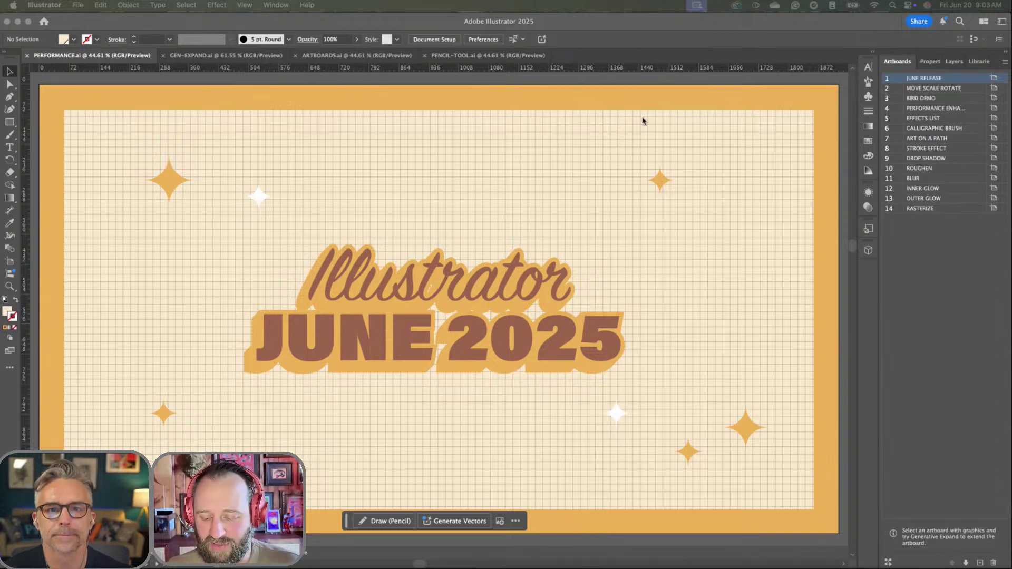
- Show the MOVE SCALE ROTATE artboard, and bring the BIRD DEMO artboard into view
left_click(888, 91)
left_click(888, 90)
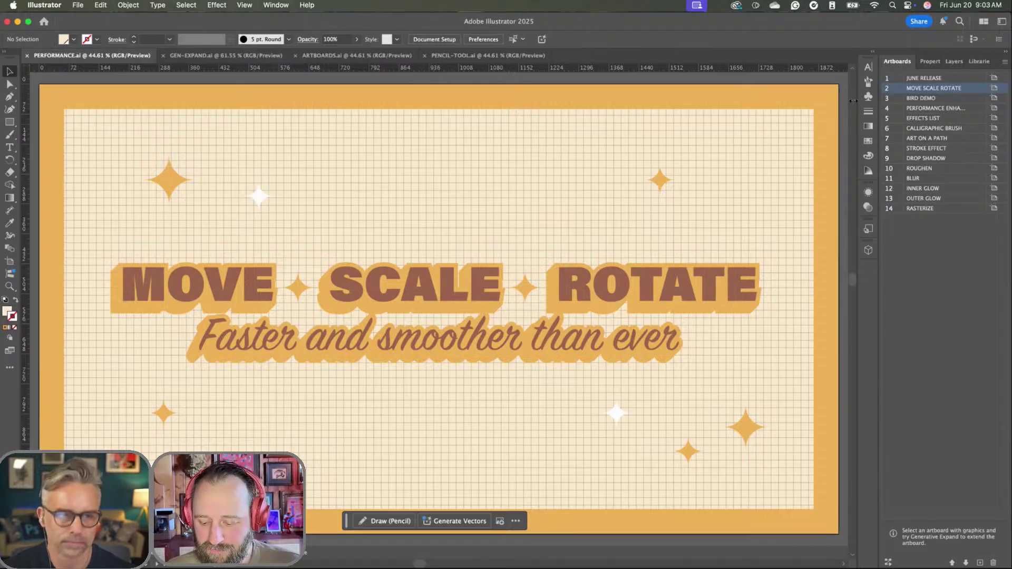
double_click(889, 99)
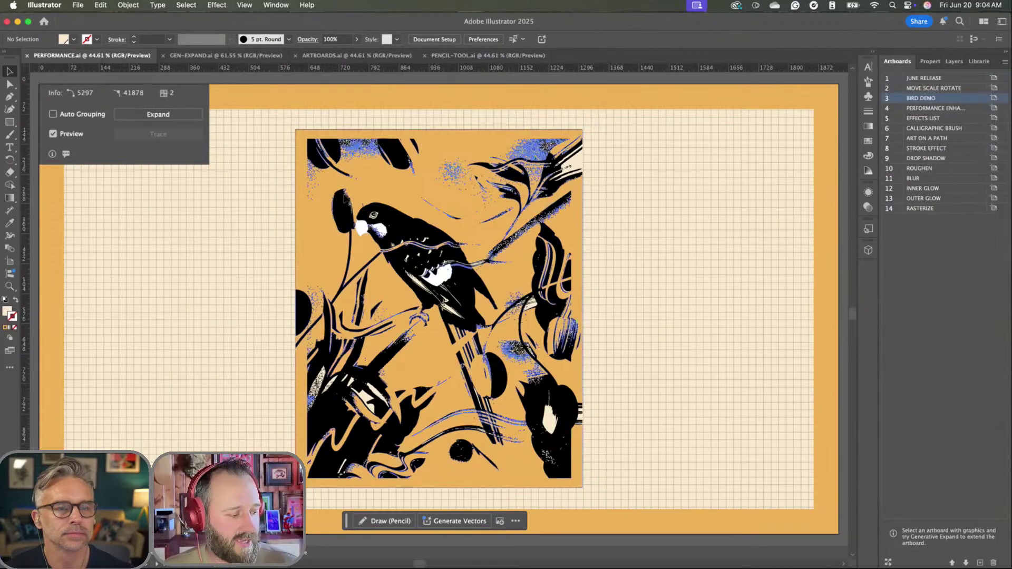
- Scale the bird artwork group from its centre to about 695 × 868 pt with Free Transform
left_click(393, 206)
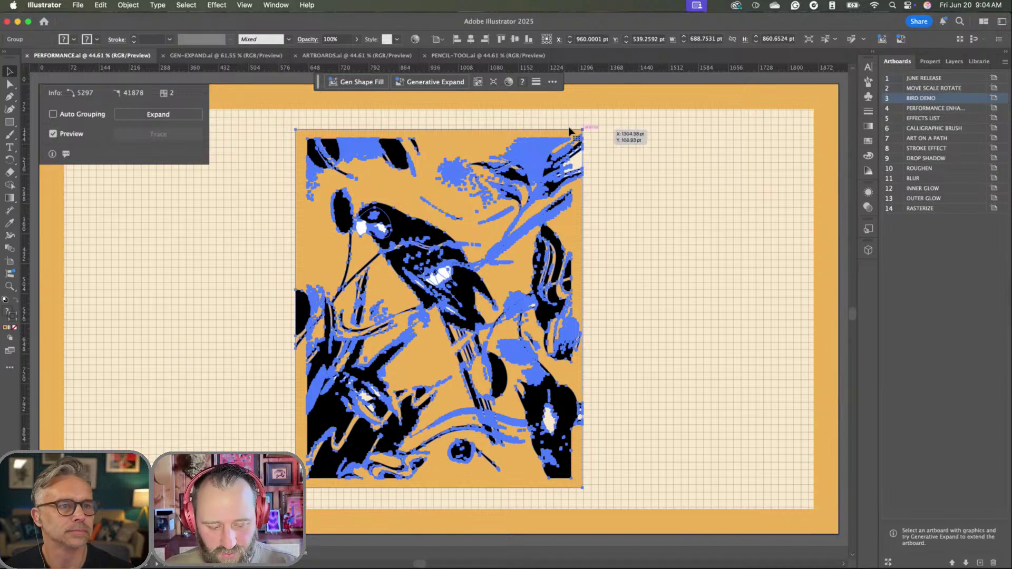
left_click(666, 235)
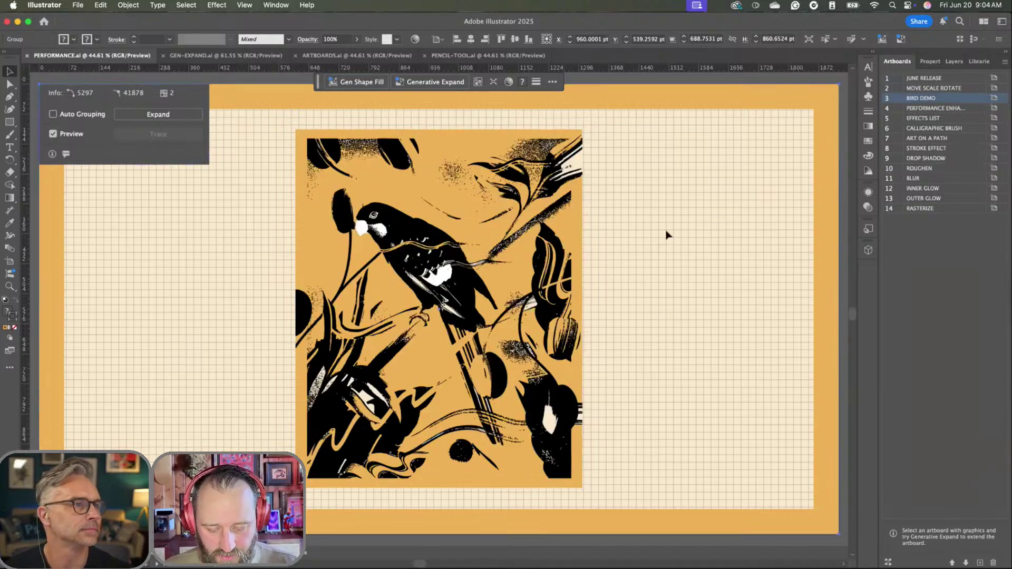
left_click(534, 217)
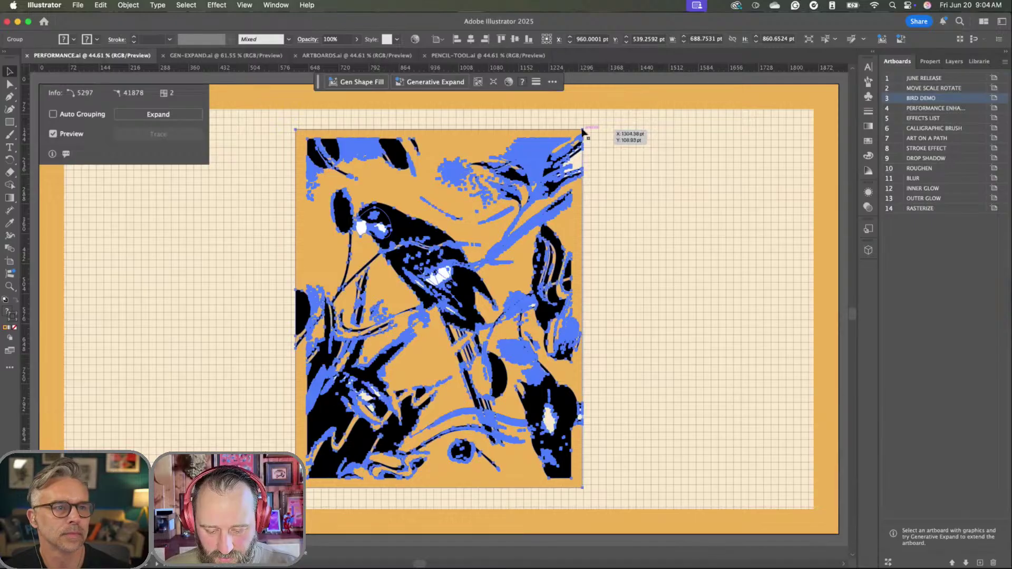
key("e")
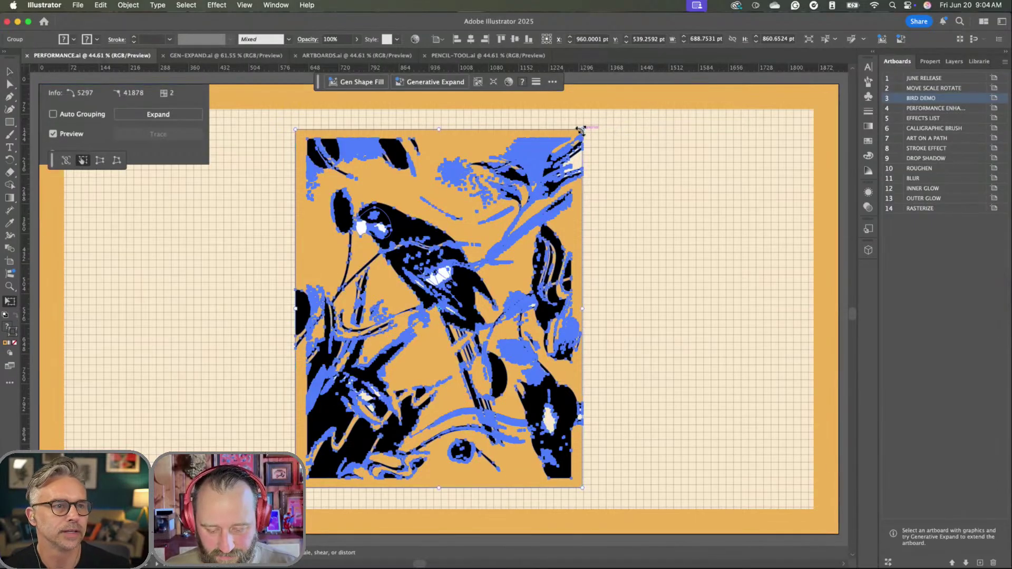
mouse_move(580, 130)
left_mouse_down()
mouse_move(460, 243)
mouse_move(515, 199)
mouse_move(526, 194)
mouse_move(500, 230)
mouse_move(656, 124)
mouse_move(575, 177)
mouse_move(605, 142)
left_mouse_up()
- Place a duplicate of the bird artwork directly beside the original and scale both copies together to about 1172 × 733 pt
key("v")
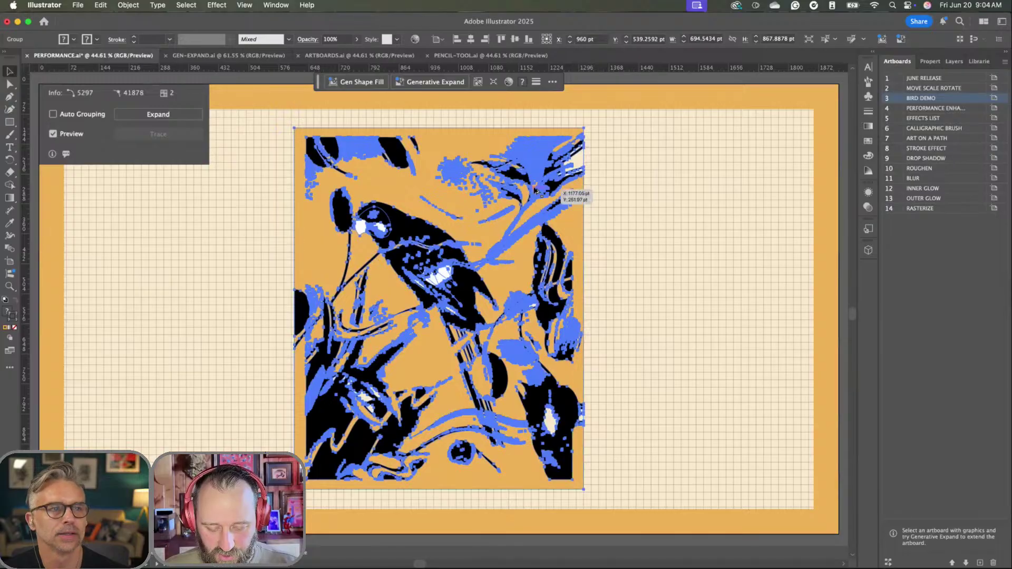
left_click_drag(537, 190, 644, 191)
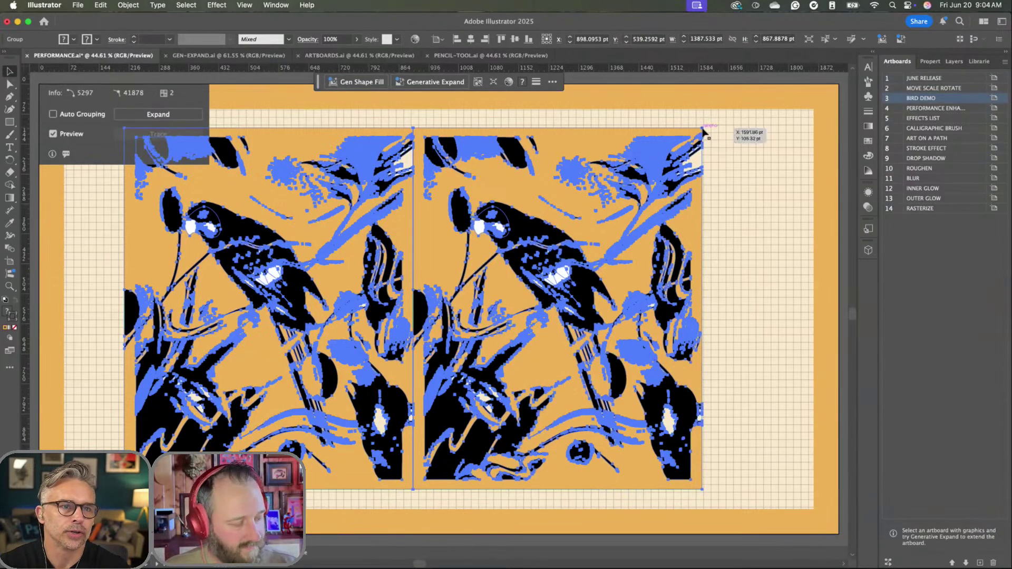
key("e")
left_click_drag(702, 132, 697, 132)
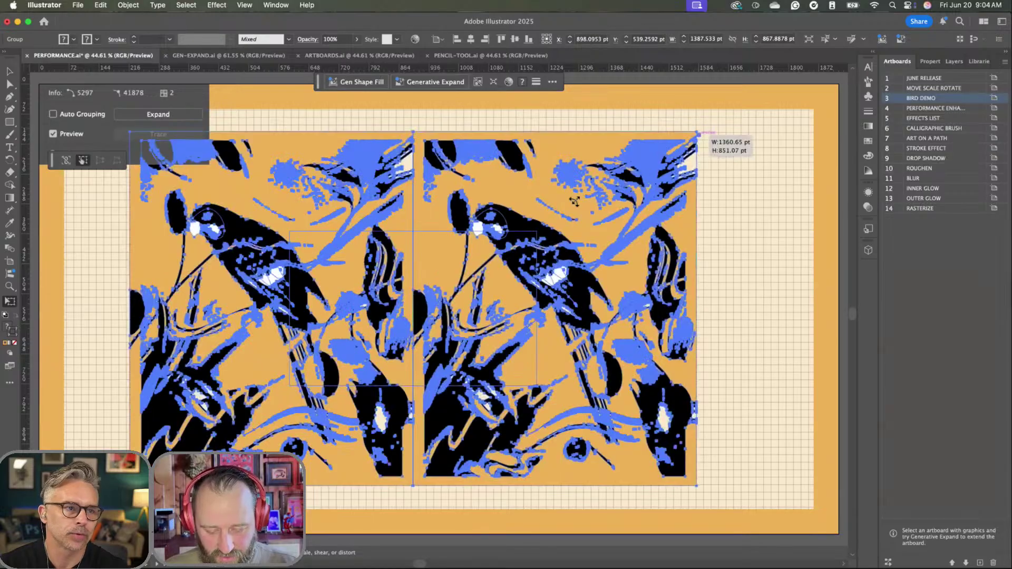
left_click_drag(575, 201, 656, 156)
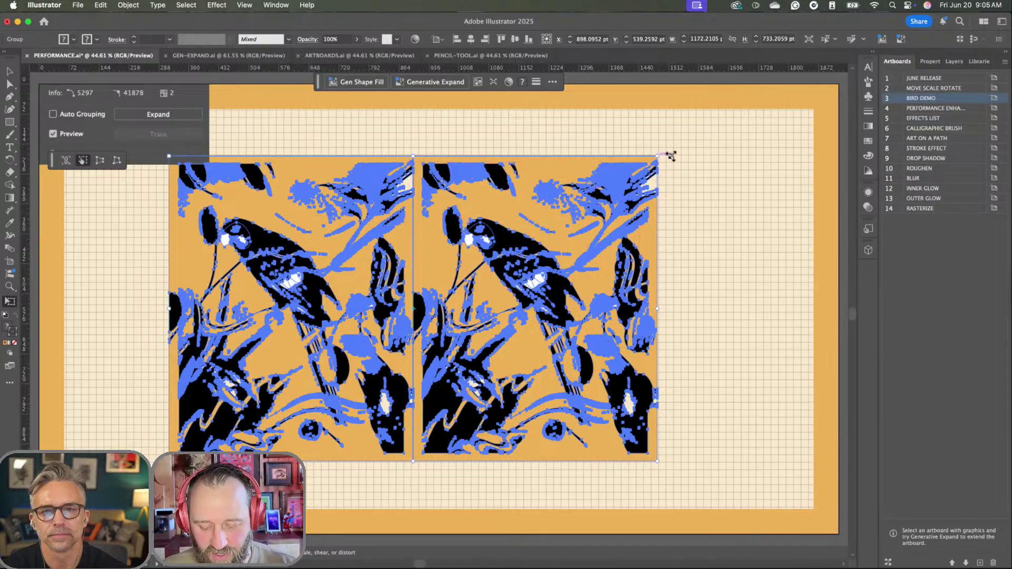
- Move the pair of bird artworks to about X 998 pt, Y 532 pt and deselect it
left_click_drag(642, 140, 529, 223)
key("v")
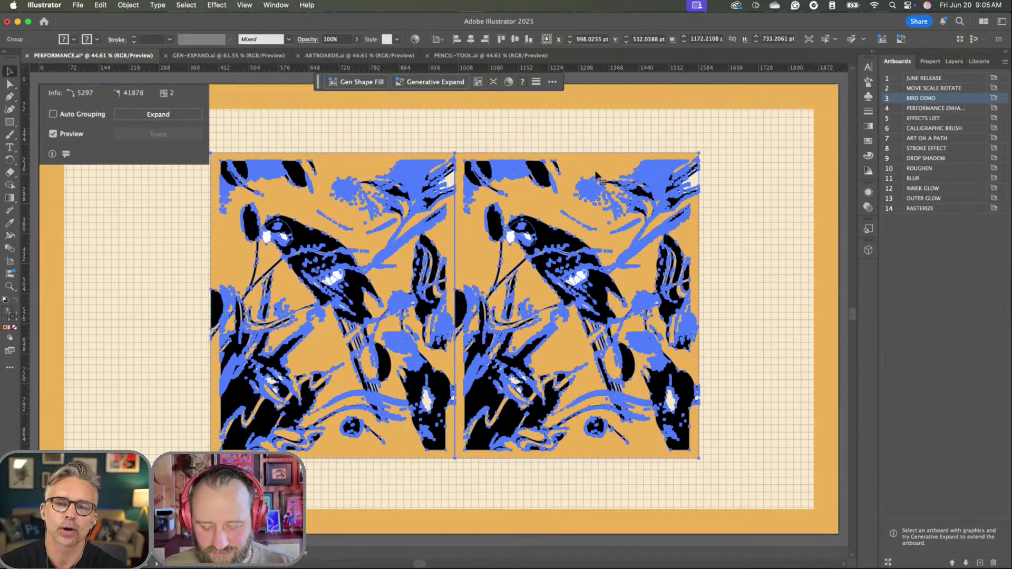
left_click(592, 147)
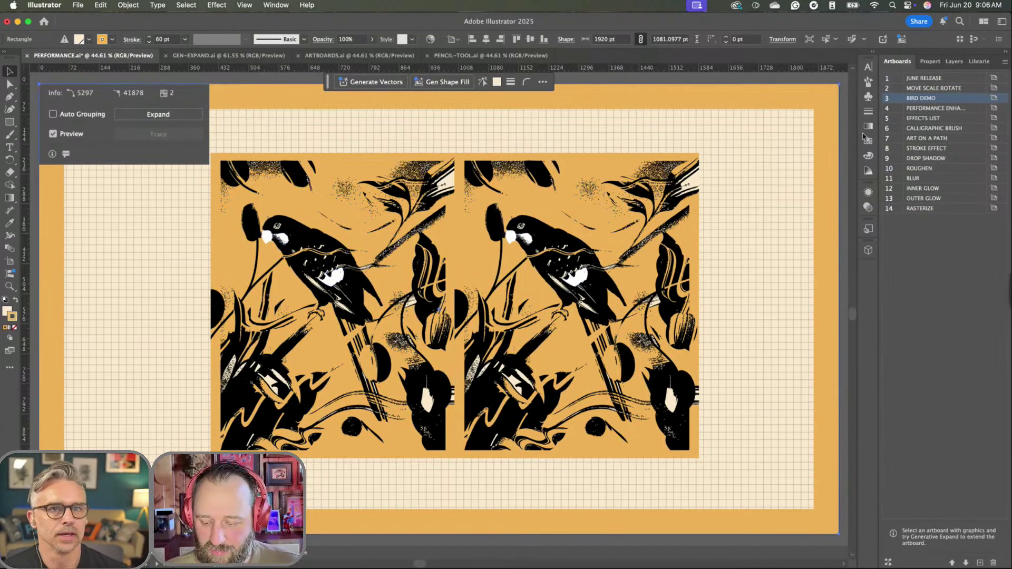
- Step through the PERFORMANCE ENHANCEMENTS and EFFECTS LIST artboards to the CALLIGRAPHIC BRUSH artboard
double_click(888, 110)
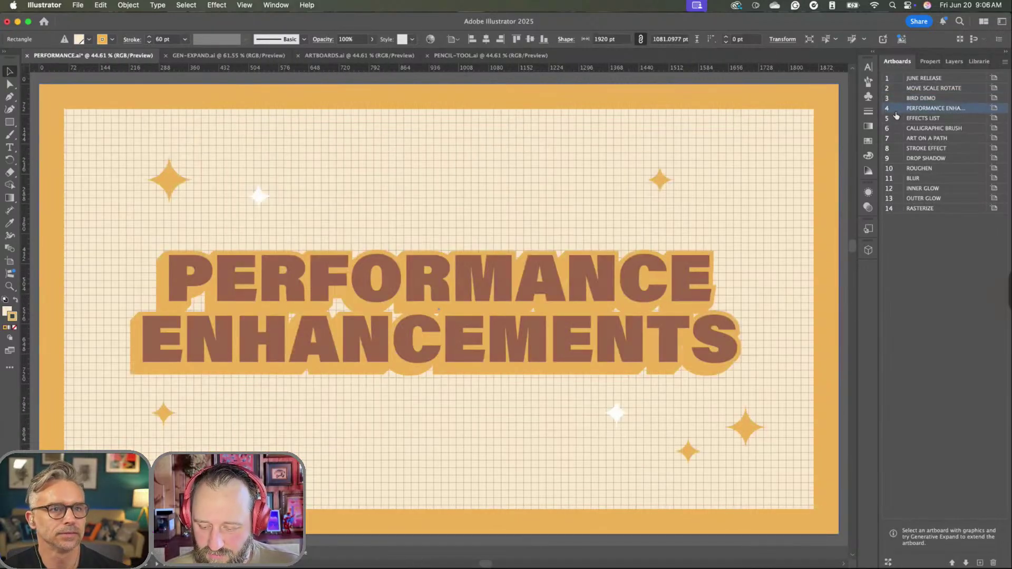
left_click(888, 120)
double_click(888, 121)
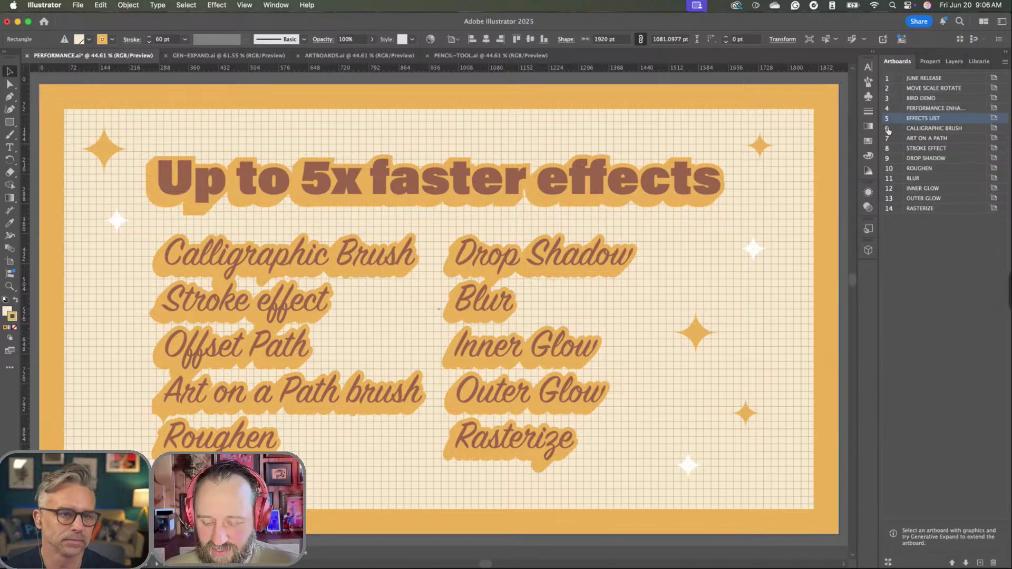
double_click(888, 129)
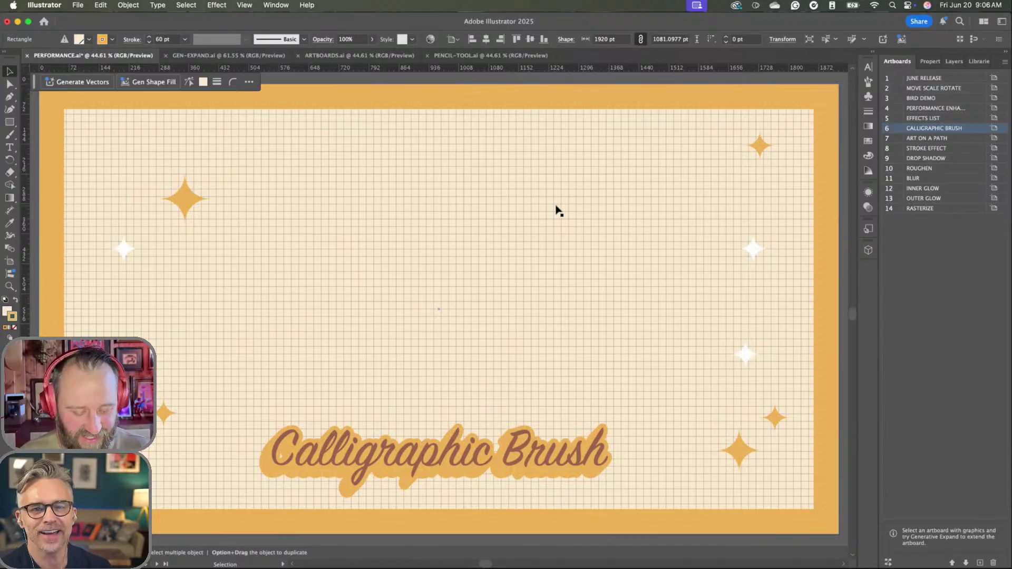
- Set up the Paintbrush tool with the 30 pt. Oval calligraphic brush
left_click(10, 134)
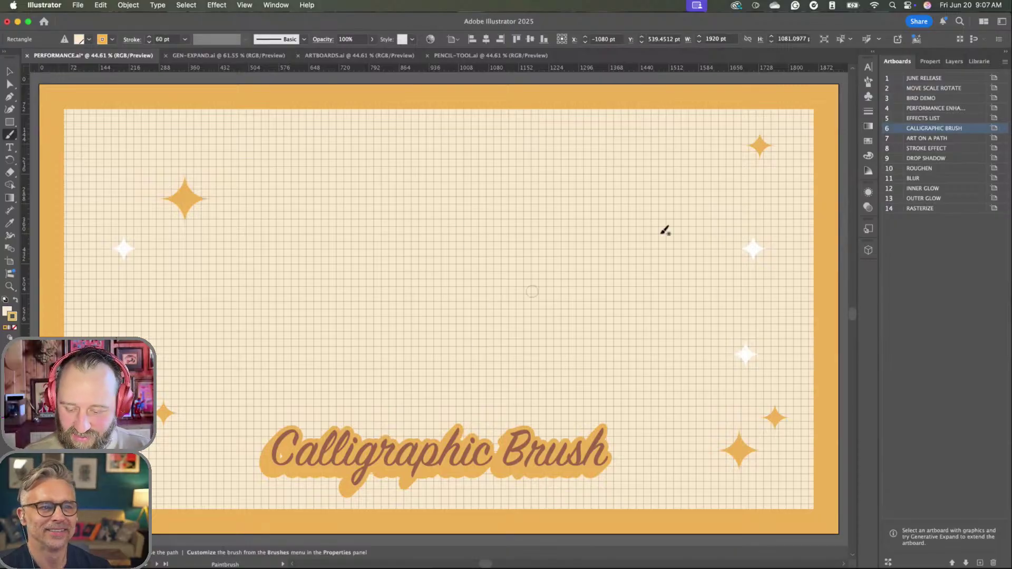
left_click(869, 82)
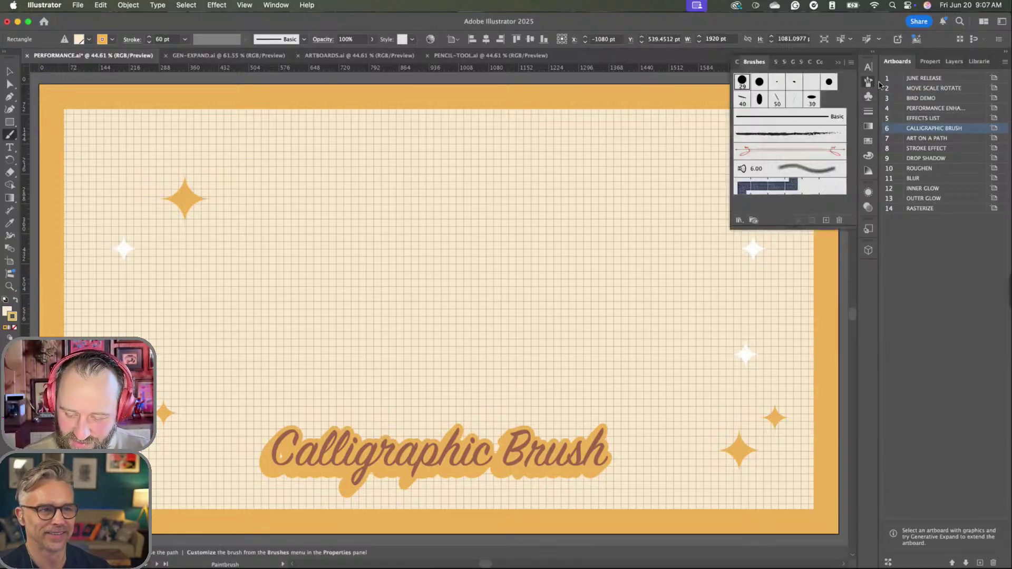
left_click(777, 100)
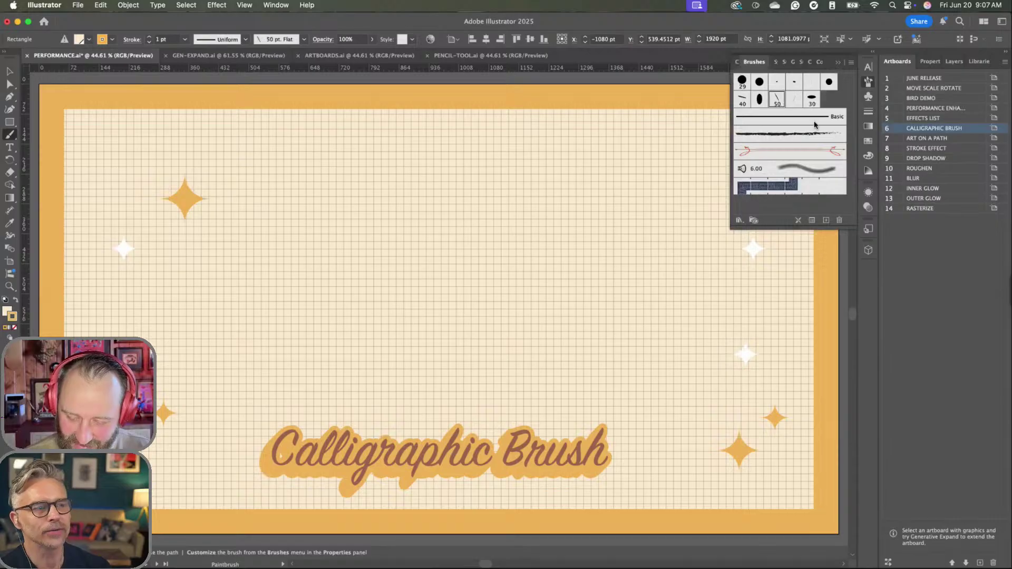
left_click(812, 100)
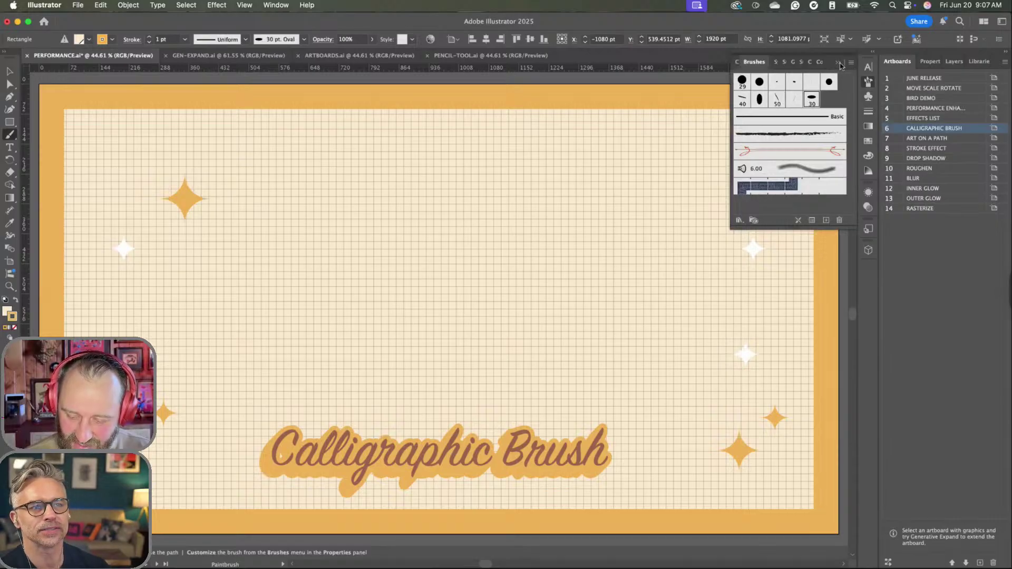
left_click(840, 64)
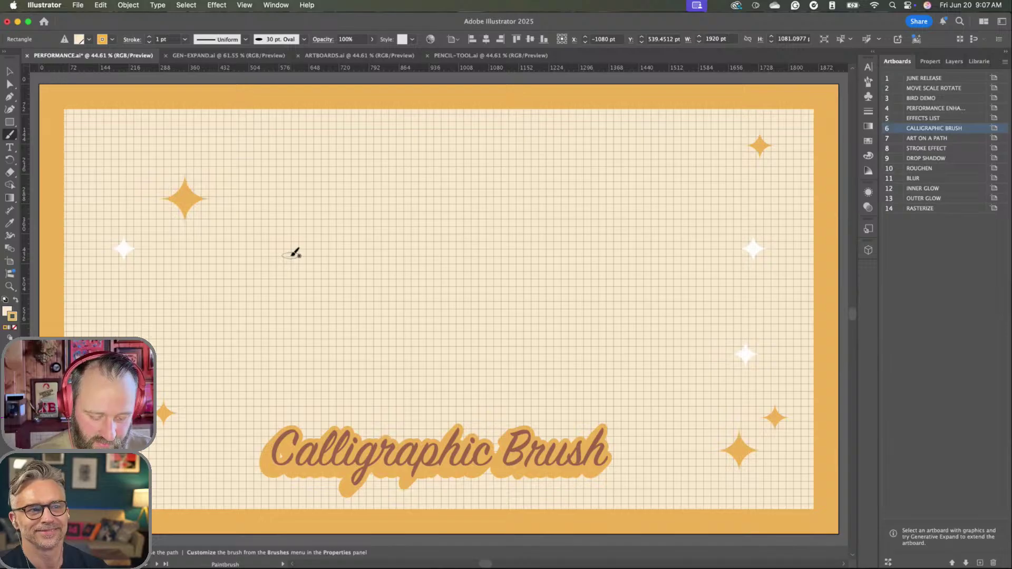
- Try hand-lettering the word "Live" in large strokes above the Calligraphic Brush title
mouse_move(322, 182)
left_mouse_down()
mouse_move(254, 343)
mouse_move(311, 310)
left_mouse_up()
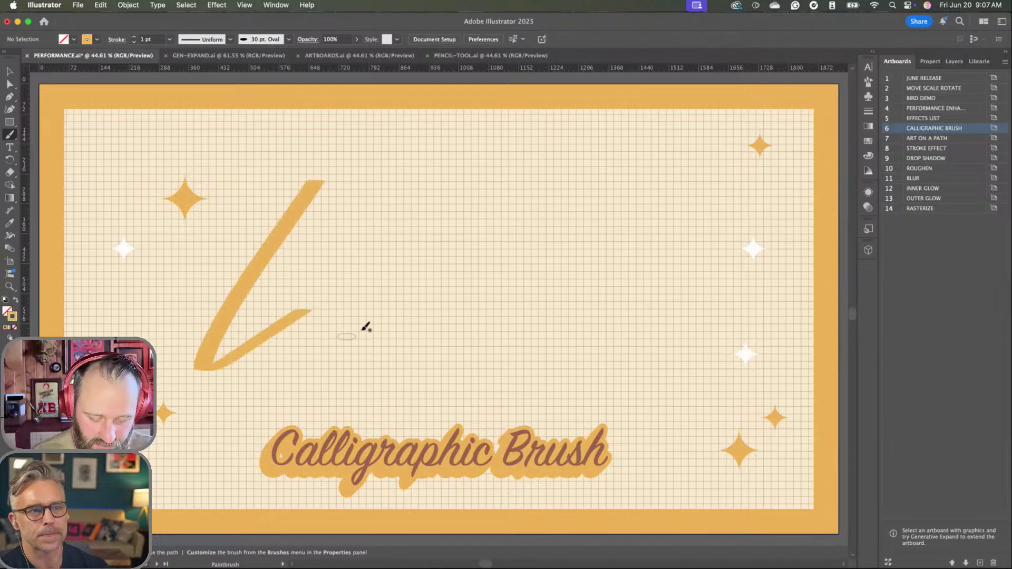
left_click_drag(407, 231, 345, 319)
left_click_drag(439, 183, 415, 212)
mouse_move(493, 158)
left_mouse_down()
mouse_move(425, 310)
mouse_move(578, 157)
left_mouse_up()
mouse_move(514, 298)
left_mouse_down()
mouse_move(587, 242)
mouse_move(714, 264)
left_mouse_up()
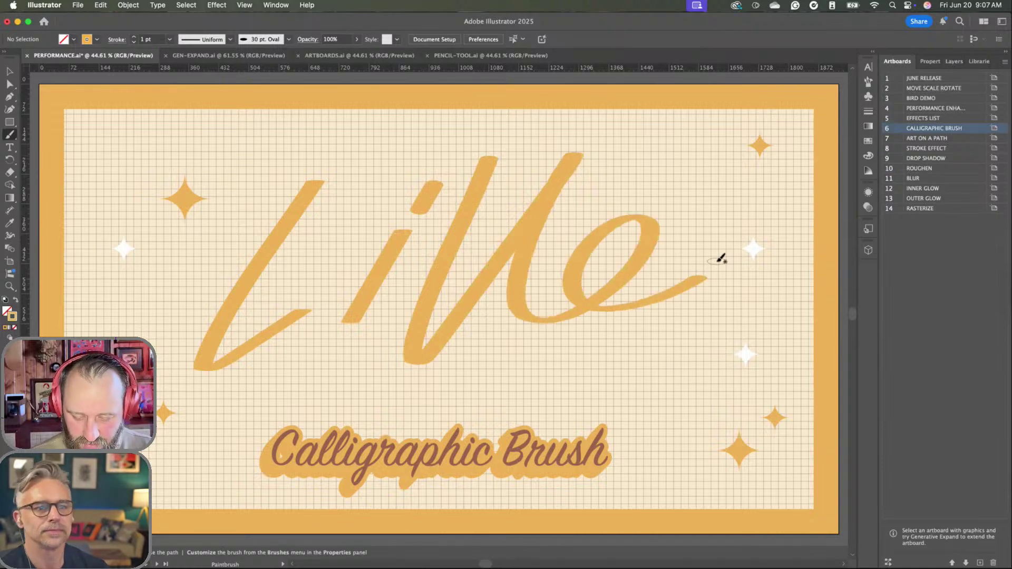
- Undo all the painted strokes of the first "Live" lettering
key("v")
key("super+z")
key("super+z")
key("super+z")
key("super+z")
key("super+z")
key("super+z")
- Paint the word "Live" in large script above the Calligraphic Brush title using the 30 pt. Oval brush, including the dot on the i
key("b")
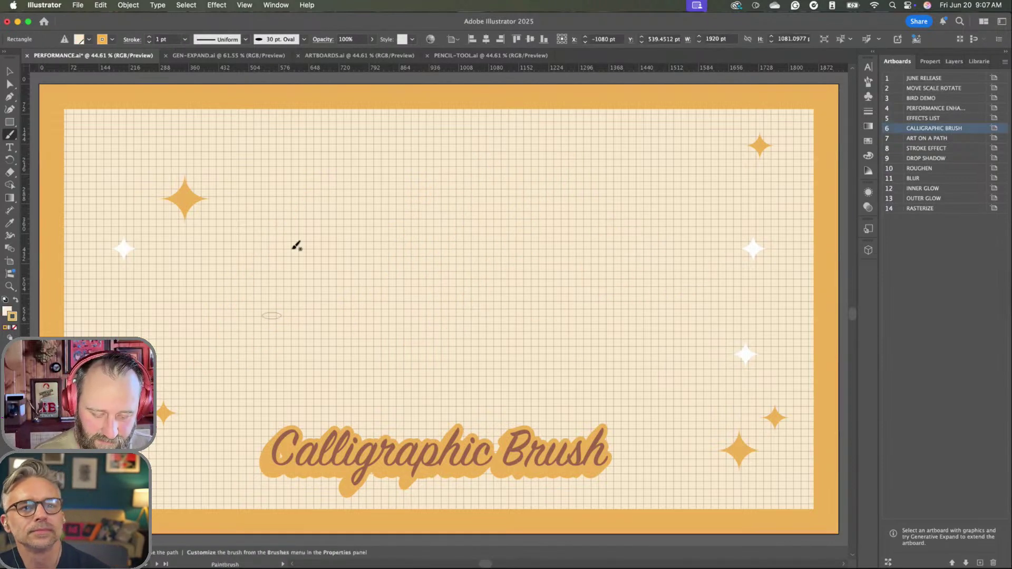
left_click_drag(321, 185, 311, 314)
mouse_move(388, 260)
left_mouse_down()
mouse_move(458, 242)
mouse_move(562, 271)
mouse_move(743, 298)
left_mouse_up()
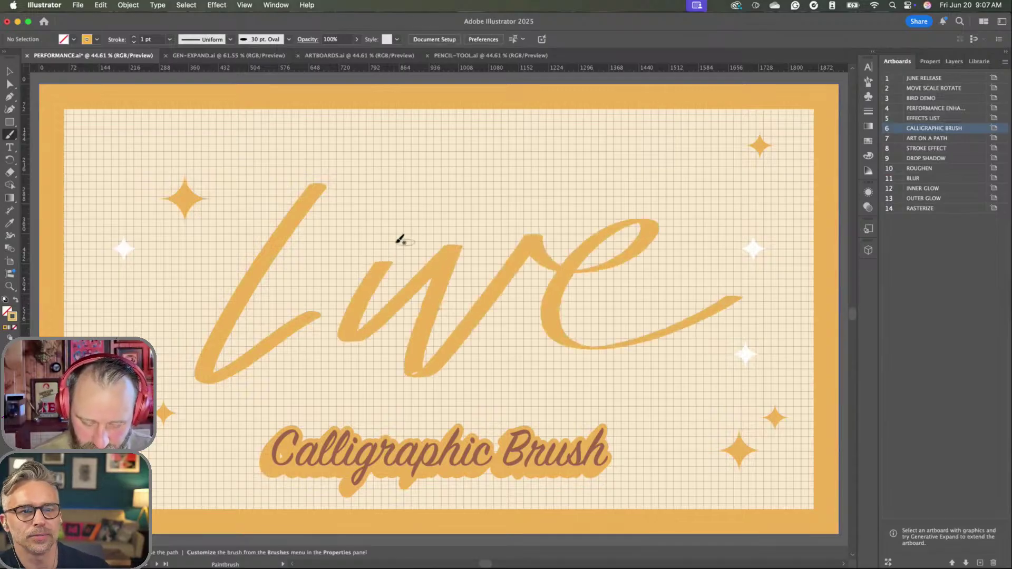
left_click_drag(400, 237, 428, 201)
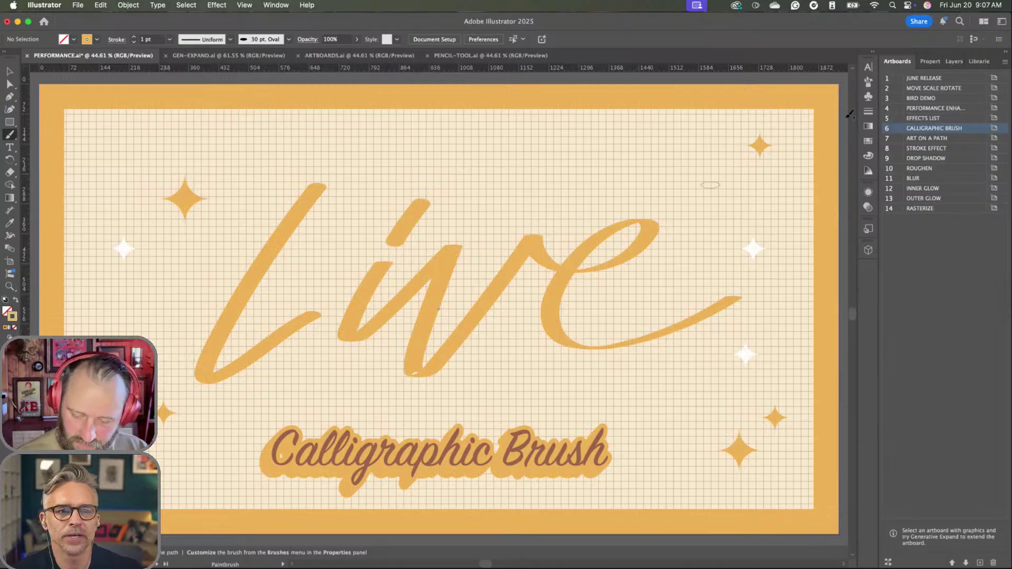
- Add thin accent strokes around the edges of the "Live" letters with the 5 pt. Oval calligraphic brush
left_click(868, 82)
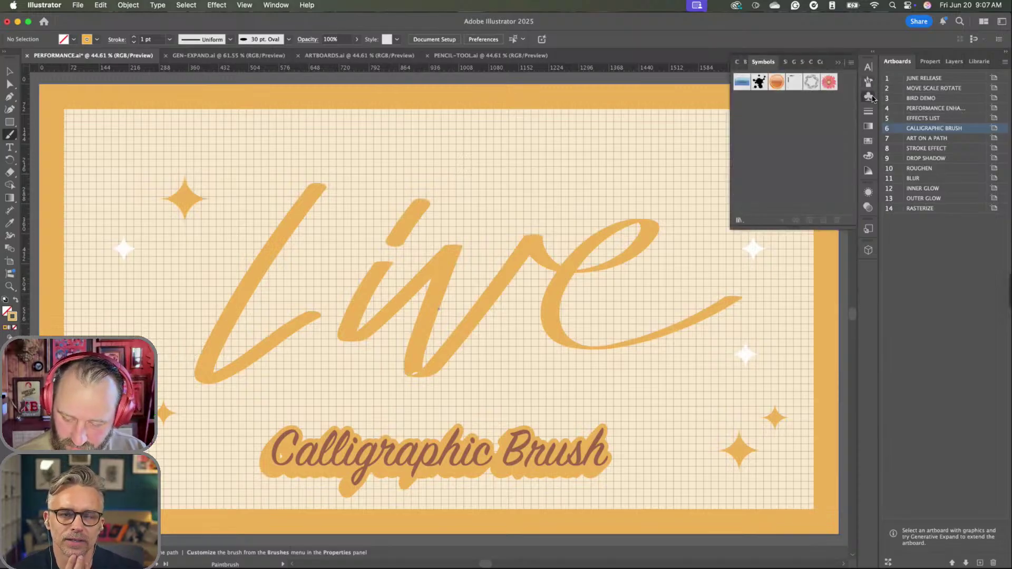
left_click(793, 83)
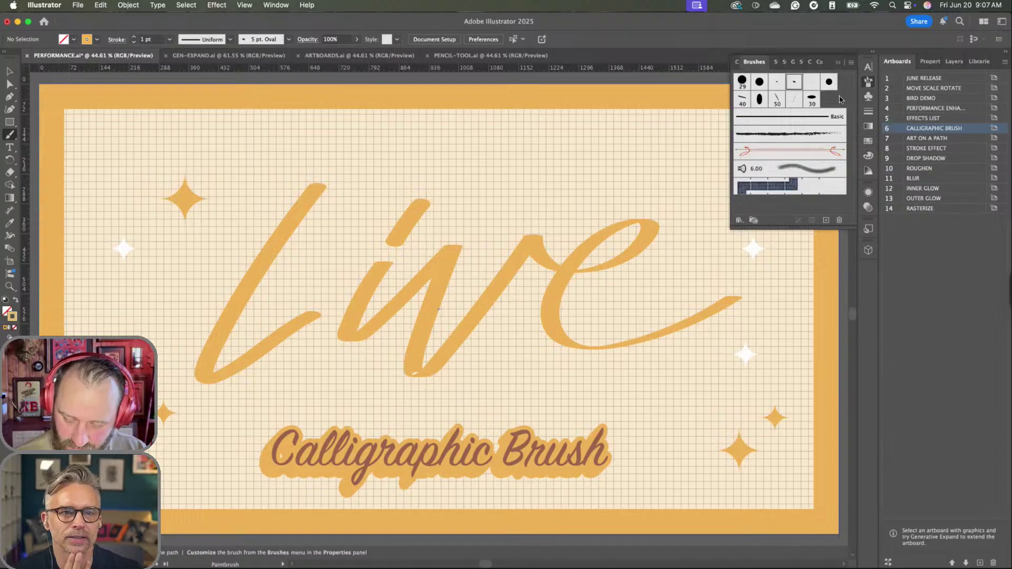
left_click(868, 82)
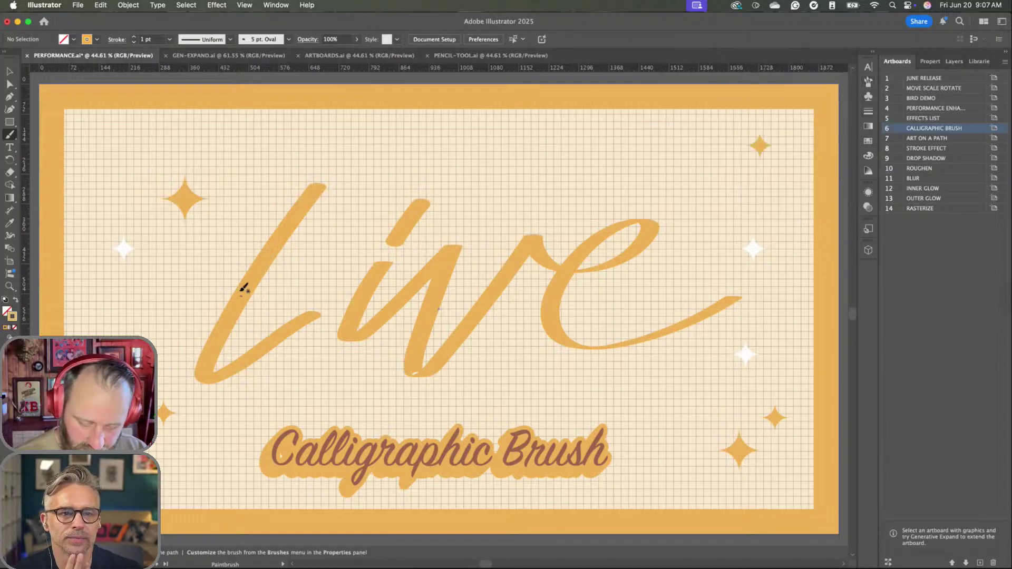
left_click_drag(169, 382, 292, 228)
left_click_drag(201, 395, 298, 350)
left_click_drag(337, 308, 369, 245)
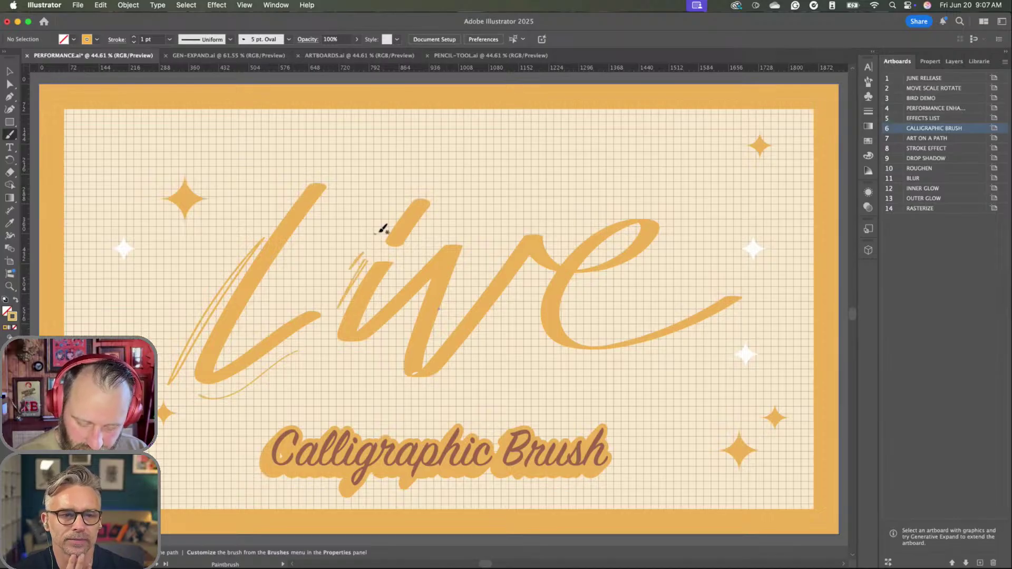
mouse_move(407, 343)
left_mouse_down()
mouse_move(477, 362)
mouse_move(452, 383)
mouse_move(514, 300)
left_mouse_up()
mouse_move(634, 217)
left_mouse_down()
mouse_move(566, 254)
mouse_move(643, 207)
mouse_move(572, 233)
mouse_move(637, 196)
left_mouse_up()
mouse_move(553, 343)
left_mouse_down()
mouse_move(668, 345)
mouse_move(637, 360)
mouse_move(653, 362)
mouse_move(722, 330)
left_mouse_up()
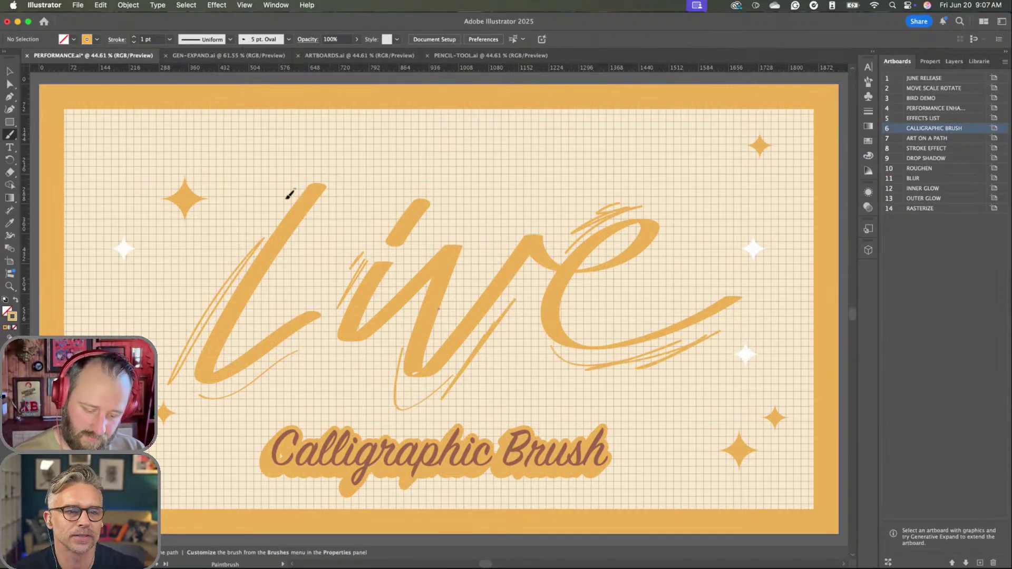
left_click_drag(289, 194, 326, 155)
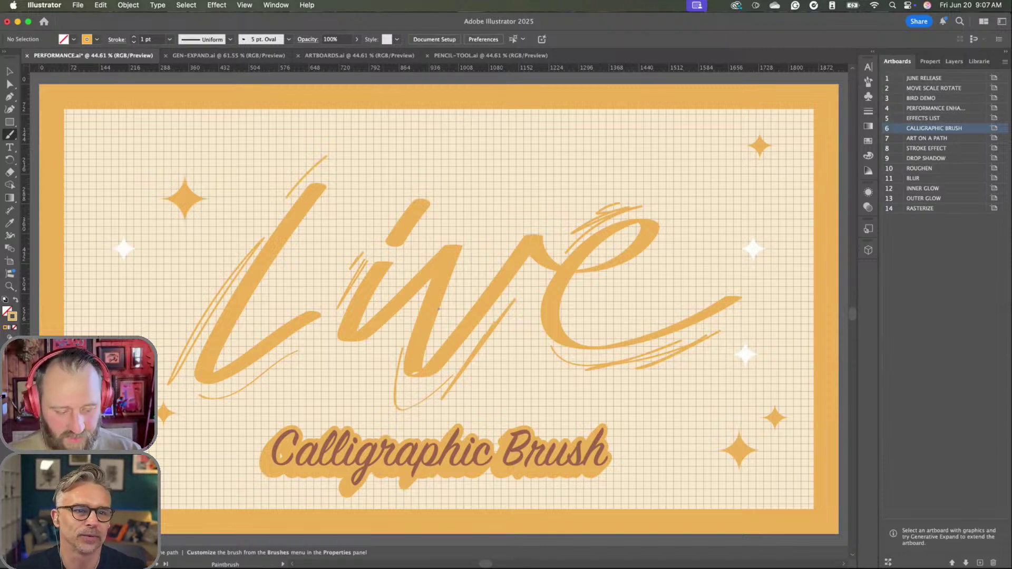
left_click(10, 71)
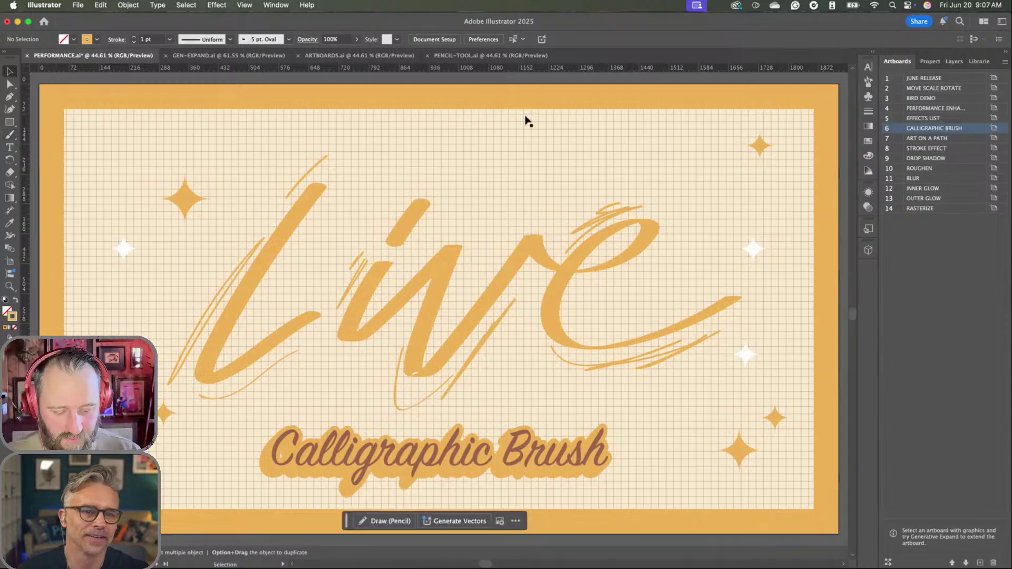
- Go to the ART ON A PATH artboard and select the long rounded orange bar above the "Path" lettering
double_click(888, 138)
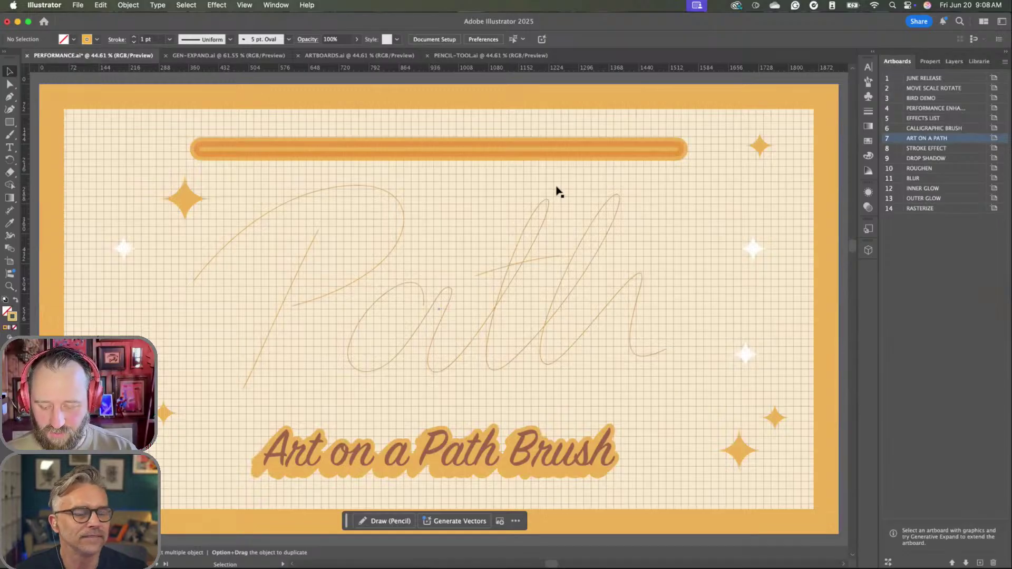
left_click(532, 158)
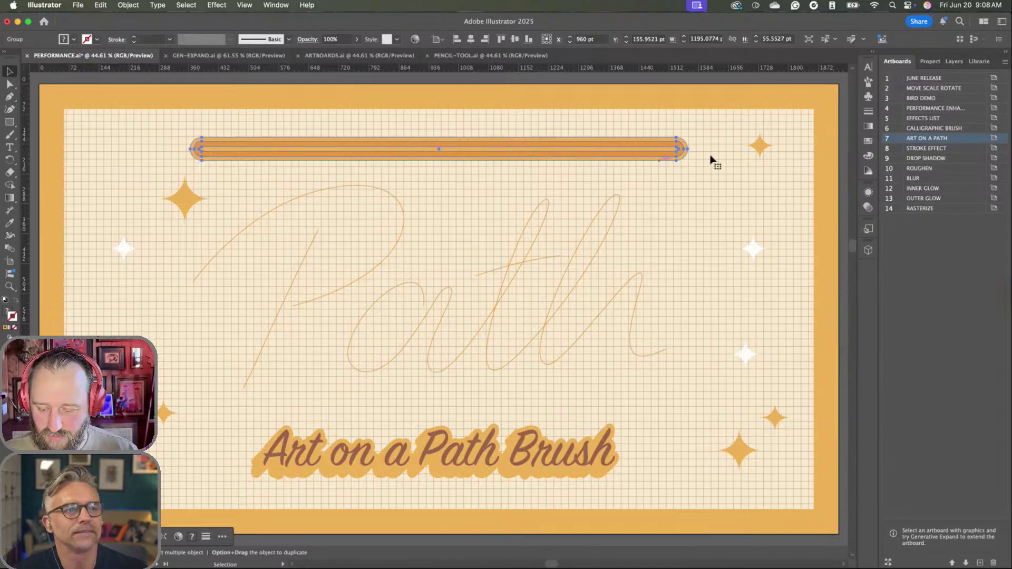
left_click(405, 222)
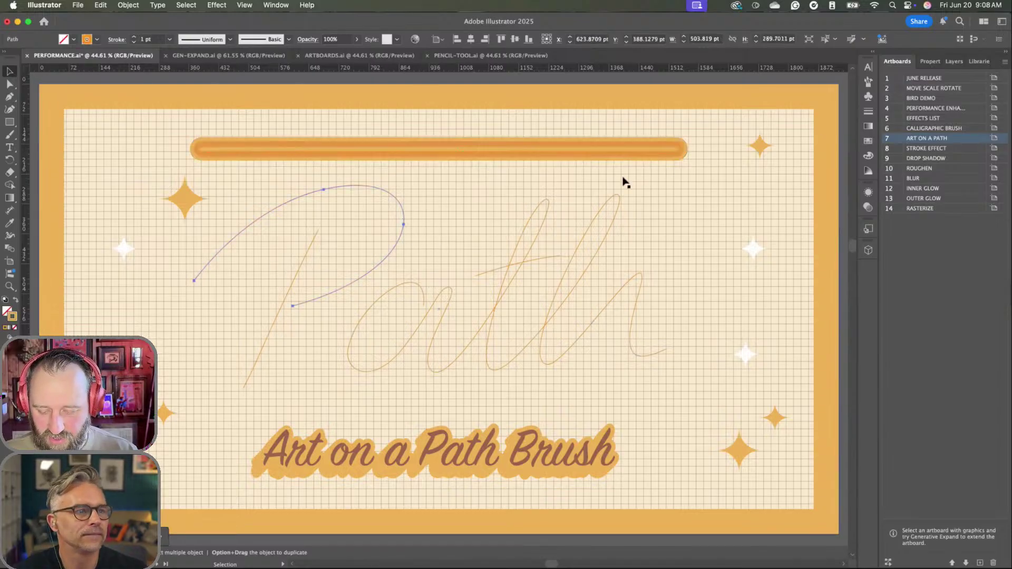
left_click(594, 157)
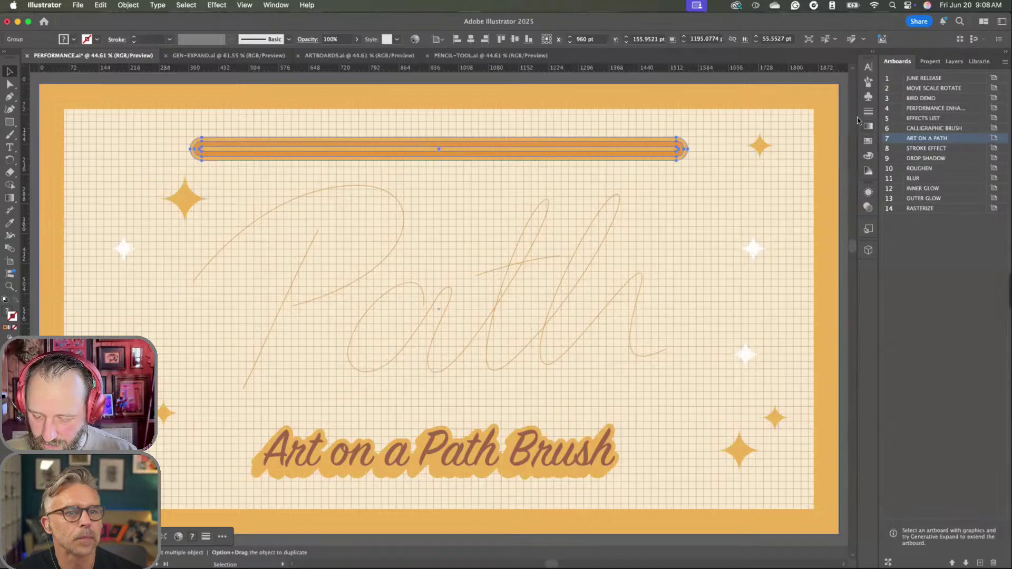
- Create a new Art Brush from the selected orange bar
left_click(867, 96)
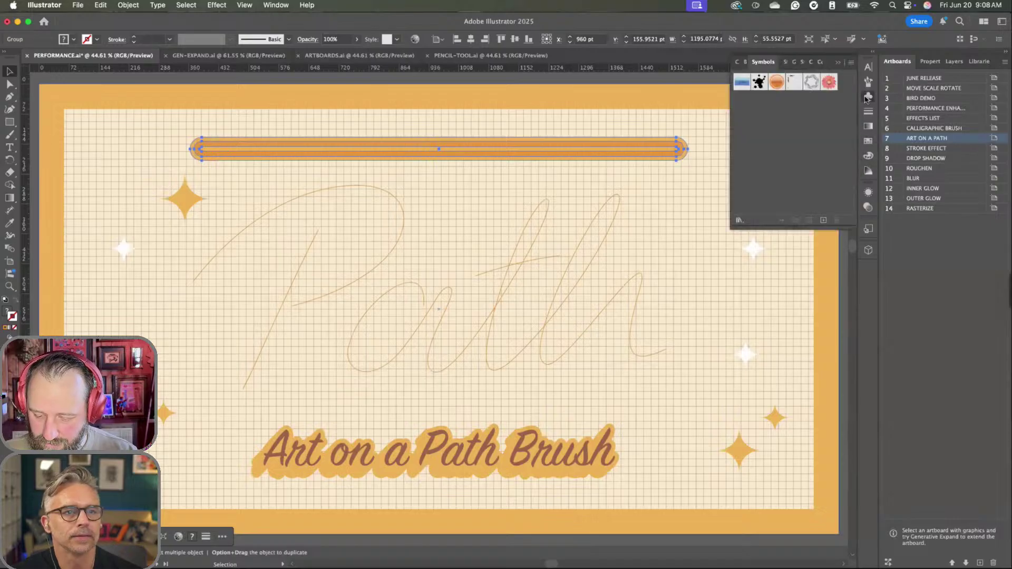
left_click(745, 63)
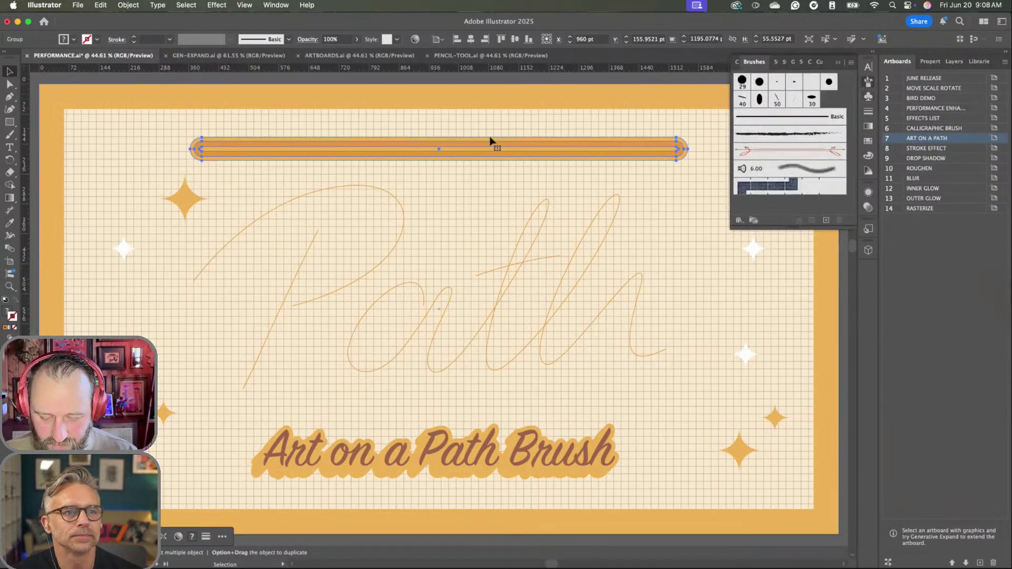
mouse_move(481, 147)
left_mouse_down()
mouse_move(633, 168)
mouse_move(763, 203)
left_mouse_up()
left_click(472, 323)
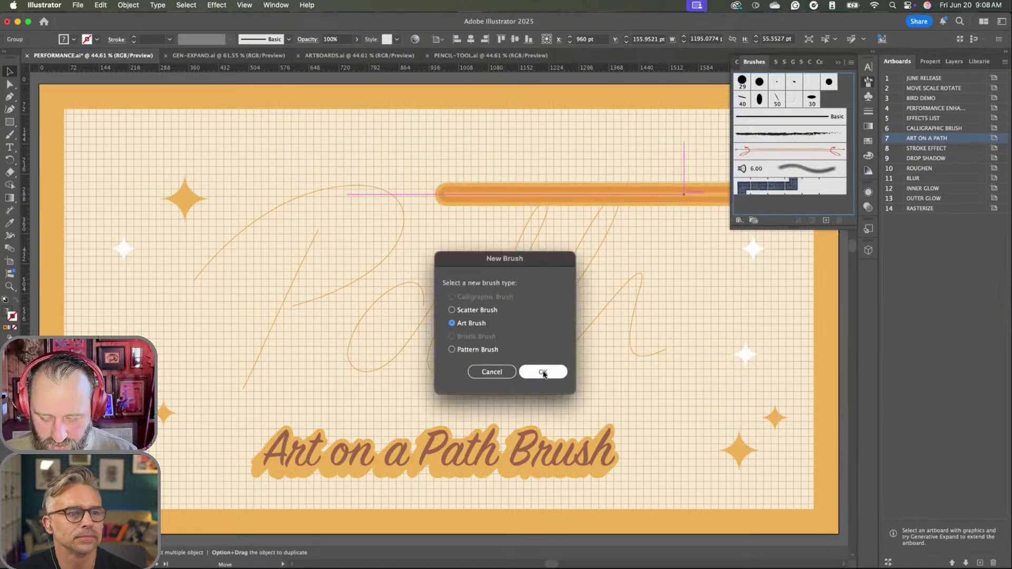
left_click(544, 372)
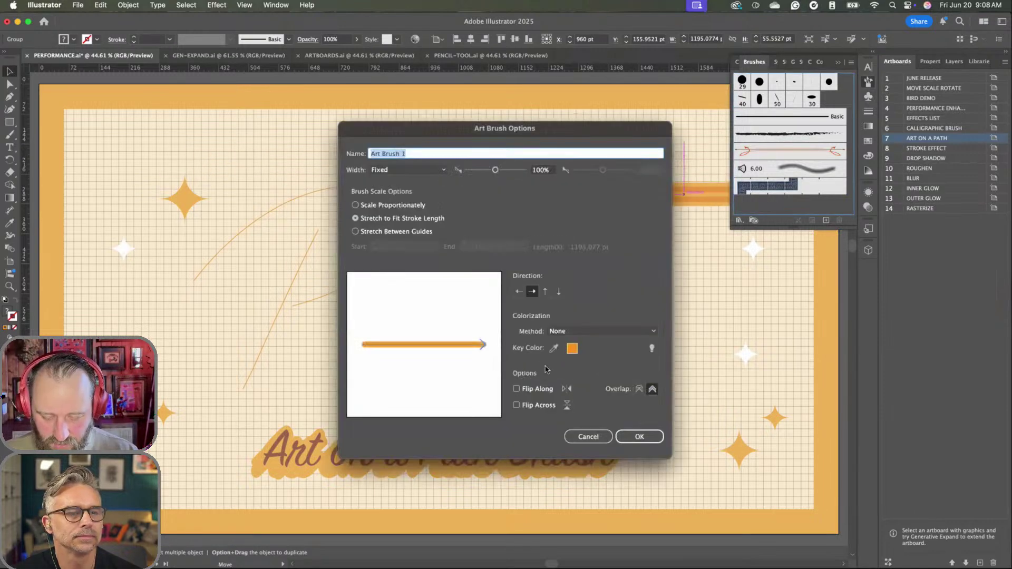
- Set the new art brush to Stretch Between Guides, with the start guide at about 35.33 pt and the end guide at about 1154.70 pt
left_click(385, 234)
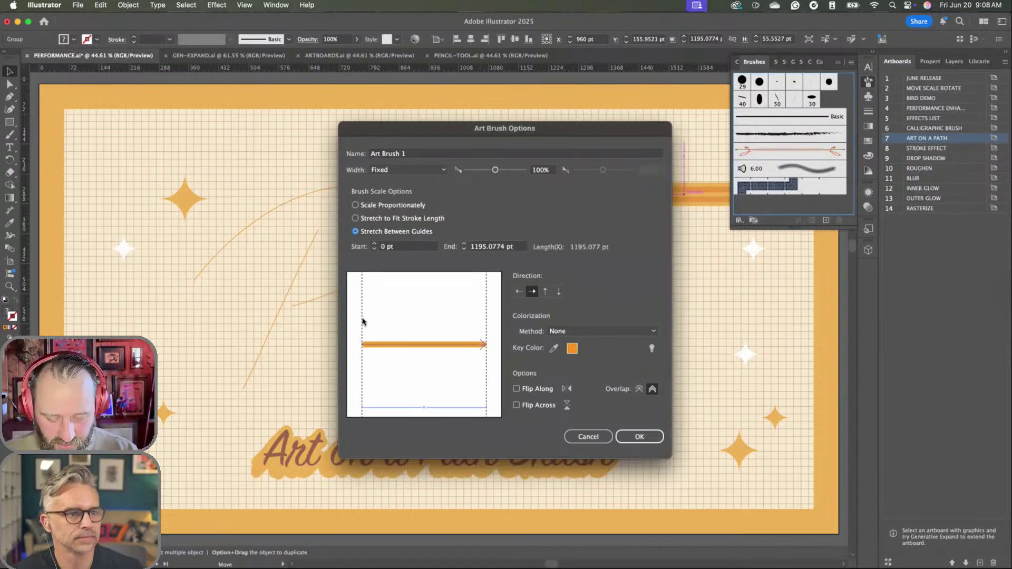
left_click_drag(363, 321, 366, 320)
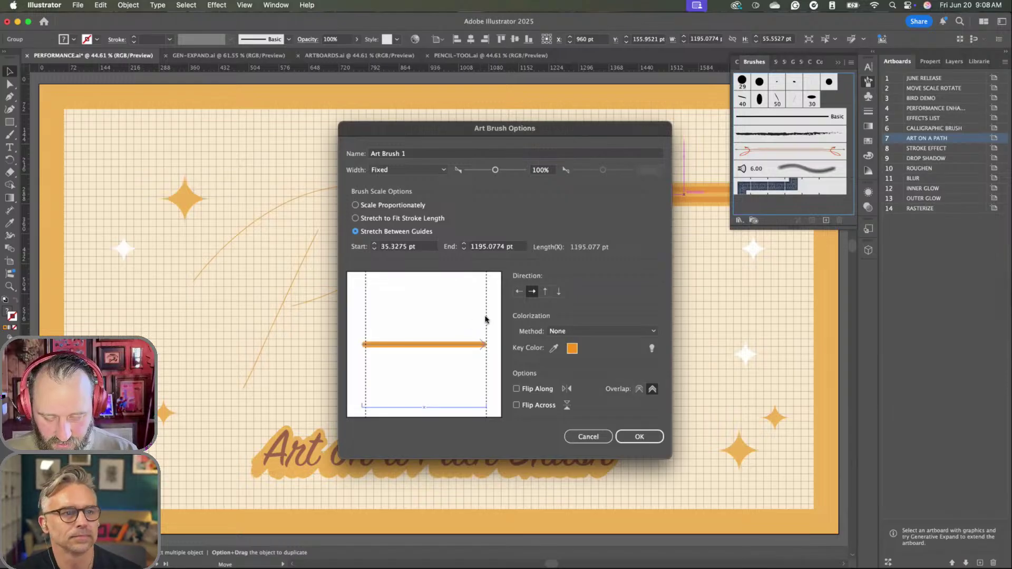
left_click_drag(485, 319, 482, 322)
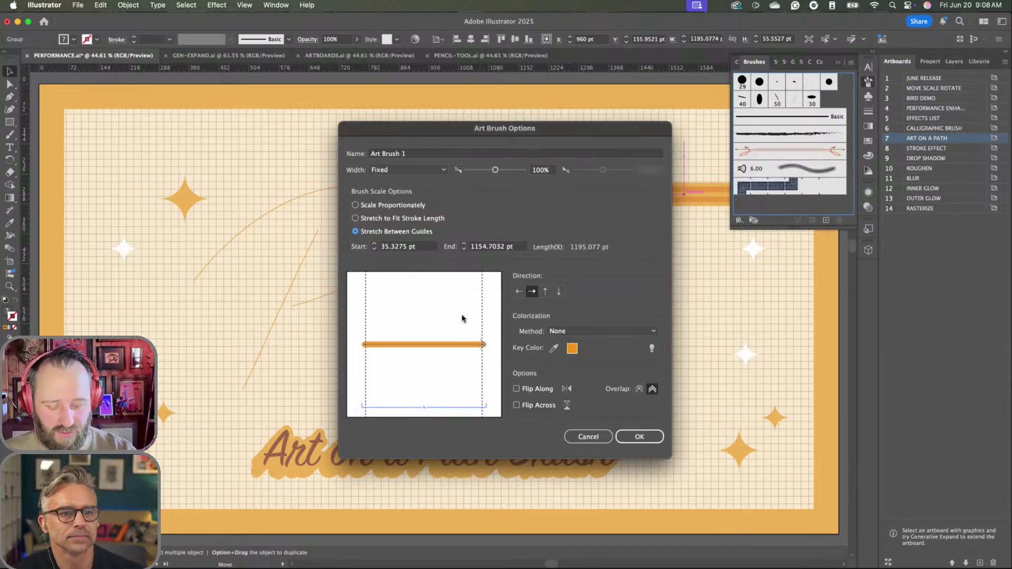
left_click(639, 437)
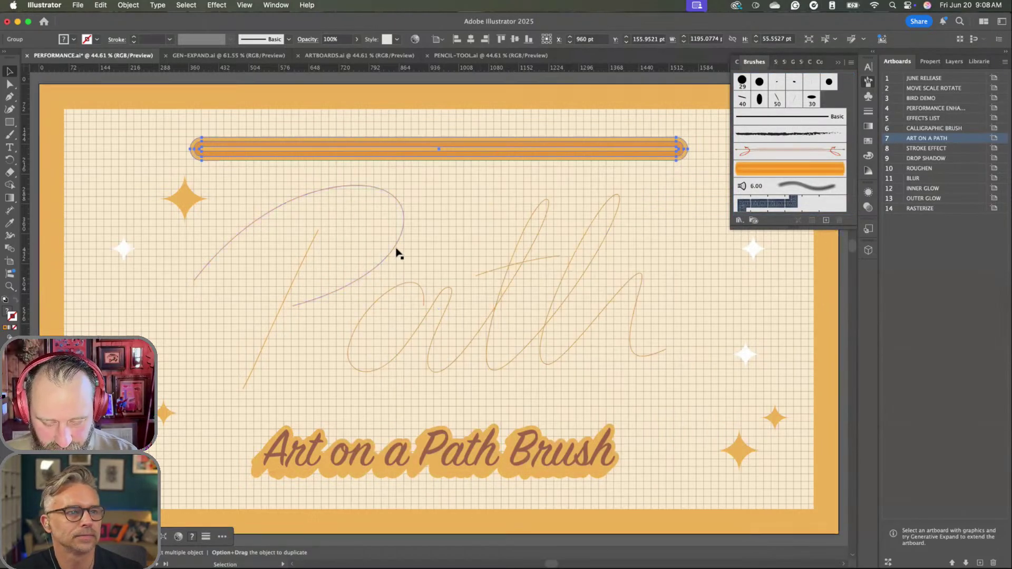
- Apply the orange bar art brush to all four paths of the "Path" lettering, including the t's crossbar
left_click(397, 253)
left_click(773, 175)
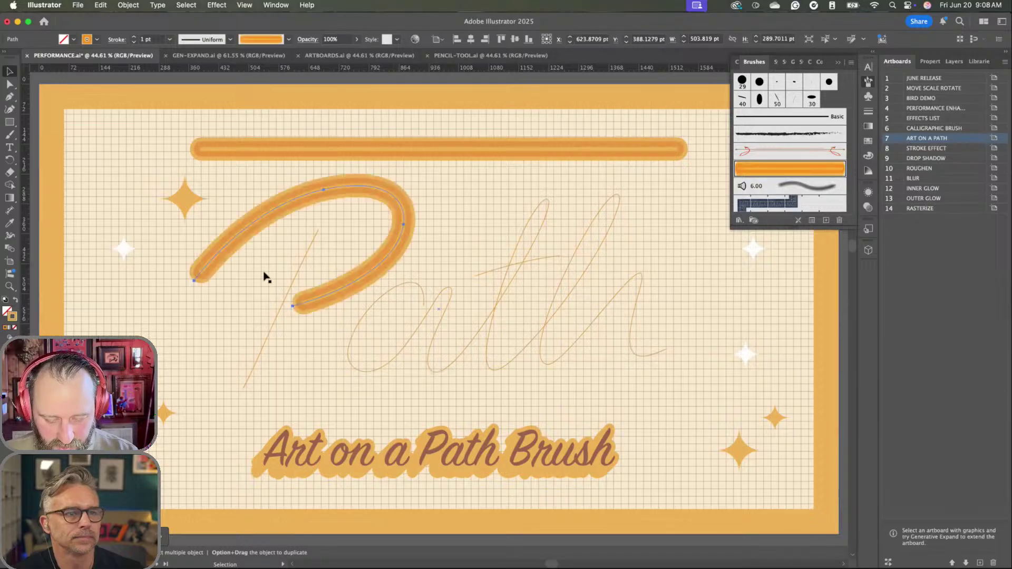
left_click(301, 267)
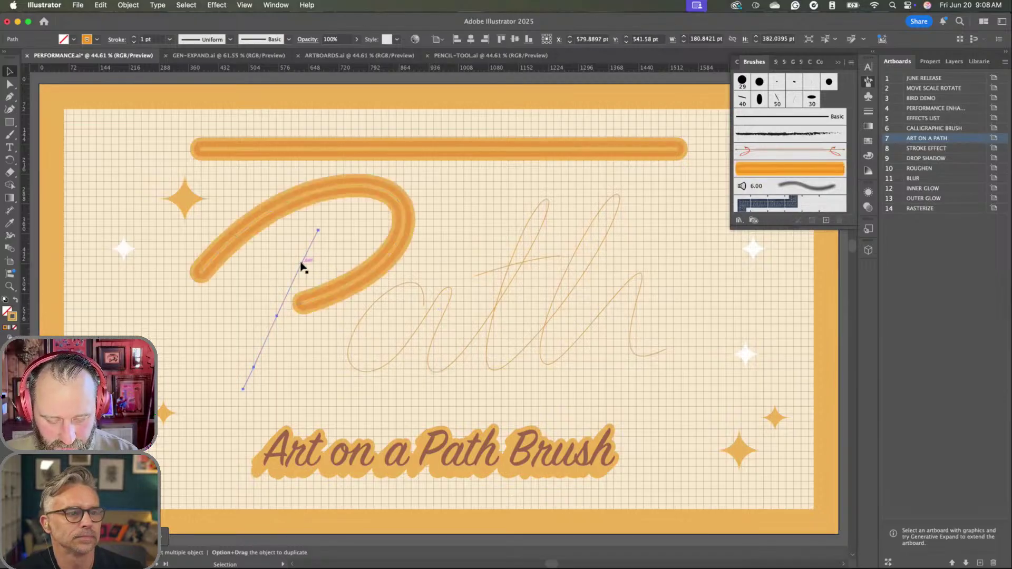
left_click(761, 172)
left_click(394, 289)
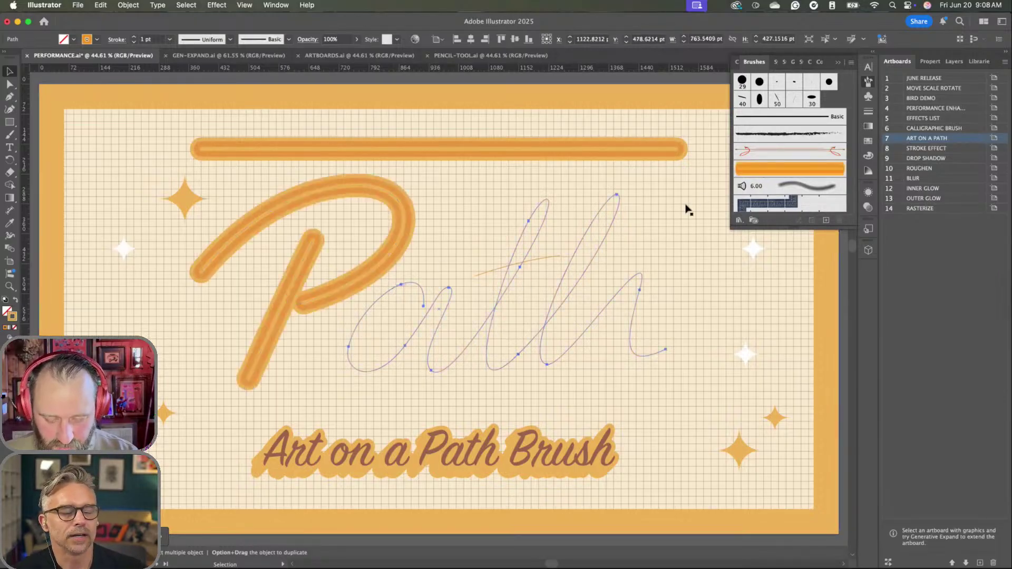
left_click(768, 176)
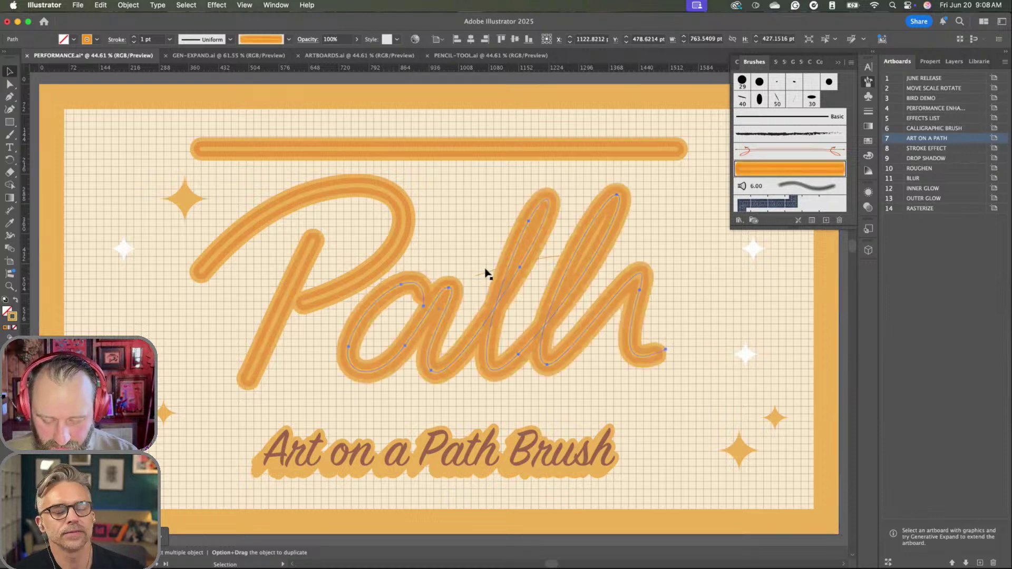
left_click(486, 273)
left_click(749, 174)
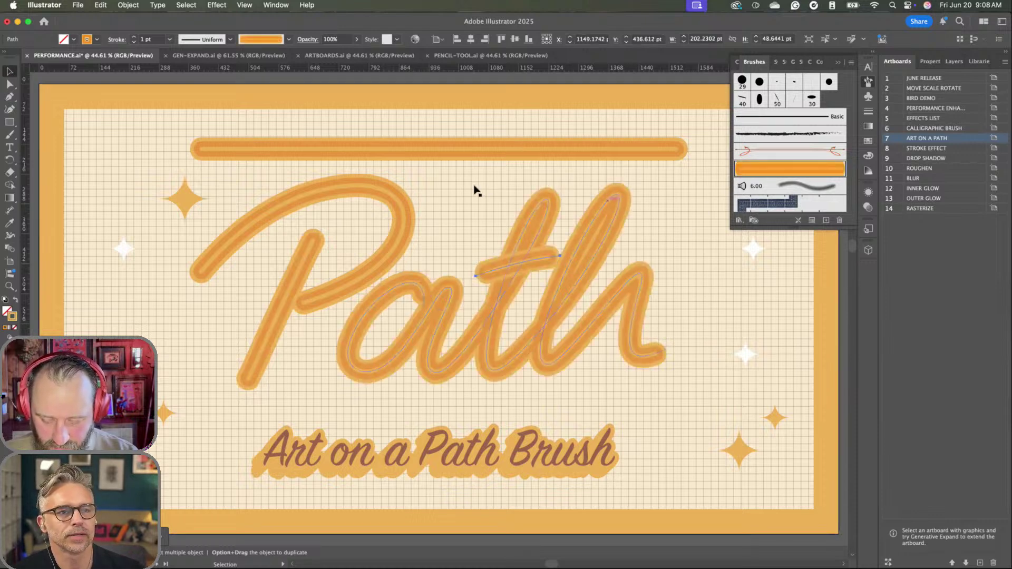
left_click(475, 244)
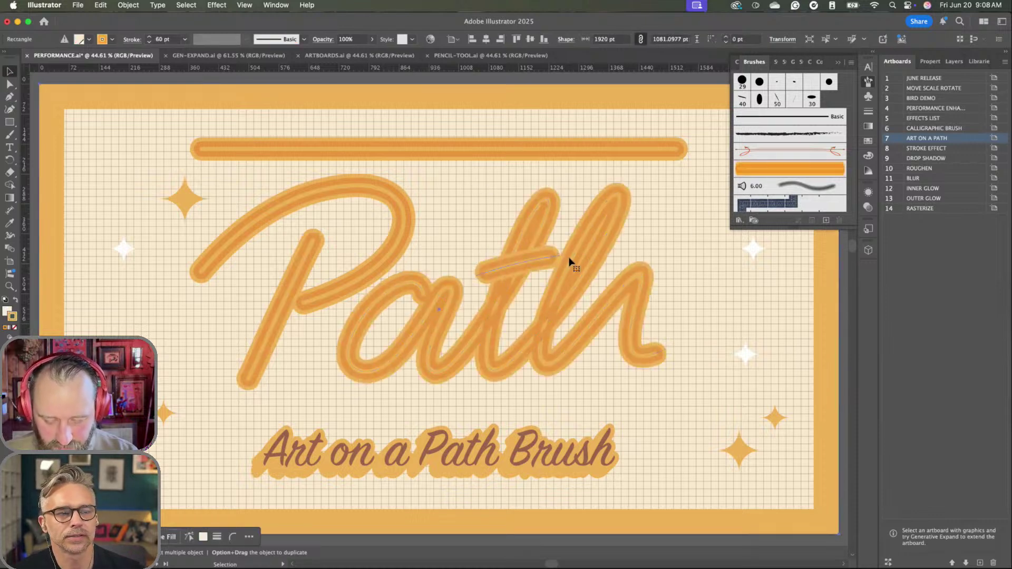
left_click(469, 153)
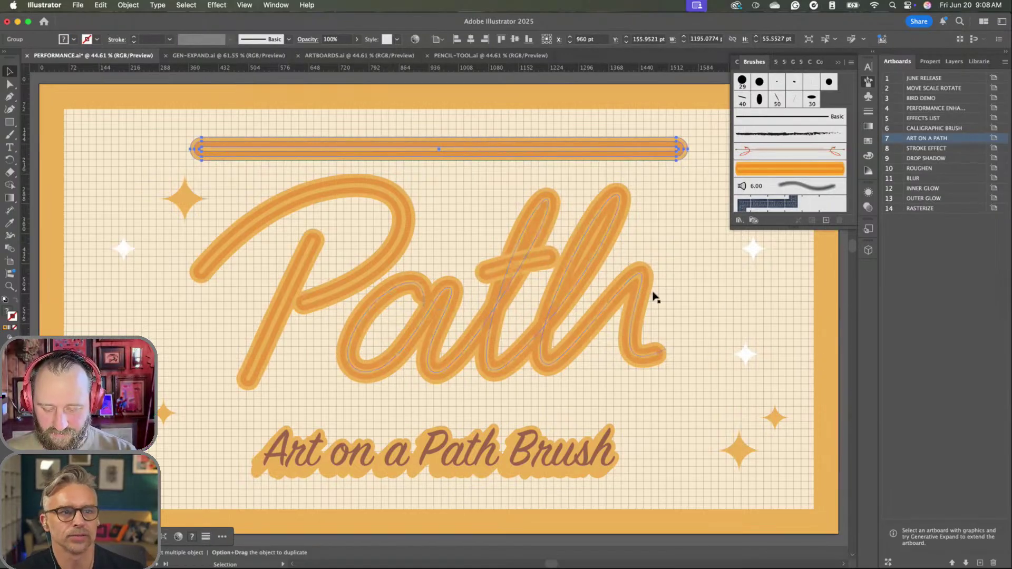
- Move the starting anchor point of the letter "a" inward to about X 881.5 pt, Y 552.6 pt
key("q")
mouse_move(451, 322)
left_mouse_down()
mouse_move(425, 293)
mouse_move(407, 315)
left_mouse_up()
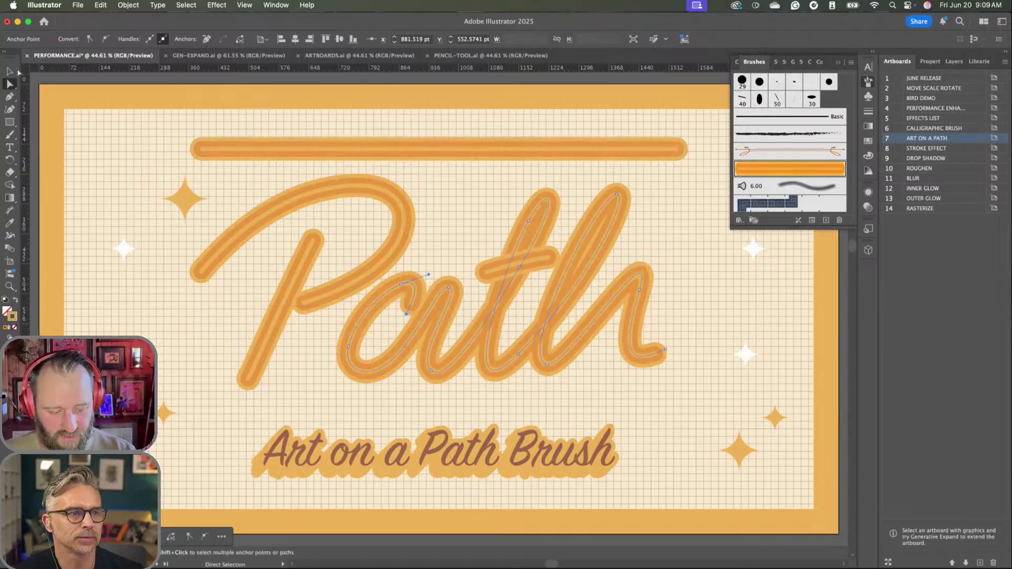
key("v")
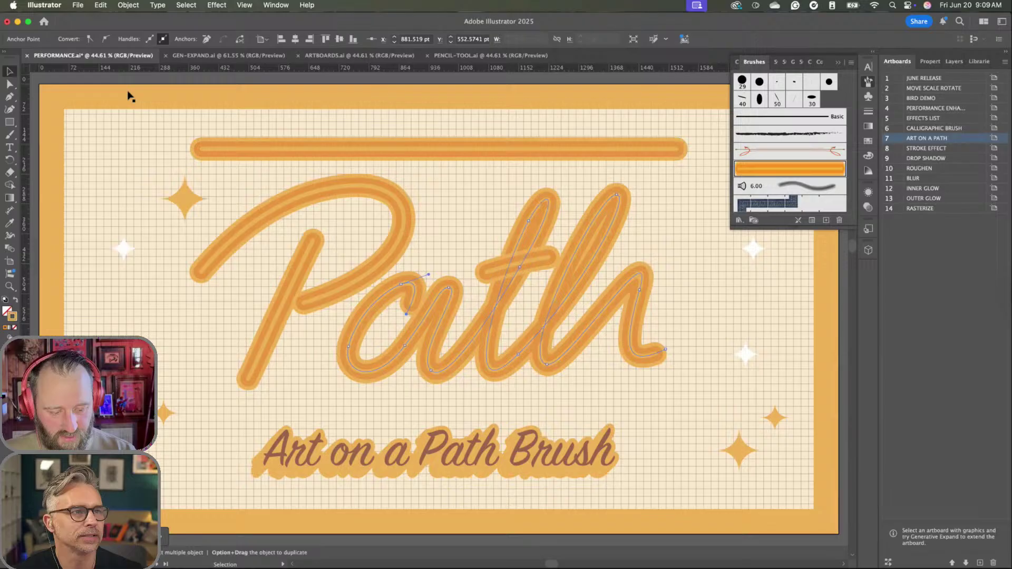
- Change the orange art brush to Stretch to Fit Stroke Length and apply it to the existing strokes
double_click(754, 172)
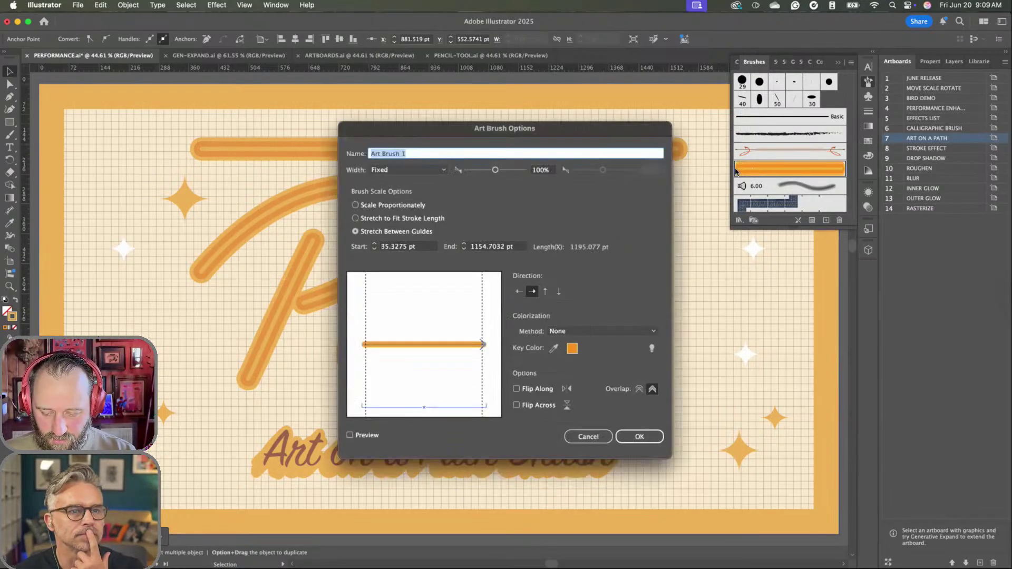
left_click(373, 221)
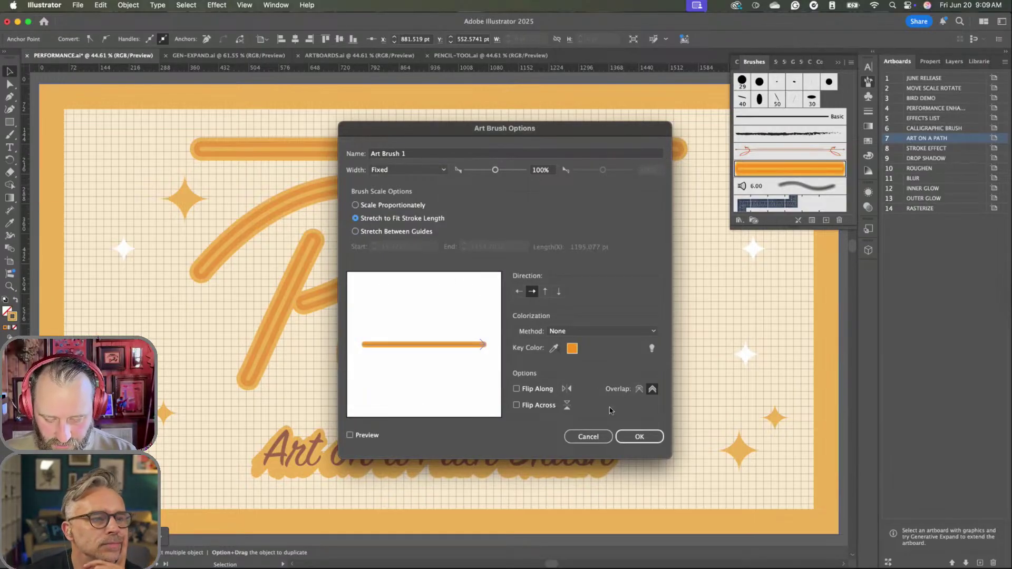
left_click(639, 437)
left_click(489, 314)
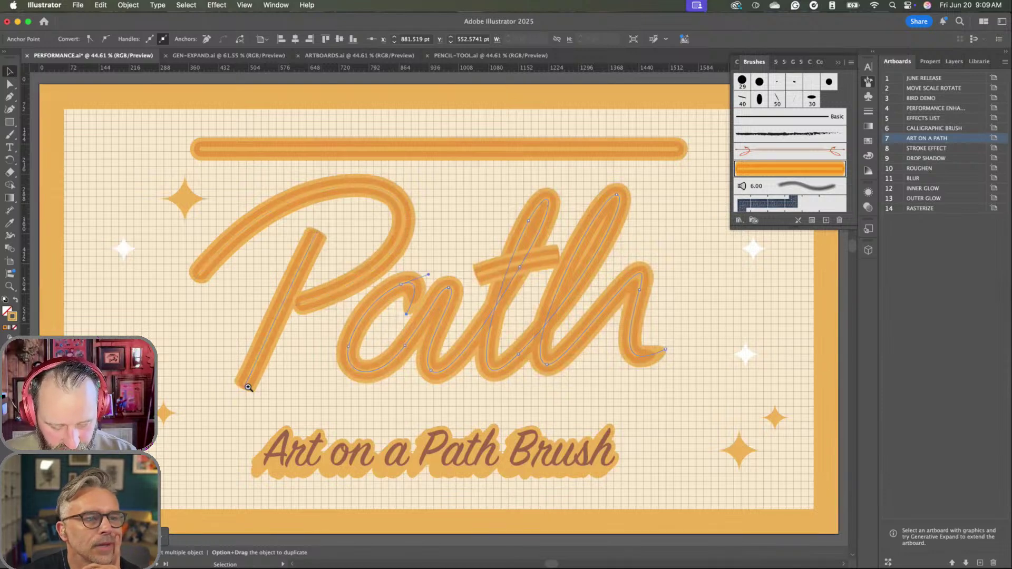
- Examine up close how the brush shapes the stroke ends of the P and the t's crossbar
key("z")
mouse_move(254, 389)
left_mouse_down()
mouse_move(346, 389)
mouse_move(256, 383)
left_mouse_up()
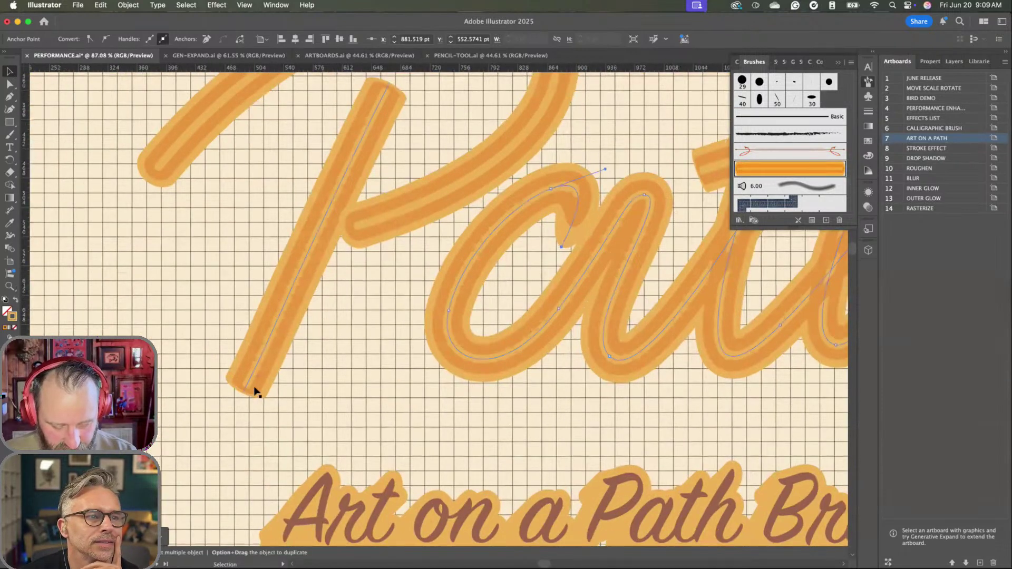
key("v")
left_click(252, 390)
left_click(402, 176)
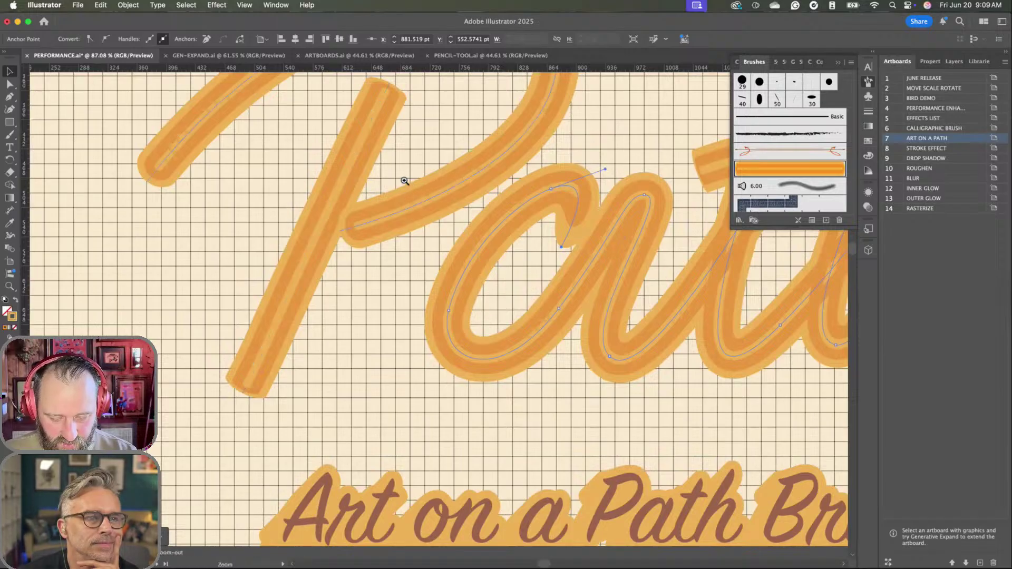
scroll(316, 158, "down", 5)
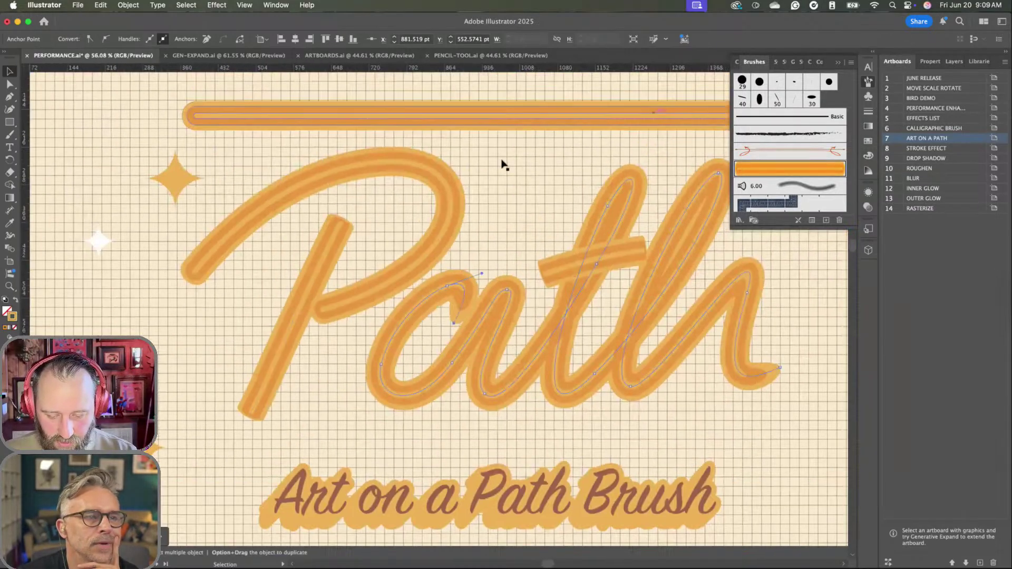
left_click(375, 315)
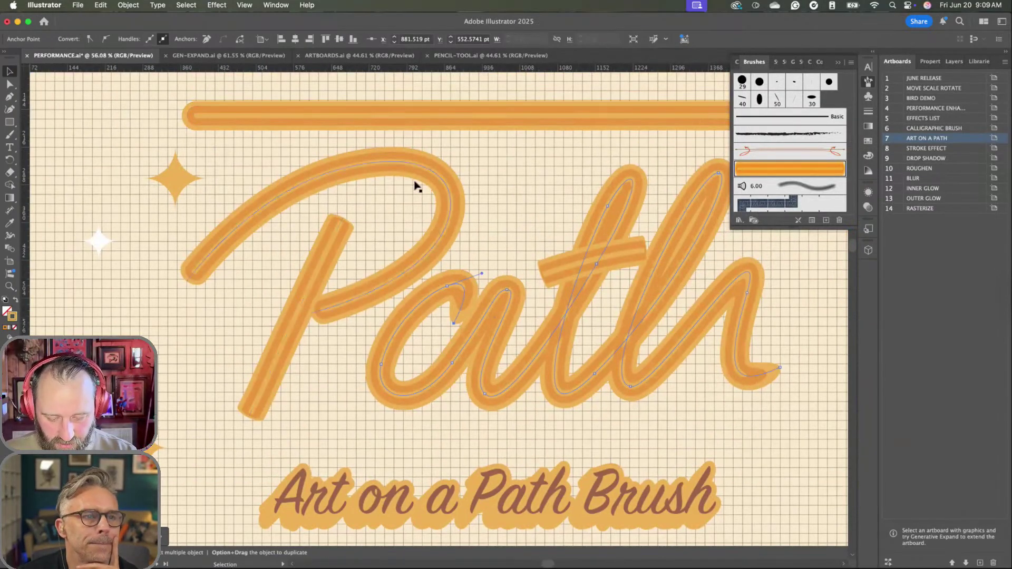
key("space")
scroll(441, 323, "right", 3)
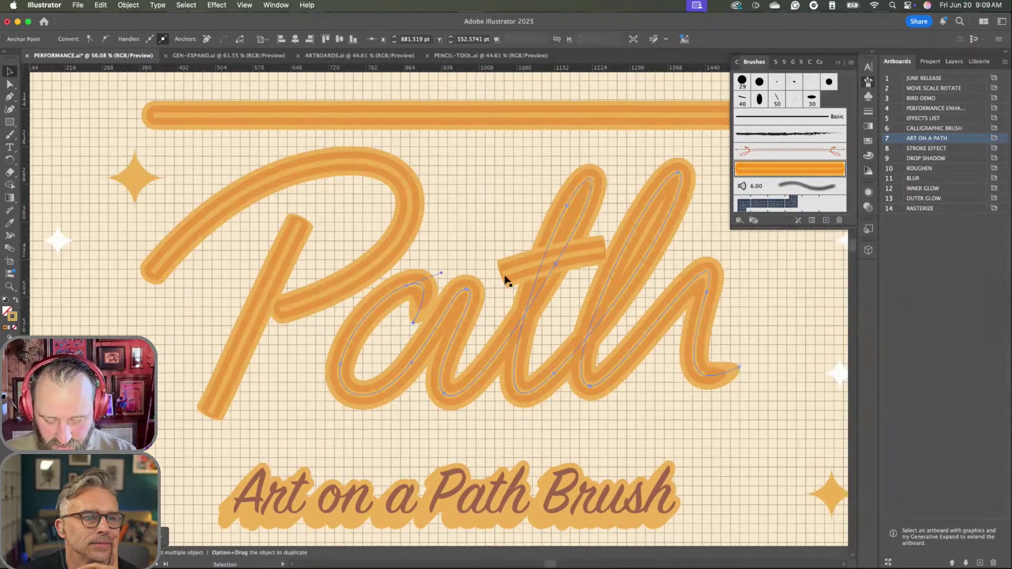
left_click(503, 271, "shift")
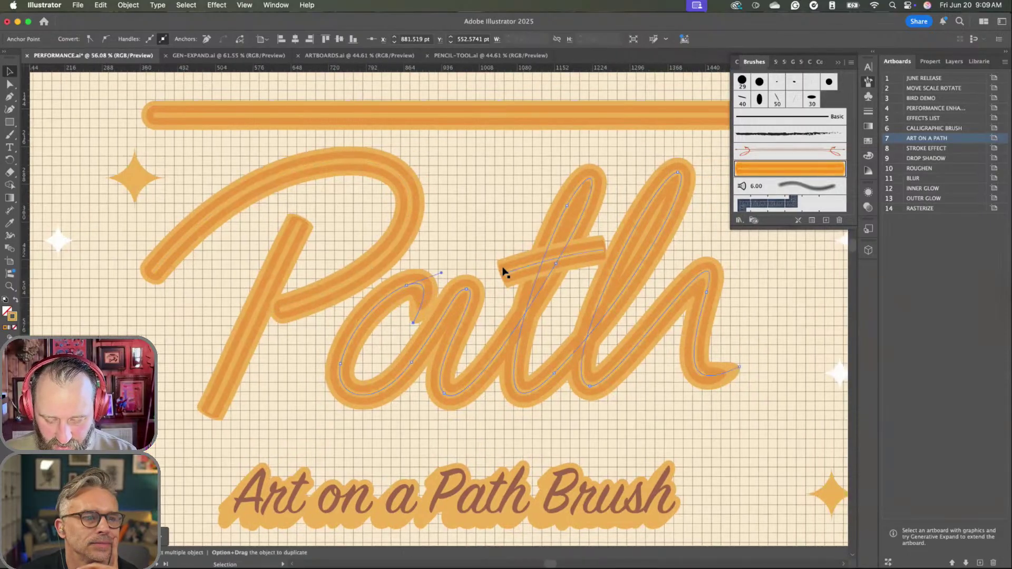
- Set the orange art brush back to Stretch Between Guides with the start guide at about 55.51 pt, and update the existing strokes
double_click(790, 172)
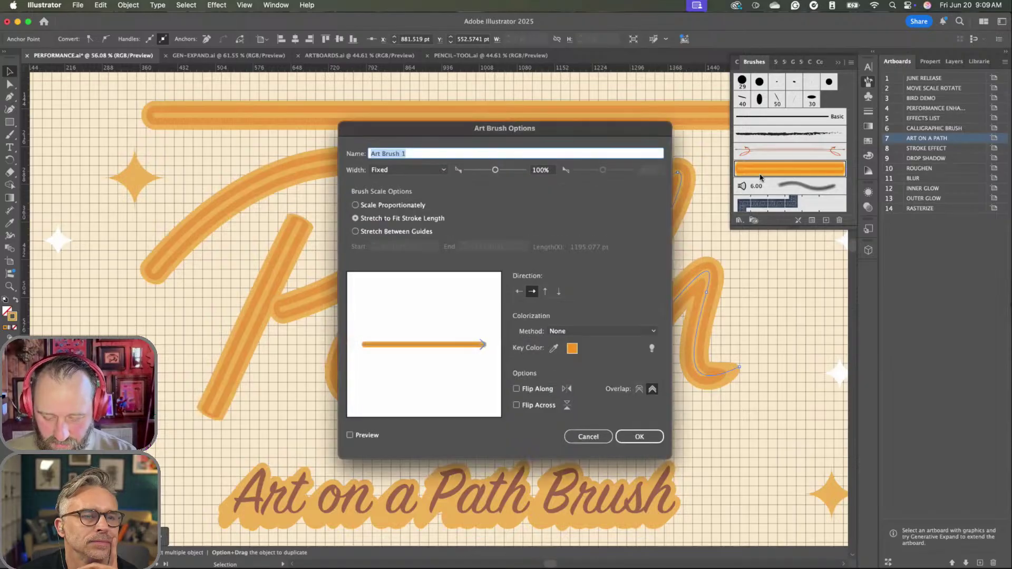
left_click(355, 231)
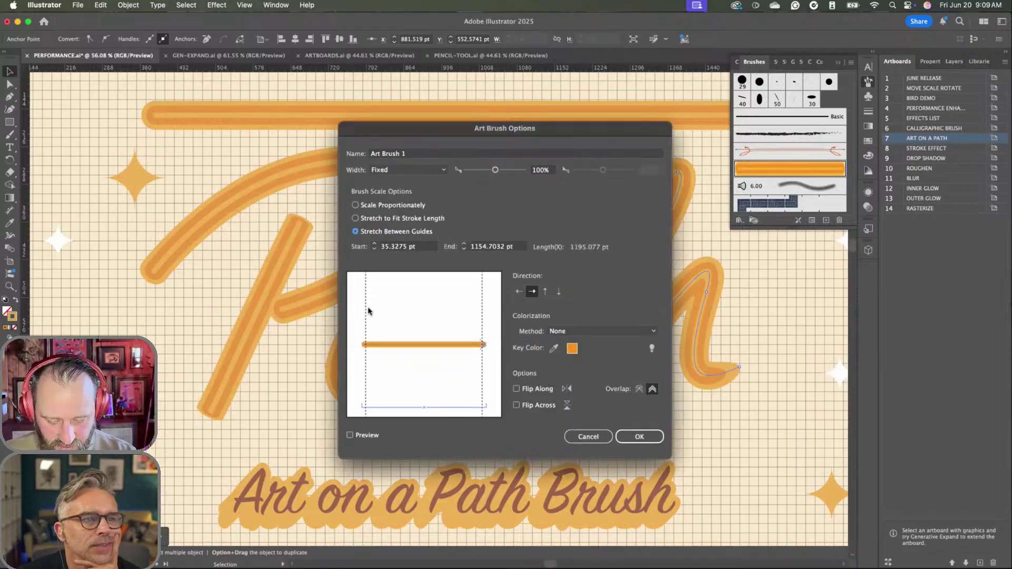
left_click_drag(366, 312, 367, 313)
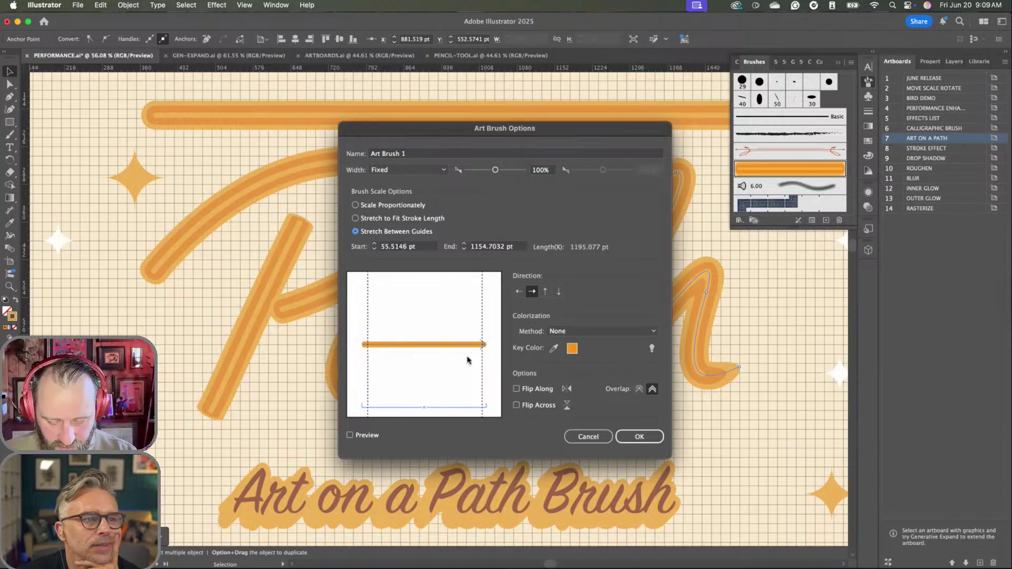
left_click(619, 440)
left_click(486, 313)
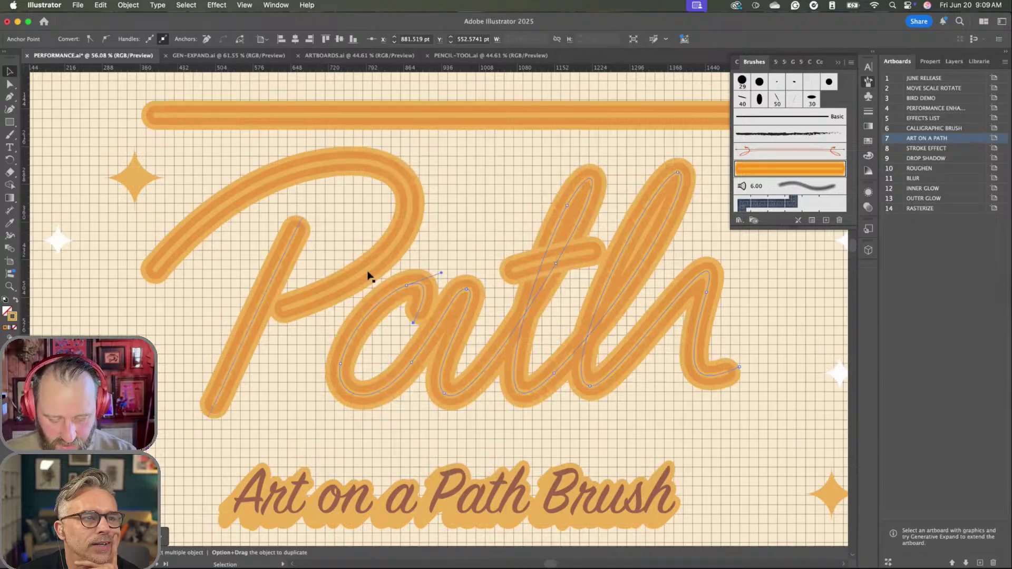
left_click(445, 288, "alt+super")
left_click(445, 288, "alt+super")
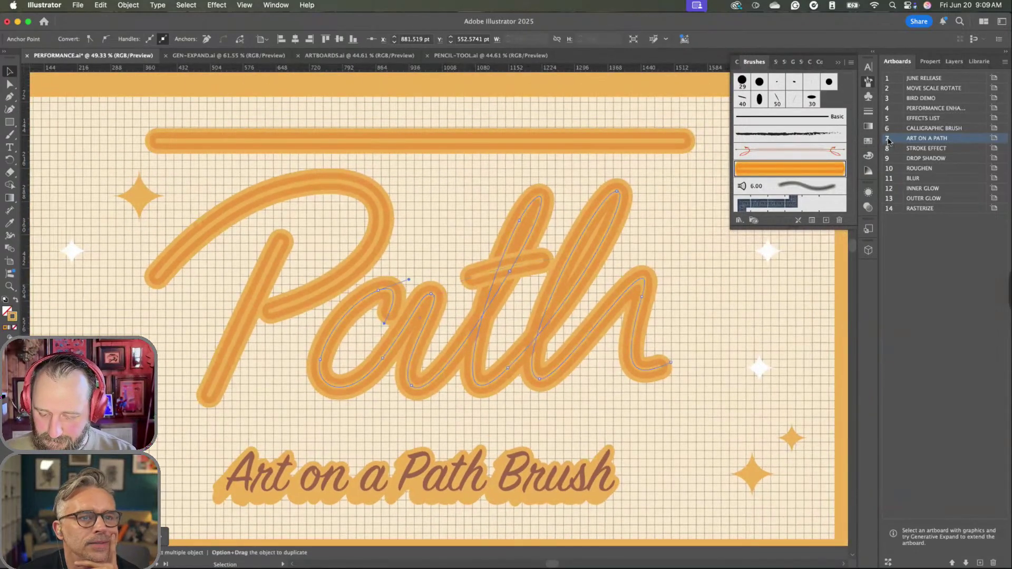
- Glance at the STROKE EFFECT artboard and return to the full view of the ART ON A PATH artboard
double_click(888, 141)
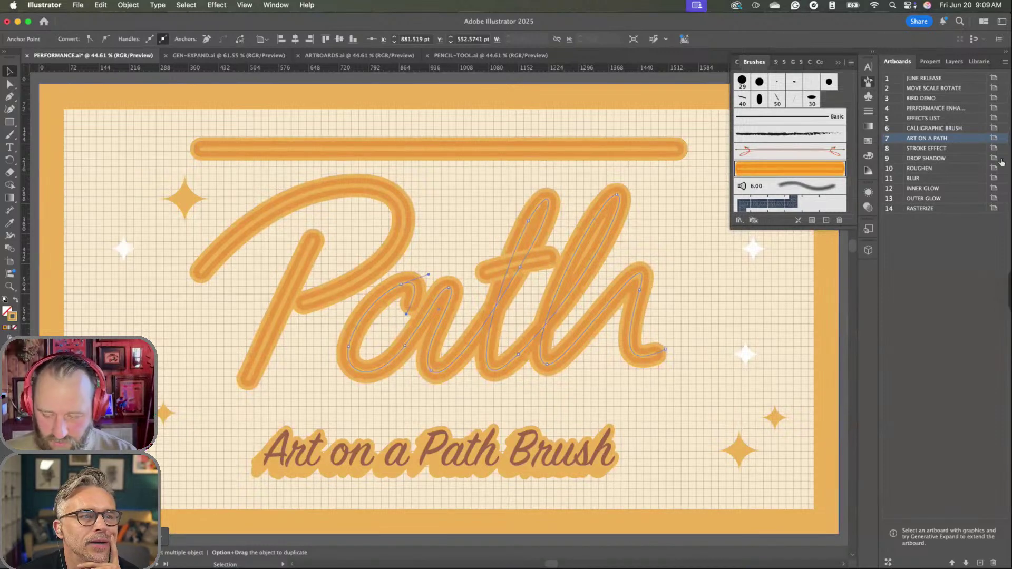
double_click(888, 151)
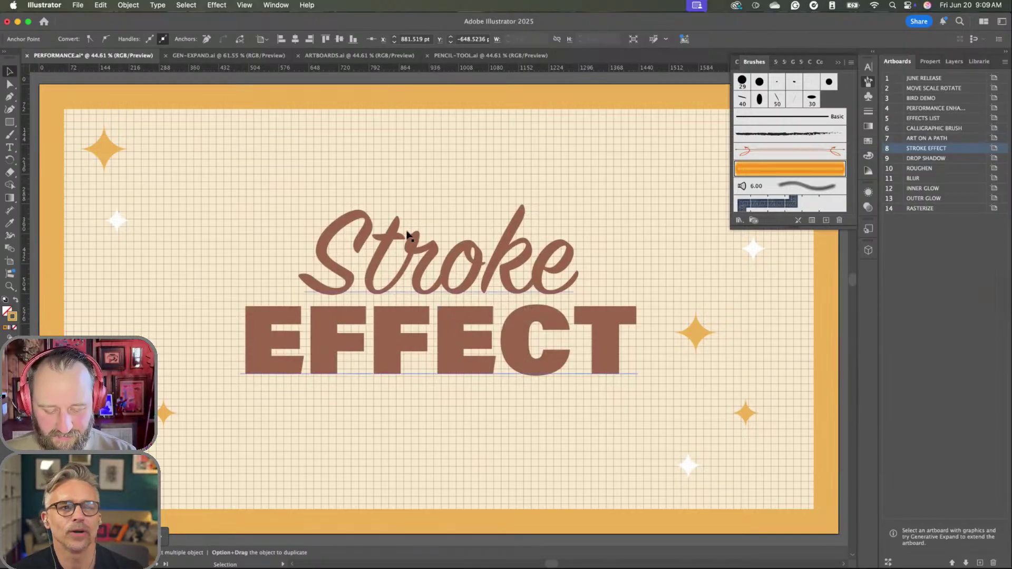
double_click(887, 138)
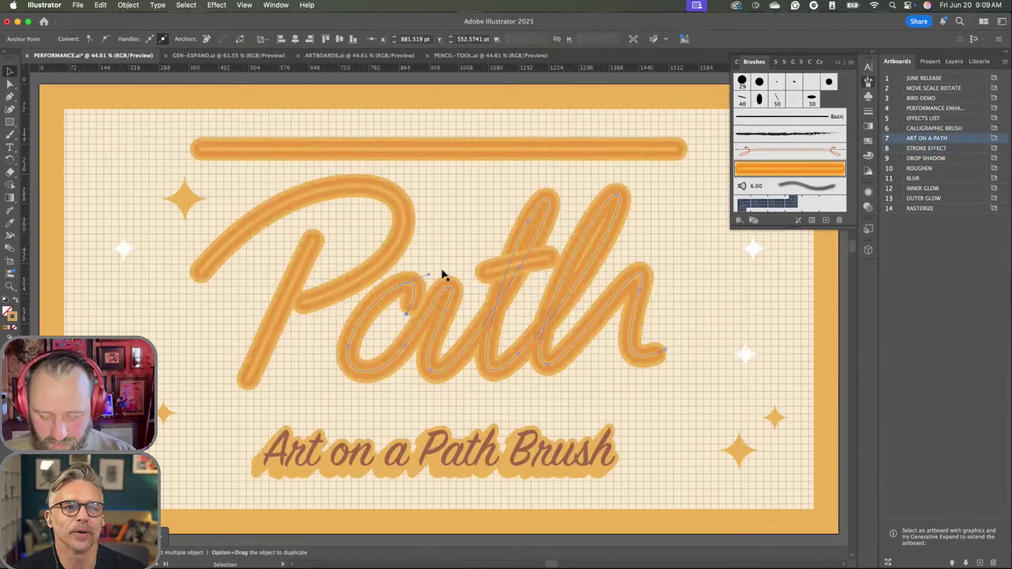
- Try to place the orange art brush's source artwork on the artboard while the background rectangle is still there
left_click(449, 218)
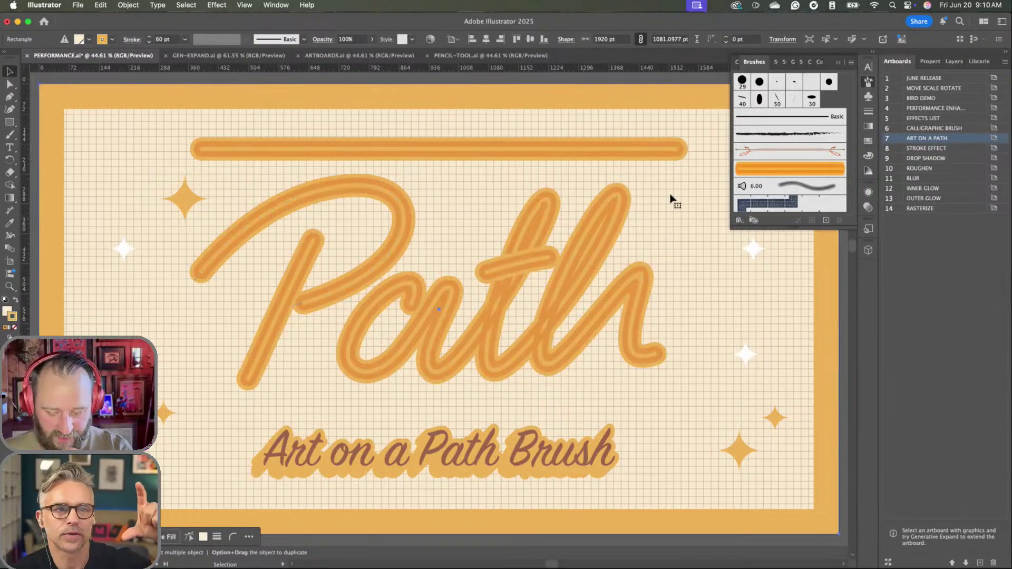
left_click(746, 171)
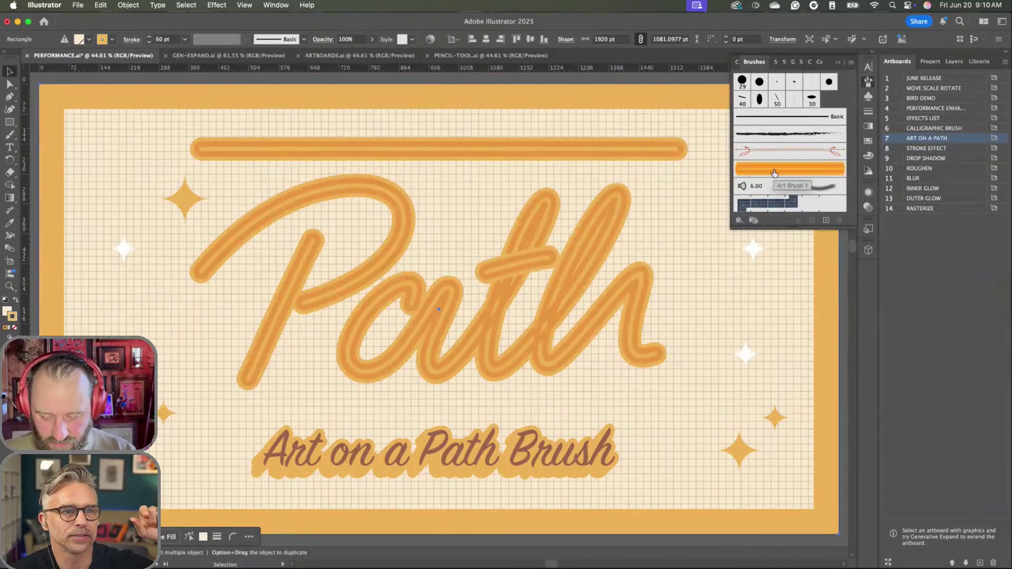
left_click(594, 227)
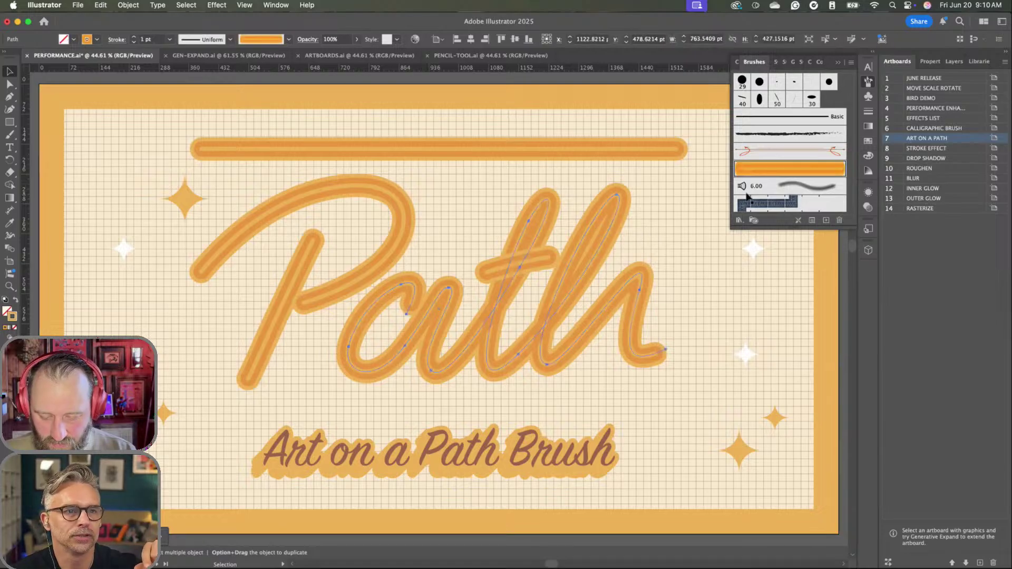
left_click_drag(754, 170, 691, 218)
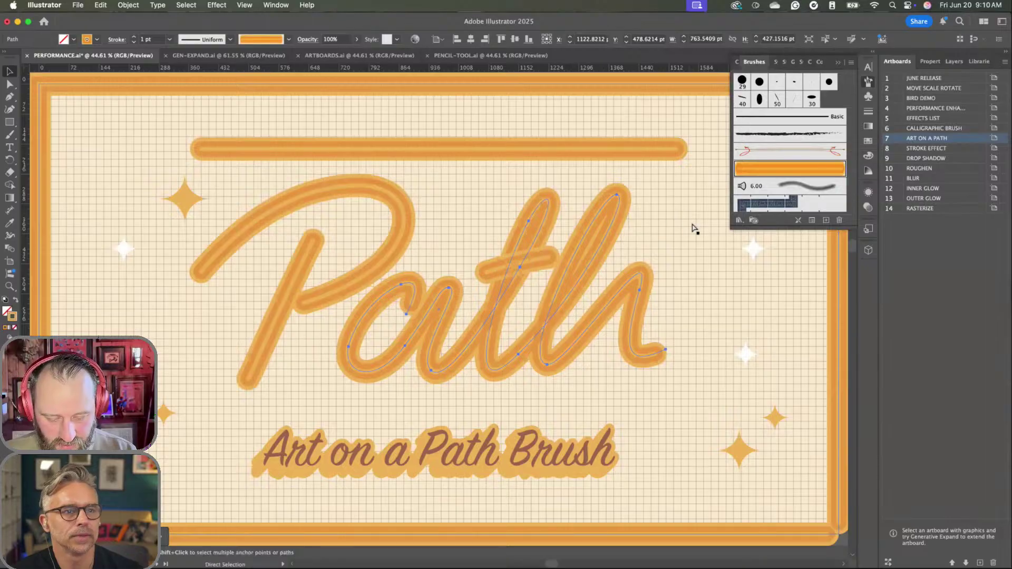
key("super+z")
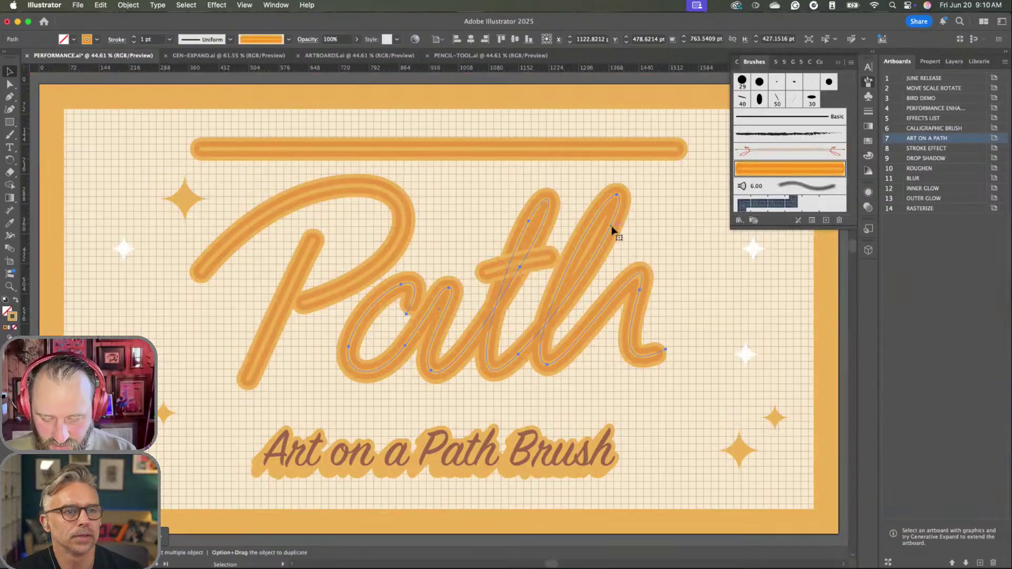
left_click(852, 64)
left_click(896, 104)
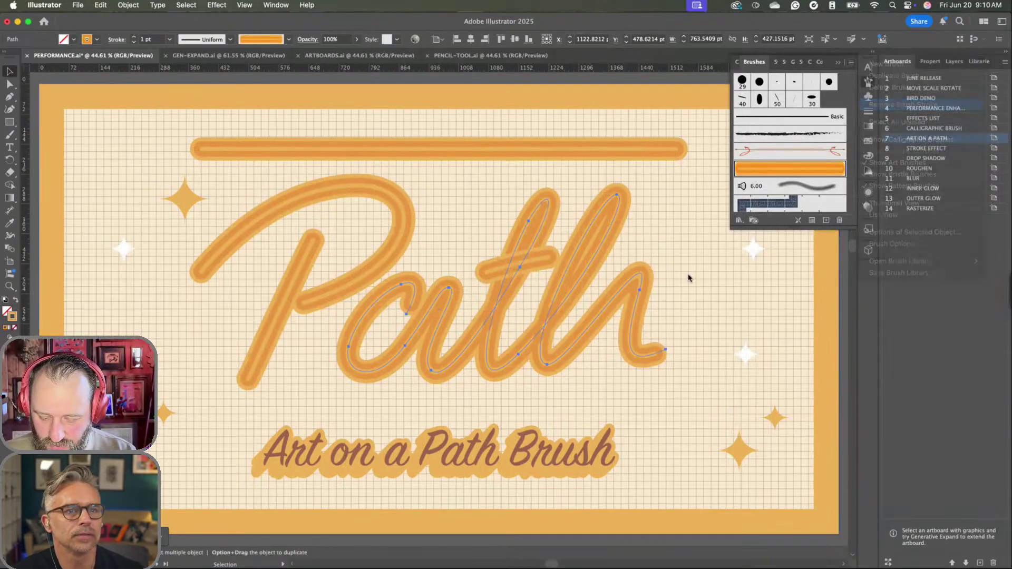
mouse_move(778, 169)
left_mouse_down()
mouse_move(619, 248)
mouse_move(602, 243)
left_mouse_up()
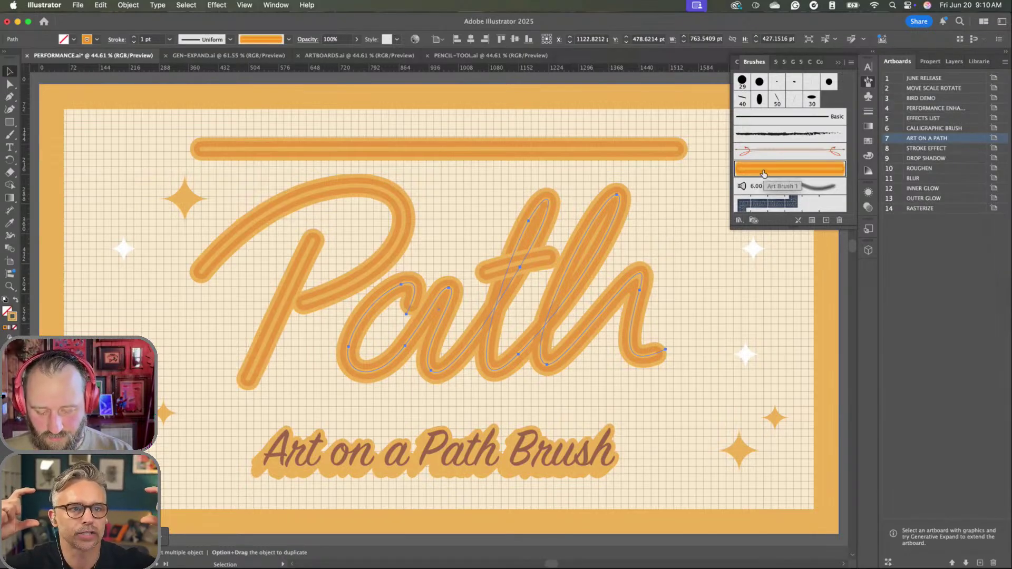
key("z")
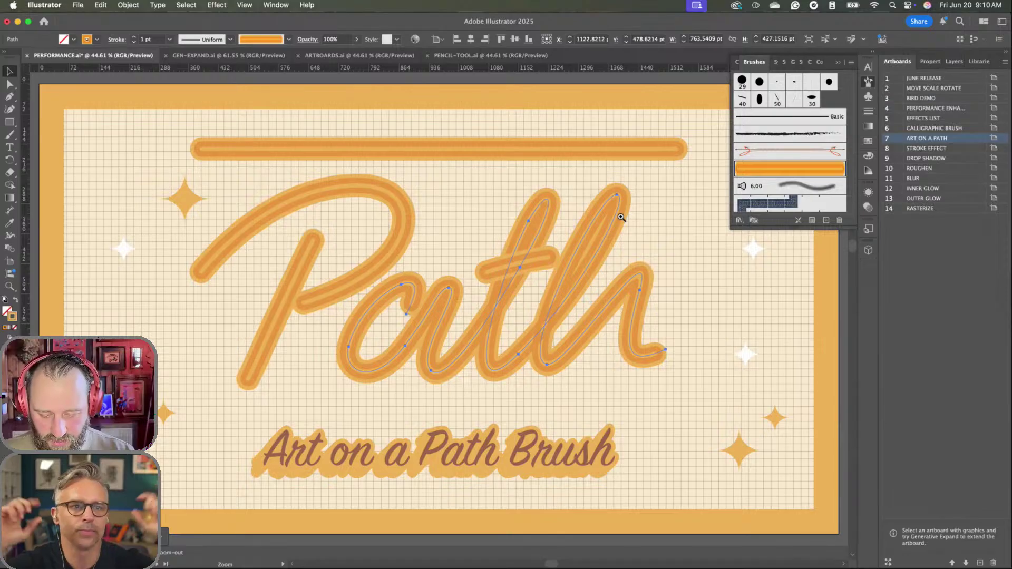
- Delete the gridded background rectangle with the orange border from the ART ON A PATH artboard
left_click(10, 72)
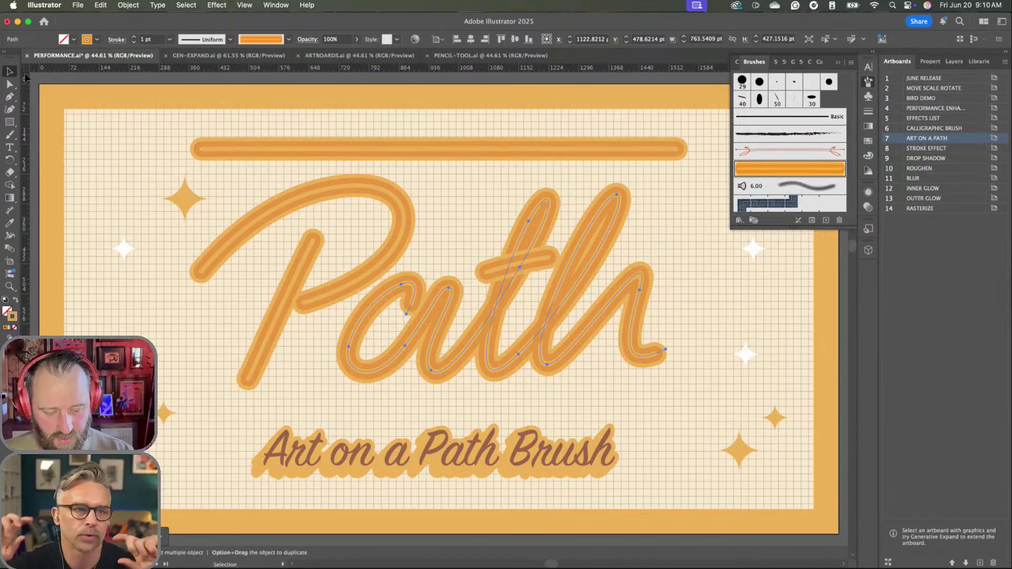
left_click(139, 112)
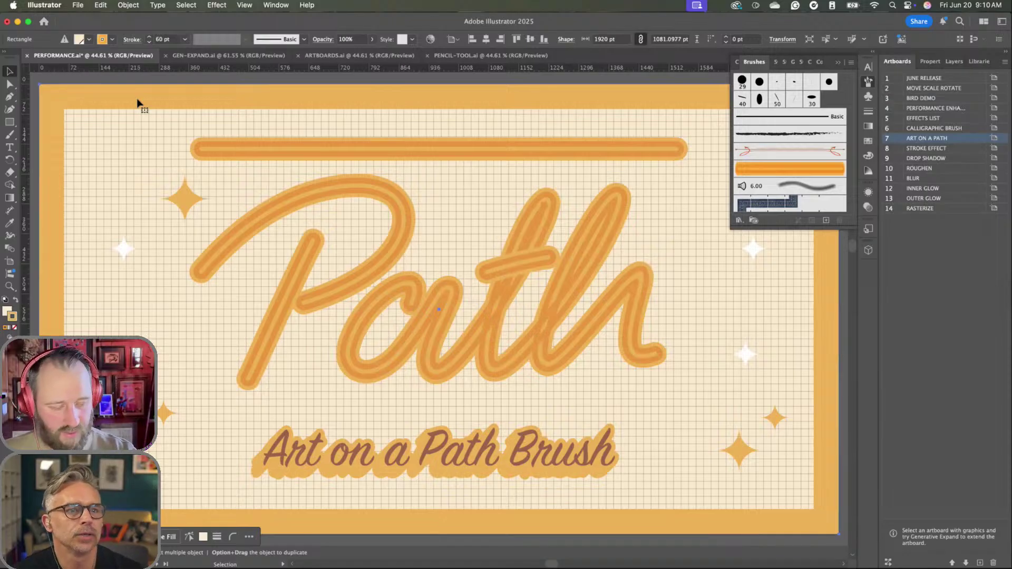
key("Delete")
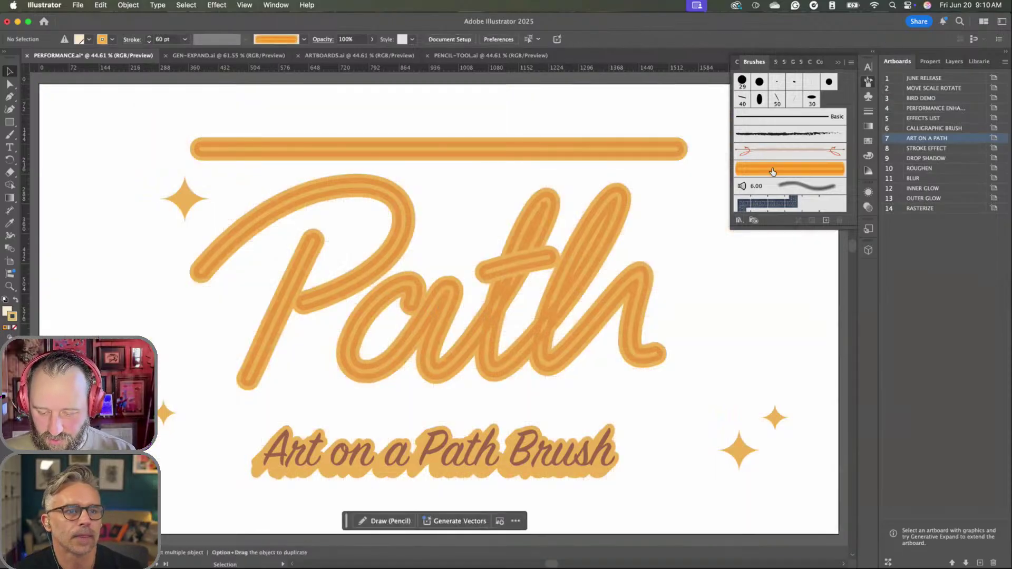
- Try placing the orange art brush's source artwork on the blank area above the existing bar, and undo it
left_click_drag(772, 168, 106, 108)
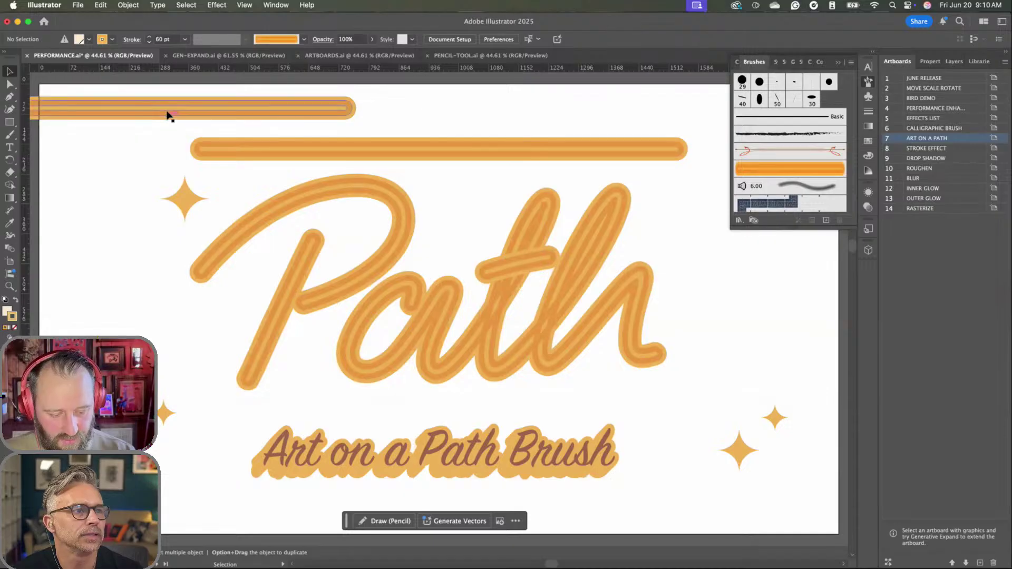
left_click_drag(167, 116, 375, 120)
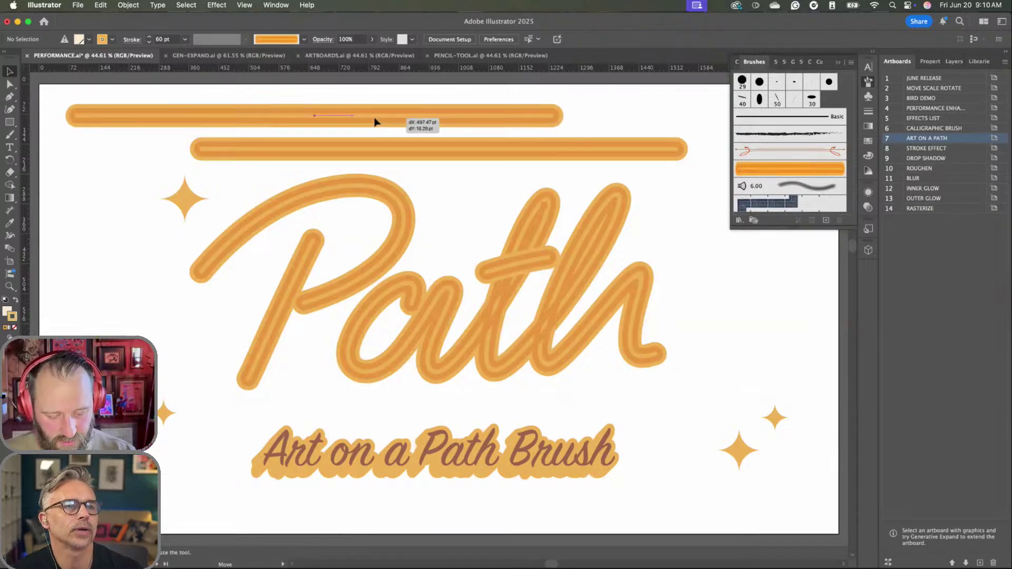
left_click(110, 173)
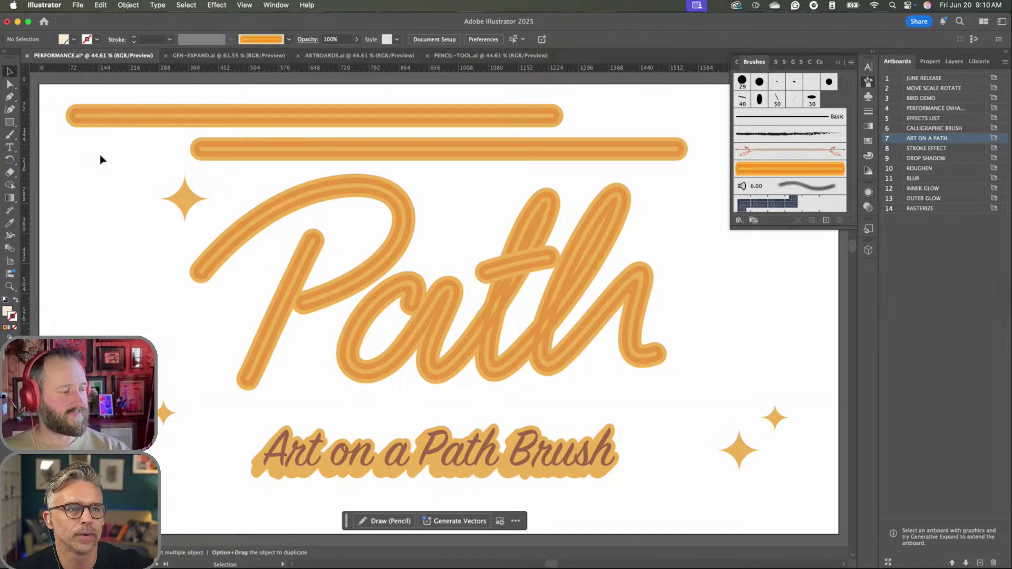
left_click(525, 124)
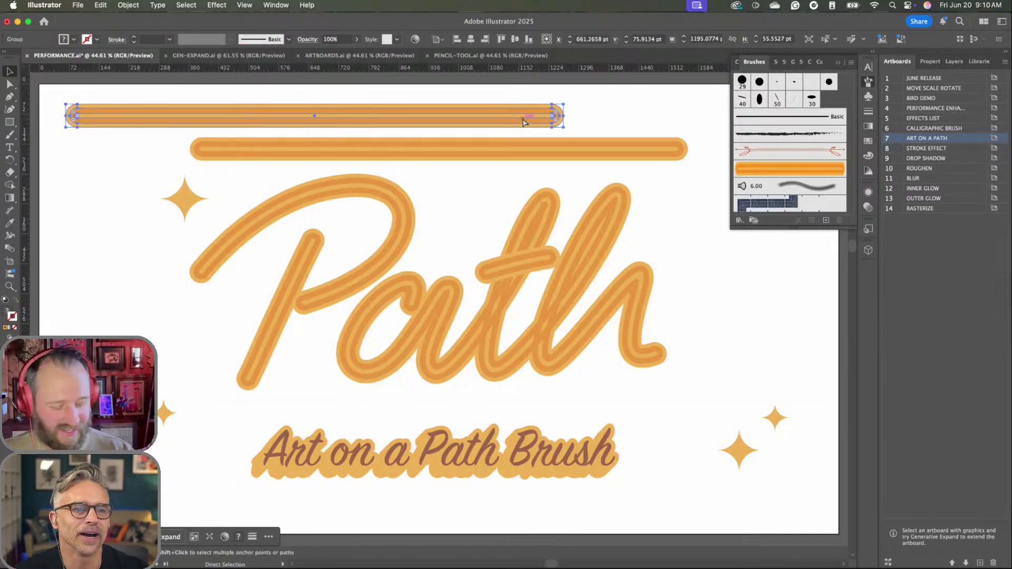
key("super+z")
key("super+z")
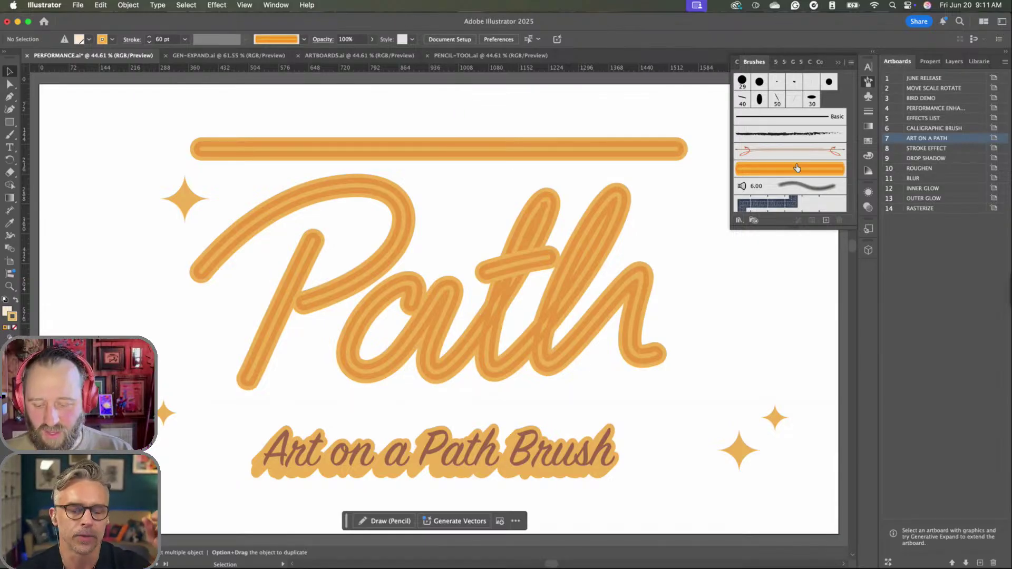
- Try applying the orange art brush to the existing horizontal bar above the lettering
left_click_drag(796, 168, 592, 152)
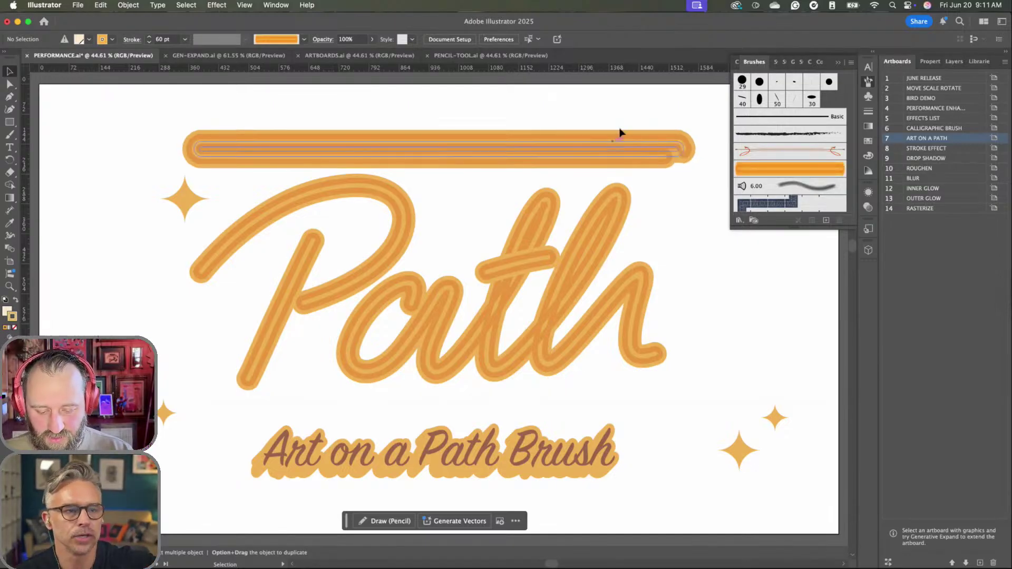
left_click(606, 122)
left_click(601, 151)
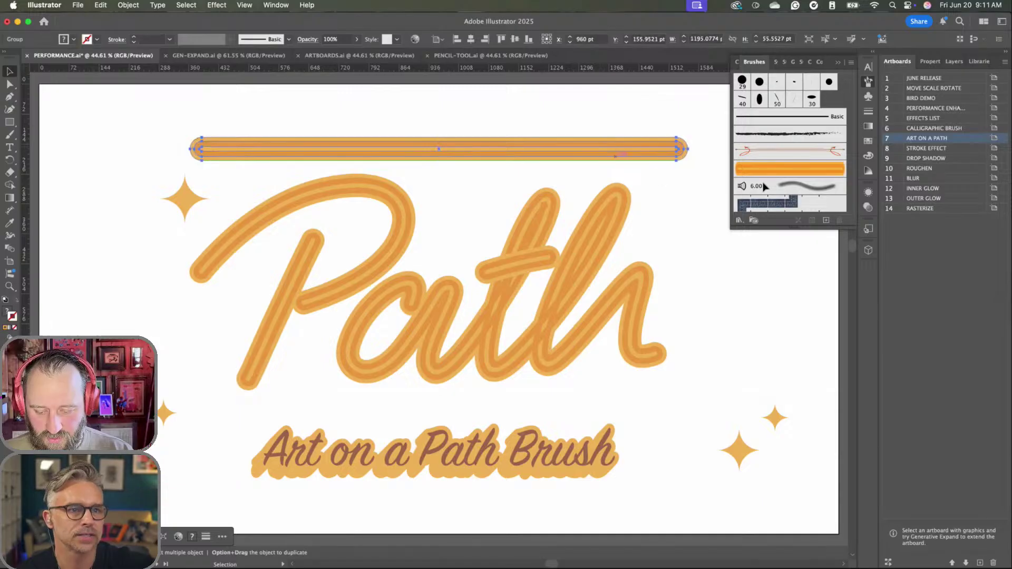
left_click(584, 107)
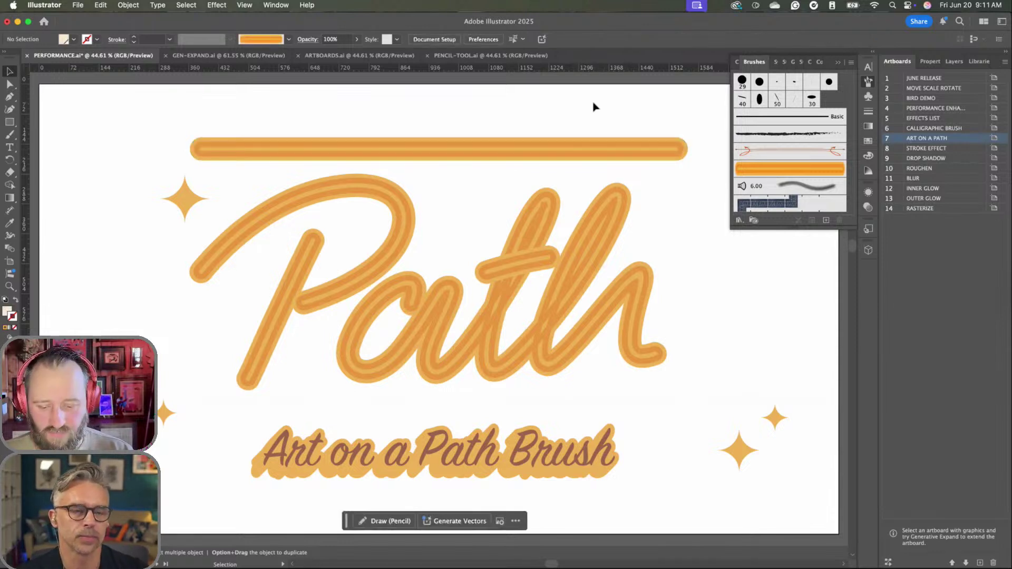
- Place the orange art brush's source artwork above the existing bar and fill its darker orange band with light green #8FCC8D
mouse_move(772, 174)
left_mouse_down()
mouse_move(402, 111)
mouse_move(429, 118)
mouse_move(416, 117)
left_mouse_up()
key("a")
left_click(434, 112)
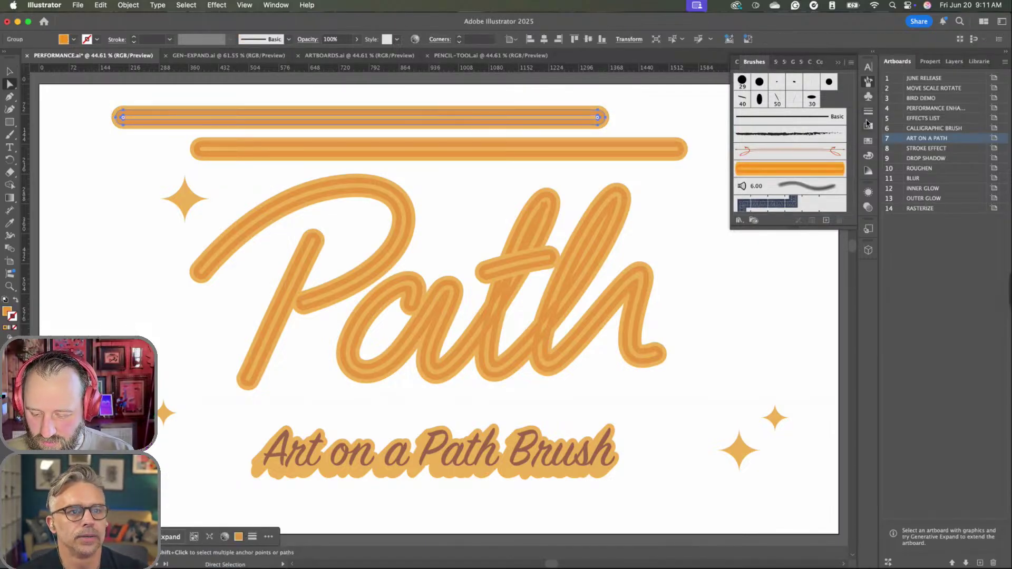
left_click(868, 155)
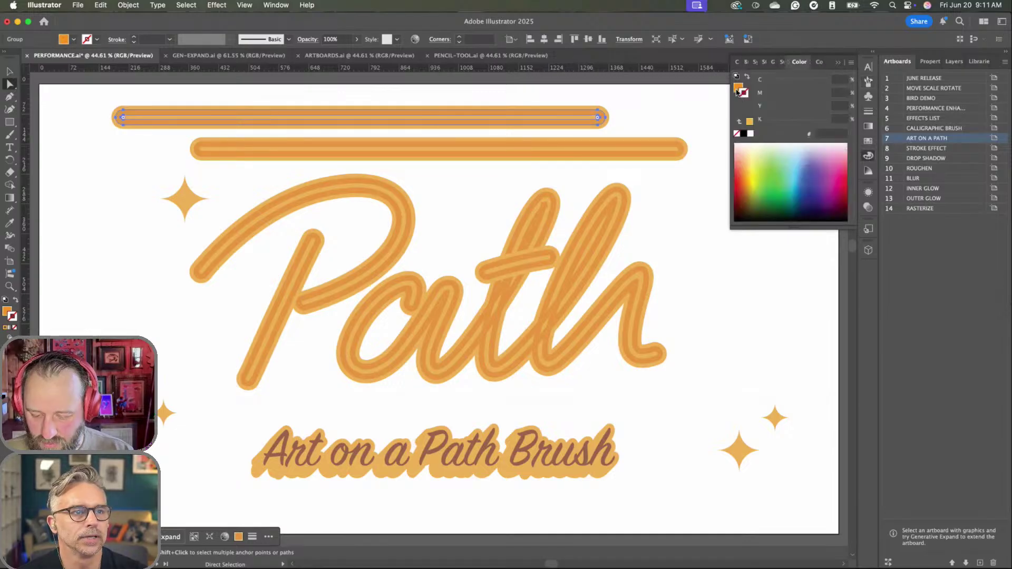
left_click(737, 92)
left_click(784, 161)
left_click(624, 129)
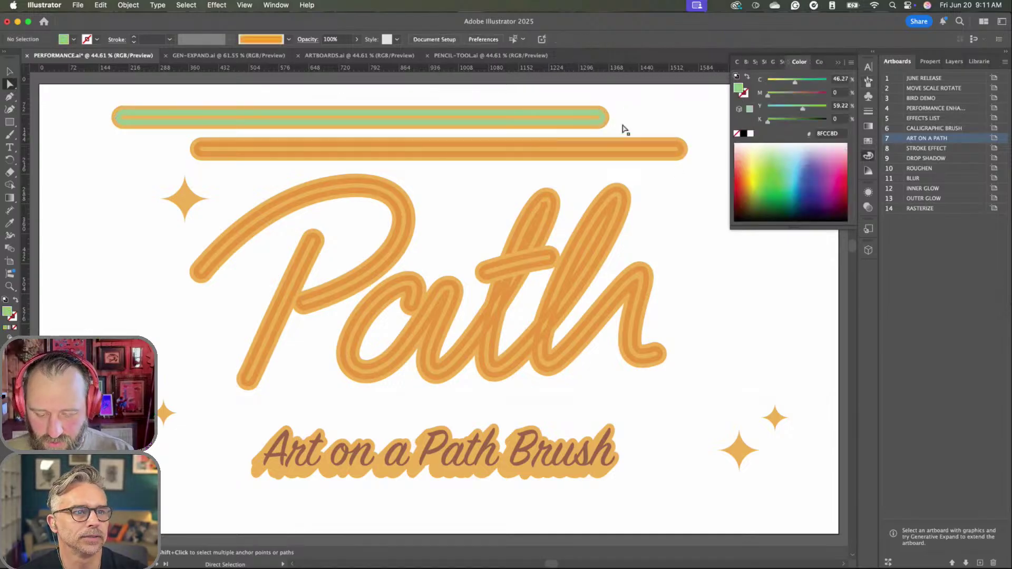
key("v")
- Try duplicating the green bar over the orange bar beneath it, and undo the copy
left_click(560, 117)
left_click_drag(541, 116, 568, 147)
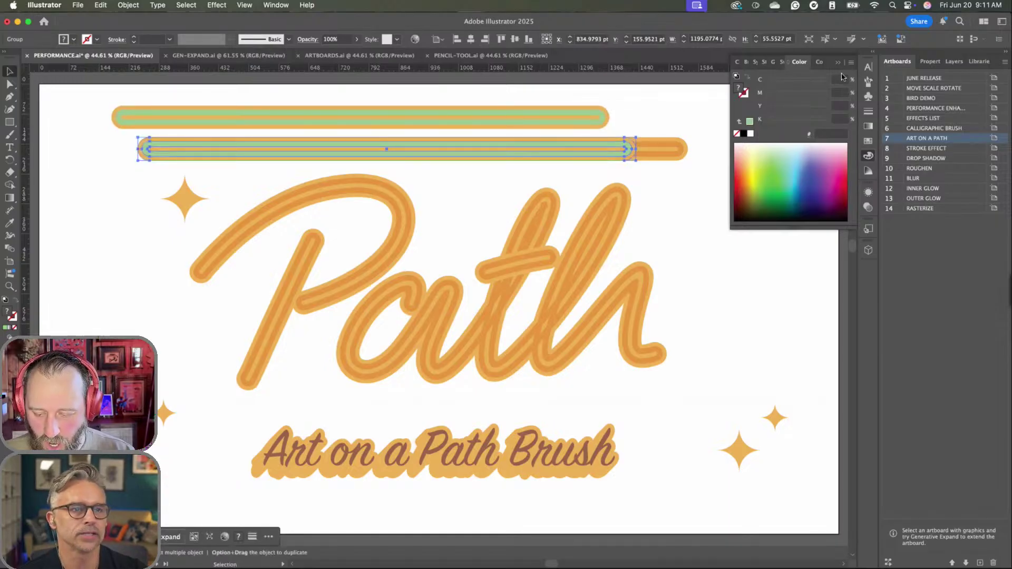
key("super+z")
- Replace the orange art brush's artwork with the green bar, apply it to the existing strokes, and shift the original orange bar slightly to the left
left_click(868, 82)
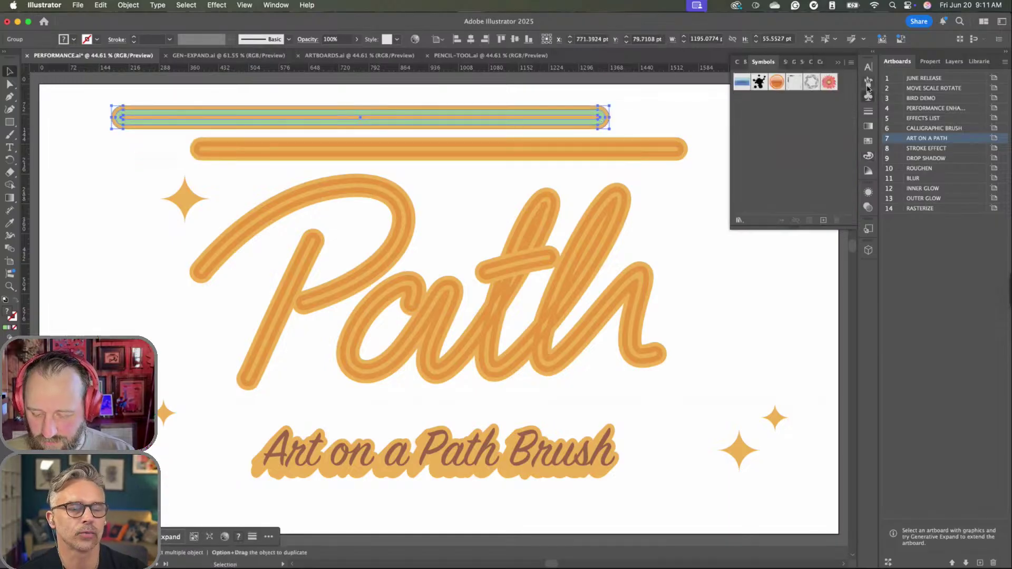
left_click_drag(515, 122, 791, 176)
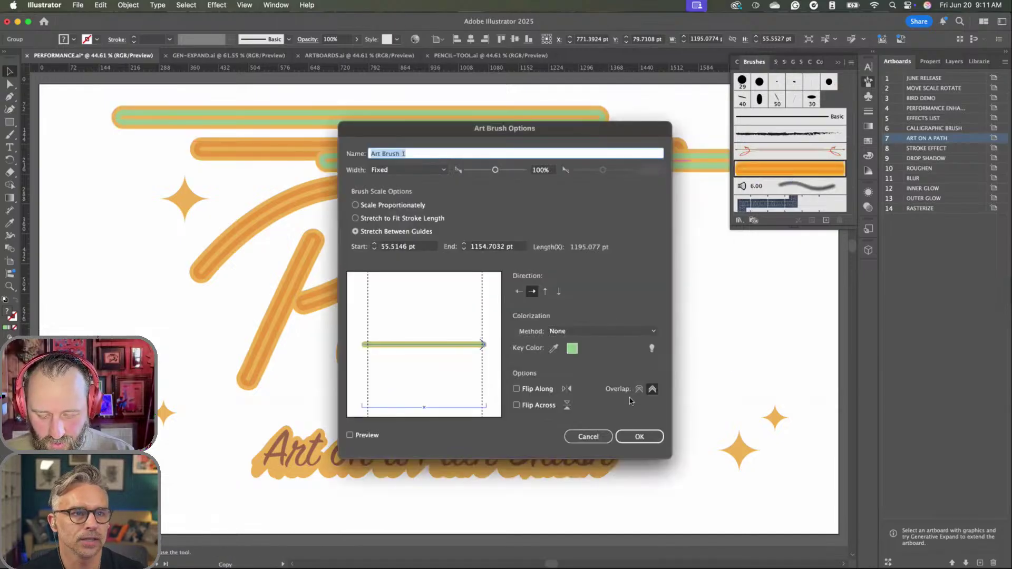
left_click(638, 437)
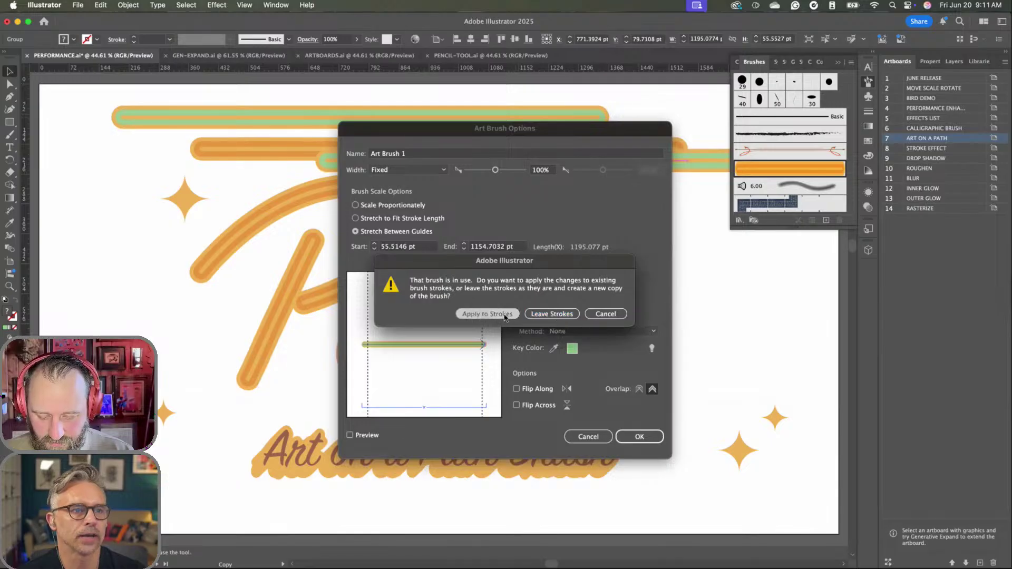
left_click(488, 315)
left_click(481, 220)
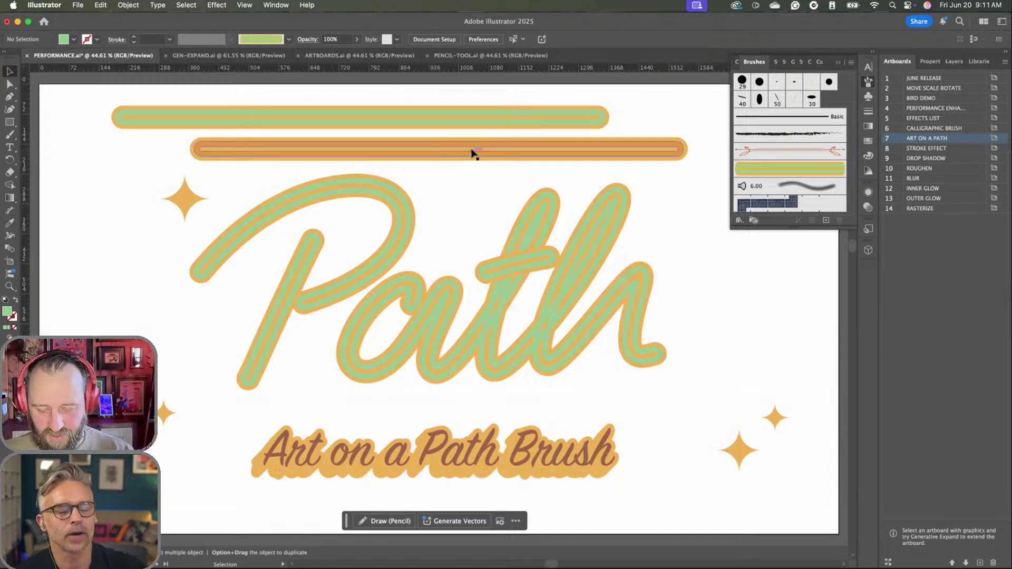
left_click_drag(471, 150, 444, 148)
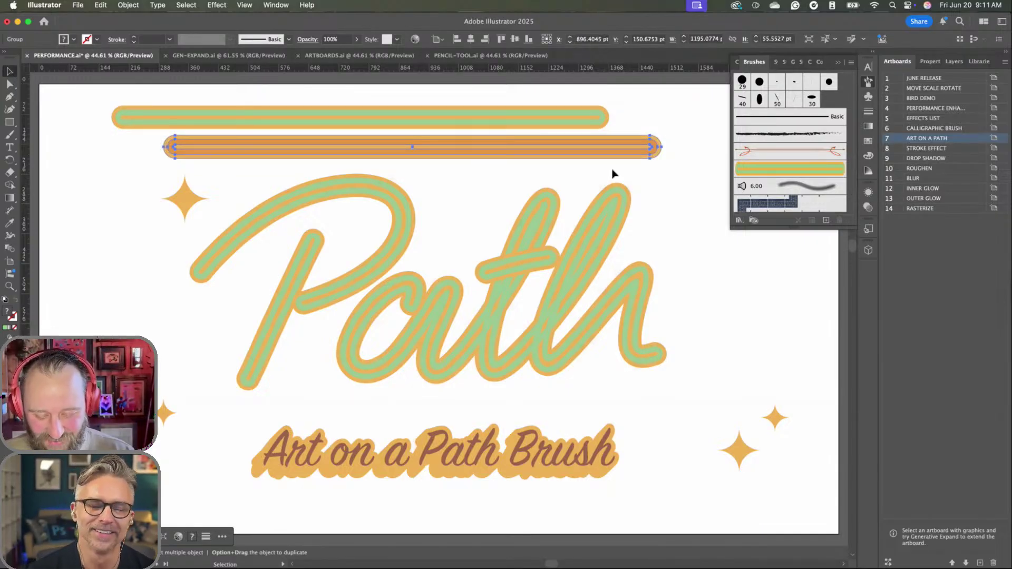
- Go to the STROKE EFFECT artboard, select its title text and show the text's appearance attributes
double_click(886, 152)
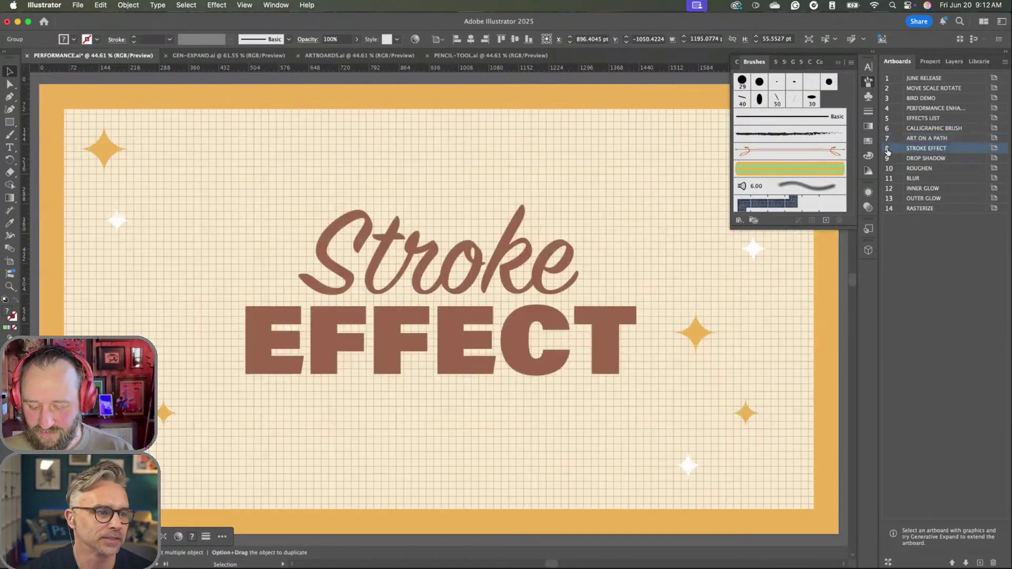
left_click(838, 67)
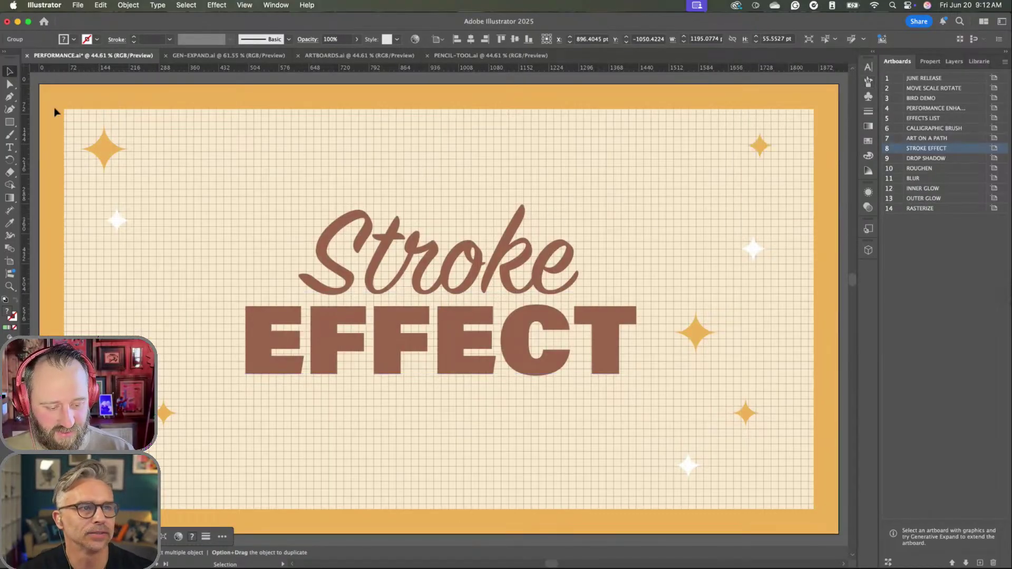
left_click(446, 270)
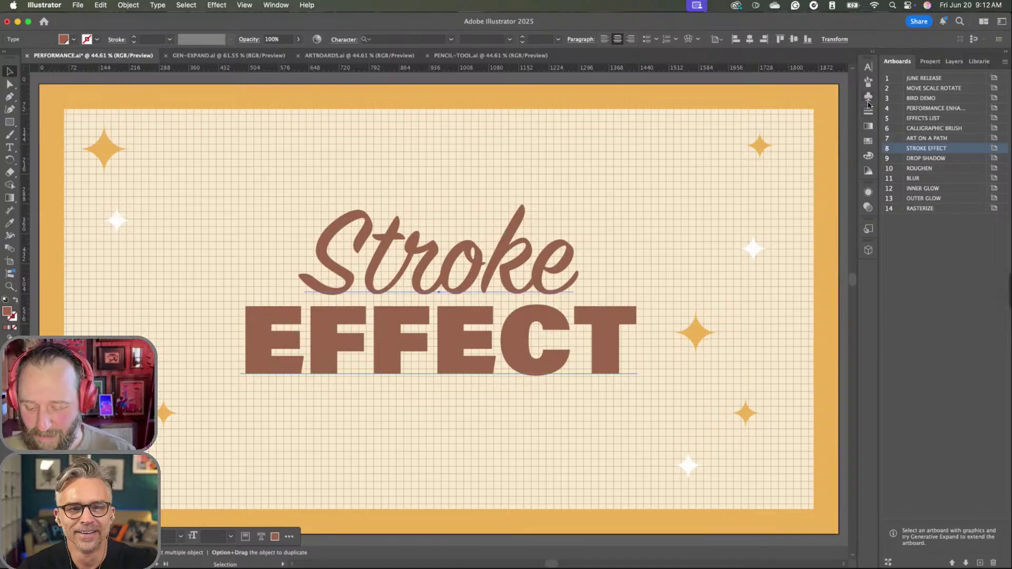
left_click(869, 206)
left_click(868, 193)
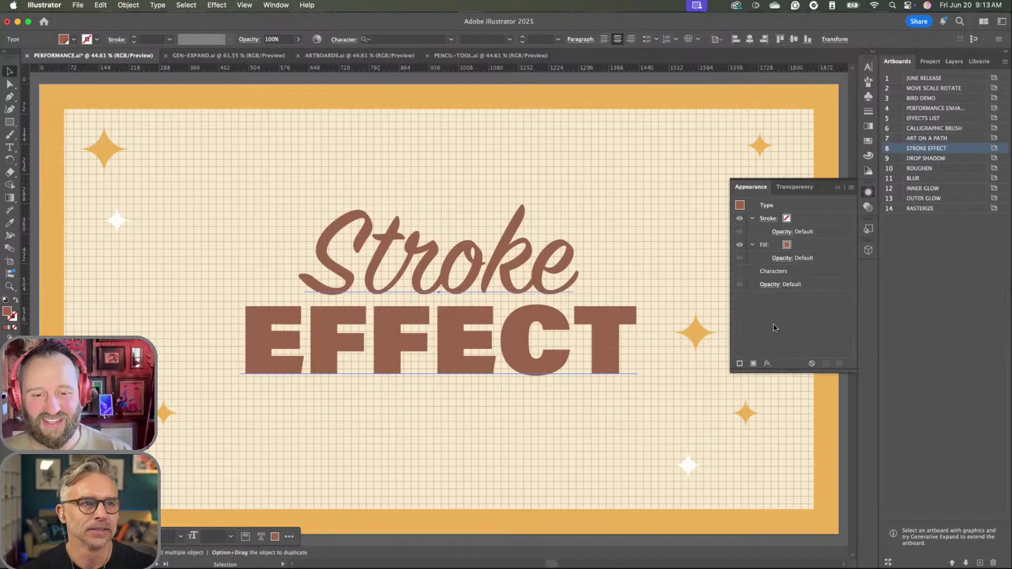
- Add a new 1 pt black stroke to the title text and move it below the fill in the appearance order
left_click(767, 364)
mouse_move(766, 365)
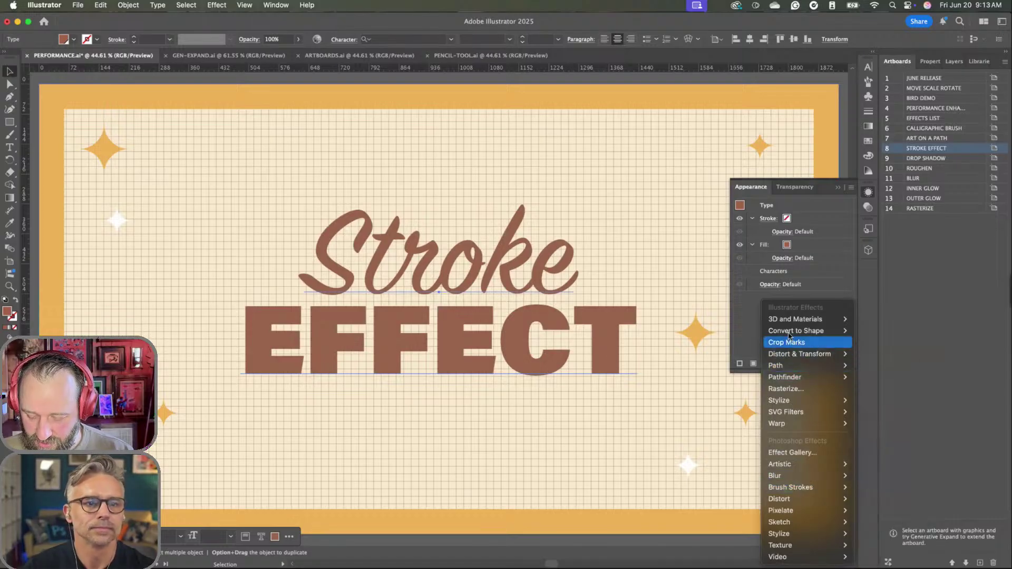
mouse_move(792, 402)
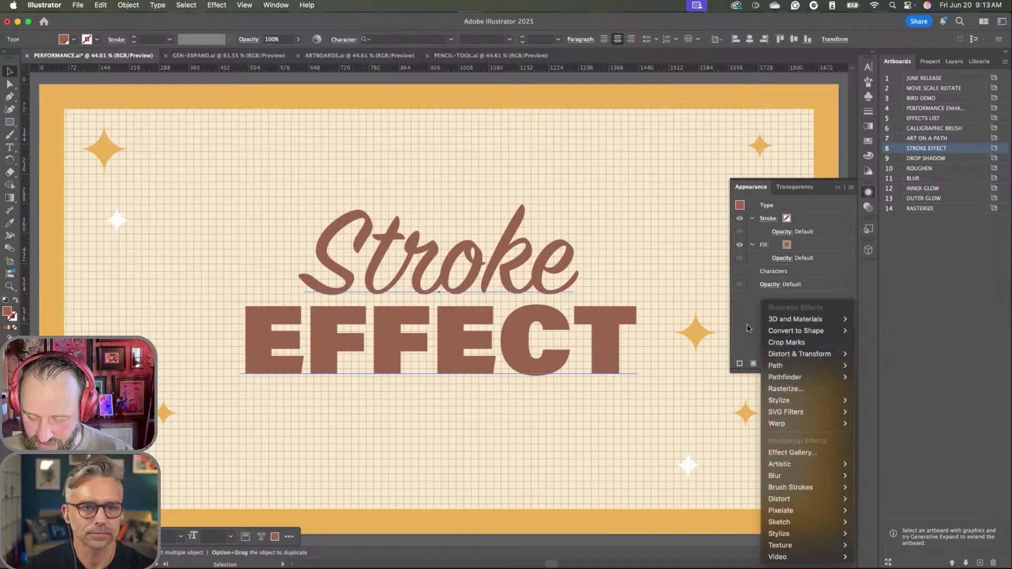
left_click(738, 367)
left_click(739, 364)
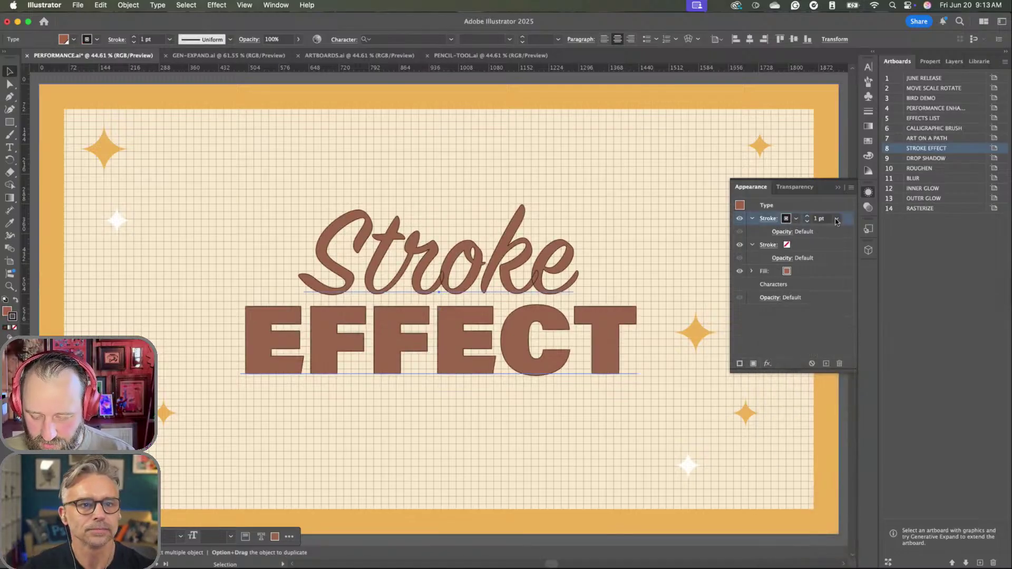
left_click_drag(836, 221, 797, 285)
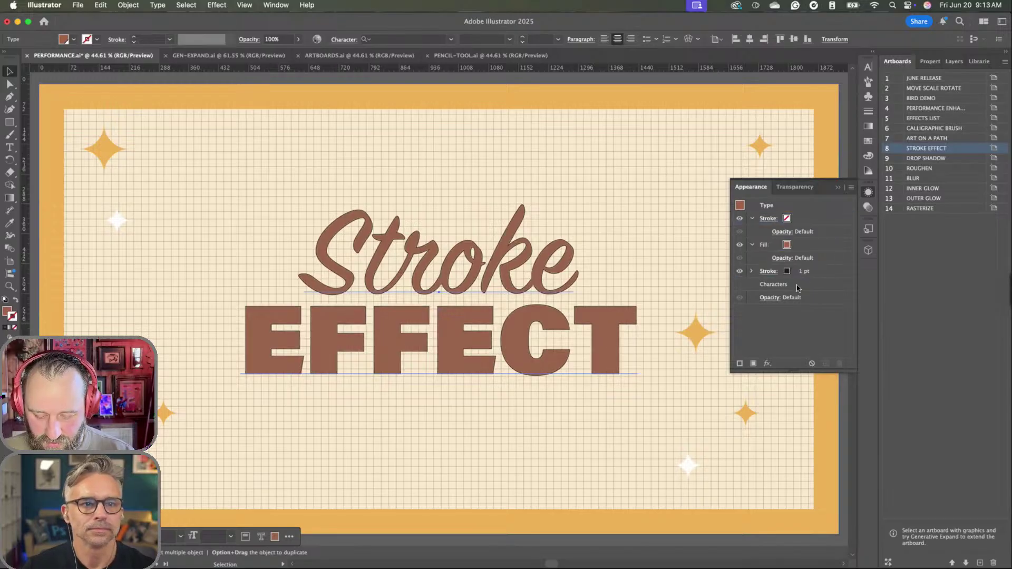
- Apply an Offset Path effect of 10 pt with miter joins and a miter limit of 4 to the title's black stroke
left_click(769, 275)
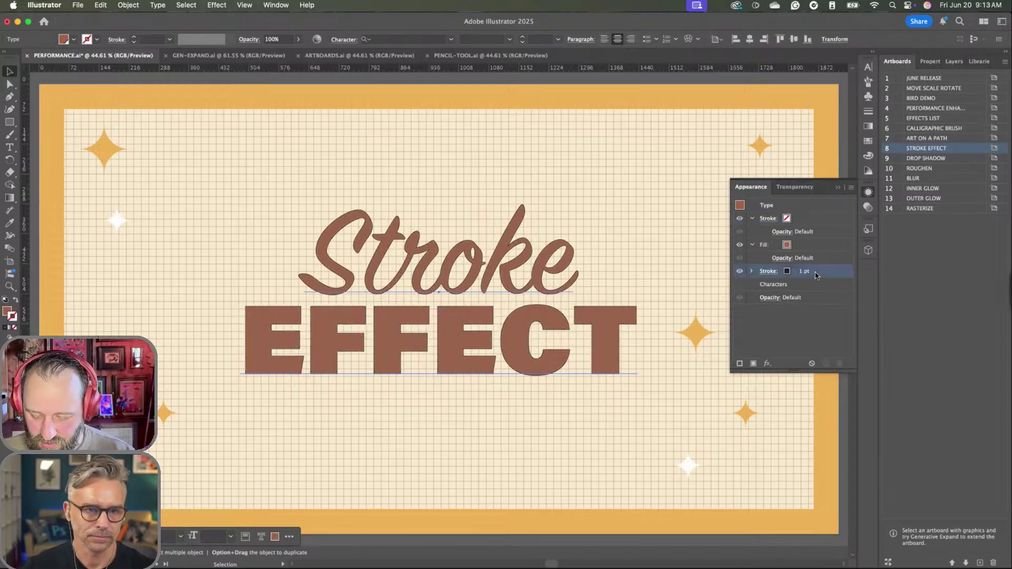
left_click(767, 364)
mouse_move(812, 368)
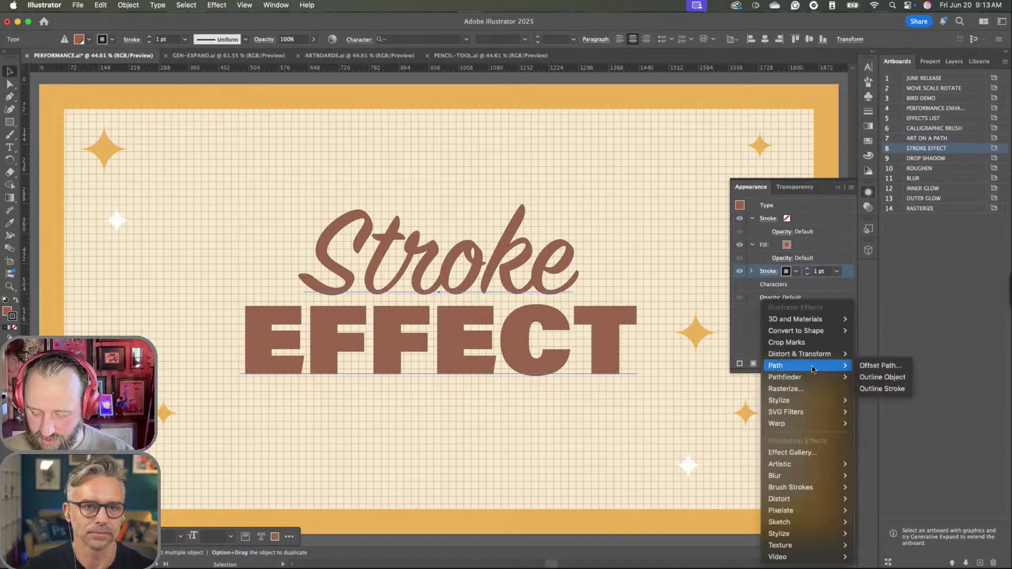
left_click(863, 366)
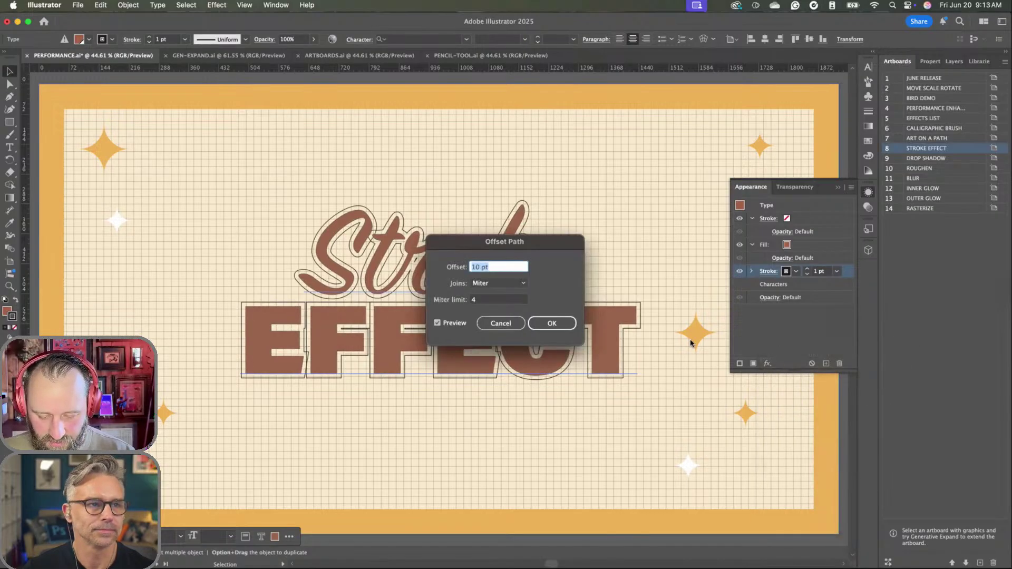
left_click_drag(527, 242, 235, 139)
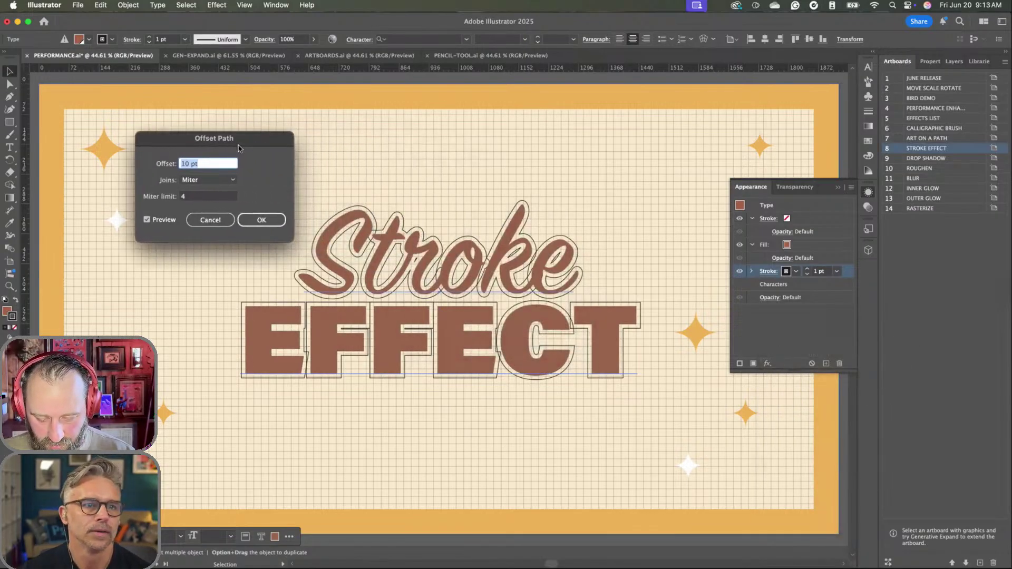
left_click(259, 221)
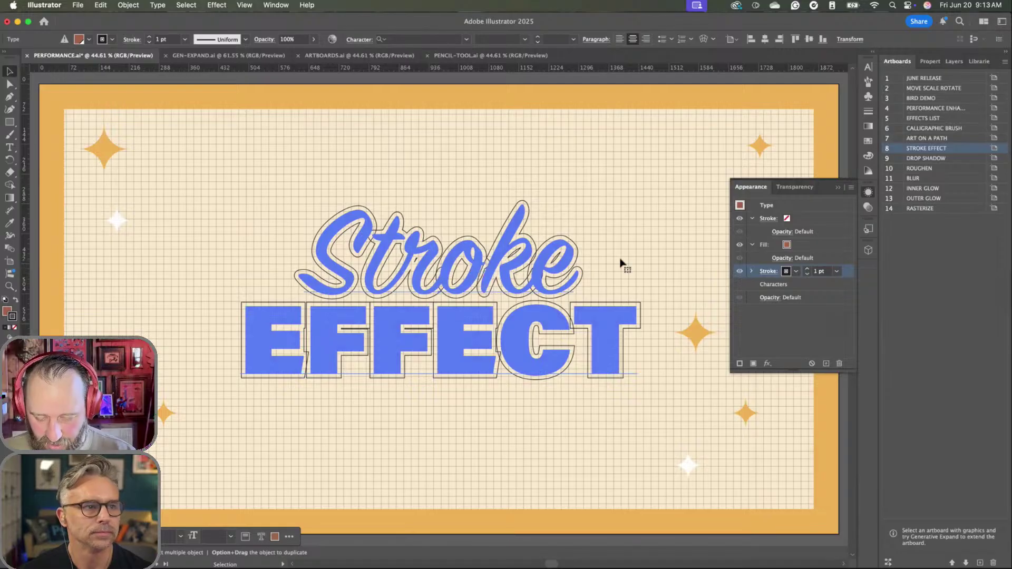
- Apply the Pathfinder Add effect to the title's offset black stroke
left_click(767, 363)
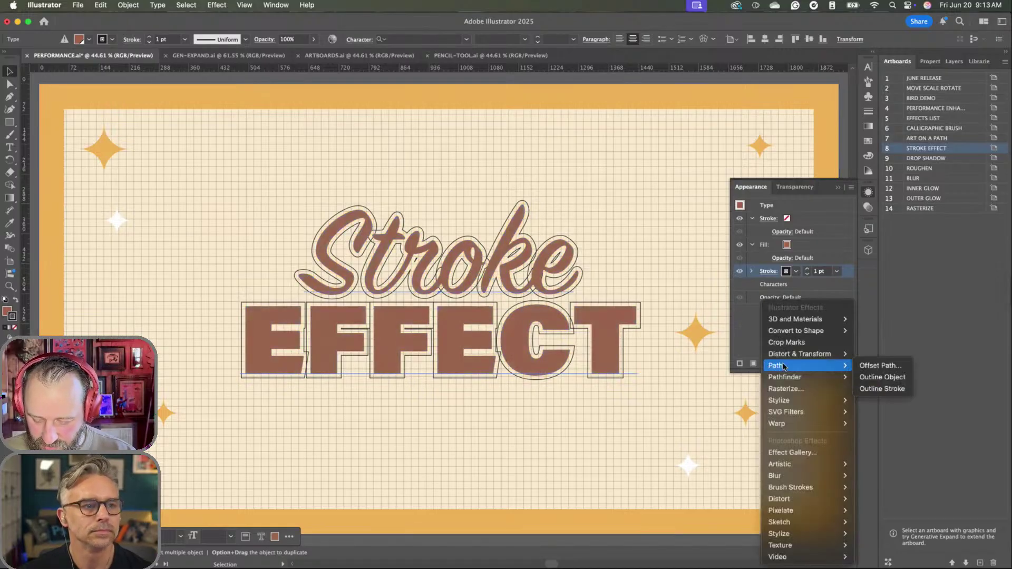
mouse_move(794, 379)
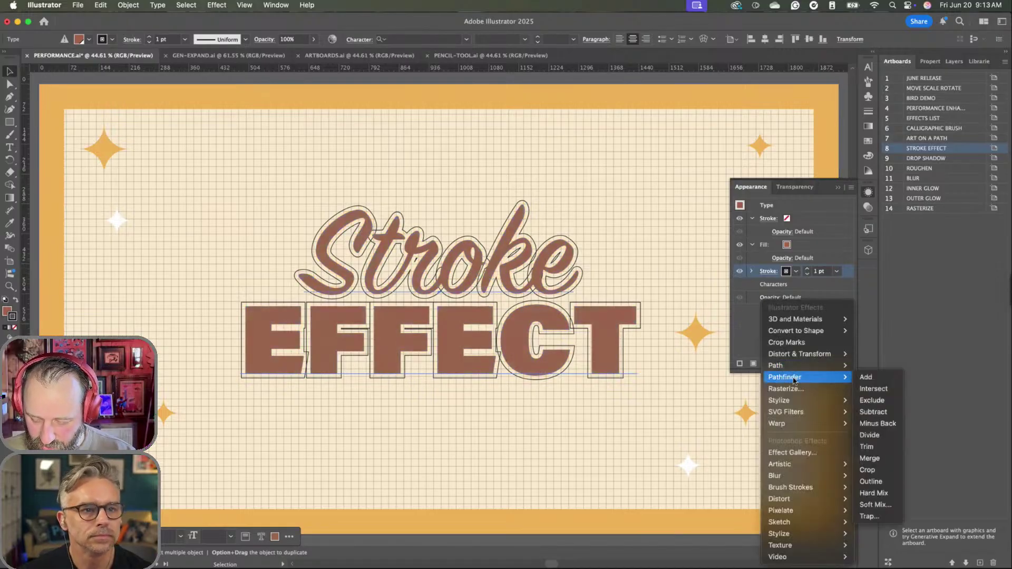
left_click(877, 382)
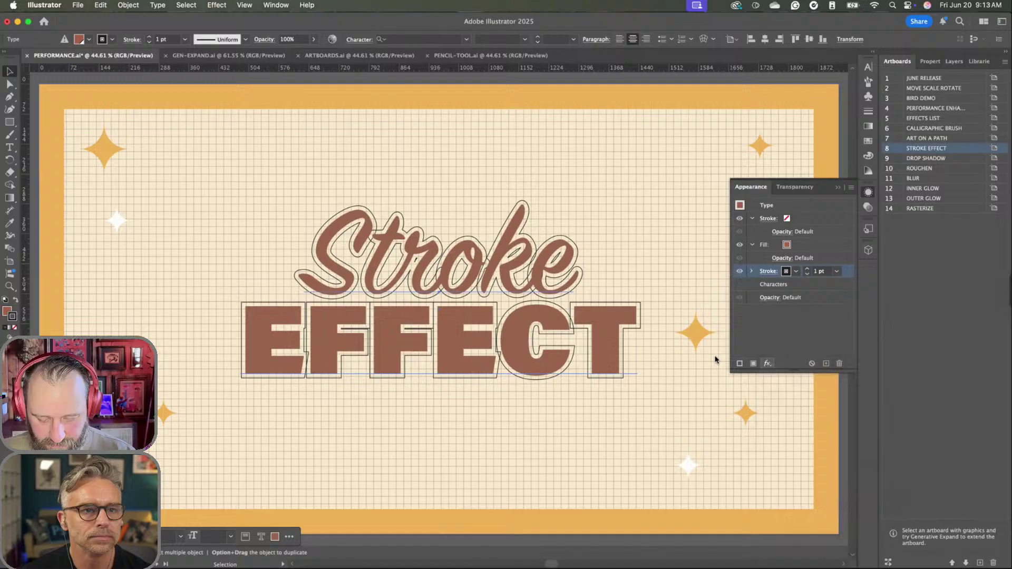
- Reselect the title text and increase the offset of its black stroke's Offset Path effect to 30 pt
left_click(637, 212)
scroll(495, 326, "up", 3)
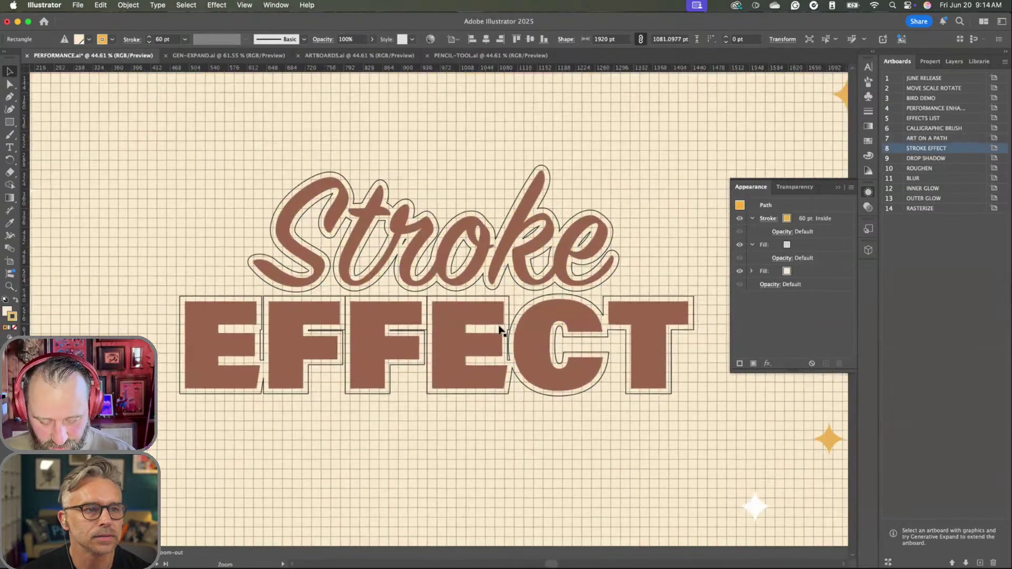
left_click(751, 270)
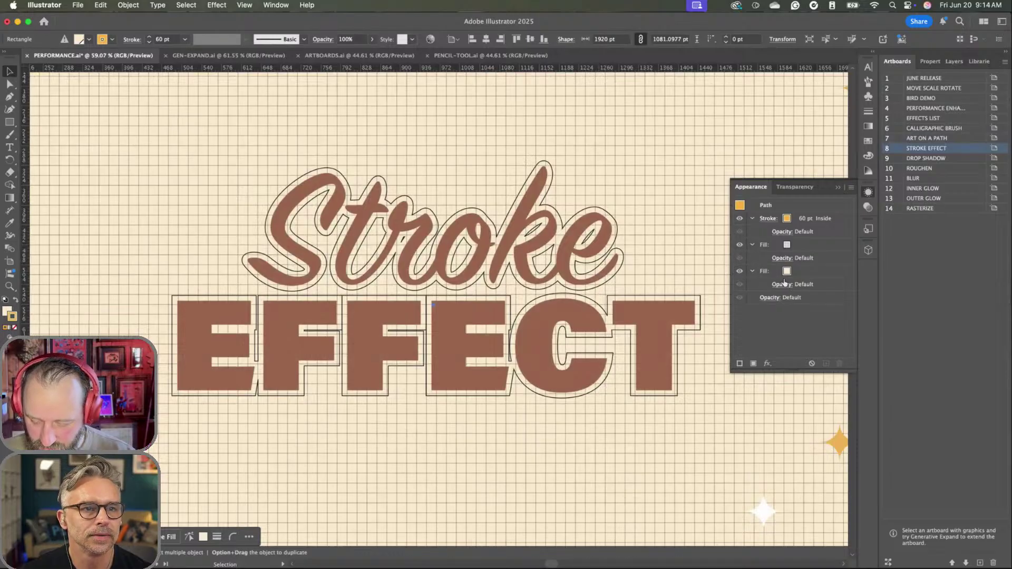
left_click(583, 267)
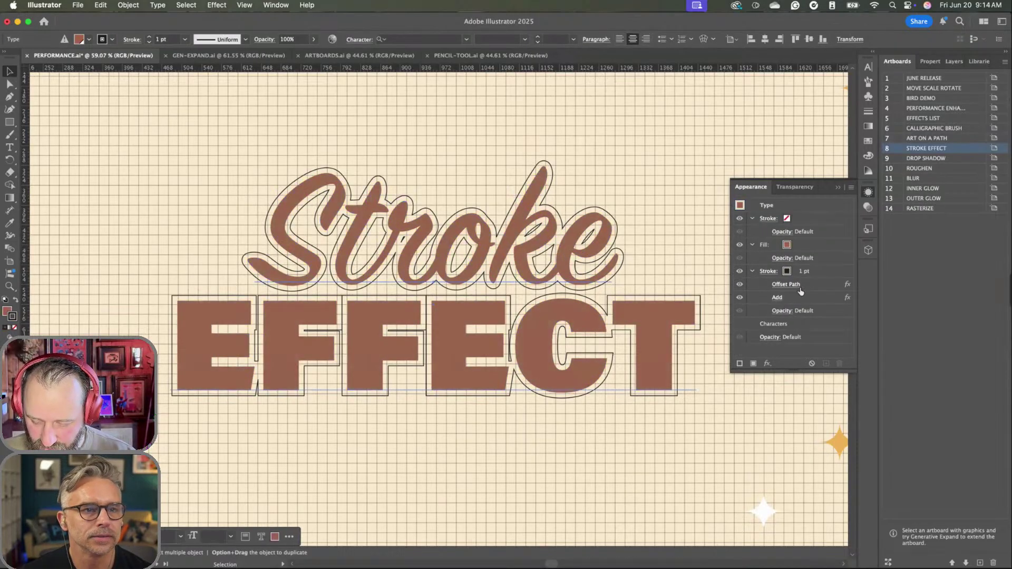
left_click(786, 284)
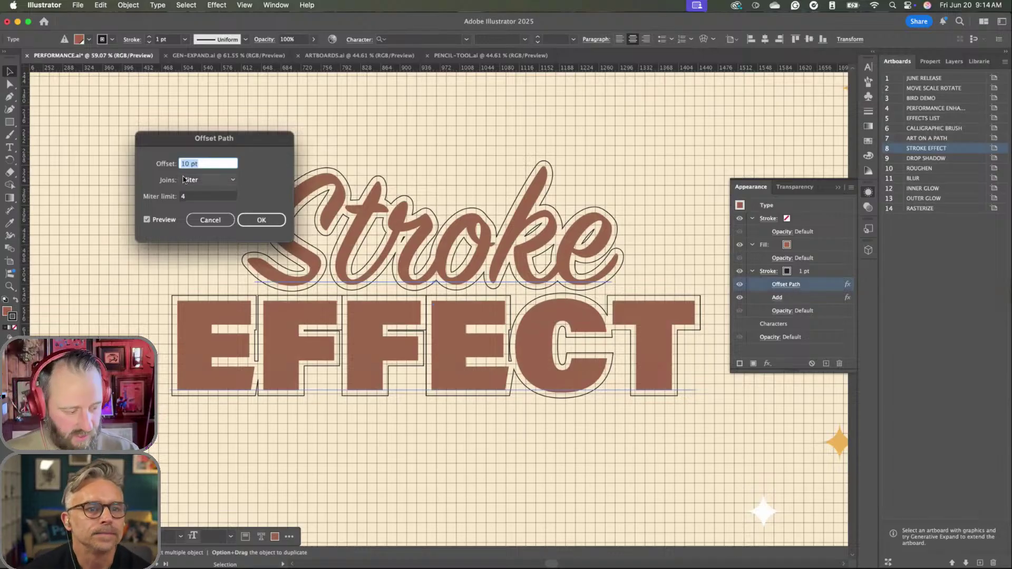
key("shift+Up")
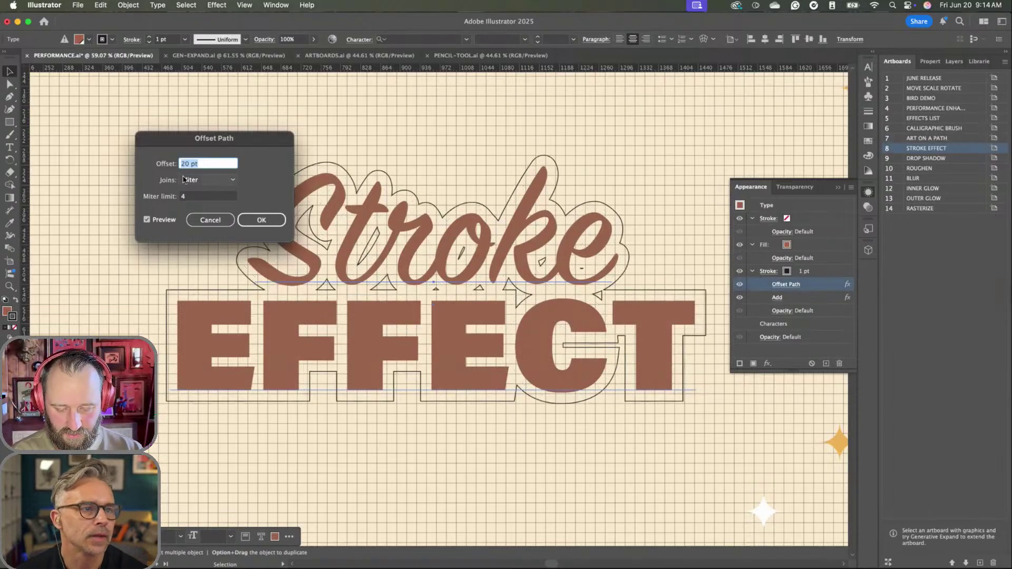
key("shift+Up")
key("Return")
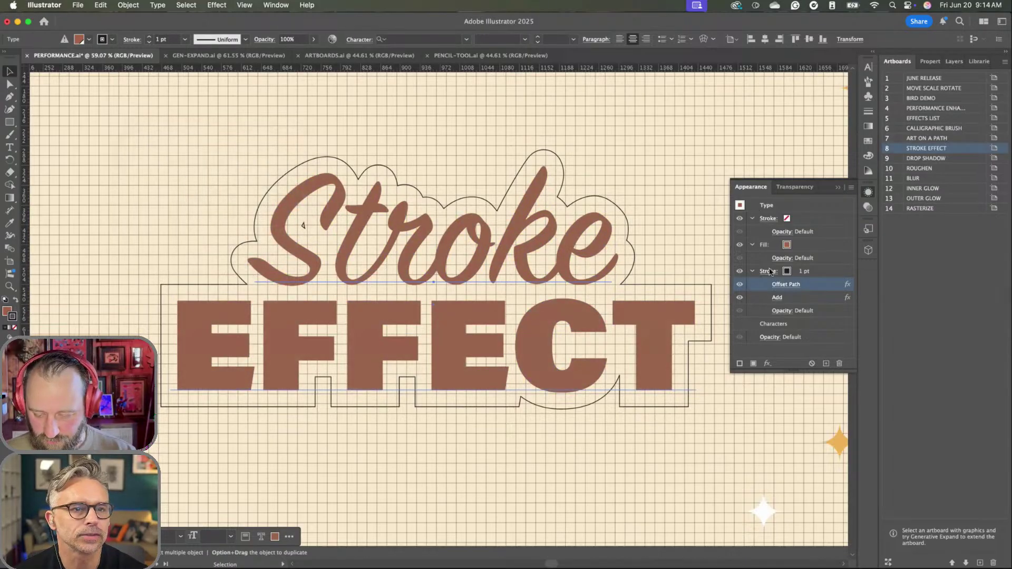
- Set the weight of the title's black offset stroke to 10 pt
left_click(792, 273)
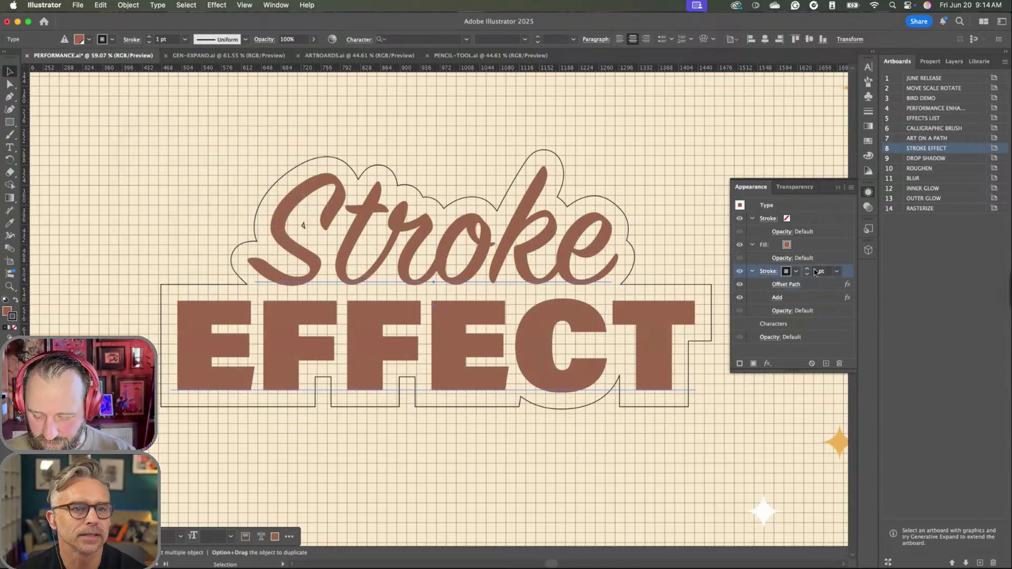
left_click(837, 271)
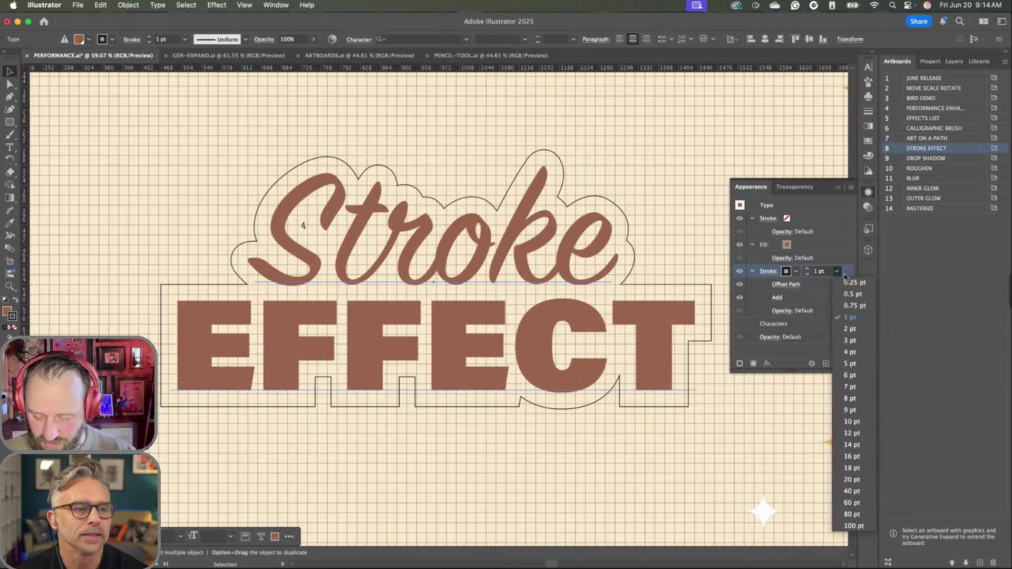
left_click(849, 421)
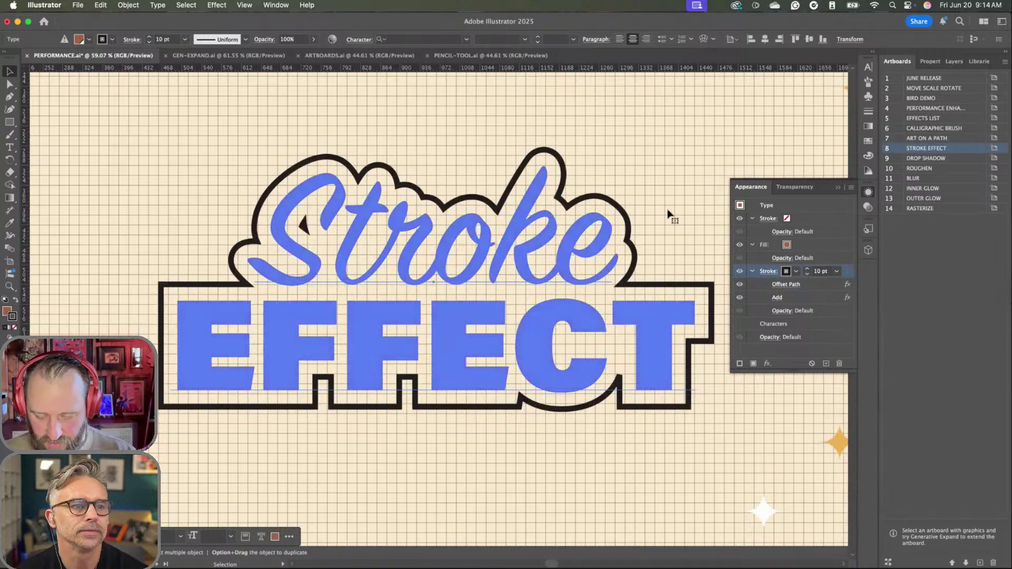
left_click(790, 346)
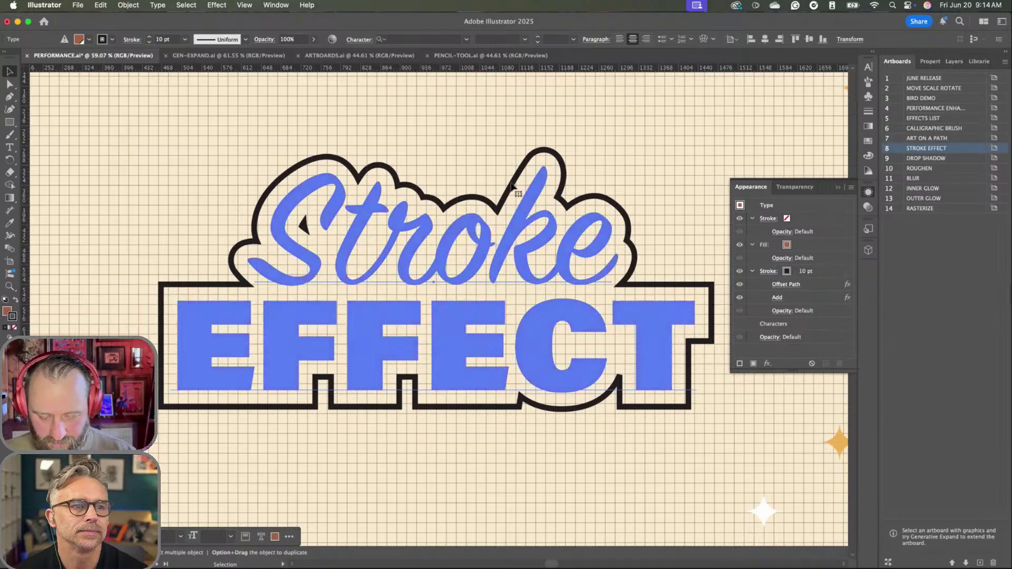
key("z")
double_click(913, 149)
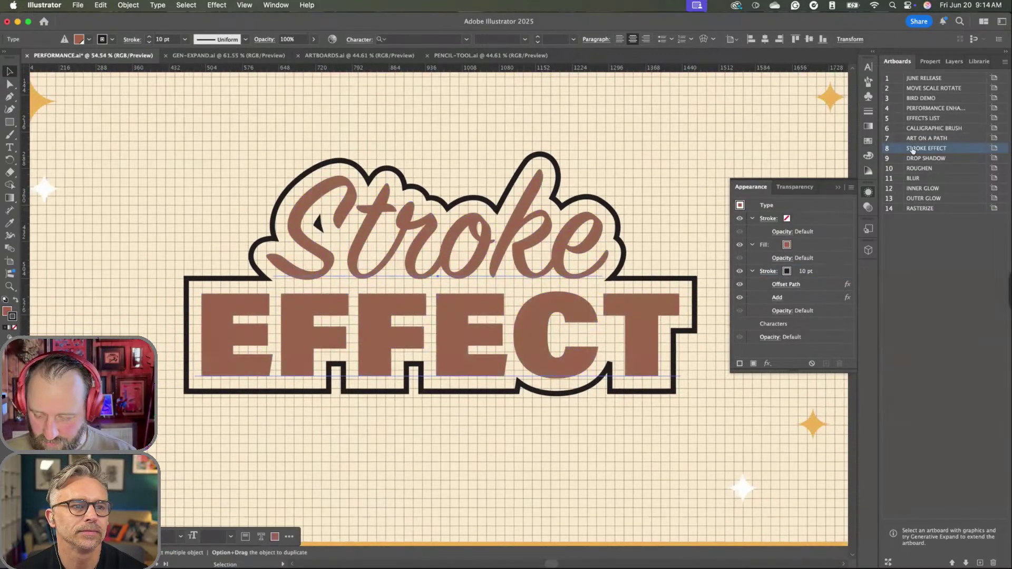
double_click(887, 151)
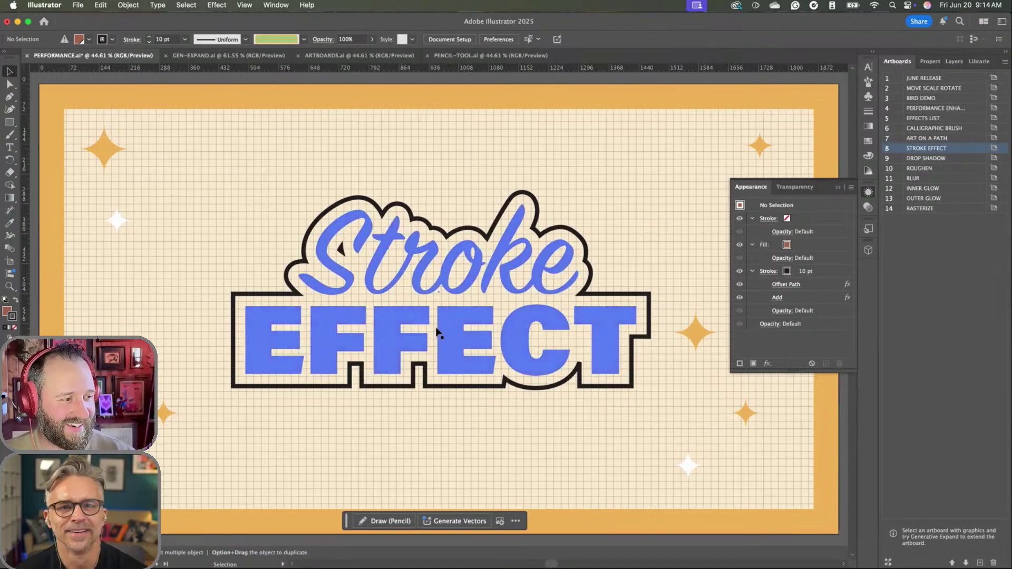
left_click(838, 187)
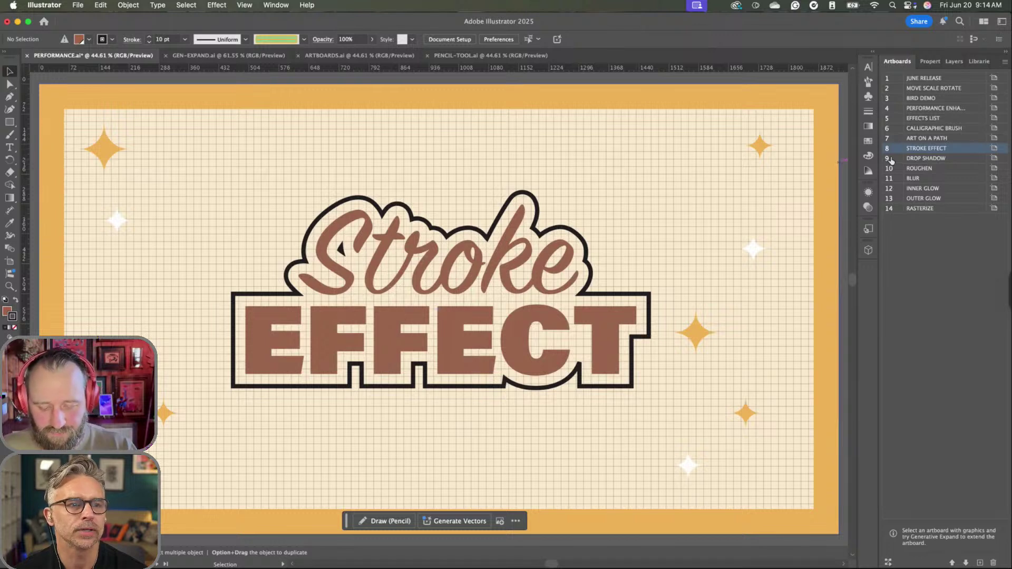
left_click(525, 270)
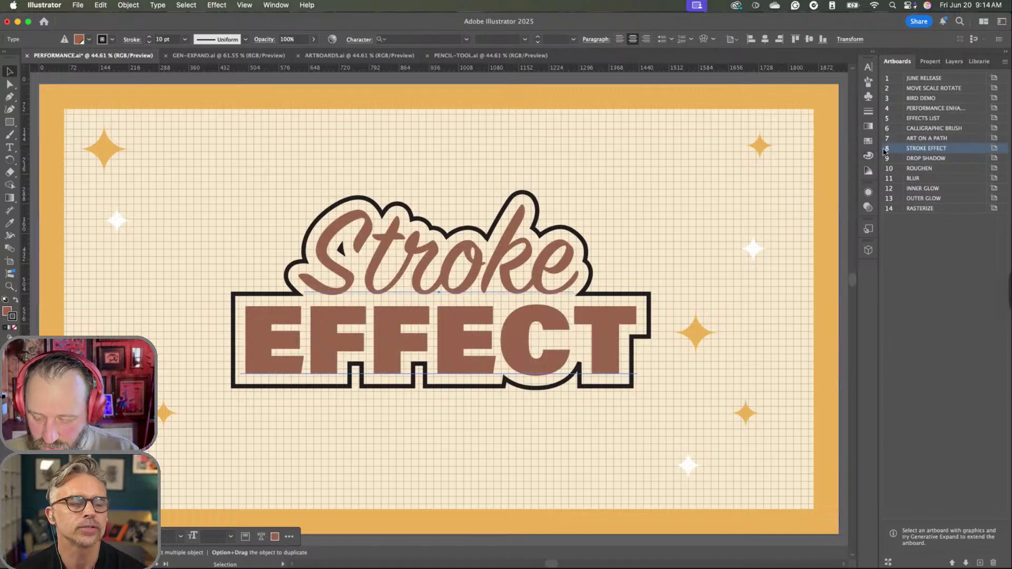
left_click(868, 192)
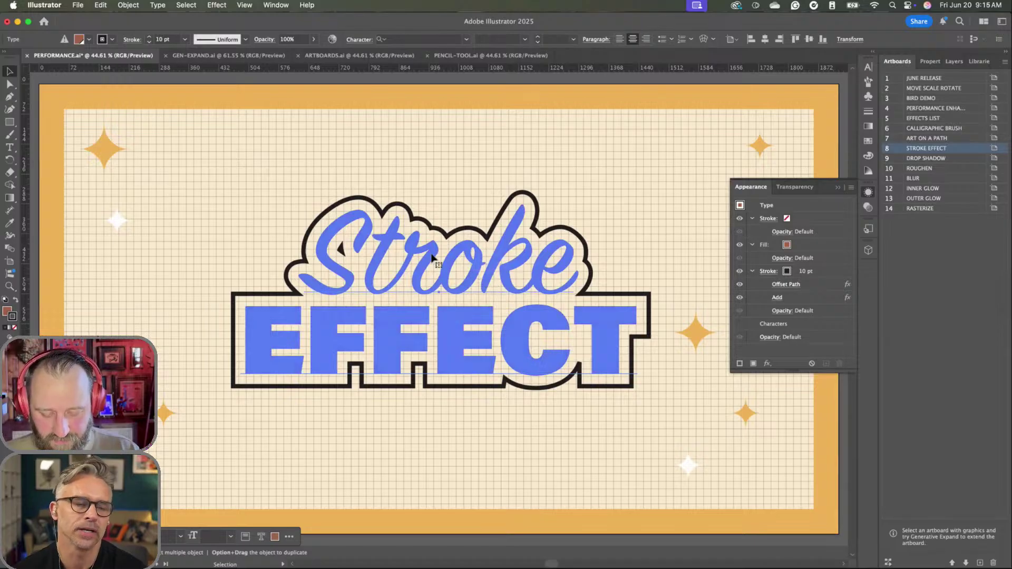
double_click(489, 254)
double_click(472, 252)
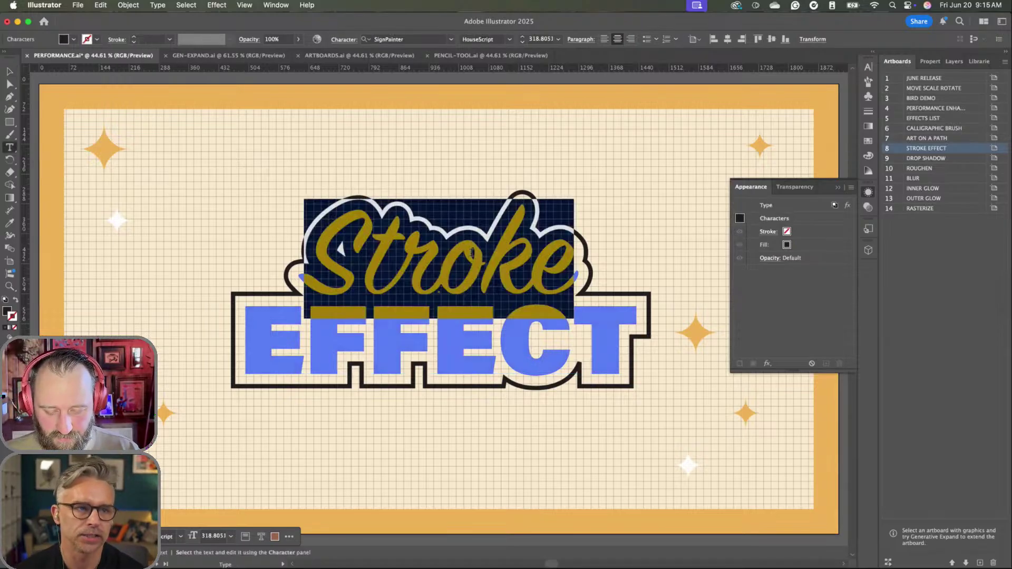
double_click(435, 328)
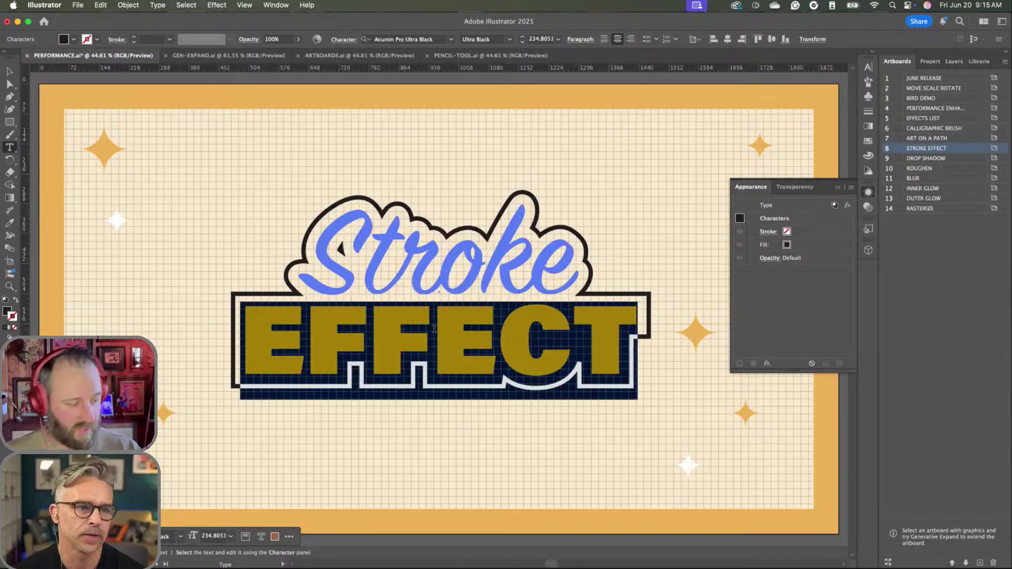
key("super+a")
type("O")
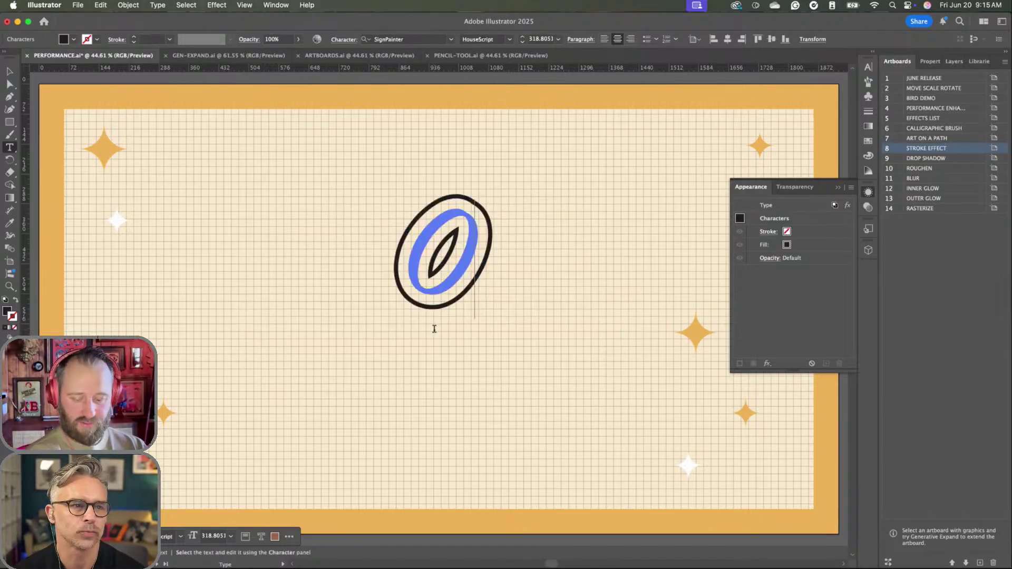
key("super+z")
- Replace the title's word "Stroke" with "Offset" and "EFFECT" with "PATH", and finish the text editing
left_click(450, 277)
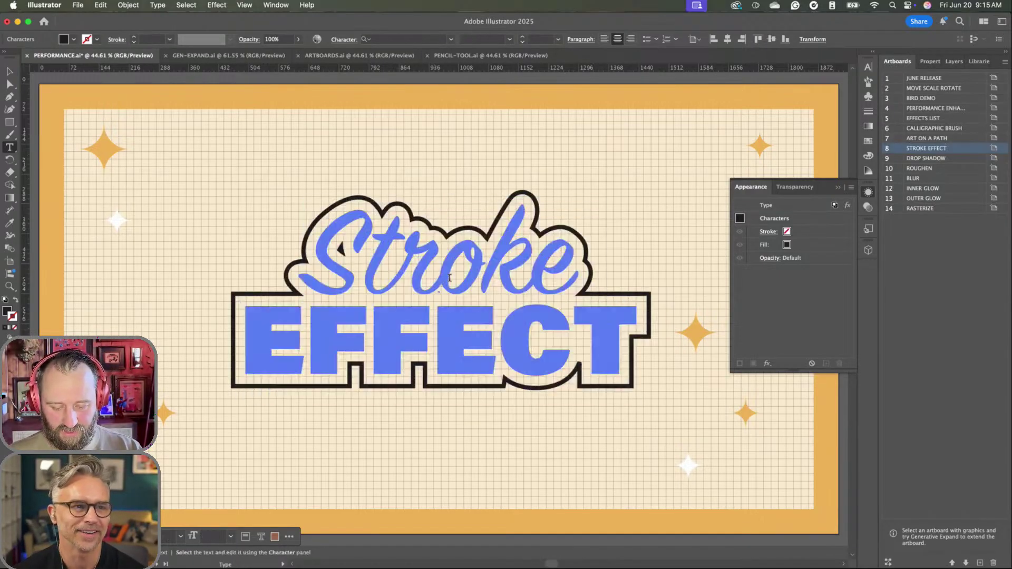
double_click(449, 278)
type("Offset")
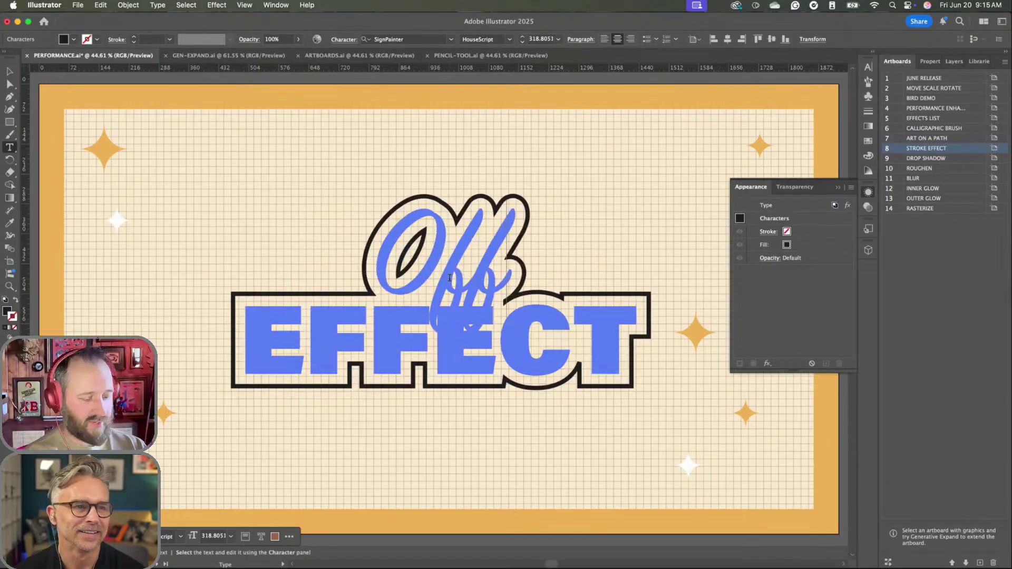
double_click(359, 328)
type("PATH")
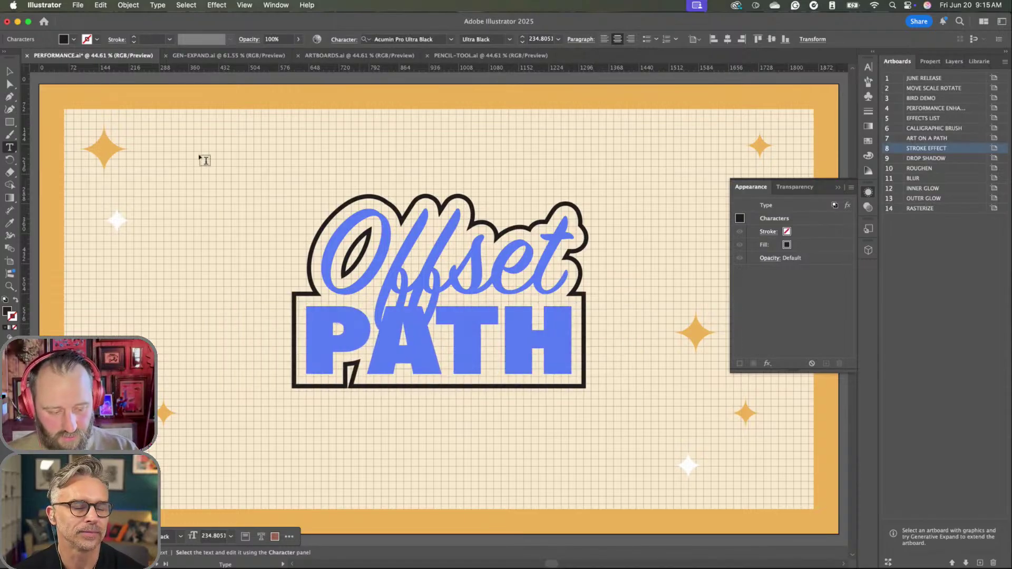
left_click(11, 71)
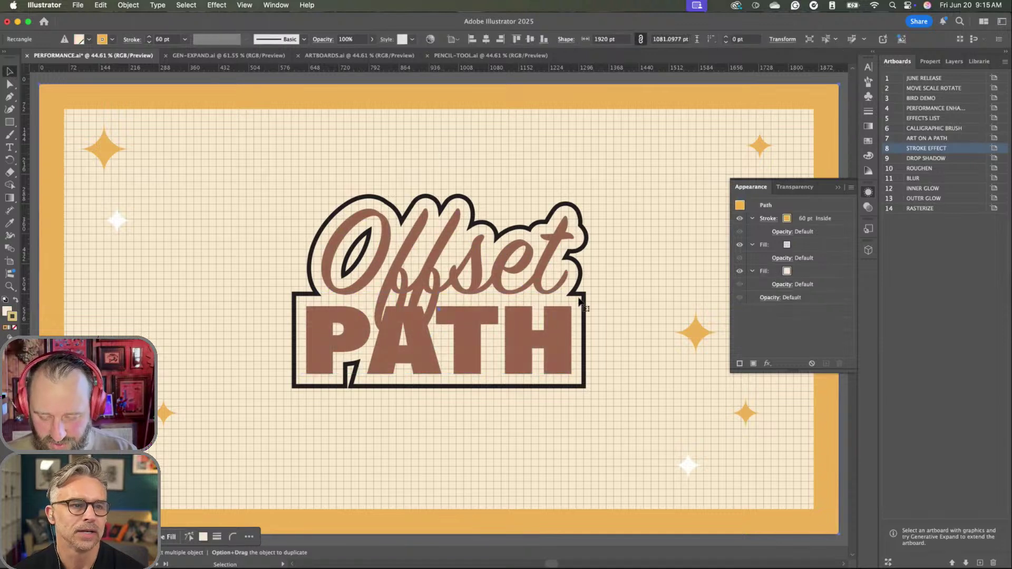
left_click(726, 205)
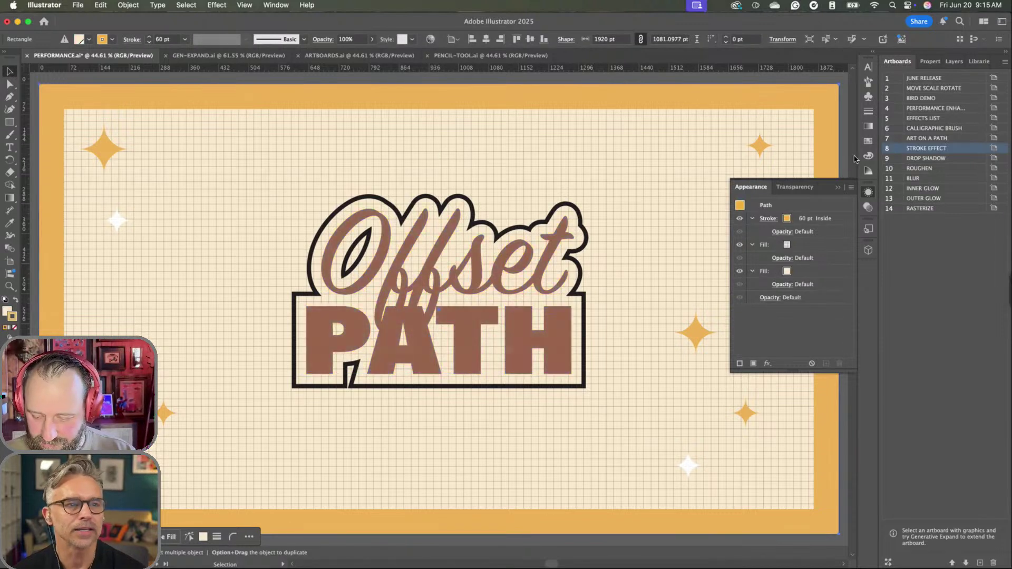
- Go to the DROP SHADOW artboard and select its title text
left_click(887, 160)
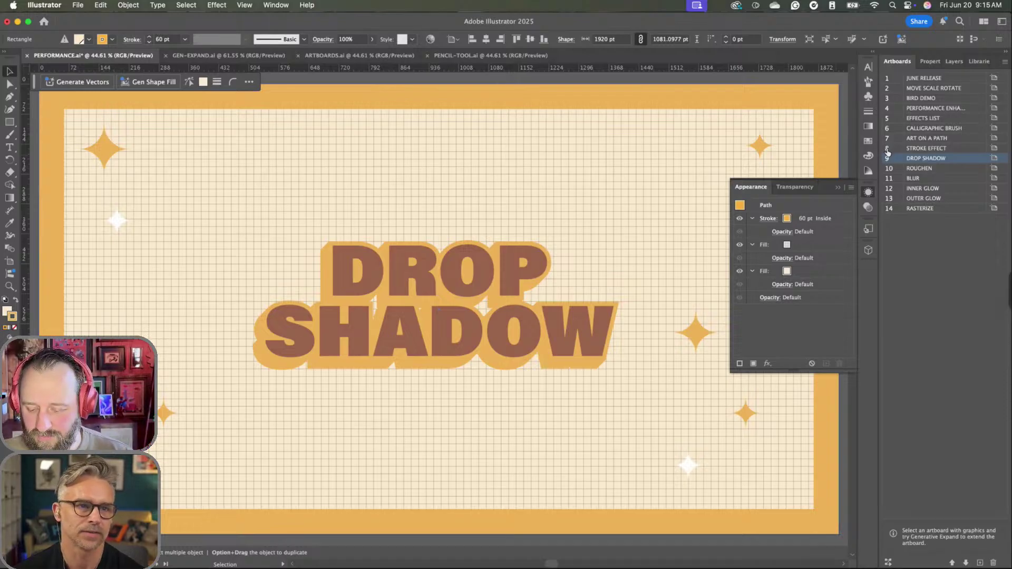
left_click(887, 158)
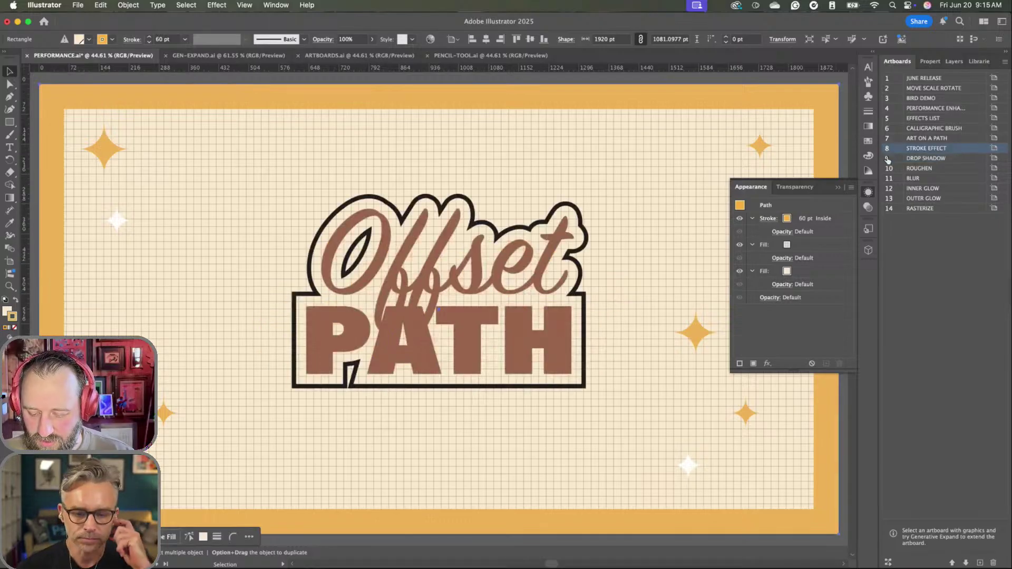
left_click(522, 263)
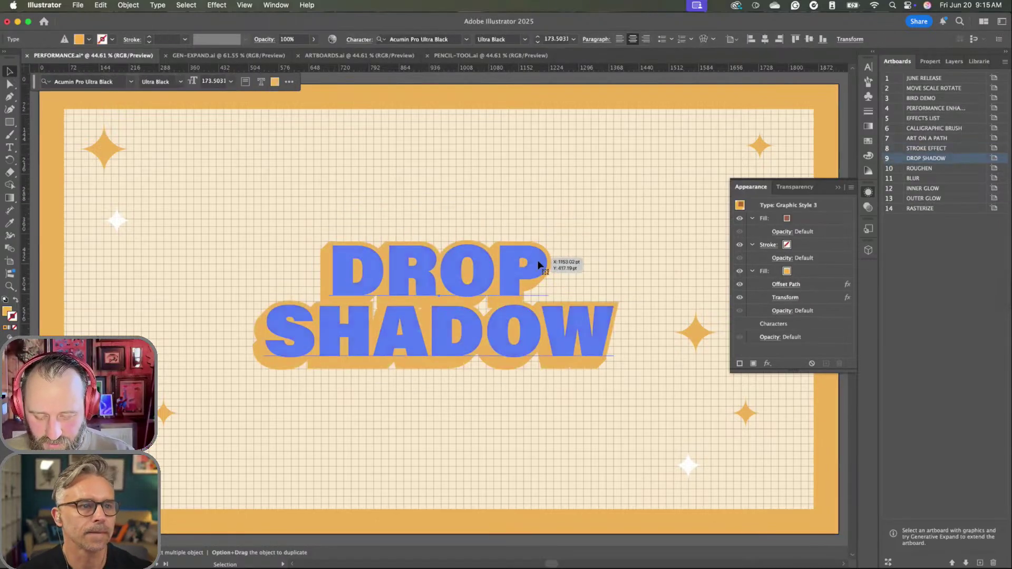
left_click(10, 71)
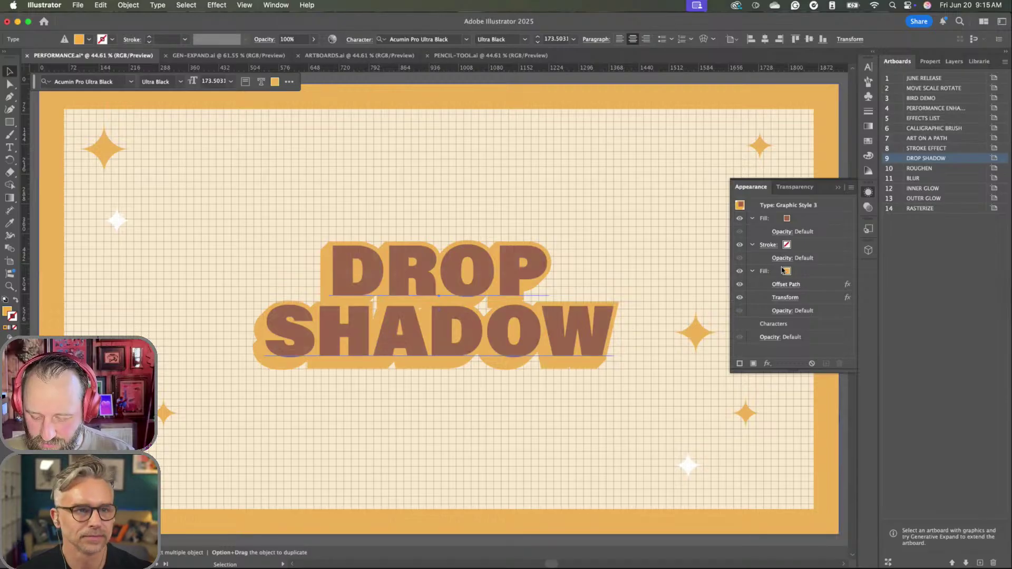
- Collapse the title's fill and stroke entries in its appearance and target the text object's overall appearance
left_click(752, 218)
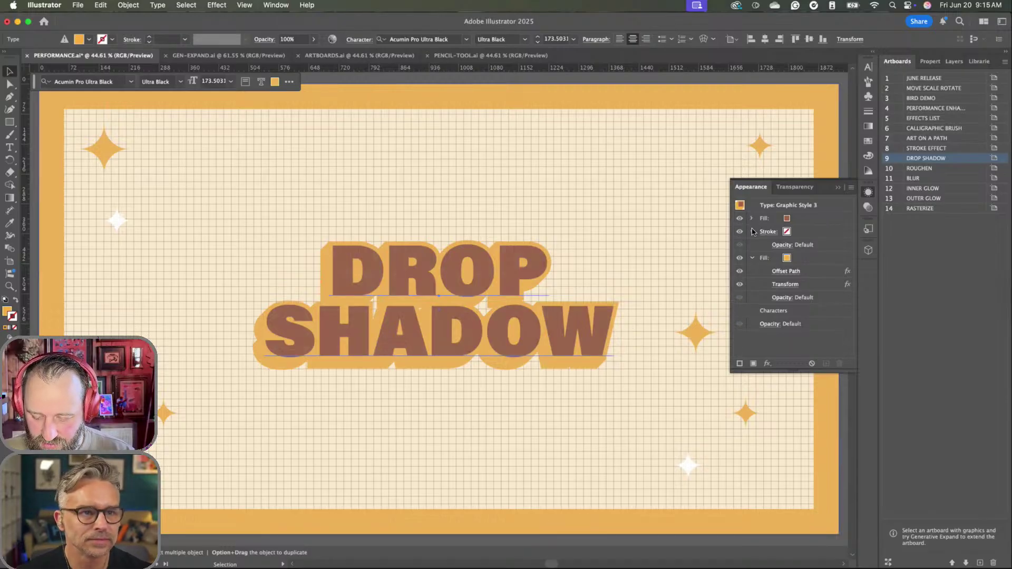
left_click(753, 232)
left_click(752, 245)
left_click(806, 271)
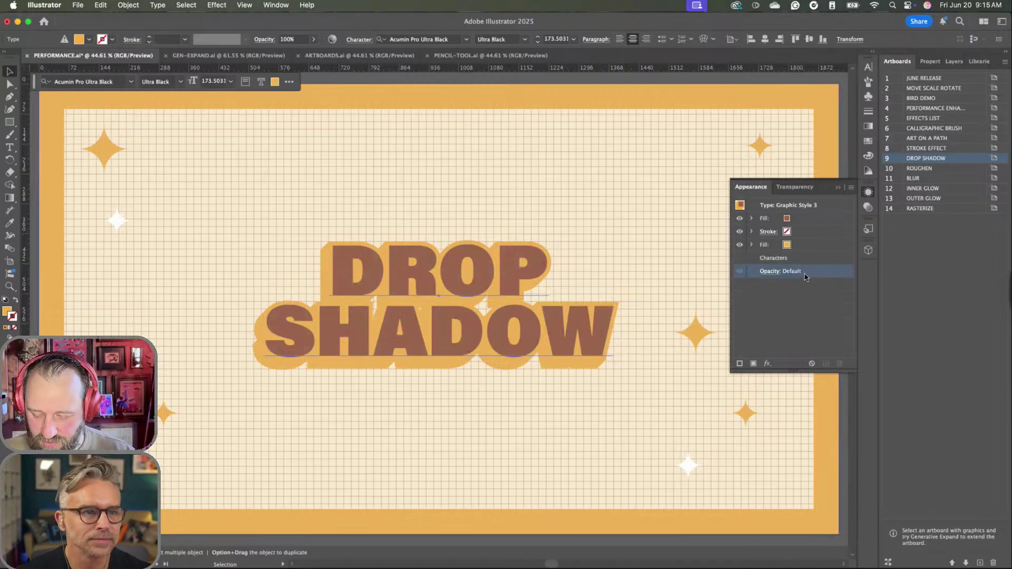
- Add a Drop Shadow effect to the whole title, with 30% opacity and 0 pt blur
left_click(767, 363)
mouse_move(773, 366)
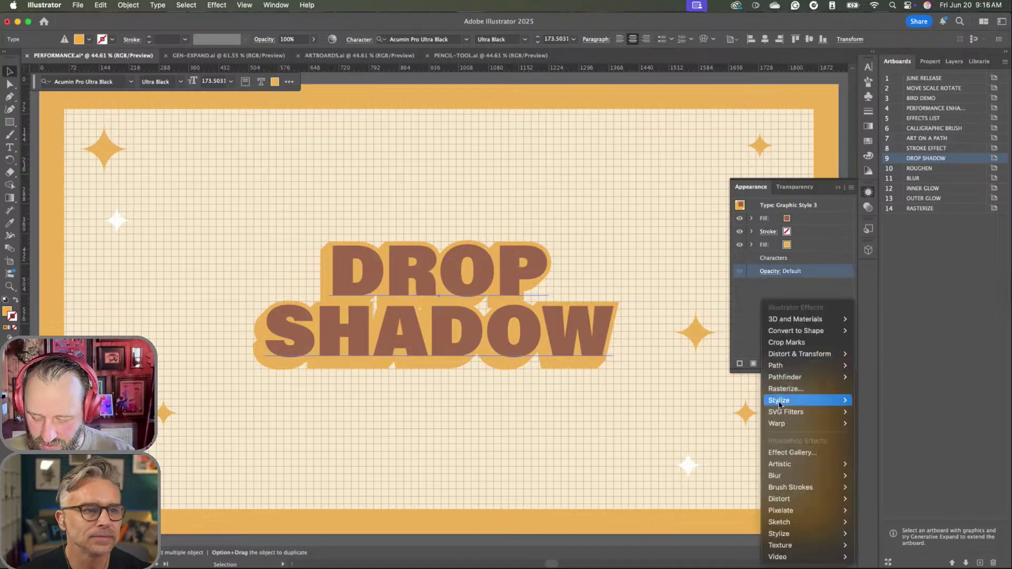
mouse_move(777, 401)
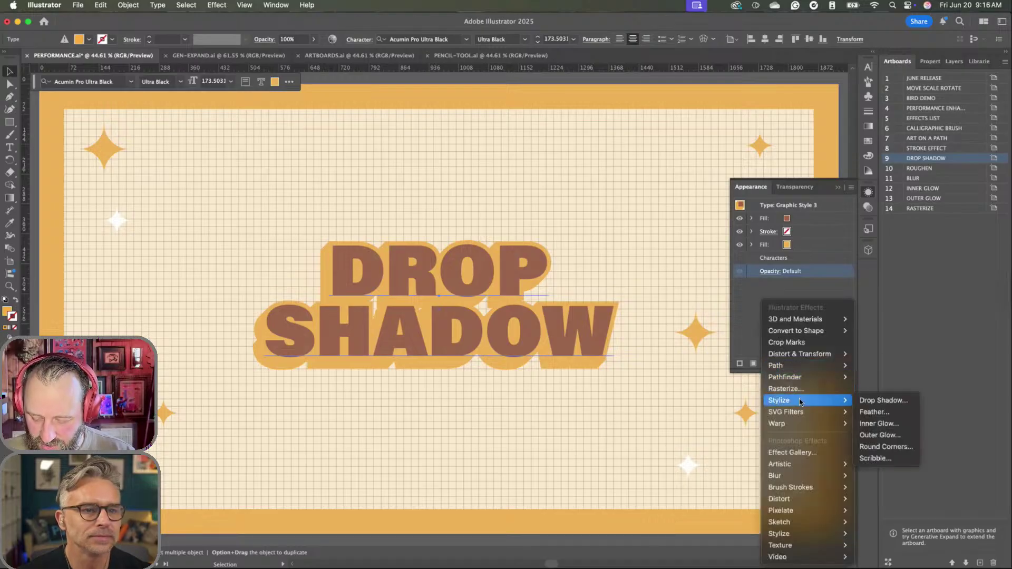
left_click(875, 401)
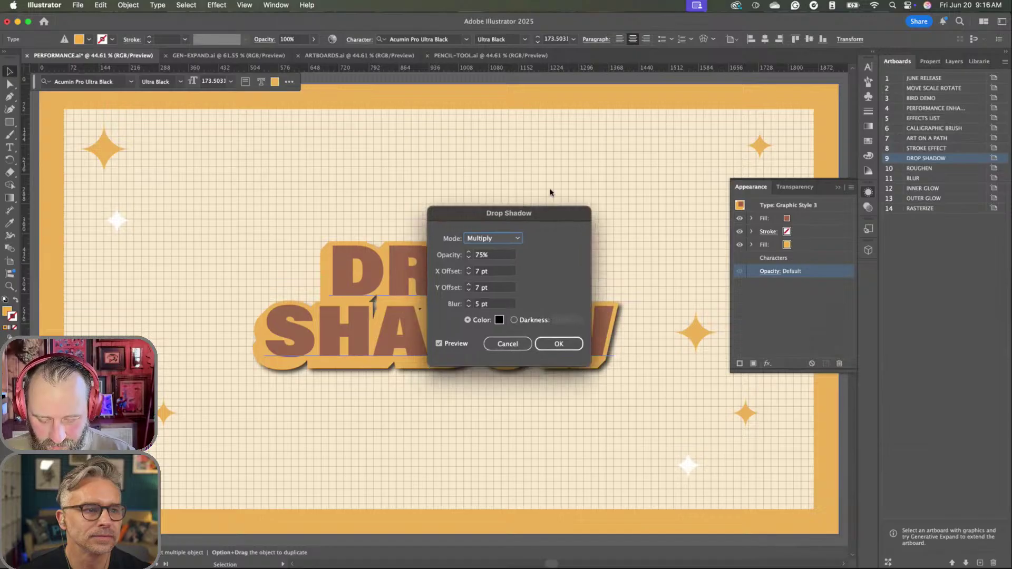
left_click_drag(543, 216, 588, 70)
left_click(544, 108)
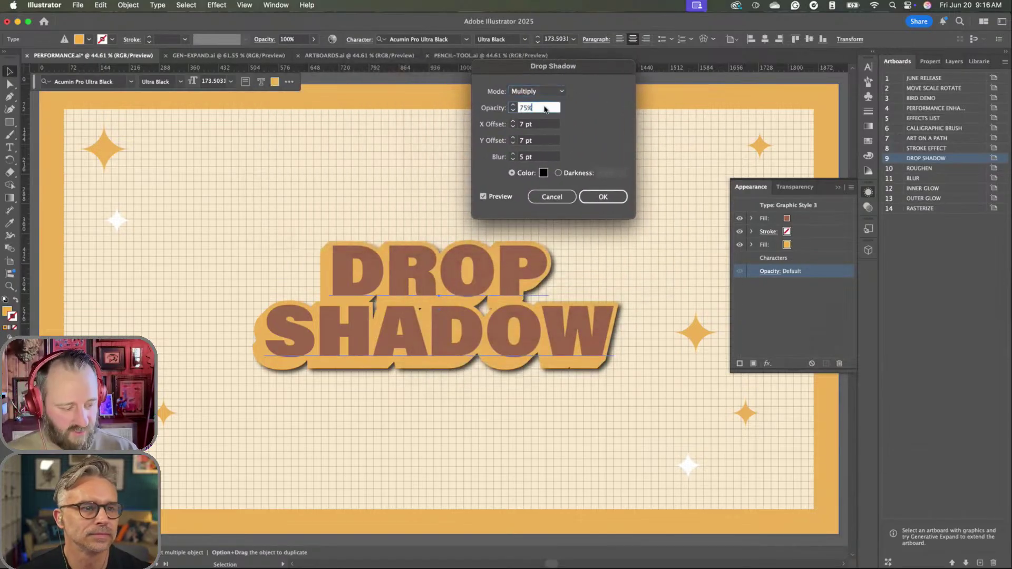
type("30")
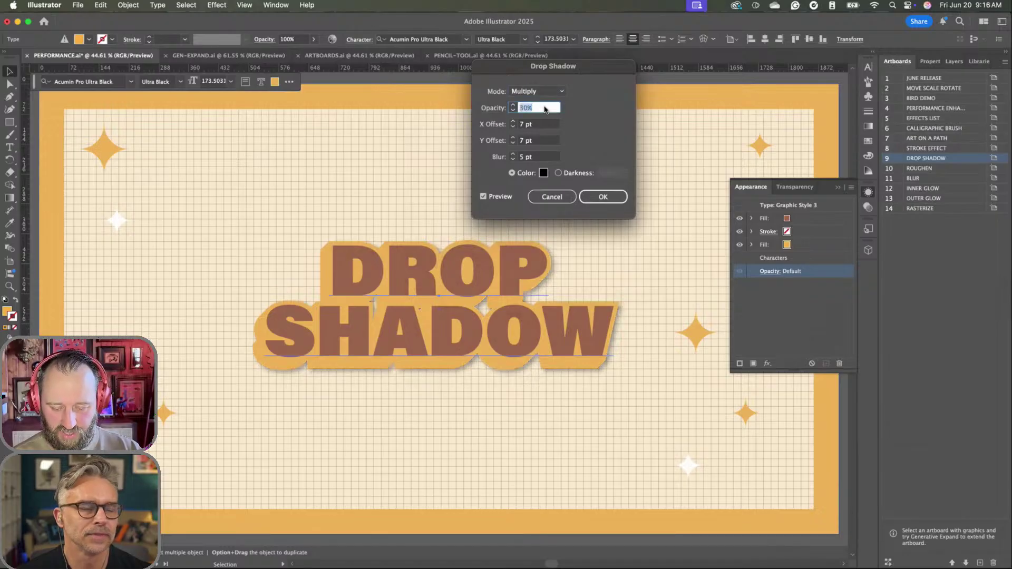
key("Tab")
key("Tab")
key("Tab")
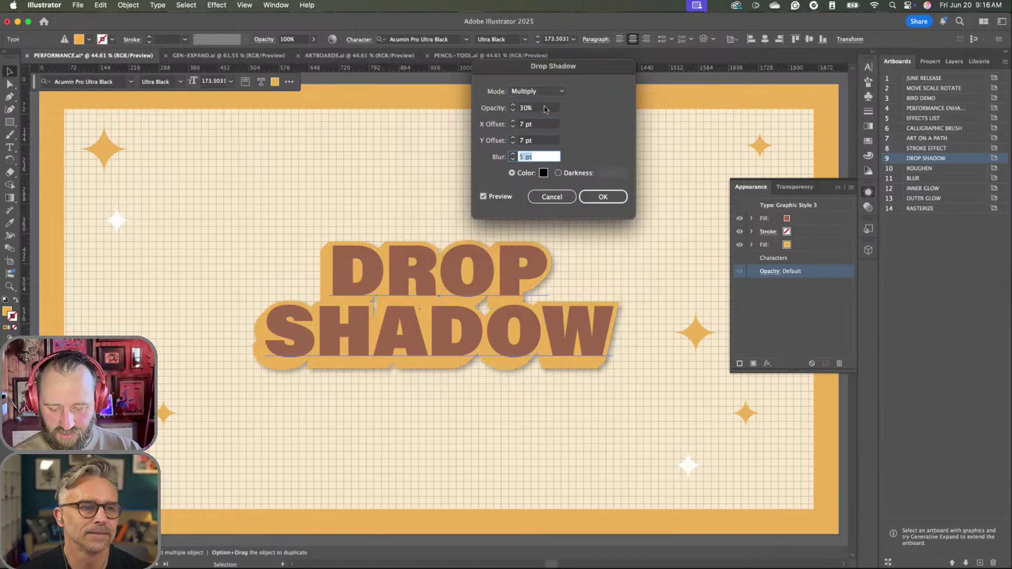
key("shift+Down")
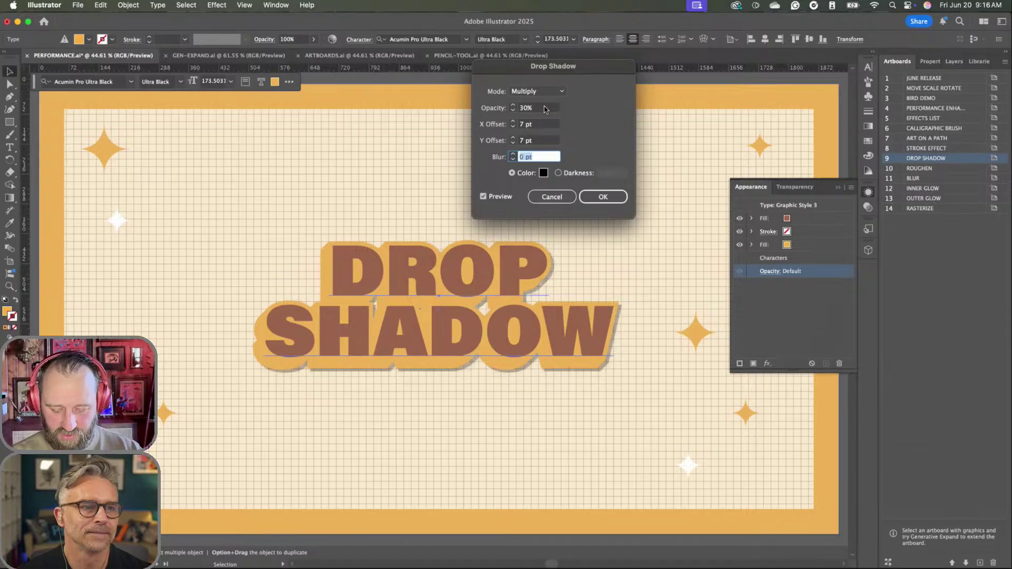
- Set the drop shadow's X offset to -10 pt and its Y offset to 20 pt
left_click(548, 124)
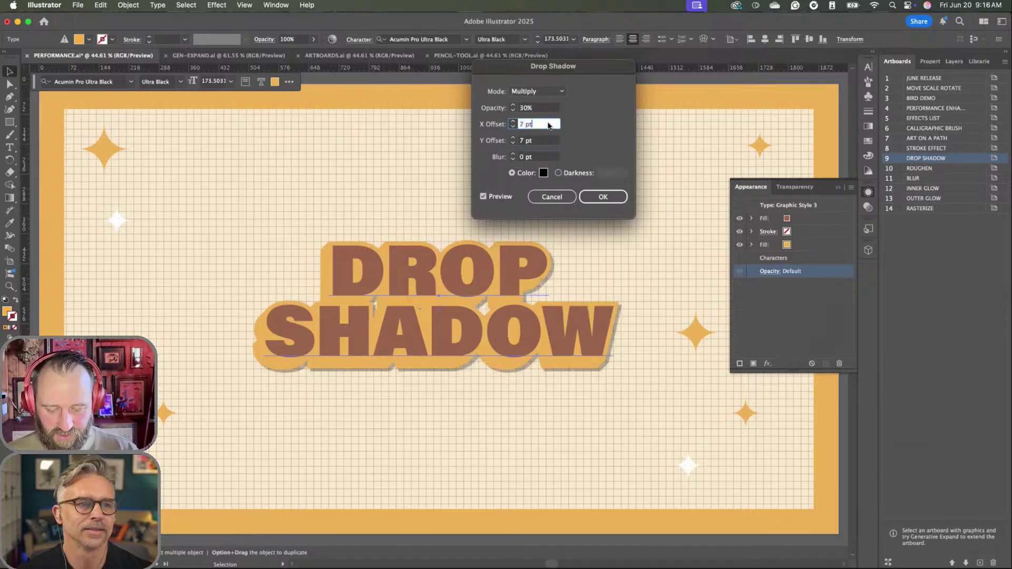
type("-10")
key("Tab")
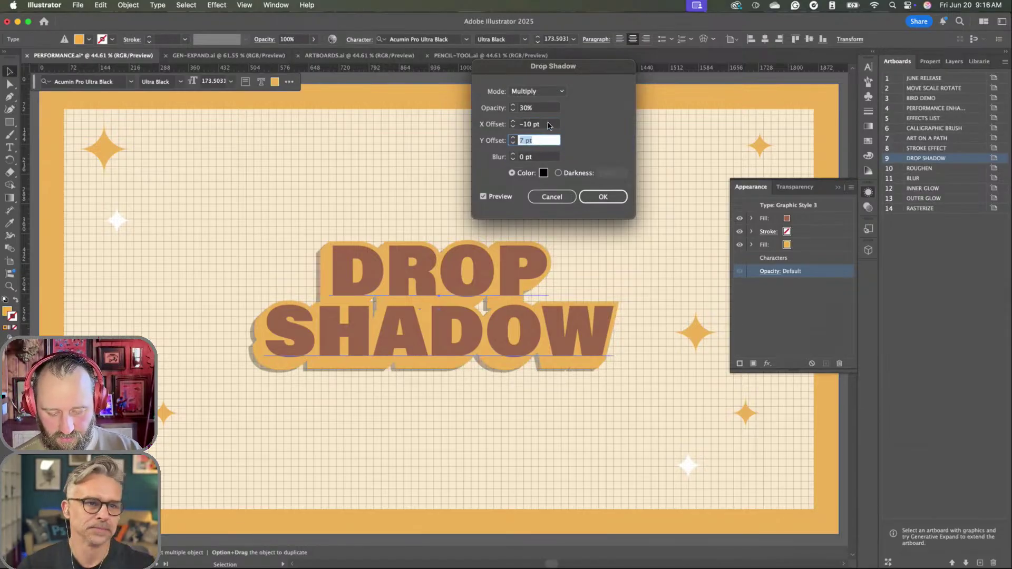
key("shift+Up")
key("shift+Up")
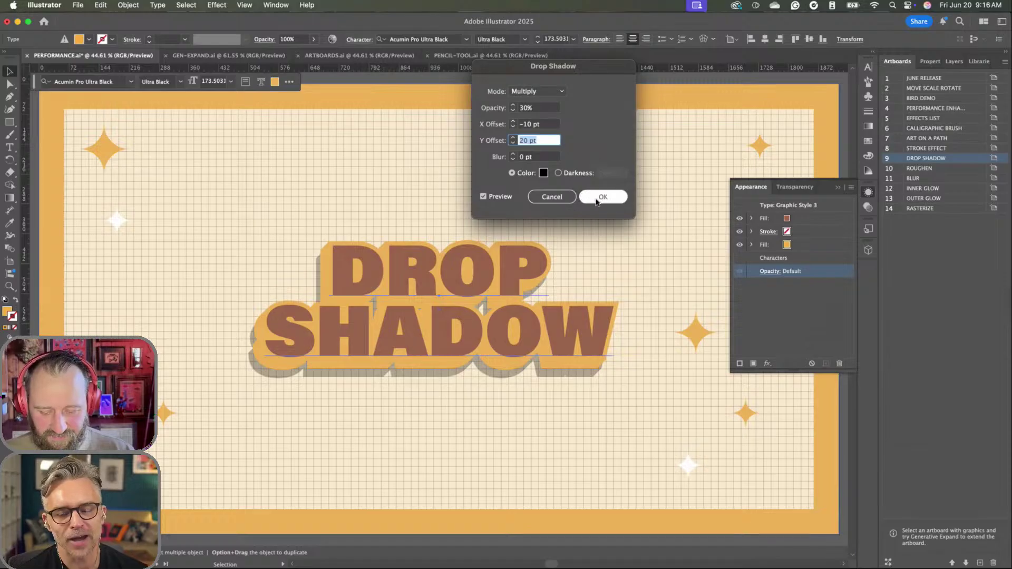
- Lower the drop shadow's opacity to 10%, apply the effect and deselect the title
left_click_drag(580, 64, 616, 60)
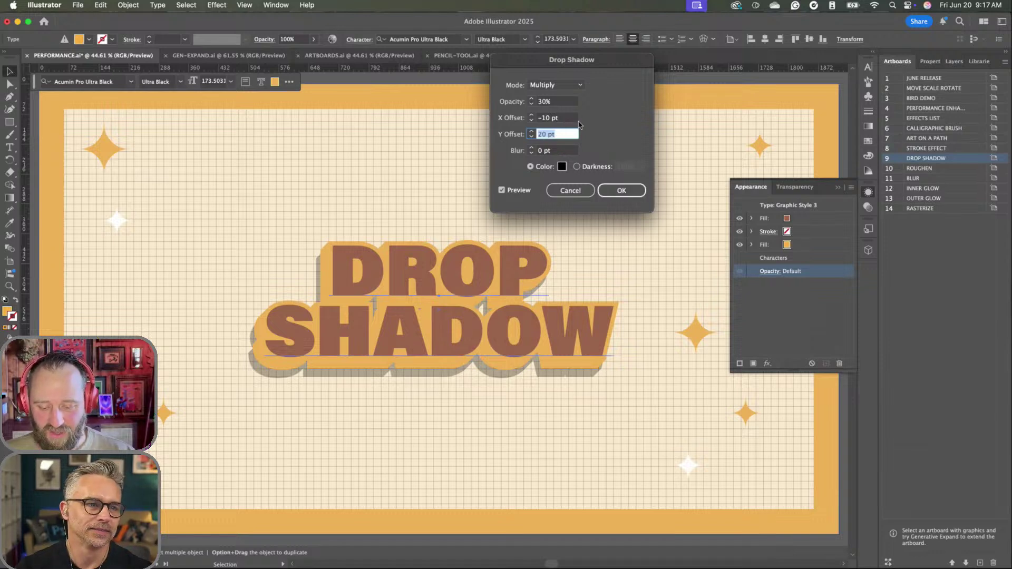
left_click(564, 102)
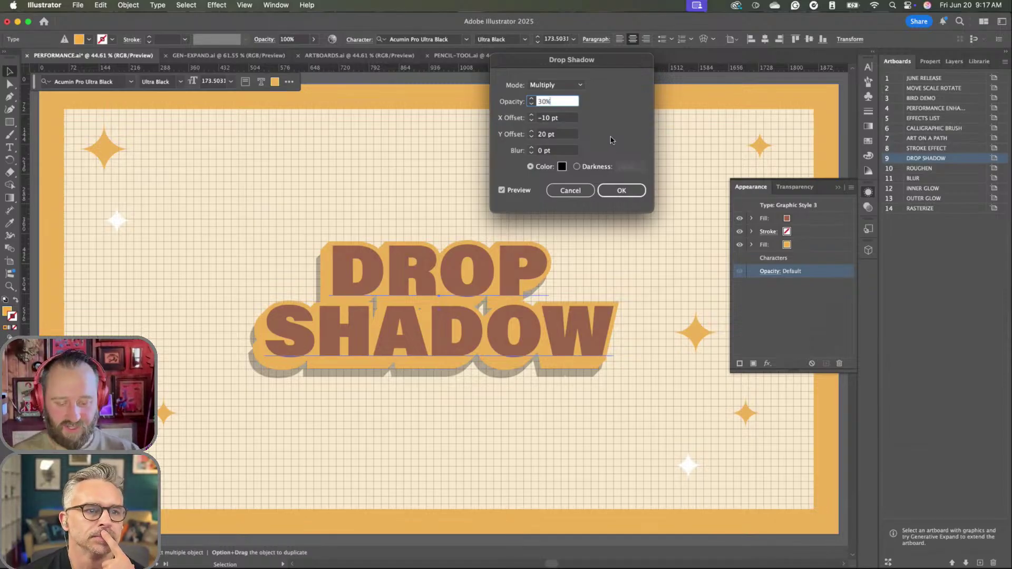
key("shift+Down")
key("shift+Down")
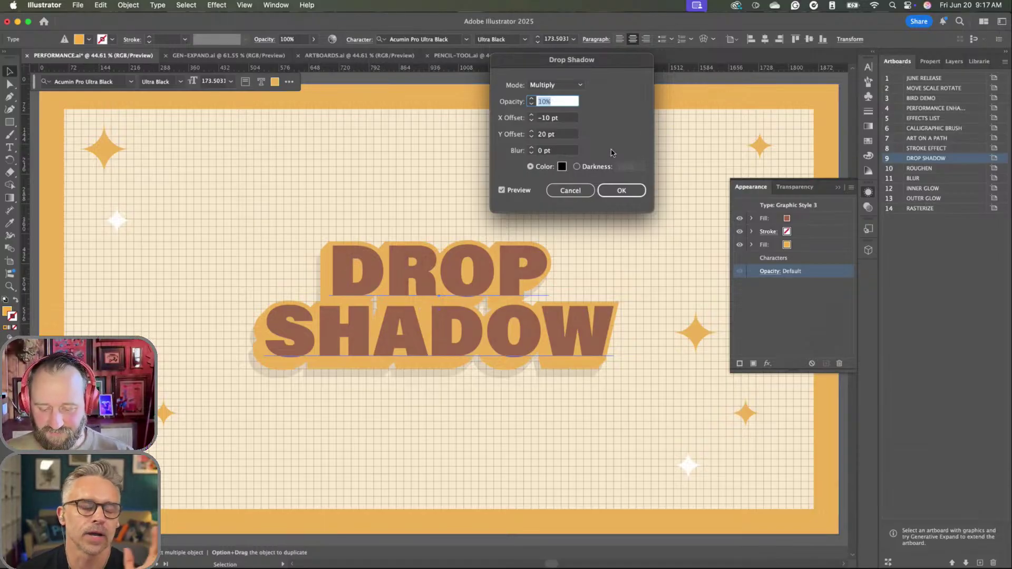
left_click(621, 189)
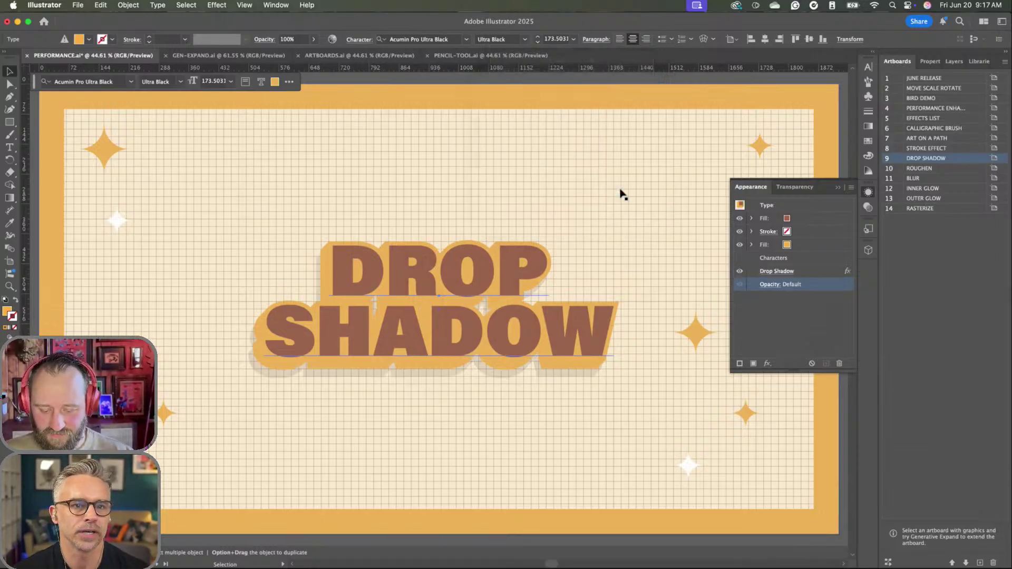
left_click(458, 83)
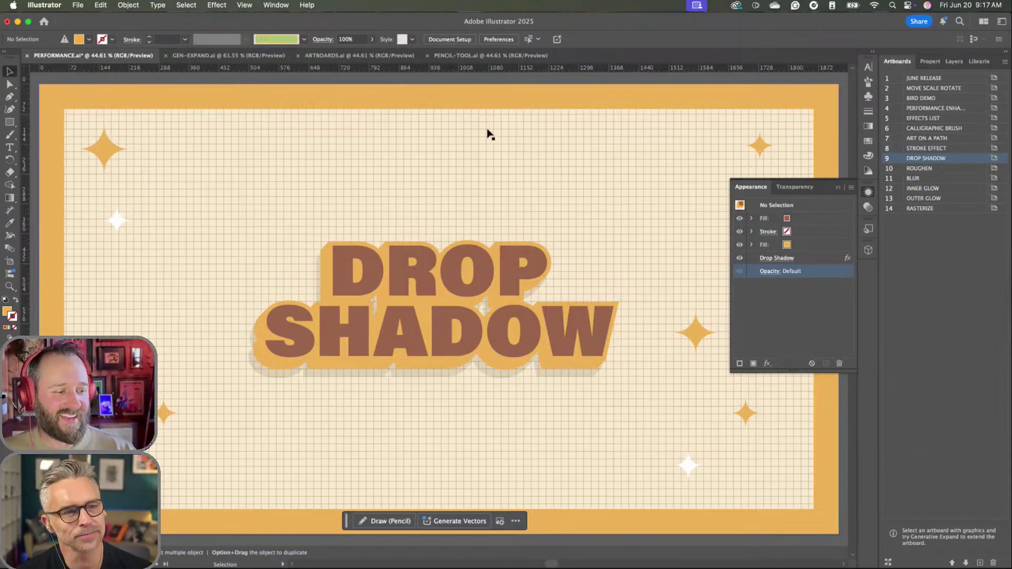
- Go to the ROUGHEN artboard and select the orange circle behind the title
left_click(889, 171)
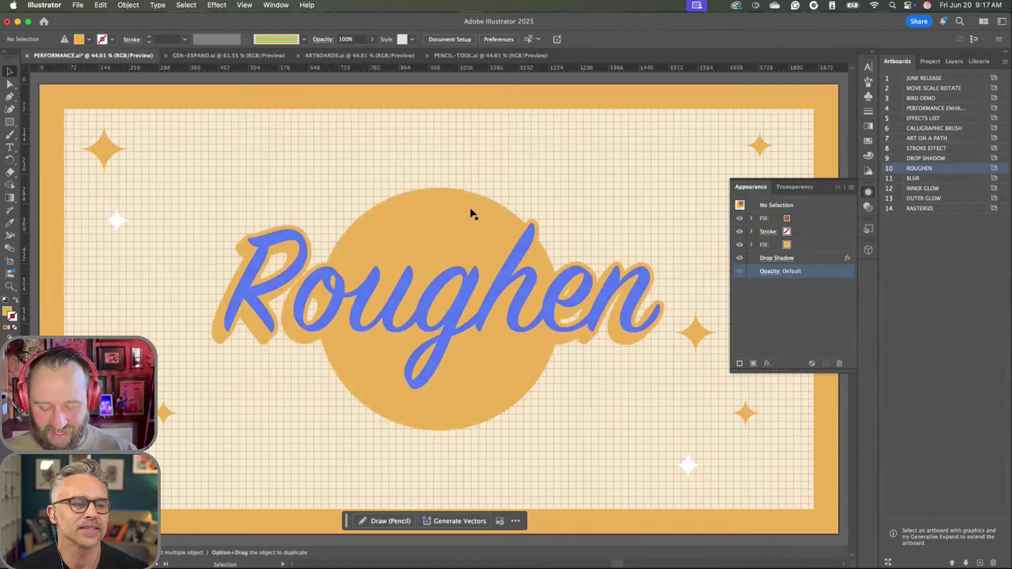
left_click(474, 203)
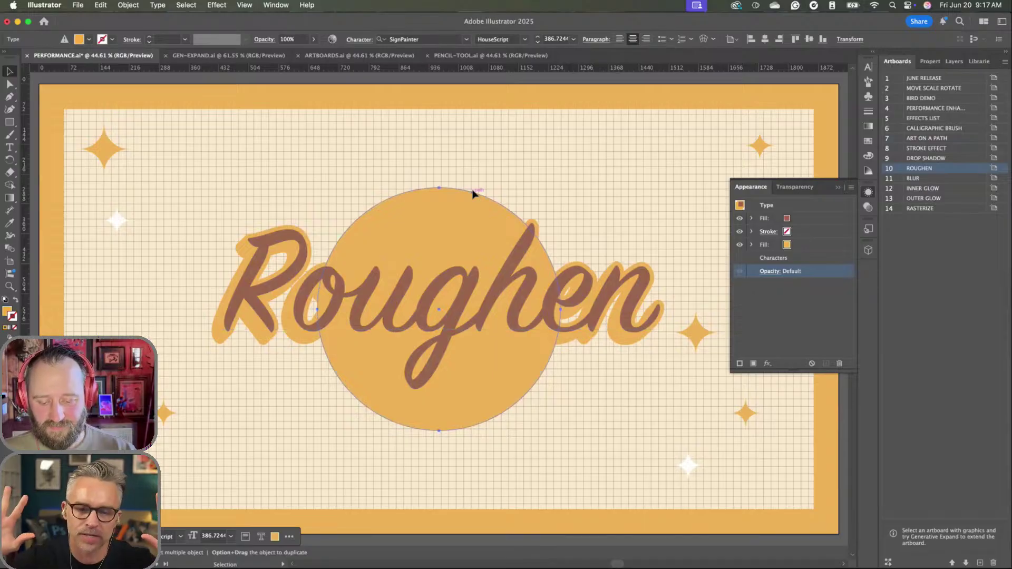
left_click(474, 197)
left_click(391, 157)
key("super+z")
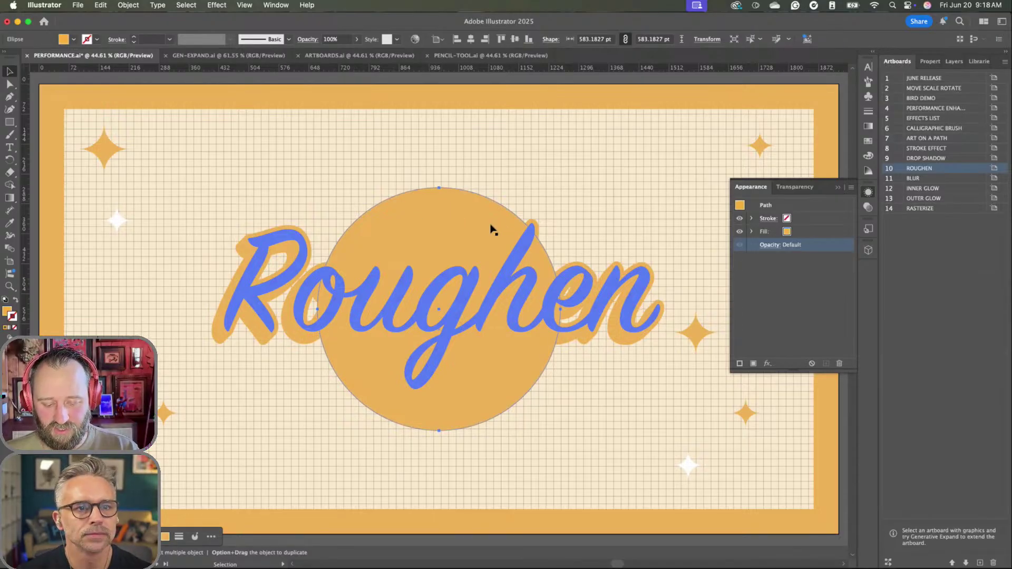
- Apply a Roughen effect to the orange circle with 65% relative size, detail of 30 per inch and corner points
left_click(767, 362)
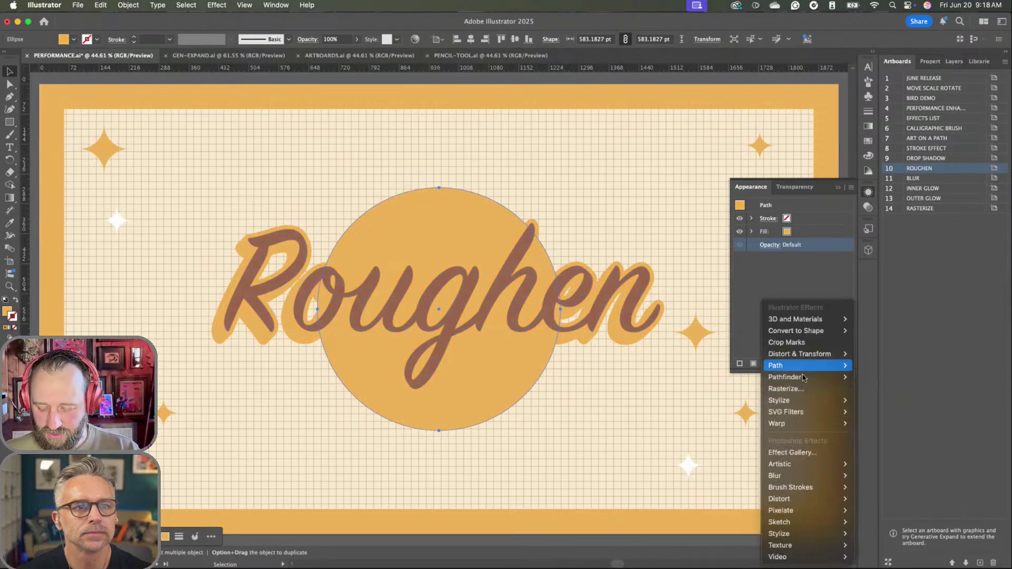
mouse_move(794, 463)
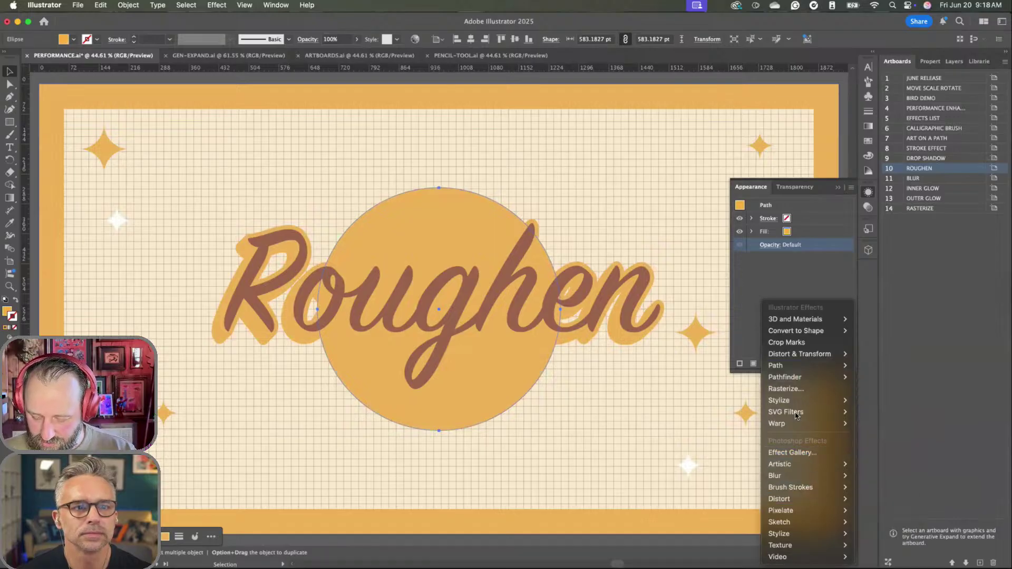
mouse_move(795, 353)
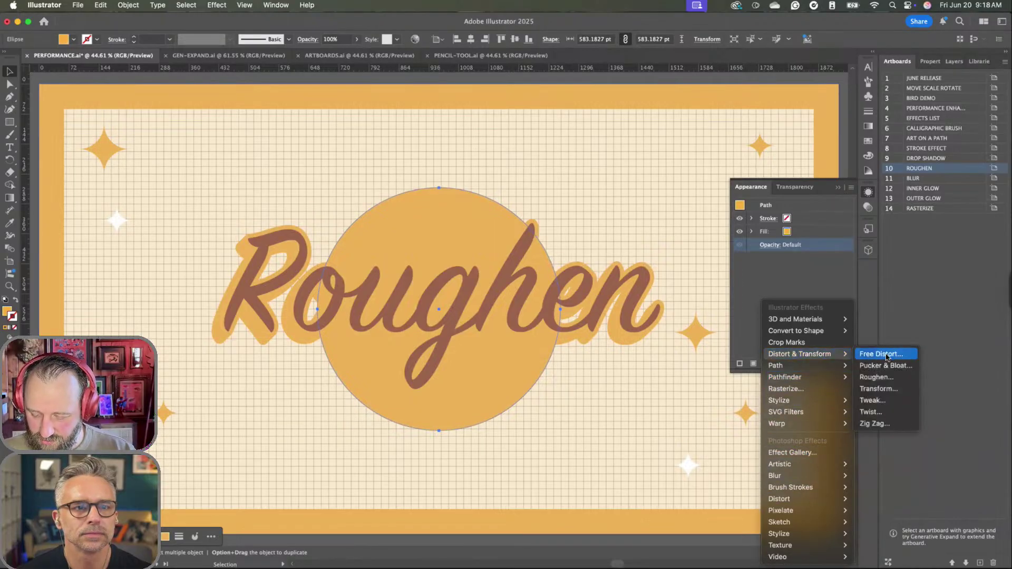
left_click(875, 377)
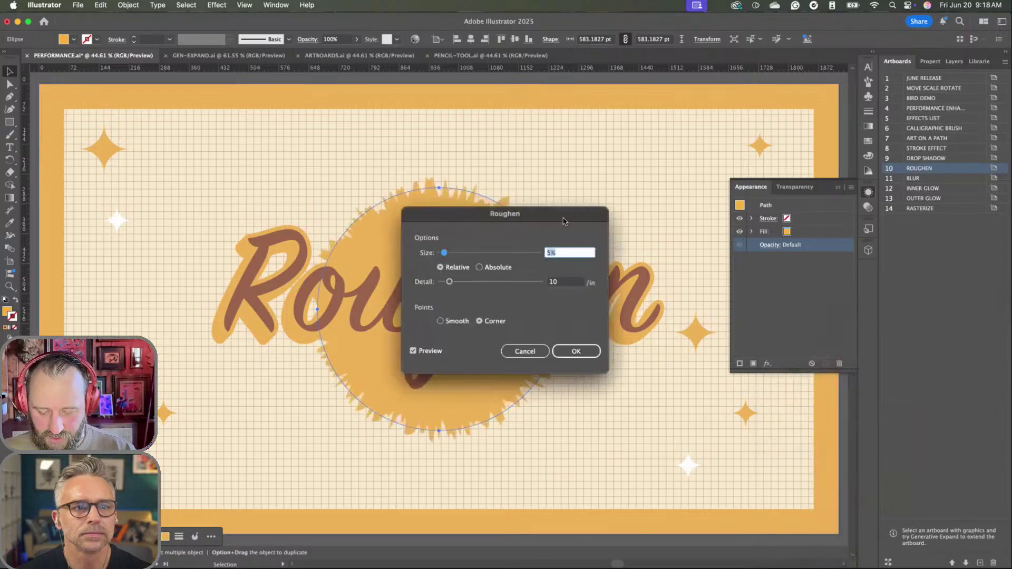
left_click_drag(282, 141, 183, 101)
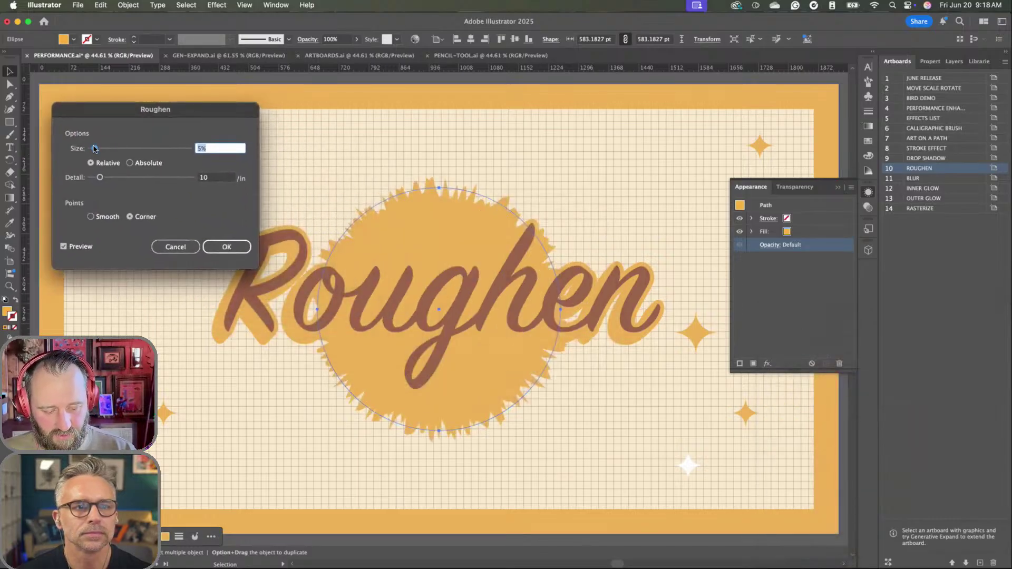
left_click_drag(95, 149, 145, 149)
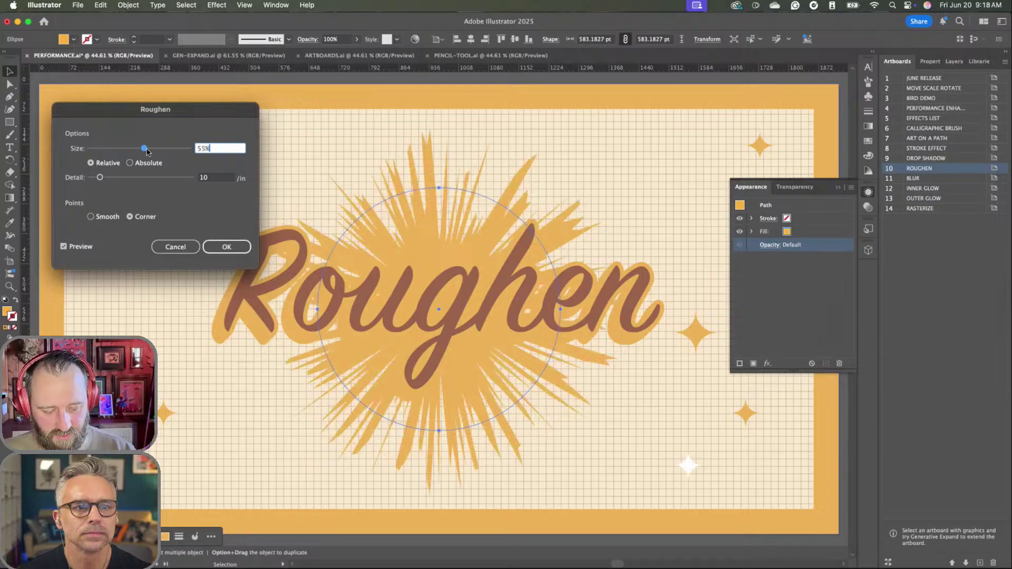
left_click_drag(100, 179, 155, 151)
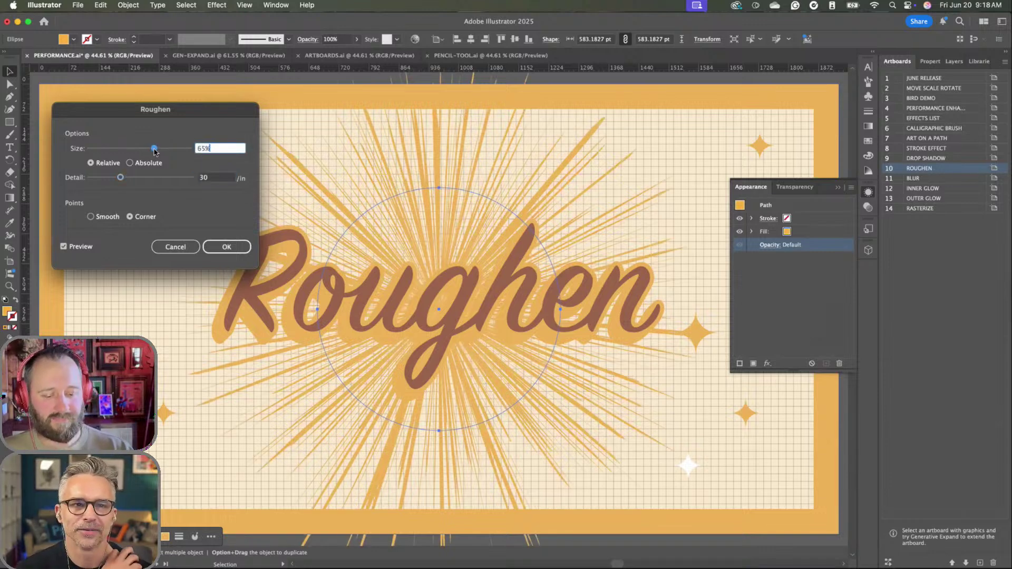
left_click(225, 248)
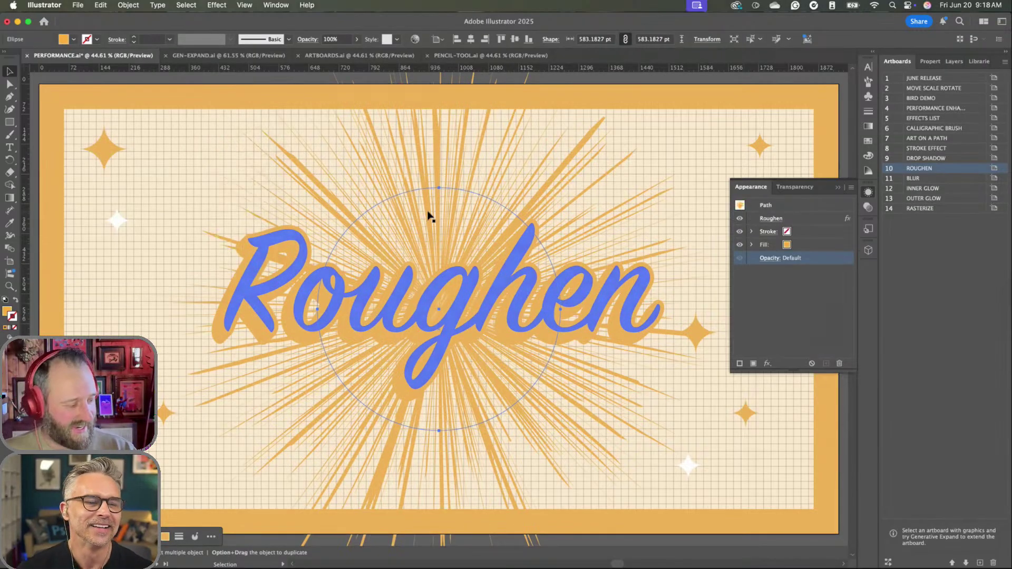
- Scale the roughened circle up proportionally from its centre to about 1216 pt wide using Free Transform
key("a")
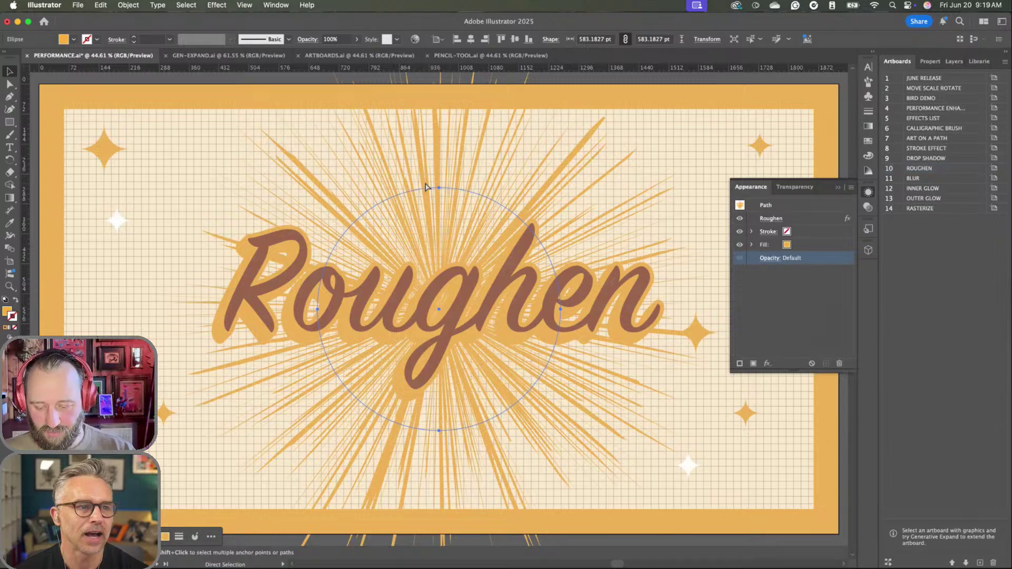
key("e")
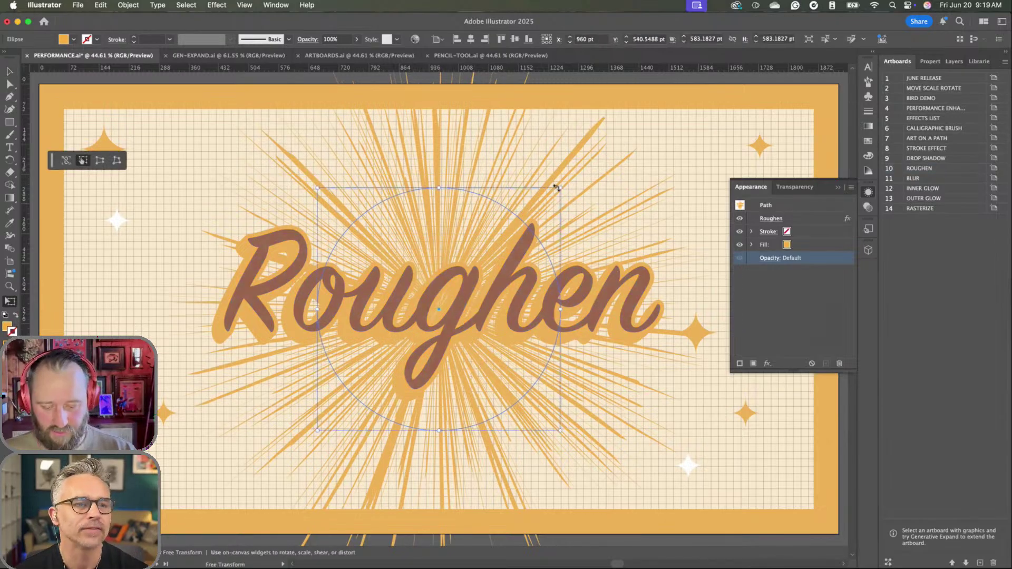
left_click_drag(559, 188, 693, 131)
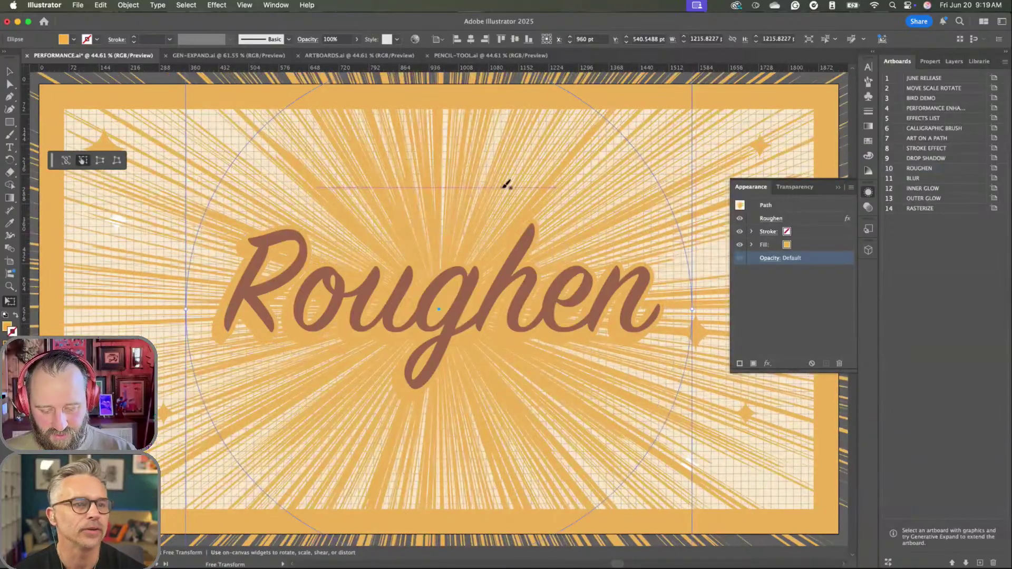
- Recolour the fill of the roughened circle behind the title with the orange-red swatch
key("v")
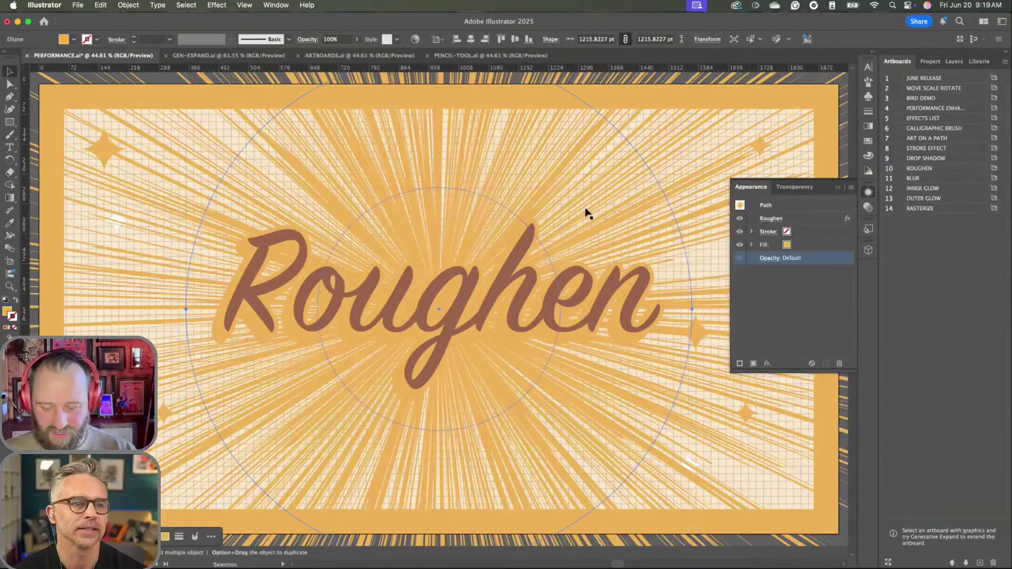
left_click(792, 247)
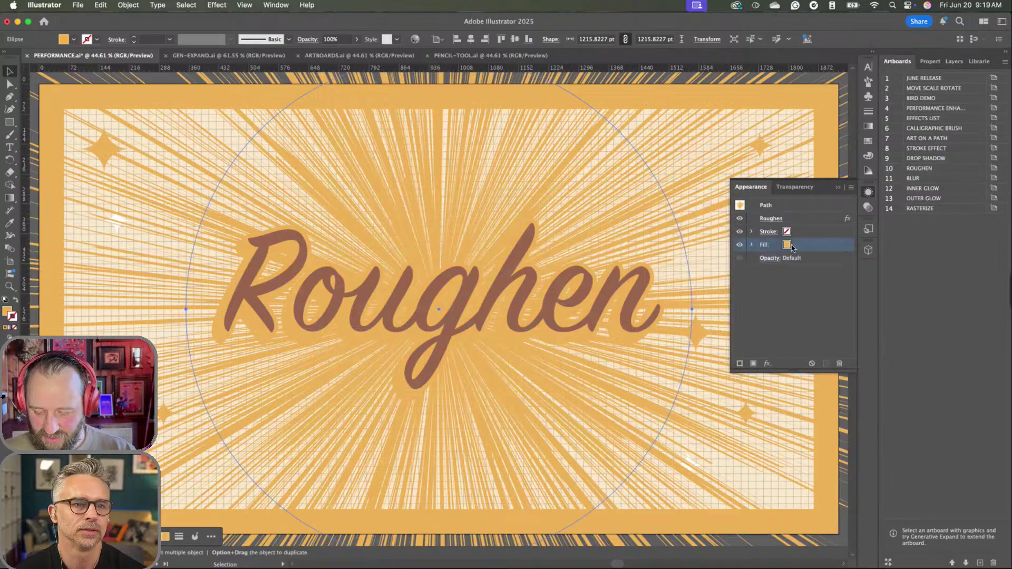
left_click(792, 246)
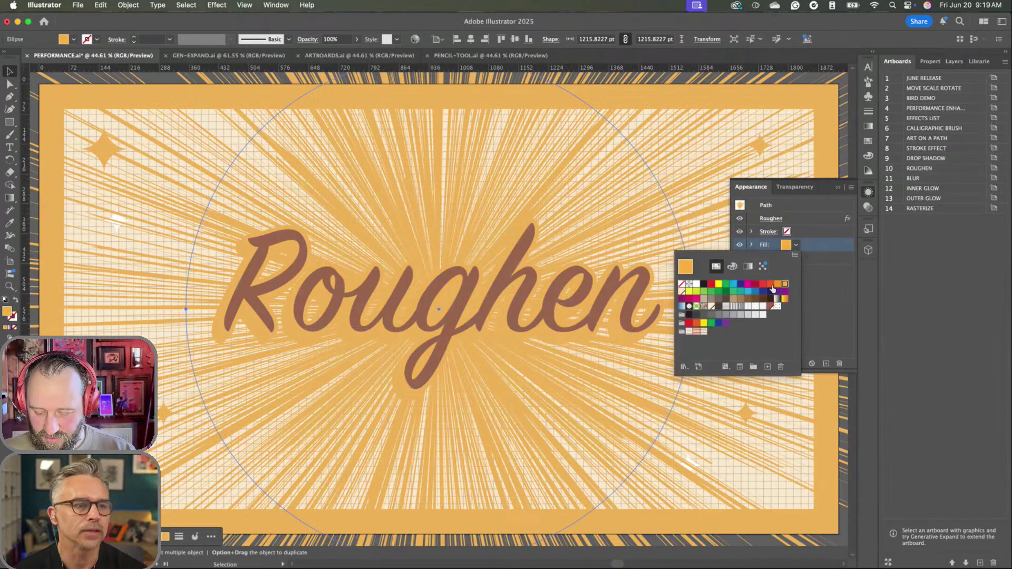
left_click(771, 286)
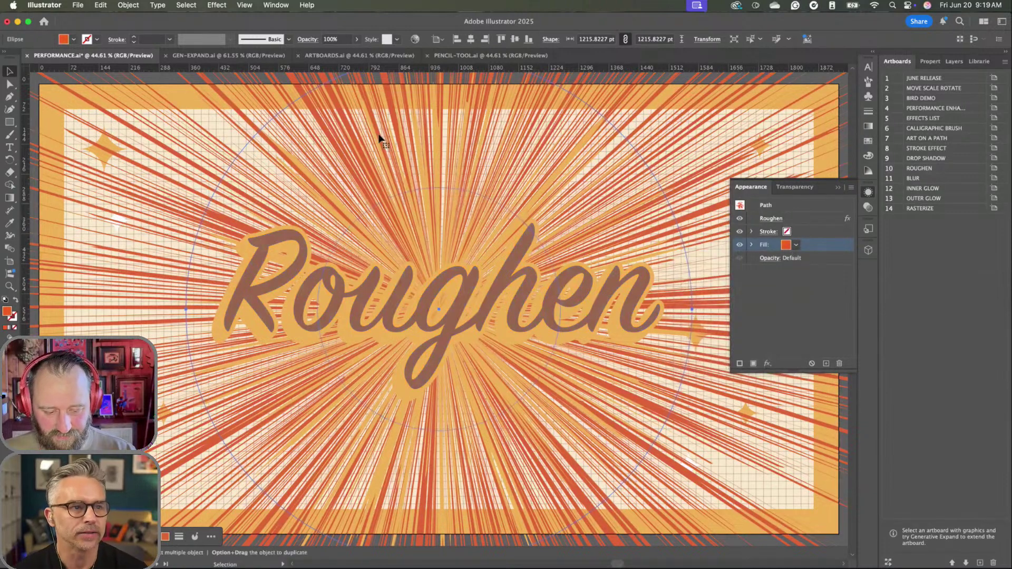
- Turn on Trim View to hide the artwork that extends beyond the artboards
left_click(241, 6)
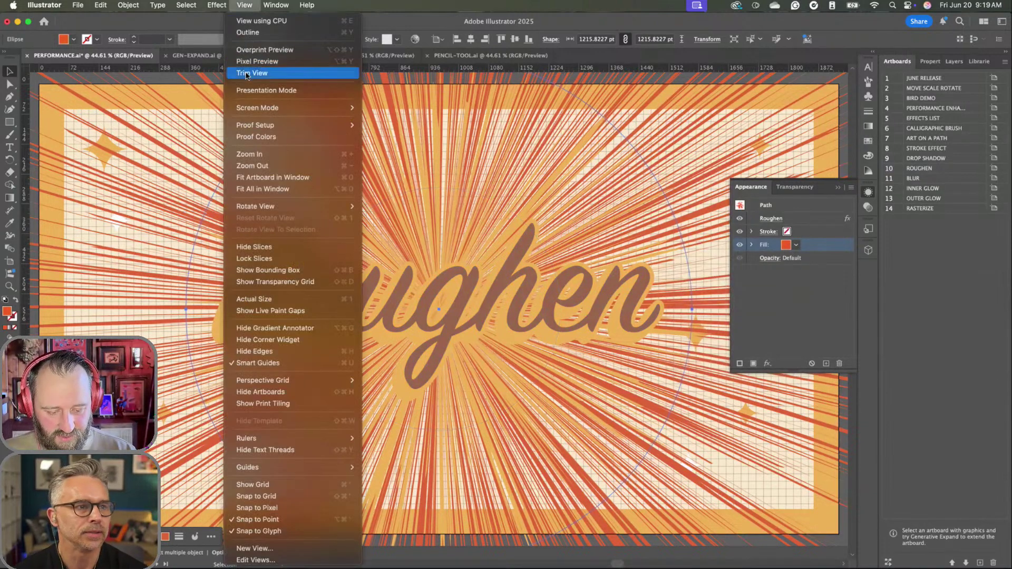
left_click(248, 73)
left_click(468, 206)
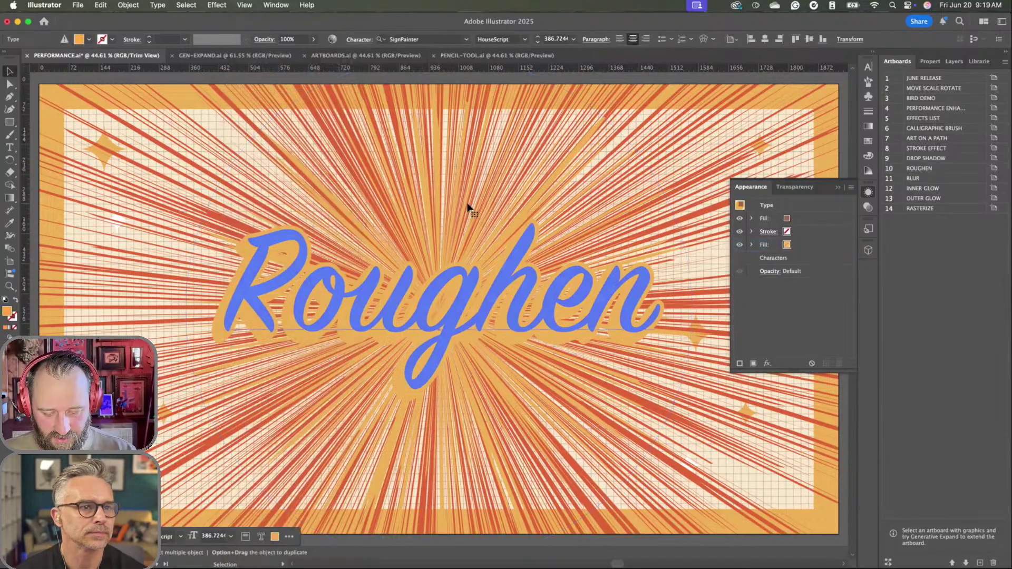
- Reduce the orange-red circle's Roughen effect to a relative size of 15%
left_click(664, 233)
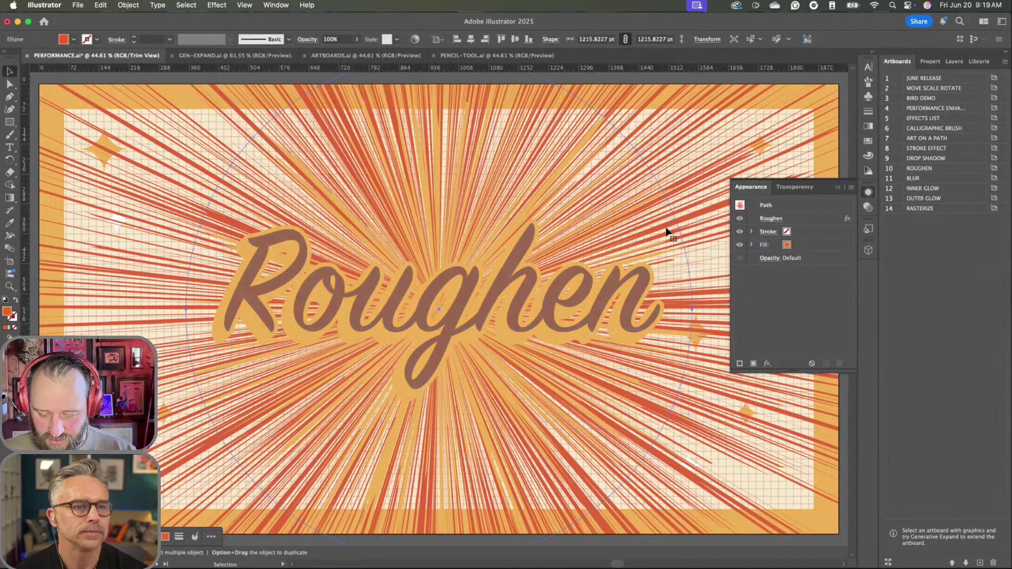
left_click(752, 246)
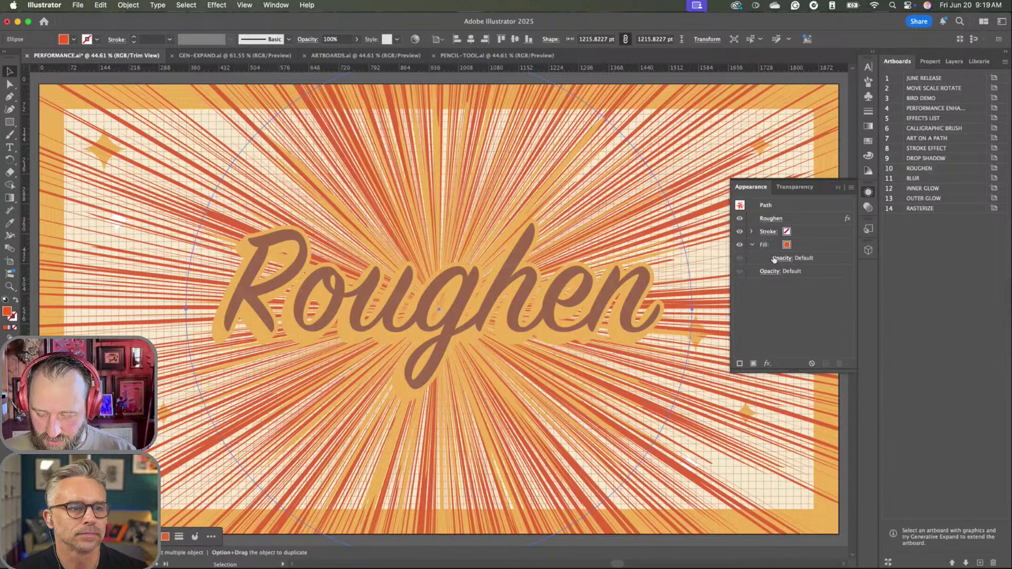
left_click(770, 219)
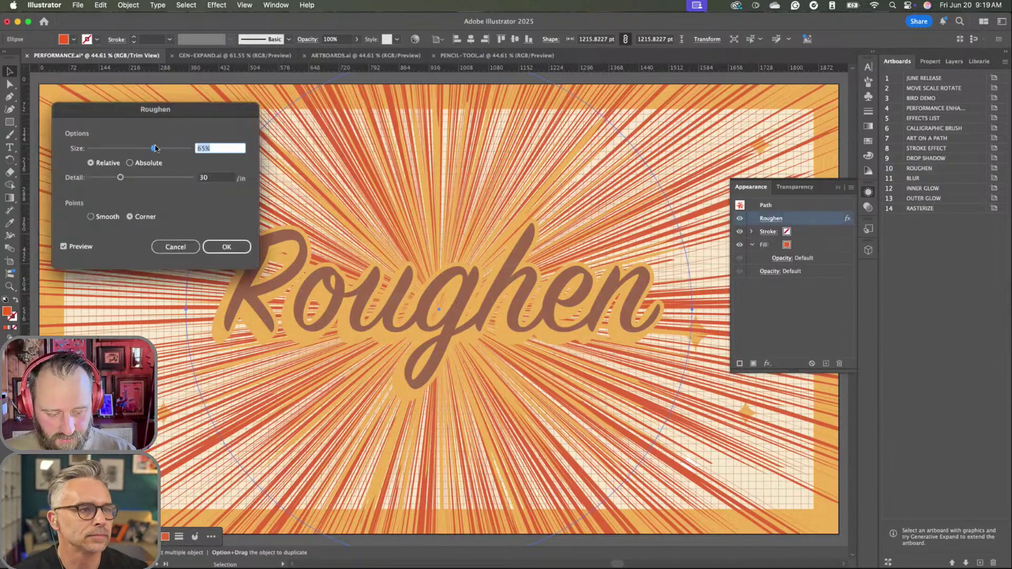
left_click_drag(143, 149, 53, 178)
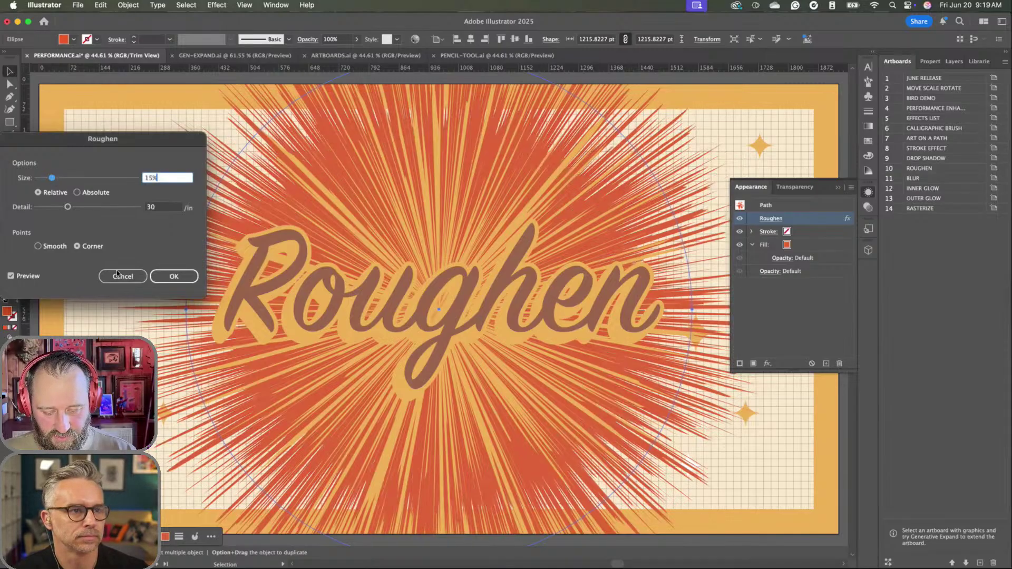
left_click(179, 280)
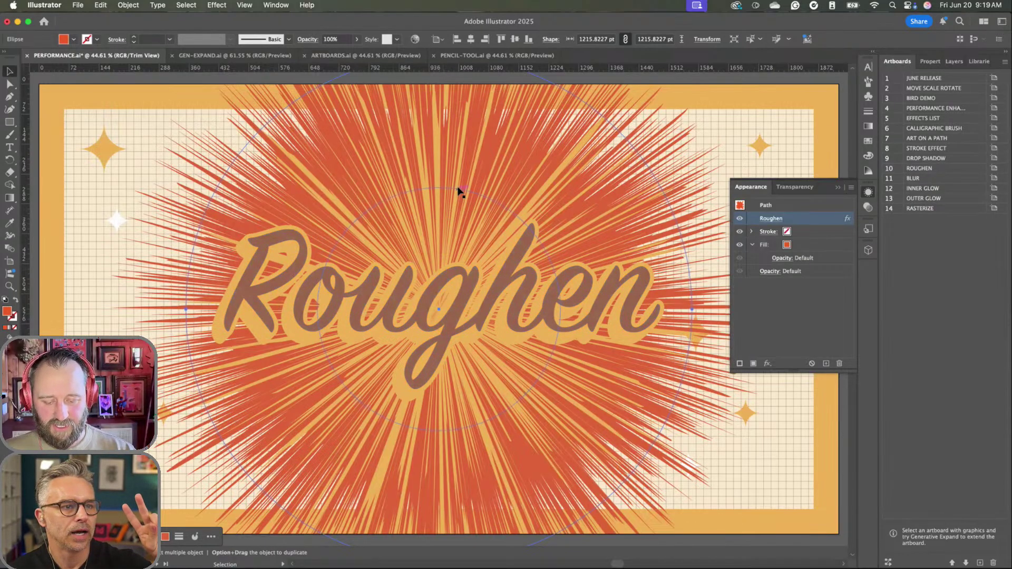
- Select both circles behind the title in outline view and return to Trim View, undoing the accidental move of the title and outer circle
left_click(480, 232)
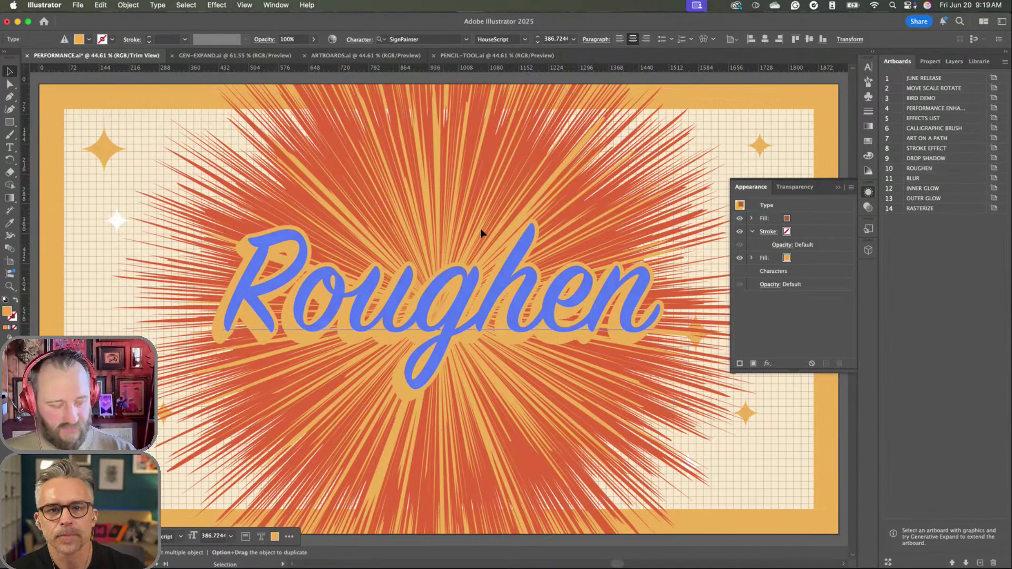
key("super+y")
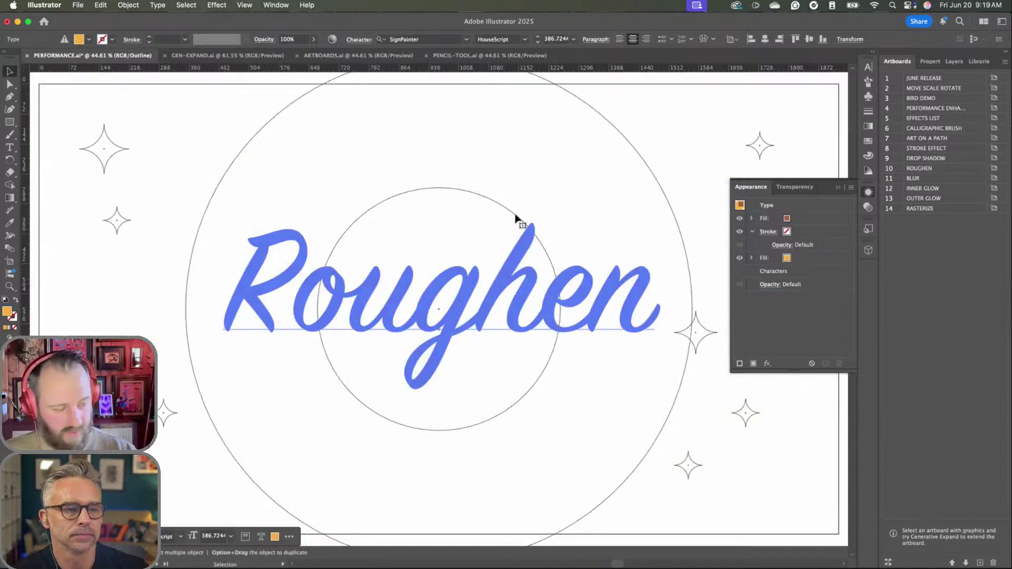
key("super+z")
key("super+z")
key("super+z")
key("super+z")
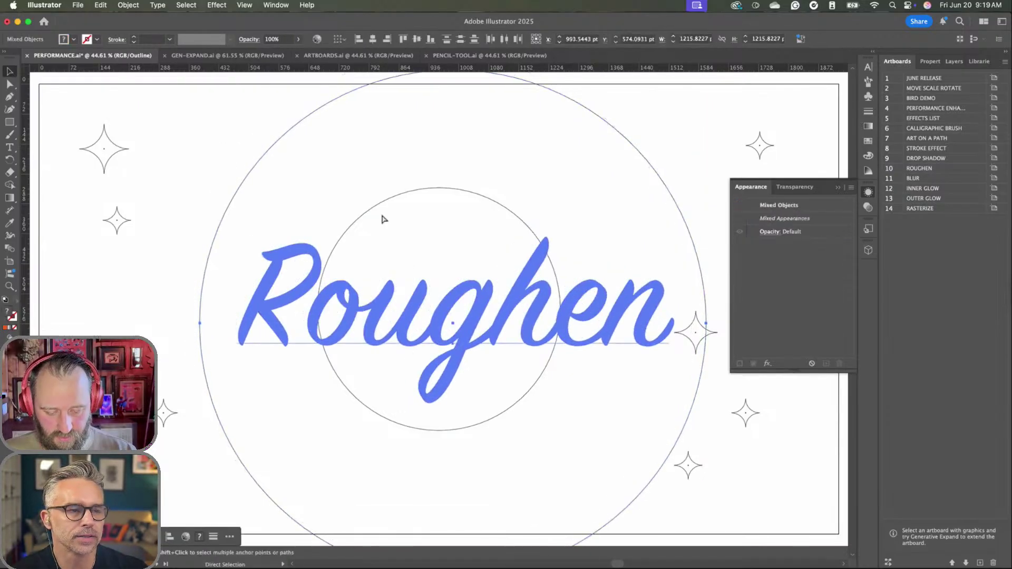
key("super+z")
left_click(421, 199)
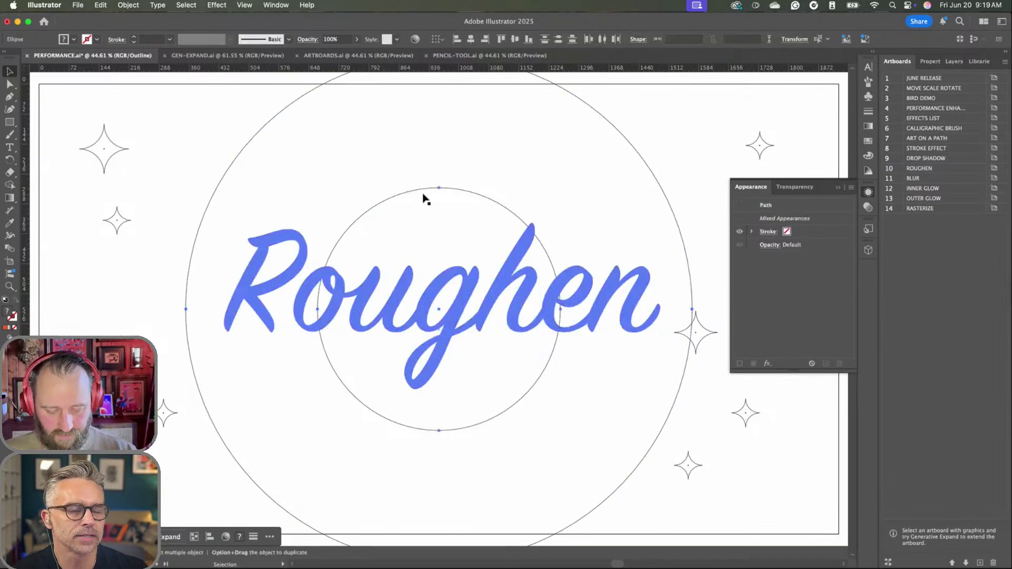
key("a")
key("super+y")
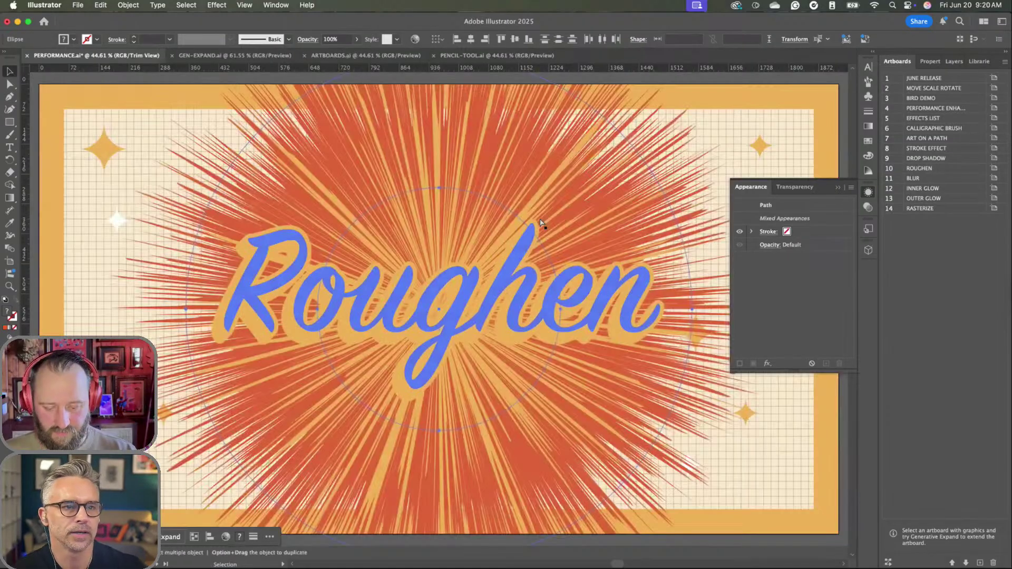
- Scale both circles up proportionally from their centre until the inner one is about 1240 pt wide, and fit the ROUGHEN artboard in view
key("z")
left_click_drag(556, 249, 533, 250)
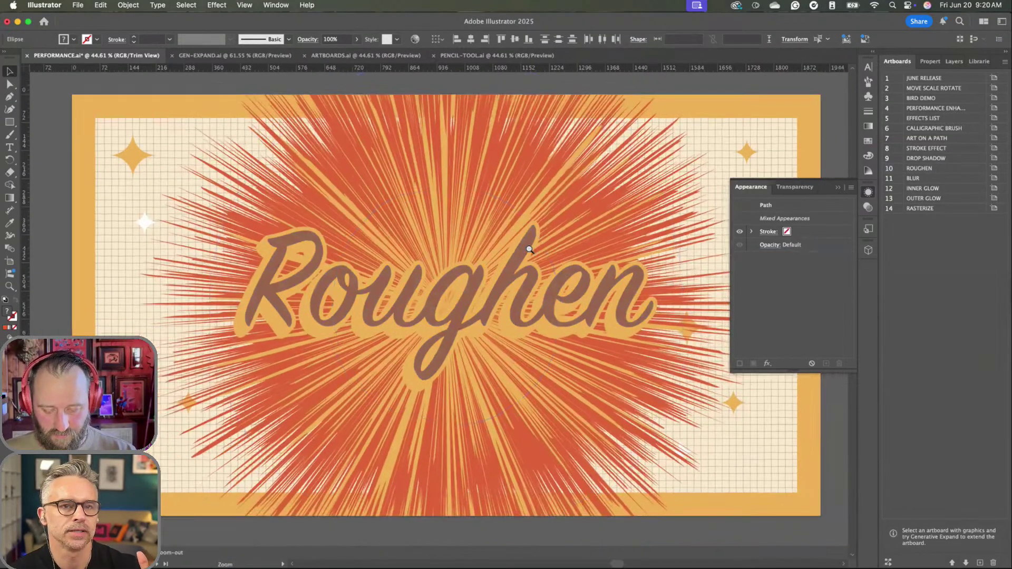
key("e")
left_click_drag(671, 85, 934, 37)
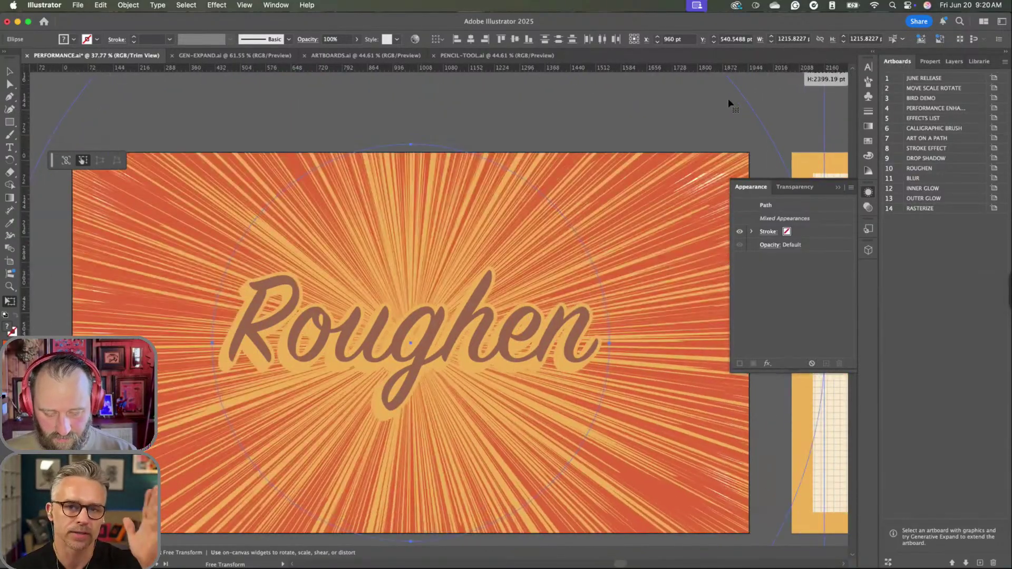
key("v")
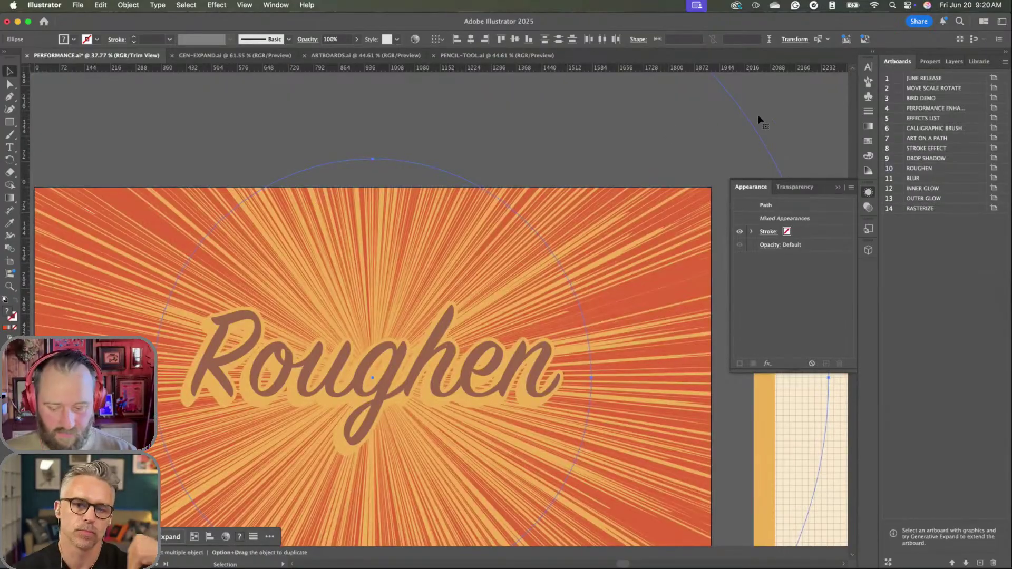
left_click_drag(515, 231, 555, 203)
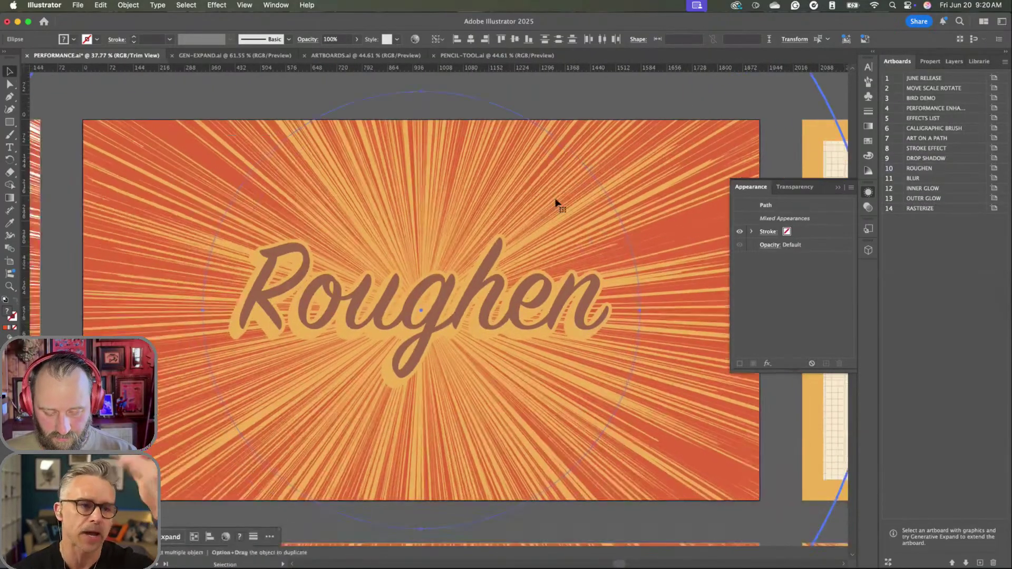
double_click(890, 169)
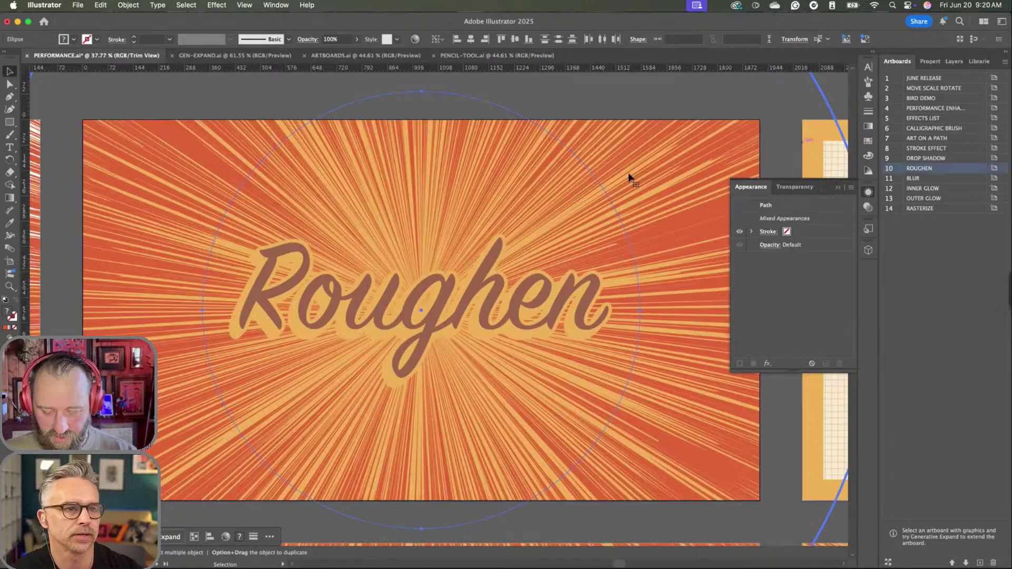
- Delete the yellow and orange-red roughened circles from the ROUGHEN artboard after checking their overlap on the BLUR artboard
left_click(230, 288)
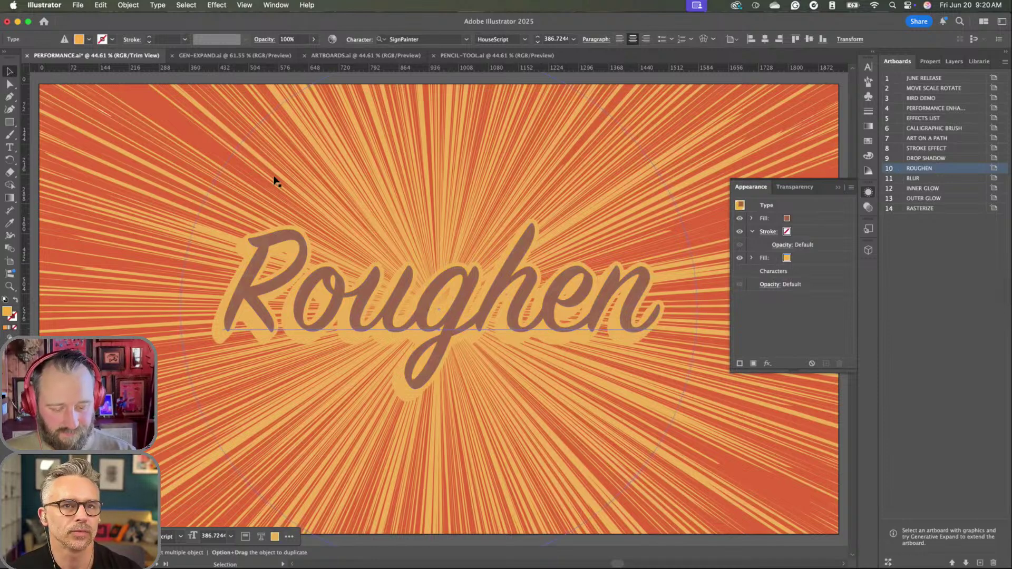
double_click(890, 180)
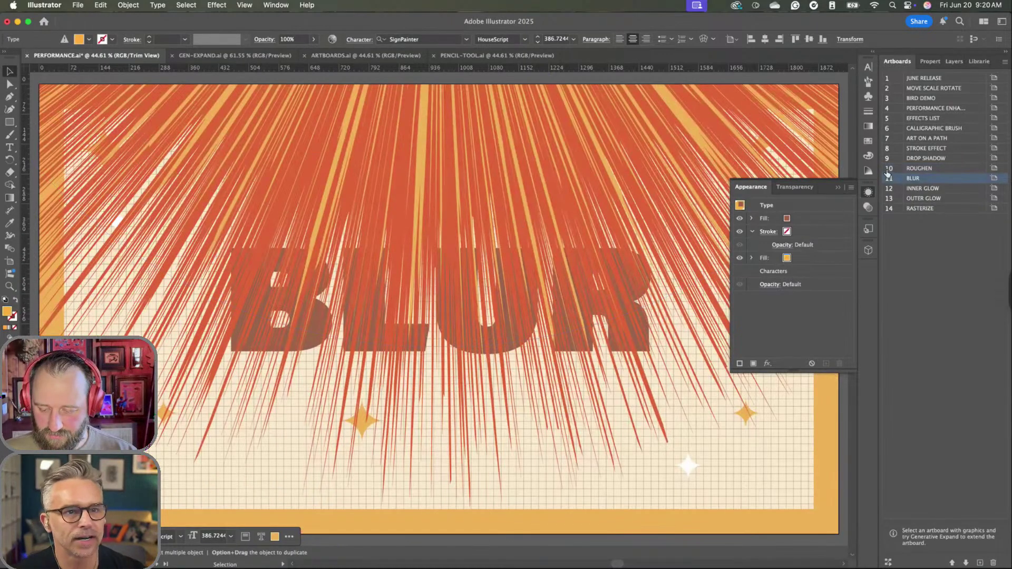
left_click(604, 164)
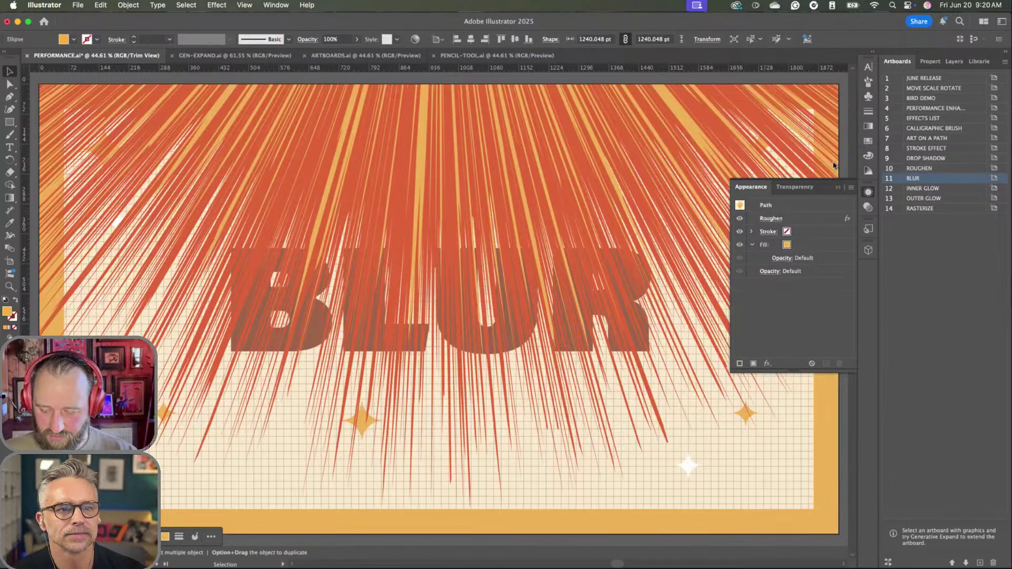
double_click(889, 168)
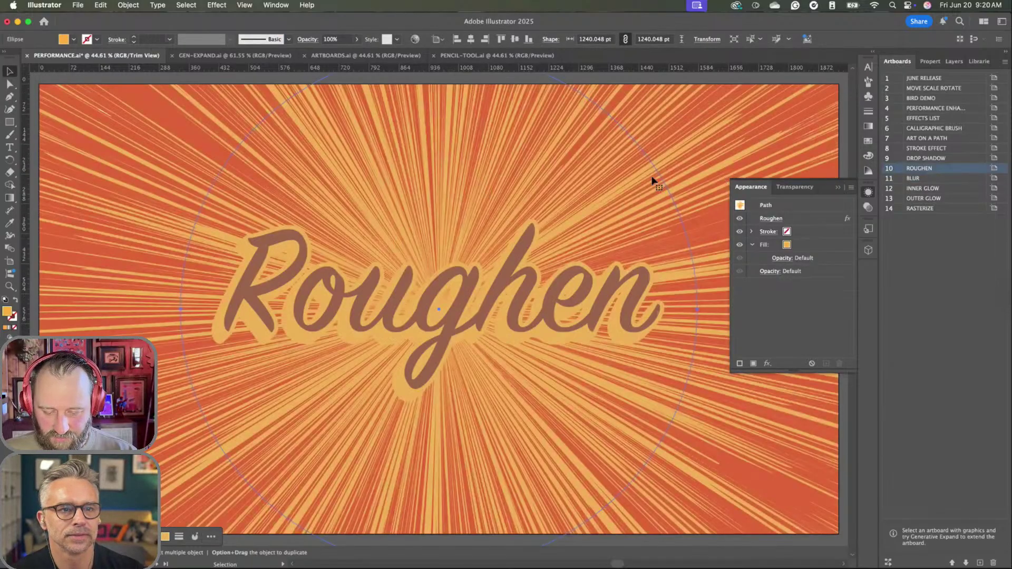
key("a")
key("cmd+z")
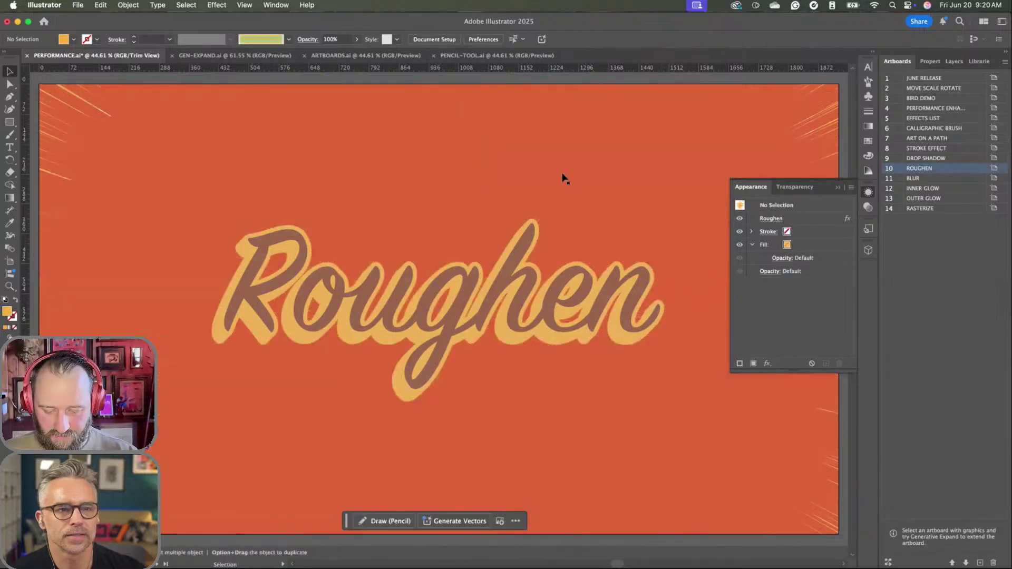
key("cmd+z")
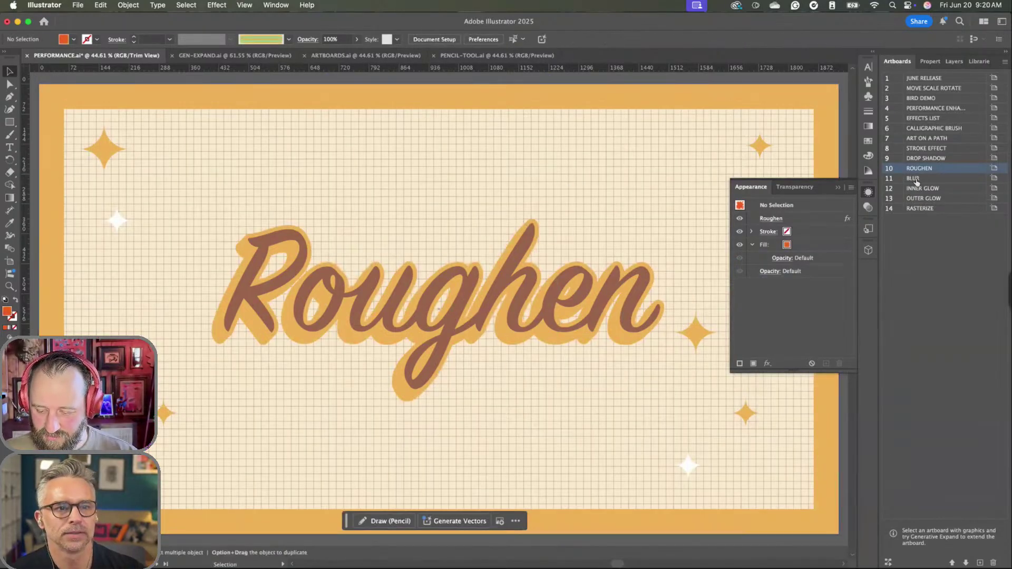
- Go to the BLUR artboard and target the fill of the BLUR title
double_click(890, 178)
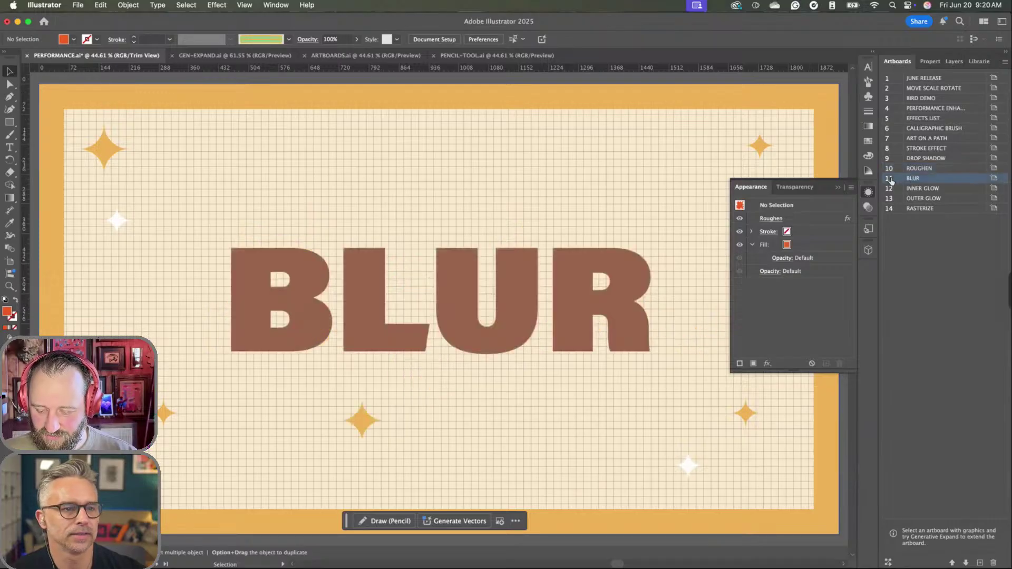
left_click(519, 269)
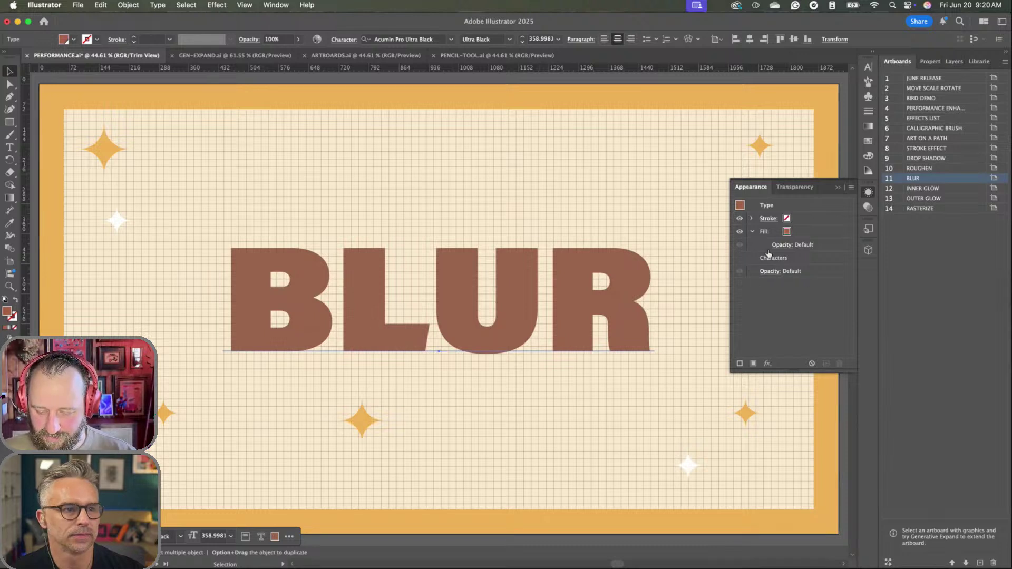
left_click(801, 235)
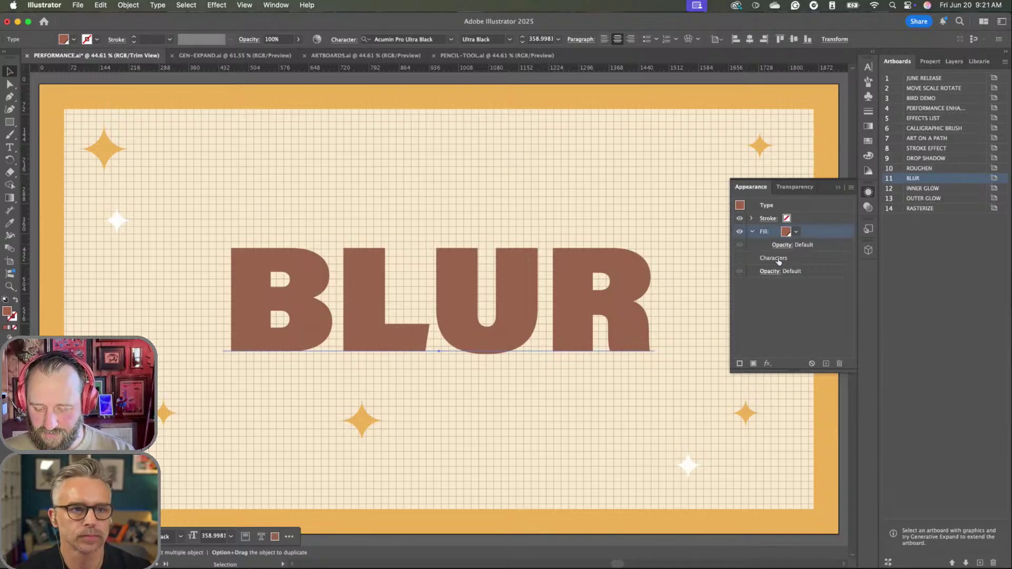
- Apply a Gaussian Blur with a radius of about 86.8 pixels to the BLUR title's fill
left_click(767, 364)
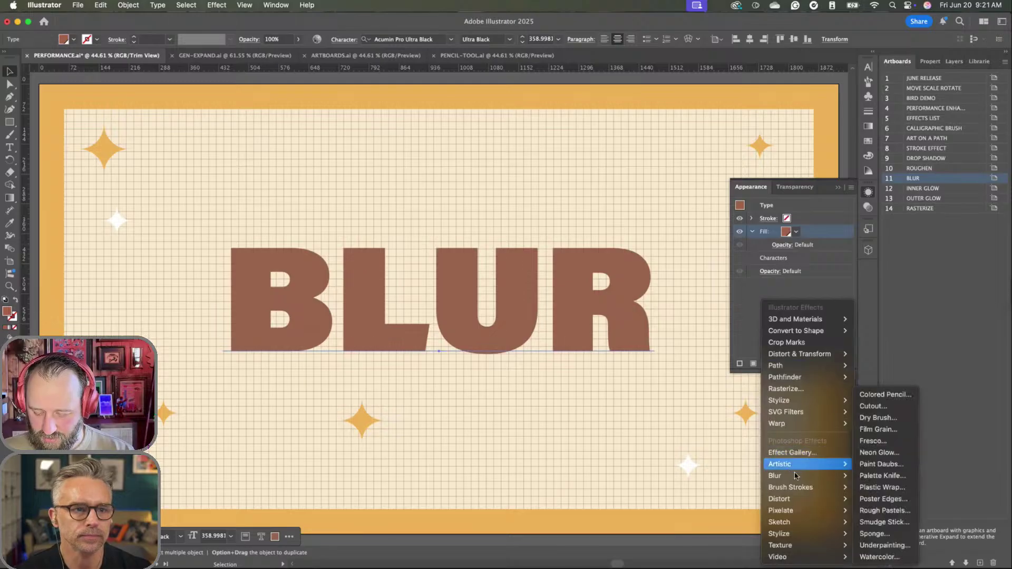
mouse_move(825, 476)
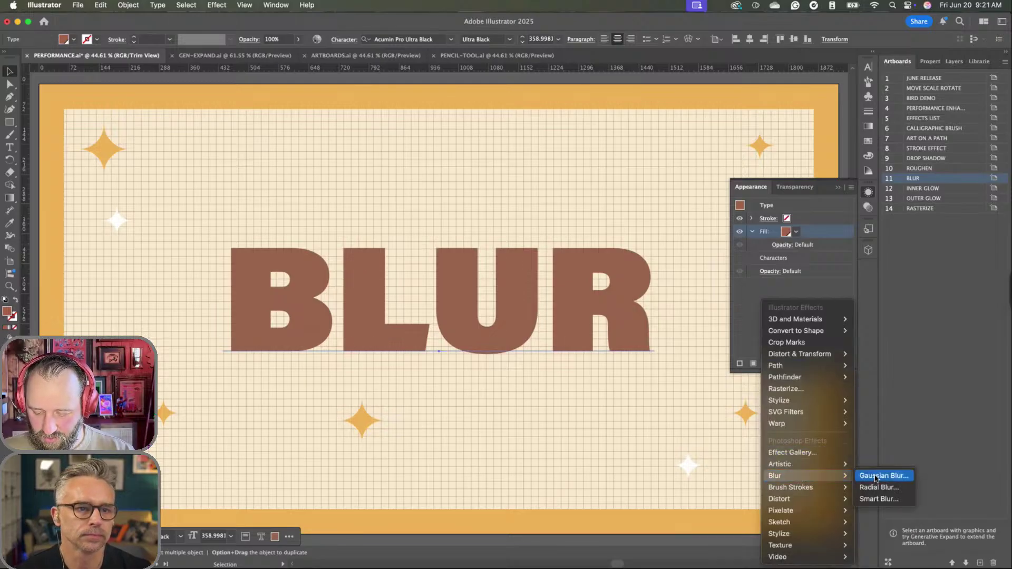
left_click(875, 477)
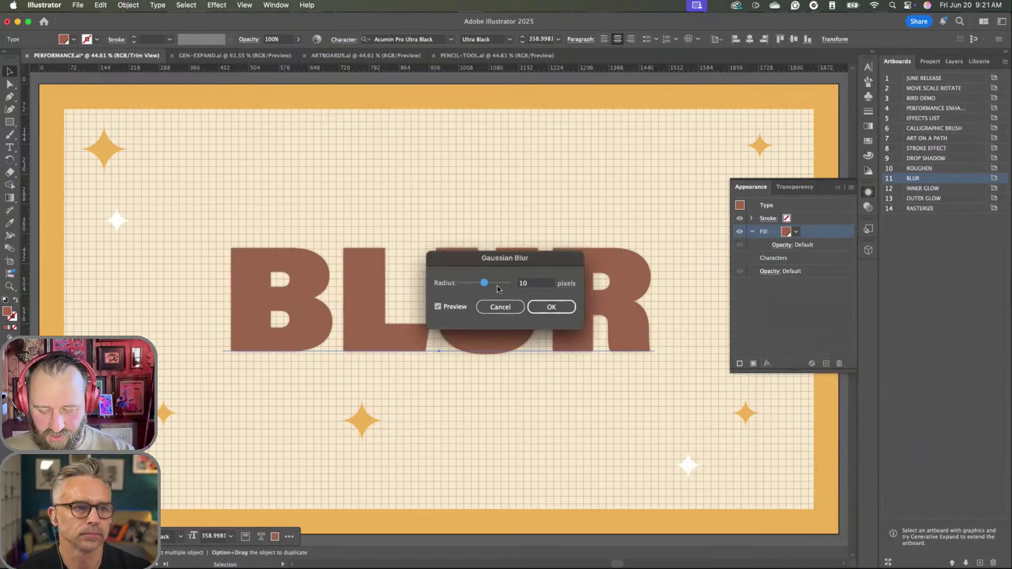
left_click_drag(486, 285, 494, 283)
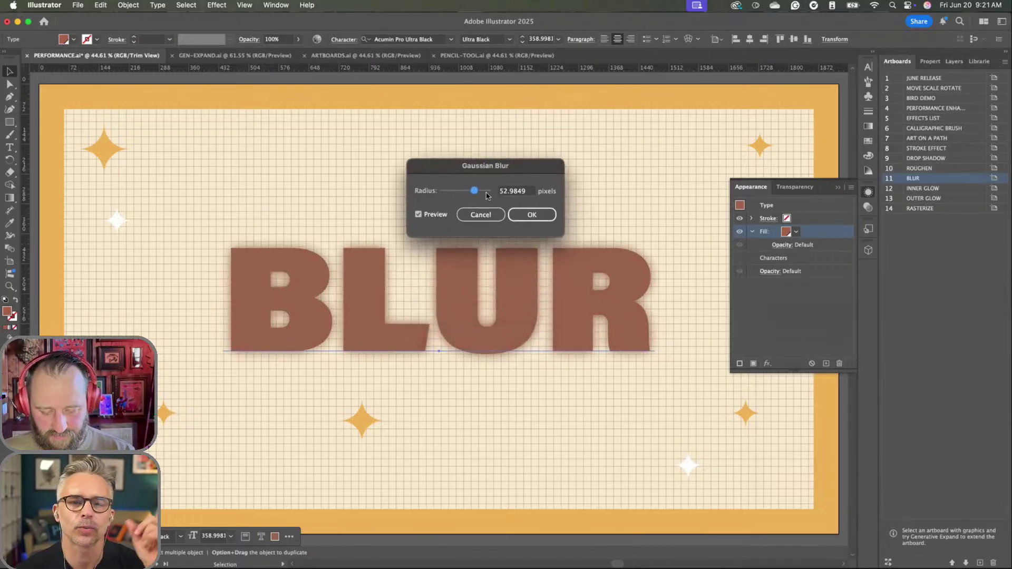
left_click_drag(475, 192, 493, 135)
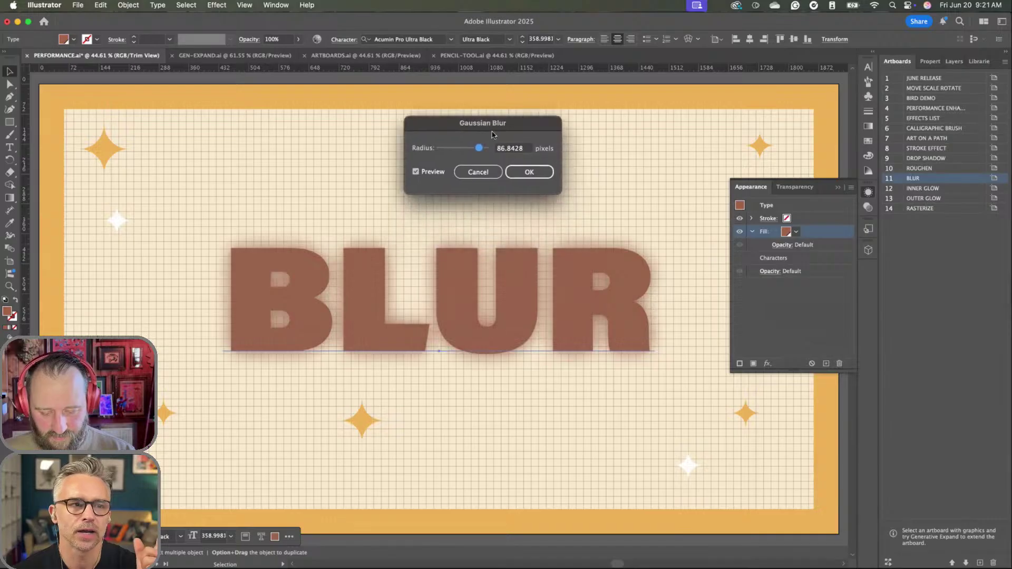
left_click(528, 171)
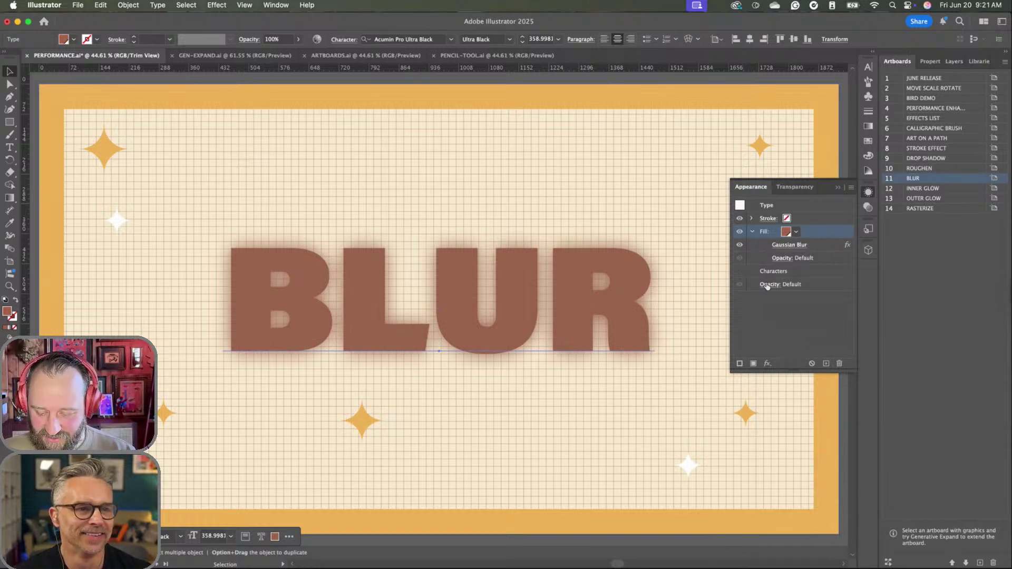
- Check the Gaussian Blur settings on the BLUR title without changing them, and collapse the fill's attributes
left_click(793, 245)
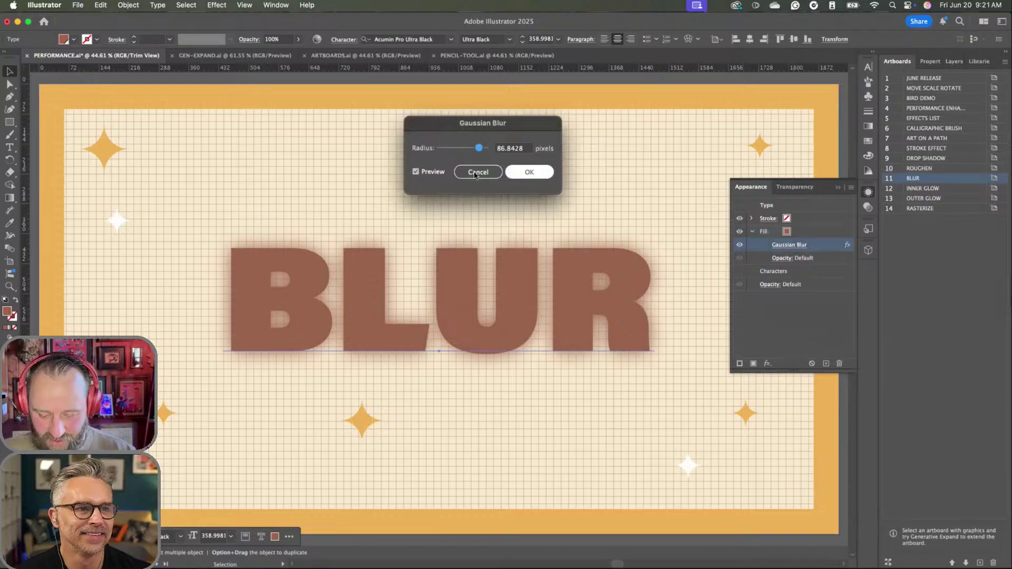
key("Escape")
double_click(495, 318)
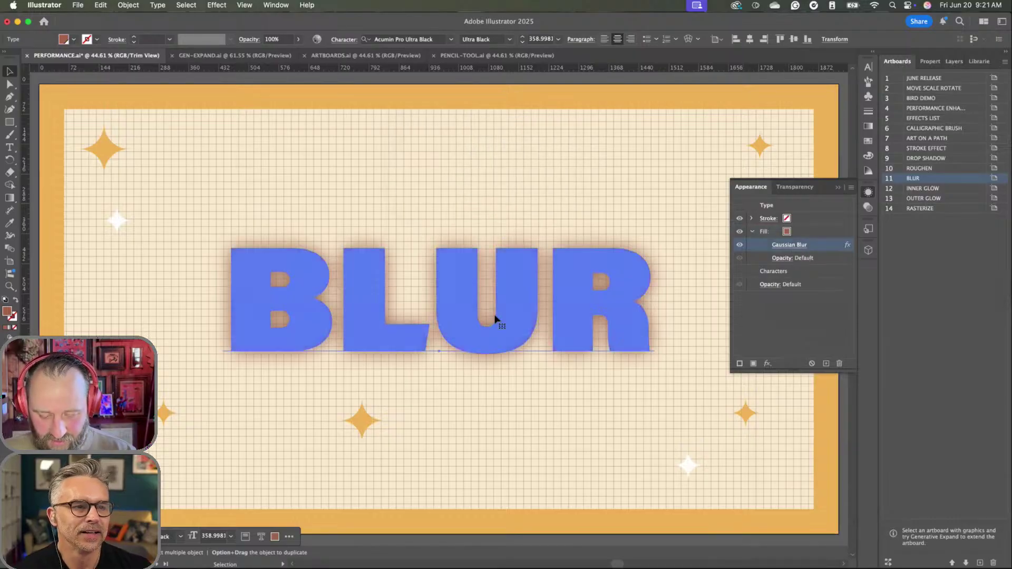
key("Escape")
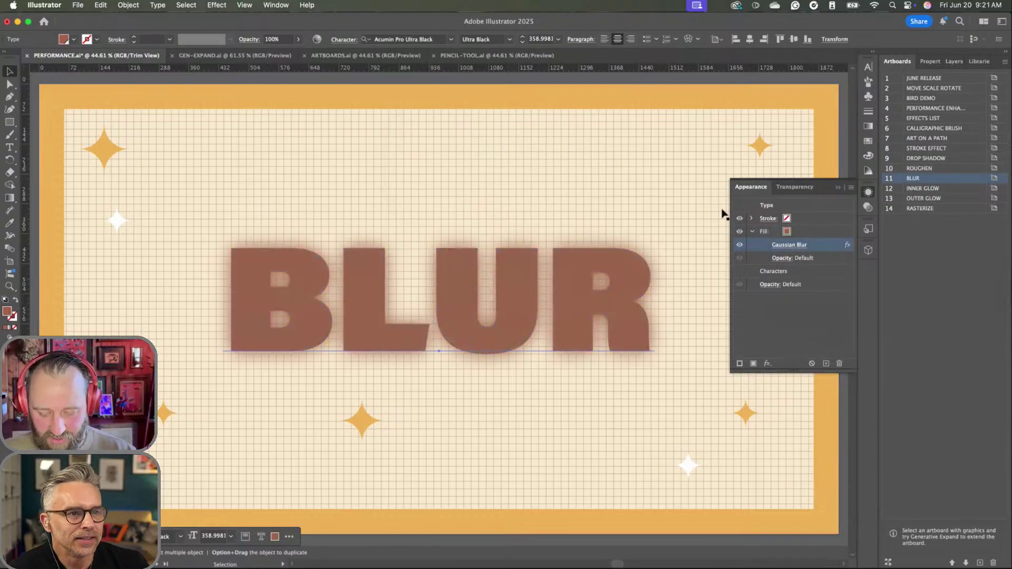
left_click(802, 235)
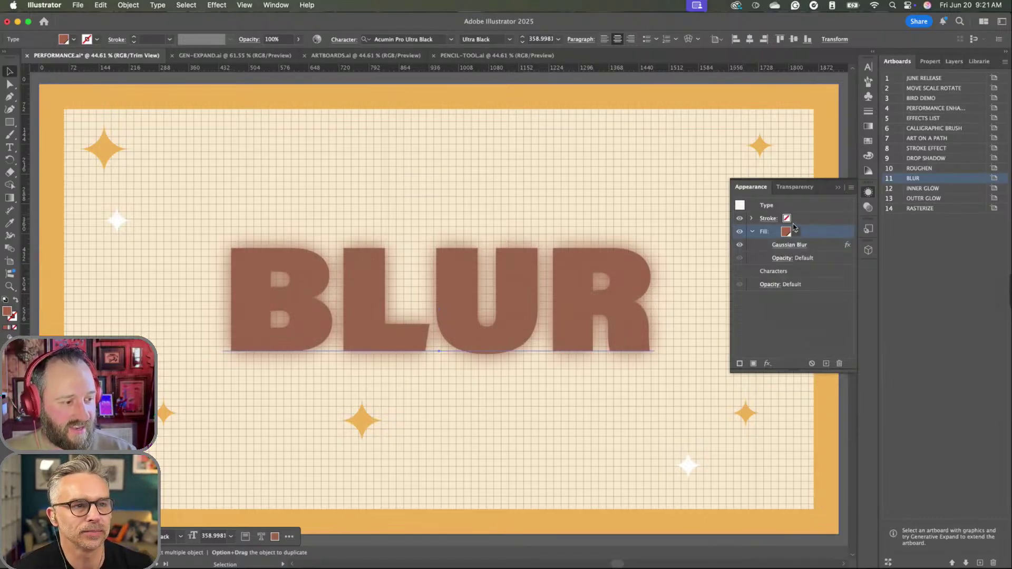
left_click(753, 233)
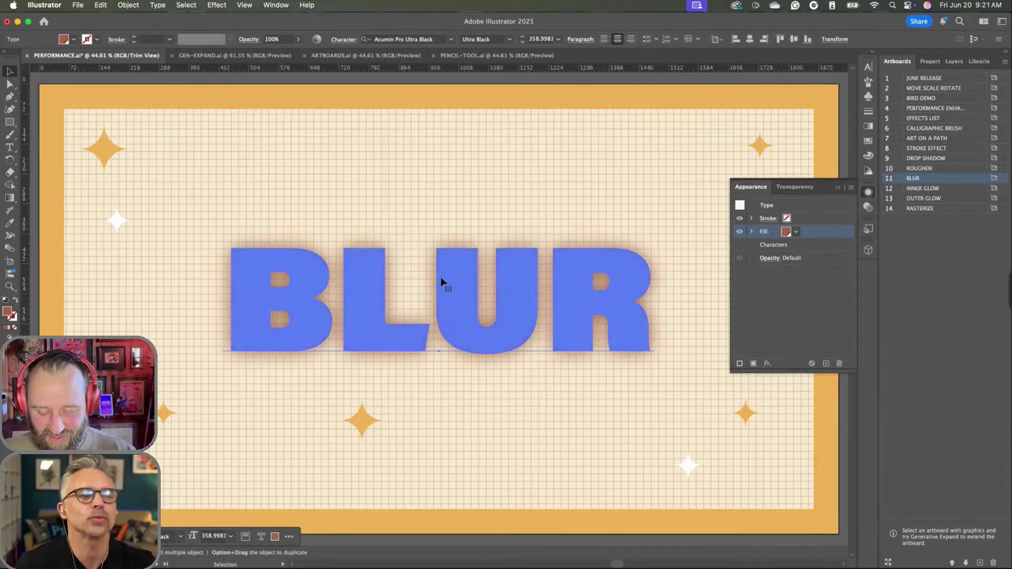
left_click_drag(441, 282, 463, 277)
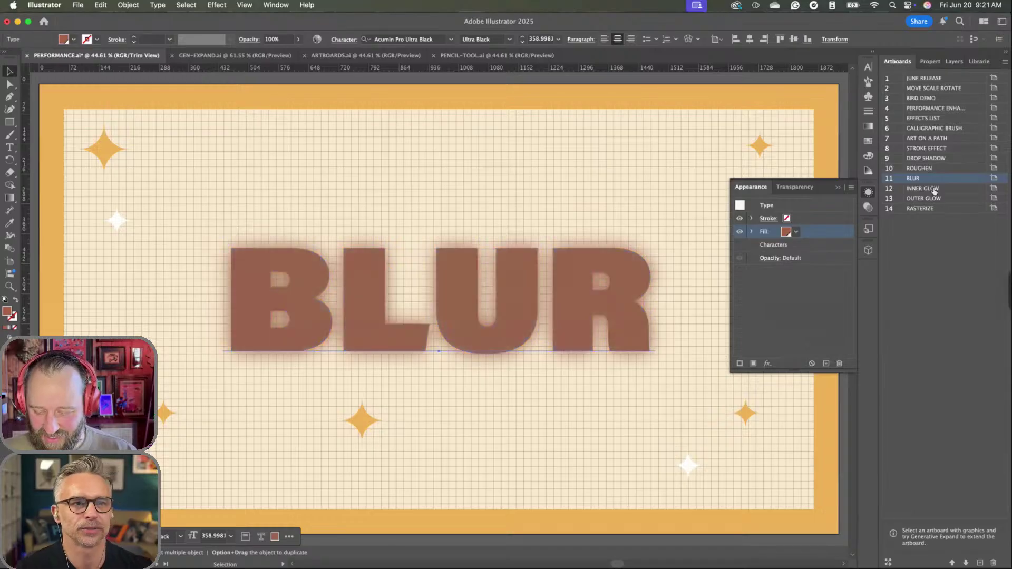
- Go to the INNER GLOW artboard and start an Inner Glow in Normal mode on the still-selected BLUR title's fill
left_click(889, 189)
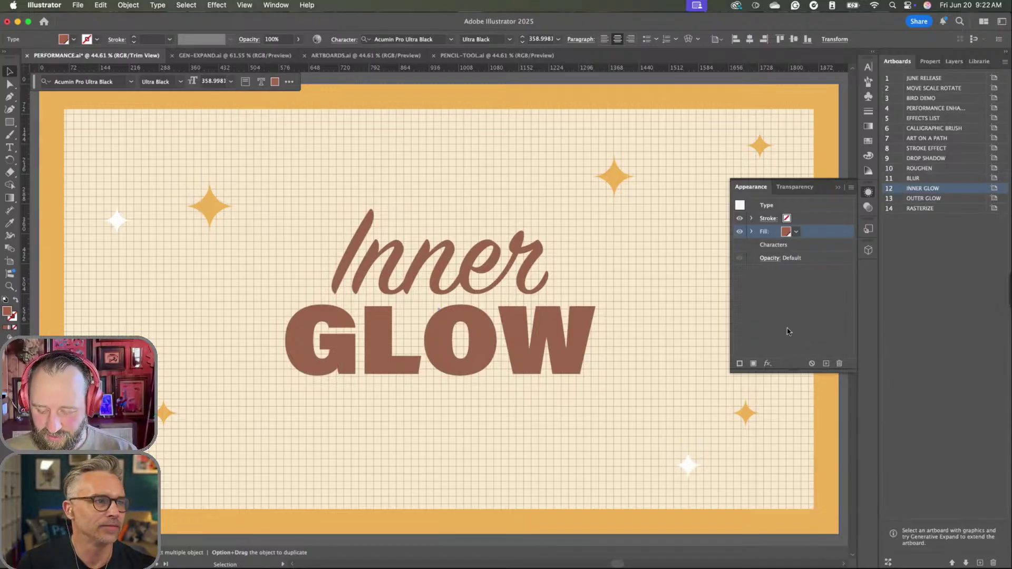
left_click(767, 364)
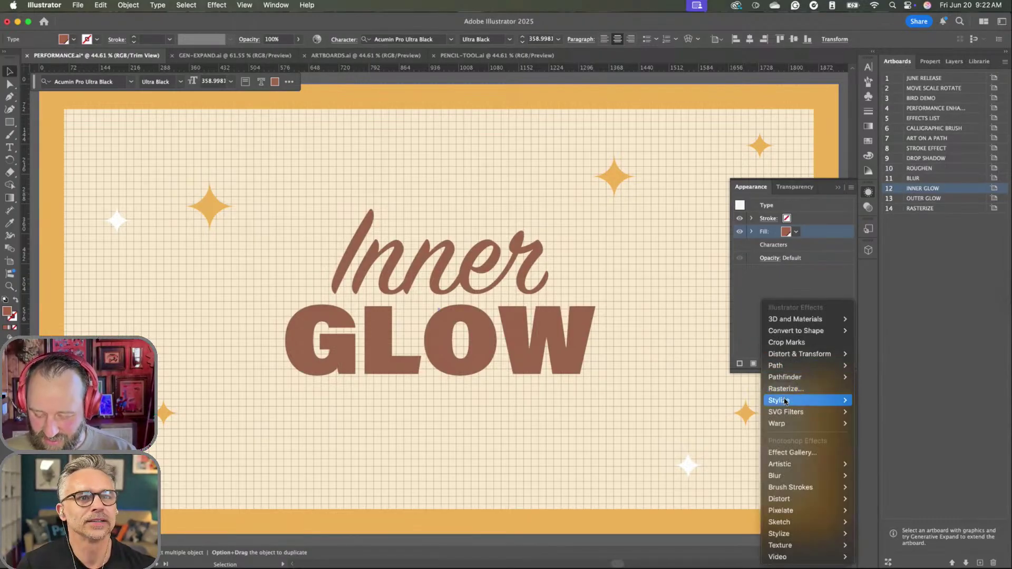
mouse_move(785, 402)
left_click(877, 423)
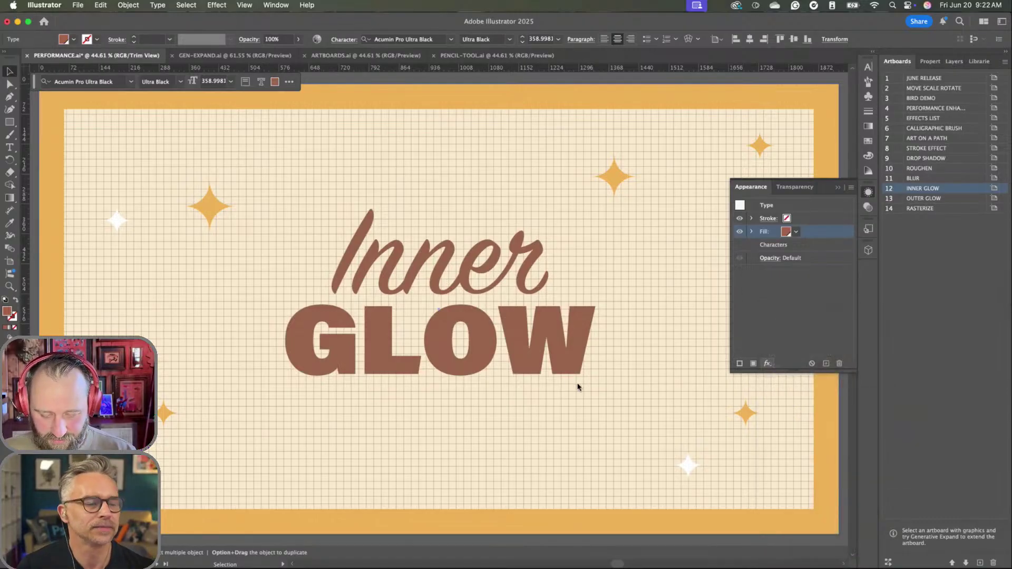
left_click_drag(537, 253, 610, 122)
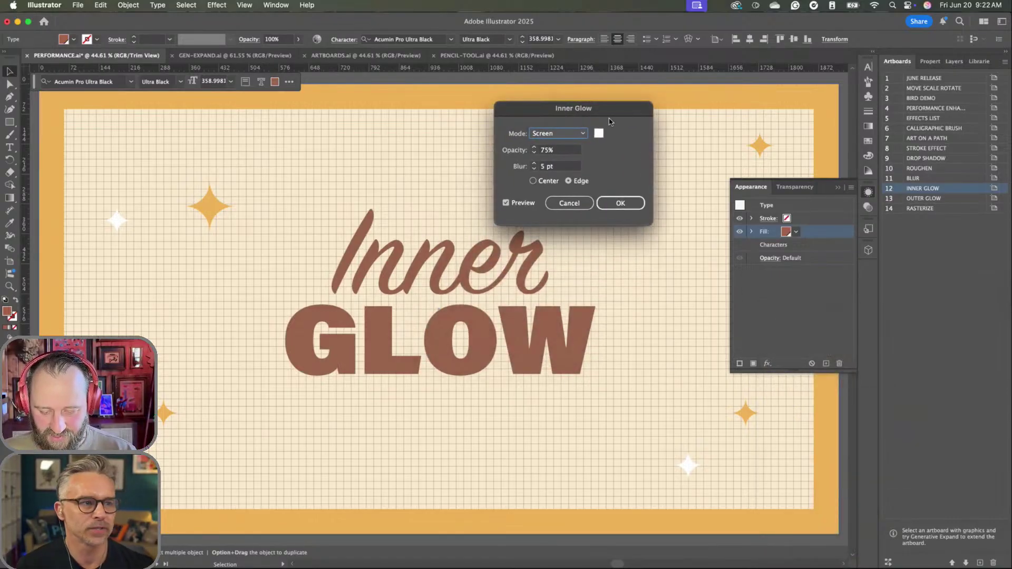
left_click(566, 136)
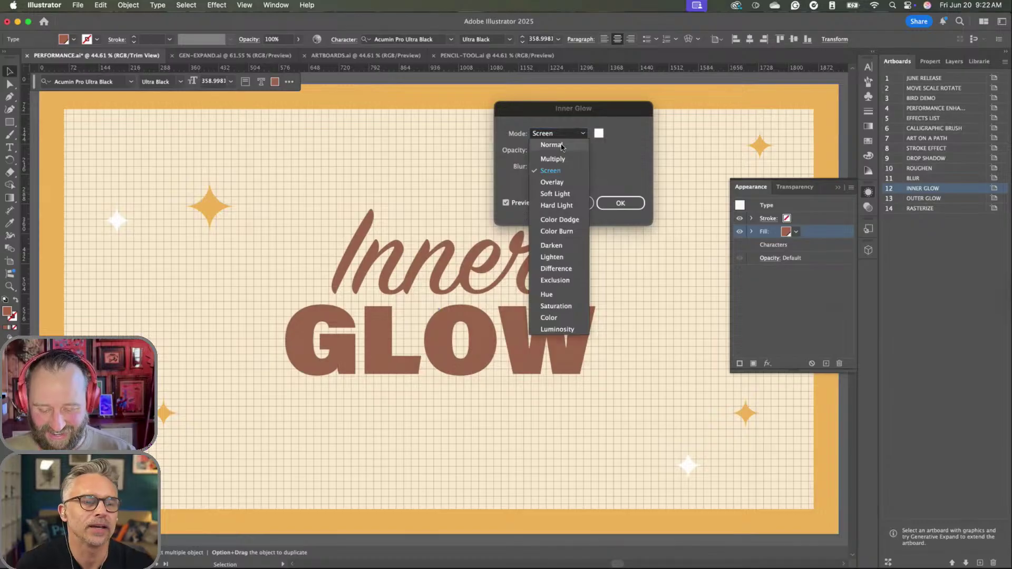
left_click(562, 146)
- Set the glow colour to bright yellow and apply the Inner Glow at 75% opacity with a 5 pt blur
left_click(599, 134)
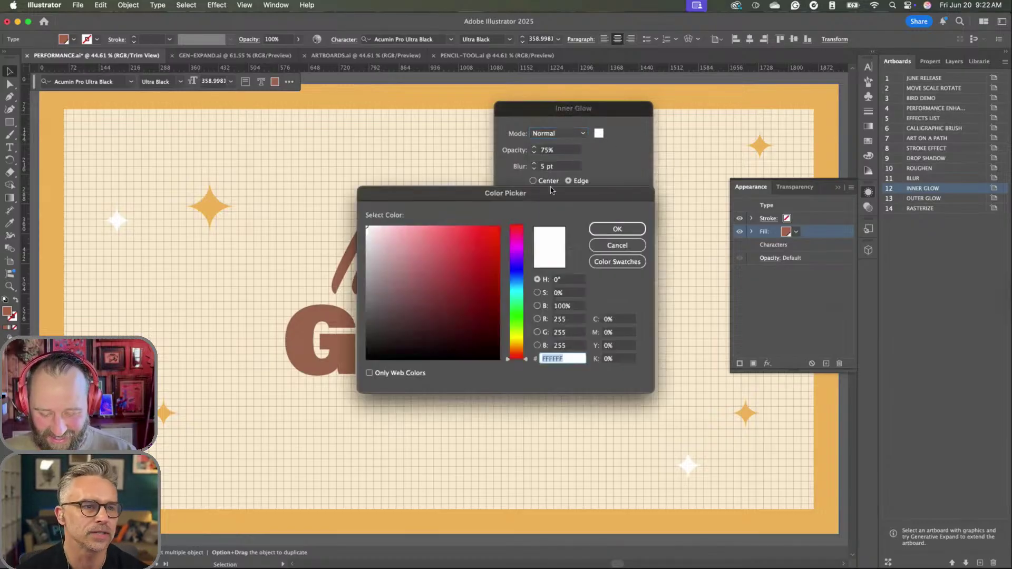
left_click_drag(502, 352, 504, 337)
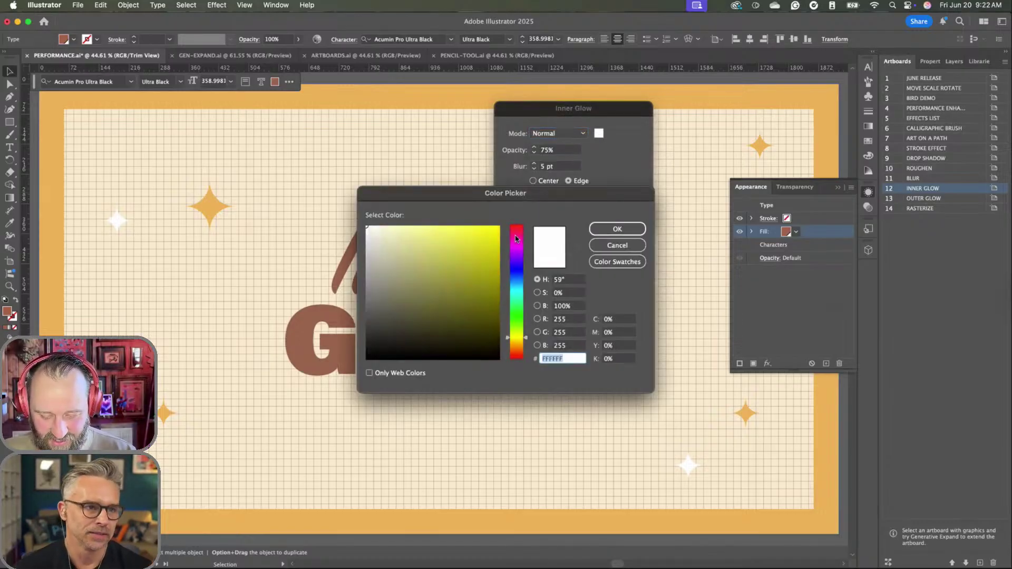
left_click(499, 227)
left_click(628, 233)
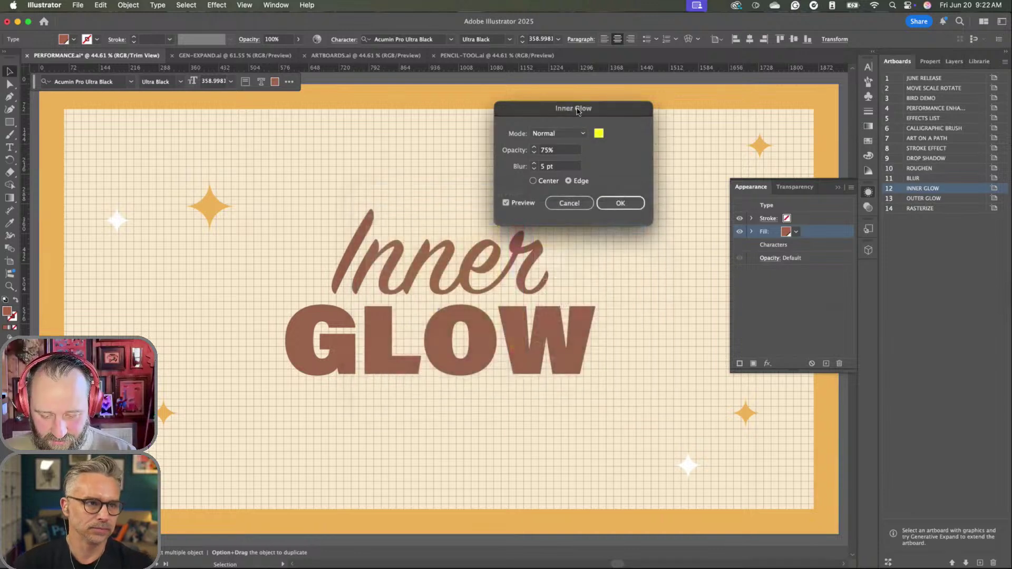
left_click_drag(565, 109, 529, 102)
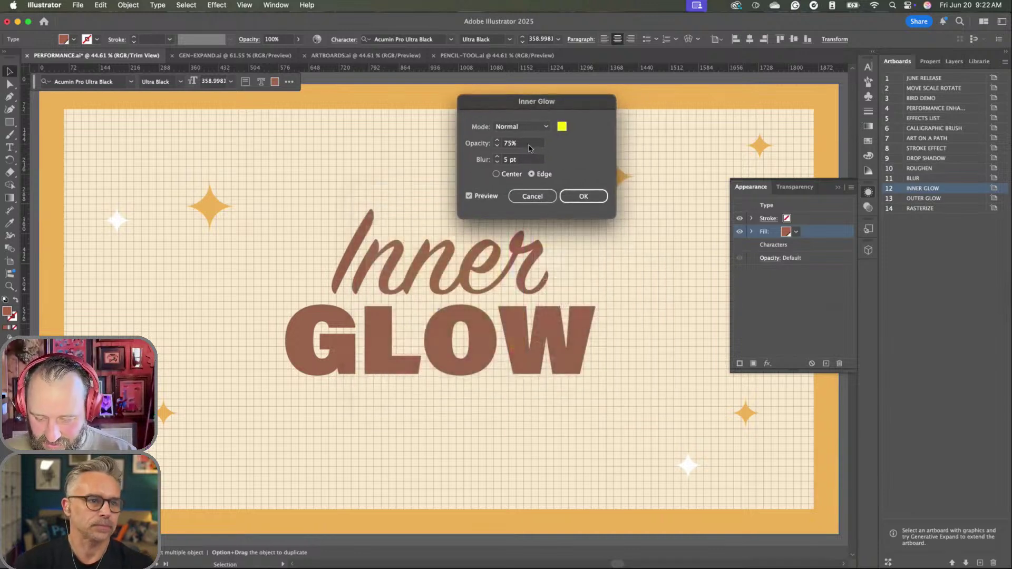
left_click(583, 196)
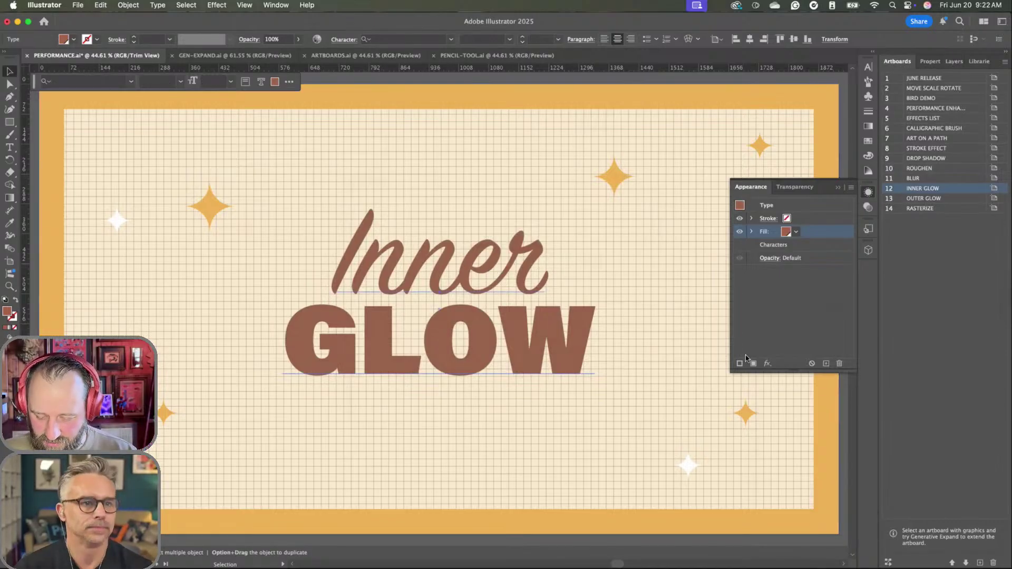
- Add an Inner Glow in Normal mode to the fill of the Inner GLOW title and set its colour to golden yellow FFD400
left_click(767, 363)
mouse_move(790, 400)
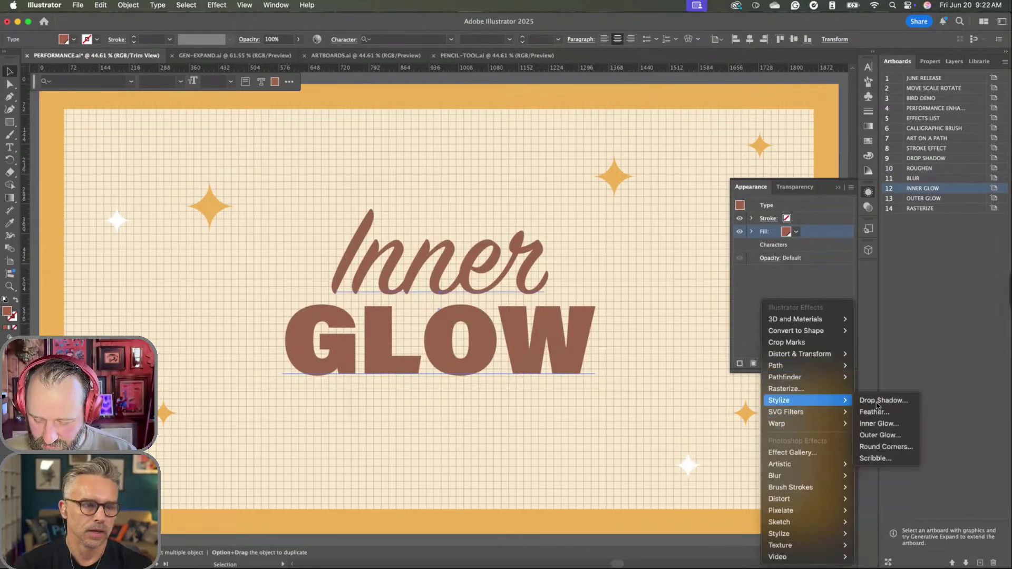
left_click(878, 424)
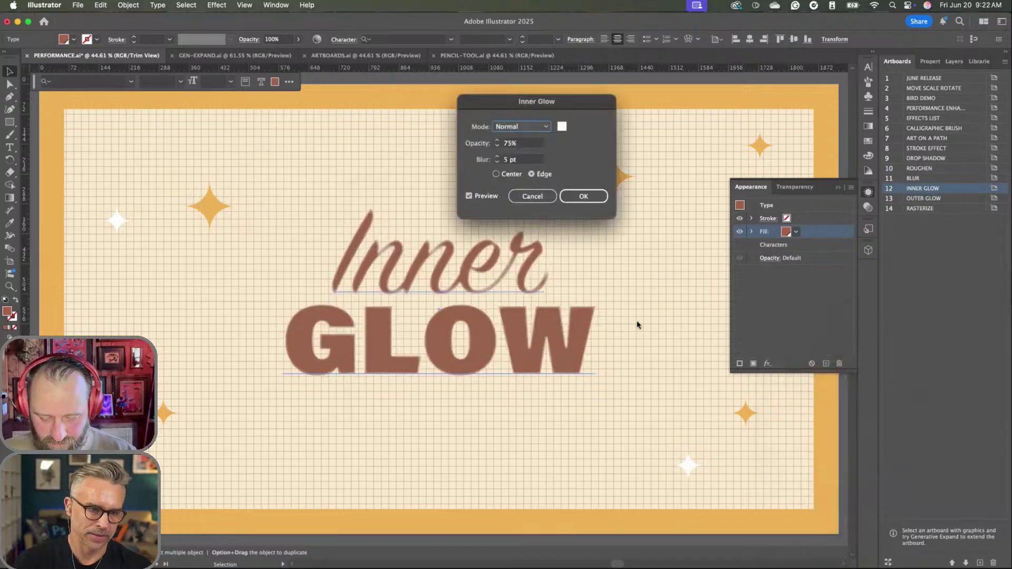
left_click_drag(552, 104, 573, 89)
left_click(582, 110)
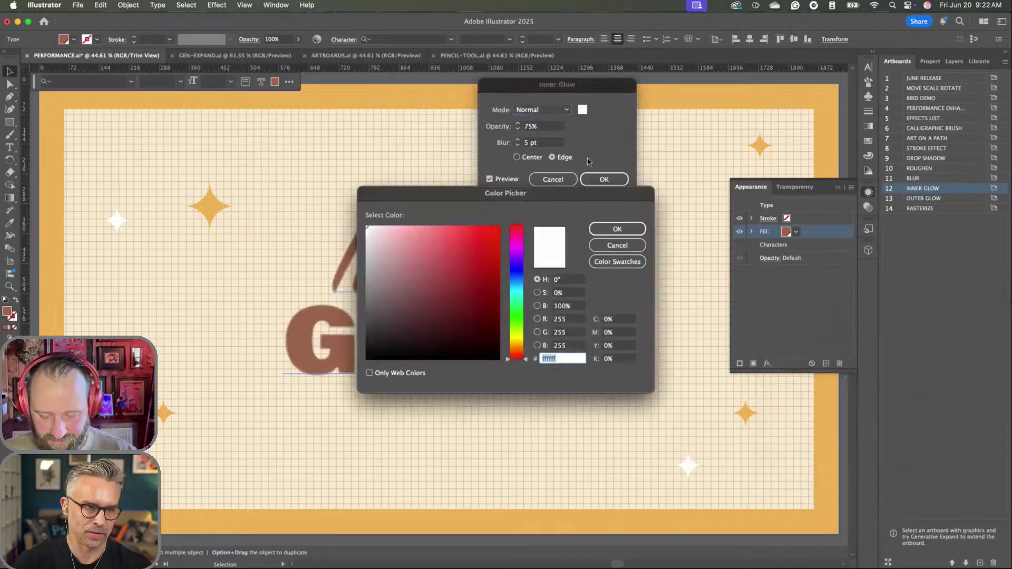
left_click(516, 343)
left_click(494, 258)
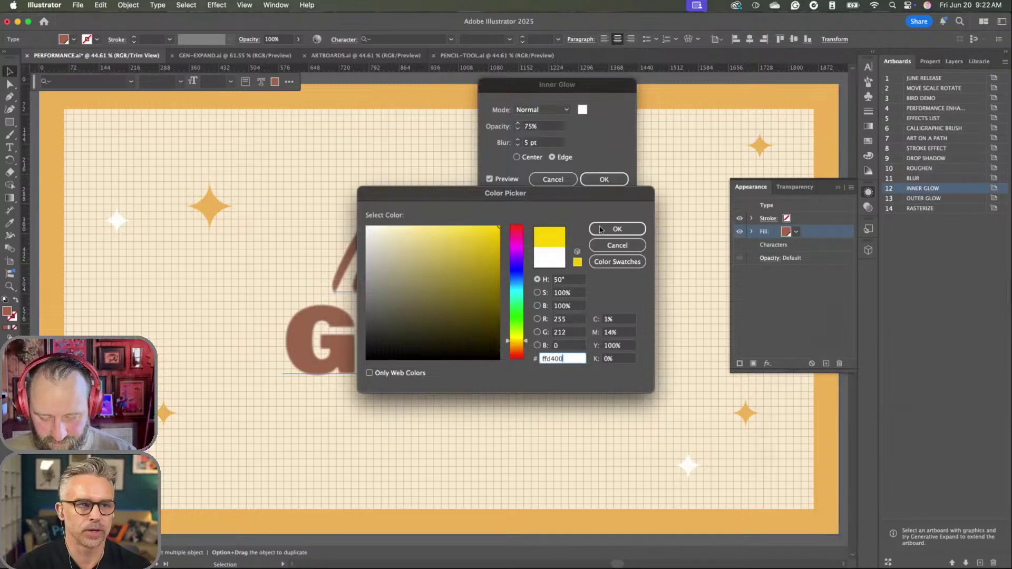
left_click(611, 228)
left_click(604, 181)
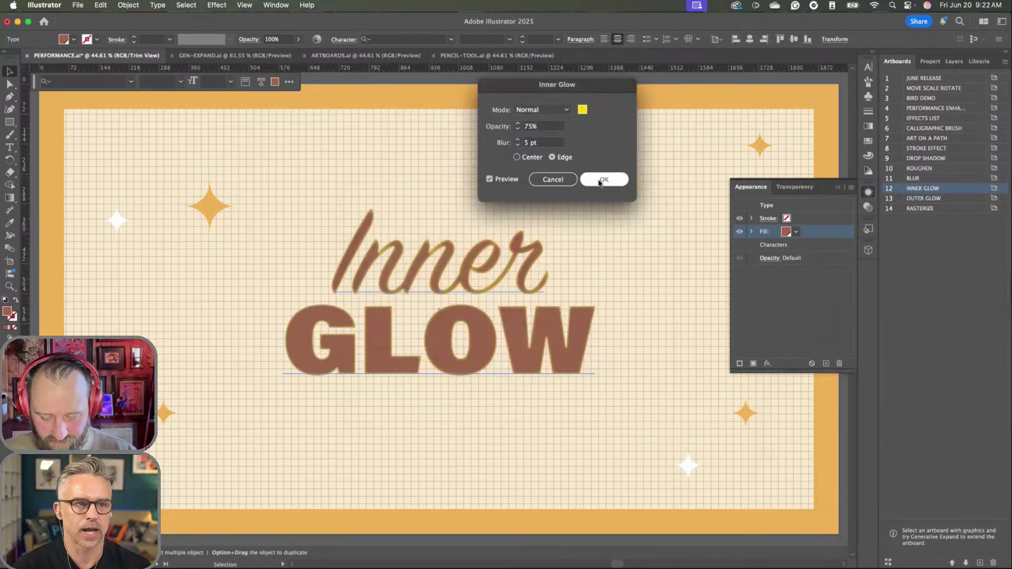
- Increase the Inner Glow's blur to 14 pt and apply the effect to the title
left_click(554, 127)
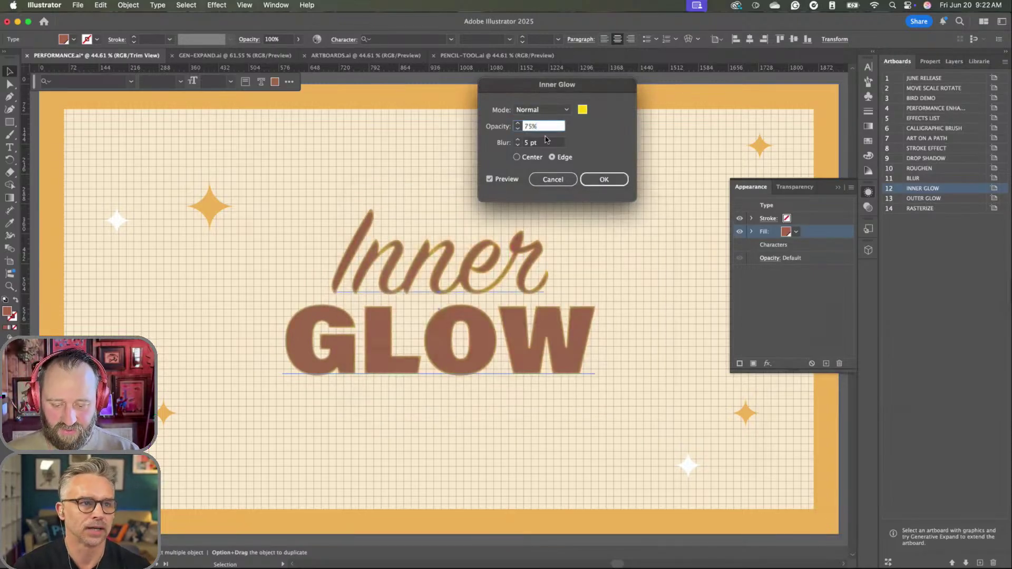
left_click(546, 143)
key("Up")
key("Up")
key("Up")
key("Up")
key("Up")
key("Up")
key("Up")
key("Up")
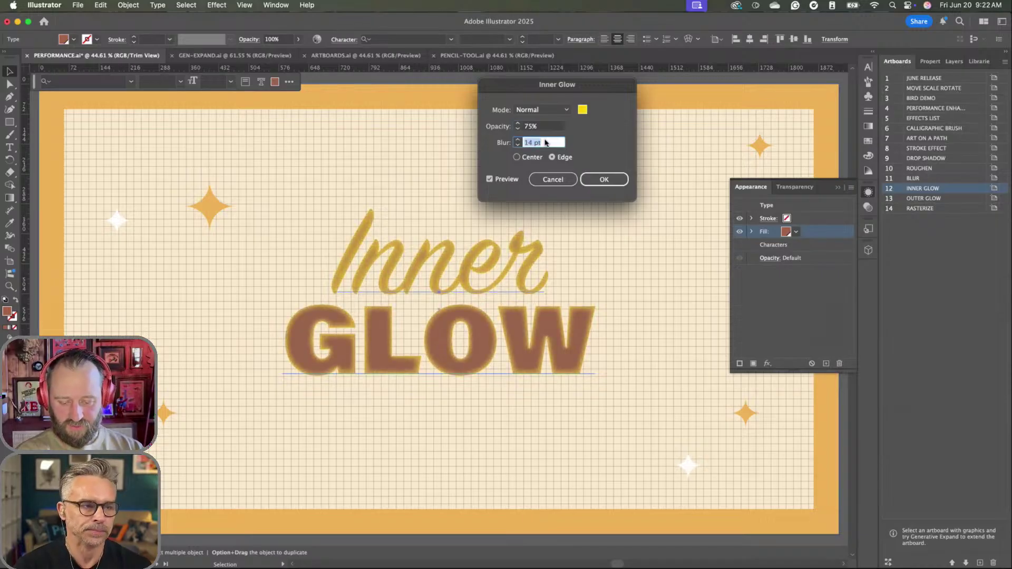
key("Return")
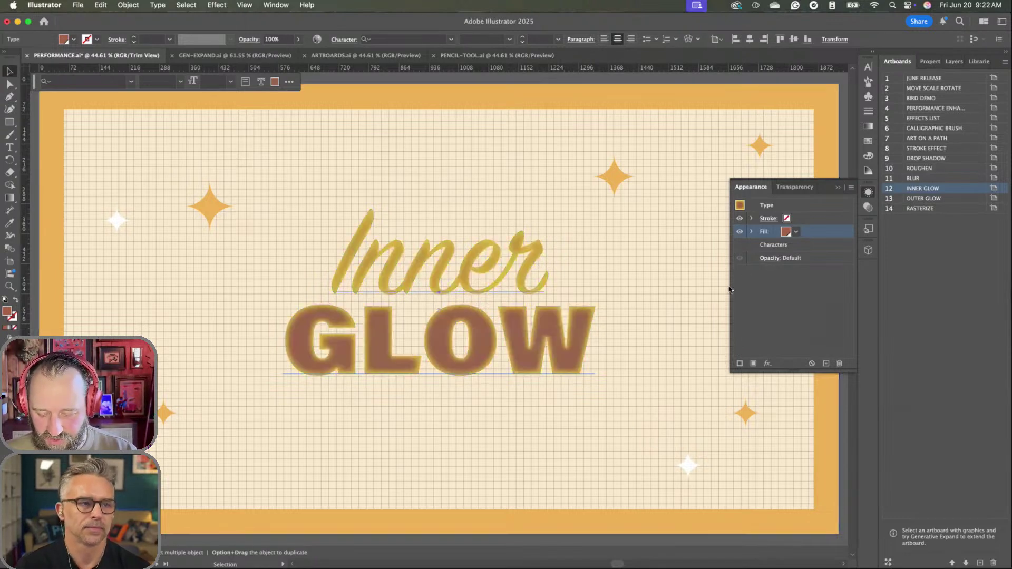
- Duplicate the Inner Glow on the title's fill and recolour the lower copy to orange-red FF4800
left_click(752, 233)
left_click(788, 245)
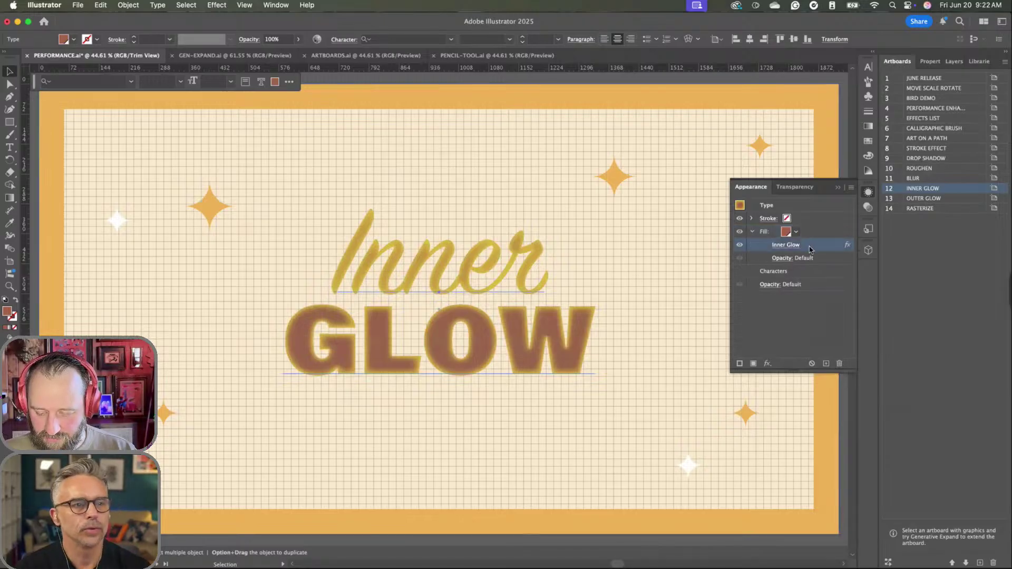
left_click(825, 363)
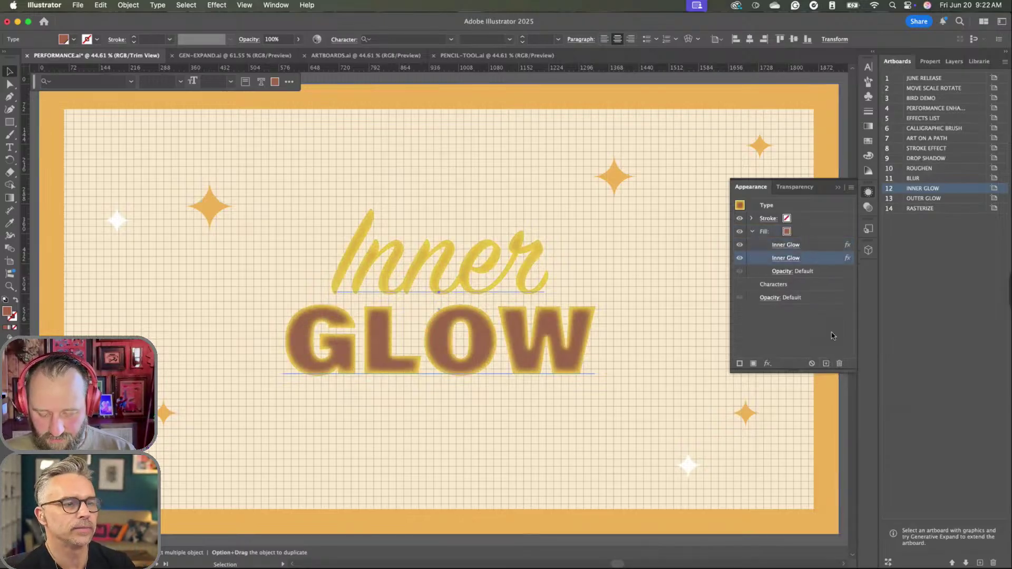
left_click(786, 259)
left_click(582, 110)
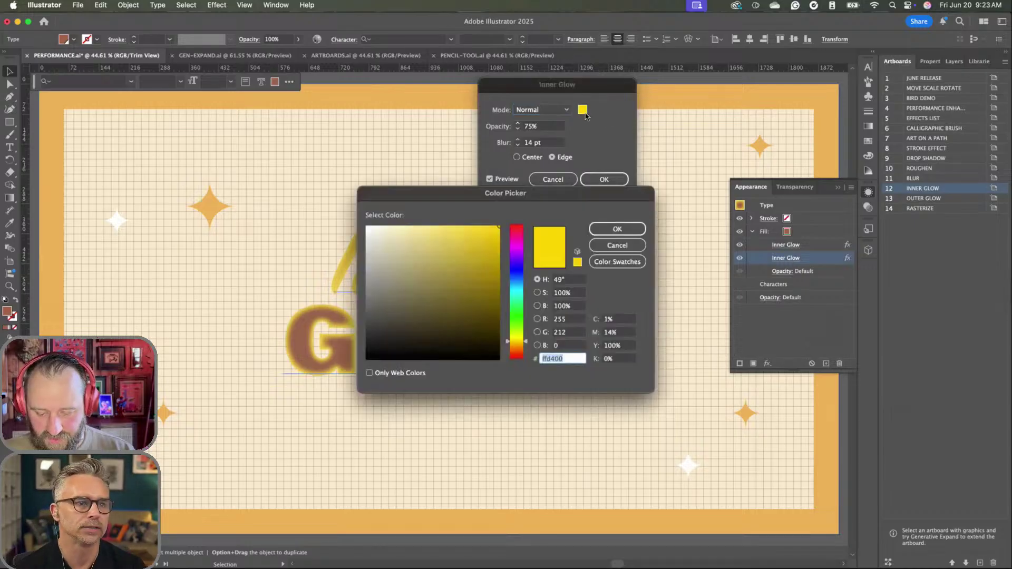
left_click(516, 353)
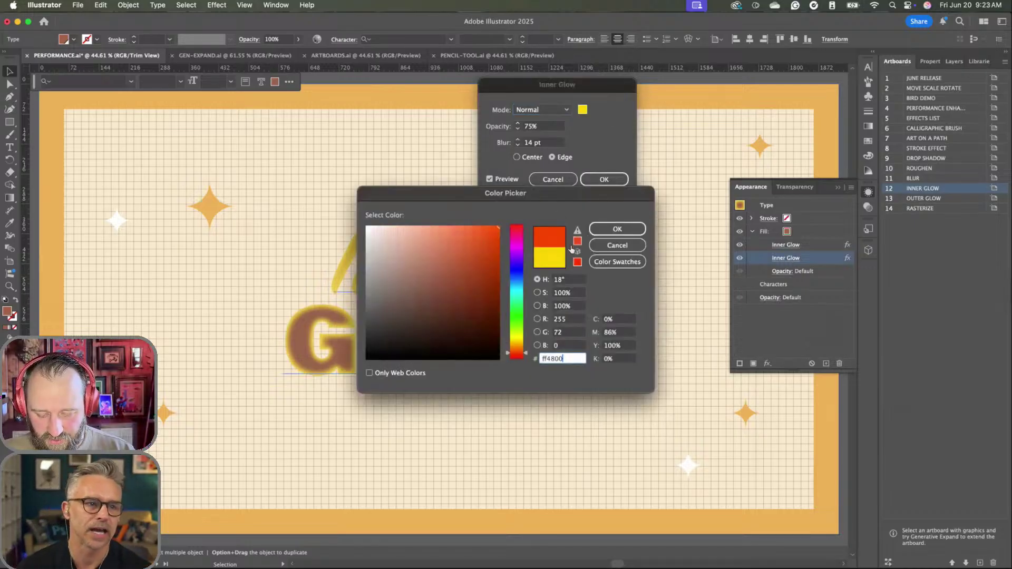
left_click(593, 183)
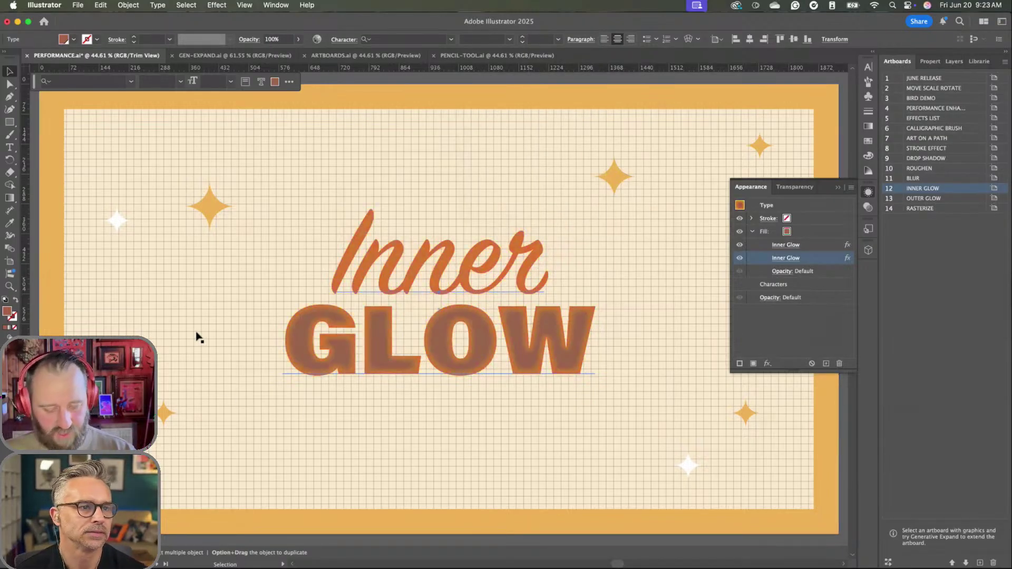
- Try moving the Inner GLOW title across its artboard and undo the move
left_click_drag(367, 347, 403, 309)
key("super+z")
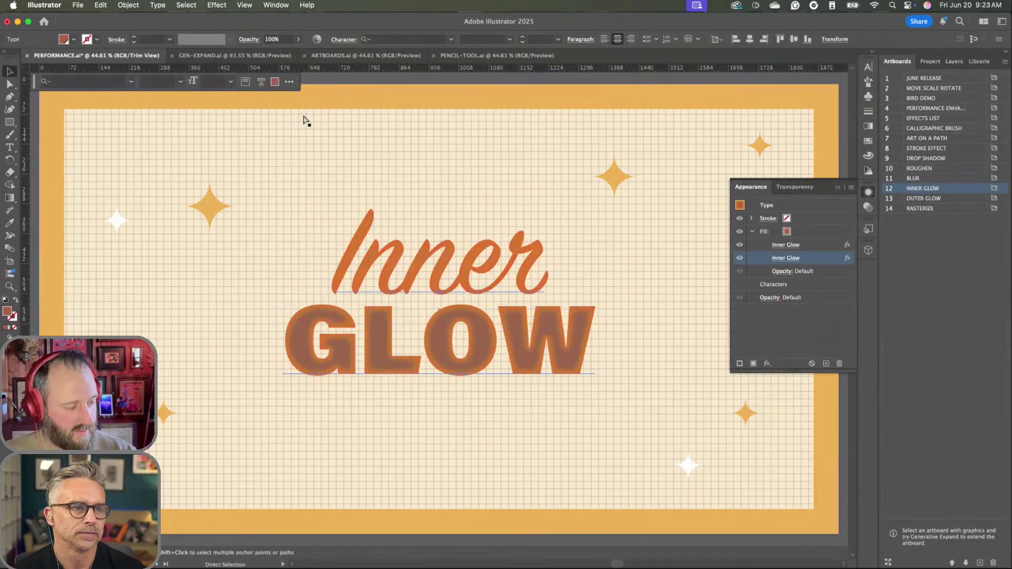
key("v")
left_click_drag(426, 252, 452, 262)
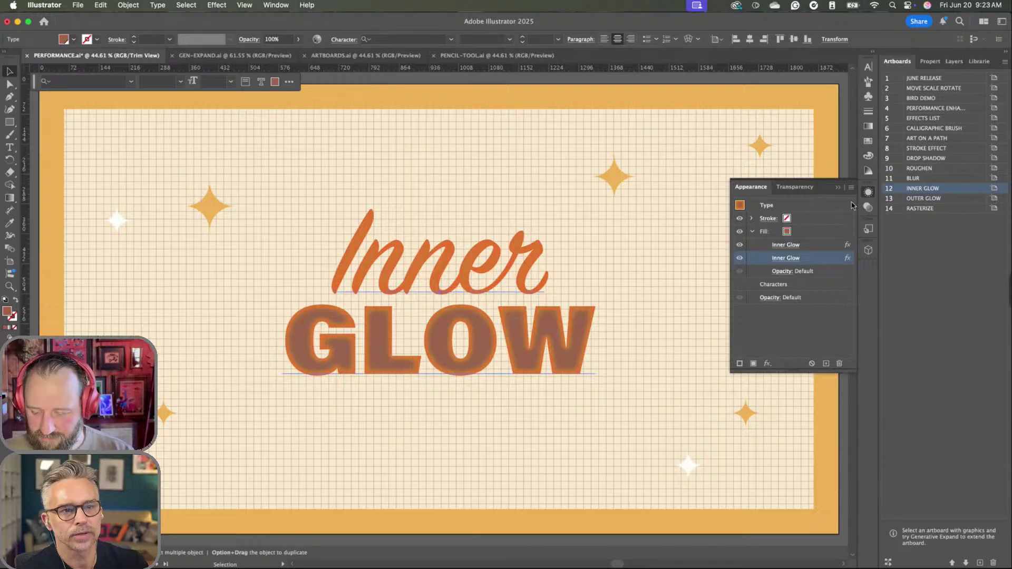
- Go to the OUTER GLOW artboard and open a new Outer Glow effect for its title
double_click(887, 200)
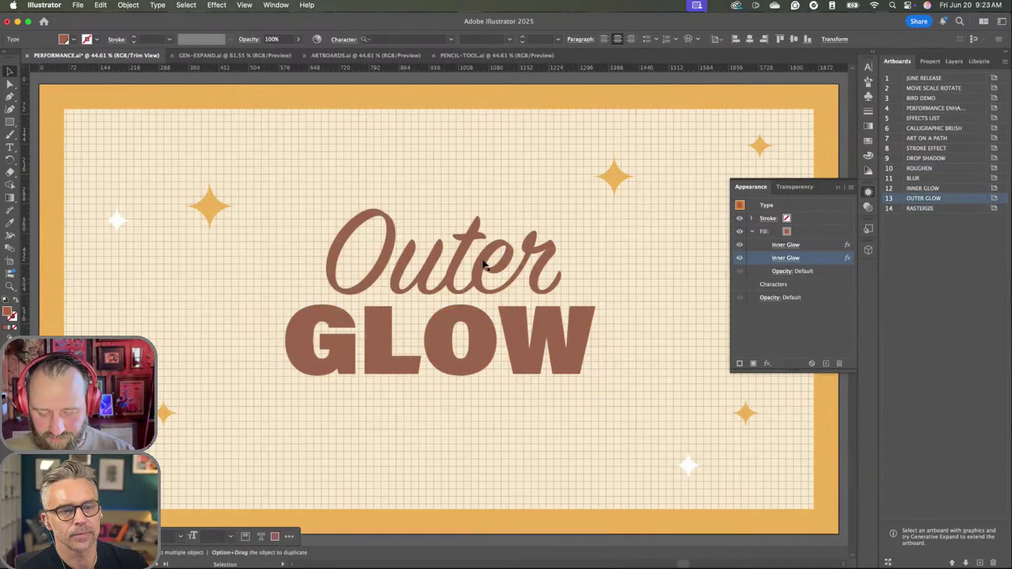
left_click(767, 363)
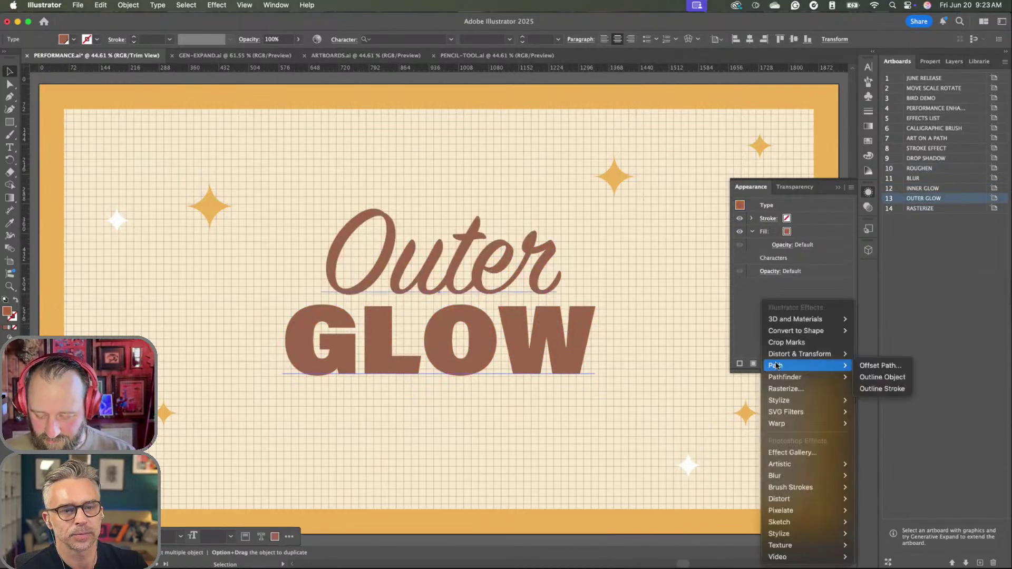
mouse_move(795, 406)
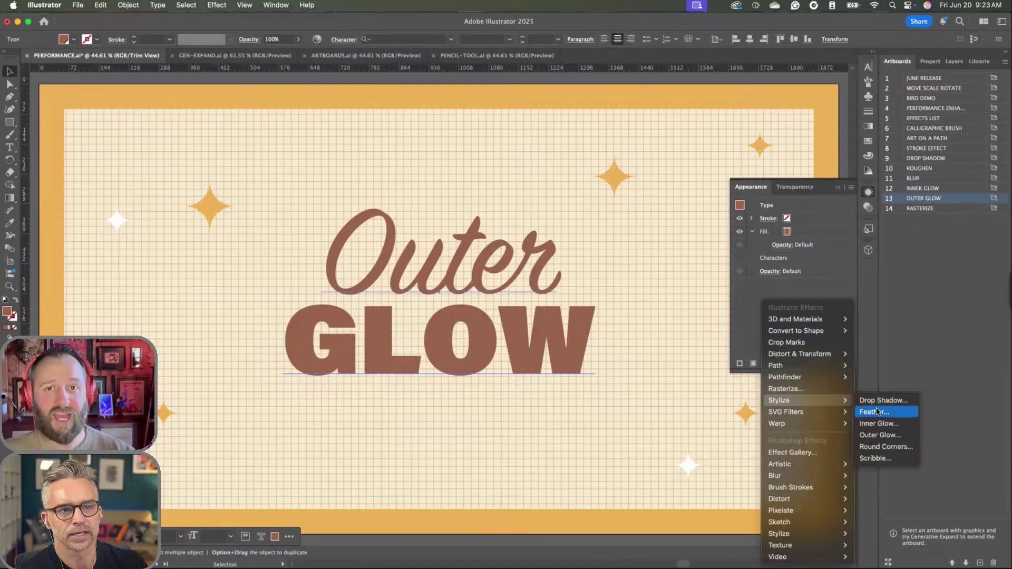
left_click(879, 434)
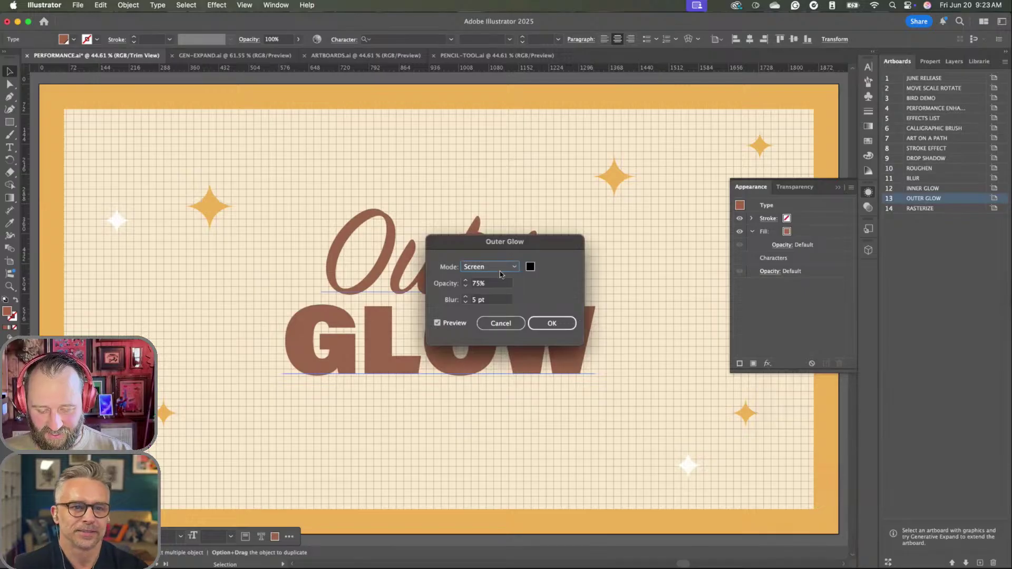
- Set the Outer Glow mode to Normal and apply the black glow at 75% opacity with a 5 pt blur
left_click(500, 269)
left_click(530, 267)
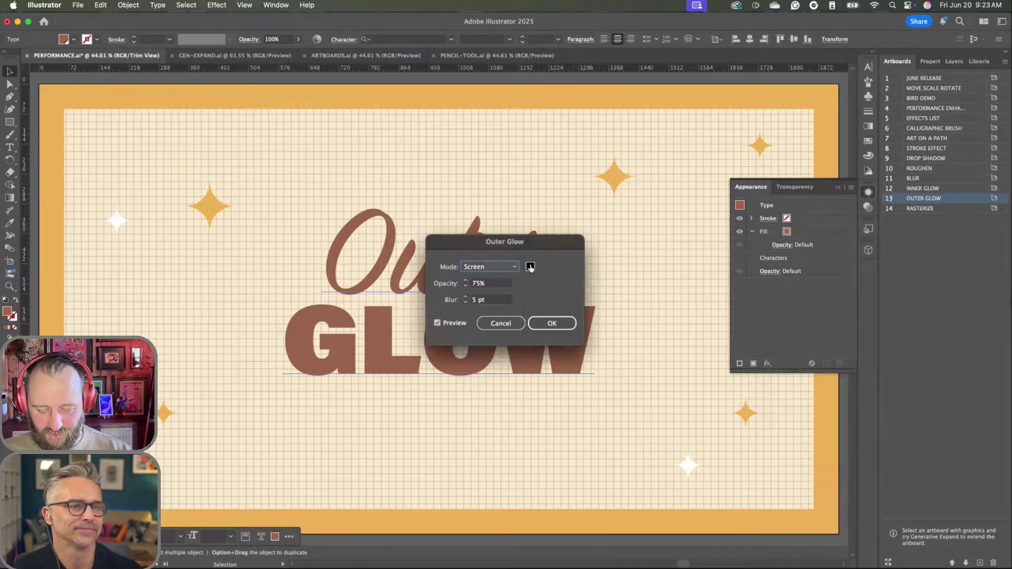
left_click(531, 267)
left_click(606, 228)
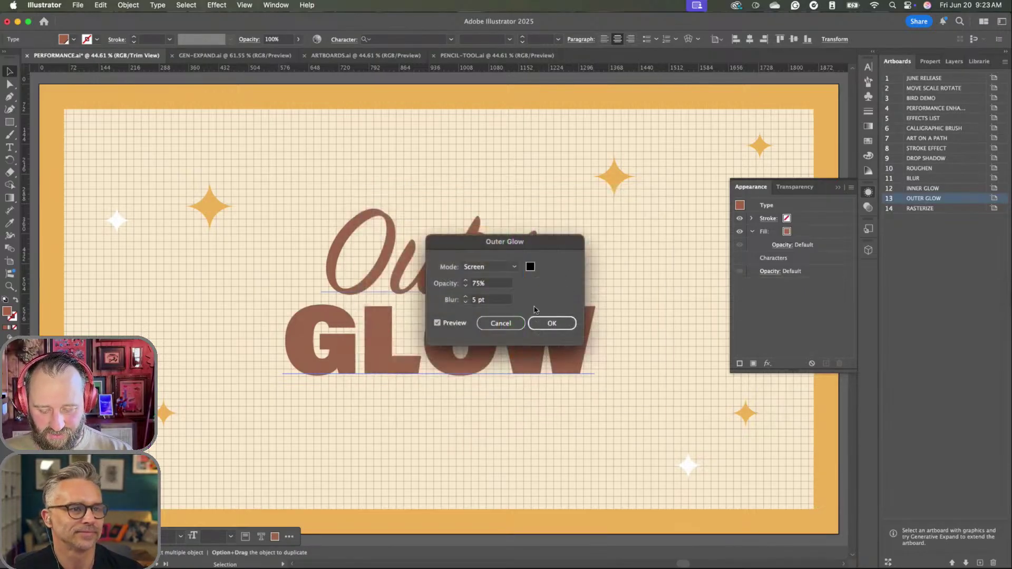
left_click_drag(494, 238, 241, 160)
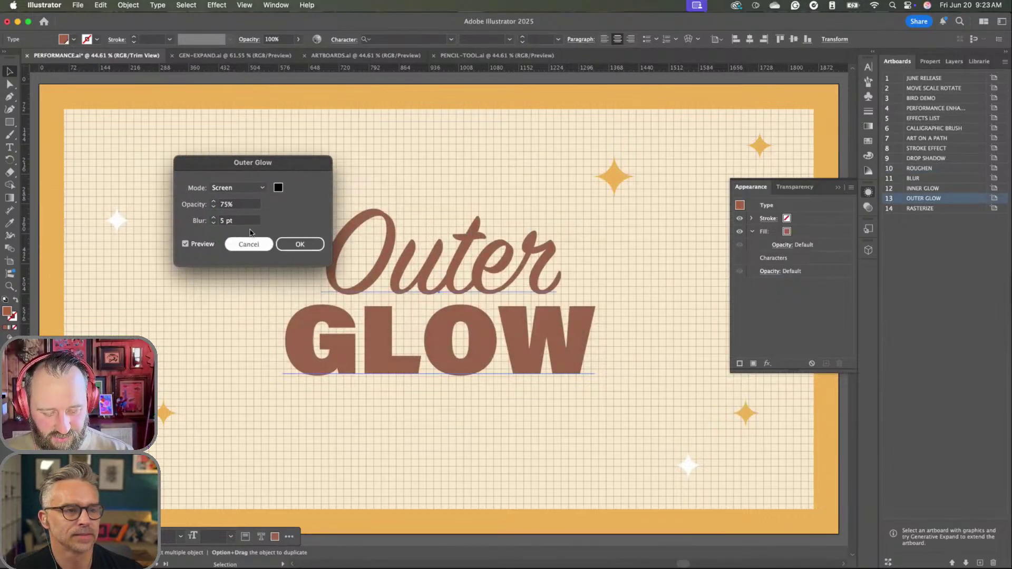
left_click(244, 190)
left_click(244, 199)
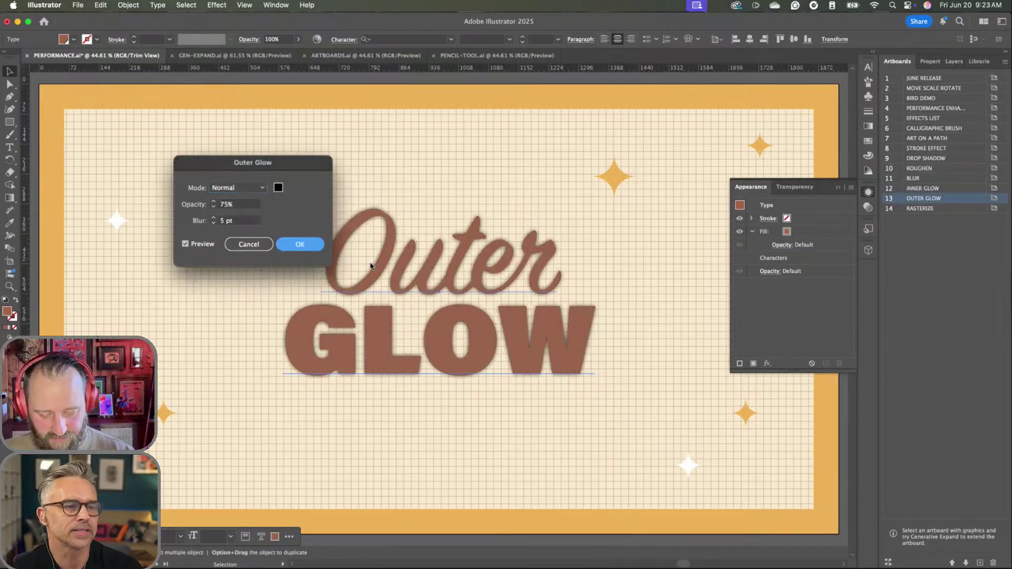
left_click(299, 244)
mouse_move(485, 256)
left_mouse_down()
mouse_move(335, 211)
mouse_move(445, 323)
mouse_move(533, 153)
mouse_move(517, 282)
mouse_move(487, 260)
left_mouse_up()
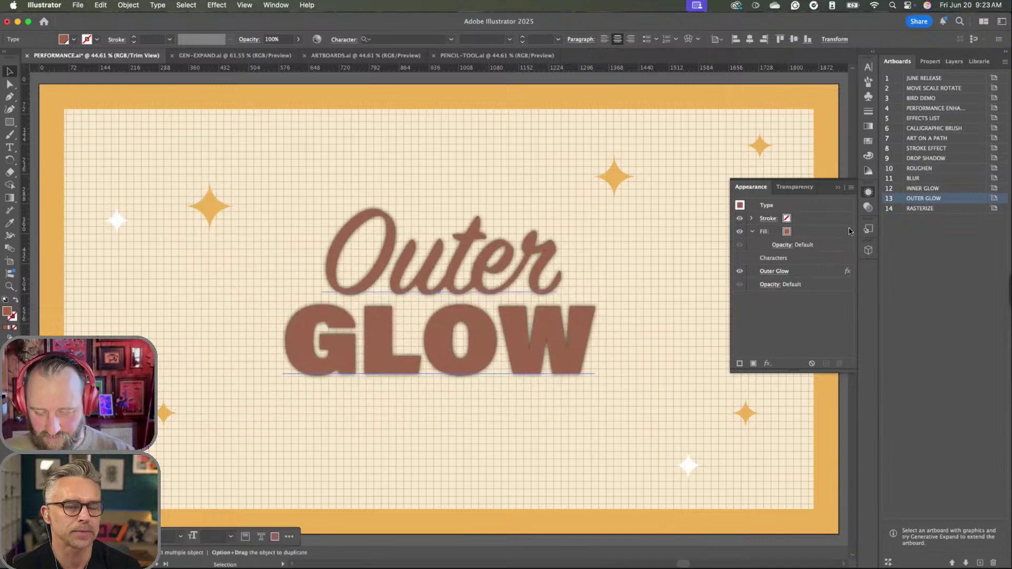
- Select the title on the RASTERIZE artboard and open a live Rasterize effect for it
left_click(890, 210)
left_click(382, 314)
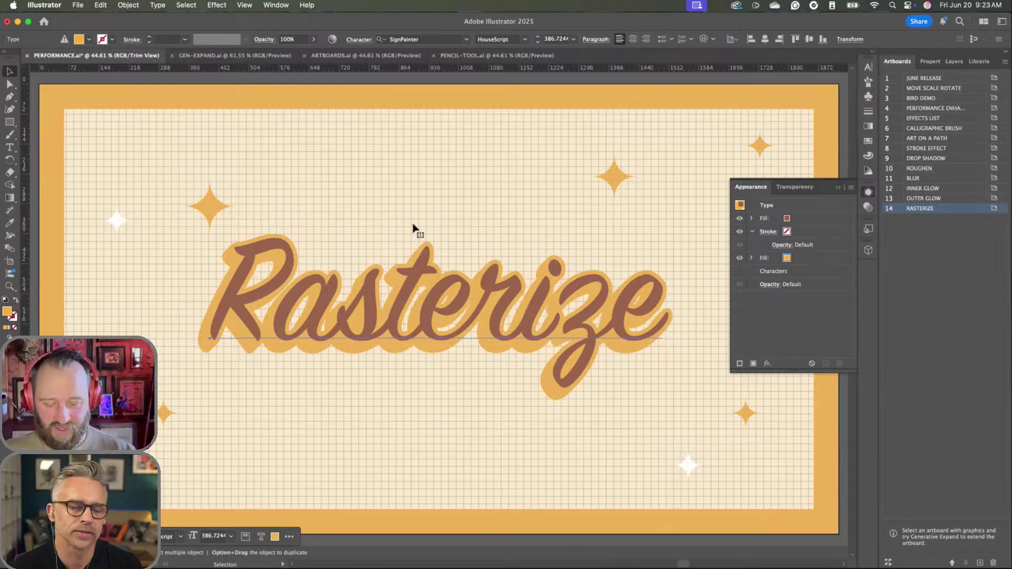
left_click(752, 231)
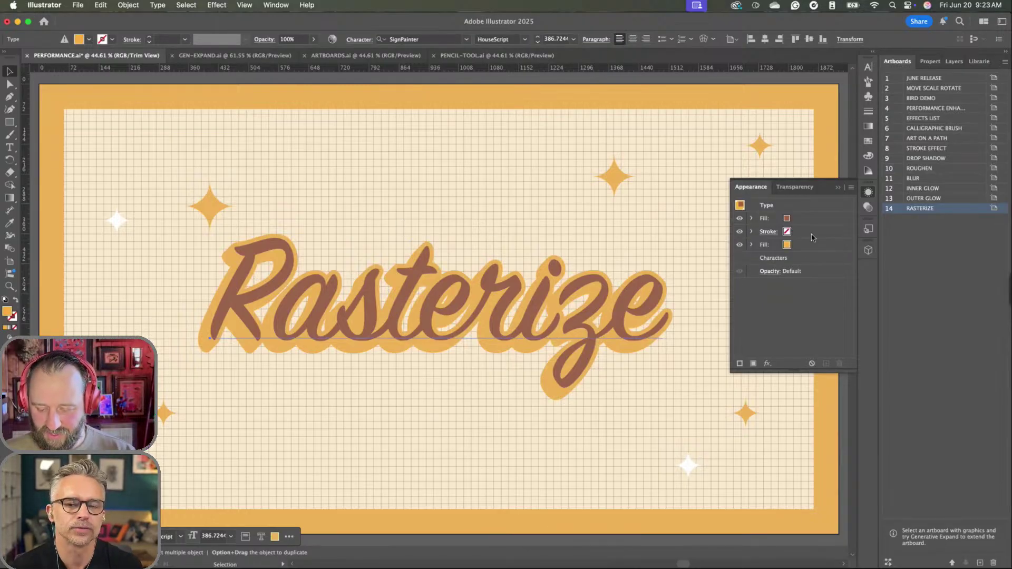
left_click(780, 307)
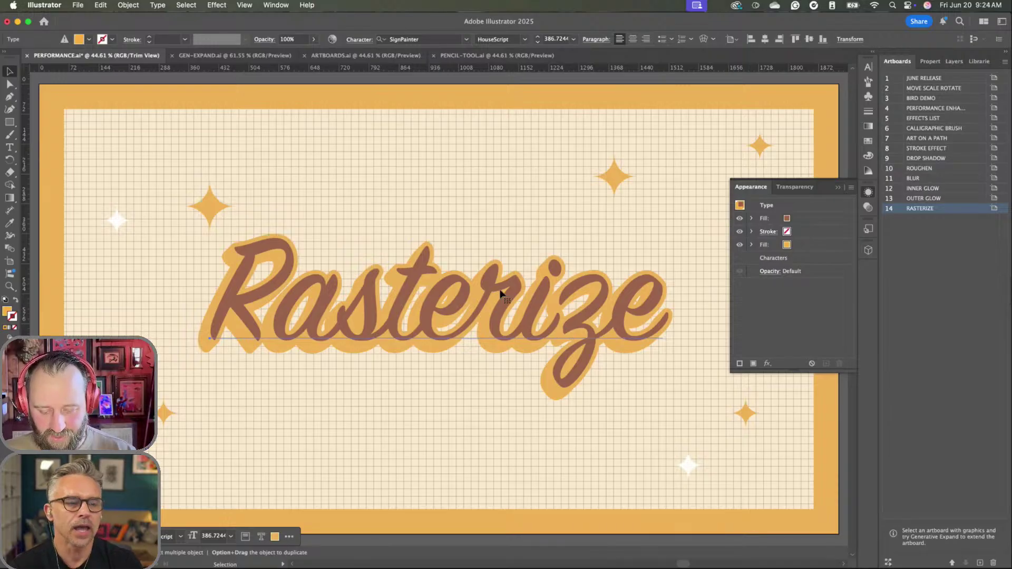
scroll(501, 293, "up", 5)
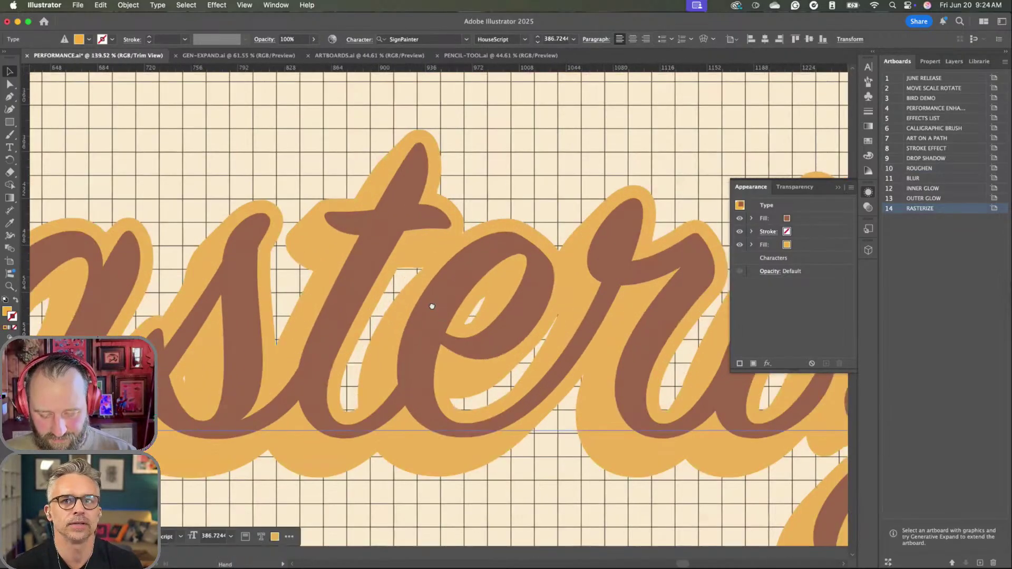
scroll(432, 306, "up", 6)
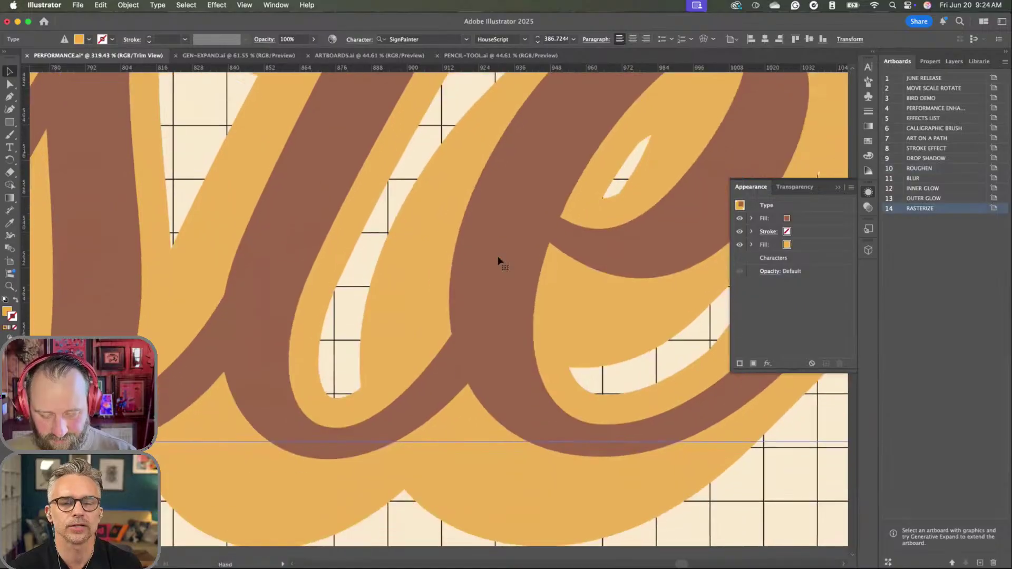
scroll(498, 261, "down", 2)
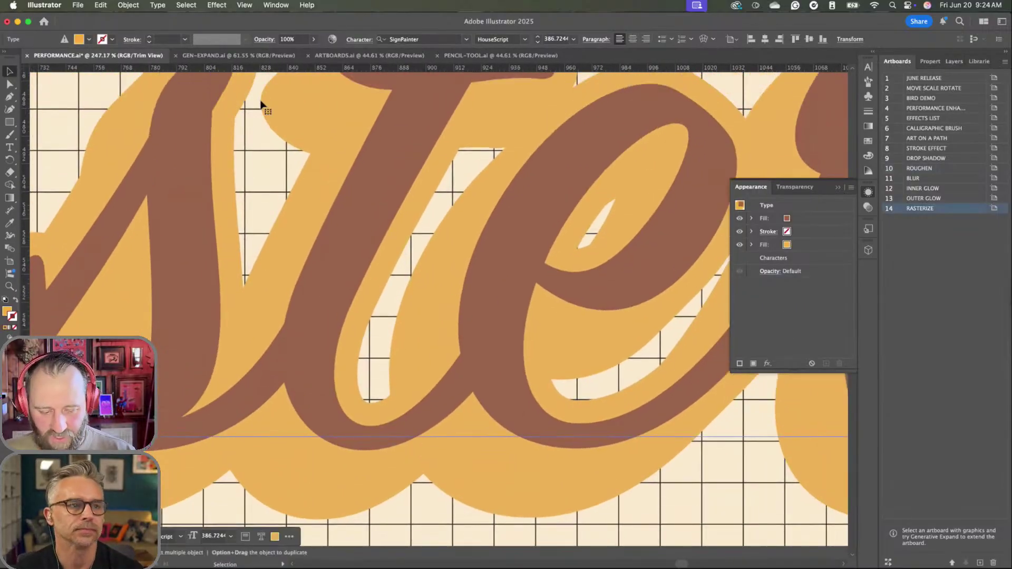
left_click(767, 364)
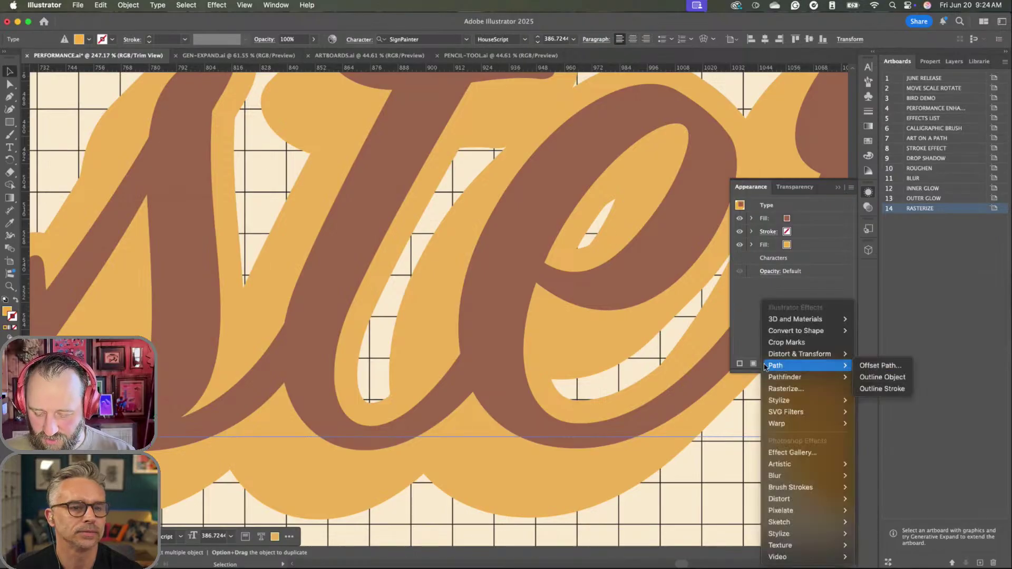
left_click(783, 390)
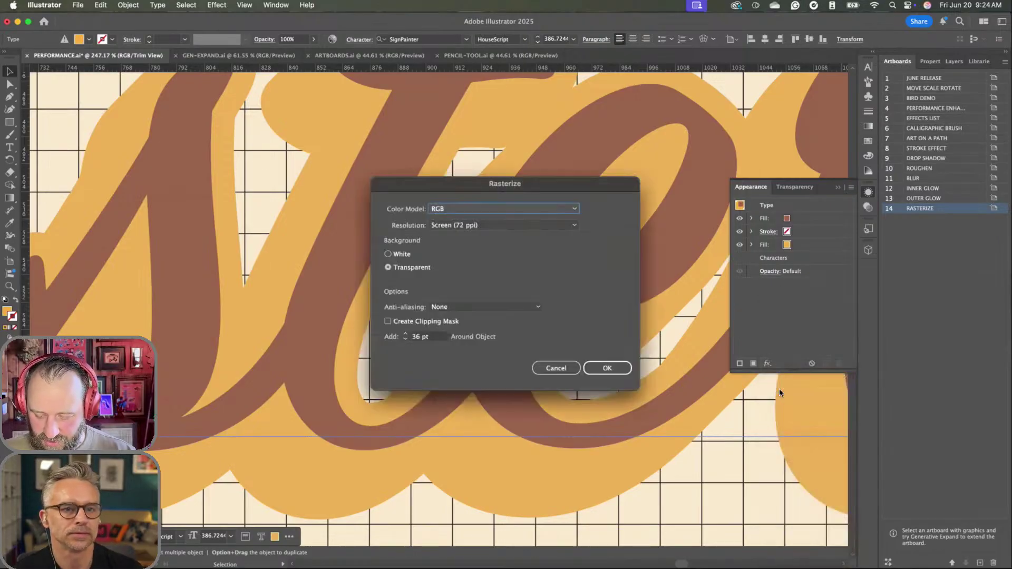
- Apply the Rasterize effect in RGB at High (300 ppi) with a transparent background and Art Optimized (Supersampling) anti-aliasing
left_click_drag(421, 187, 130, 167)
left_click(169, 188)
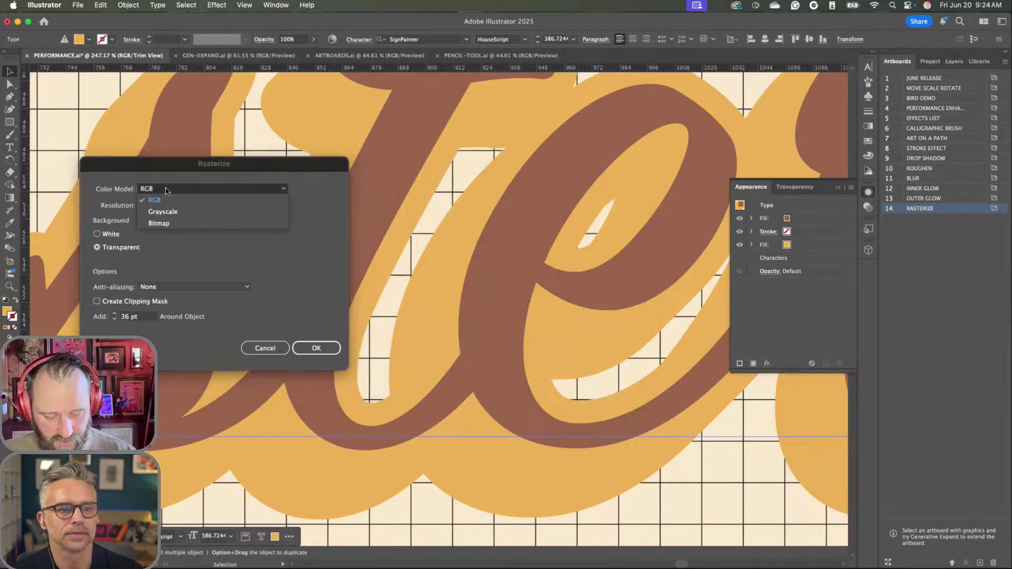
left_click(174, 184)
left_click(147, 210)
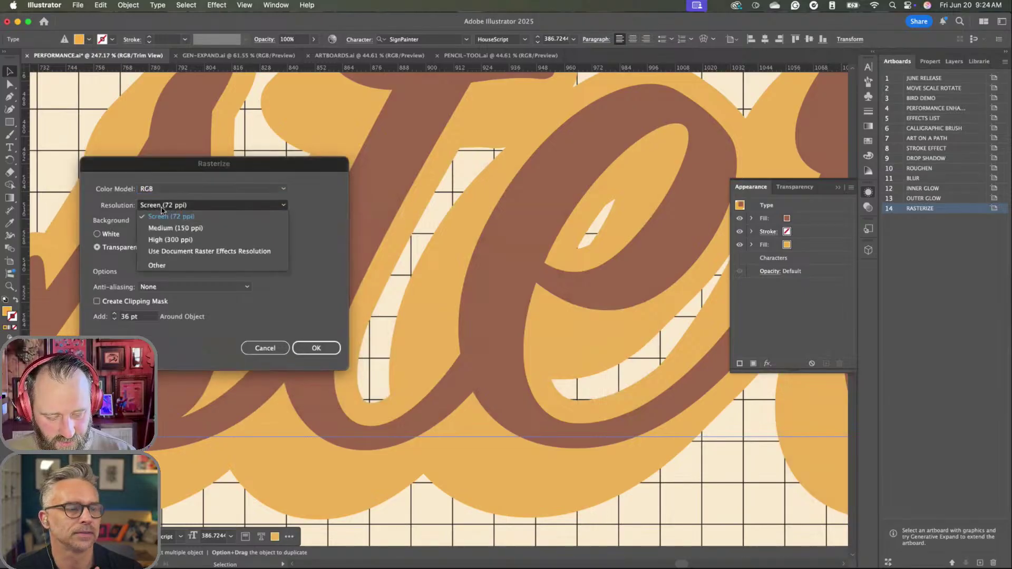
left_click(173, 239)
left_click(153, 288)
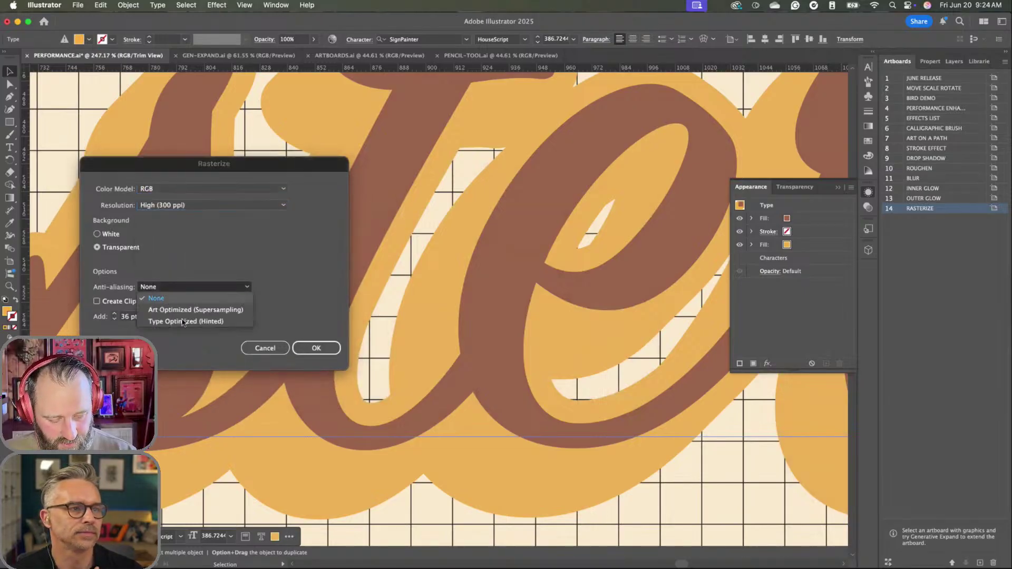
left_click(176, 312)
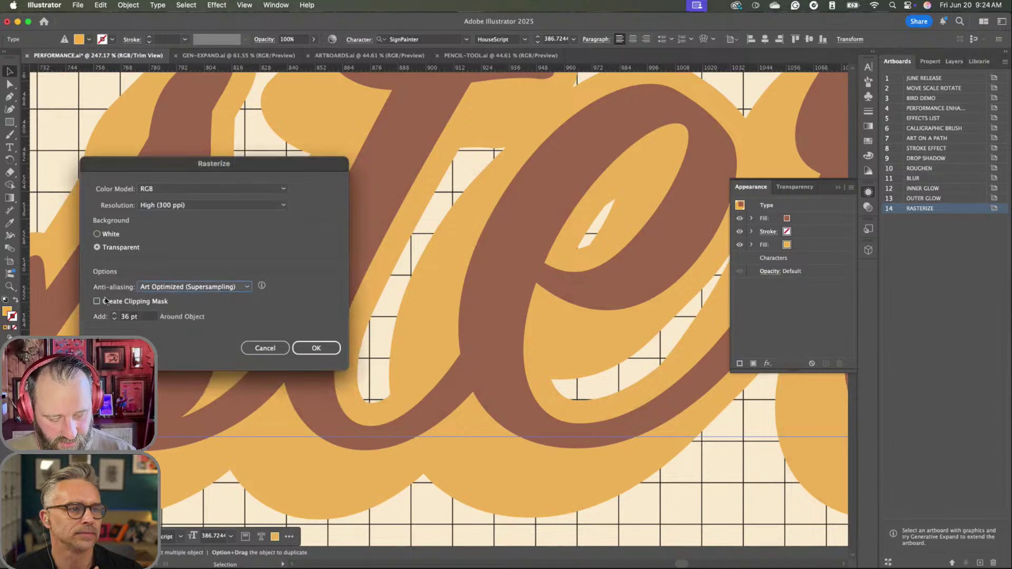
left_click(316, 348)
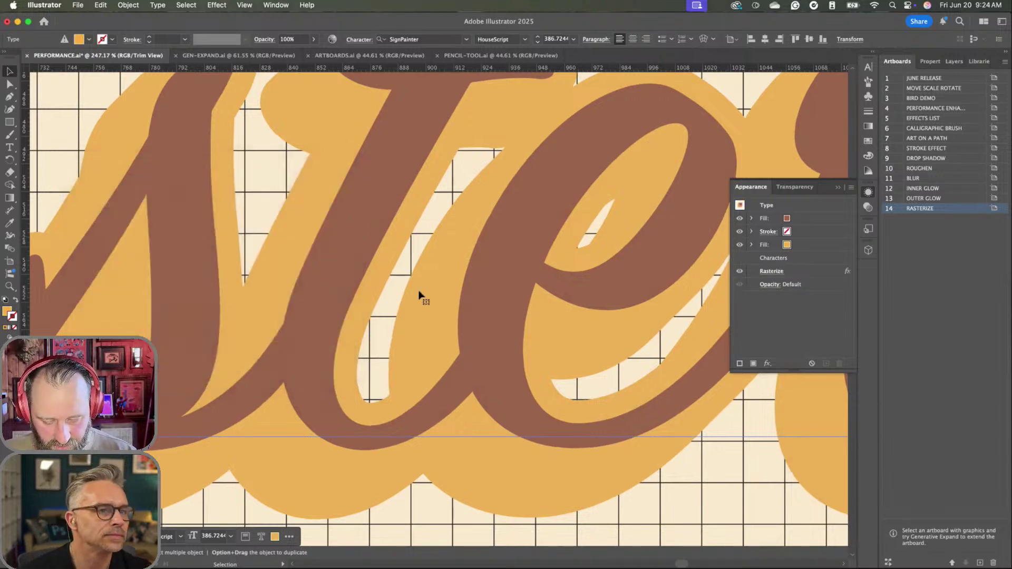
- Compare the Rasterize title's letter edges up close with and without the effect by undoing and redoing it
left_click_drag(420, 296, 562, 267)
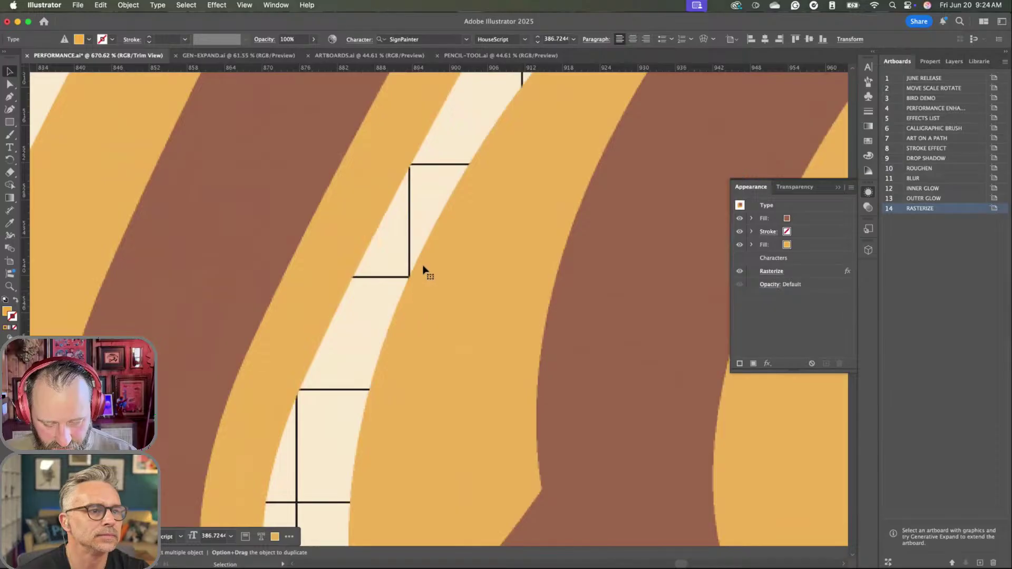
left_click_drag(412, 257, 511, 255)
key("super+z")
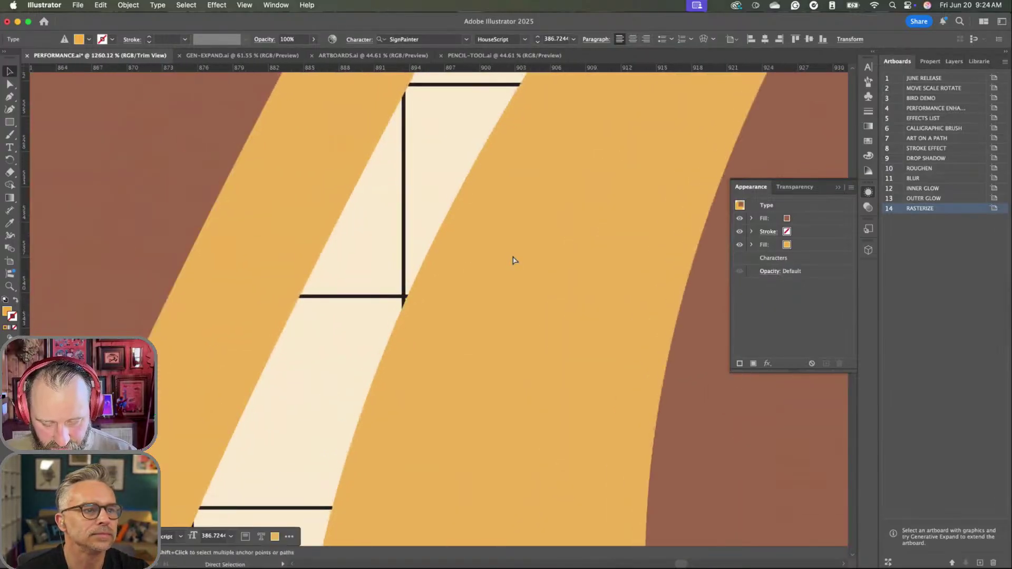
key("shift+super+z")
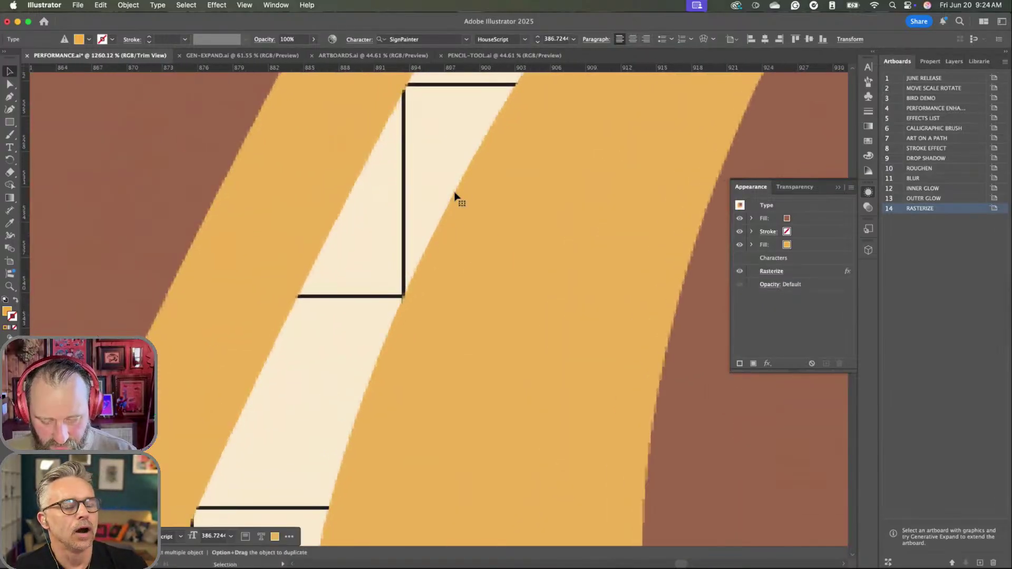
left_click_drag(460, 219, 365, 224)
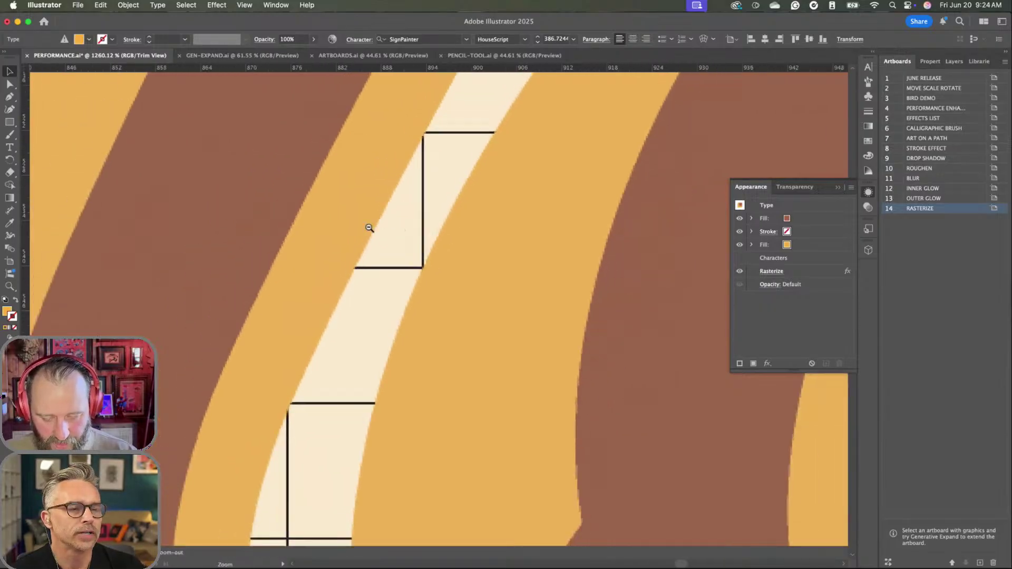
left_click_drag(515, 252, 240, 282)
key("super+0")
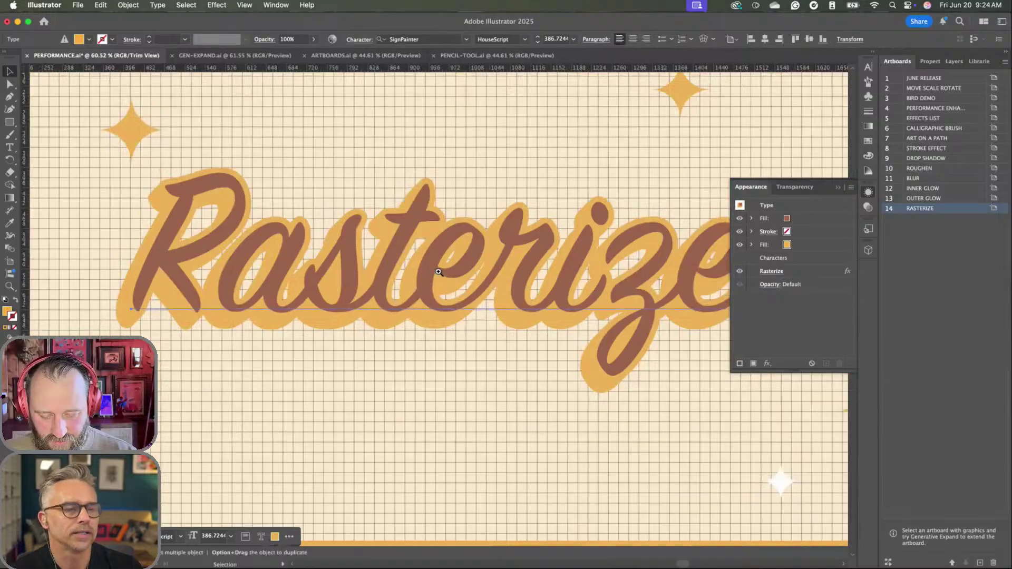
- Examine the pixel edges between the letters at higher magnification, undo and redo the Rasterize effect, and return to the full artboard
left_click_drag(514, 259, 452, 240)
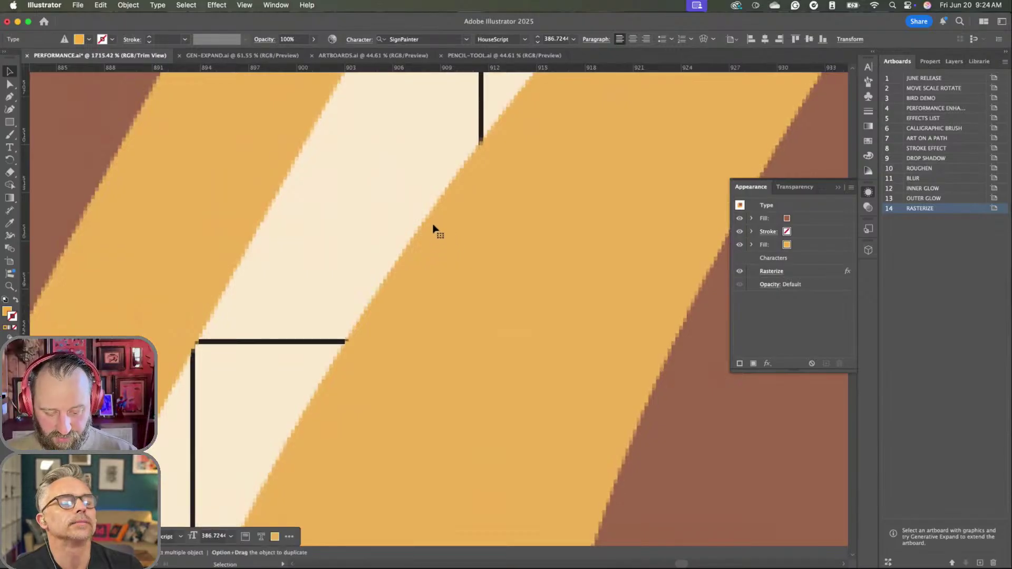
key("super+z")
key("a")
key("super+shift+z")
key("v")
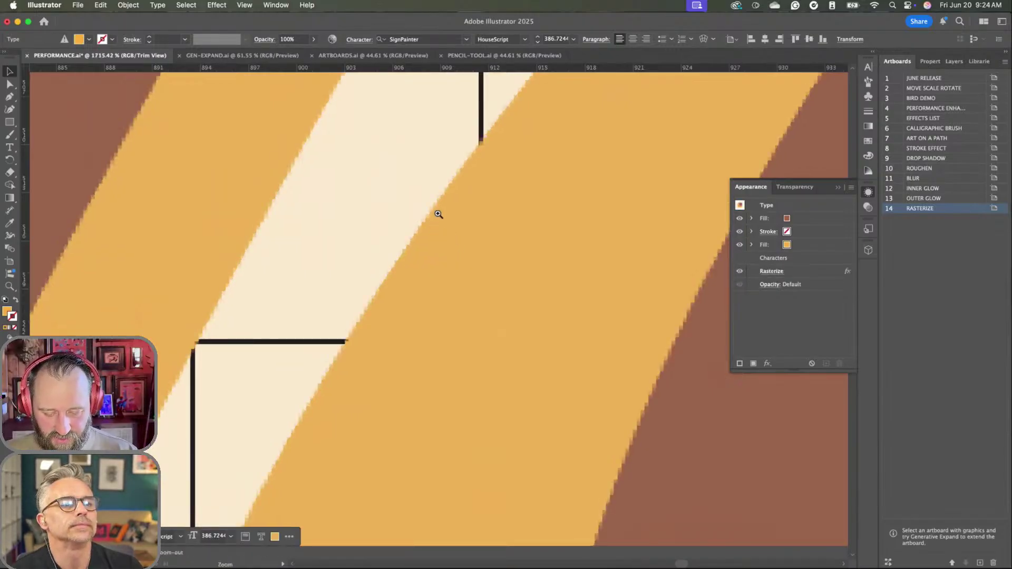
scroll(435, 243, "down", 5)
scroll(441, 233, "down", 6)
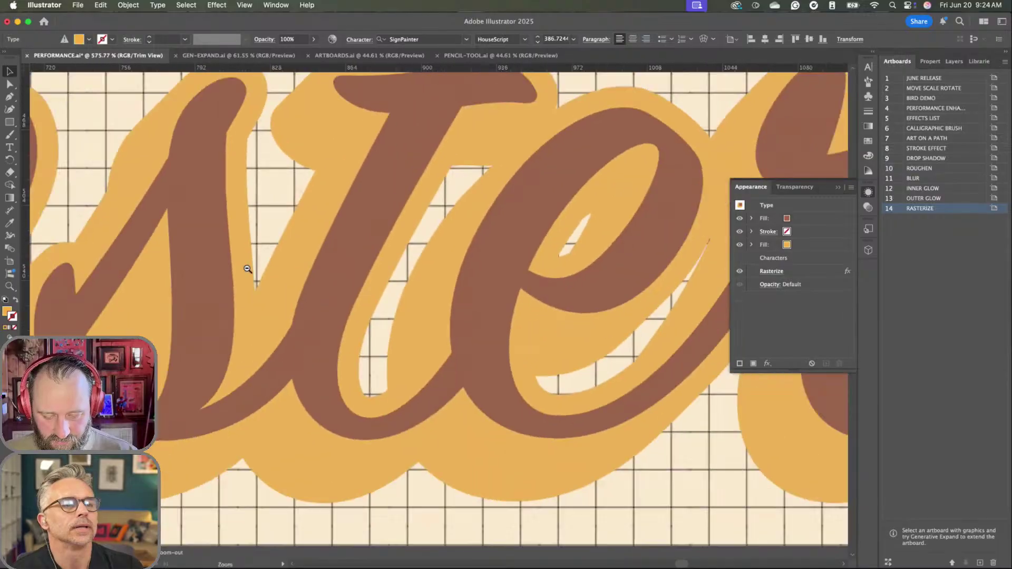
scroll(460, 279, "down", 6)
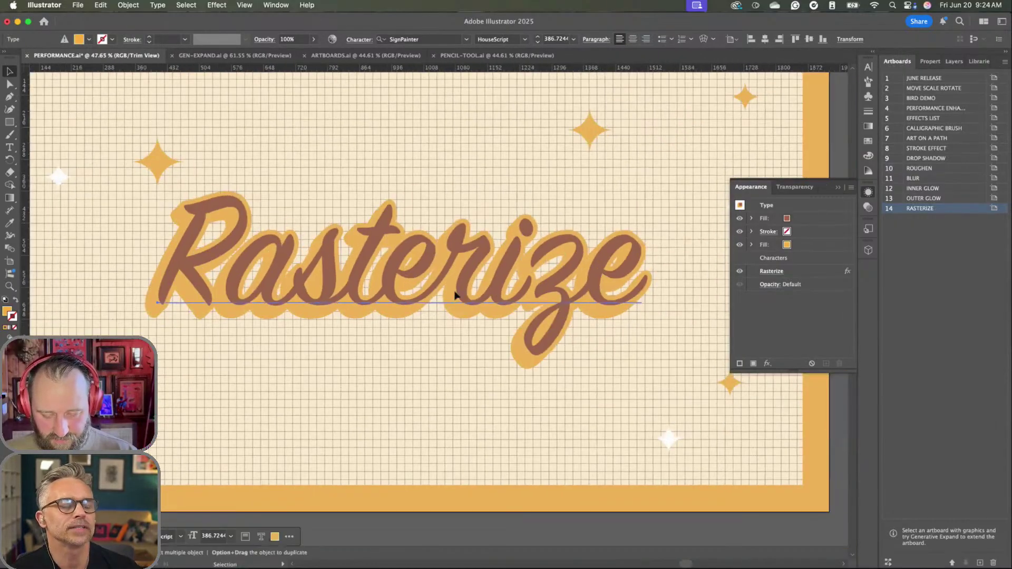
left_click_drag(456, 295, 438, 255)
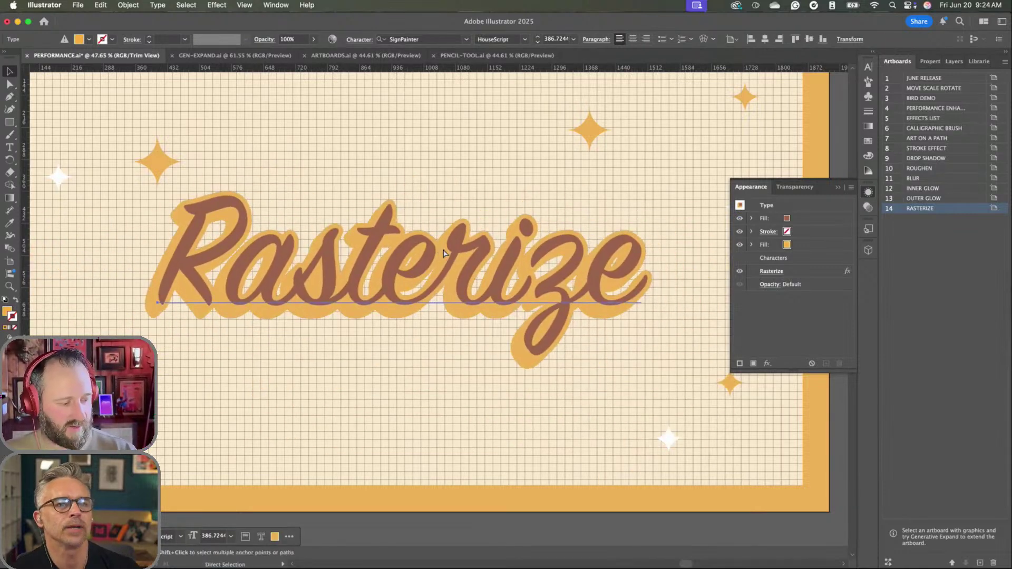
key("super+0")
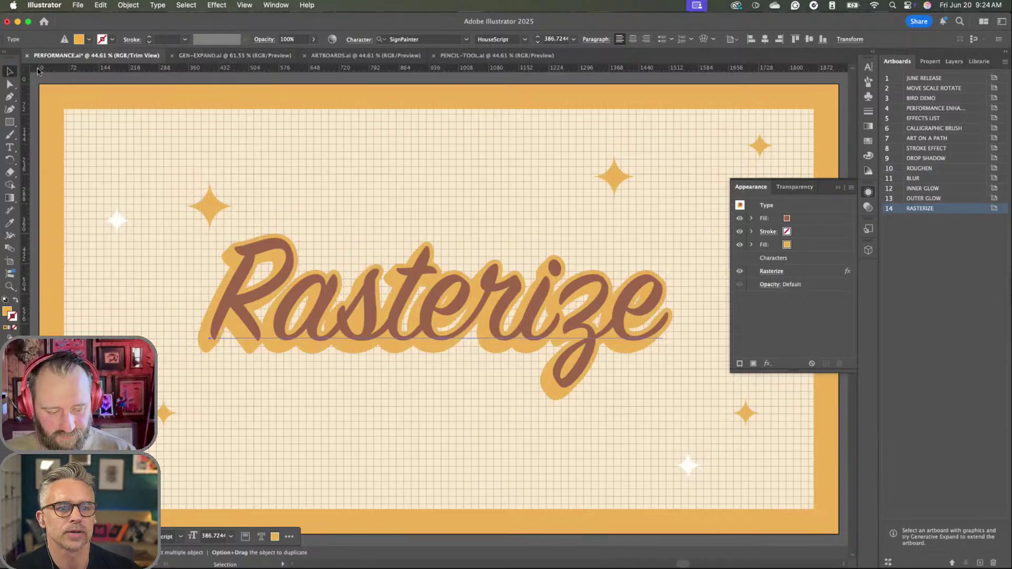
- Switch to the GEN-EXPAND.ai document, show its GEN EXPAND title artboard, and go to the GEN EXP DEMO 1 artboard
left_click(240, 56)
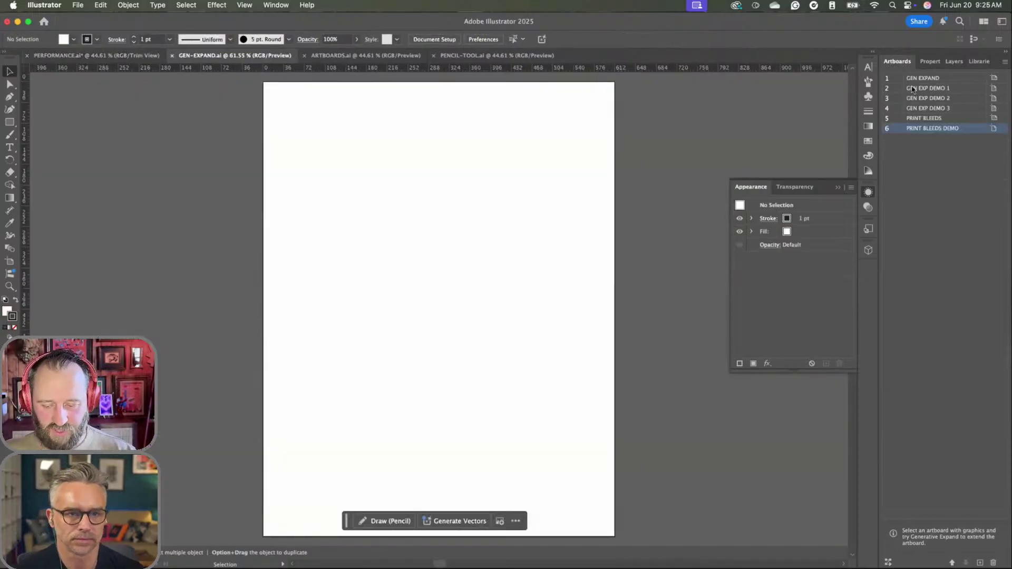
double_click(887, 79)
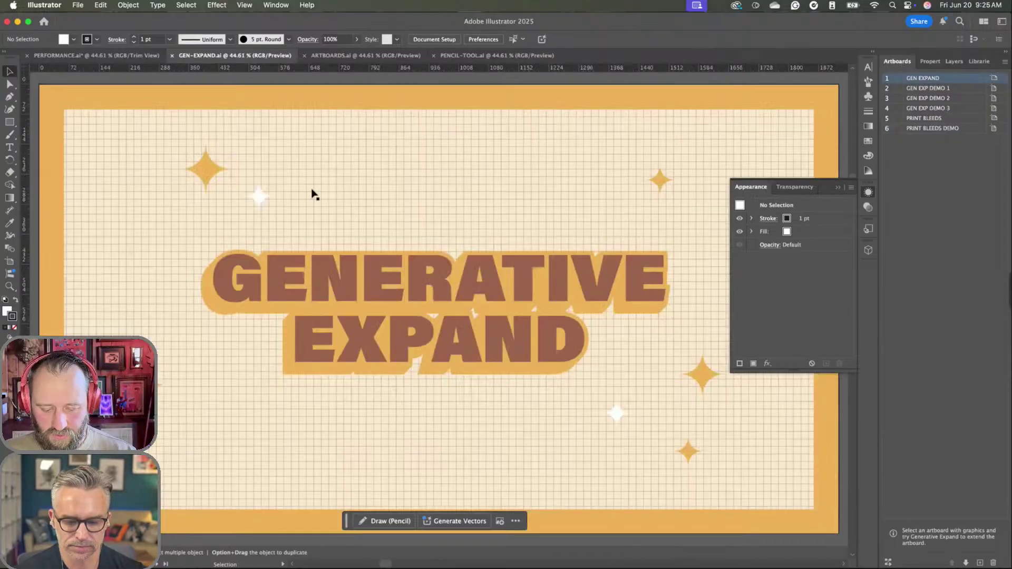
double_click(887, 89)
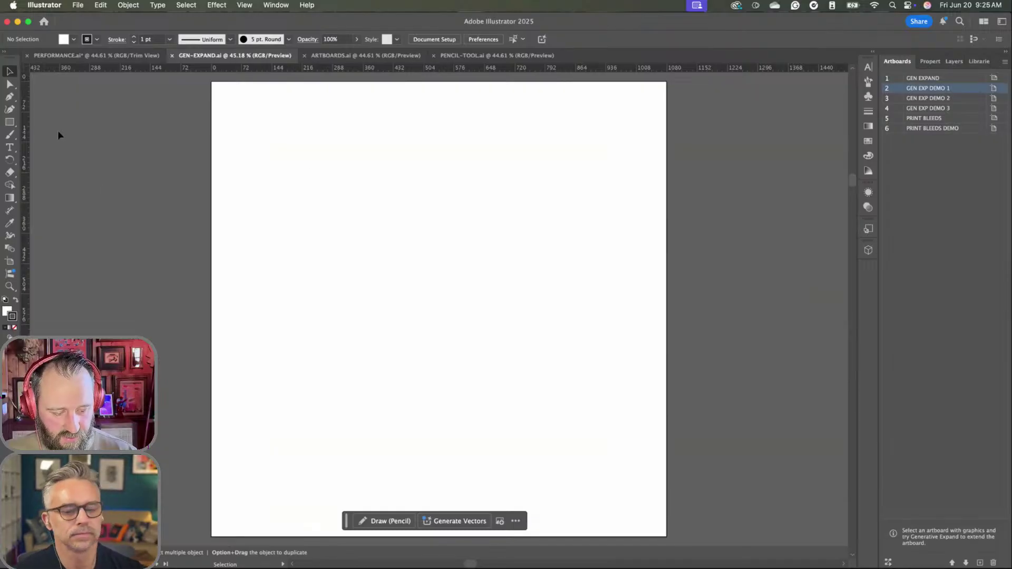
- Draw a white rectangle about 1078.75 pt square covering the whole GEN EXP DEMO 1 artboard
left_click(10, 122)
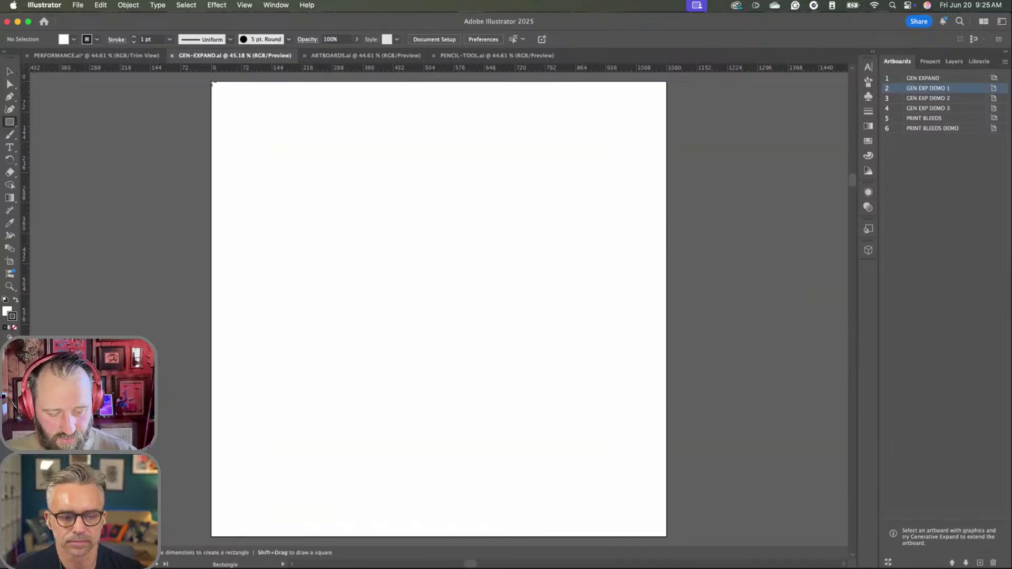
left_click_drag(213, 83, 667, 536)
key("v")
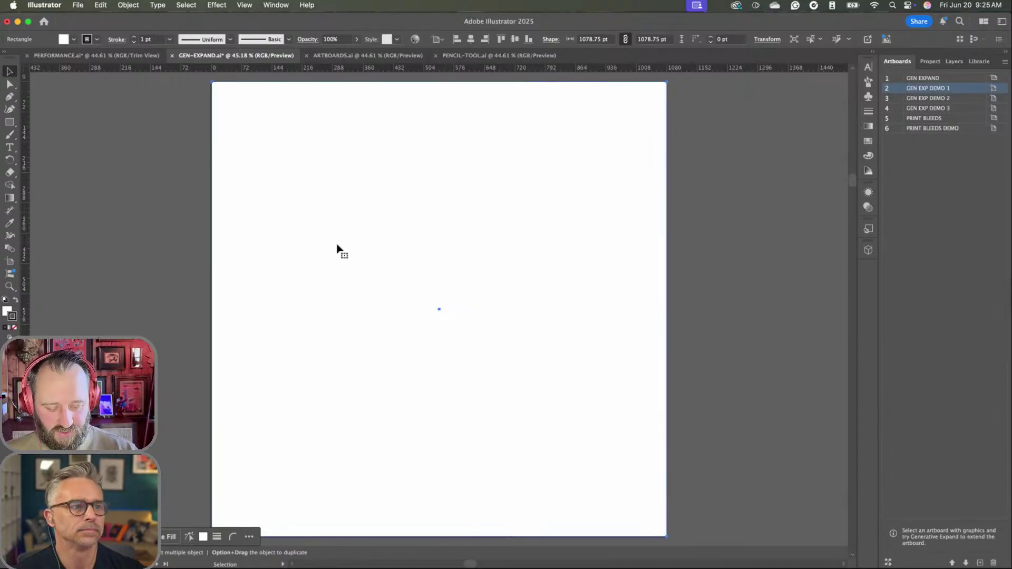
- Generate vectors inside the rectangle from the prompt "Pacific forest with pine tress and birds"
left_click(168, 537)
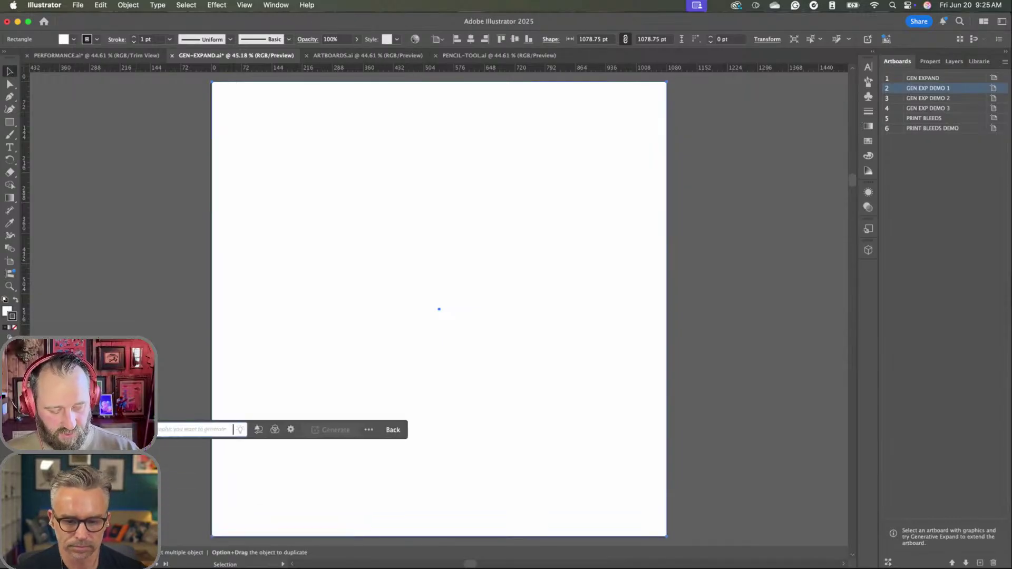
type("A")
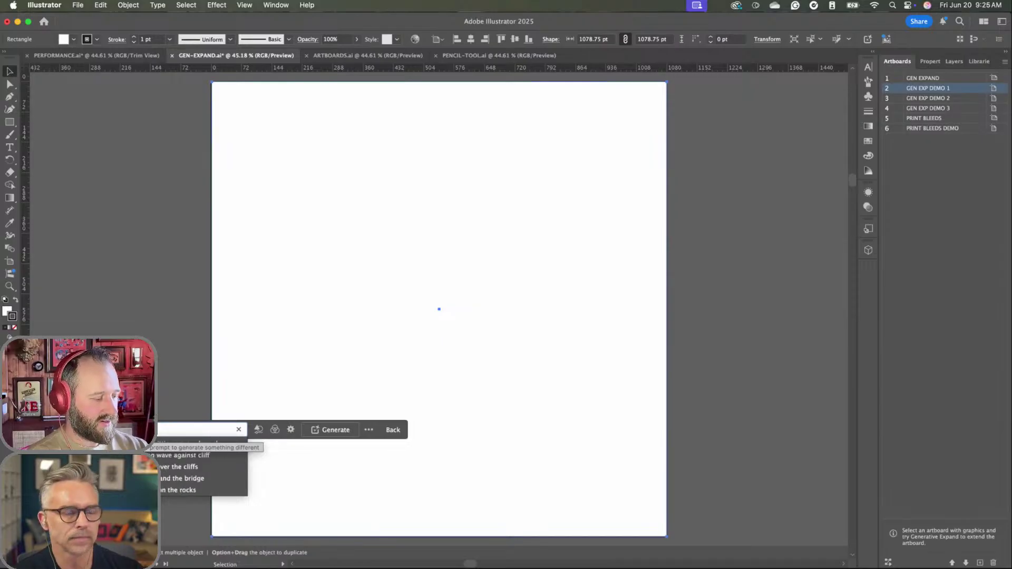
type("n pine")
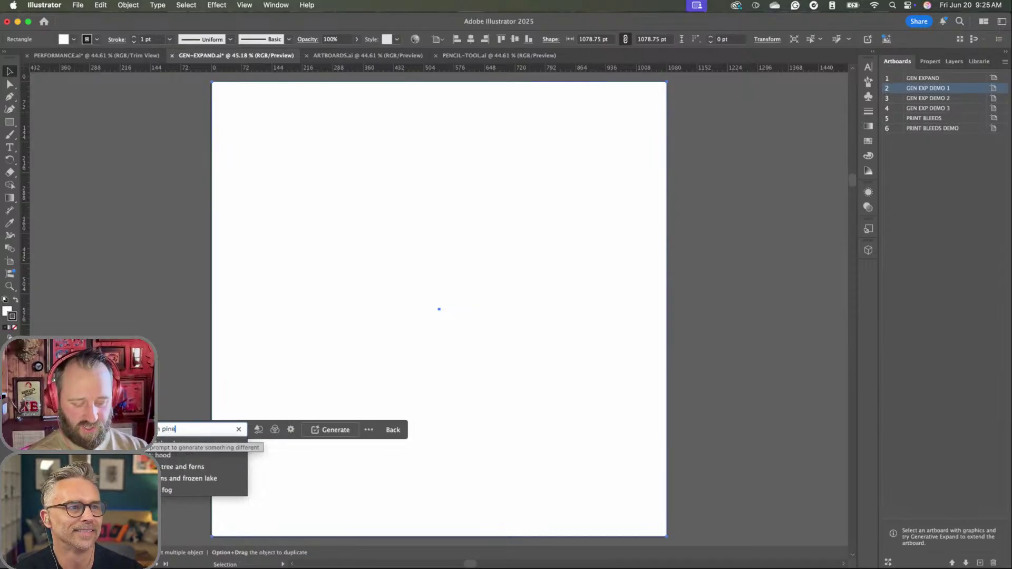
type(" tress")
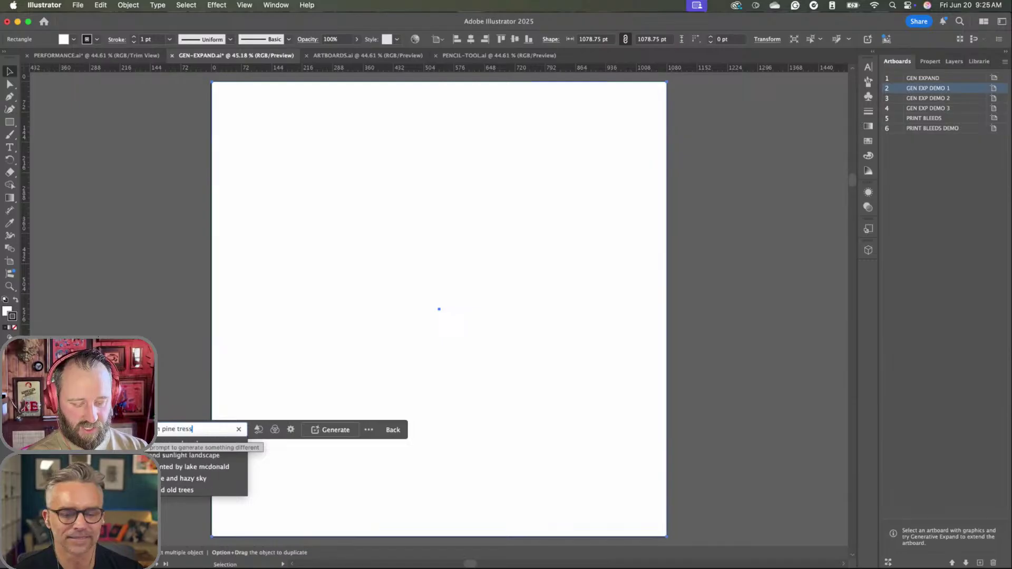
type(" an")
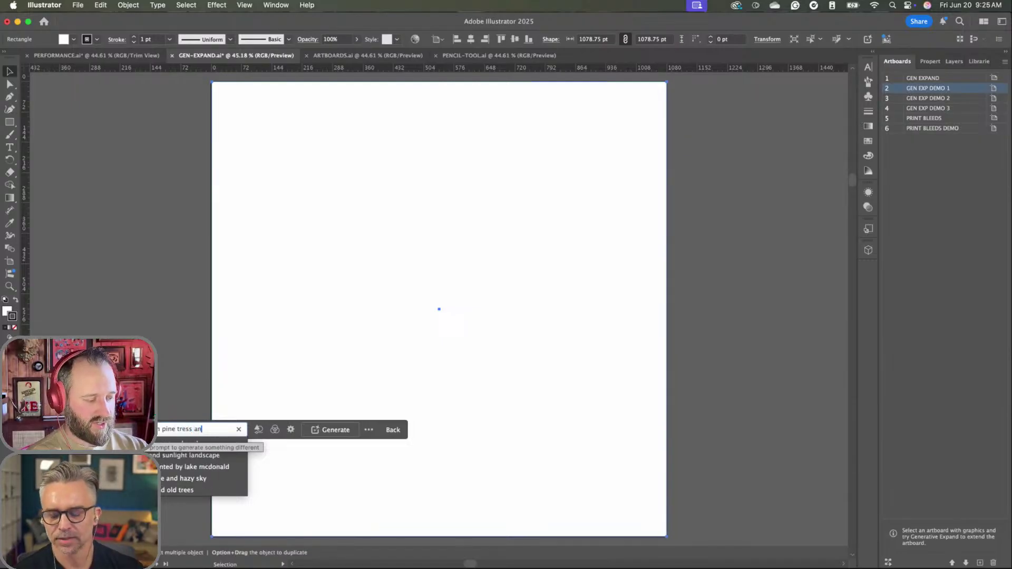
type("d birds")
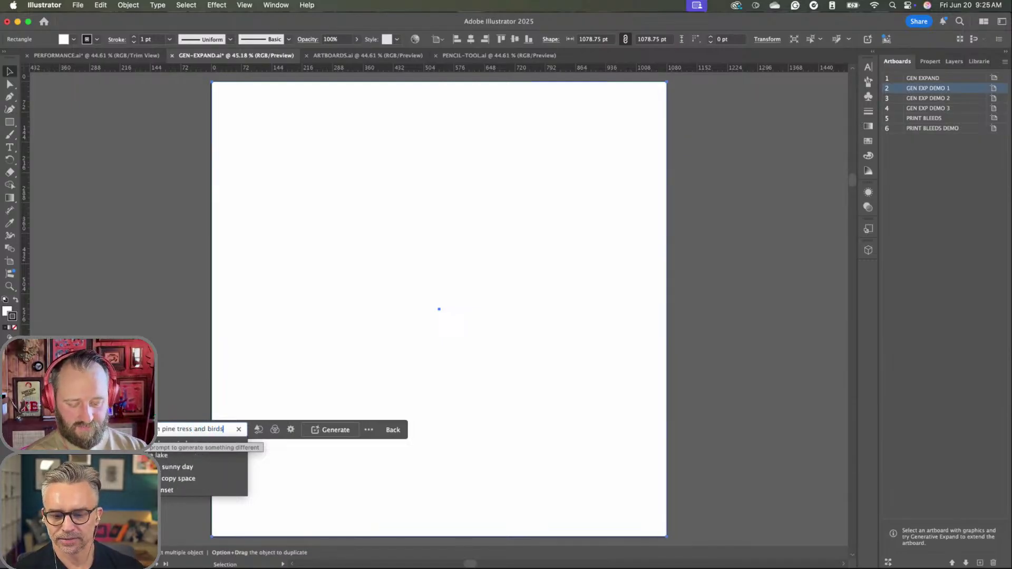
key("Return")
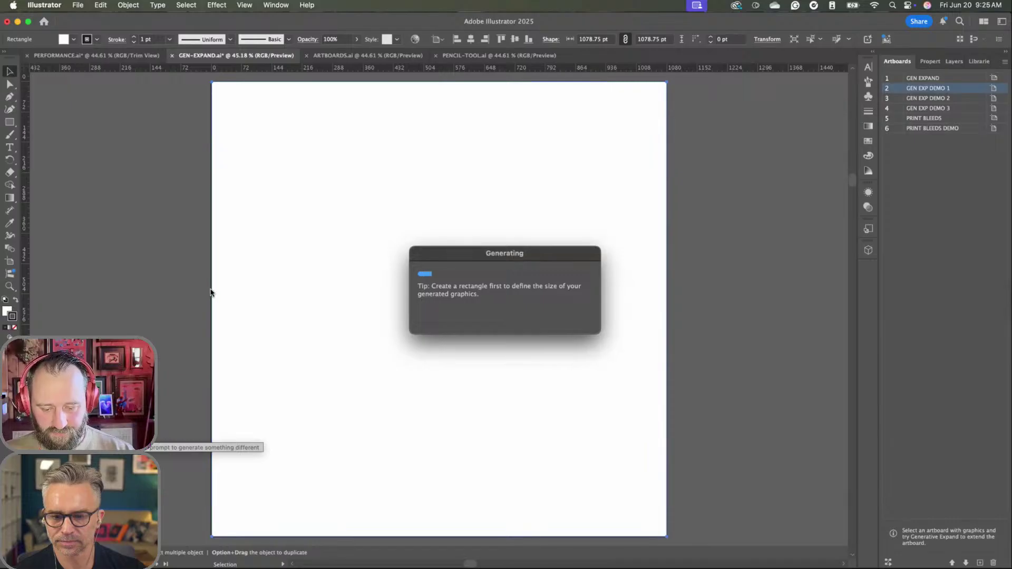
- Choose the second forest variation, open Generative Expand for it, and leave it without generating
left_click_drag(441, 257, 422, 243)
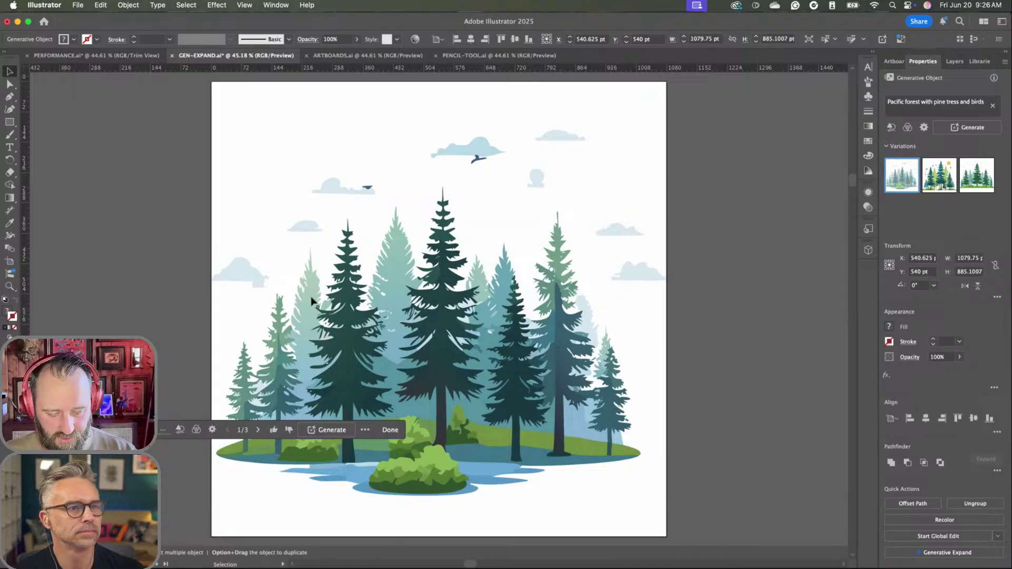
left_click(939, 175)
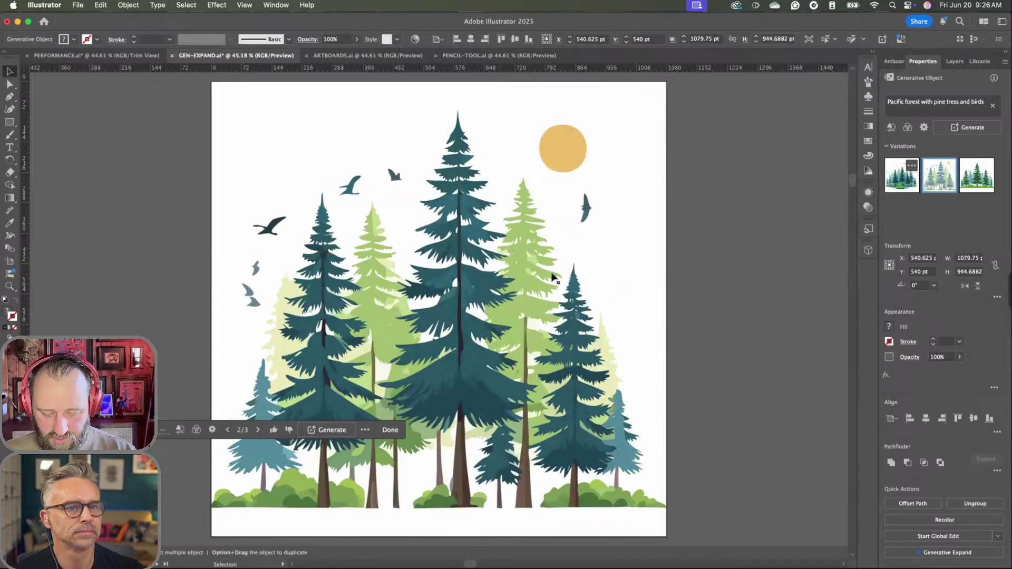
left_click_drag(203, 183, 352, 279)
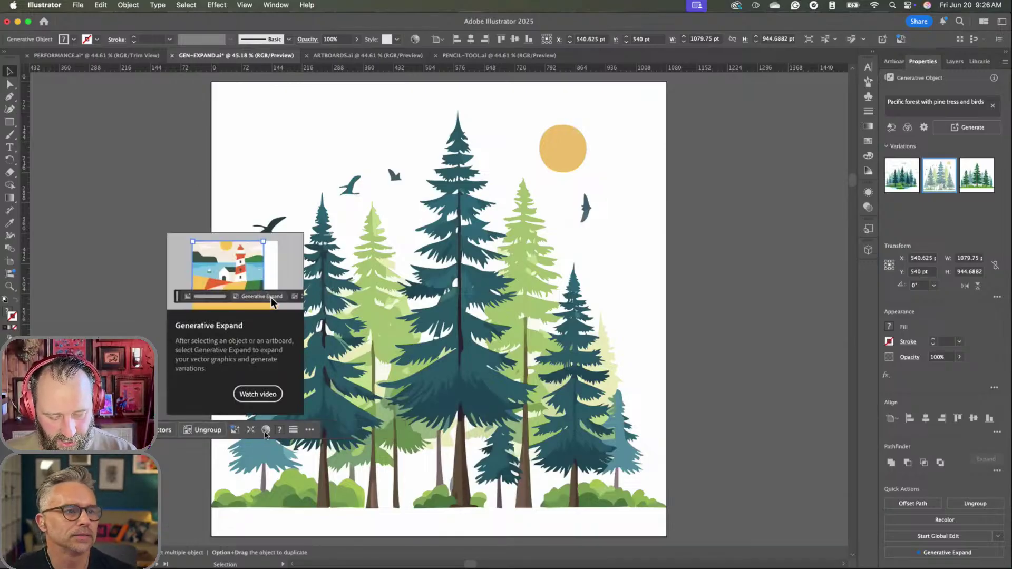
left_click(235, 430)
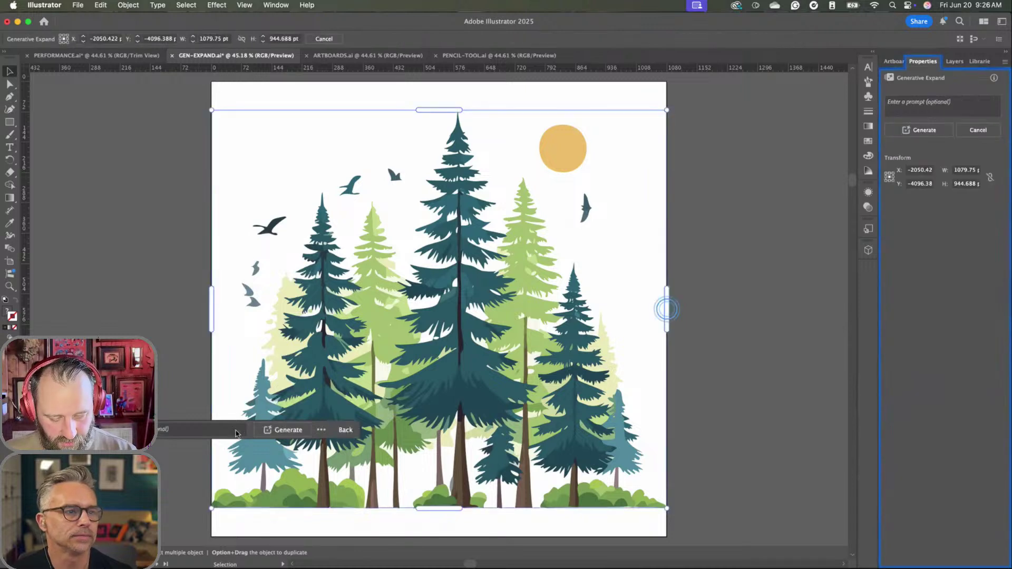
left_click(308, 431)
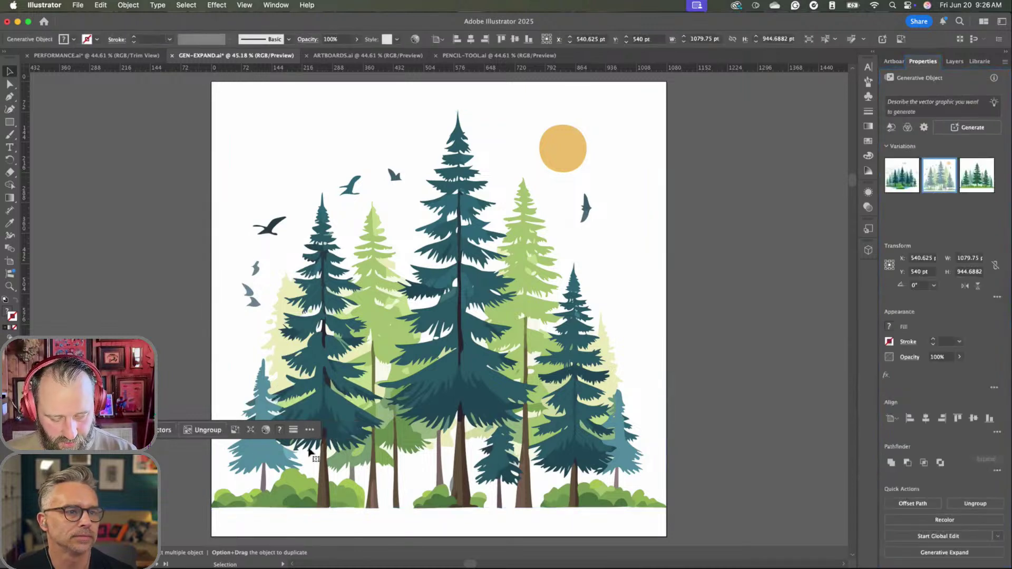
- Look through the extra options for the forest artwork, reselect it, and try Generative Expand again
left_click(310, 430)
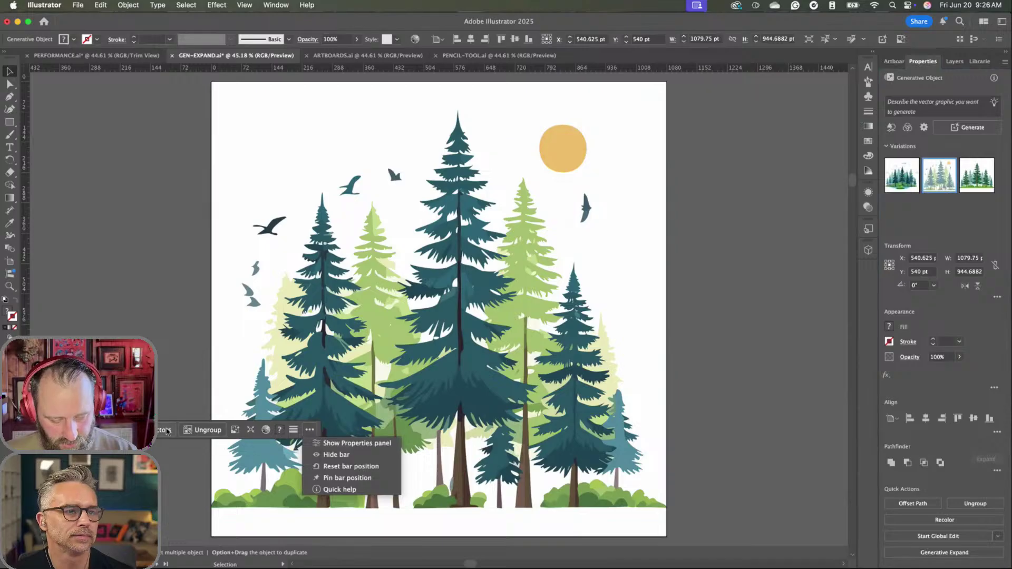
left_click(187, 358)
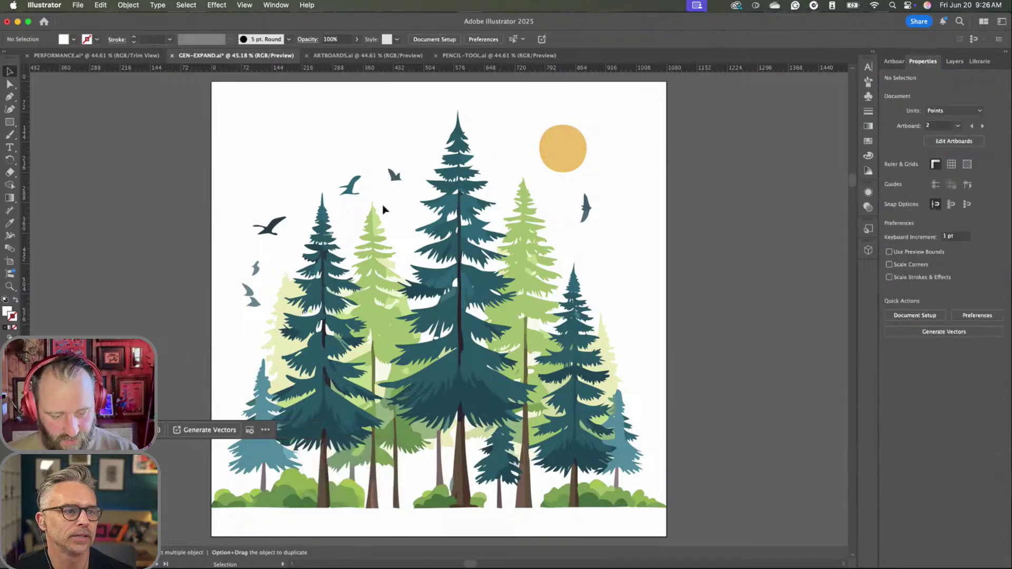
left_click(416, 393)
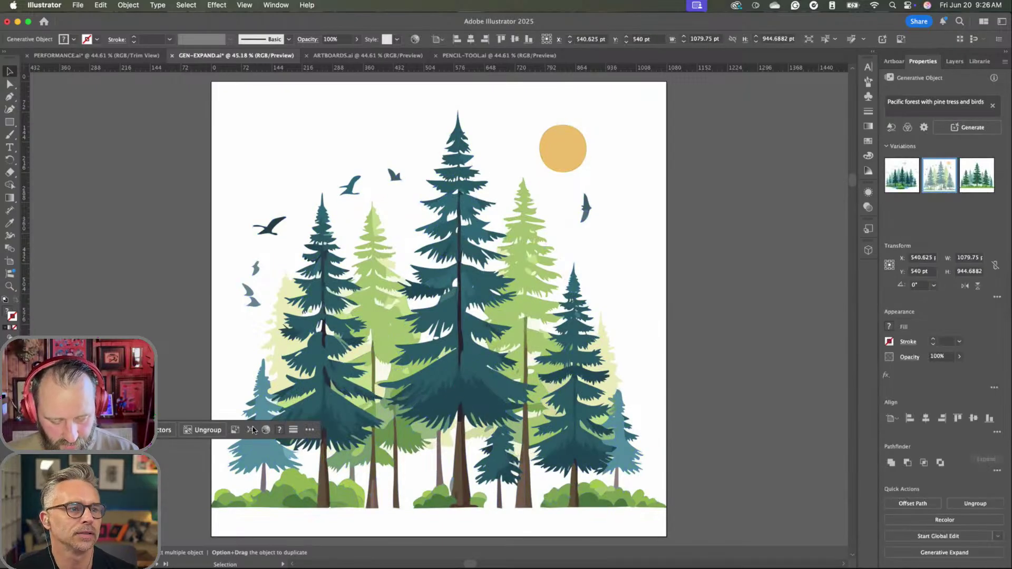
left_click(235, 430)
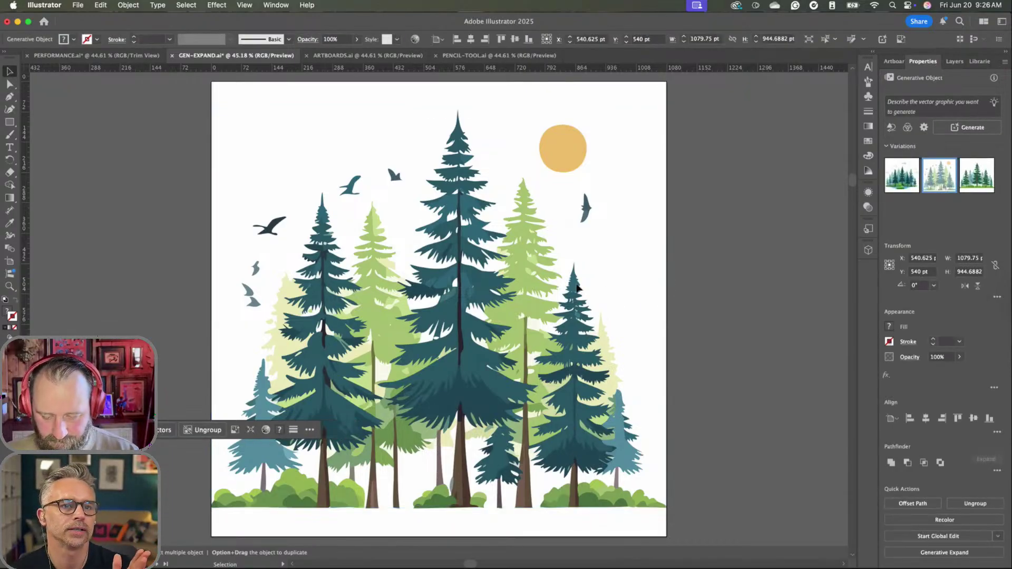
- Undo the variation choice and the forest generation, back to the plain rectangle
key("super+z")
key("super+z")
key("super+z")
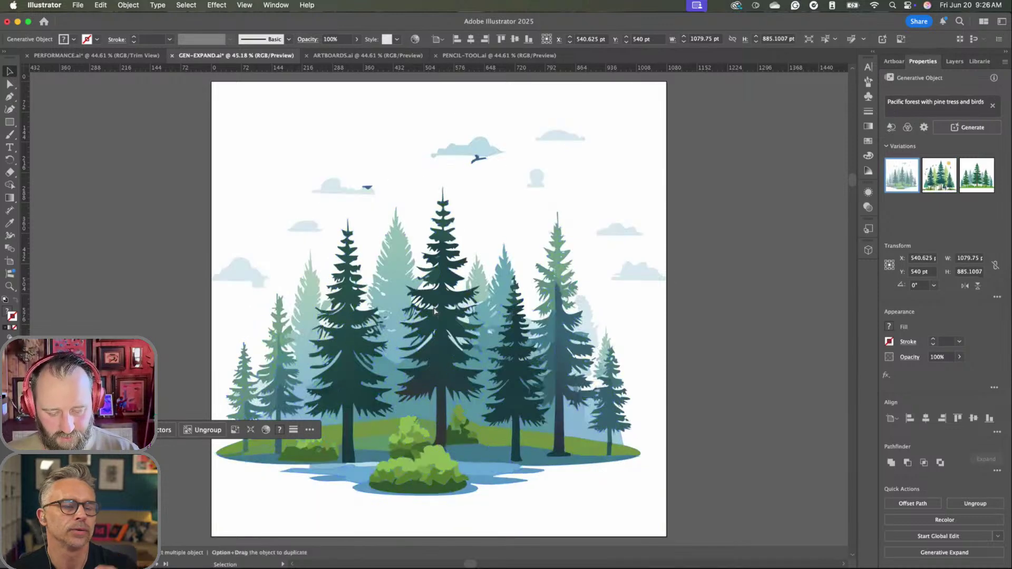
- Raise the vector generation detail to Maximum and generate the same Pacific forest prompt in the rectangle again
left_click(213, 429)
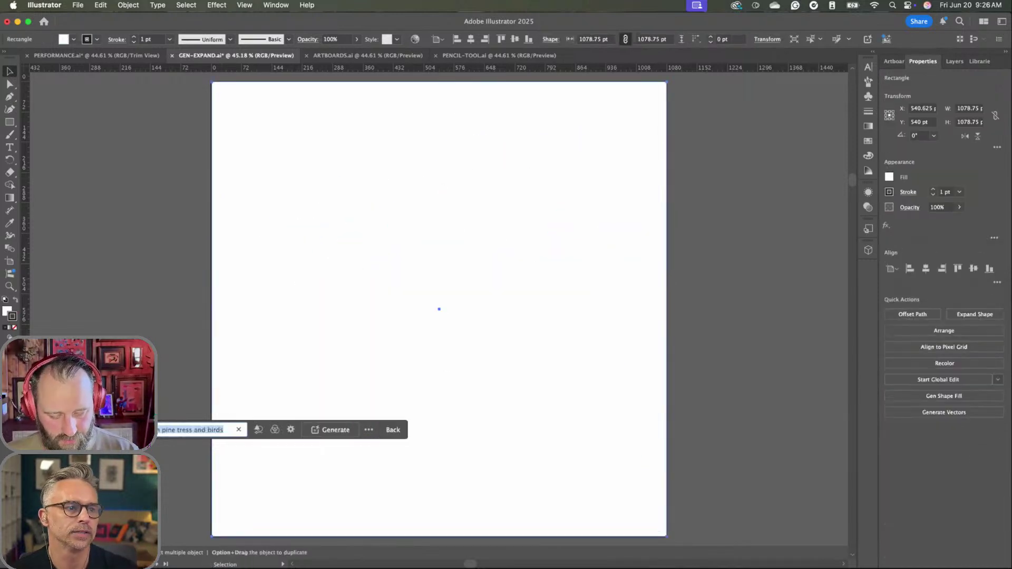
left_click(257, 430)
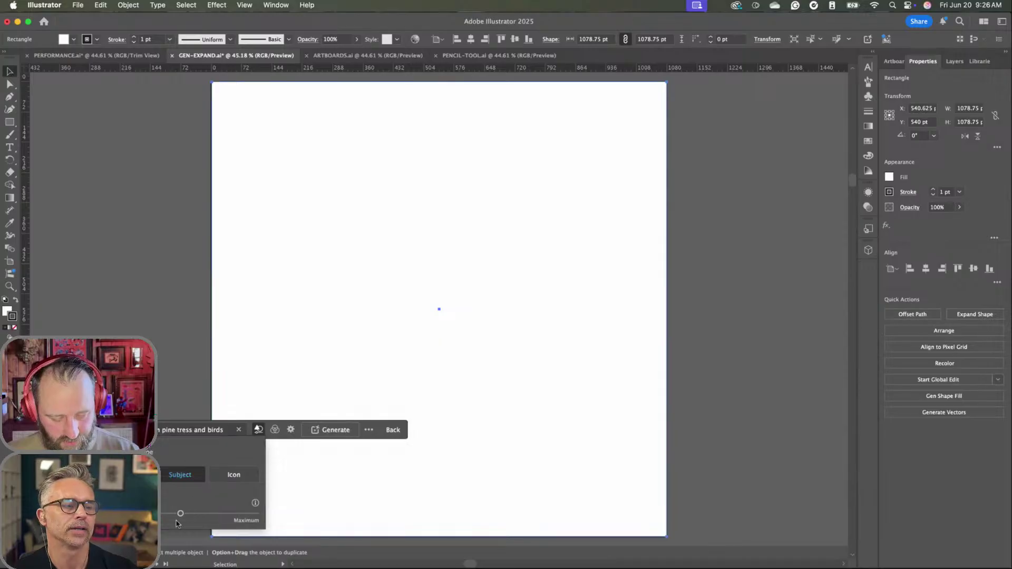
left_click_drag(180, 515, 256, 514)
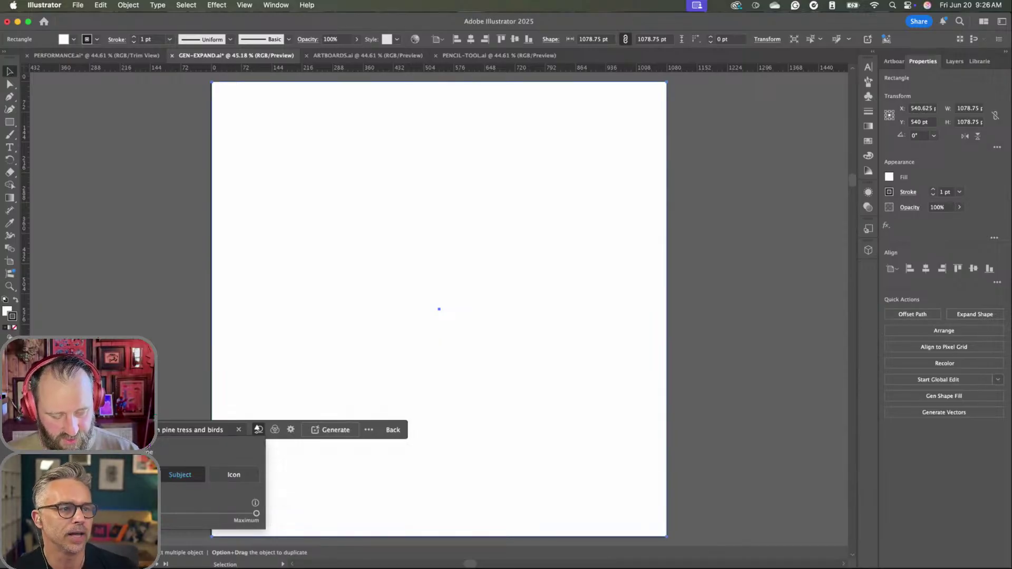
left_click(193, 431)
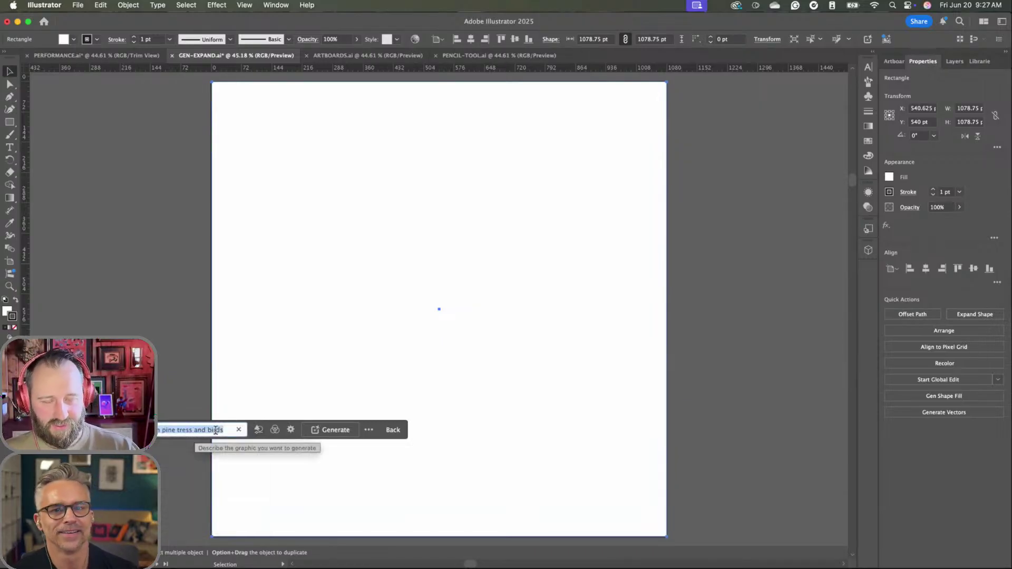
left_click(330, 430)
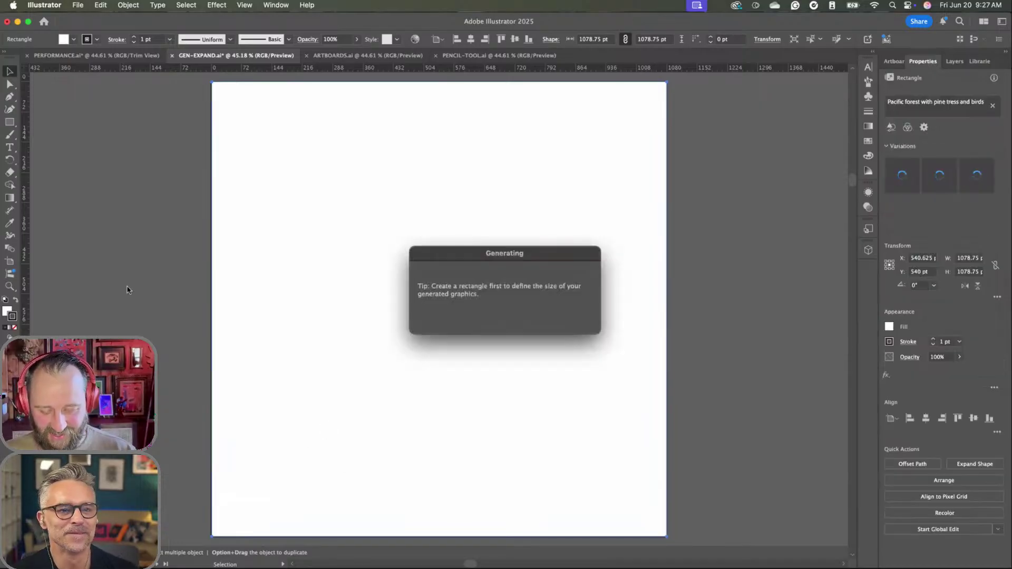
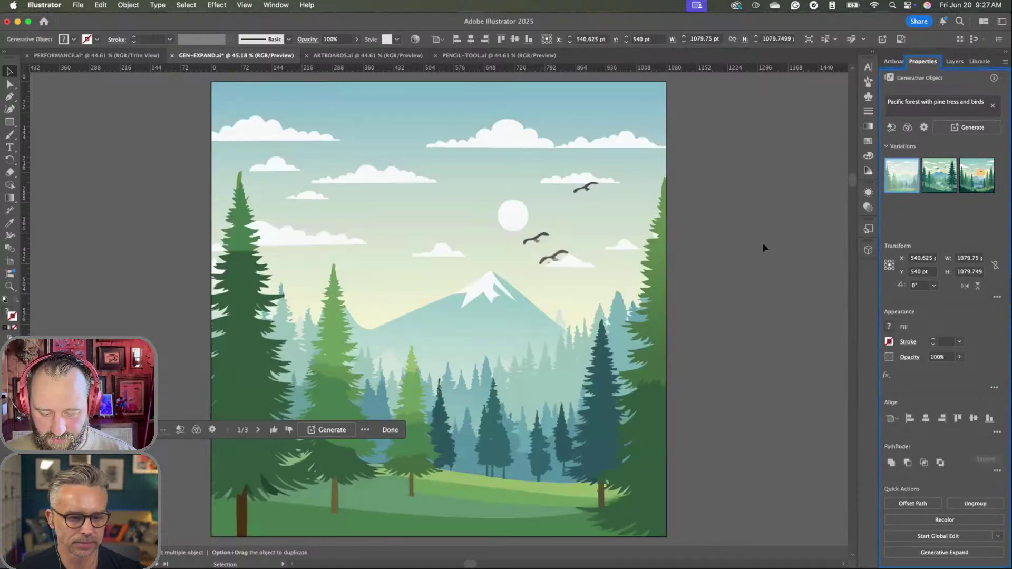
- Compare the new forest variations and keep the third one, with the large sun behind the mountains
left_click(951, 186)
left_click(978, 188)
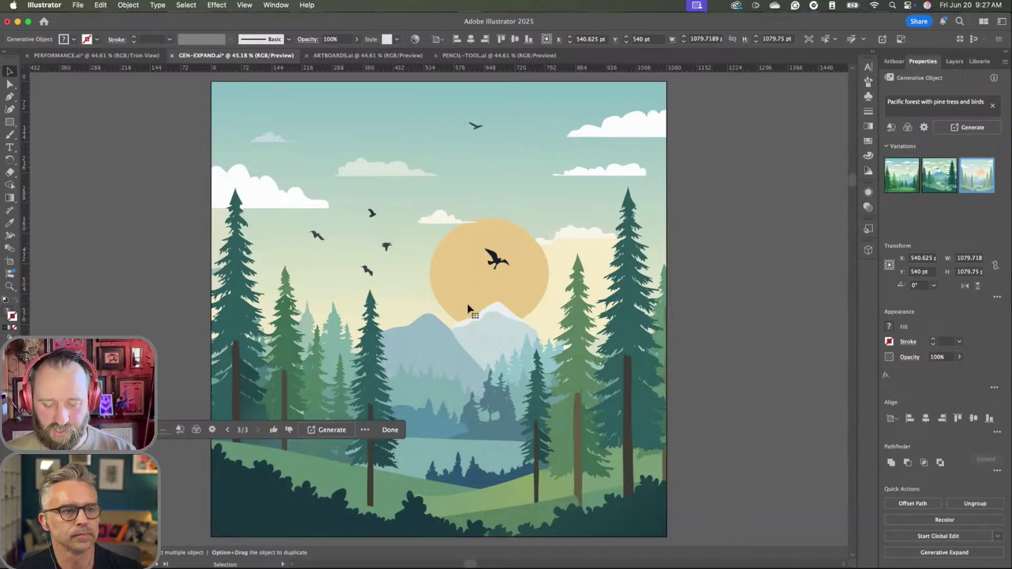
key("z")
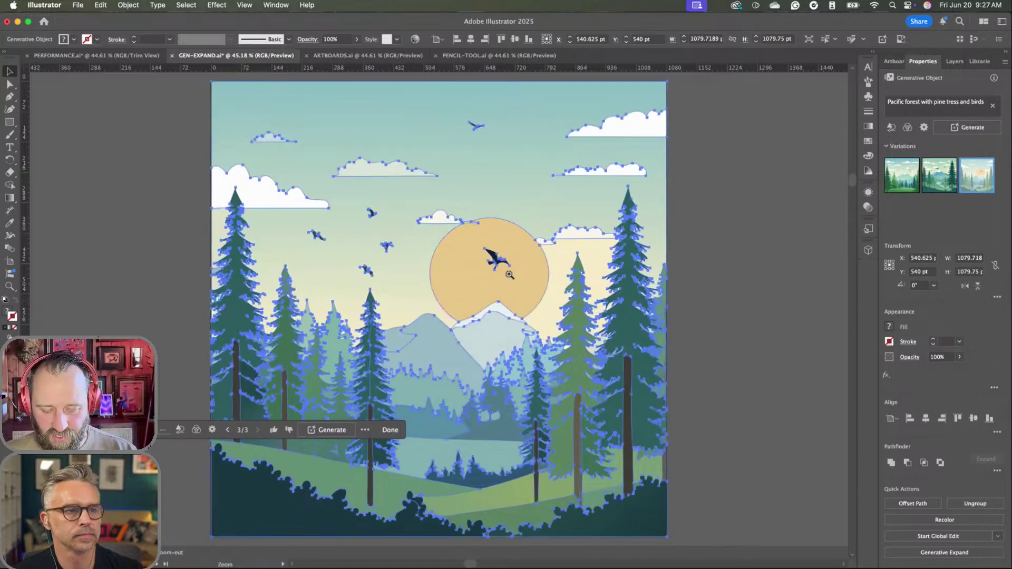
key("super+minus")
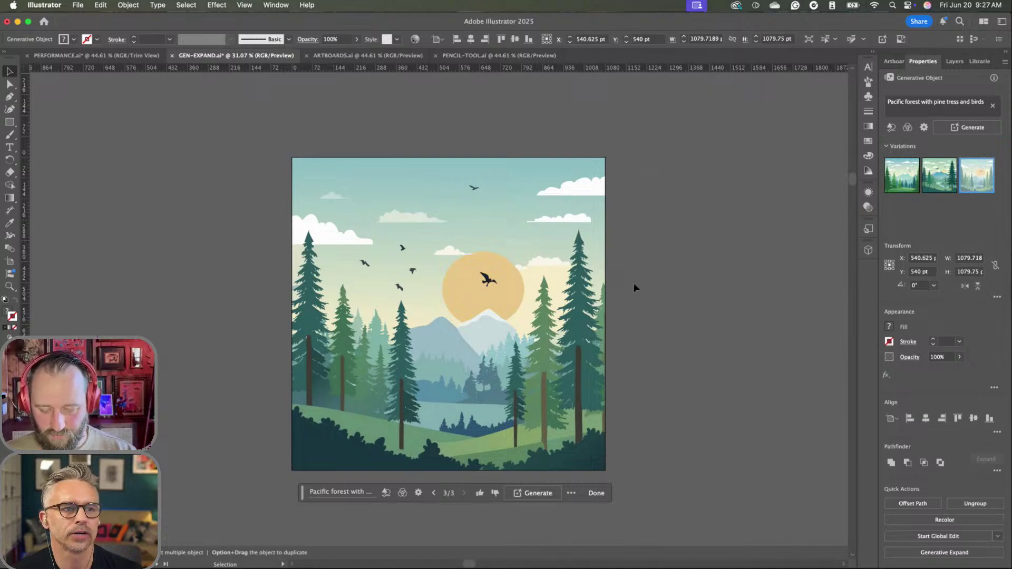
left_click(547, 313)
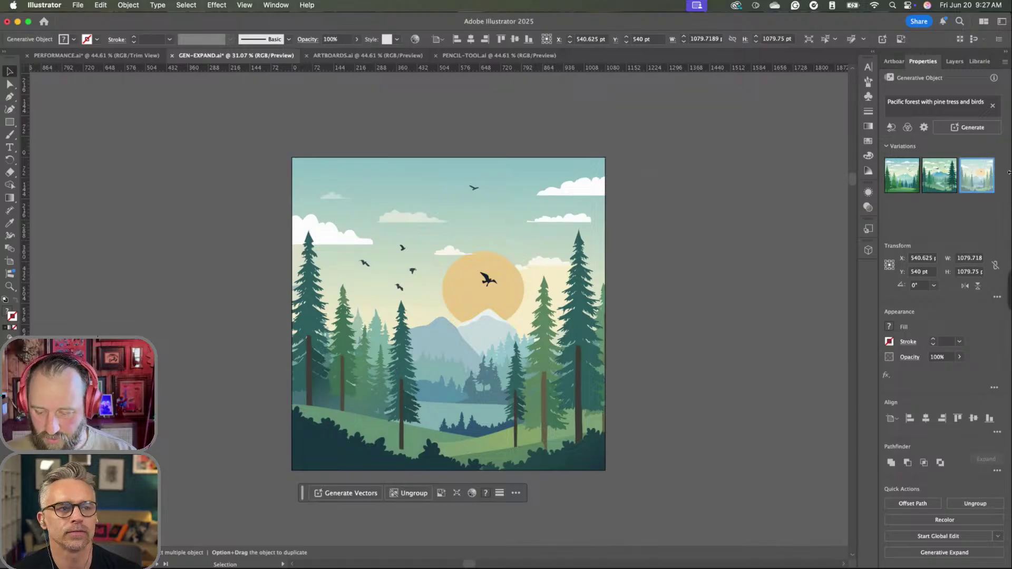
left_click(966, 185)
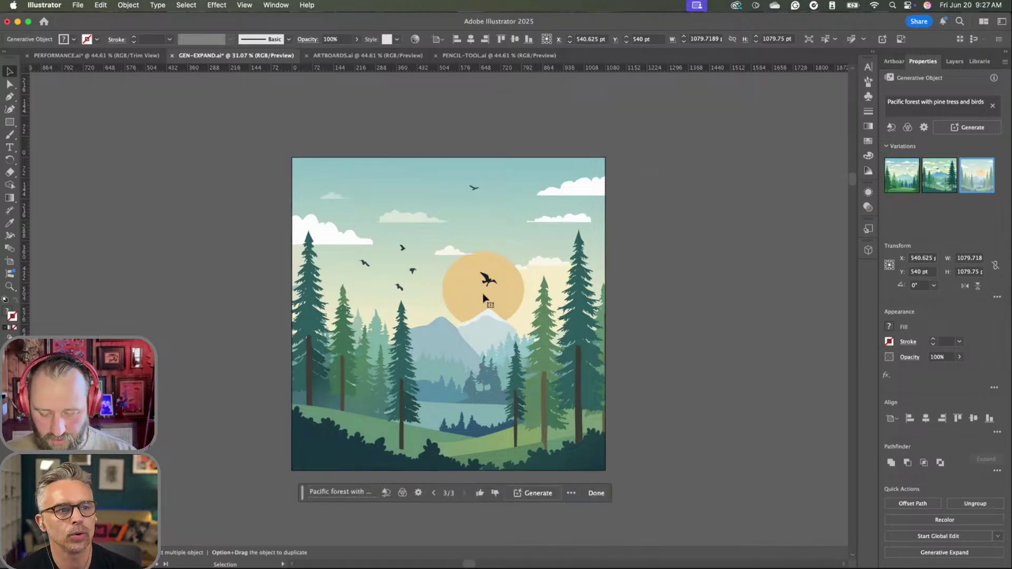
- Inspect the vector paths of the bird in front of the sun up close, and return to the wider view
key("super+space")
left_click_drag(485, 279, 488, 285)
key("super")
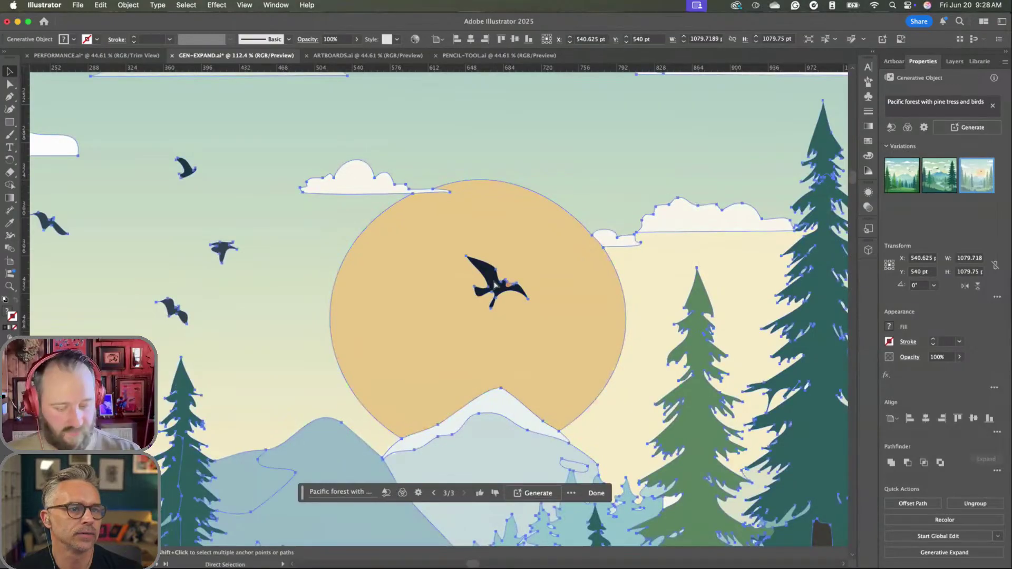
key("super+y")
left_click_drag(508, 287, 470, 258)
key("super+y")
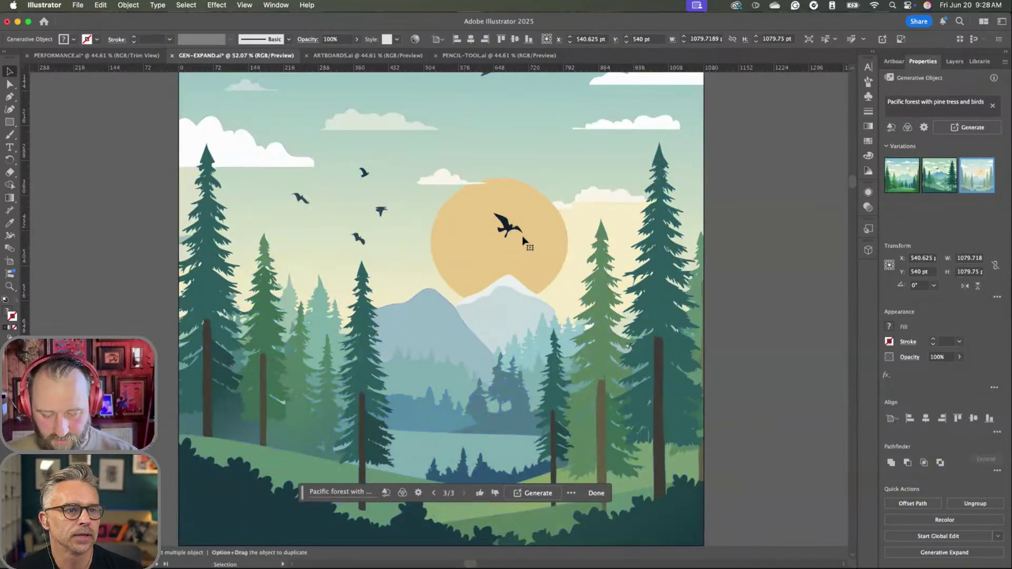
- Try moving the bird in front of the sun as a separate path within the generated forest, and undo the move
left_click(13, 85)
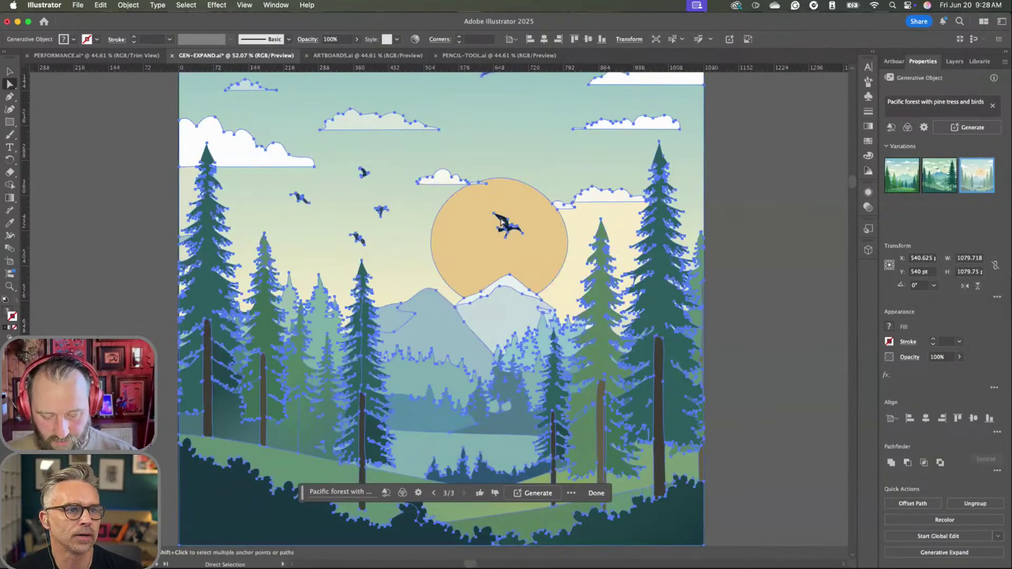
scroll(503, 224, "up", 5)
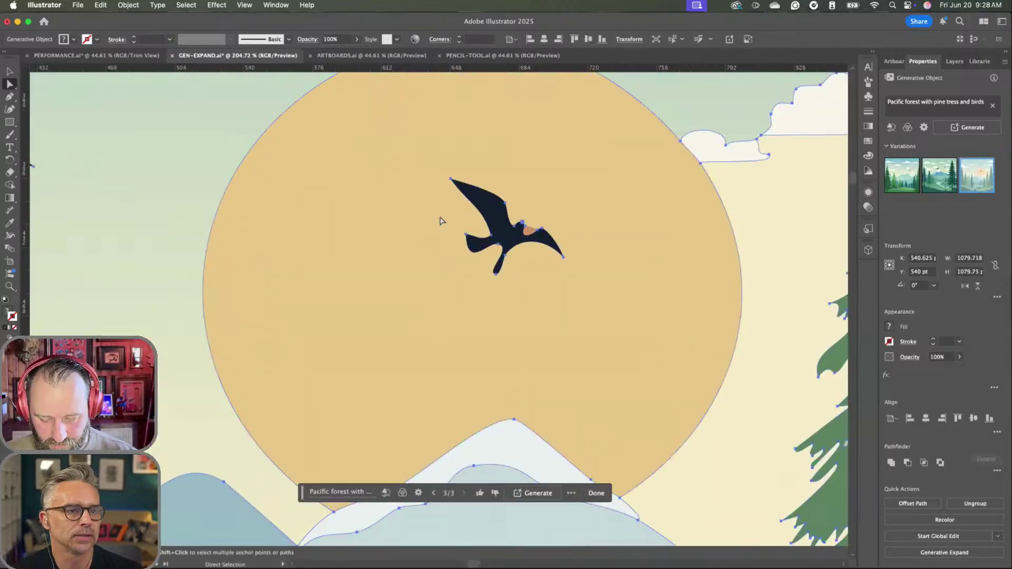
left_click_drag(521, 230, 364, 222)
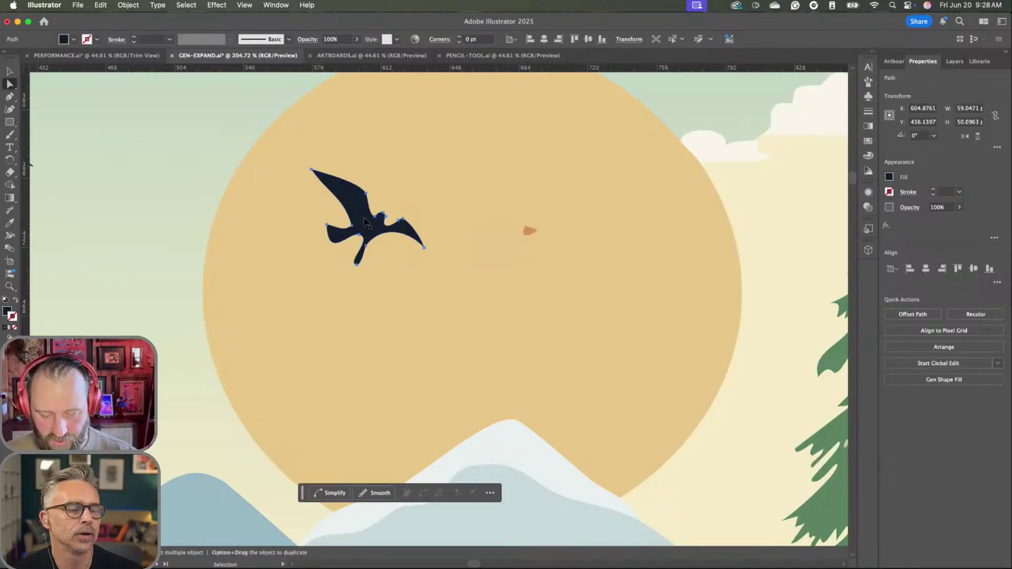
key("super+z")
scroll(506, 233, "down", 5)
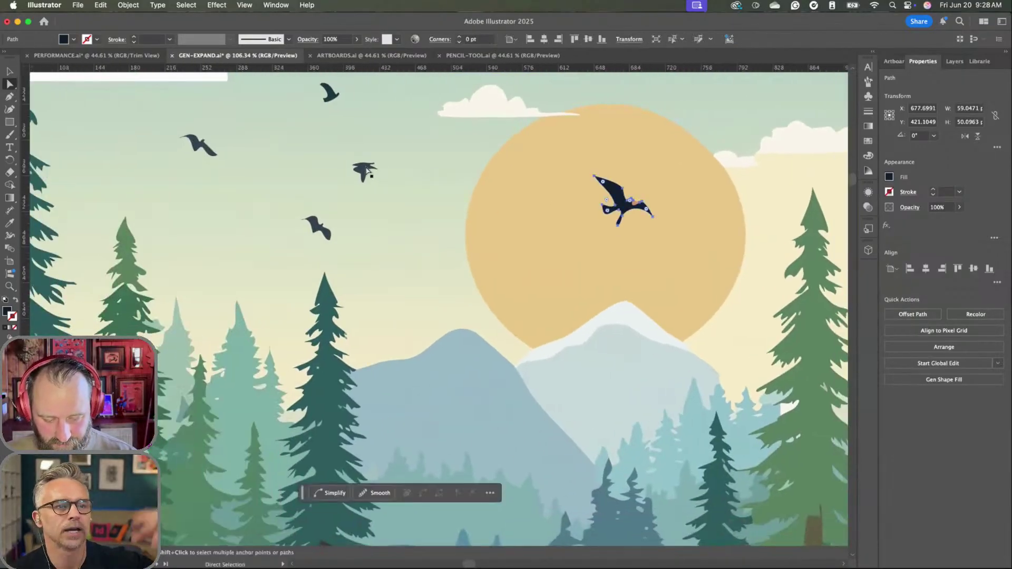
- Select the small bird path beside the sun, and return the selection to the whole generated forest
mouse_move(368, 171)
left_mouse_down()
mouse_move(436, 174)
mouse_move(366, 171)
left_mouse_up()
scroll(447, 186, "down", 6)
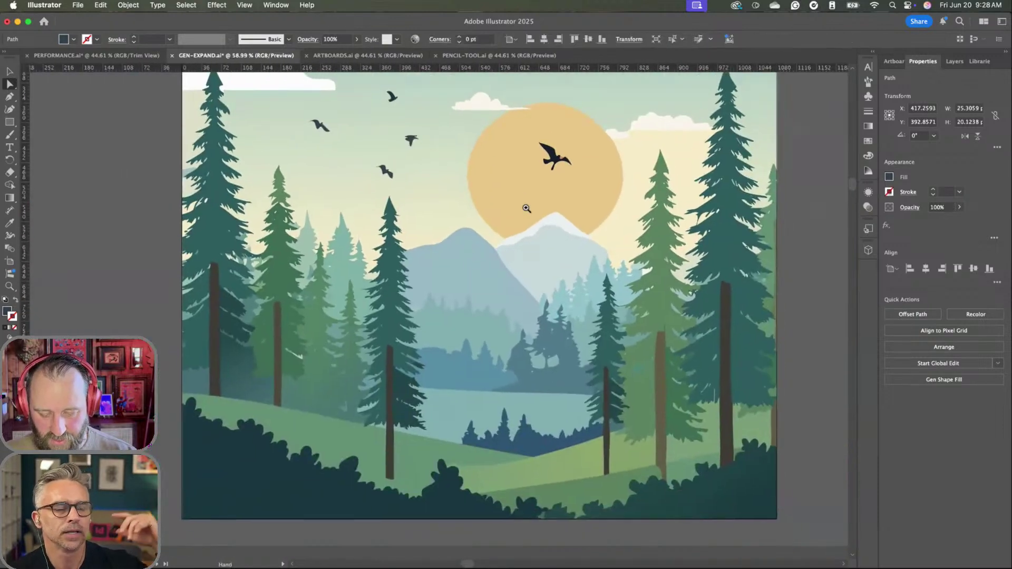
scroll(459, 265, "down", 2)
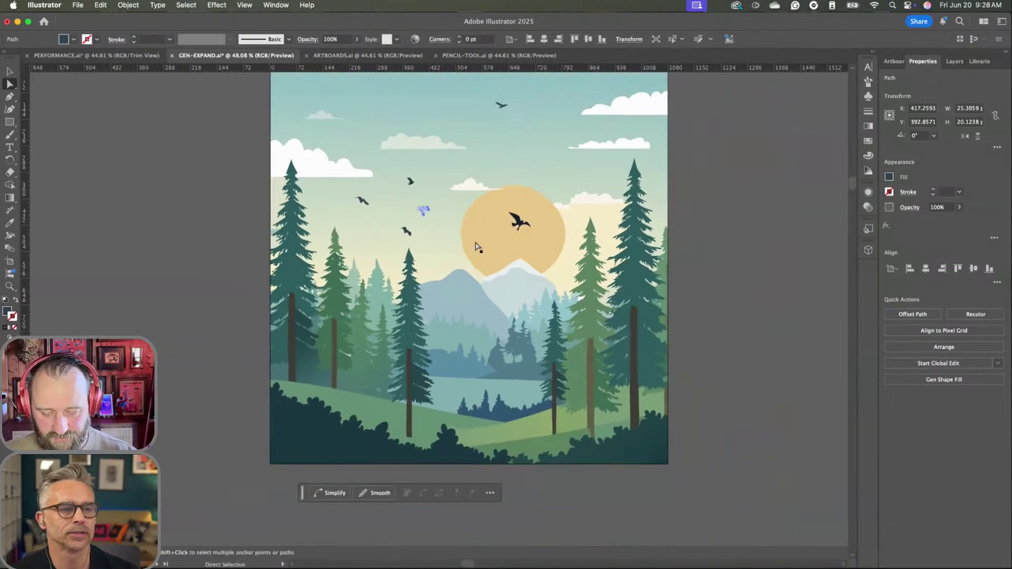
left_click(640, 280)
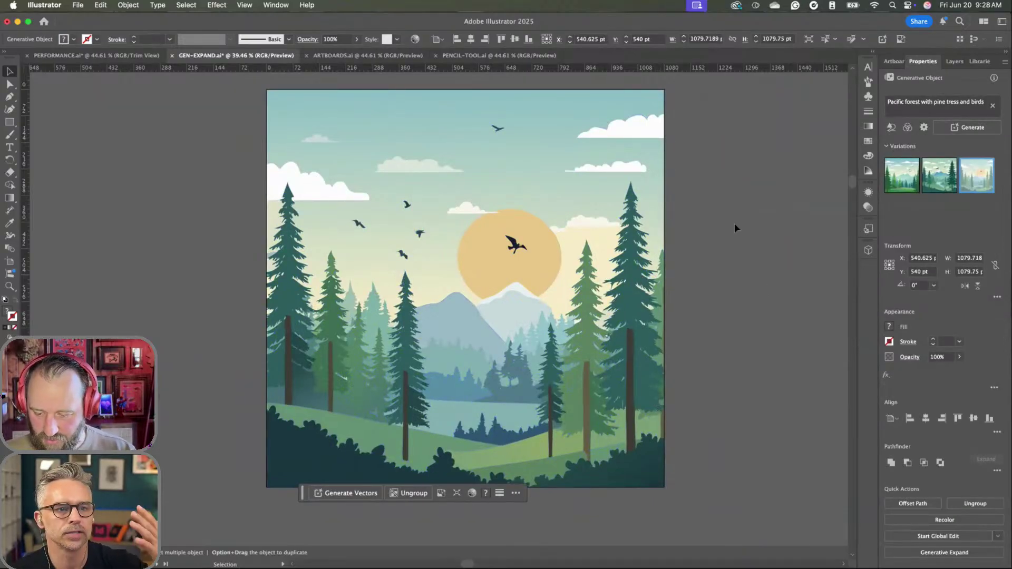
scroll(495, 158, "up", 1)
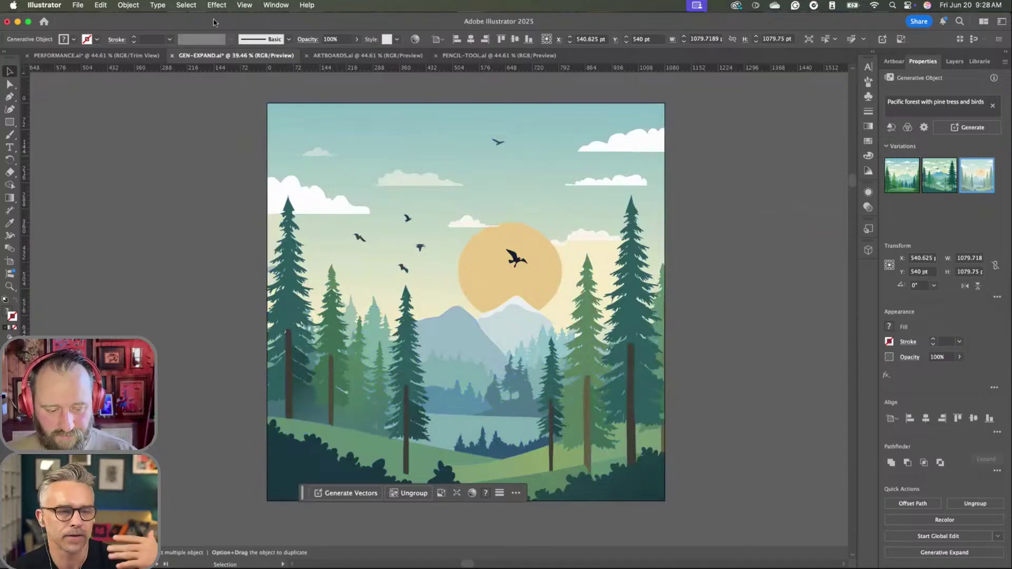
left_click(131, 6)
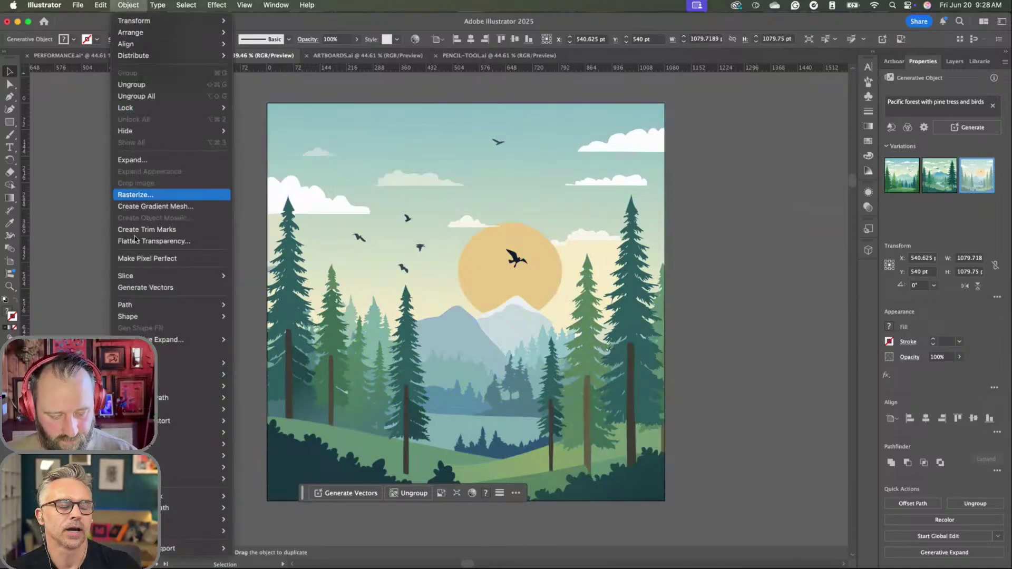
mouse_move(158, 341)
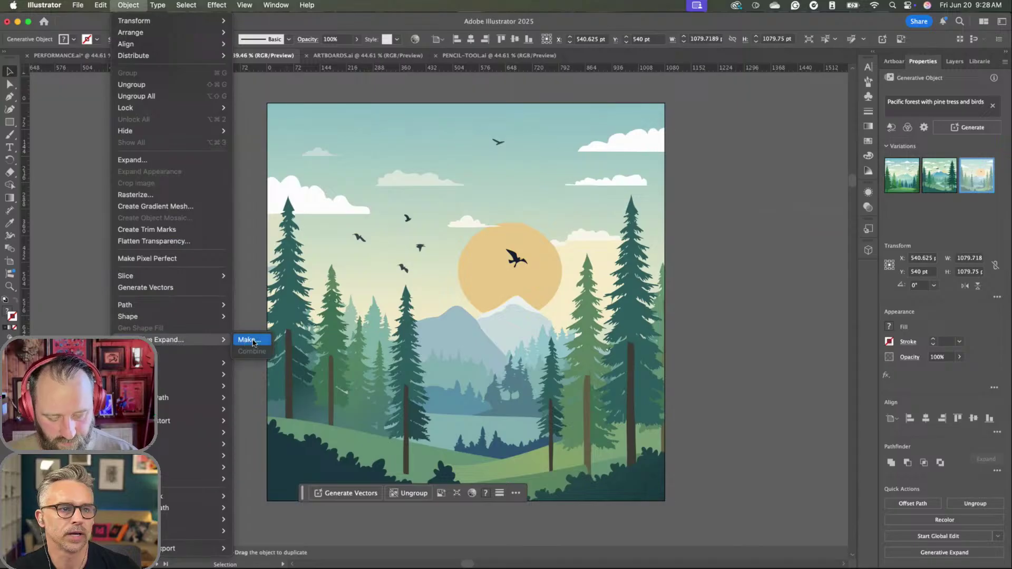
left_click(248, 340)
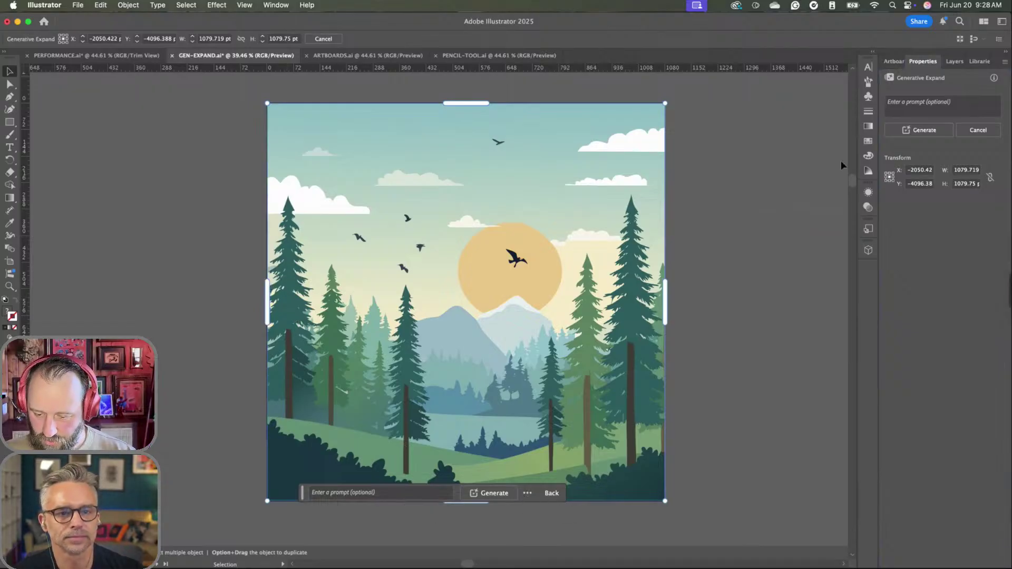
left_click(519, 268)
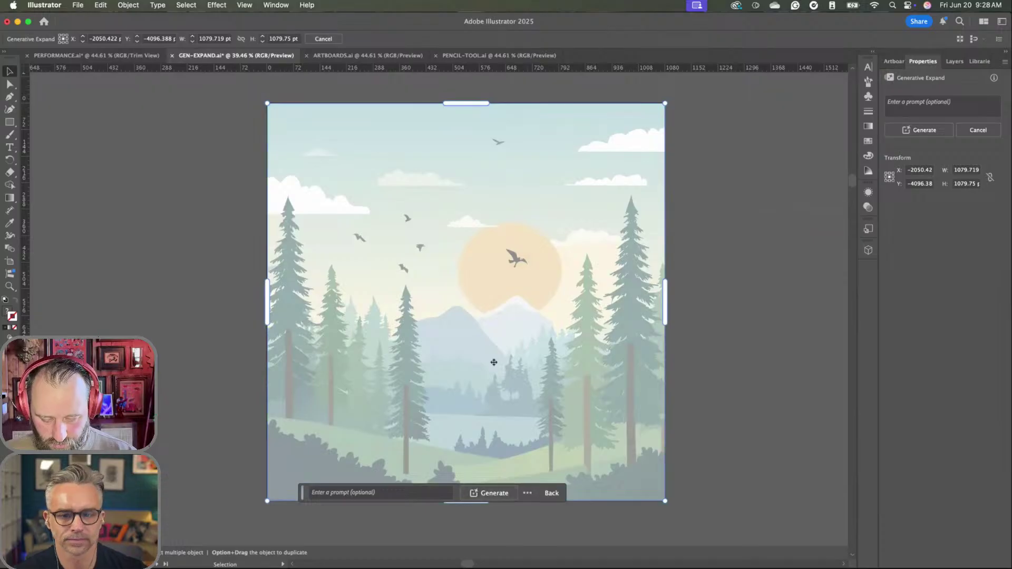
left_click_drag(267, 302, 30, 303)
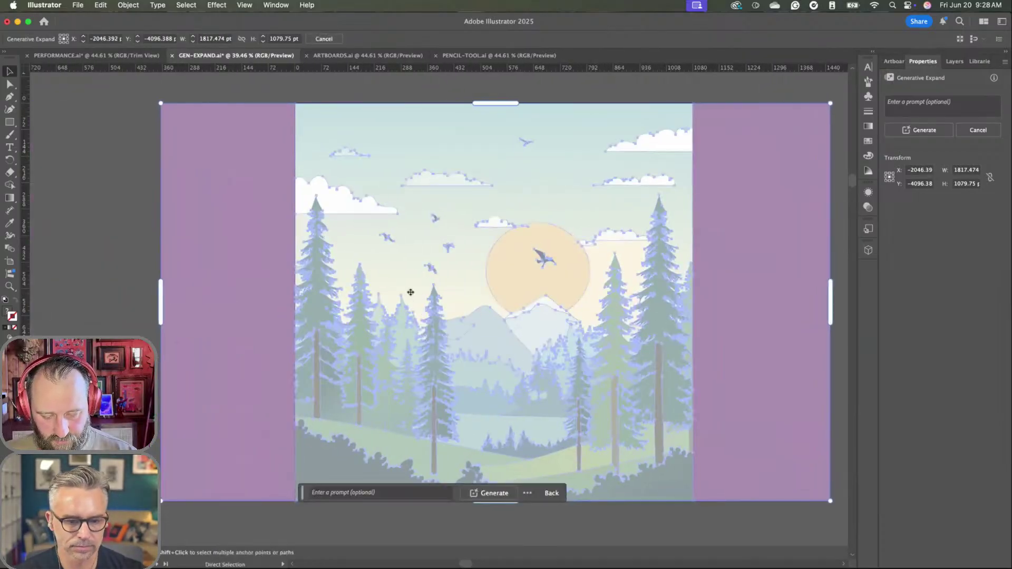
left_click_drag(444, 287, 417, 287)
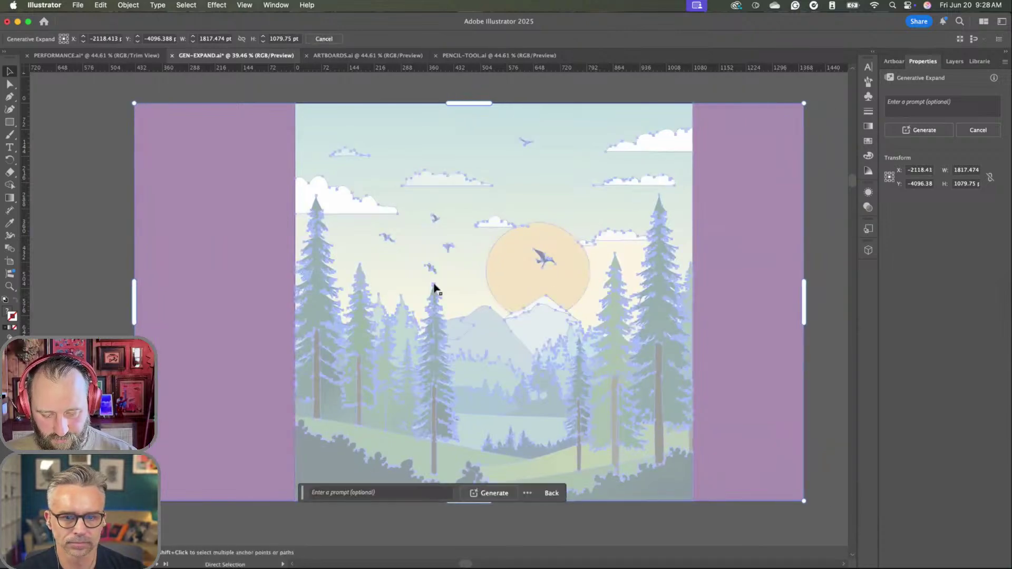
key("Escape")
- Apply Generative Expand to the forest, extending its frame on the left side to about 1783 pt wide, and generate without a prompt
scroll(542, 241, "down", 3)
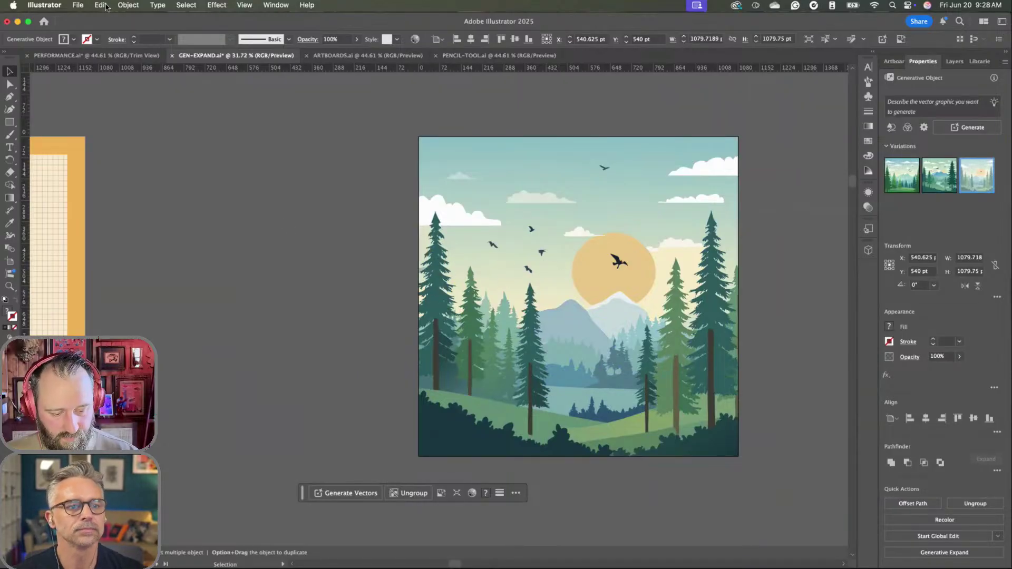
left_click(128, 5)
mouse_move(156, 345)
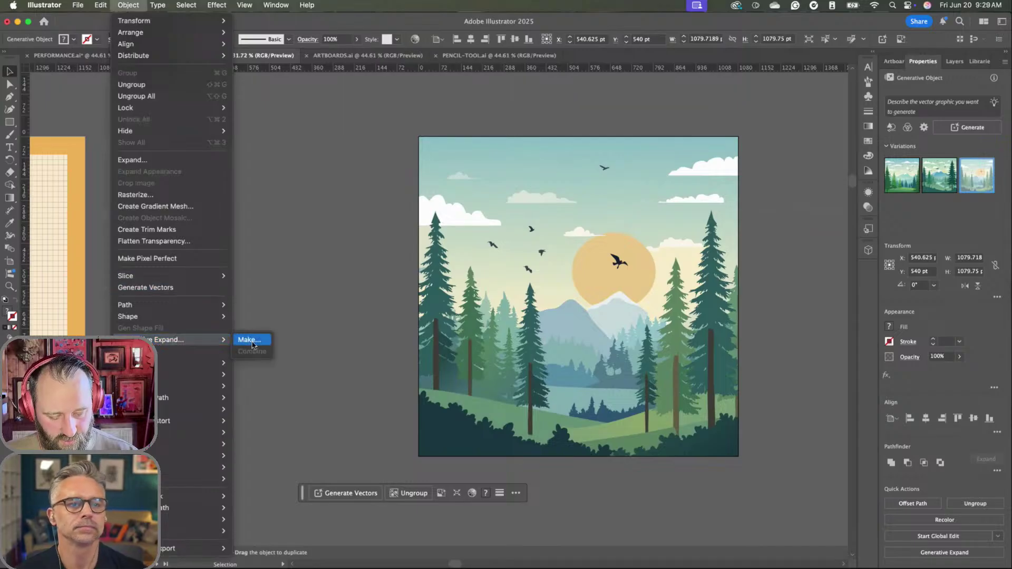
left_click(247, 342)
left_click_drag(421, 299, 210, 298)
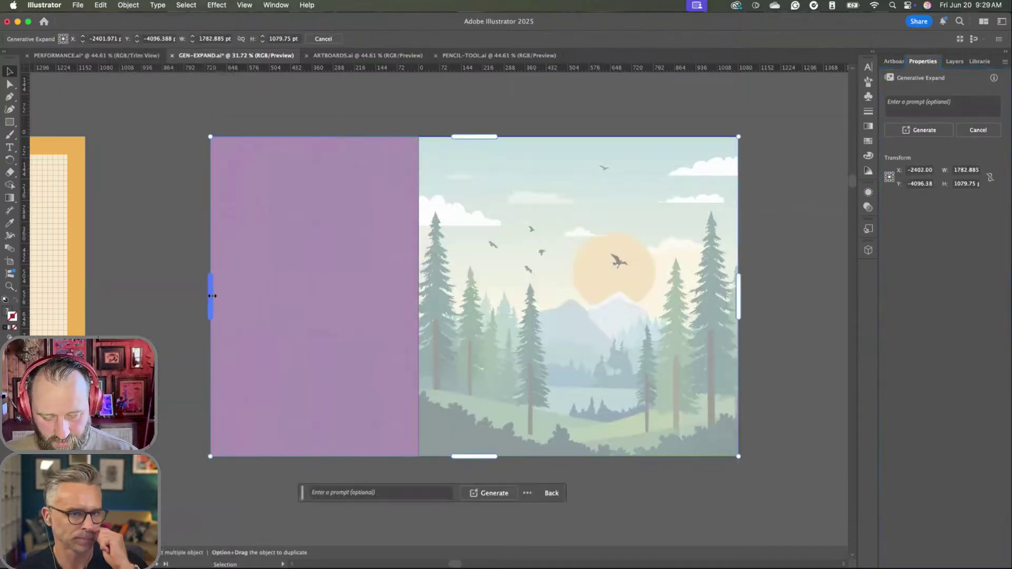
left_click(490, 495)
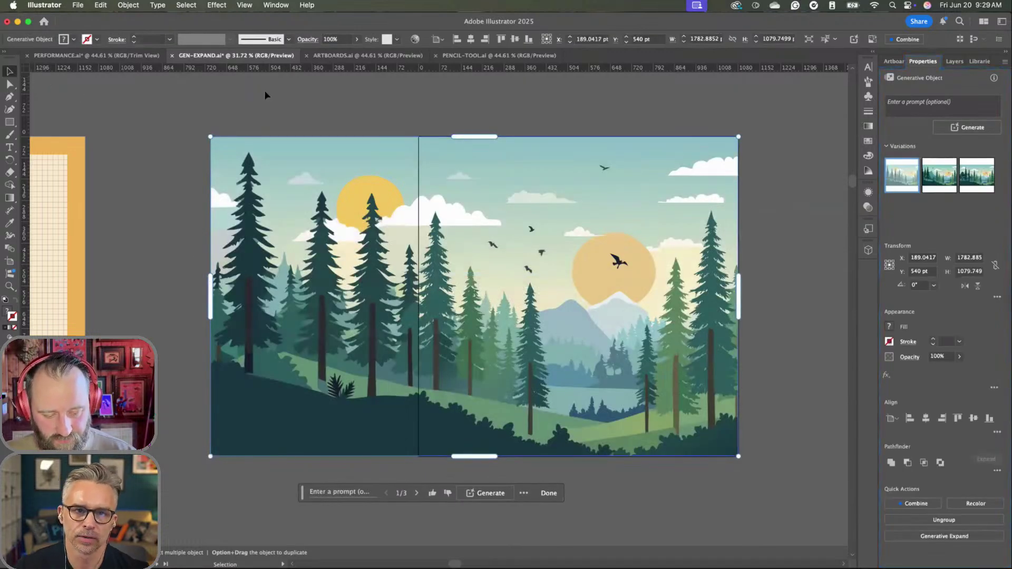
- Finish and deselect the expanded forest, and examine how the added left part blends into the original
left_click(544, 171)
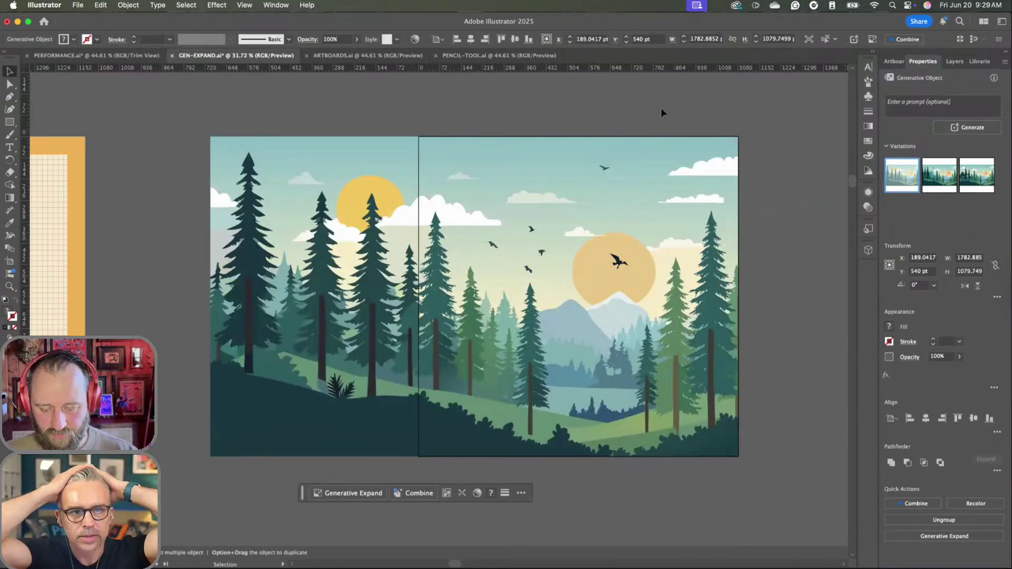
left_click(661, 108)
mouse_move(661, 107)
left_mouse_down()
mouse_move(650, 112)
mouse_move(667, 118)
left_mouse_up()
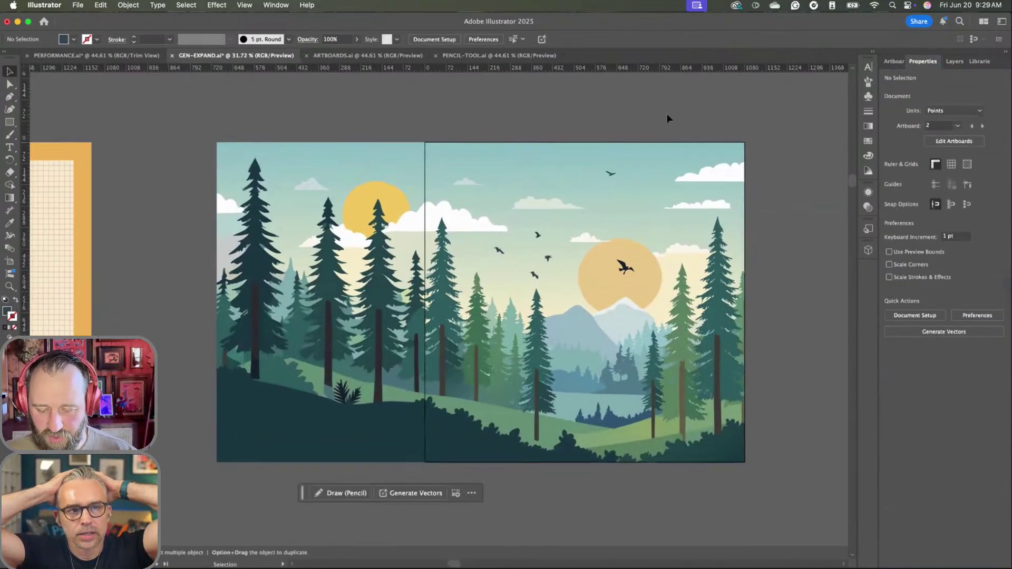
scroll(612, 165, "up", 3)
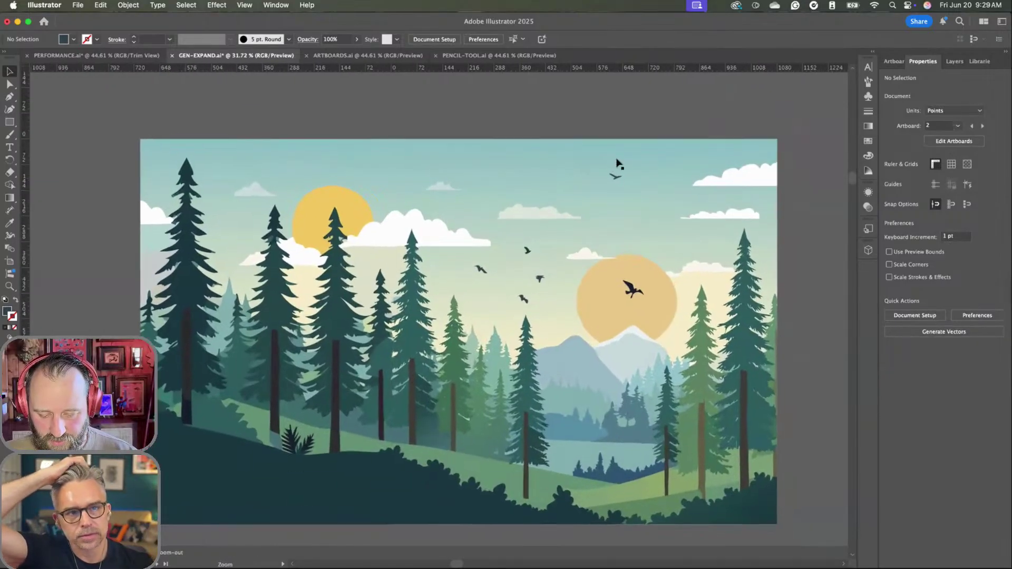
- Select the expanded forest again, compare its second and third variations, and keep the third one
left_click_drag(615, 158, 615, 154)
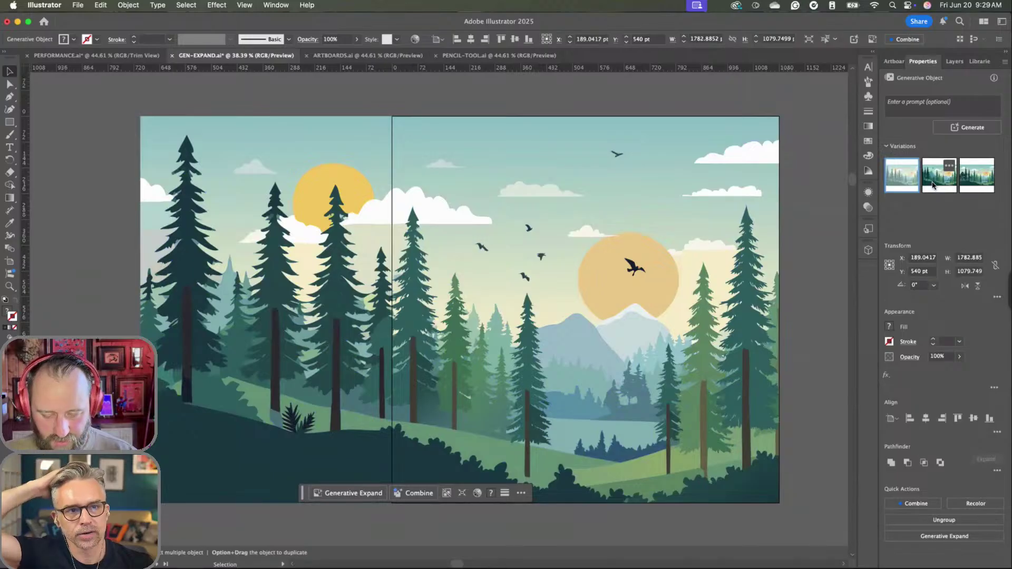
left_click(932, 185)
left_click(967, 182)
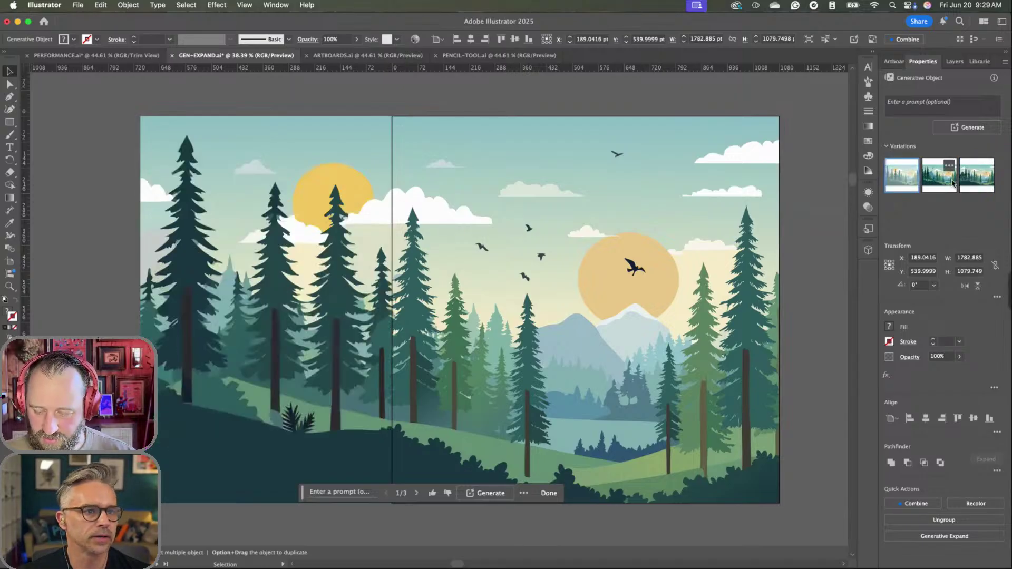
scroll(719, 277, "right", 10)
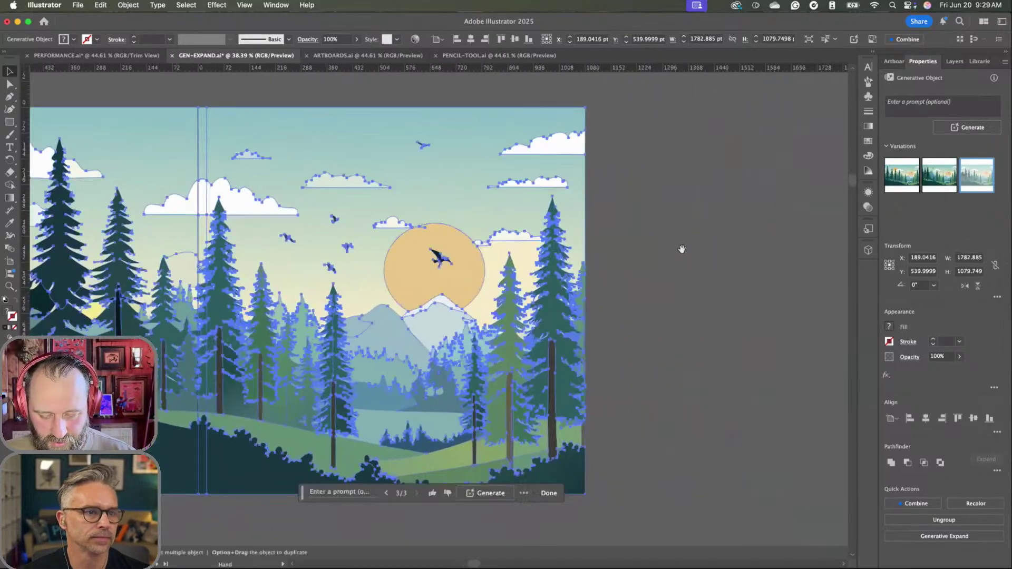
scroll(497, 246, "right", 5)
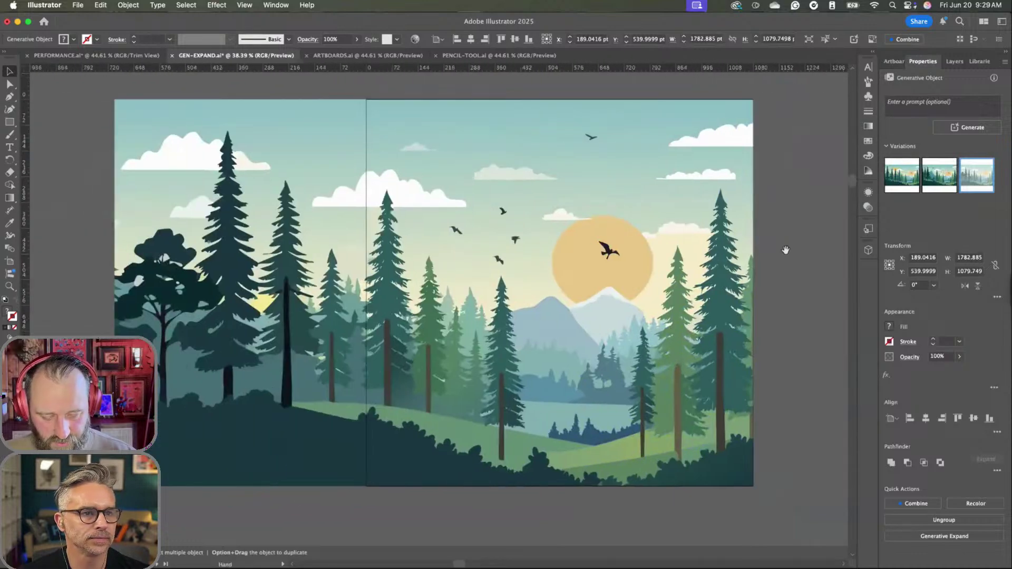
scroll(396, 252, "right", 2)
- Draw a rectangle about 610 × 790 pt covering the blank portrait artboard beside the orange-framed grid design, and deselect it
scroll(490, 253, "down", 5)
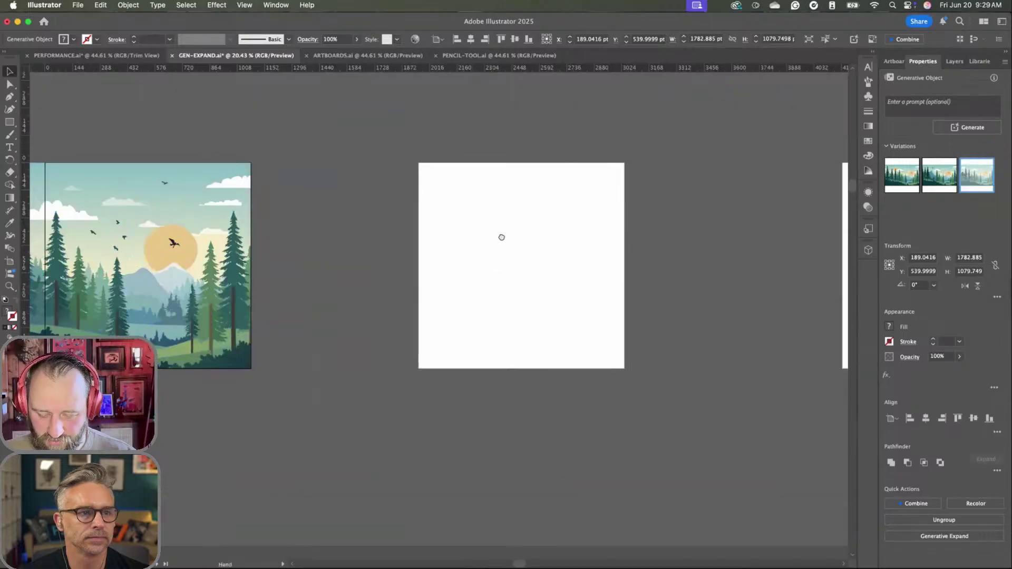
scroll(501, 235, "down", 2)
left_click_drag(503, 235, 442, 294)
scroll(461, 291, "right", 1)
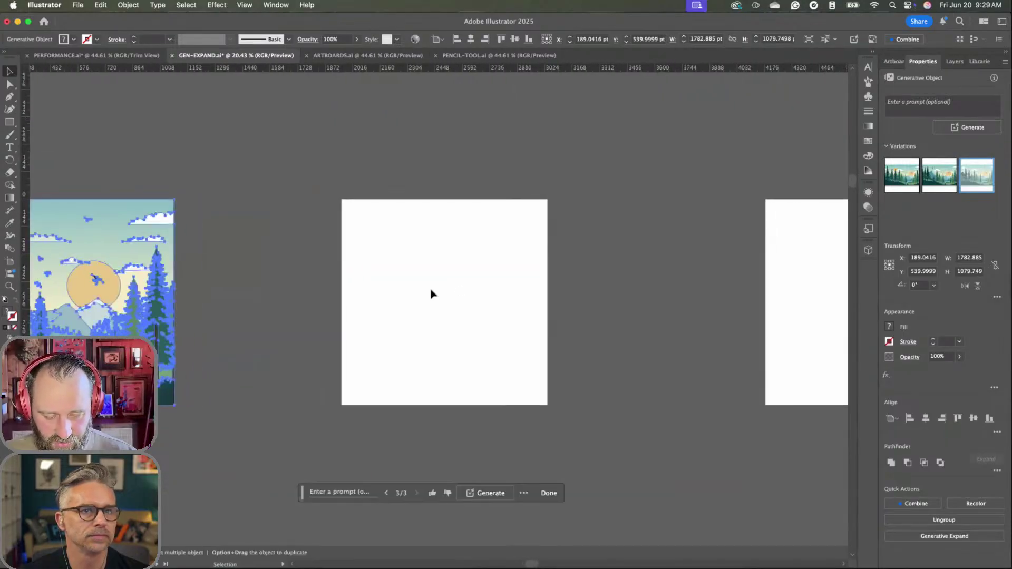
scroll(426, 283, "left", 10)
scroll(427, 283, "down", 5)
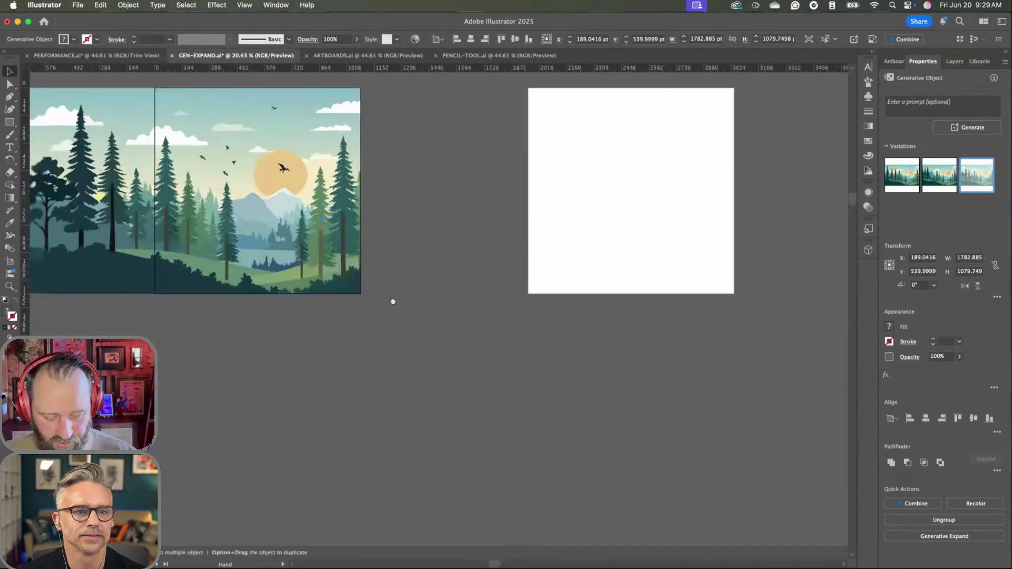
scroll(468, 301, "up", 5)
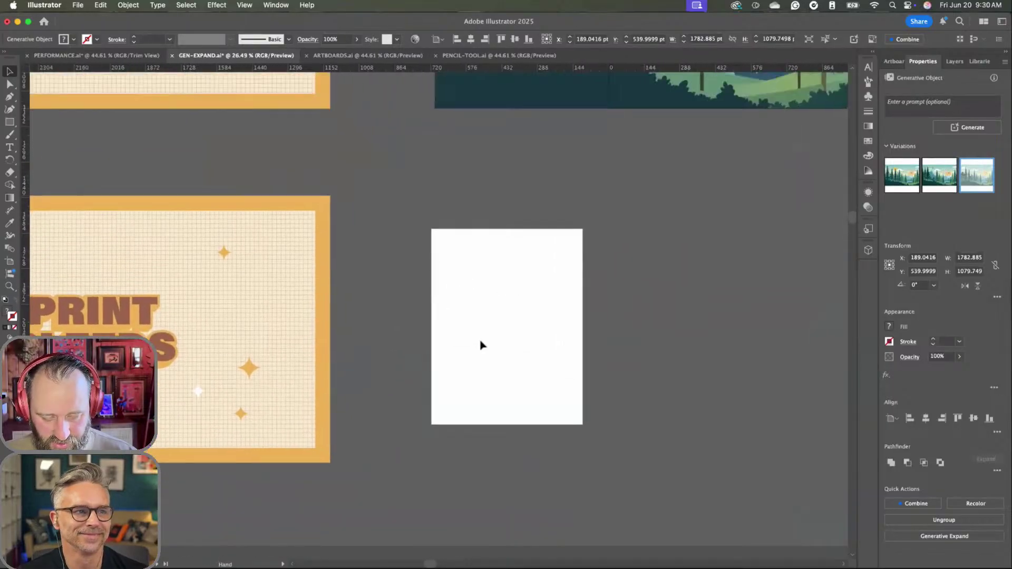
scroll(529, 290, "left", 5)
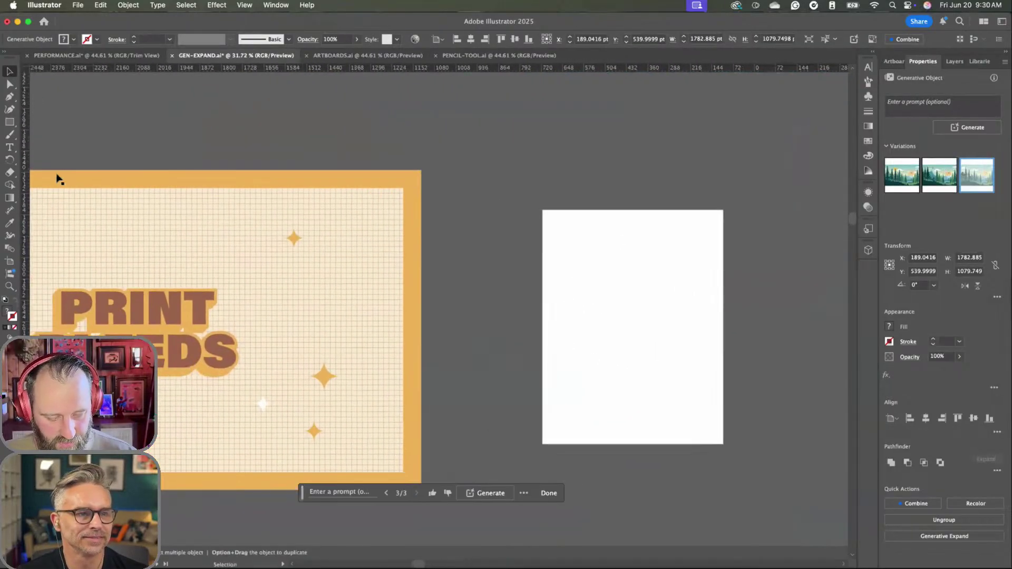
left_click(9, 122)
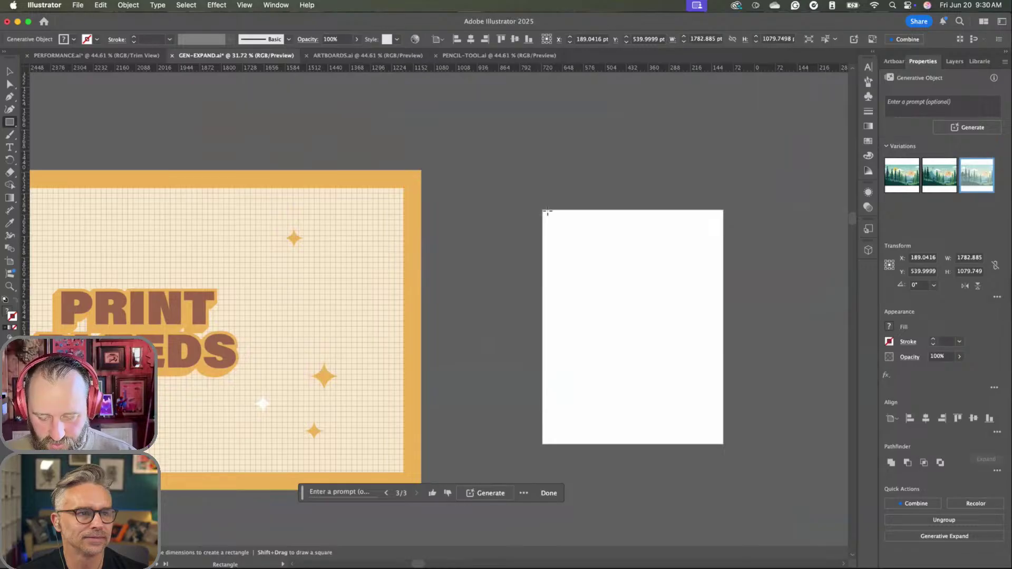
left_click_drag(543, 210, 723, 444)
left_click(740, 409, "super")
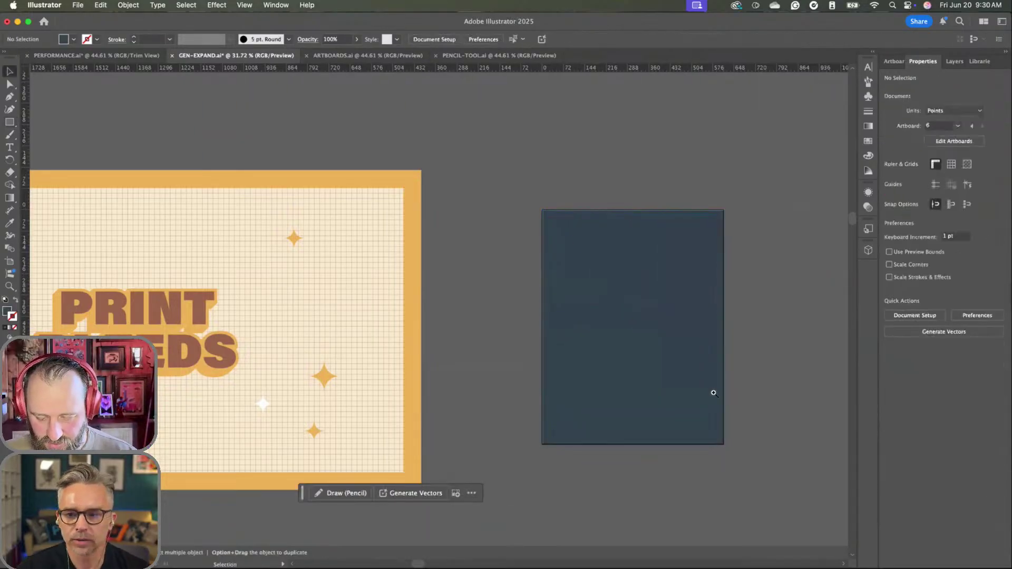
- Check the new dark rectangle up close by selecting it, and leave it deselected
left_click_drag(714, 393, 769, 369)
left_click_drag(701, 365, 594, 349)
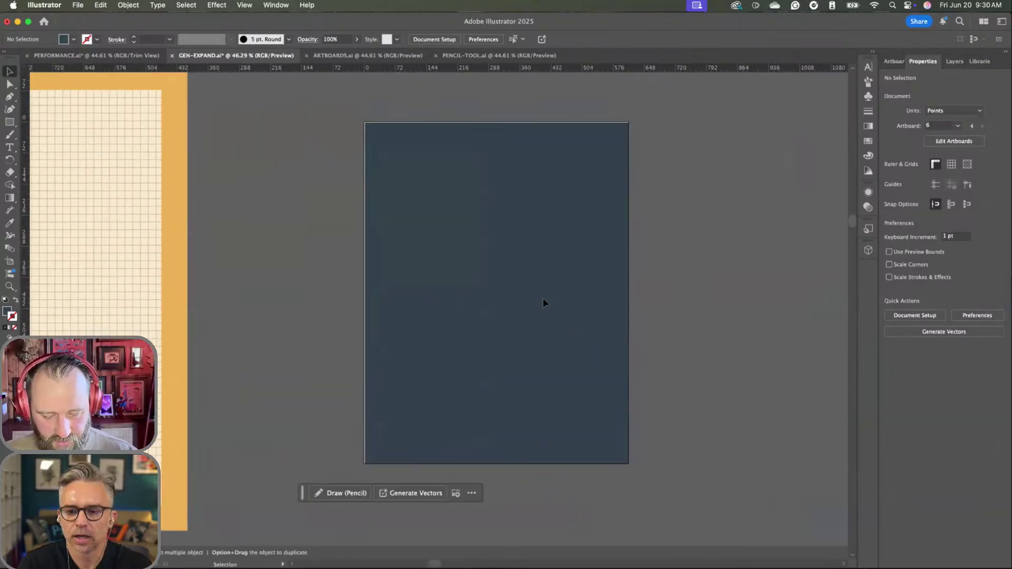
left_click(544, 303)
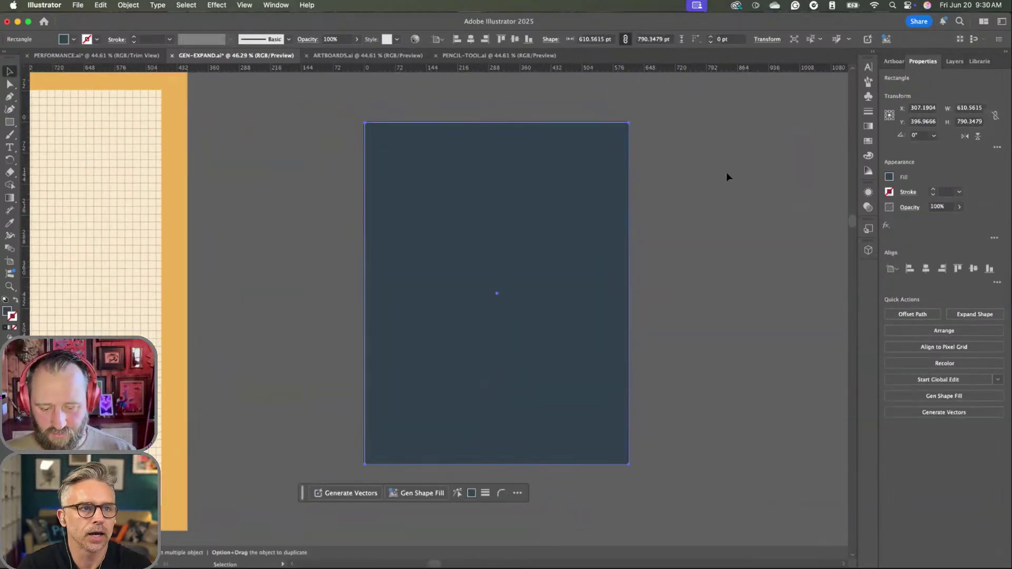
left_click(709, 175)
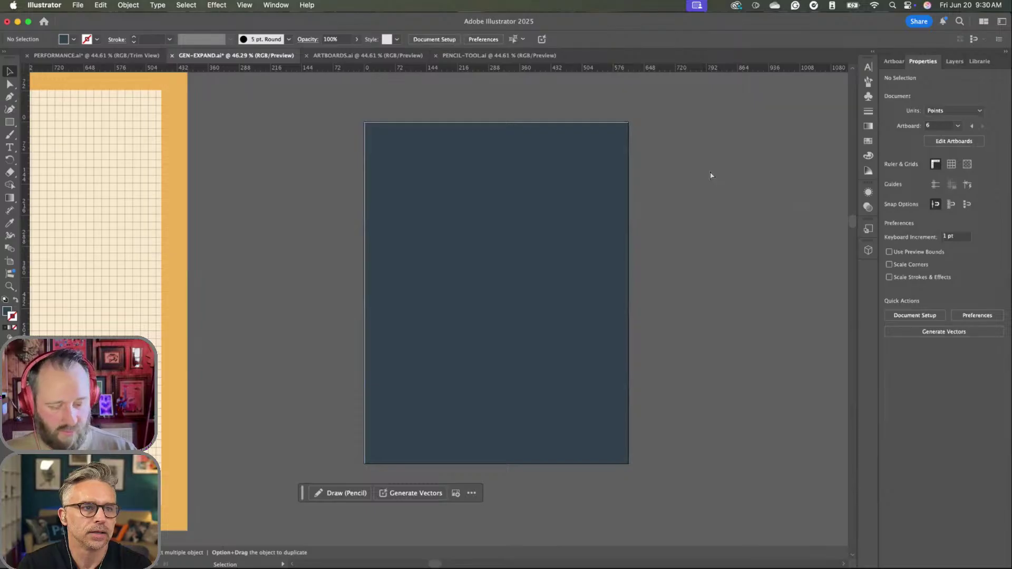
- Set the document bleed to 20 pt on all four sides
left_click(85, 5)
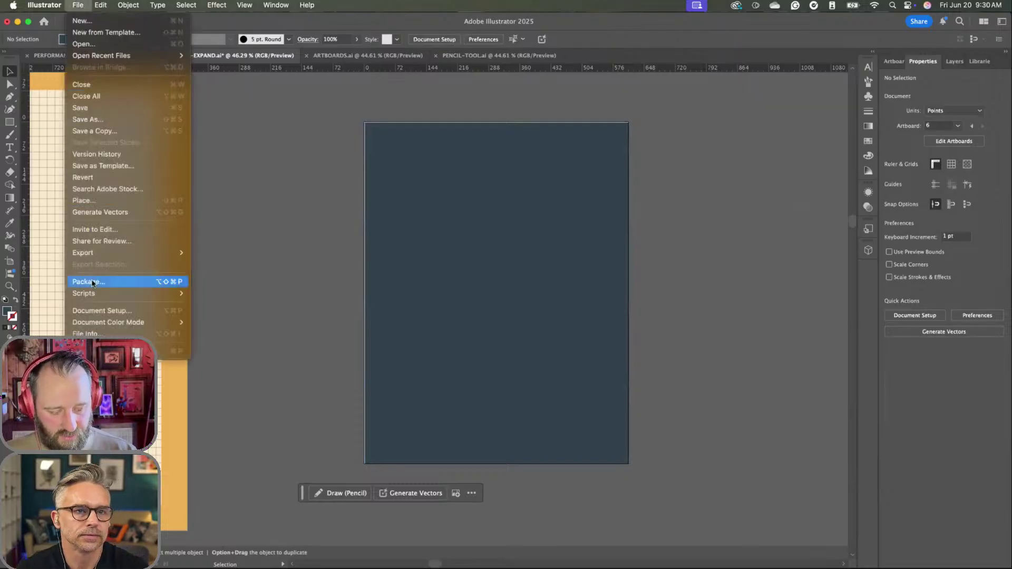
left_click(151, 310)
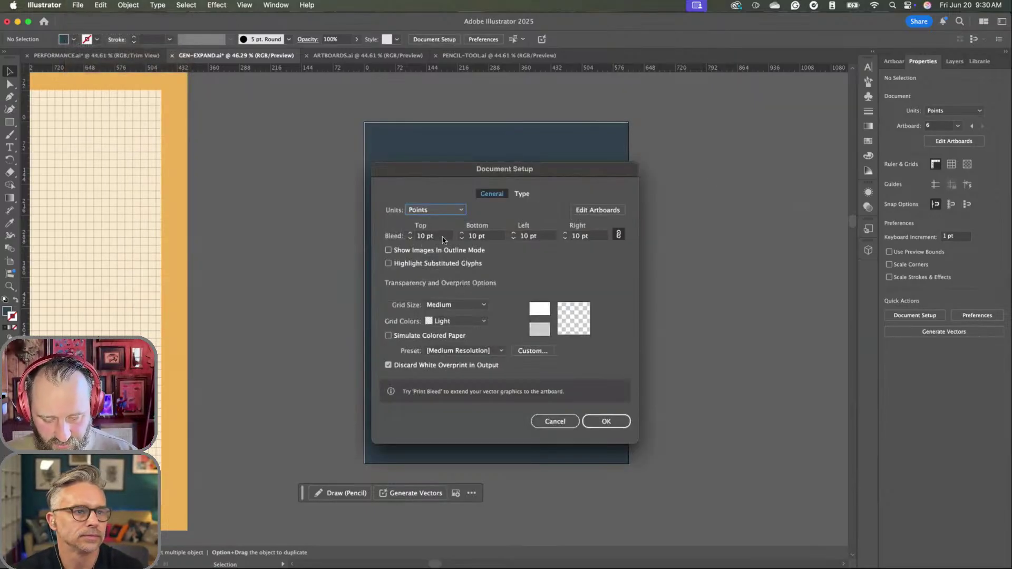
left_click_drag(447, 239, 395, 237)
type("20")
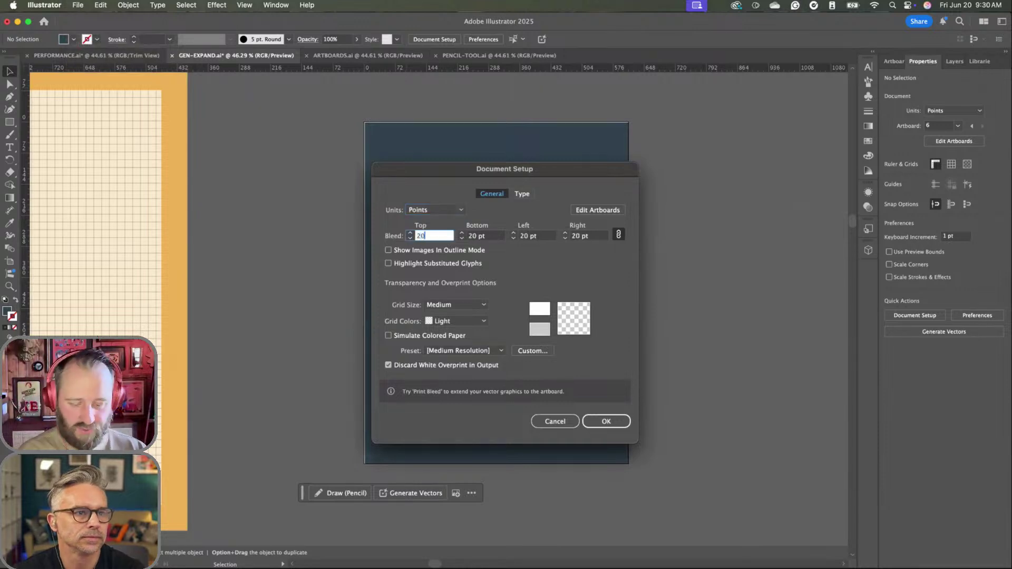
key("Tab")
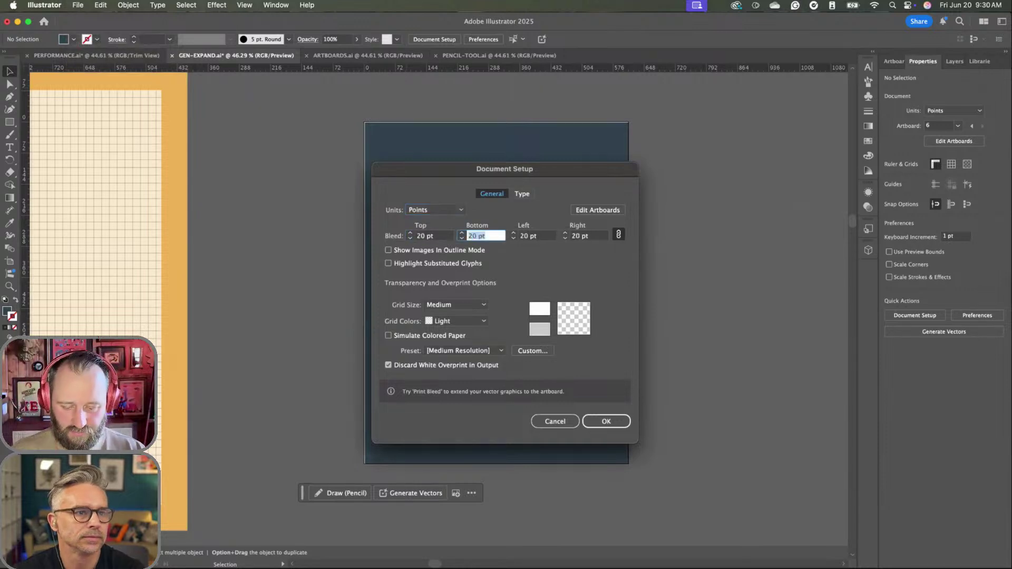
left_click(614, 421)
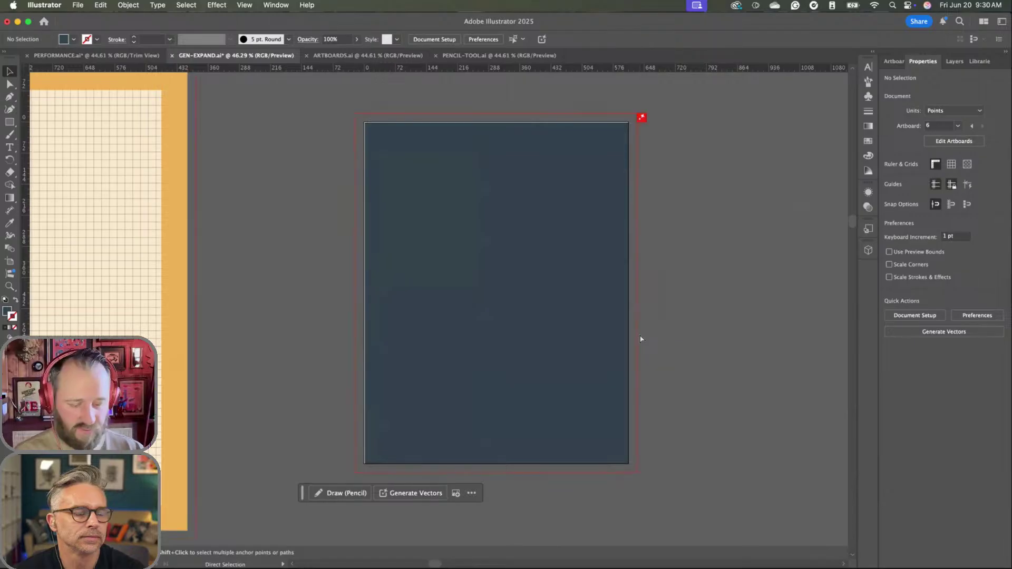
- Examine the bleed guides and the Print Bleed option around the portrait artboard, briefly selecting the dark rectangle
scroll(641, 333, "left", 1)
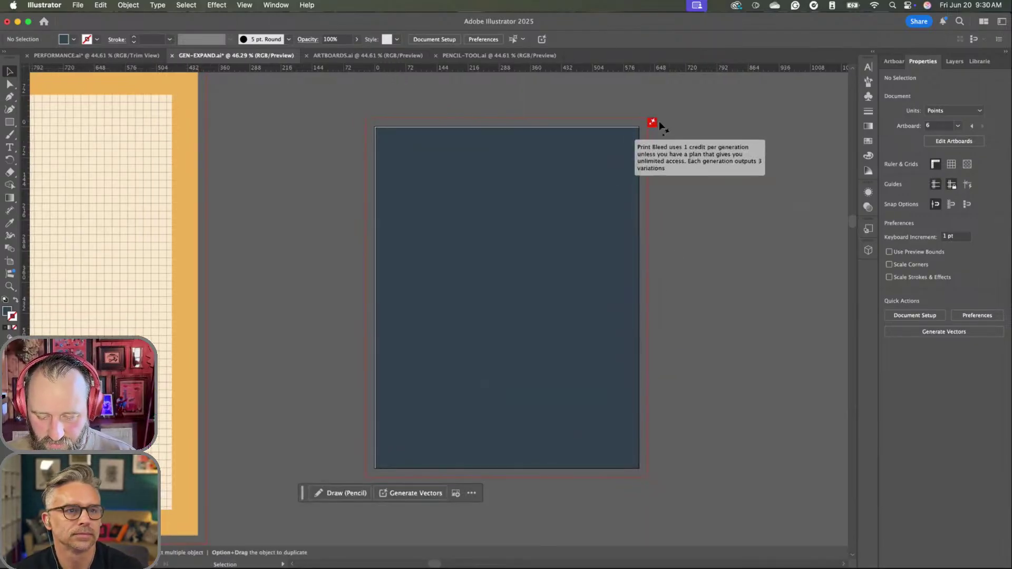
mouse_move(657, 122)
left_click(536, 157)
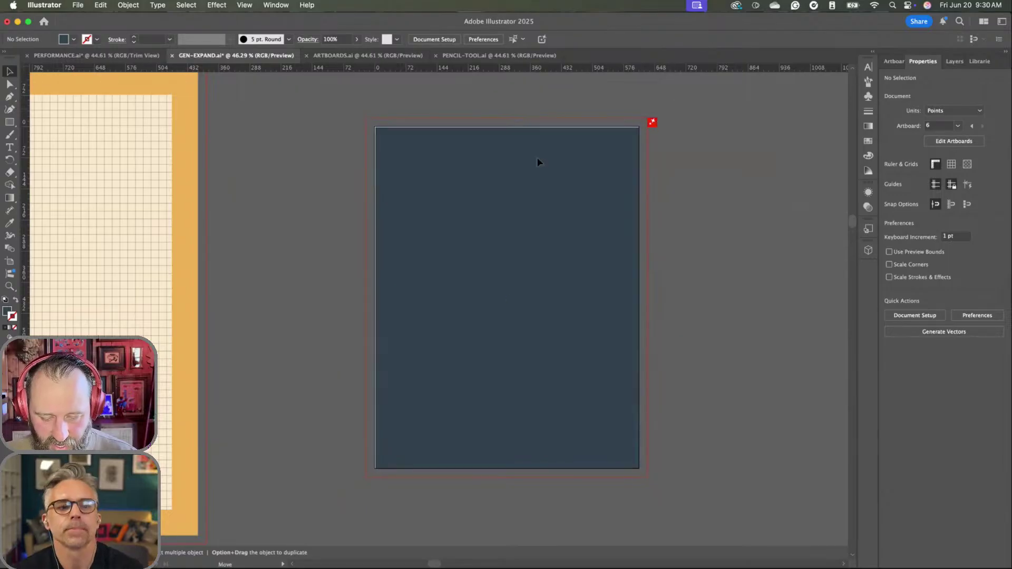
left_click(537, 162)
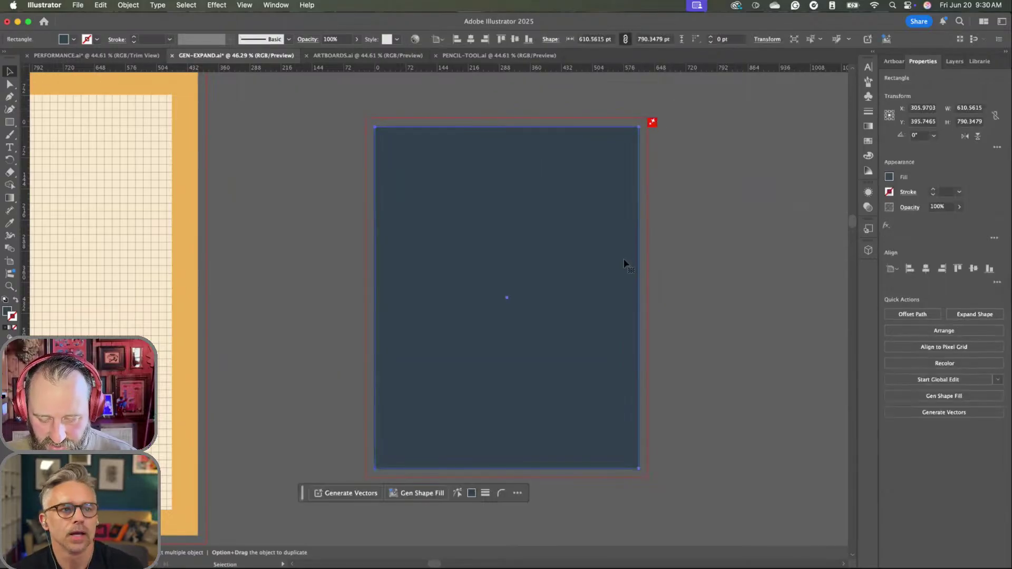
left_click(713, 272)
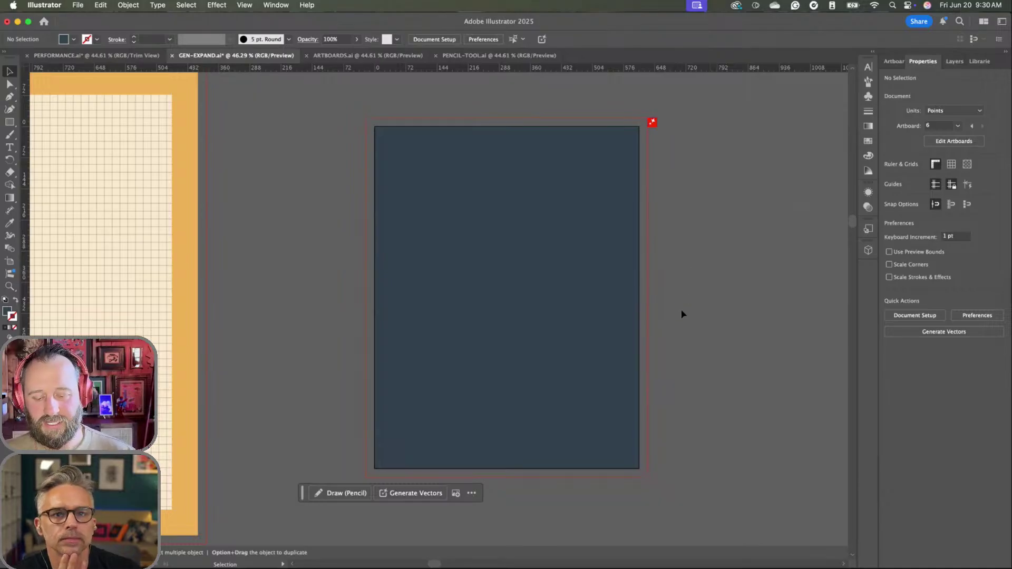
- Generate vectors inside the dark rectangle from the prompt "Cactus in a sunny desert"
left_click(627, 230)
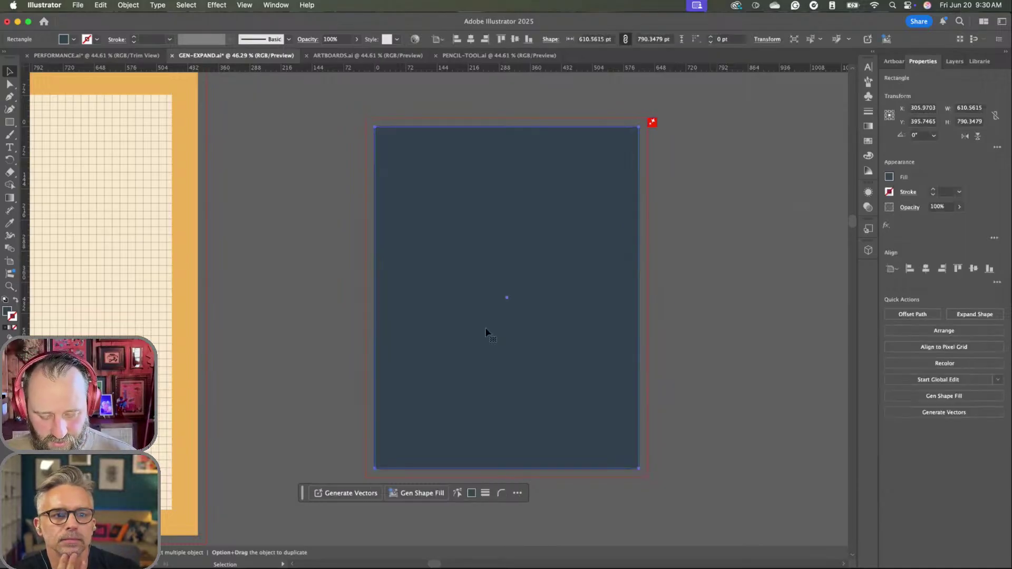
left_click(351, 493)
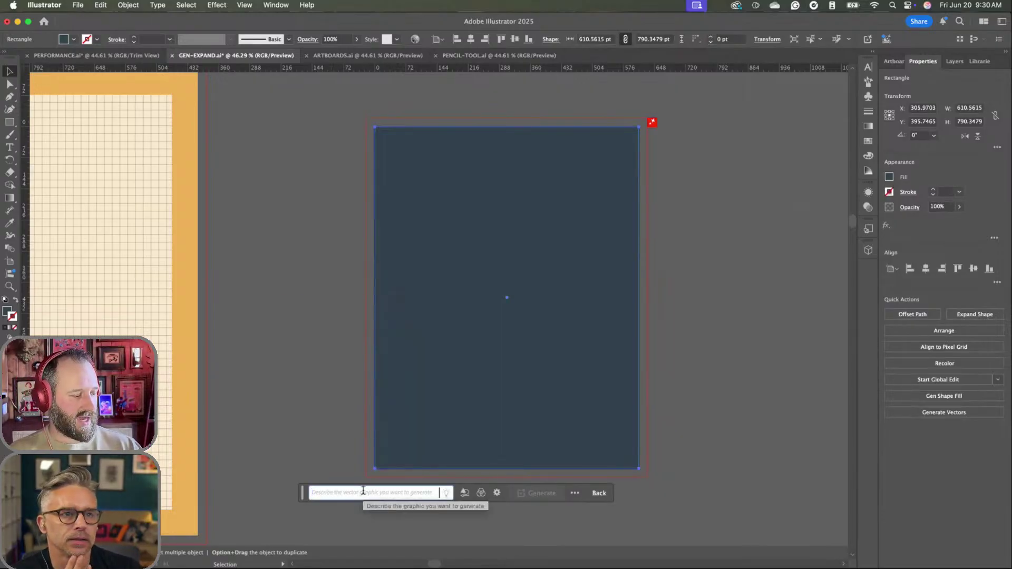
type("Cactu")
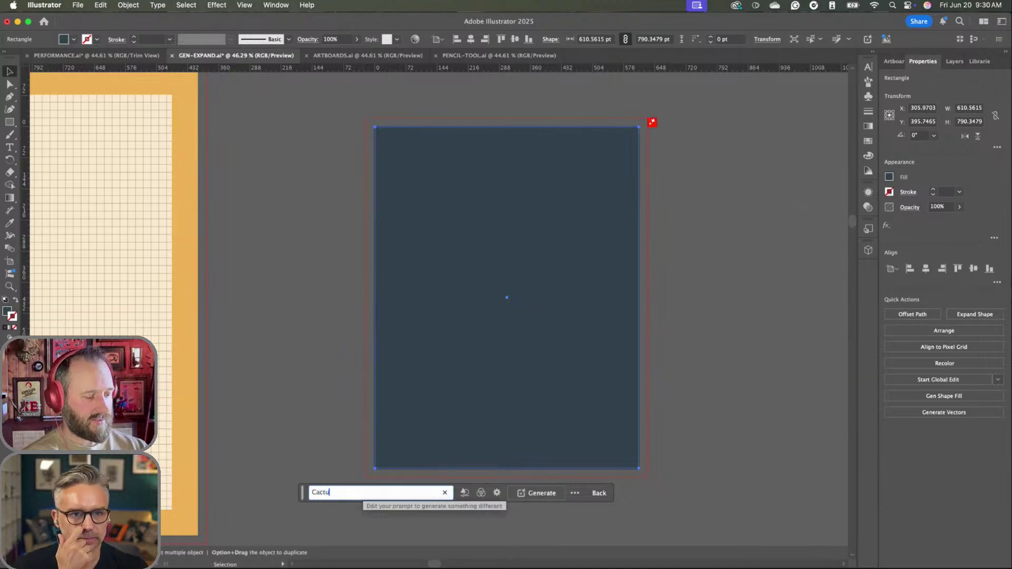
type("s in a")
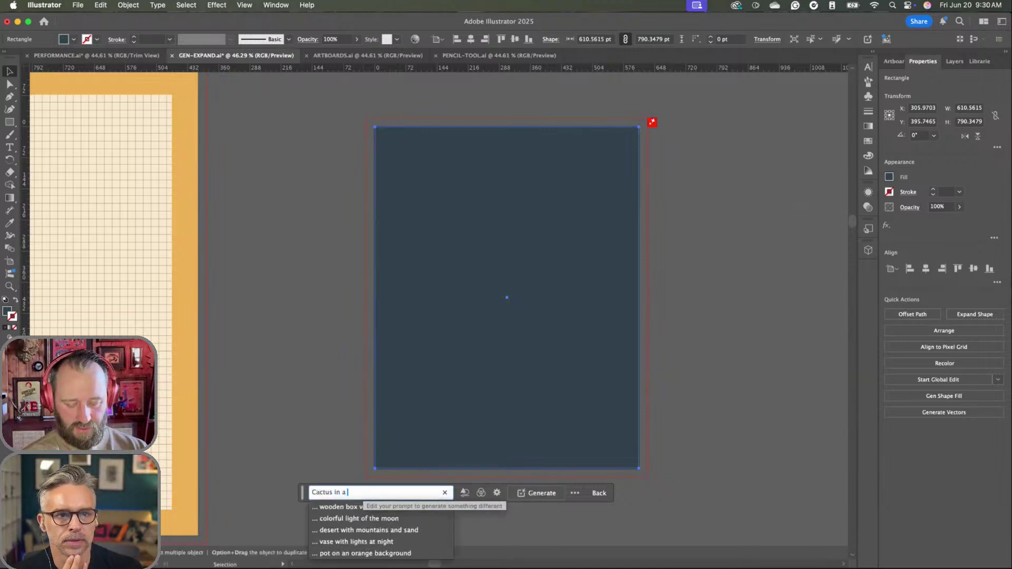
type(" sunny desert")
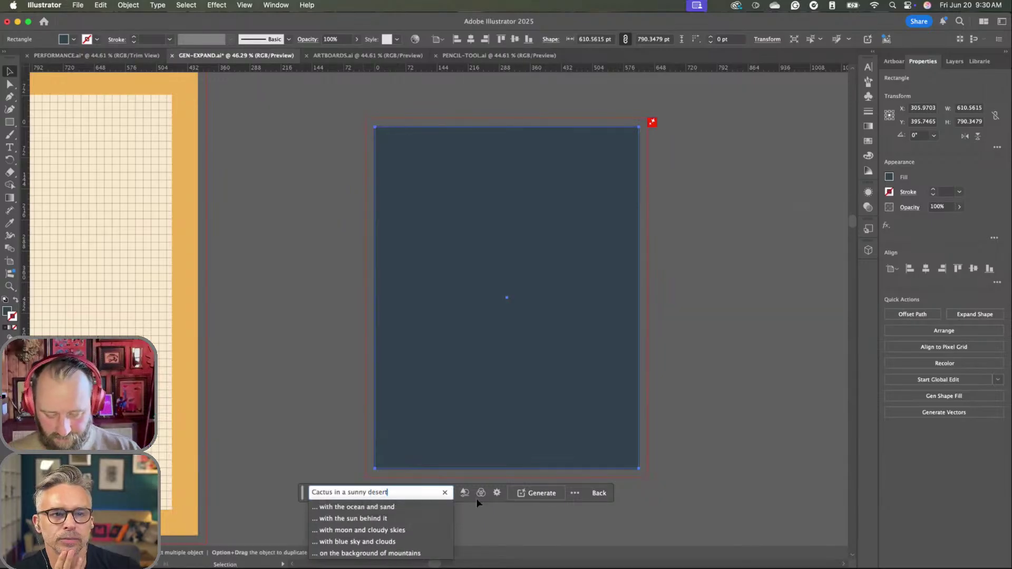
left_click(559, 496)
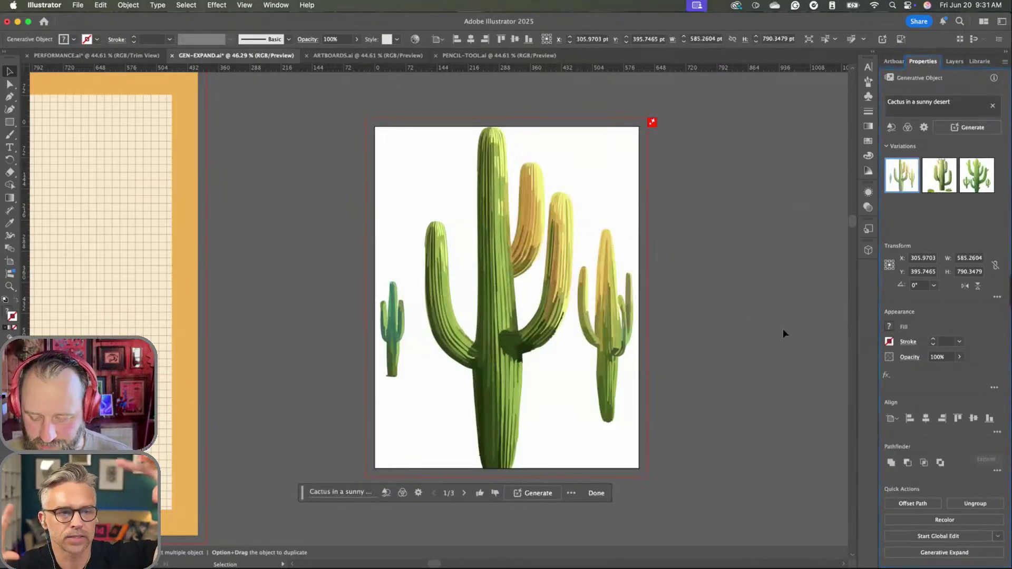
- Change the content type to Scene with maximum detail and regenerate the cactus artwork
left_click(387, 493)
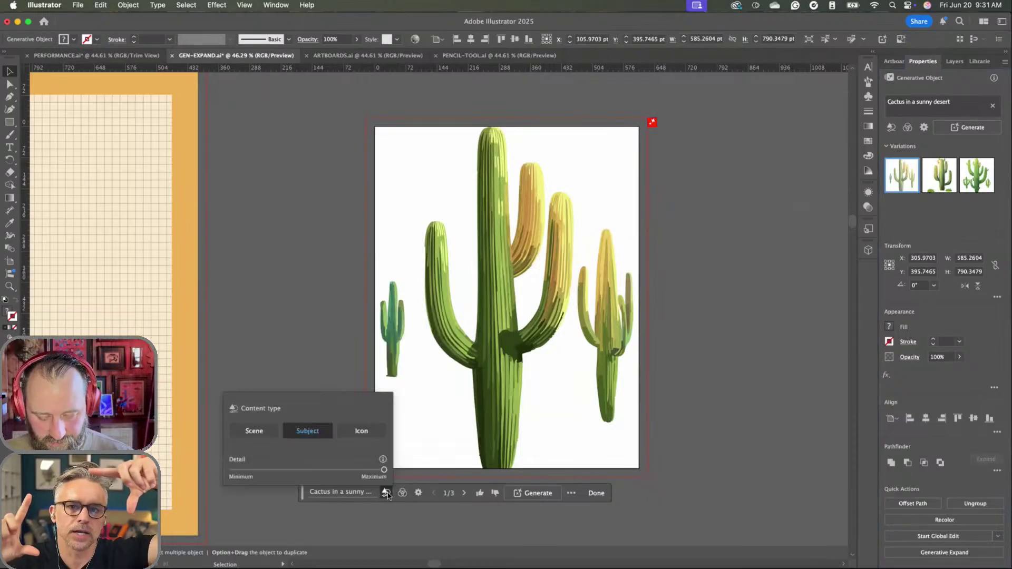
left_click(254, 431)
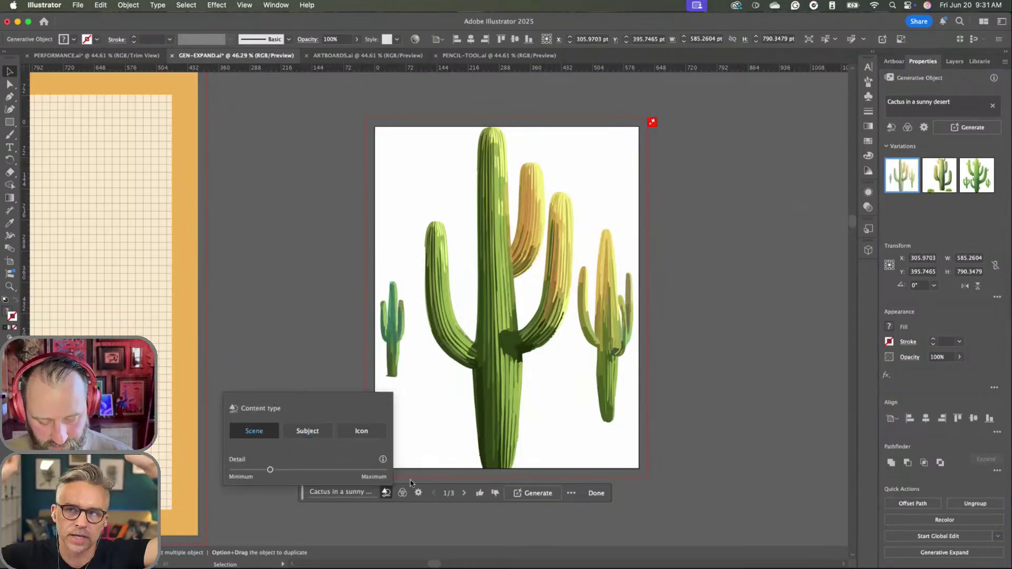
left_click_drag(269, 469, 384, 469)
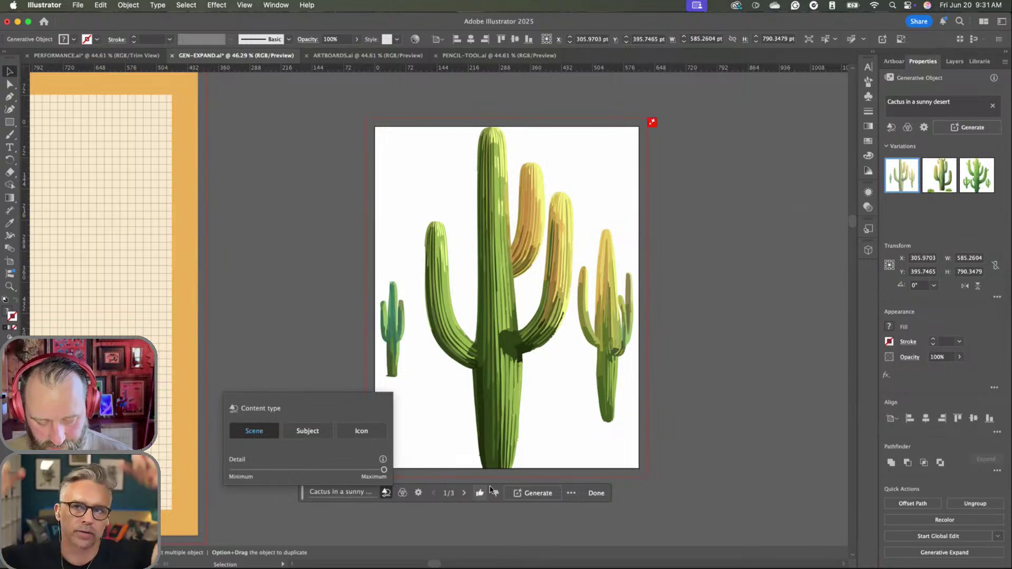
left_click(533, 493)
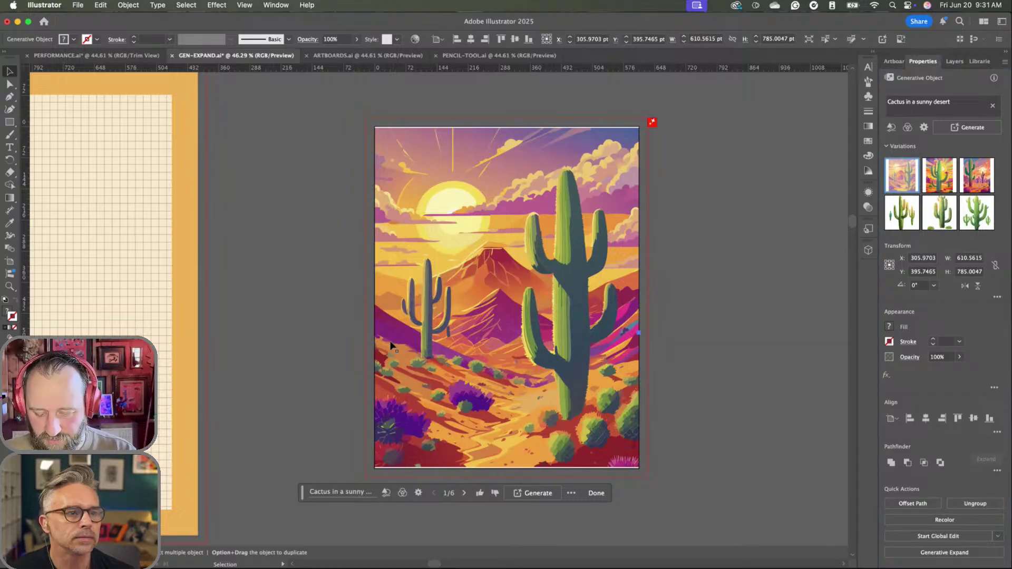
- Compare the generated cactus variations and keep the third desert scene
left_click(899, 209)
left_click(901, 185)
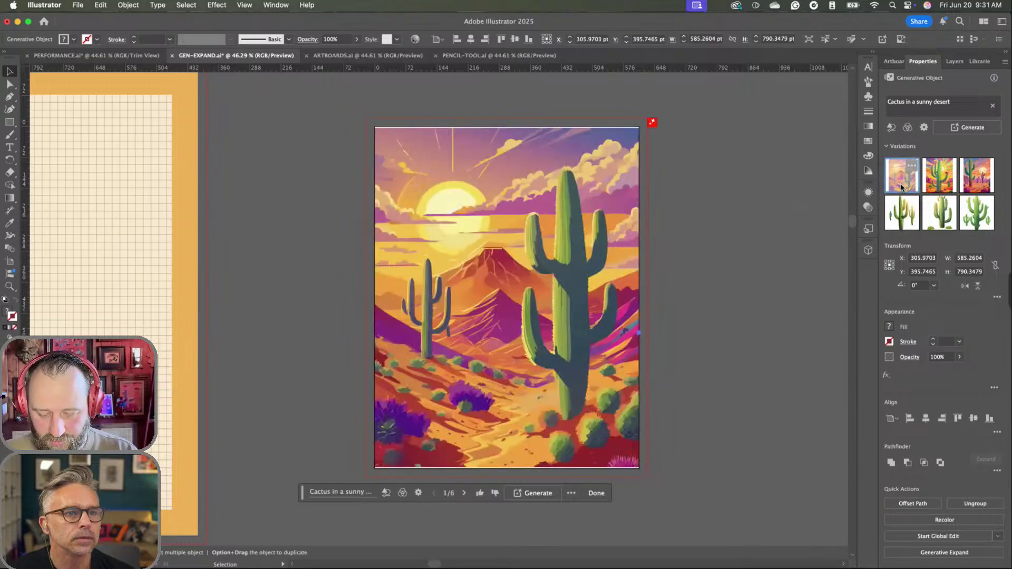
left_click(936, 186)
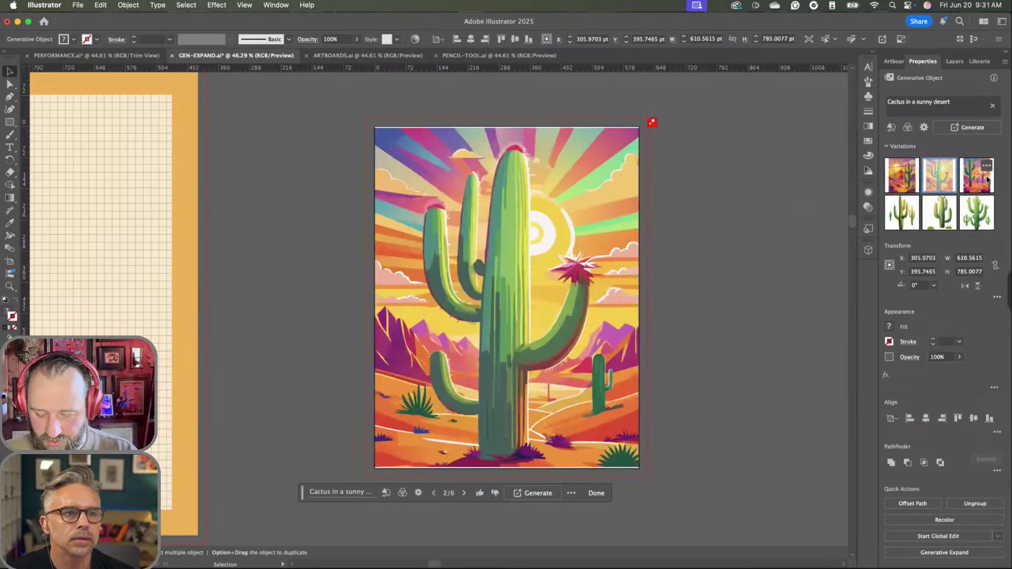
left_click(980, 180)
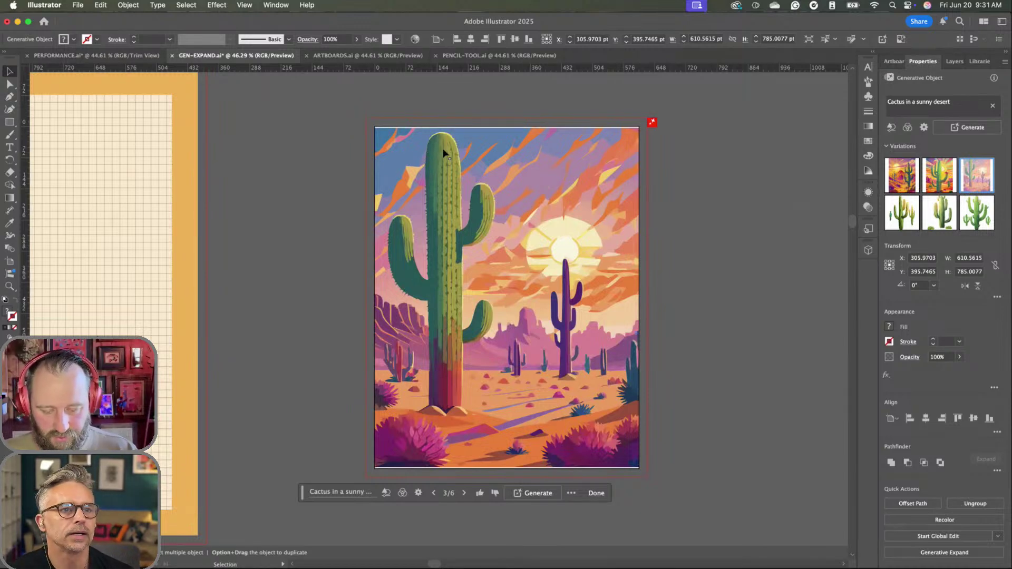
- Stretch the desert scene's upper and left edges with Free Transform to reach the artboard edges
key("z")
left_click_drag(482, 136, 537, 131)
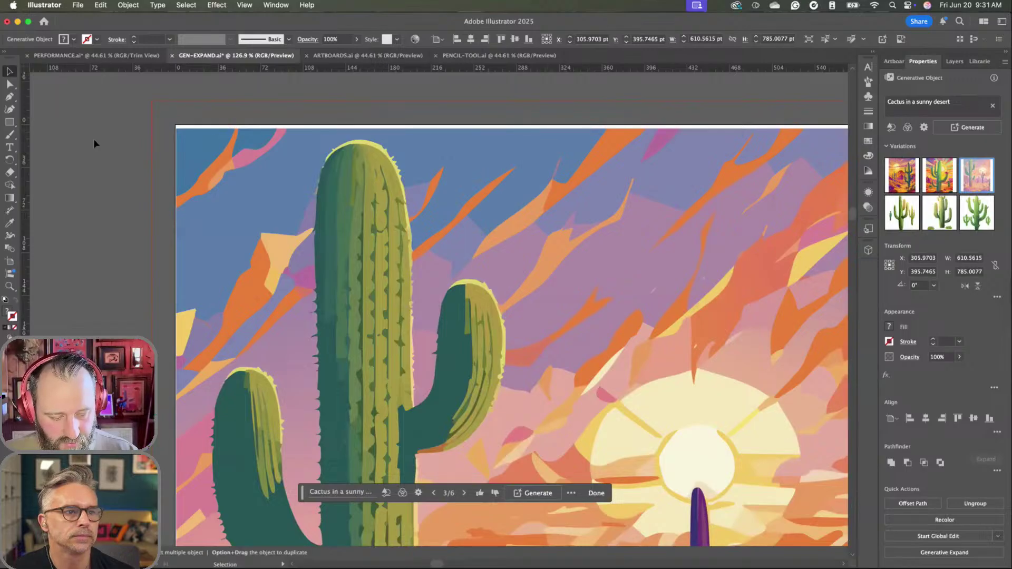
key("e")
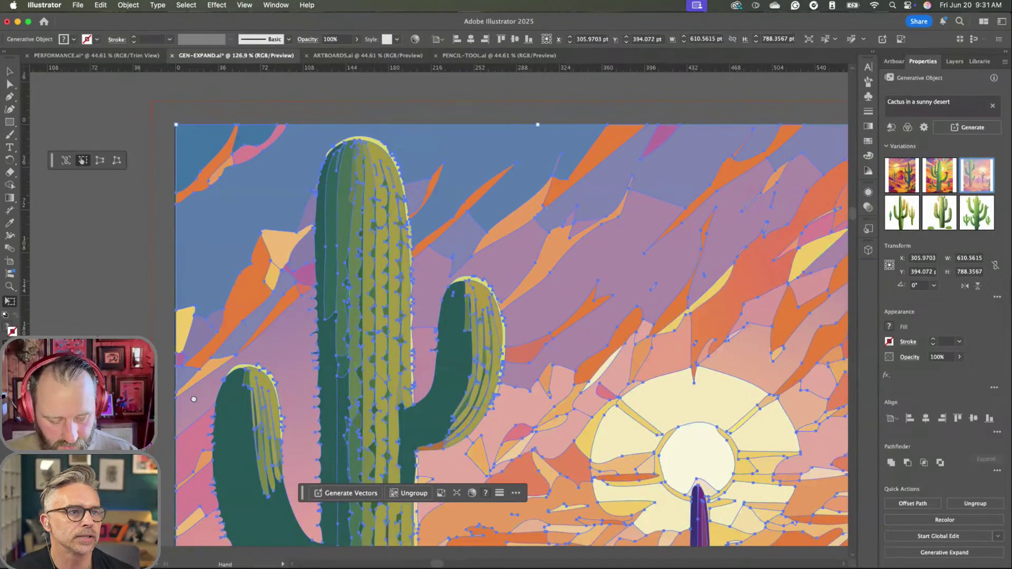
left_click_drag(181, 515, 192, 293)
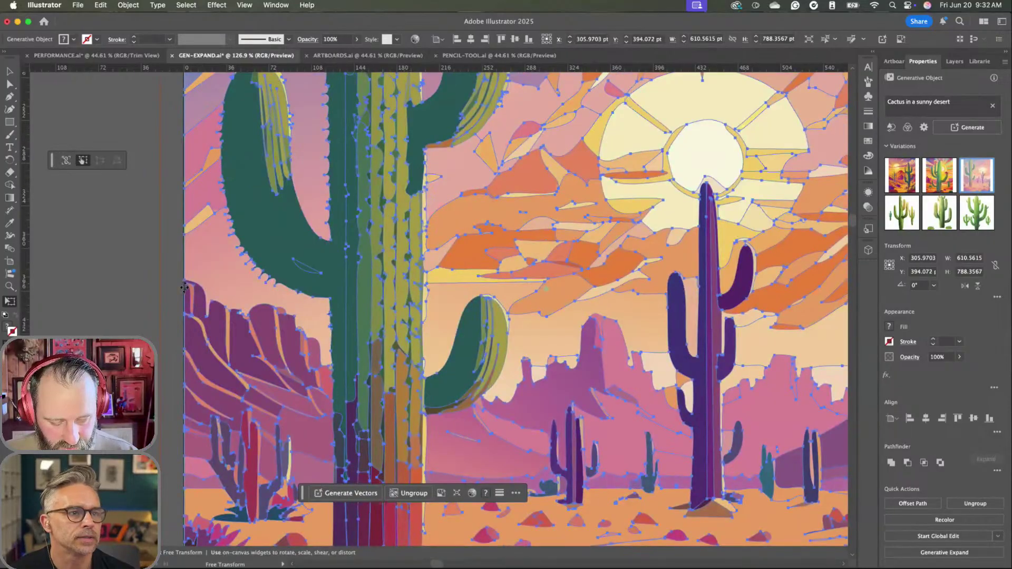
- Stretch the desert scene's lower and right edges to cover the artboard completely, and deselect it
scroll(399, 388, "down", 10)
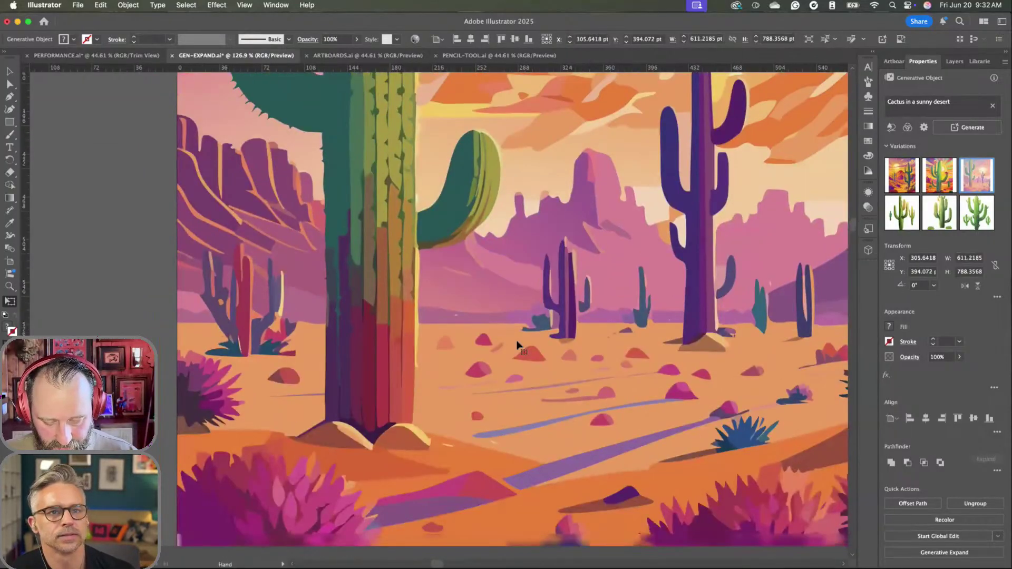
scroll(510, 408, "down", 3)
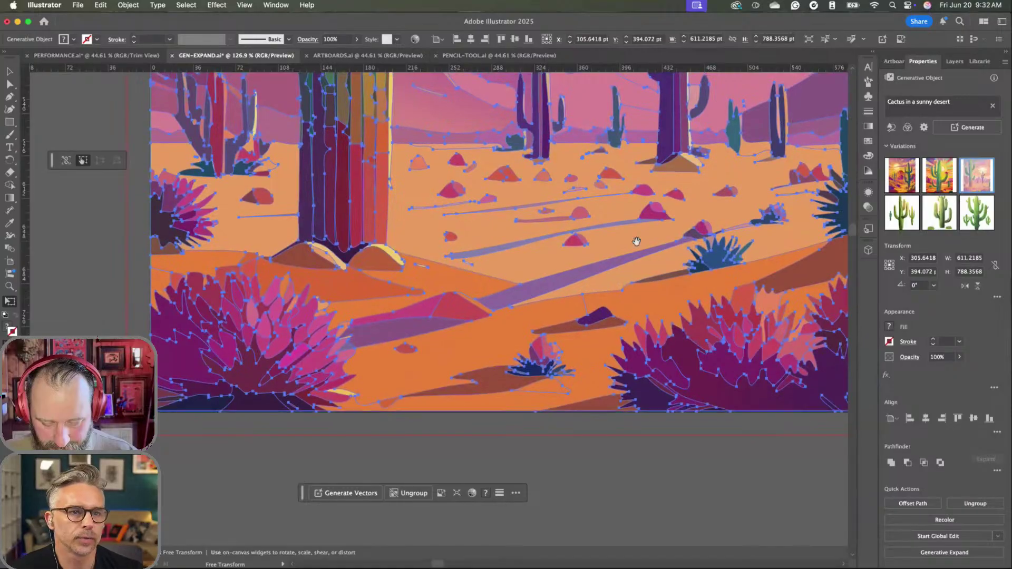
scroll(636, 242, "up", 6)
scroll(636, 242, "right", 6)
scroll(656, 274, "up", 3)
scroll(673, 162, "right", 1)
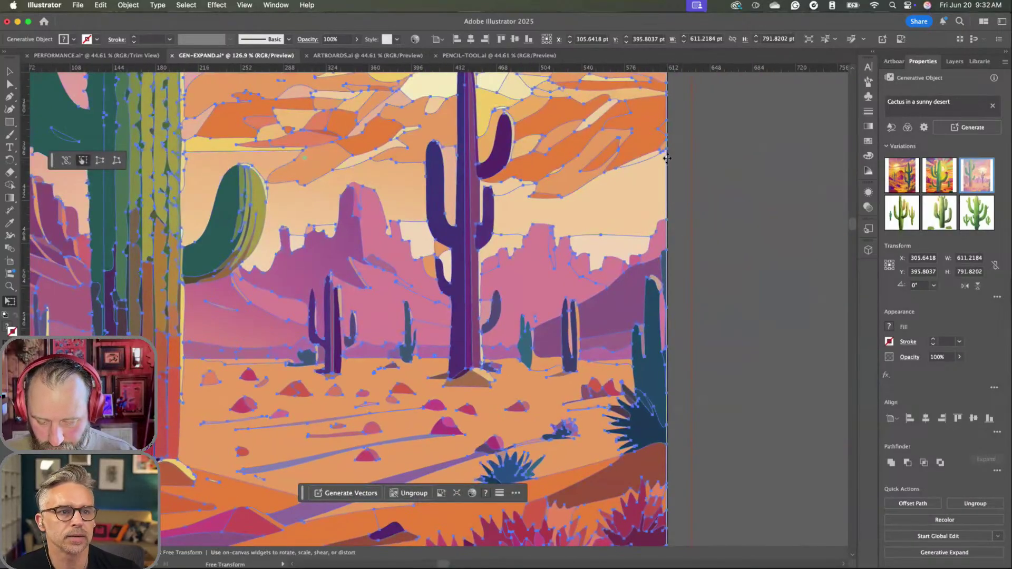
left_click_drag(666, 158, 667, 157)
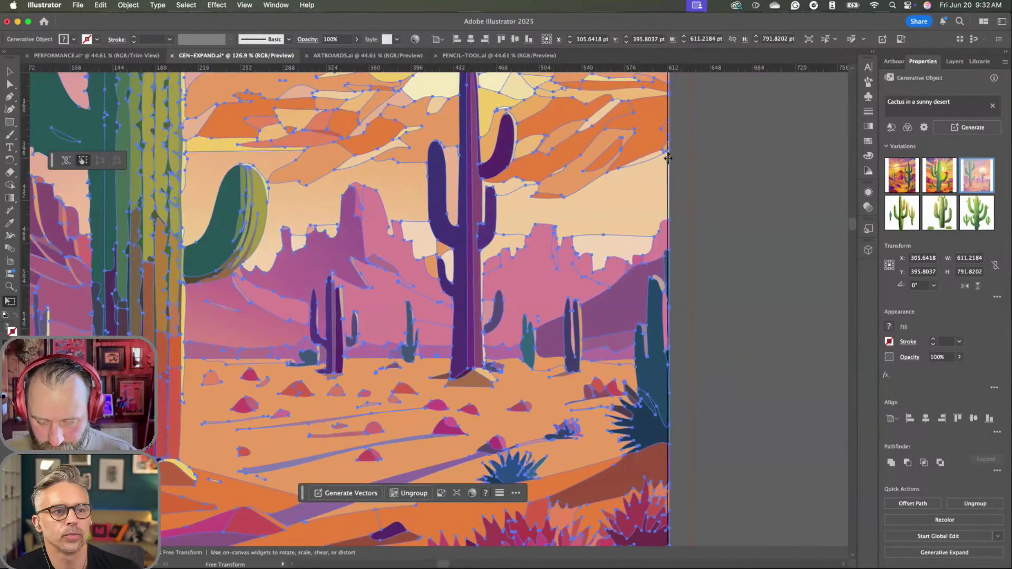
left_click(692, 174)
- Run Print Bleed on the desert artboard to extend the artwork to the bleed
key("super+0")
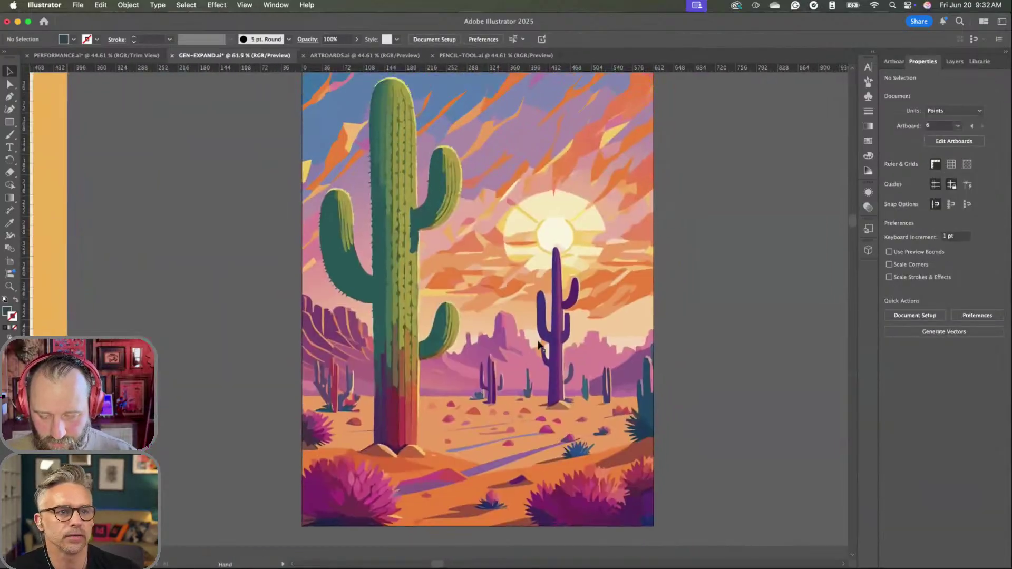
scroll(538, 345, "down", 2)
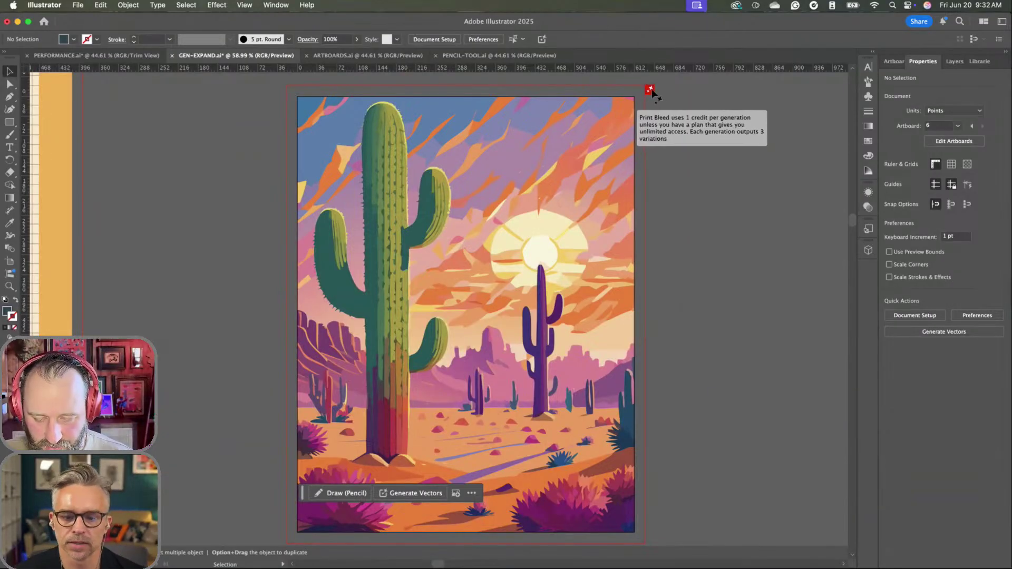
left_click(651, 90)
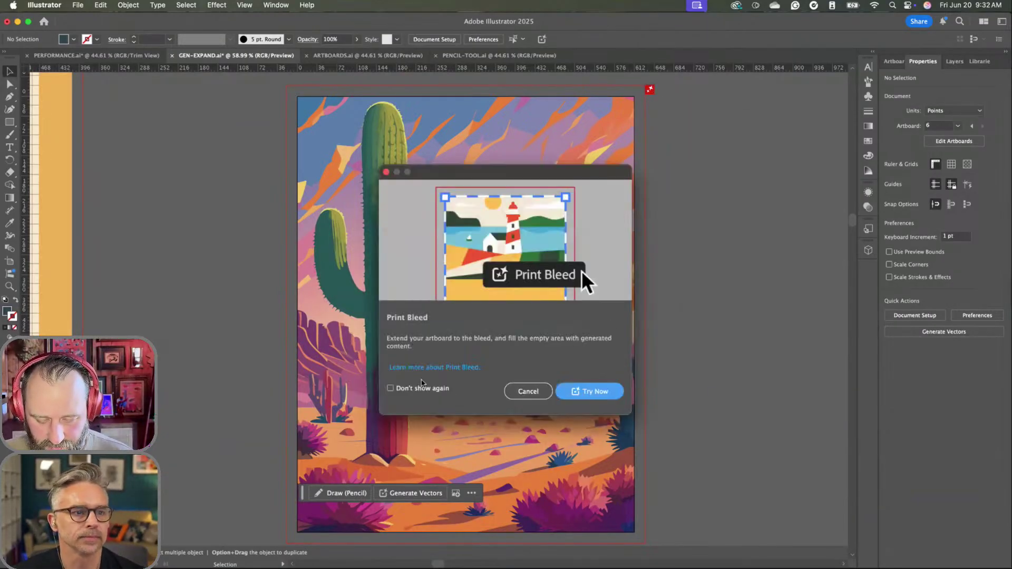
left_click(585, 398)
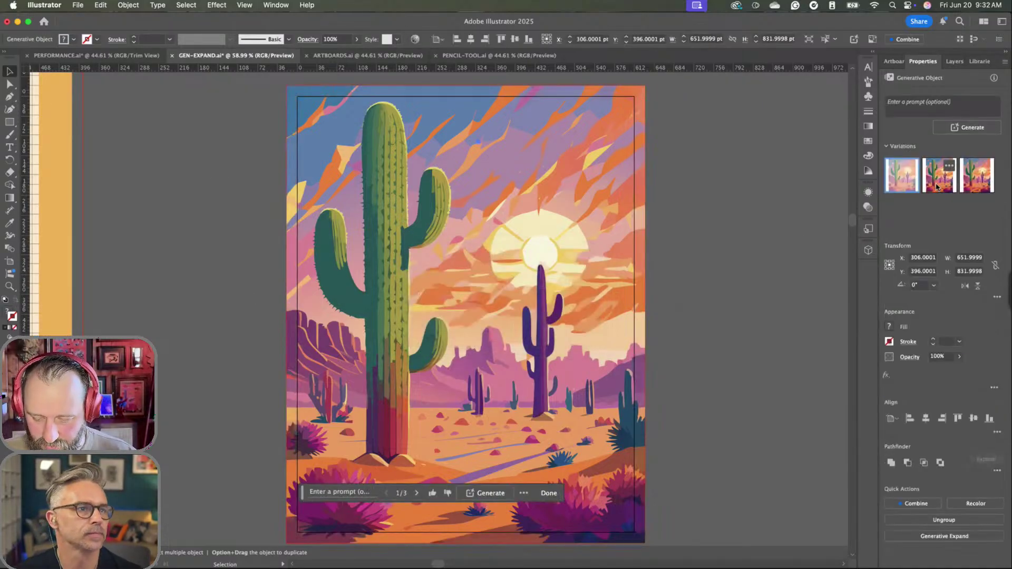
- Switch the bleed extension to its third variation and deselect the artwork
left_click(971, 180)
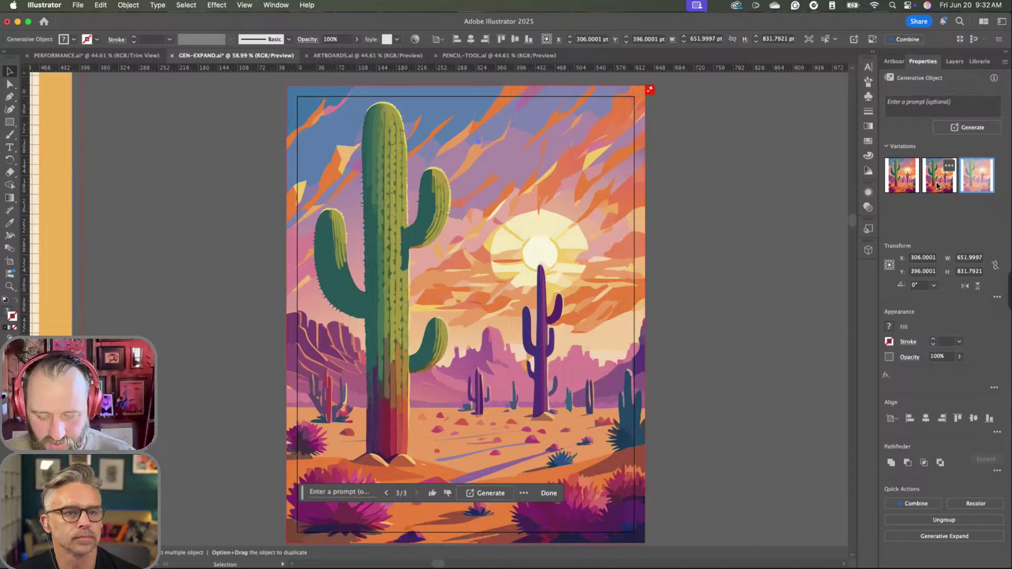
left_click(694, 295)
scroll(694, 295, "down", 5)
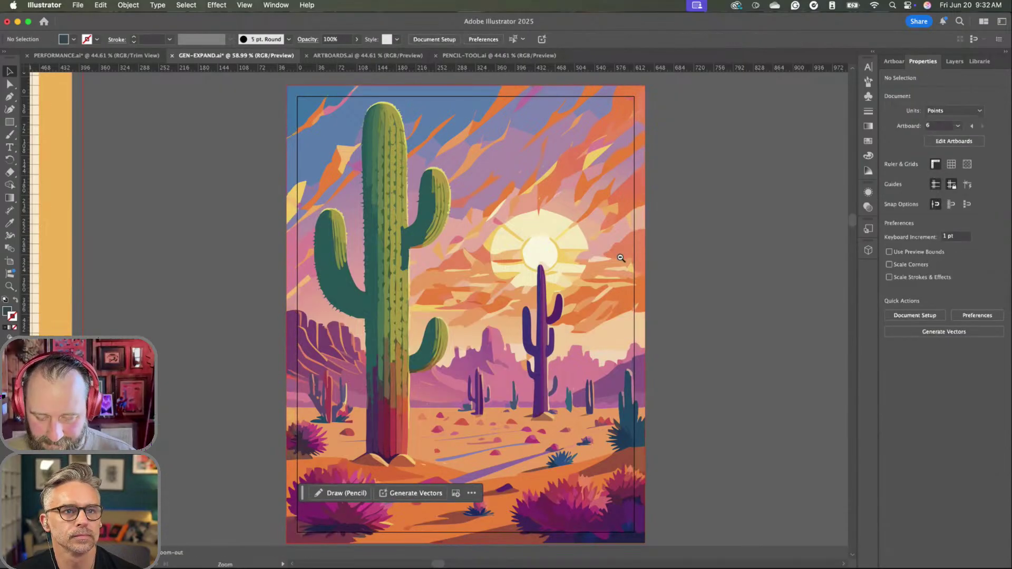
- Select the extended desert artwork and expand Layer 1 to list its objects
left_click_drag(508, 360, 657, 303)
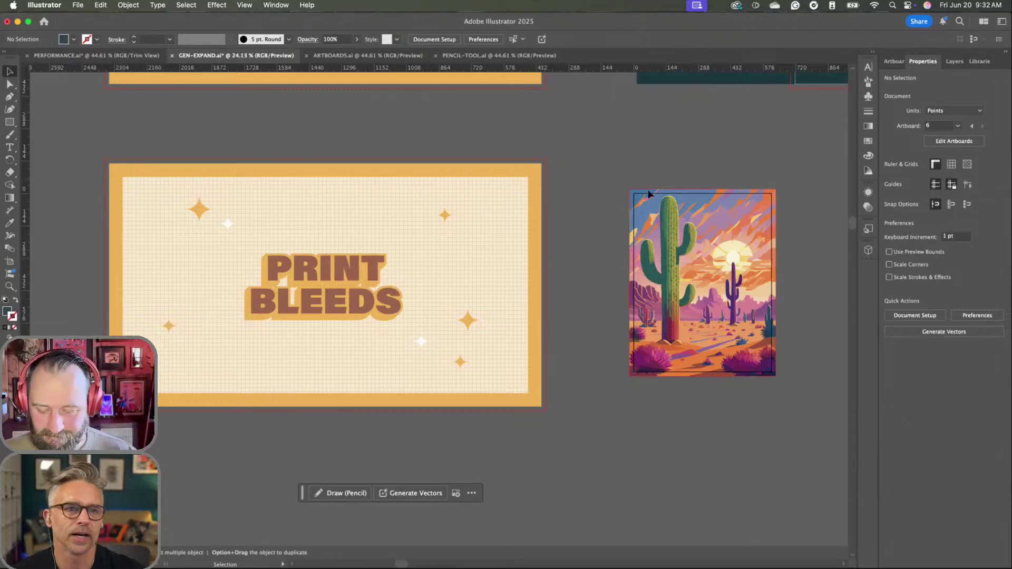
left_click(731, 232)
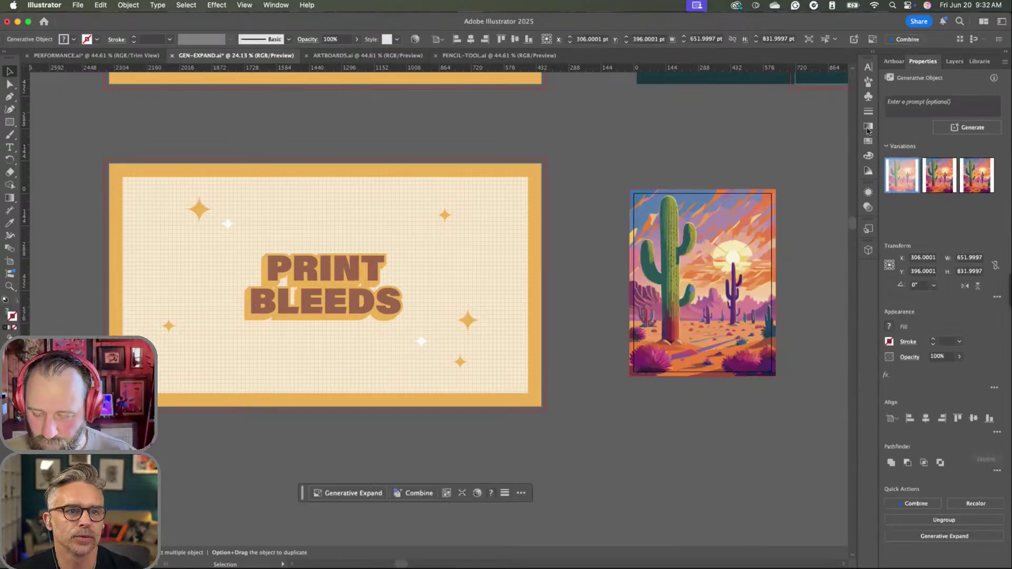
left_click(954, 61)
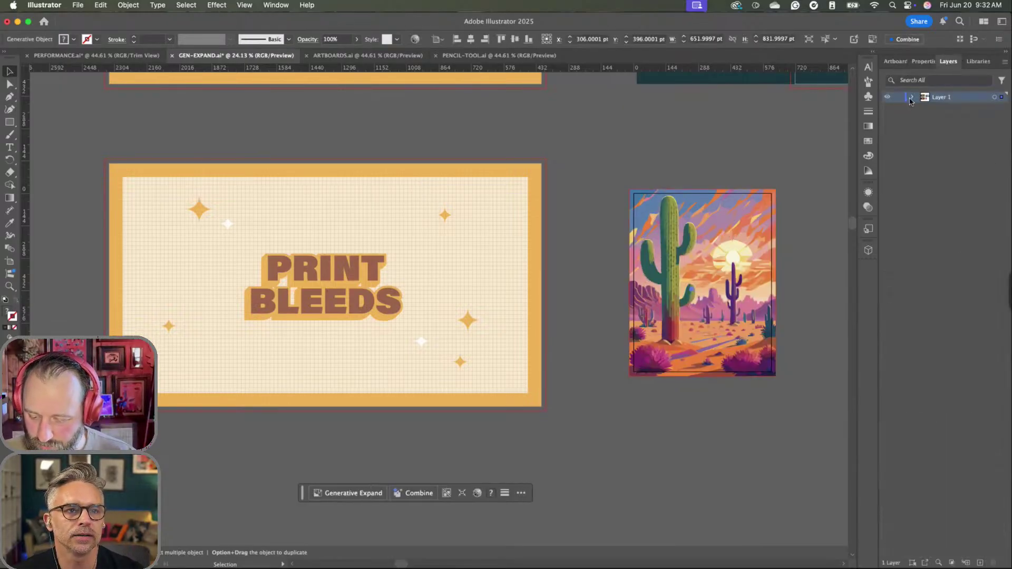
left_click(911, 98)
left_click(951, 108)
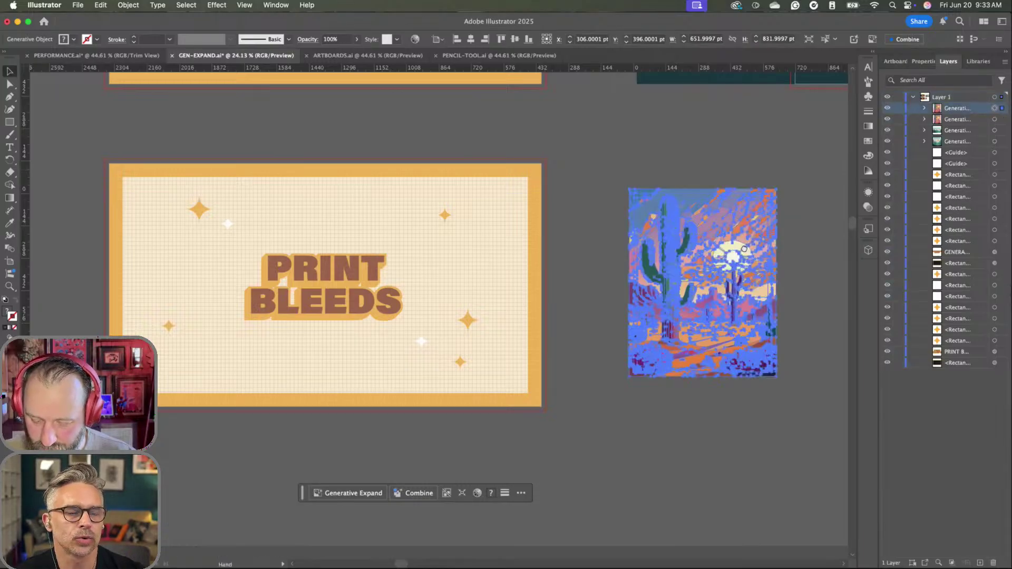
left_click_drag(717, 253, 547, 244)
key("super+0")
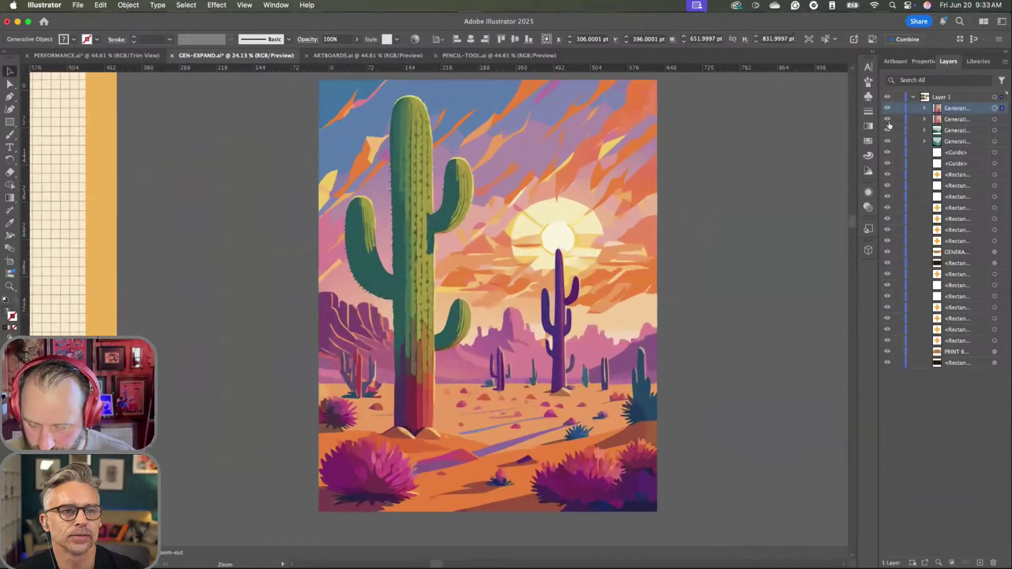
- Expand the desert's generative object down through its original artwork group and both nested subgroups to inspect the layer structure
left_click(923, 109)
left_click(935, 130)
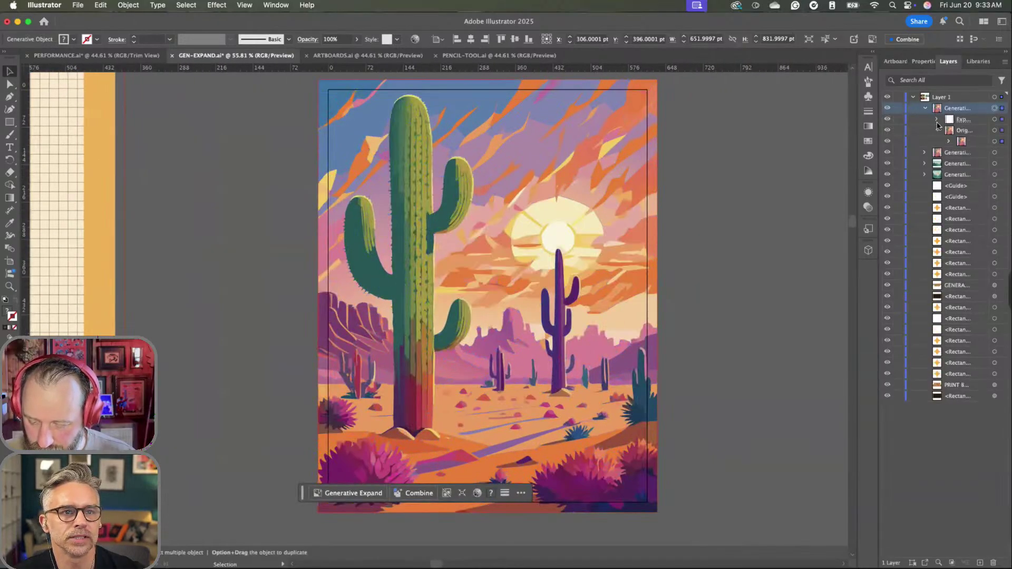
left_click(949, 141)
left_click(961, 161)
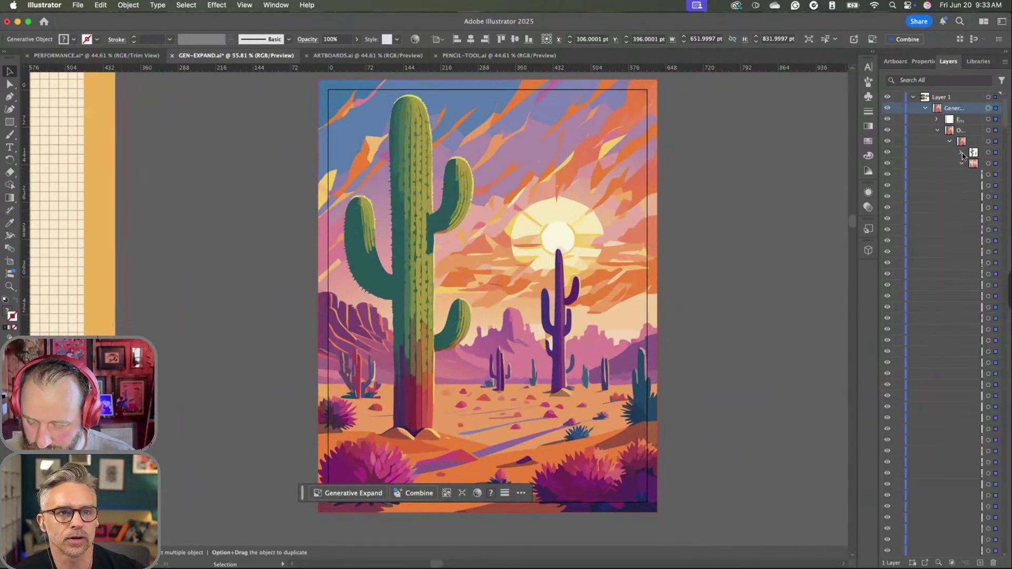
left_click(961, 153)
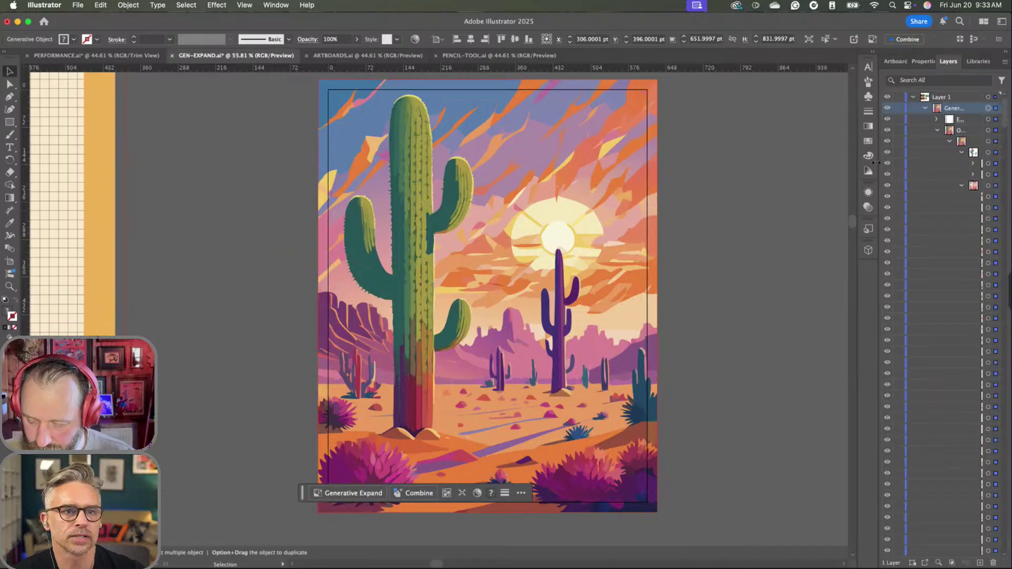
- Widen the layer list and target individual paths in the Background group to examine how the generative artwork is built
left_click_drag(871, 161, 793, 161)
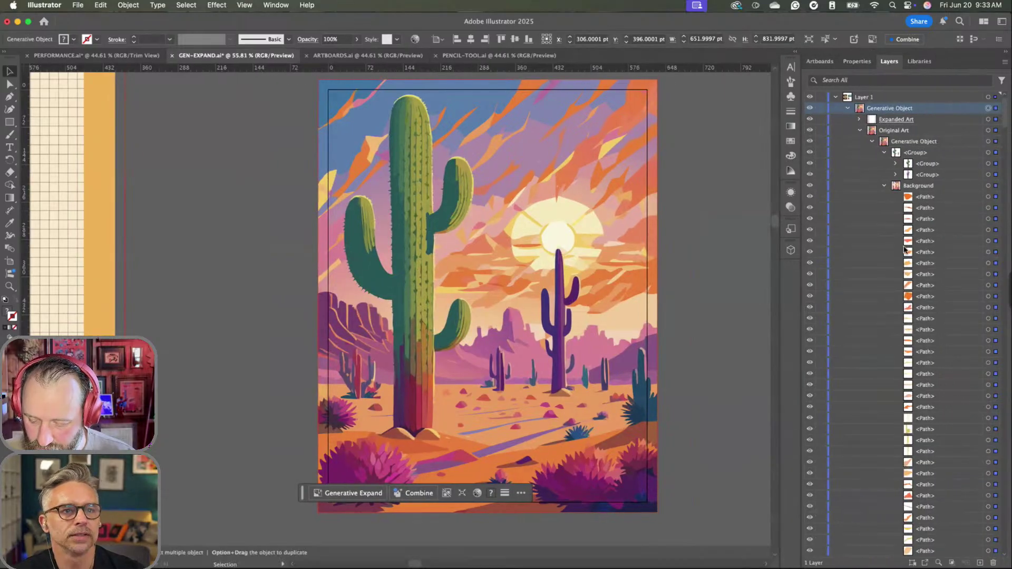
left_click(931, 254)
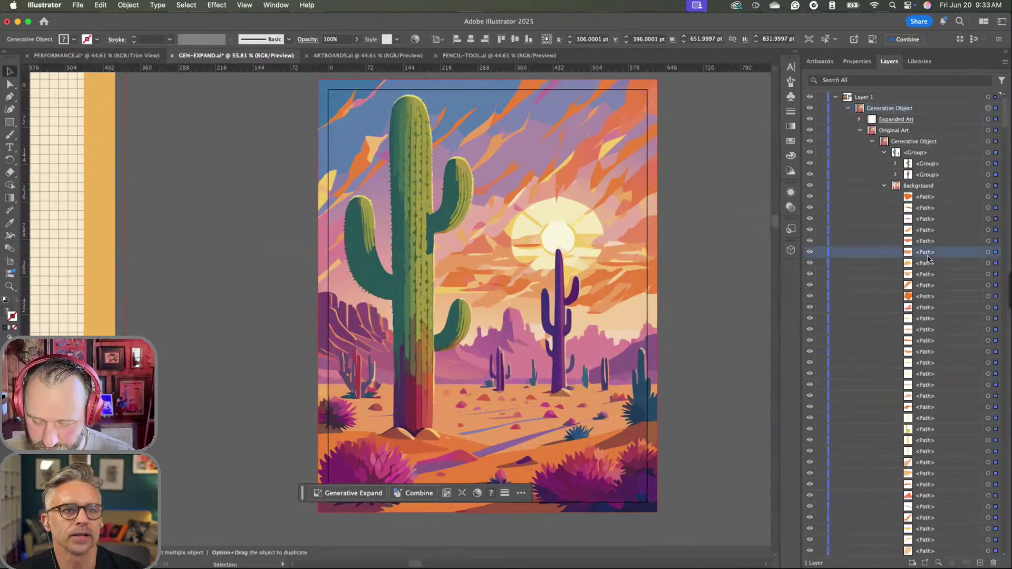
left_click(988, 230)
left_click(988, 219)
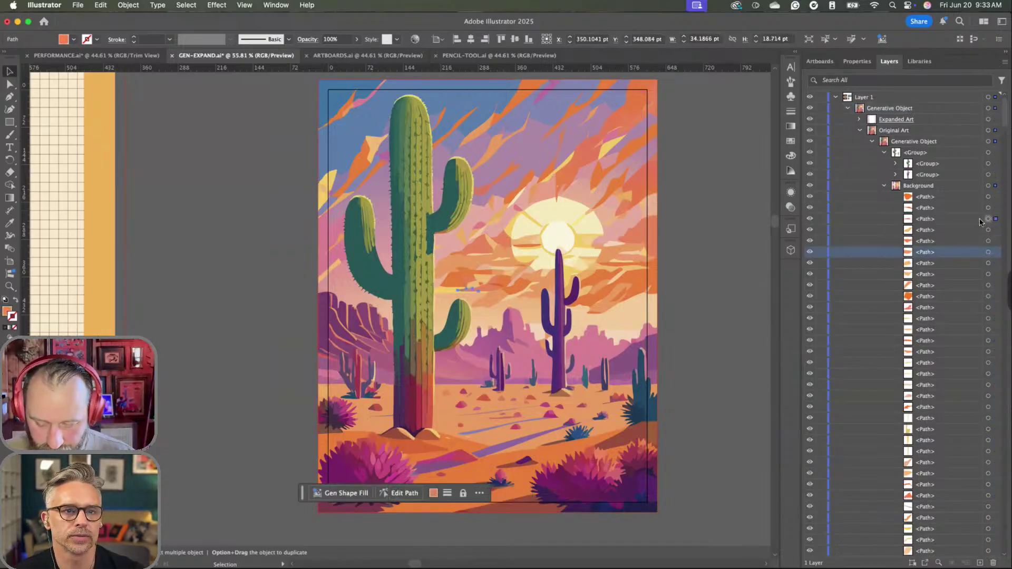
- Collapse the Background, nested Generative Object and Original Art entries, and highlight the top Generative Object in the layer list
left_click(884, 186)
left_click(872, 142)
left_click(859, 130)
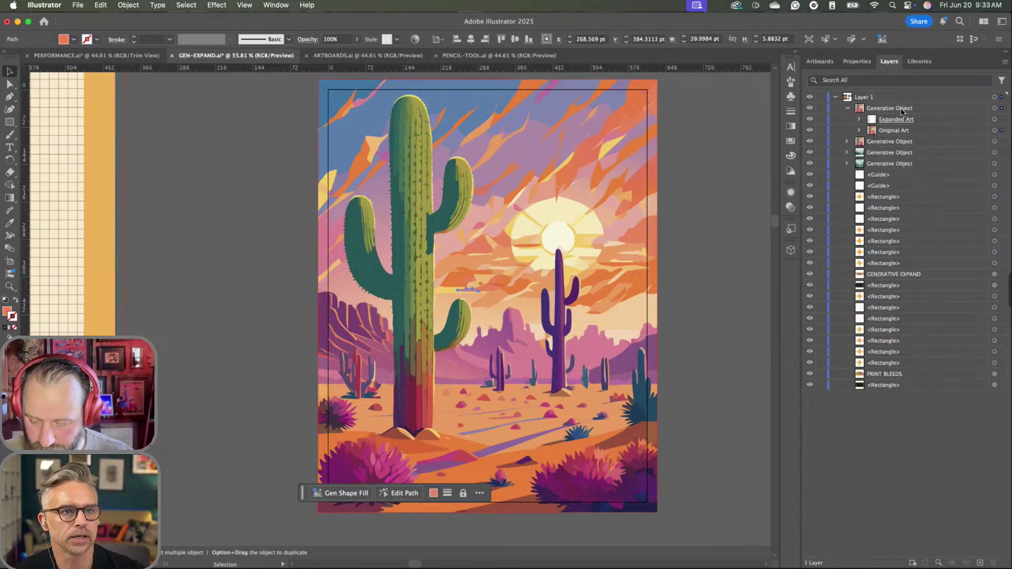
left_click(954, 112)
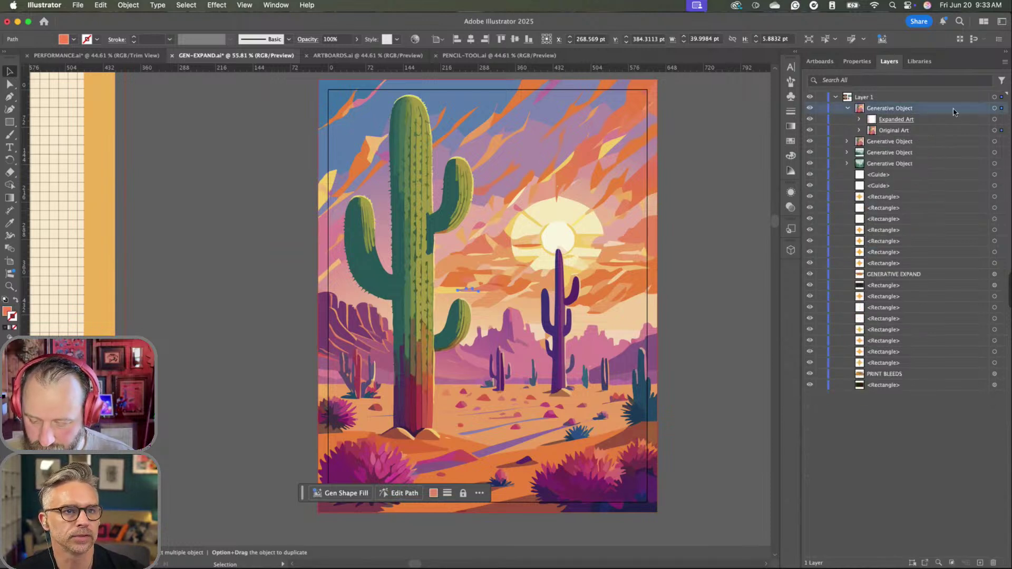
- Hide the second Generative Object beneath the expanded desert artwork, leave the top one visible, and collapse Layer 1
left_click(809, 119)
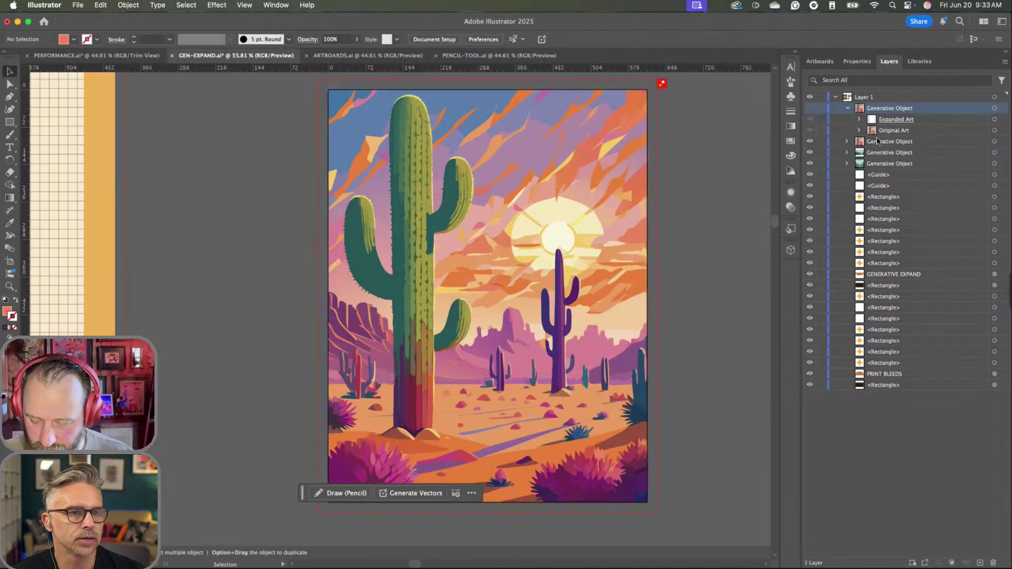
left_click(877, 142)
left_click(810, 143)
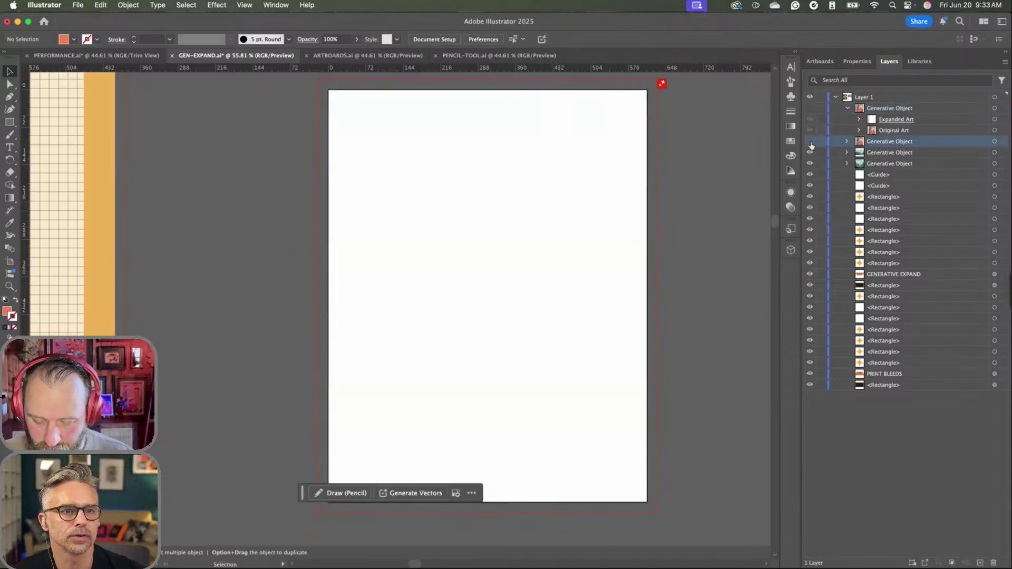
left_click(810, 142)
left_click(810, 142)
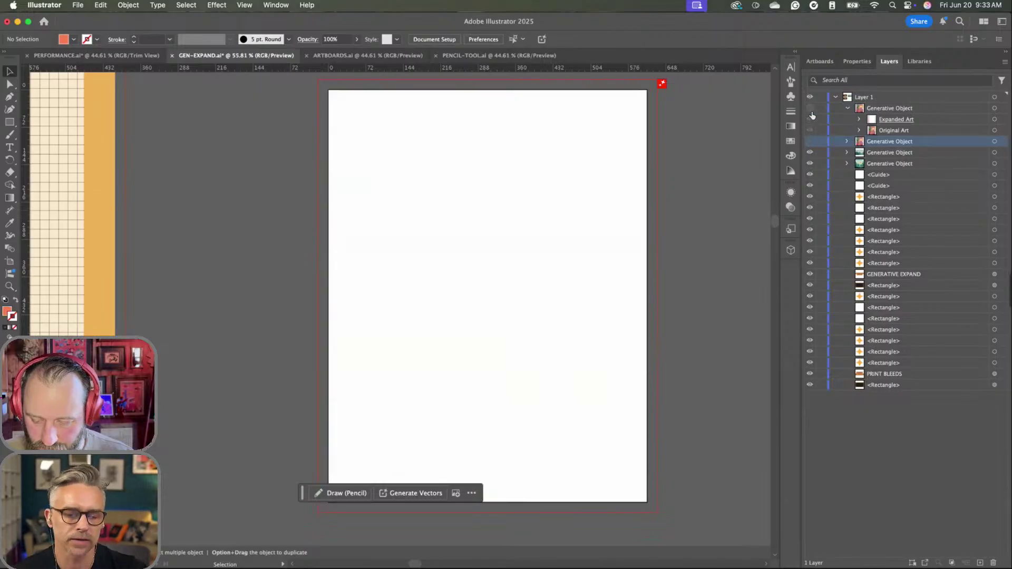
left_click(810, 109)
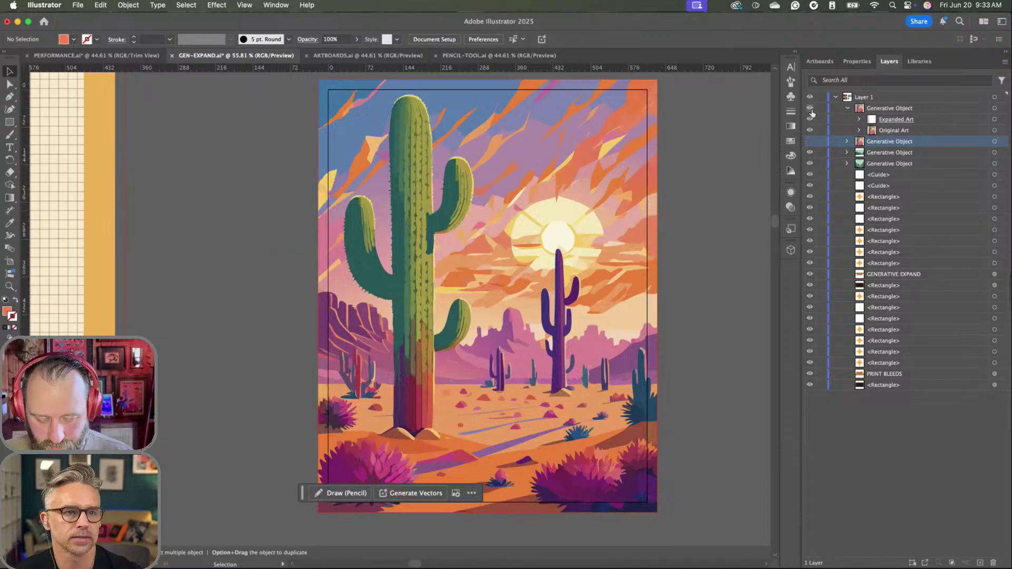
left_click(847, 109)
left_click(835, 97)
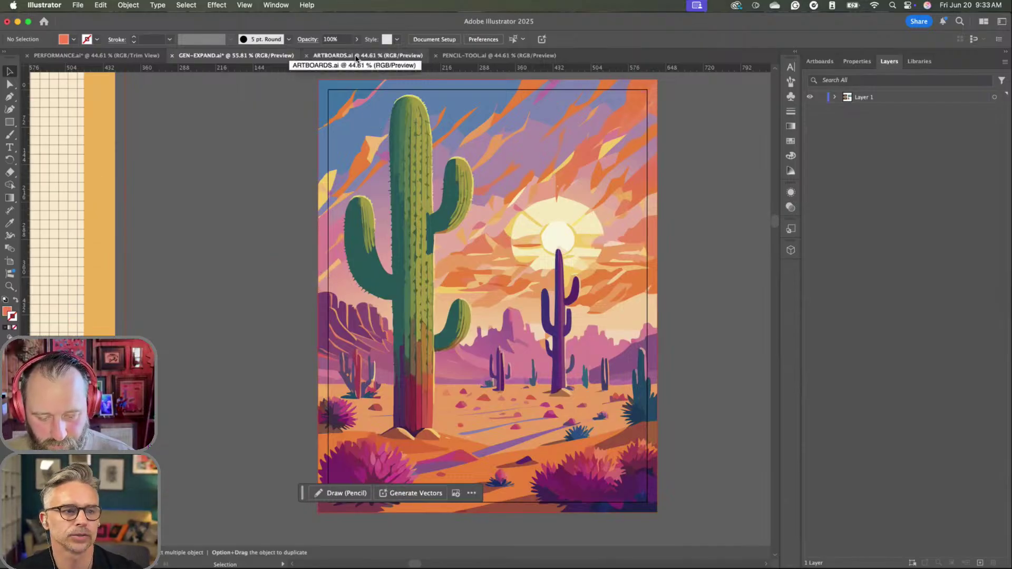
- Switch to the ARTBOARDS.ai document, narrow the panel area, and go to ARTBOARDS 2 from the artboard list
left_click(357, 59)
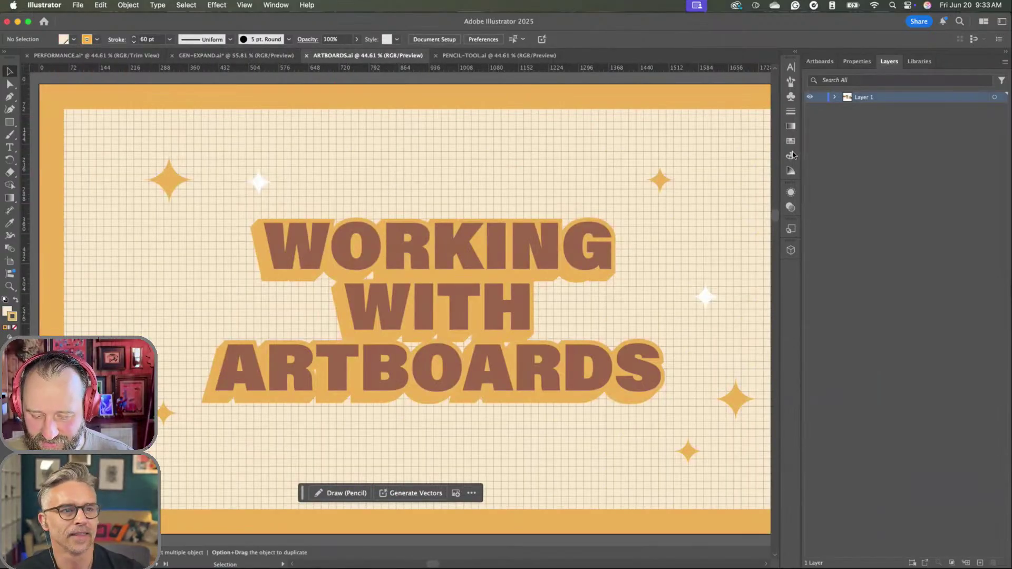
left_click_drag(802, 151, 883, 151)
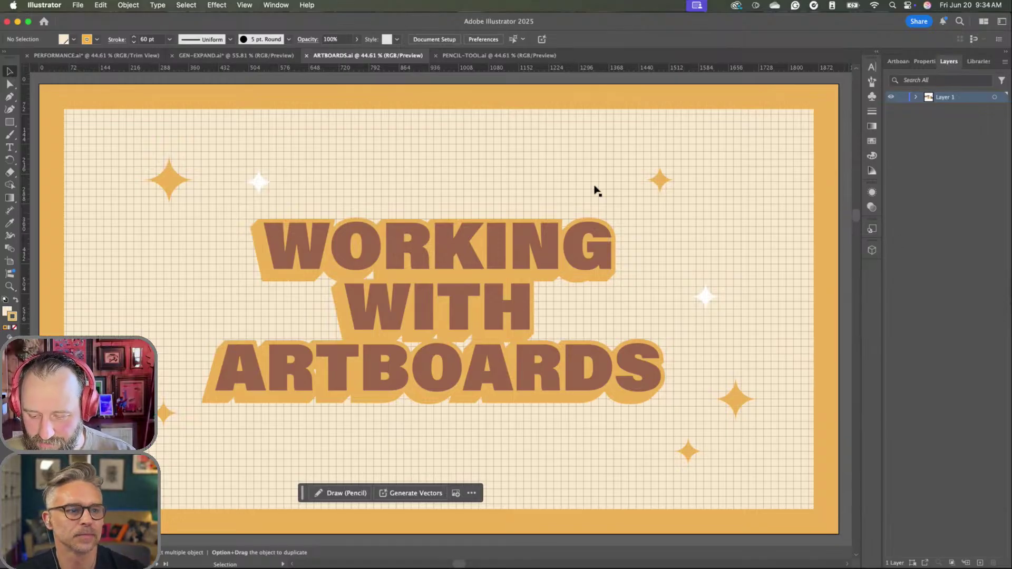
left_click(899, 64)
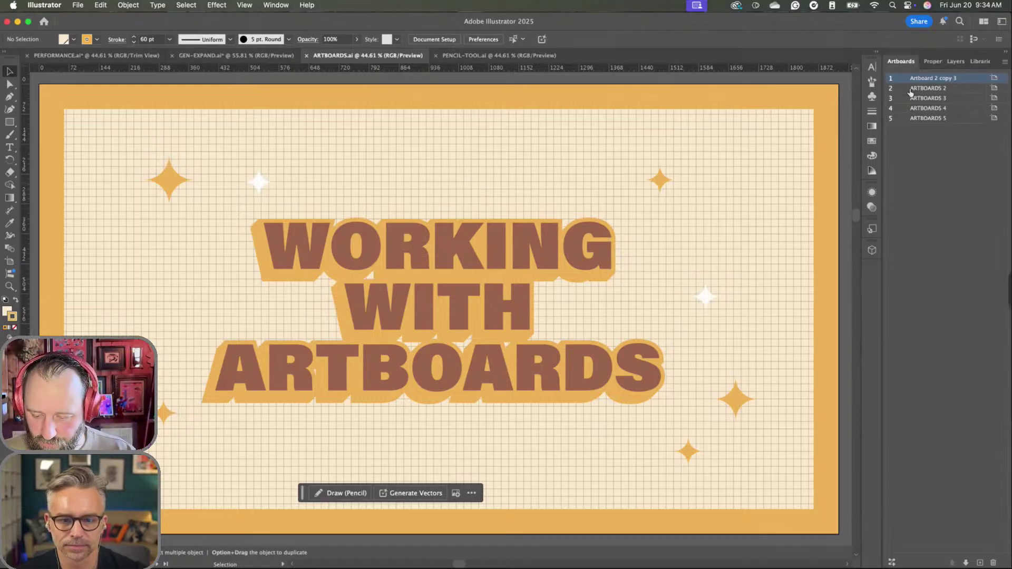
double_click(890, 89)
- Select all five artboards for editing with the Artboard tool
key("z")
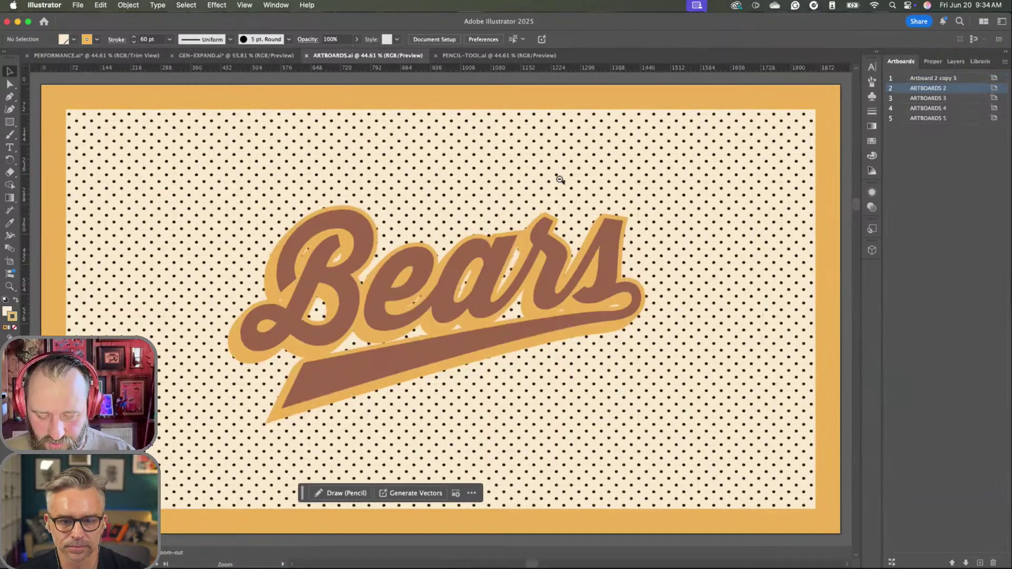
left_click(558, 178, "alt")
key("super+alt+0")
key("v")
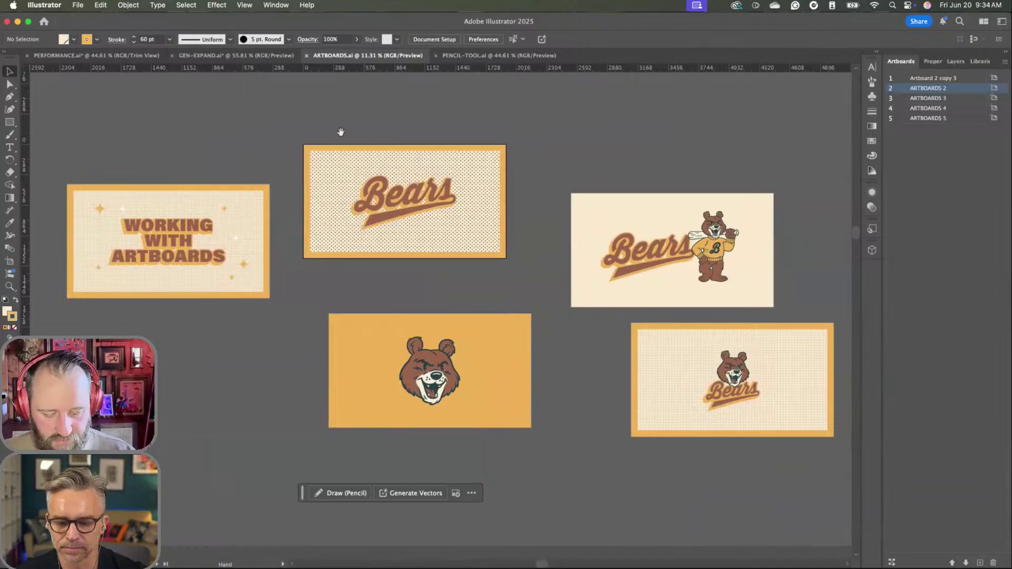
scroll(363, 140, "down", 1)
scroll(474, 243, "down", 2)
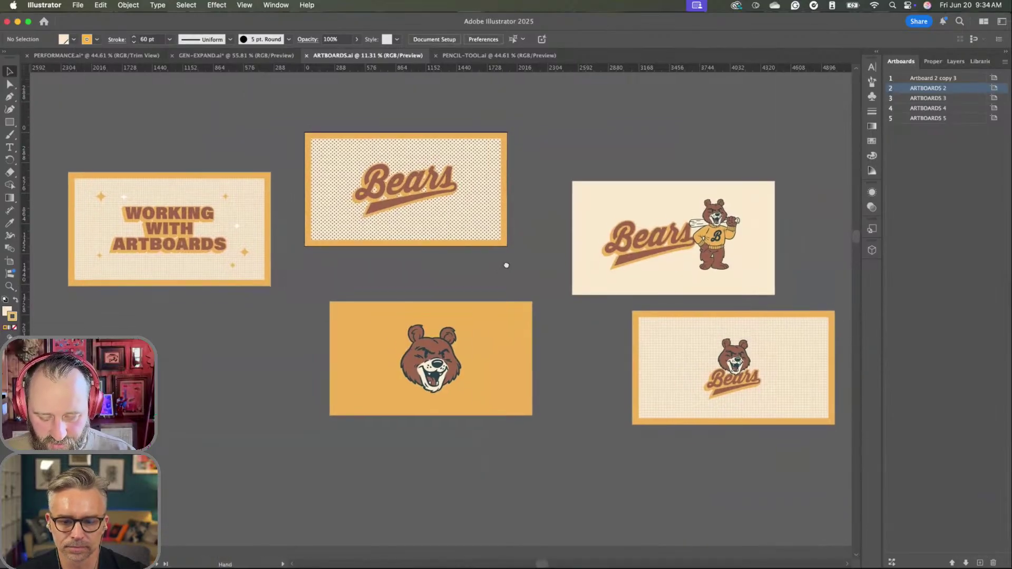
left_click_drag(533, 273, 483, 292)
scroll(483, 292, "down", 3)
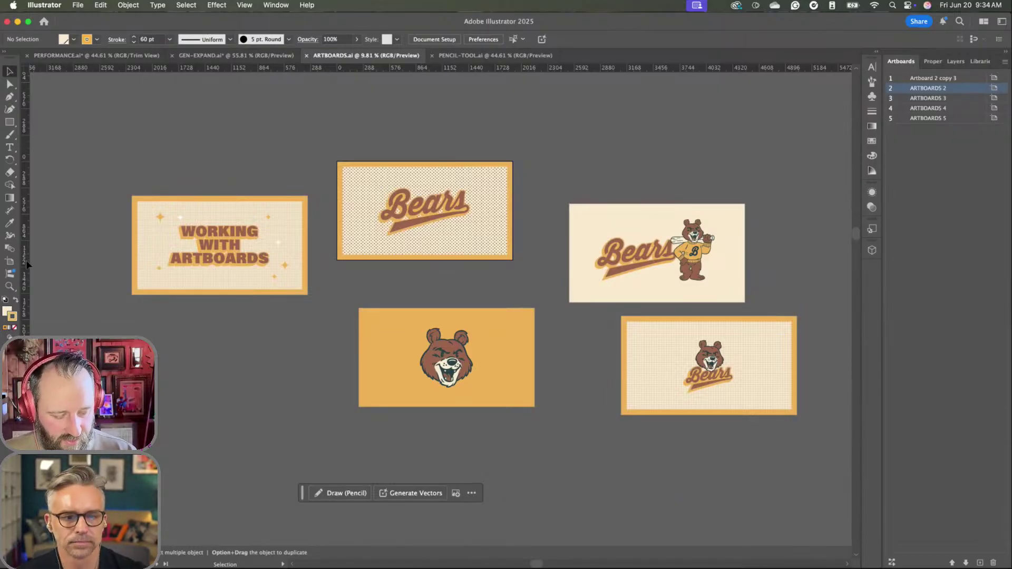
left_click(9, 260)
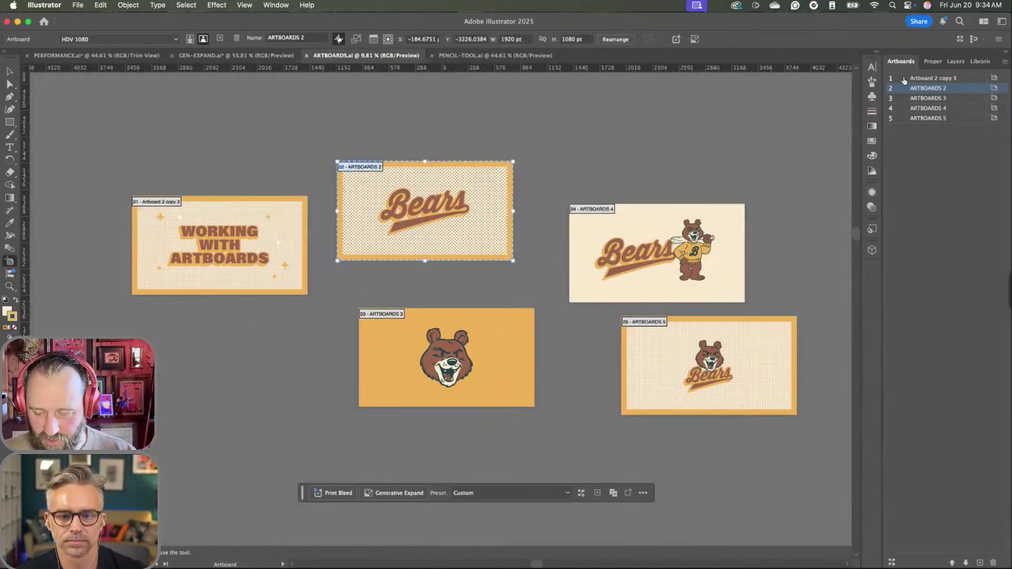
left_click(919, 79)
left_click(926, 118, "shift")
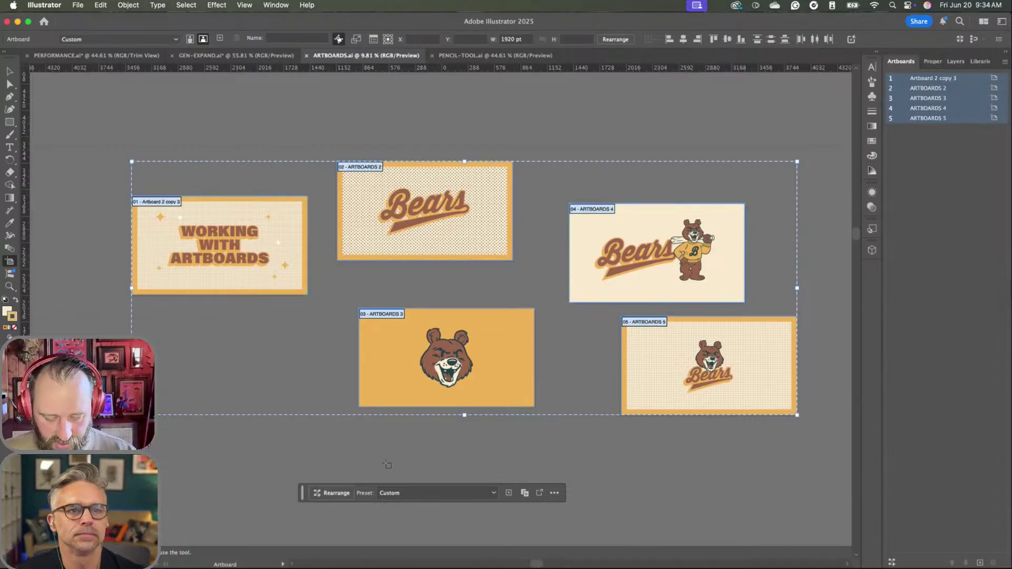
- Rearrange the five artboards as a grid by row with 1 column and 100 pt spacing, moving the artwork along
left_click(388, 499)
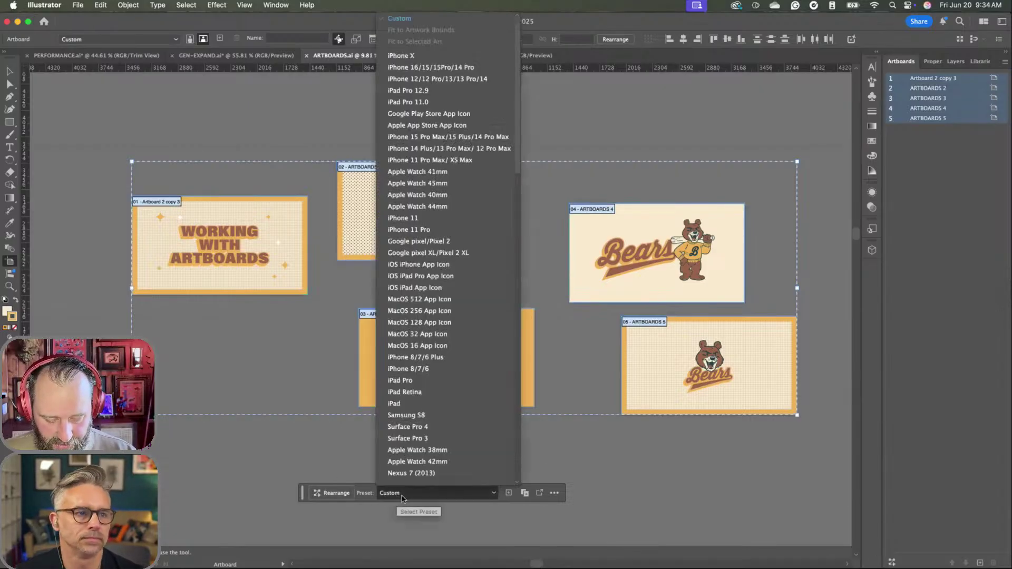
left_click(332, 493)
left_click(332, 493)
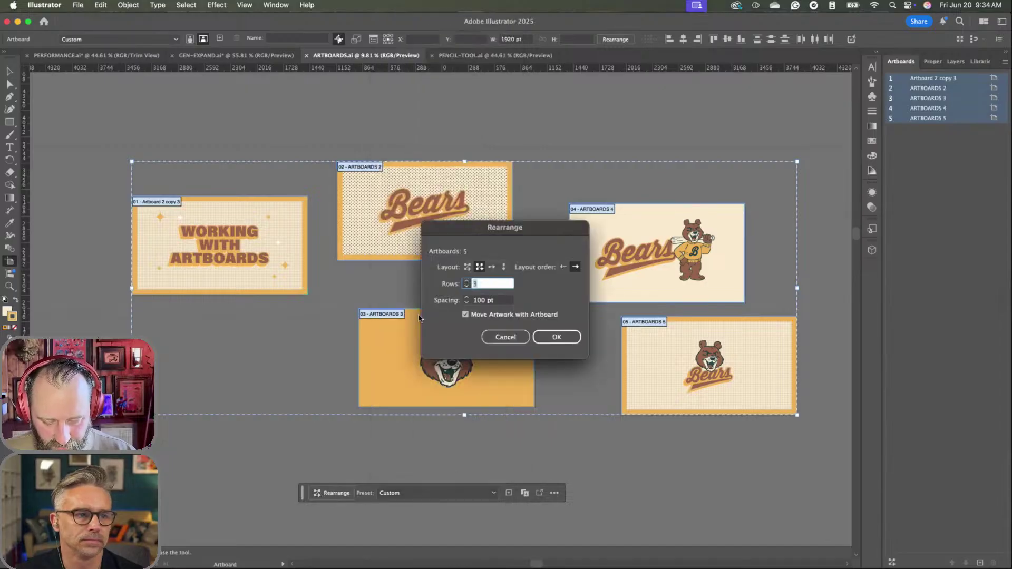
left_click_drag(471, 232, 175, 337)
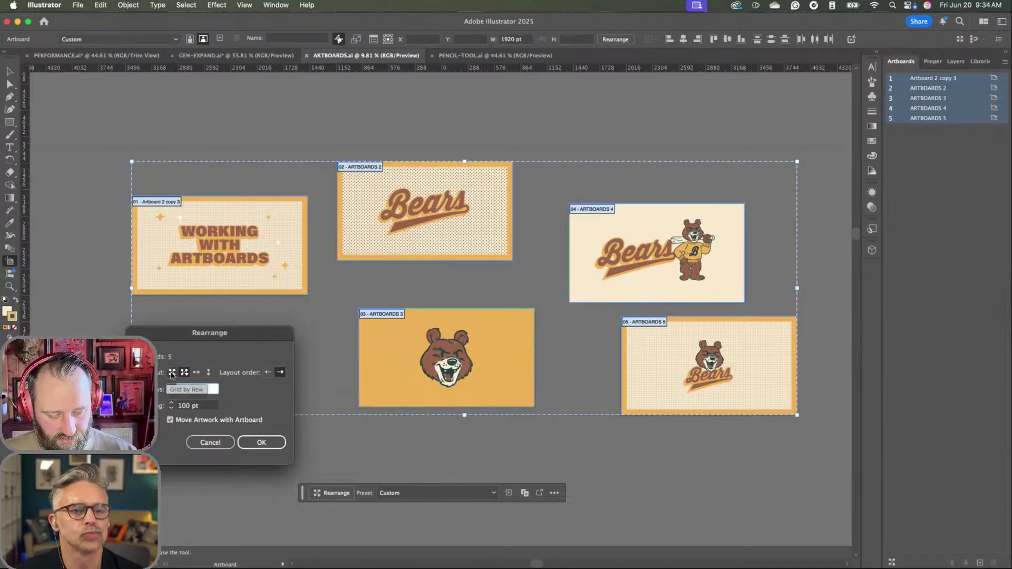
left_click(182, 390)
left_click(171, 372)
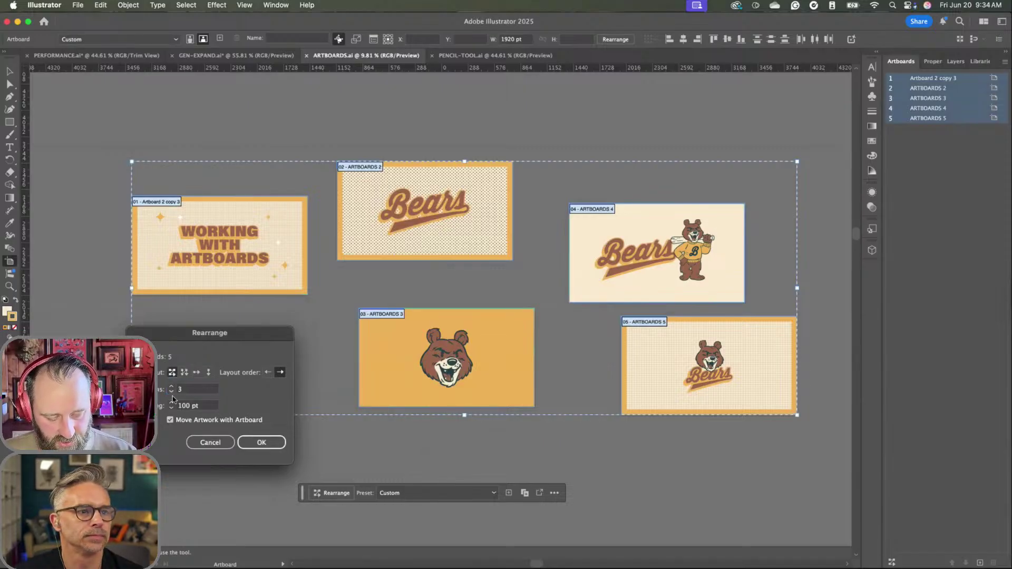
left_click(171, 393)
left_click(172, 393)
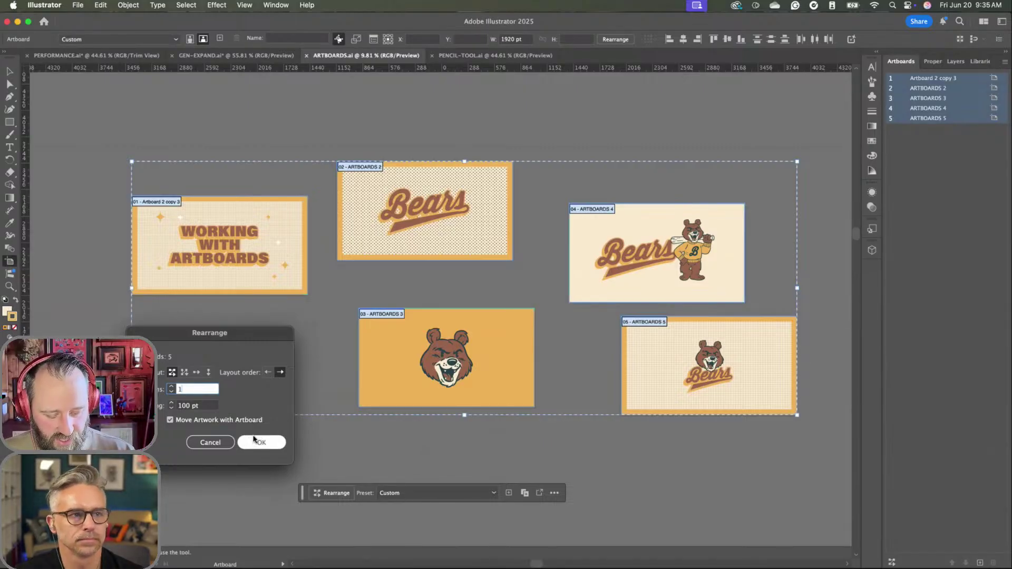
left_click(261, 441)
left_click_drag(261, 445, 345, 85)
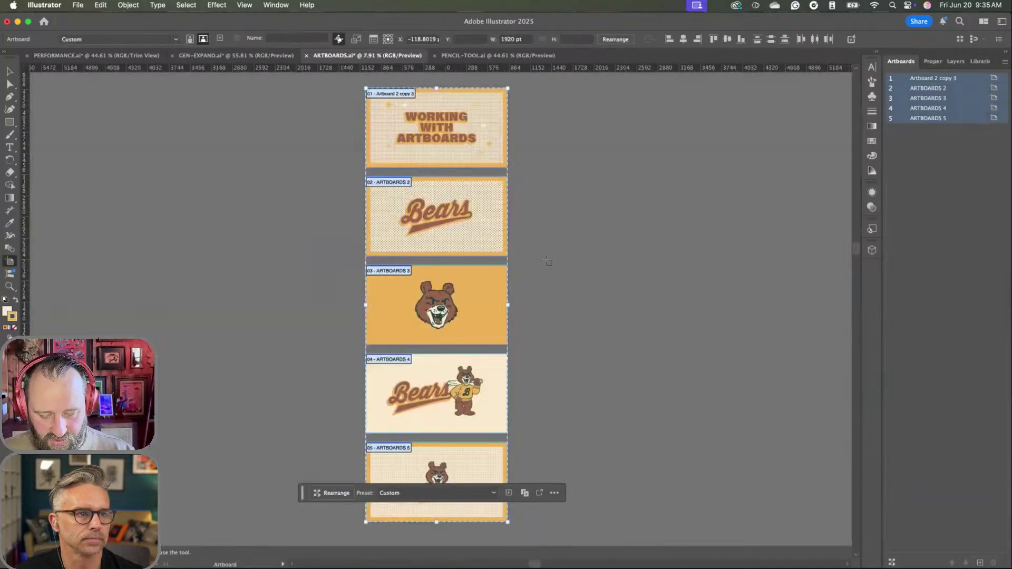
key("Escape")
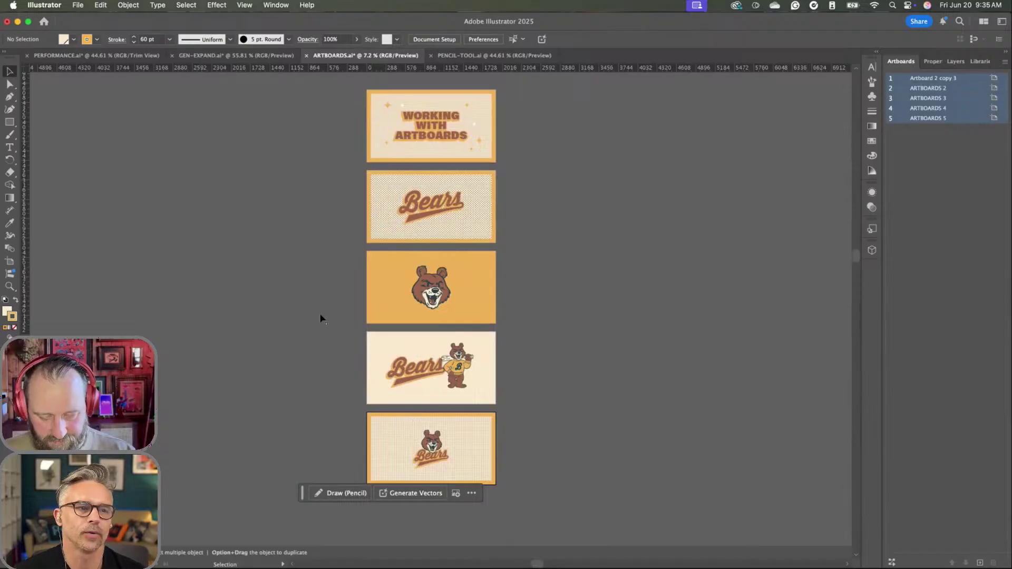
- Duplicate ARTBOARDS 2 with its Bears artwork into the empty space right of the artboard column, level with the original
left_click_drag(316, 319, 306, 335)
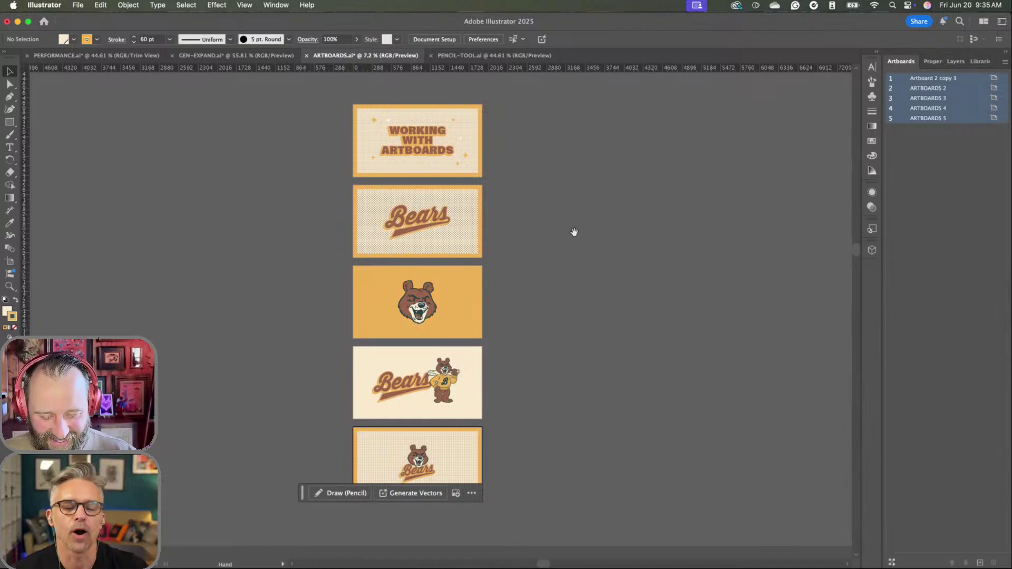
scroll(572, 229, "right", 3)
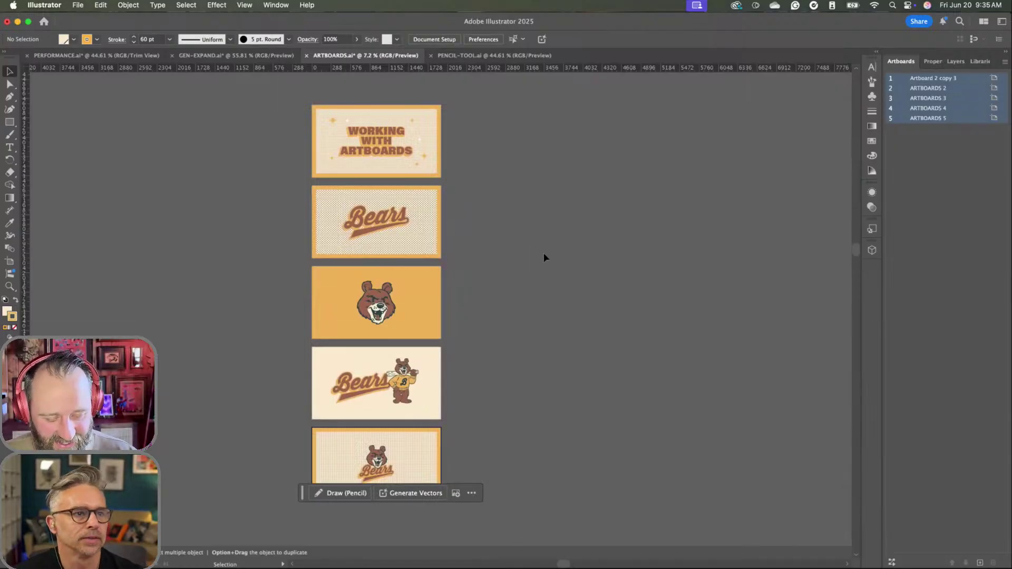
left_click(9, 261)
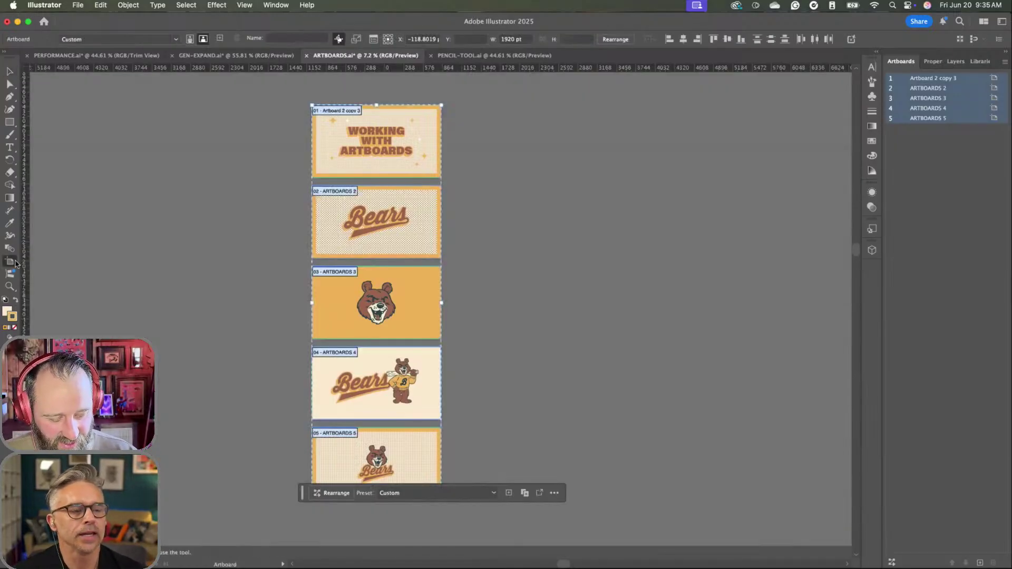
left_click(428, 250)
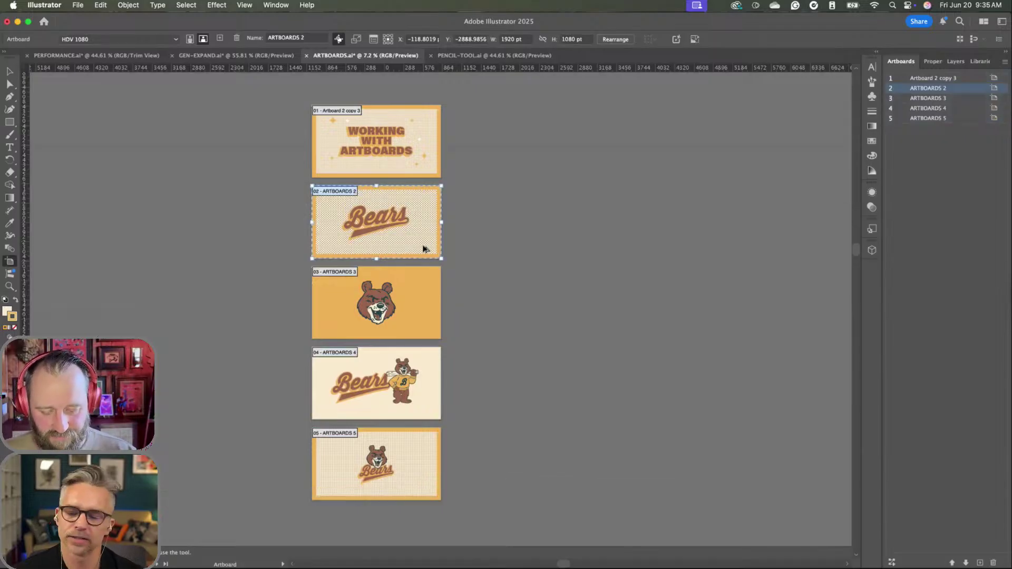
left_click_drag(429, 252, 618, 253)
key("v")
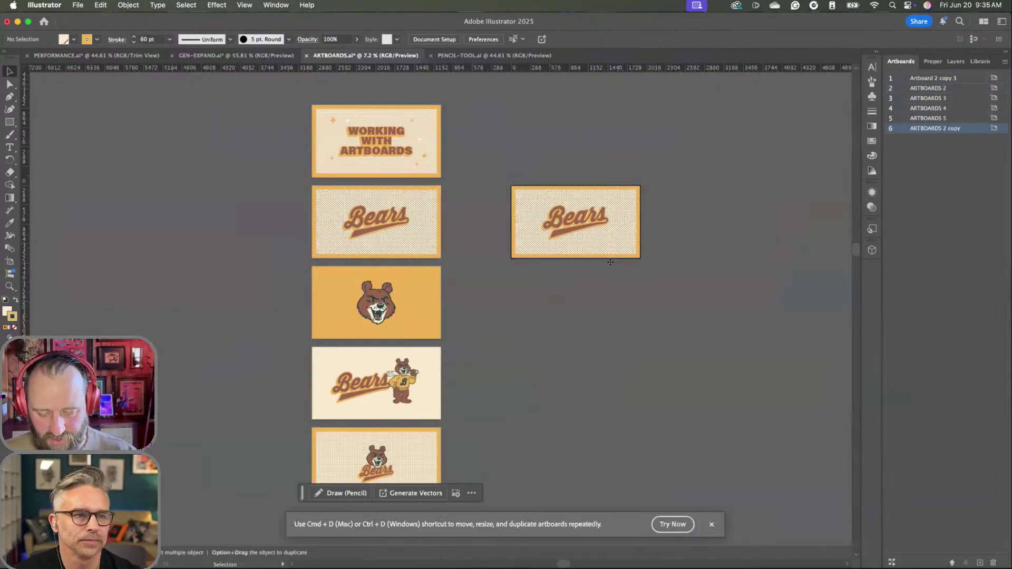
- Duplicate the new Bears artboard copy straight down to place a second copy beneath it
scroll(580, 241, "up", 3)
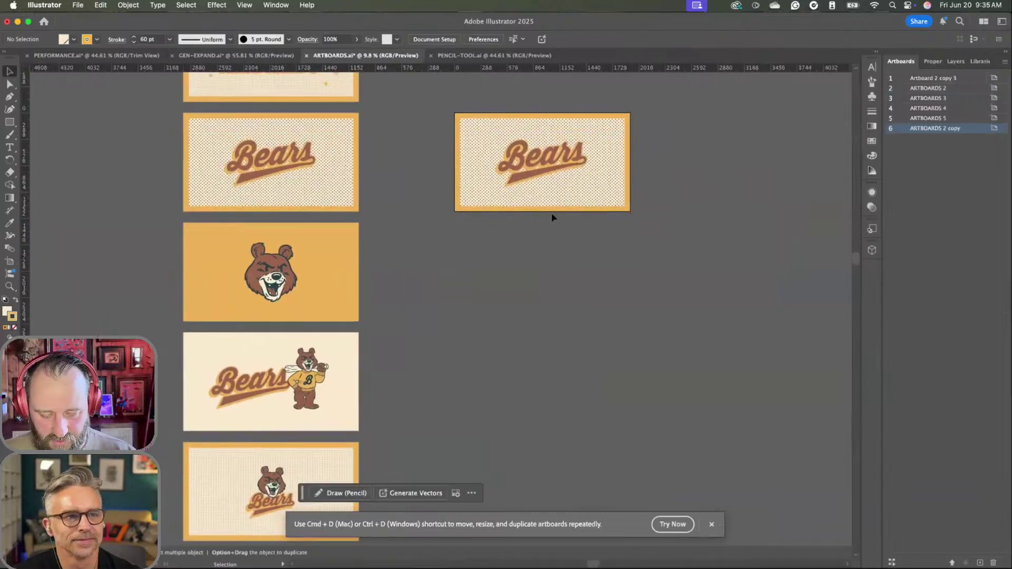
left_click(547, 210)
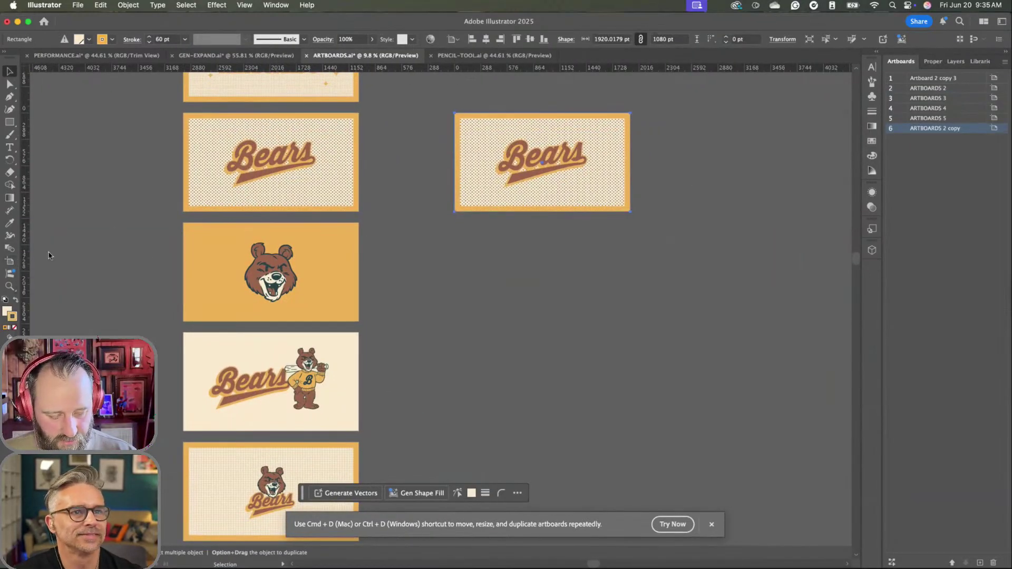
left_click(10, 262)
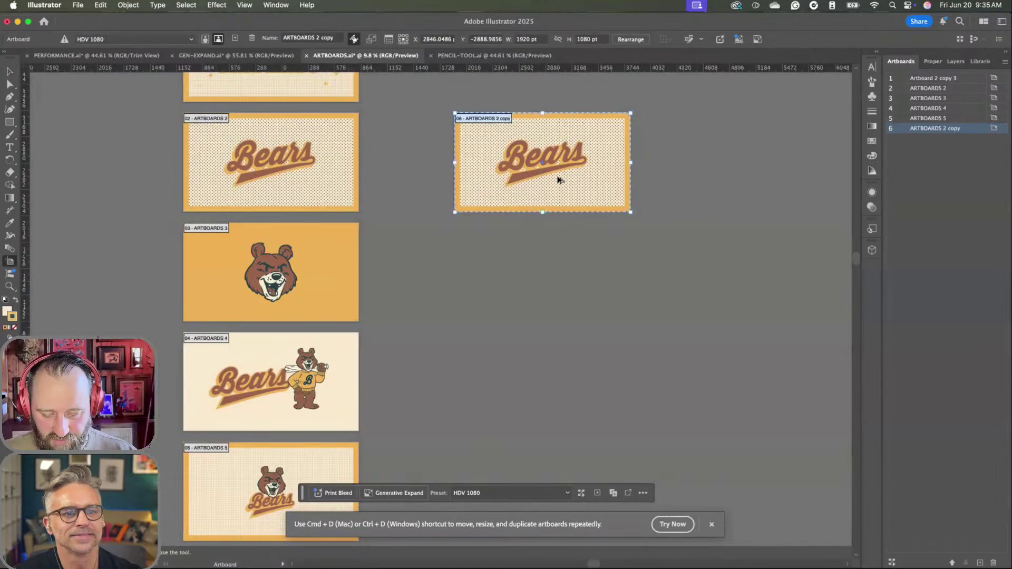
left_click_drag(561, 181, 558, 309)
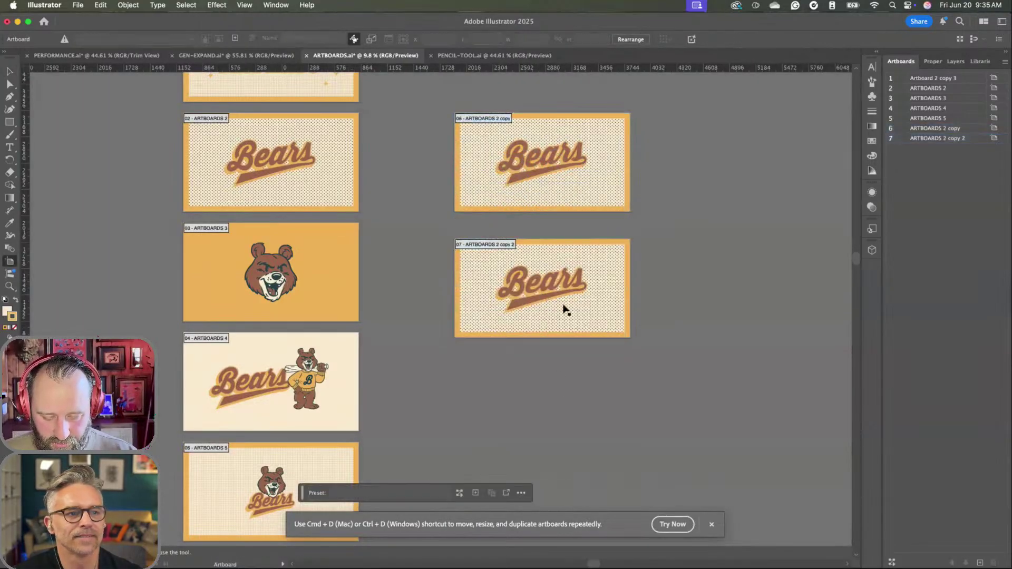
- Duplicate the Bears artboard straight down to add ARTBOARDS 2 copy 3 and ARTBOARDS 2 copy 4 beneath ARTBOARDS 2 copy 2
scroll(564, 325, "down", 3)
left_click_drag(565, 210, 592, 413)
key("v")
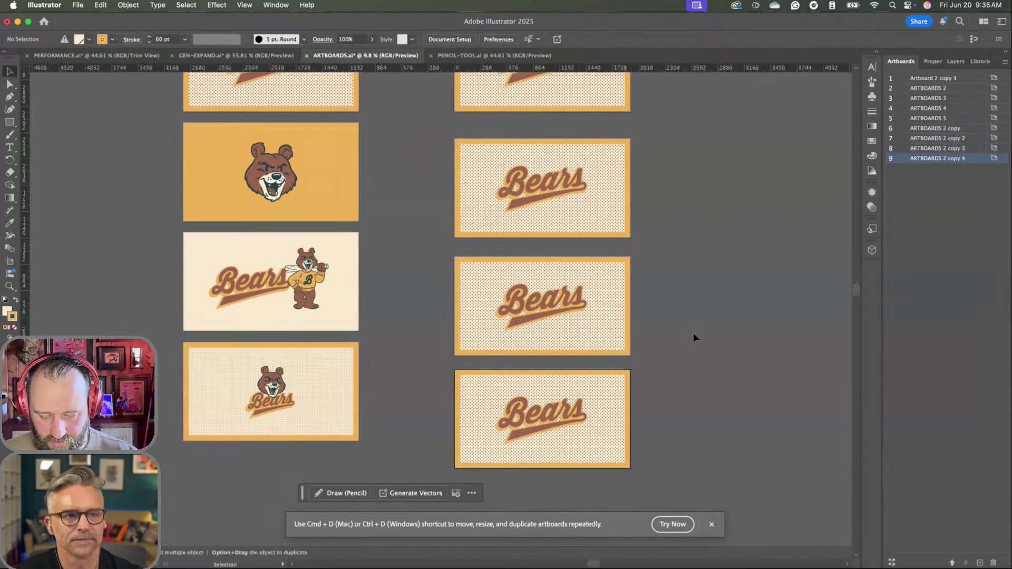
- Delete the Bears lettering and background artwork from the three lower artboard copies, keeping the blank artboards
left_click(556, 317)
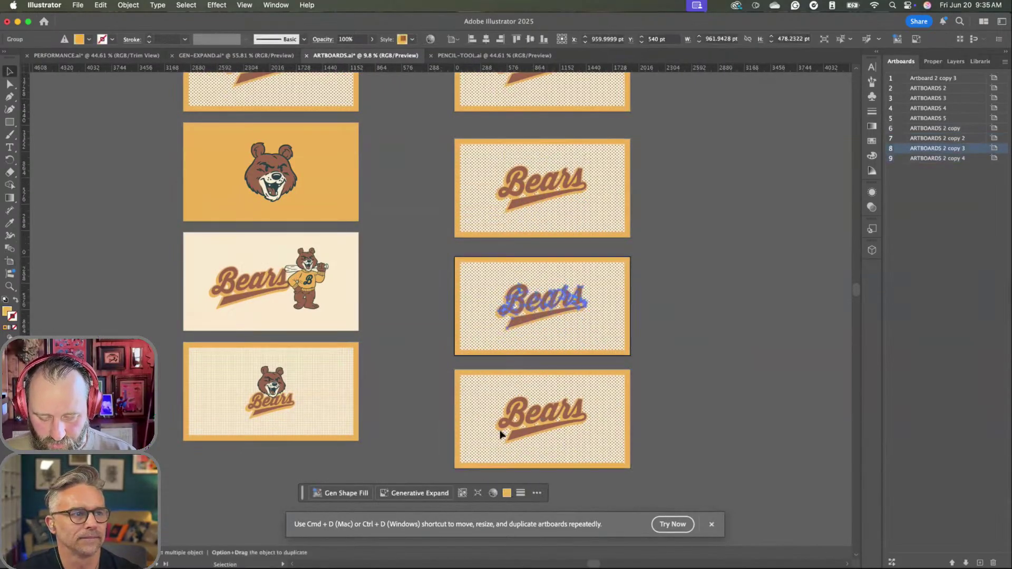
left_click_drag(551, 314, 430, 450)
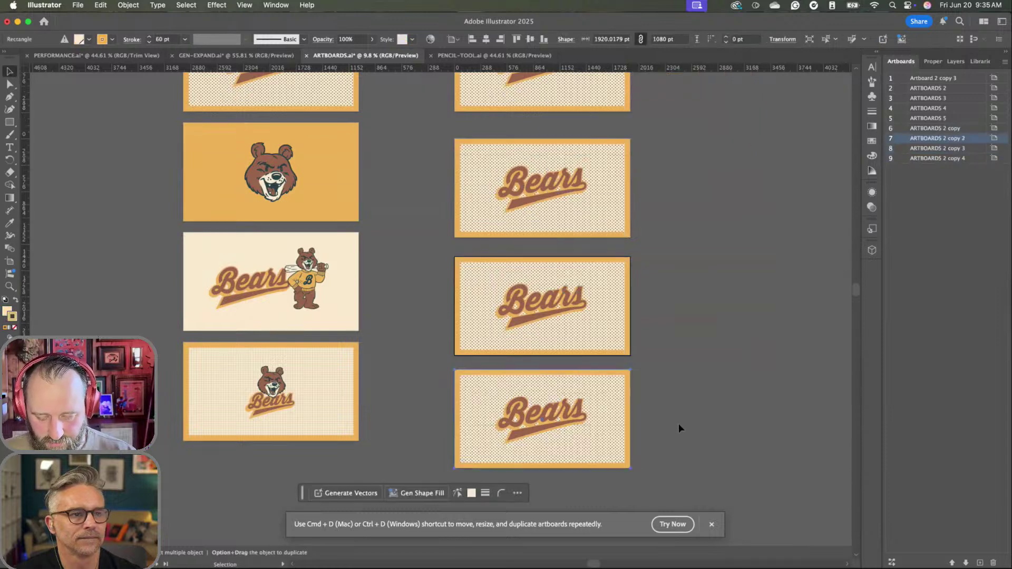
key("super+z")
key("super+z")
key("super+z")
scroll(553, 224, "up", 1)
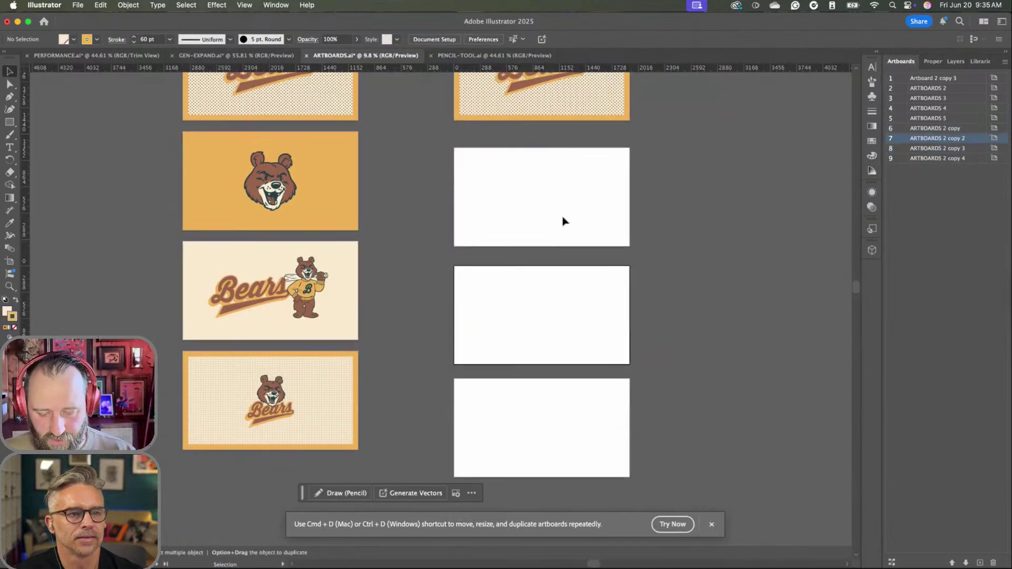
- Copy the patterned background rectangle of ARTBOARDS 2 copy and make the blank ARTBOARDS 2 copy 2 the active artboard
left_click(541, 114)
key("a")
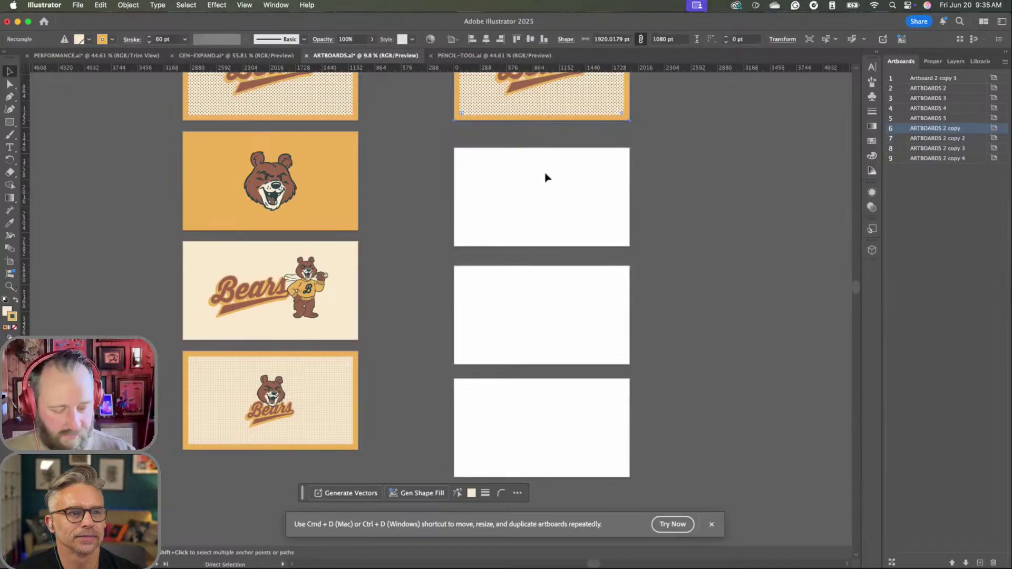
key("v")
left_click(545, 188)
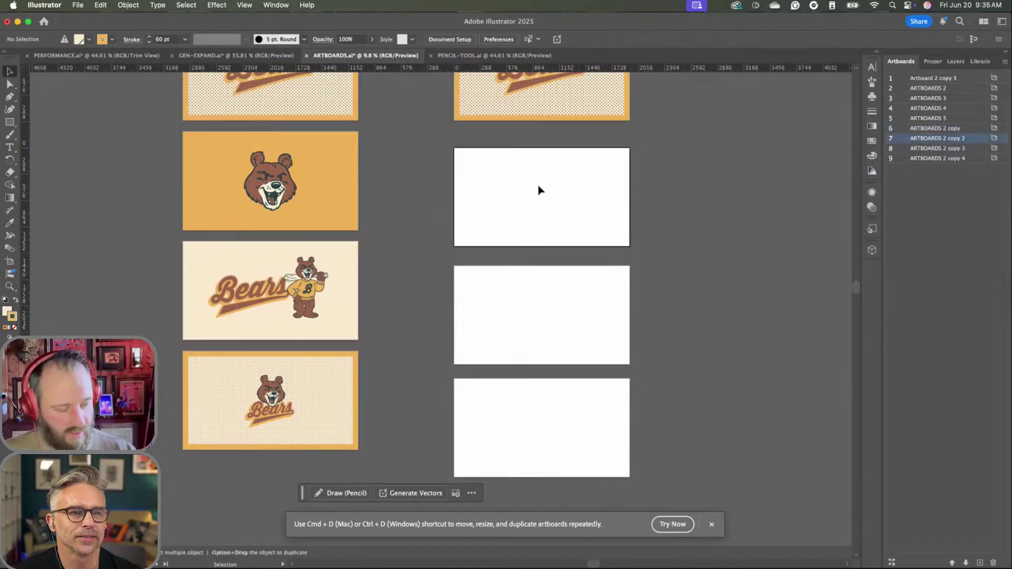
key("a")
key("super+v")
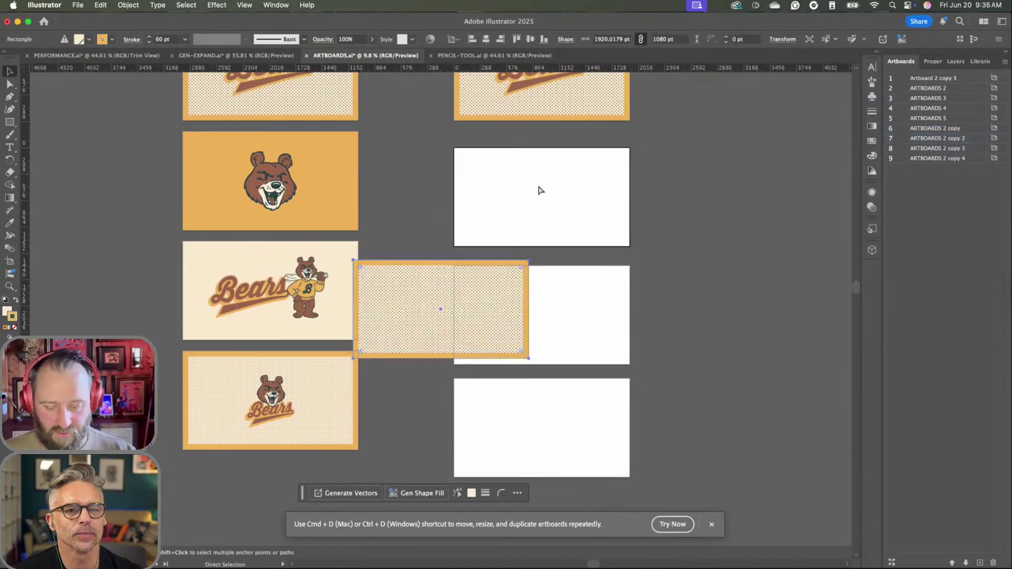
key("super+z")
- Paste the copied background rectangle in place on each of the three blank artboards, ARTBOARDS 2 copy 2, copy 3 and copy 4
key("super+shift+v")
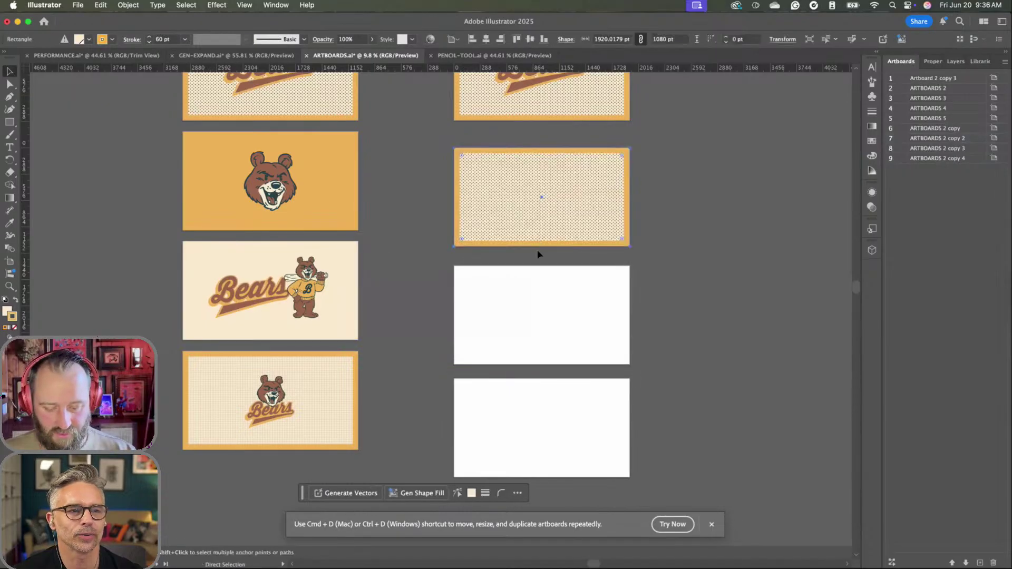
left_click(540, 280)
key("super+shift+v")
left_click(526, 403)
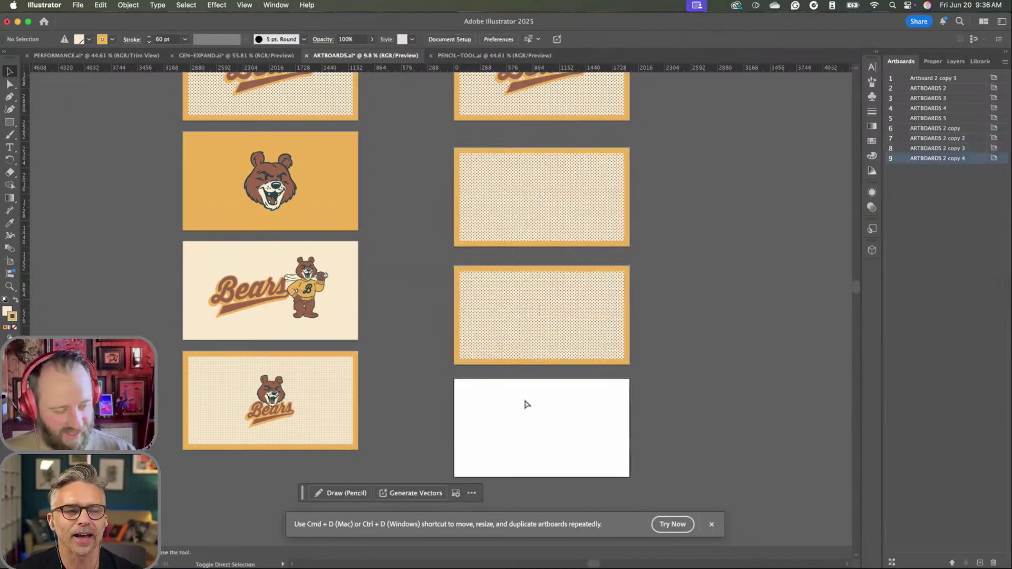
key("super+shift+v")
scroll(650, 359, "down", 2)
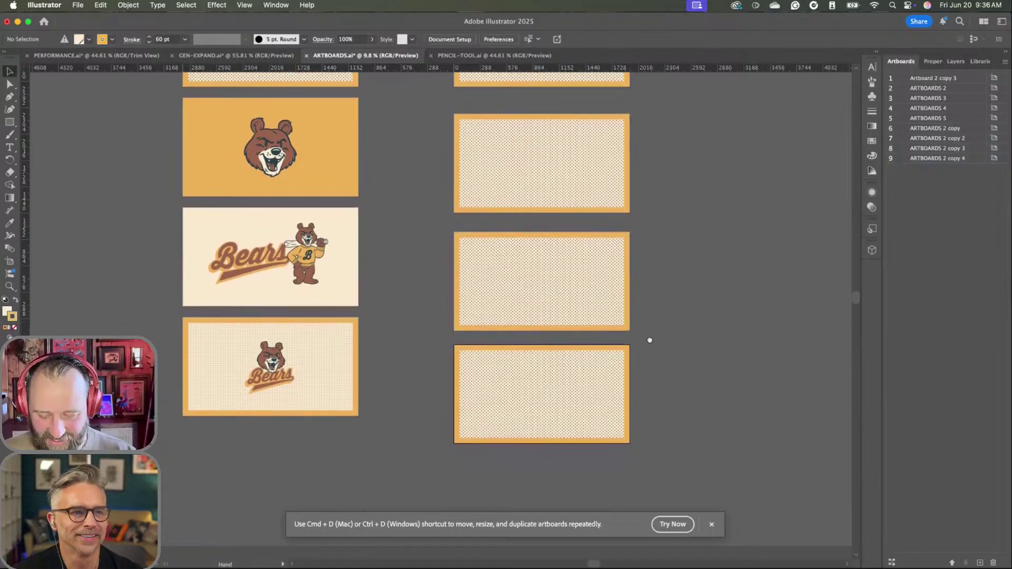
- Hide the dotted pattern fill and the 60 pt stroke of the rectangle on ARTBOARDS 2 copy 2
left_click(558, 163)
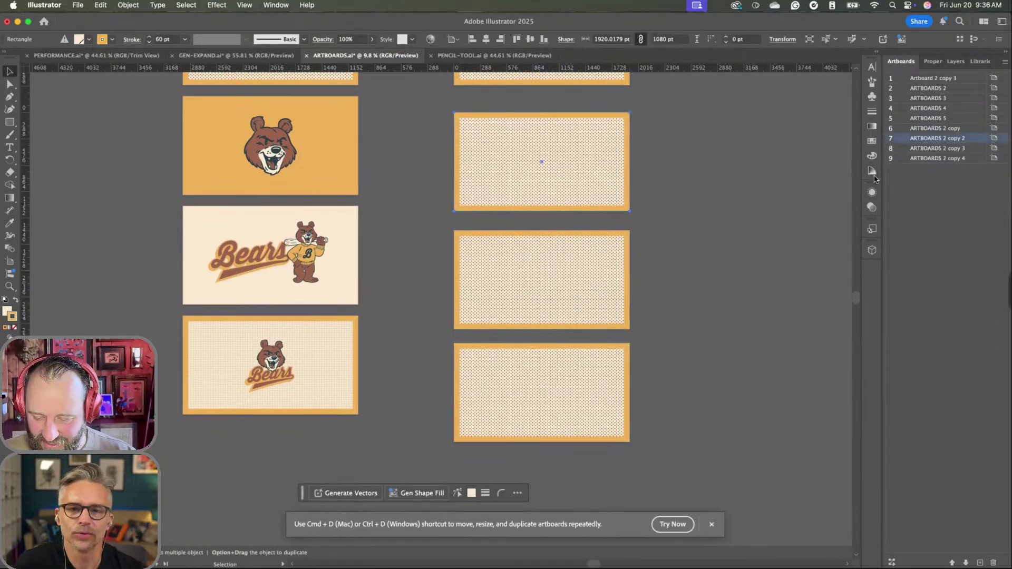
left_click(872, 193)
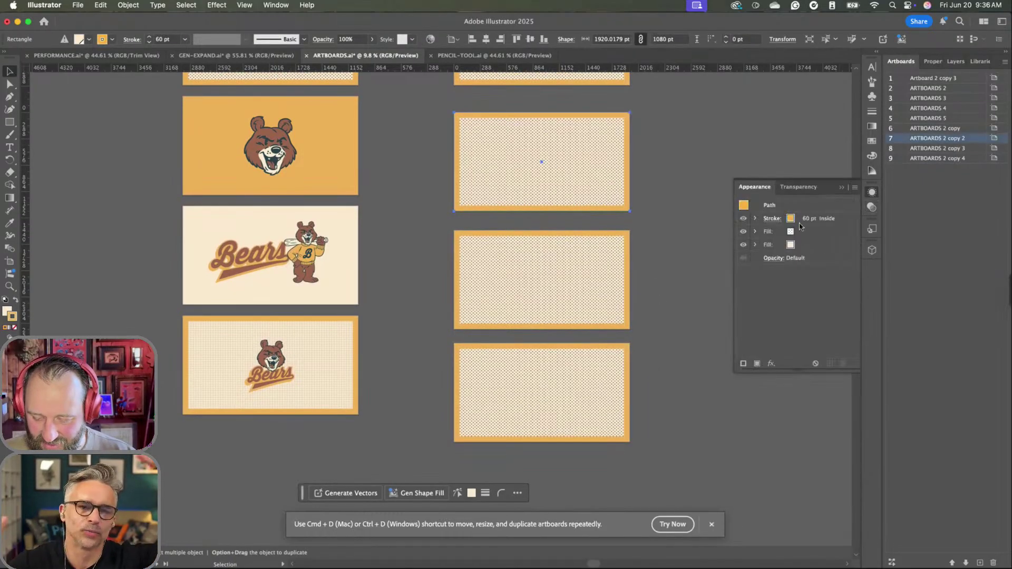
left_click(800, 231)
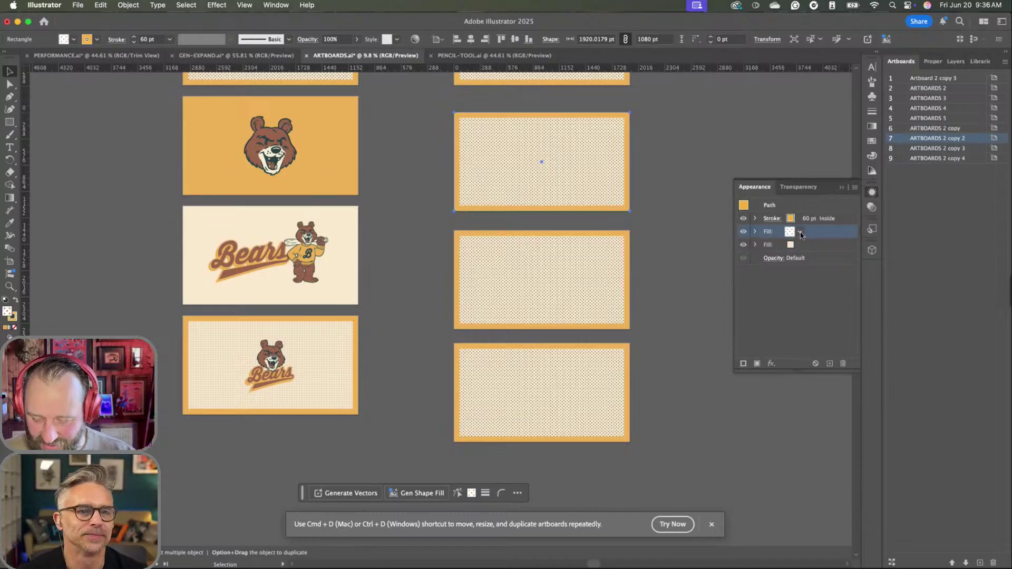
left_click(743, 231)
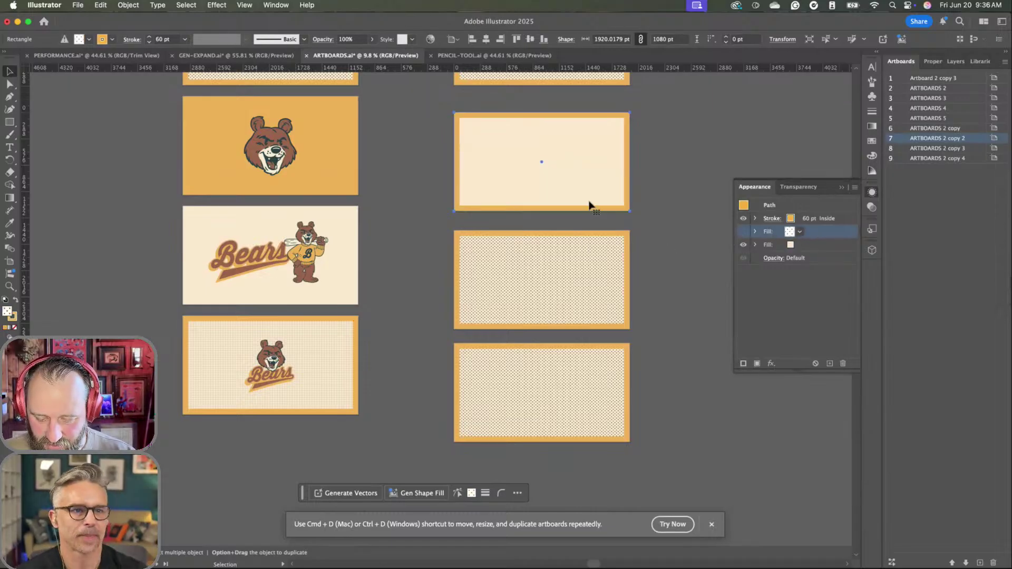
left_click(743, 218)
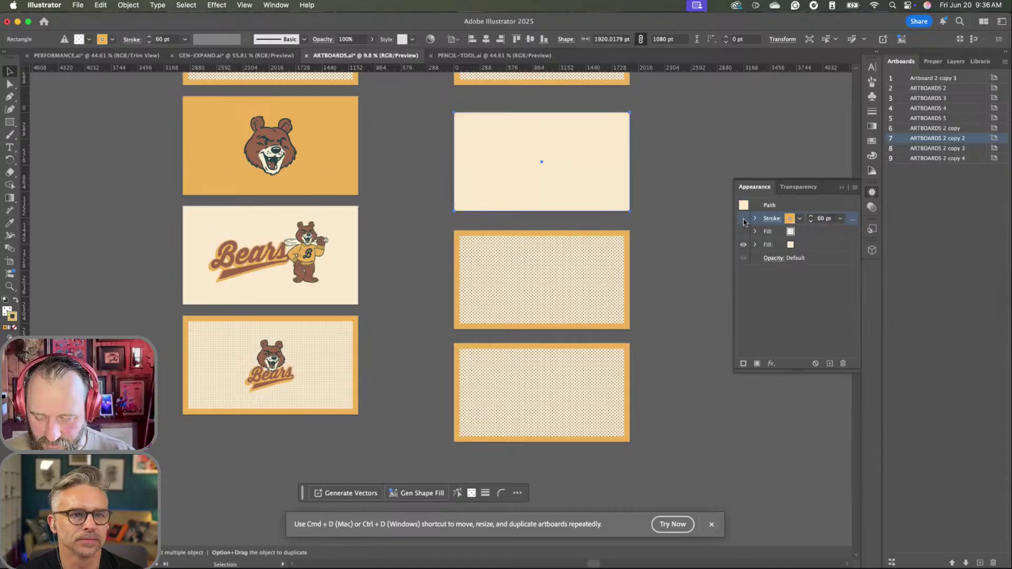
- Set the solid fill of the rectangle on ARTBOARDS 2 copy 2 to a red swatch
left_click(786, 246)
left_click(792, 245)
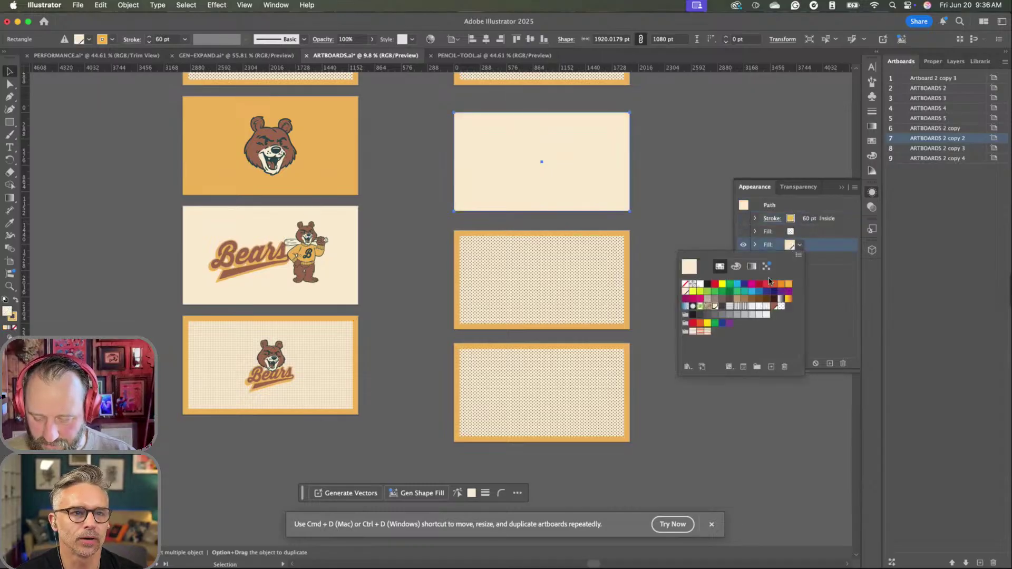
left_click(715, 284)
- Change the pattern fill of the rectangle on ARTBOARDS 2 copy 3 from dots to a vertical line pattern swatch
left_click(590, 273)
left_click(601, 271)
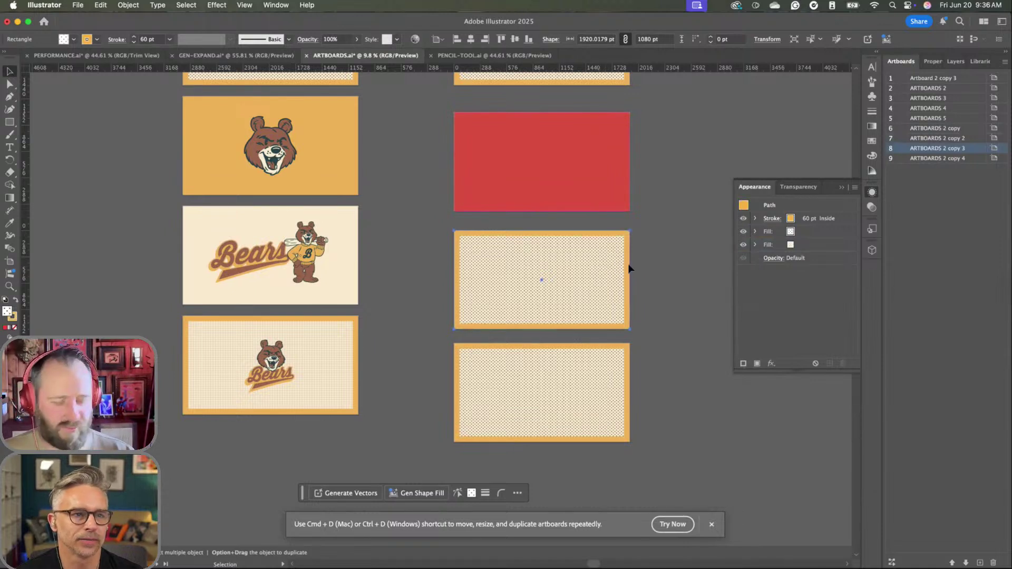
left_click(788, 235)
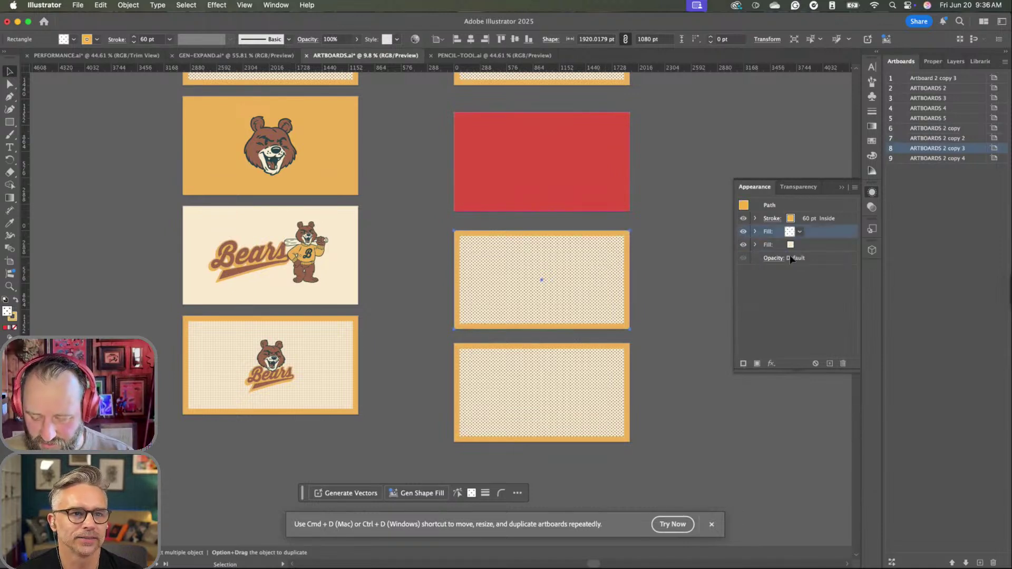
left_click(800, 232)
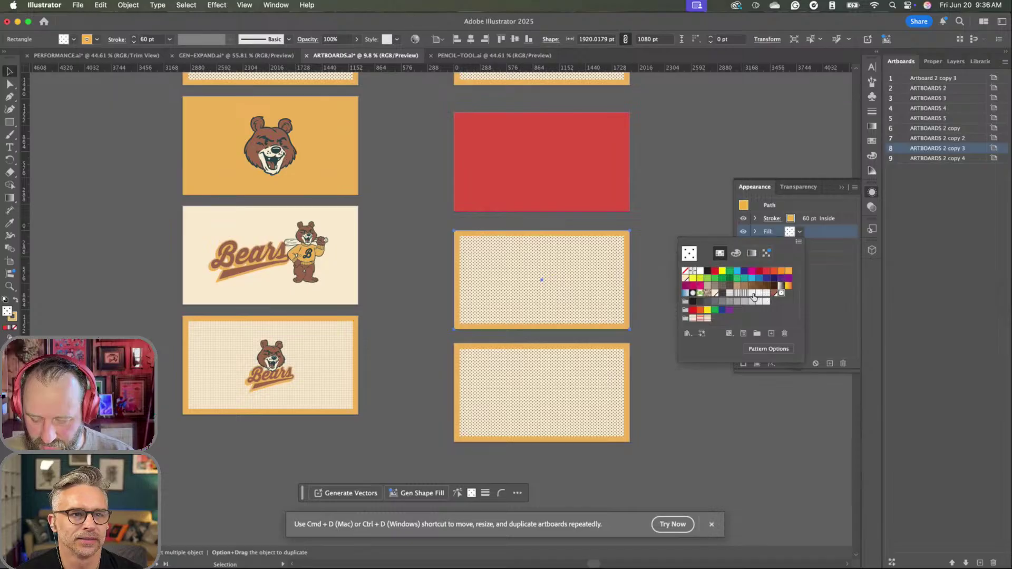
left_click(754, 297)
scroll(553, 289, "up", 5)
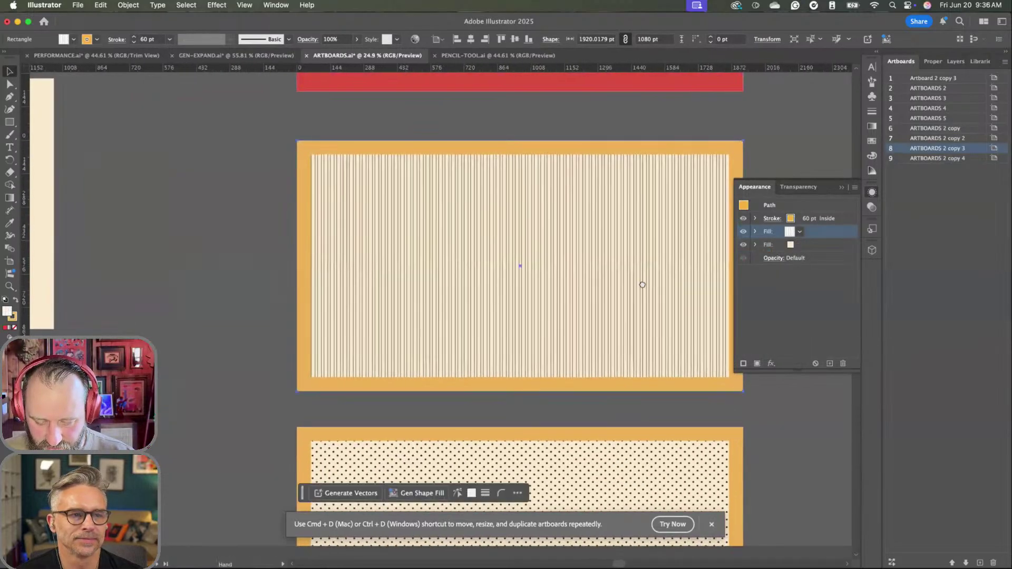
left_click_drag(642, 284, 576, 227)
- Recolor the 60 pt stroke of the striped rectangle on ARTBOARDS 2 copy 3 with the red-orange swatch
left_click(789, 222)
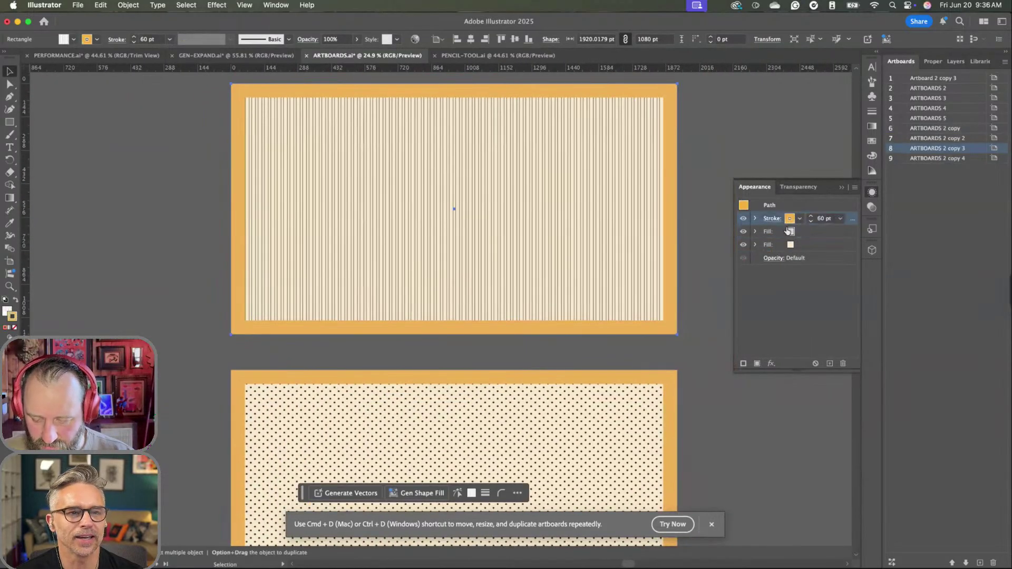
left_click(796, 225)
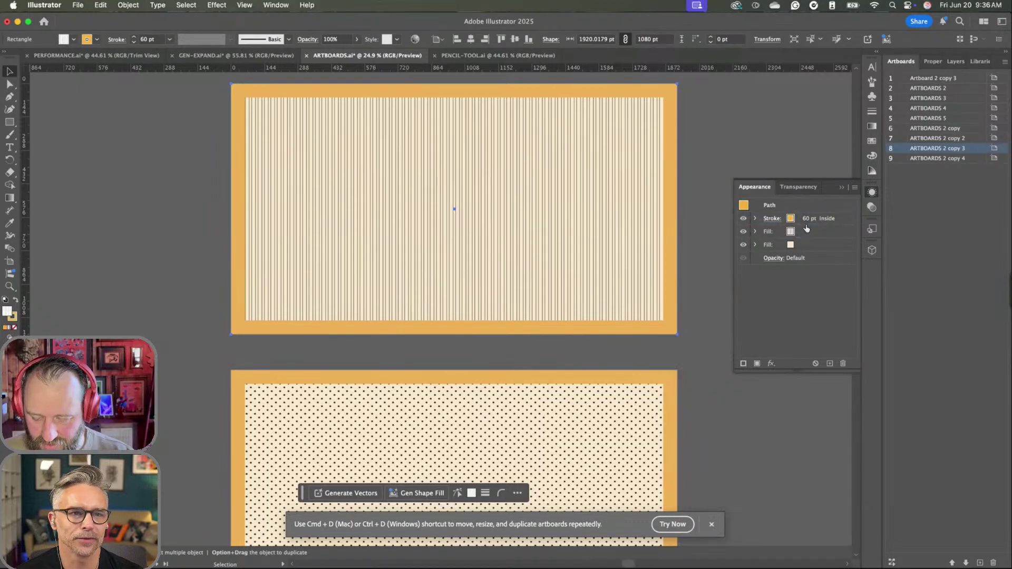
left_click(791, 222)
left_click(800, 219)
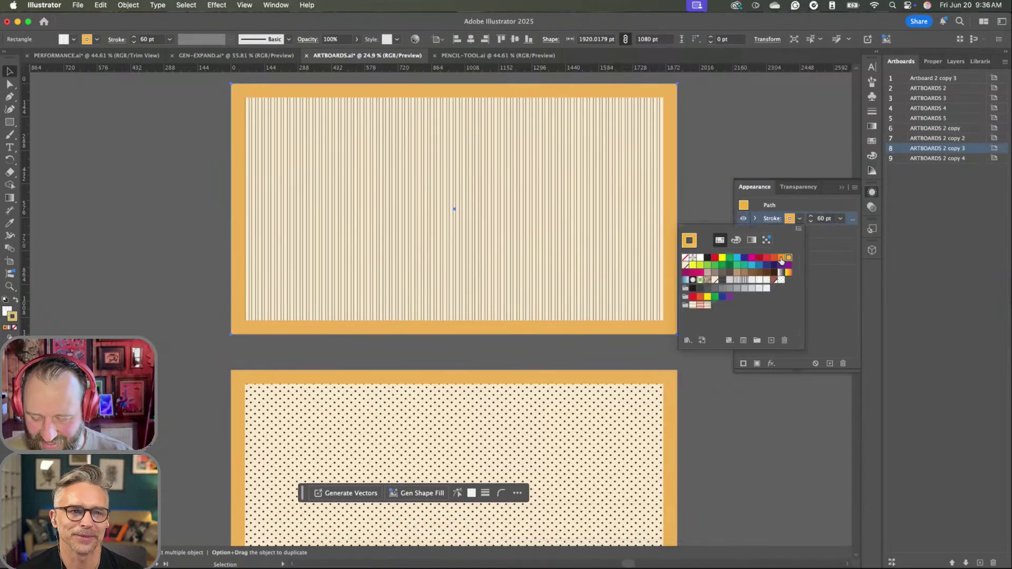
left_click(773, 258)
left_click(295, 219)
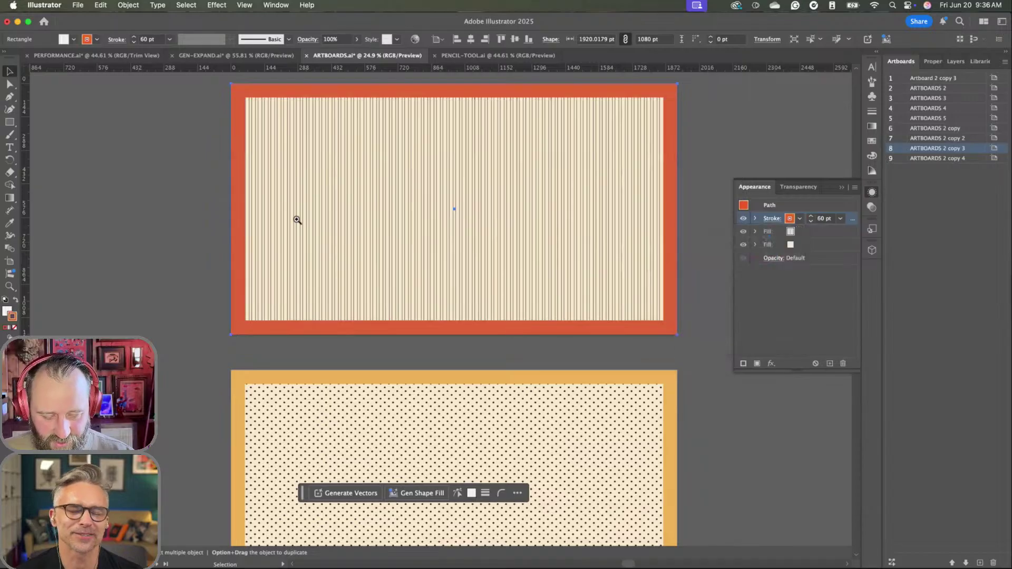
- Hide the stroke of the dotted rectangle on ARTBOARDS 2 copy 4, set its solid fill to red, and deselect it
scroll(296, 199, "down", 3)
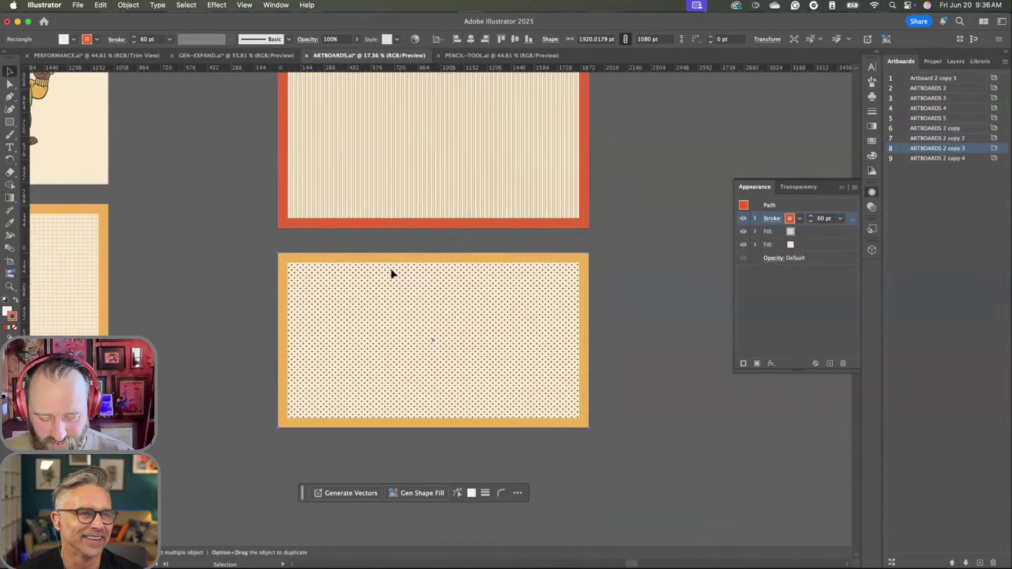
left_click(390, 273)
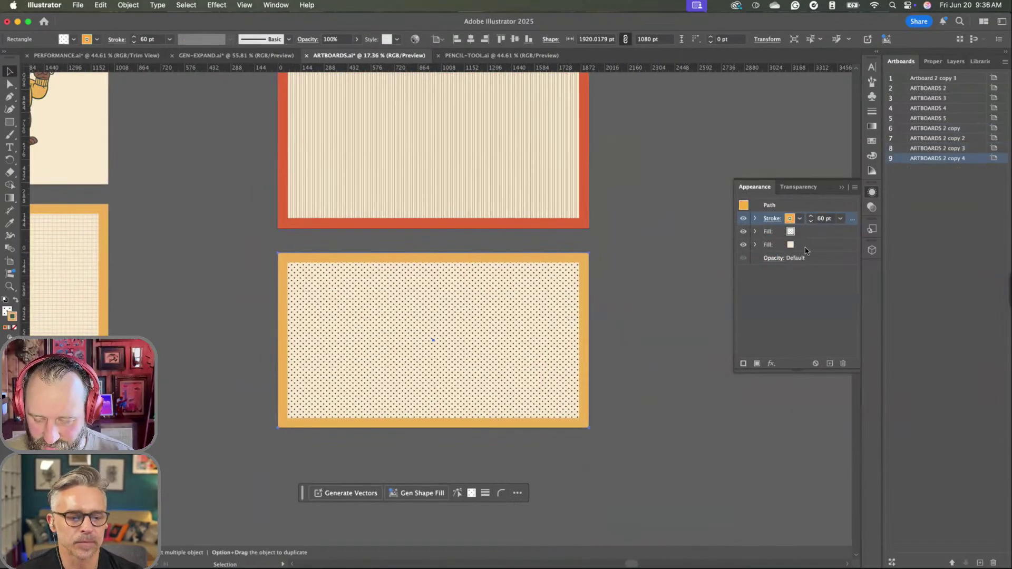
left_click(743, 219)
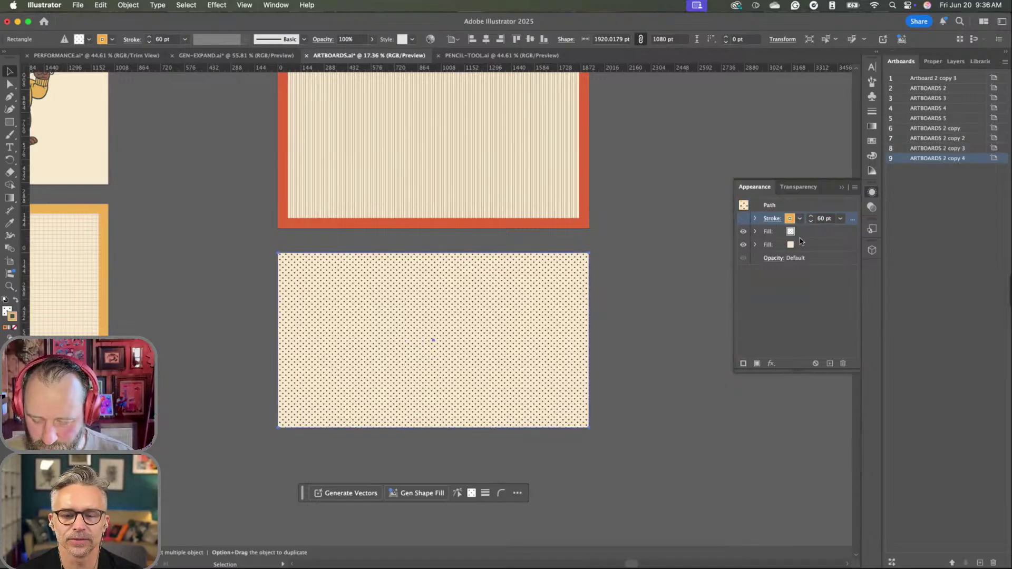
left_click(813, 245)
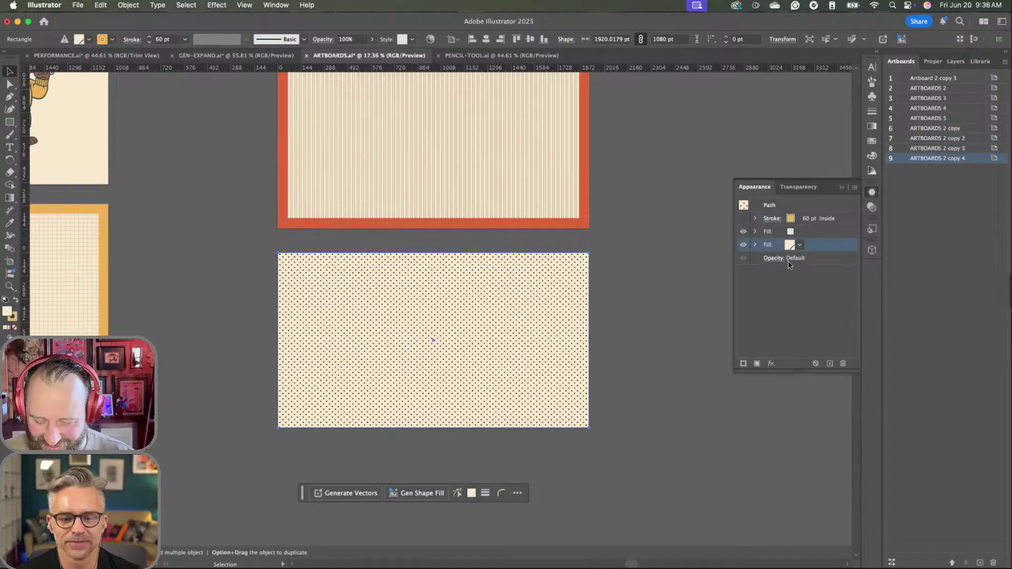
left_click(799, 245)
left_click(767, 288)
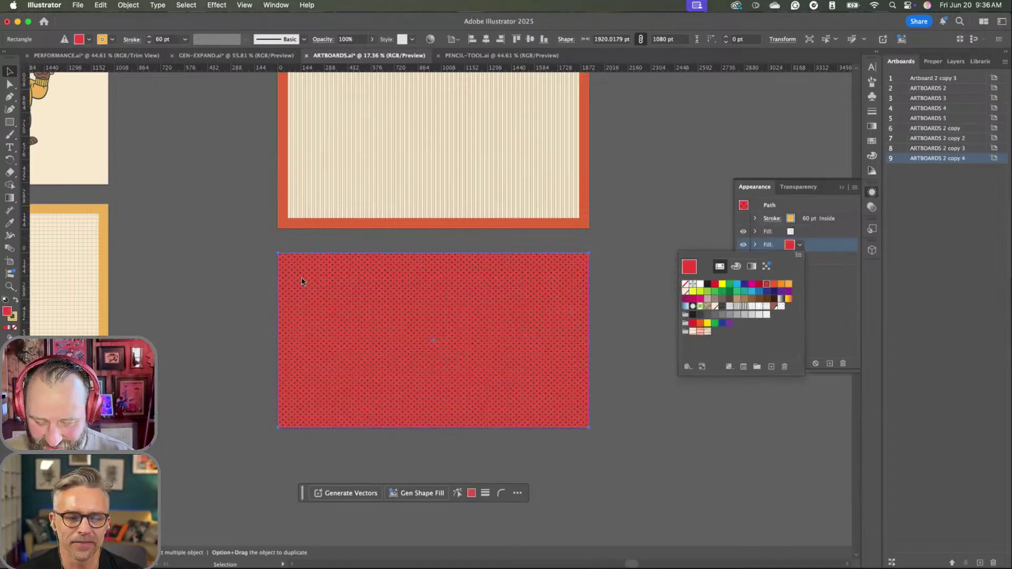
left_click(289, 279)
key("shift+super+a")
- Change the solid fill of the rectangle on ARTBOARDS 2 copy 2 to a light brown swatch and deselect it
left_click(514, 209, "alt")
left_click(376, 215, "alt")
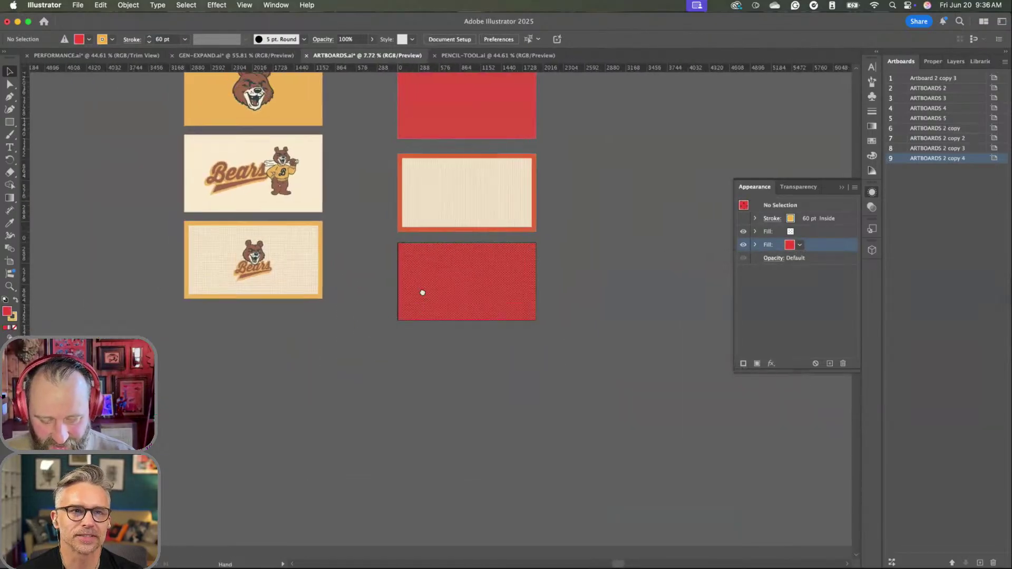
scroll(420, 289, "up", 3)
key("v")
left_click(442, 199)
left_click(798, 245)
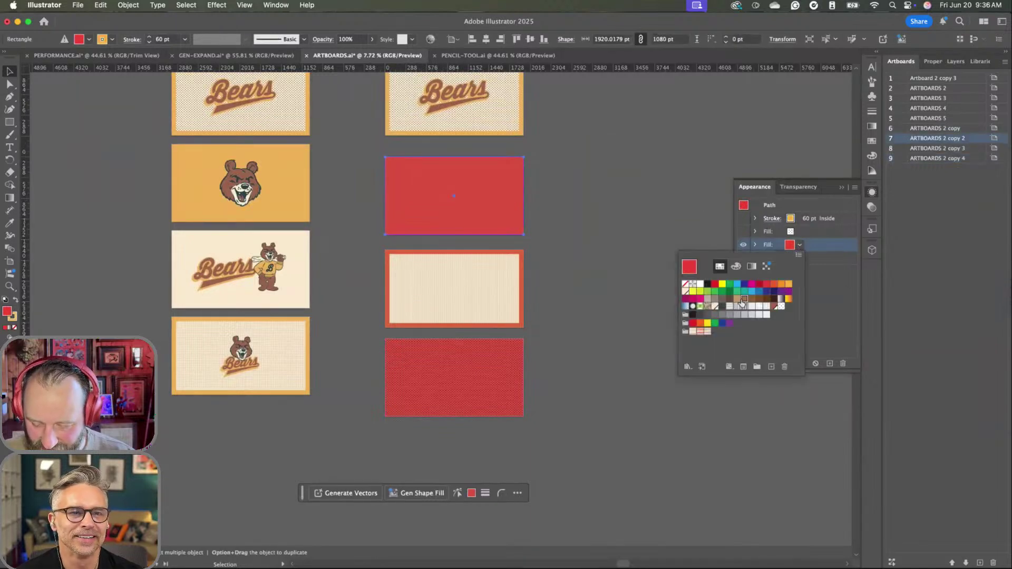
left_click(737, 299)
left_click(532, 242)
left_click_drag(589, 208, 602, 219)
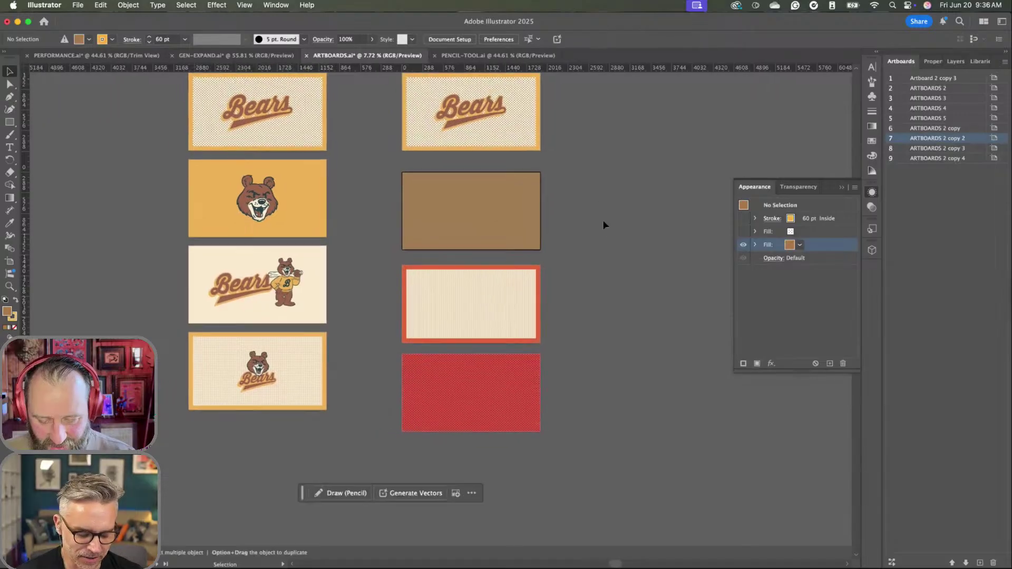
- Select the Bears logo group on ARTBOARDS 2 copy and copy it
left_click(478, 109)
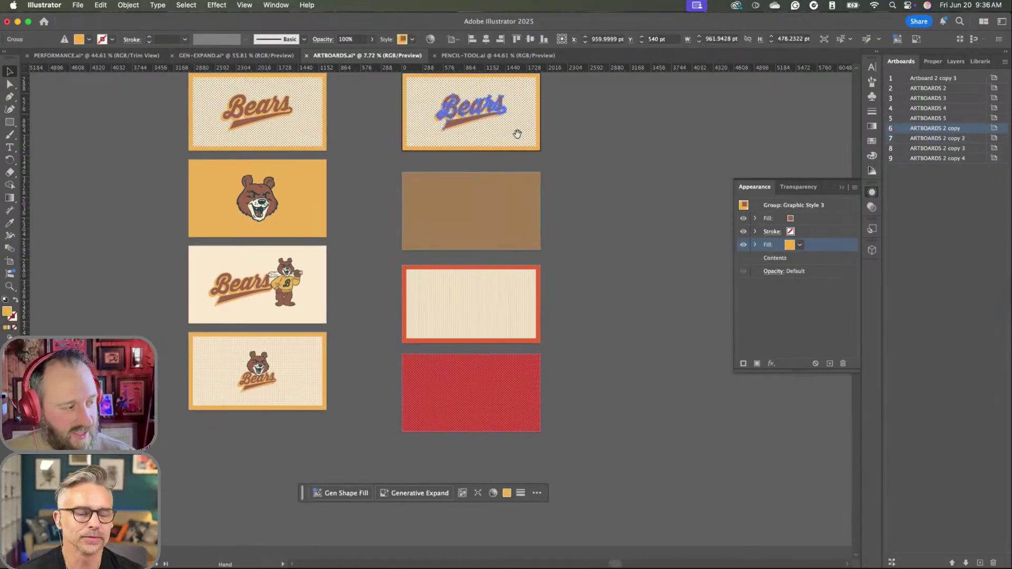
scroll(527, 141, "left", 2)
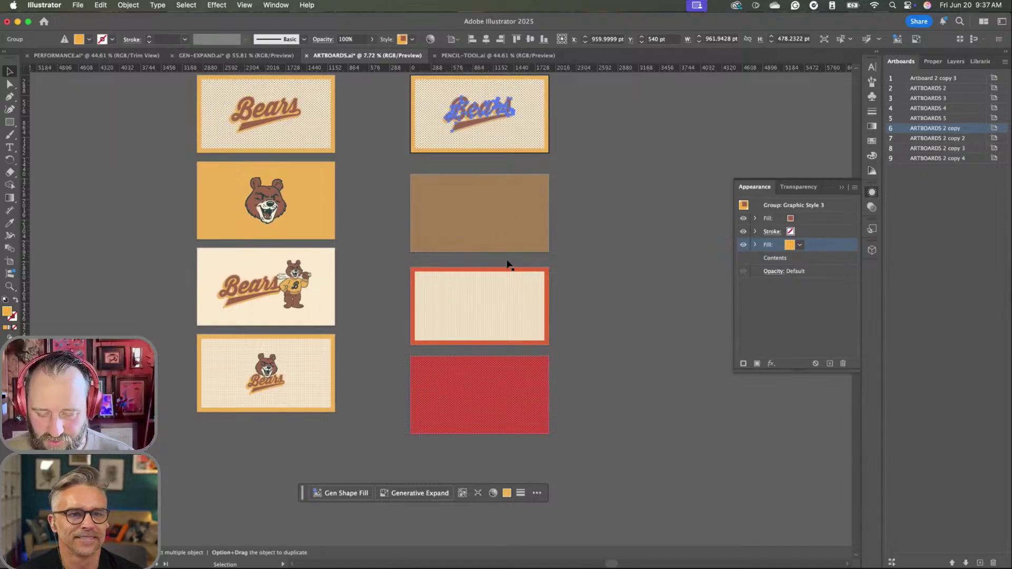
key("a")
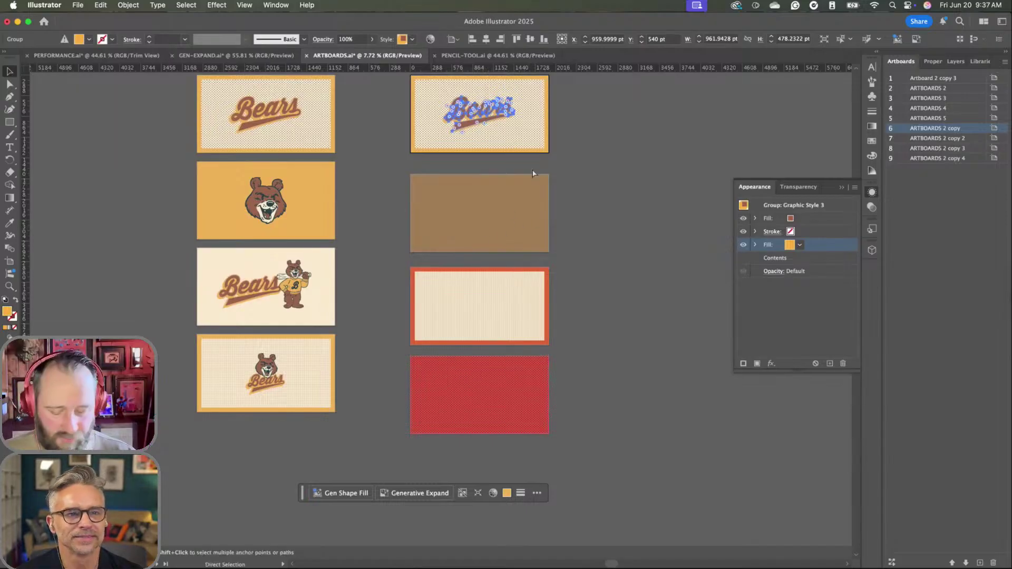
key("v")
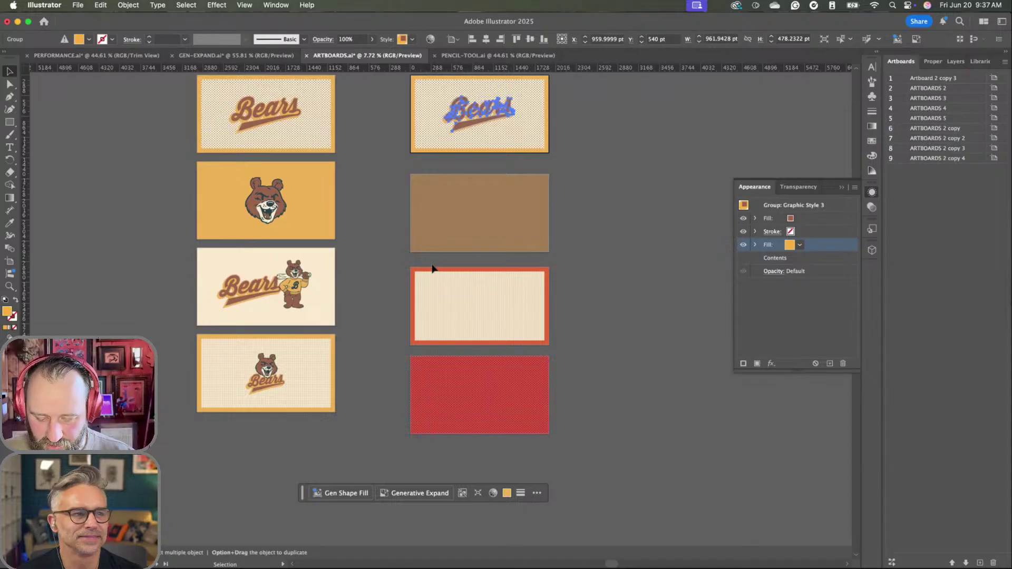
- Paste the Bears logo onto only ARTBOARDS 2 copy 2, copy 3 and copy 4 at its original artboard position, and deselect it
left_click(545, 225)
left_click(933, 140)
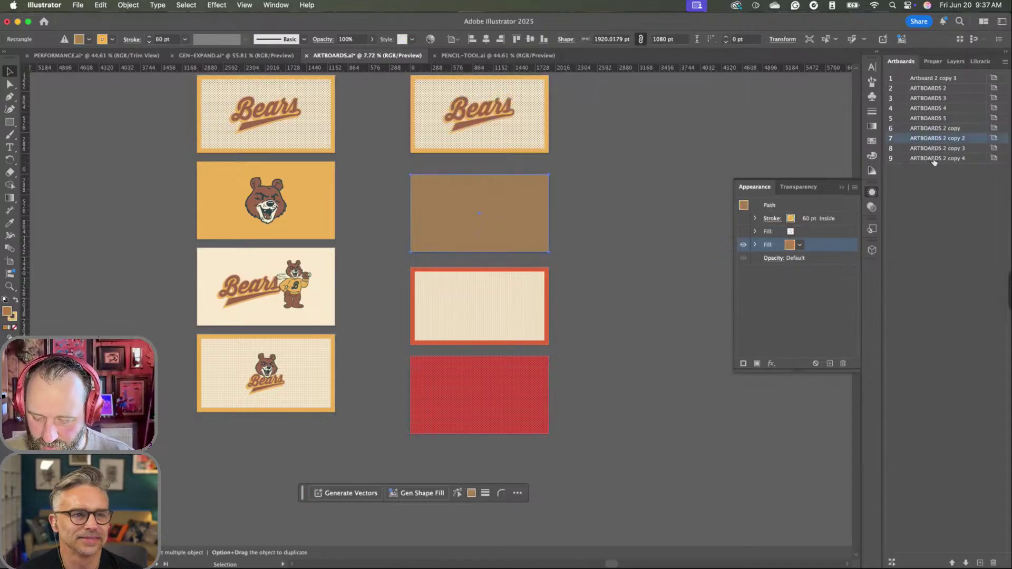
left_click(933, 158, "shift")
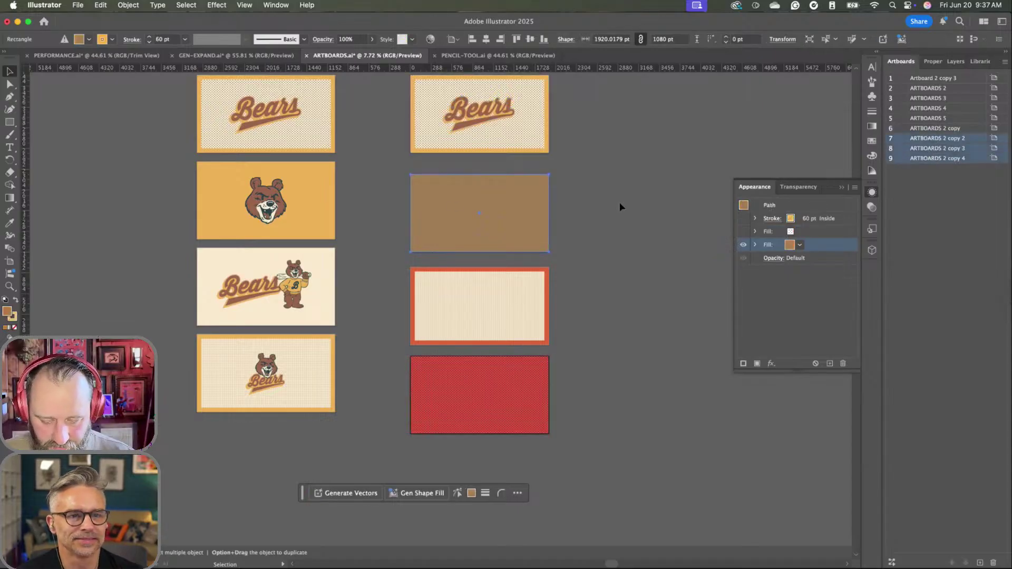
key("super+shift+a")
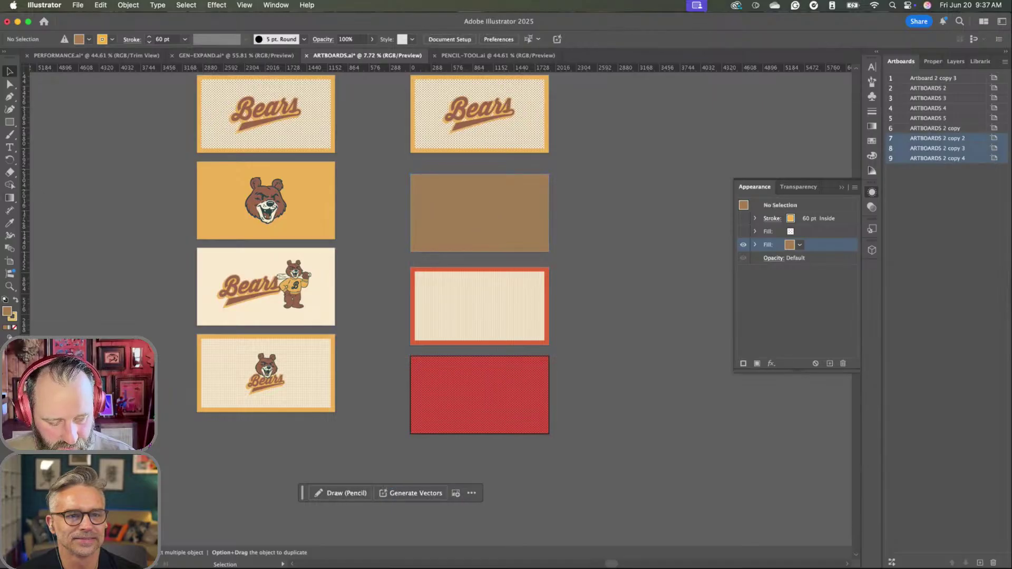
left_click(10, 261)
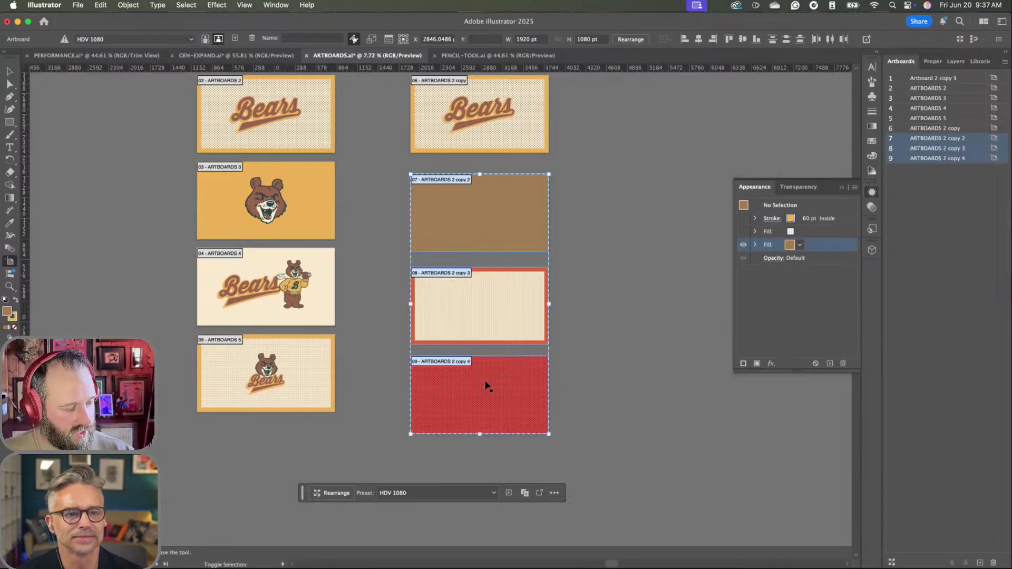
key("super+alt+shift+v")
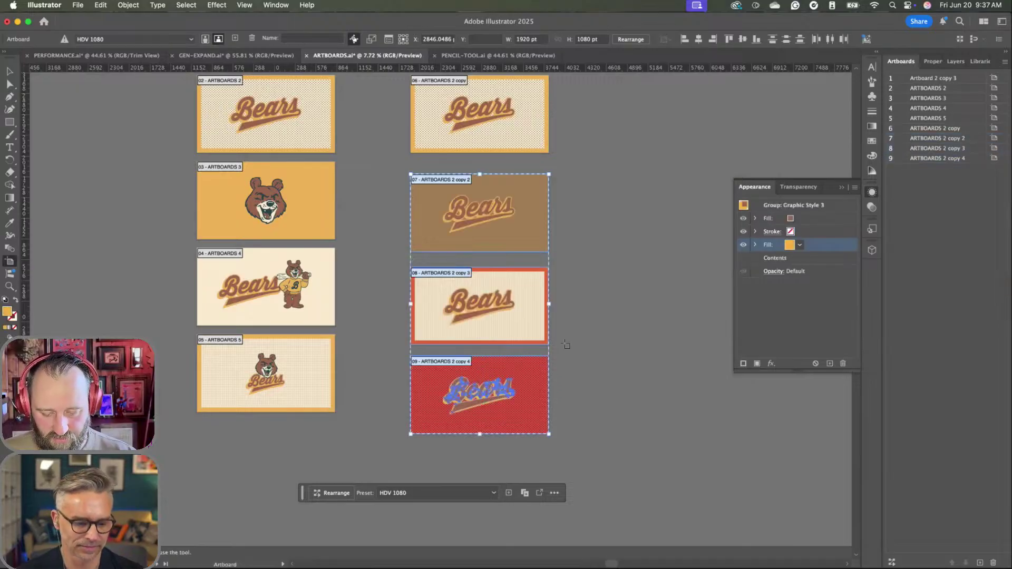
key("Escape")
left_click(582, 319)
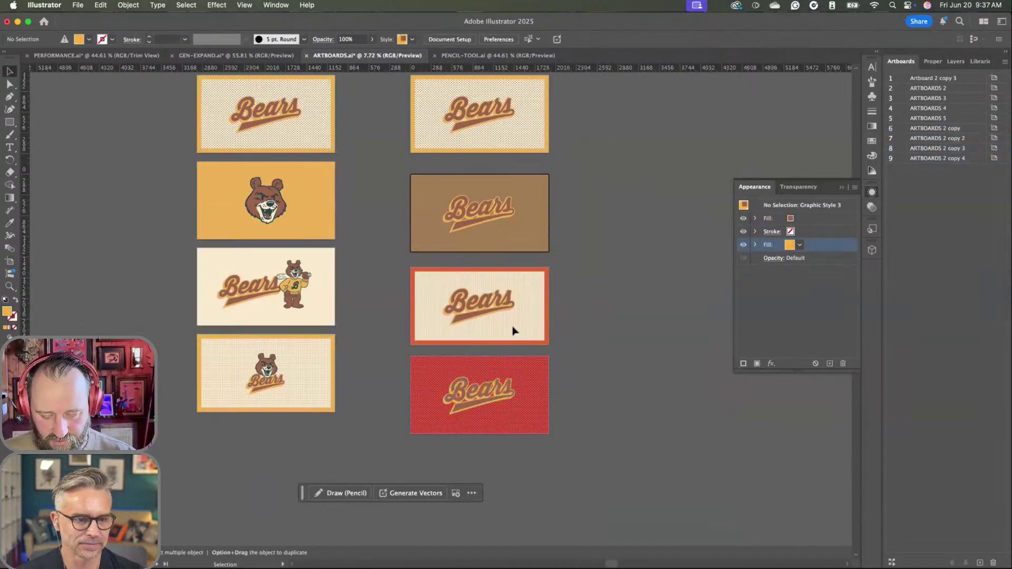
- Rearrange ARTBOARDS 2 copy through copy 4 in a single column with 100 pt spacing, moving artwork along, and place it beside the original artboards
scroll(488, 332, "up", 3)
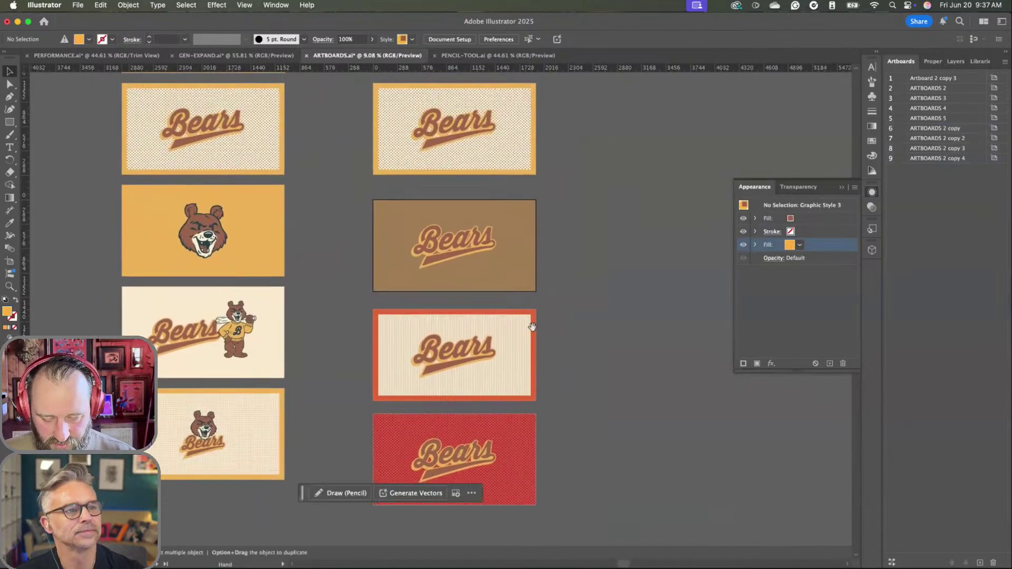
key("shift+o")
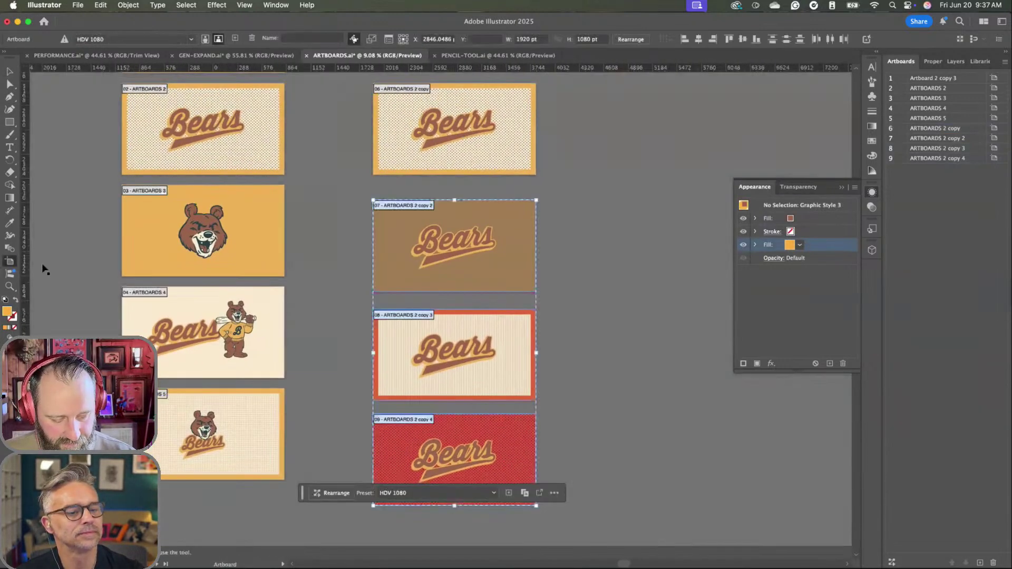
left_click(437, 154)
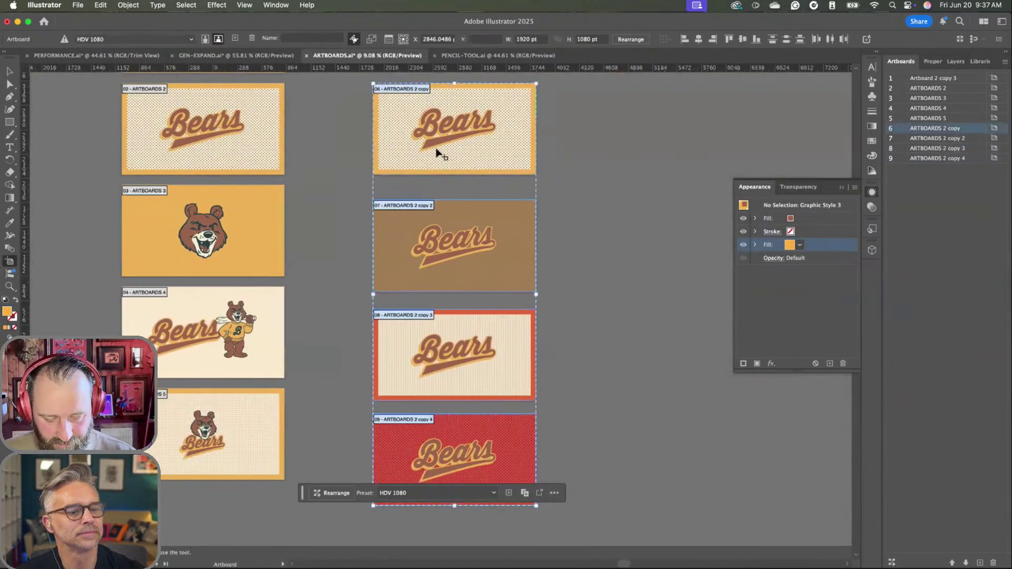
left_click(331, 493)
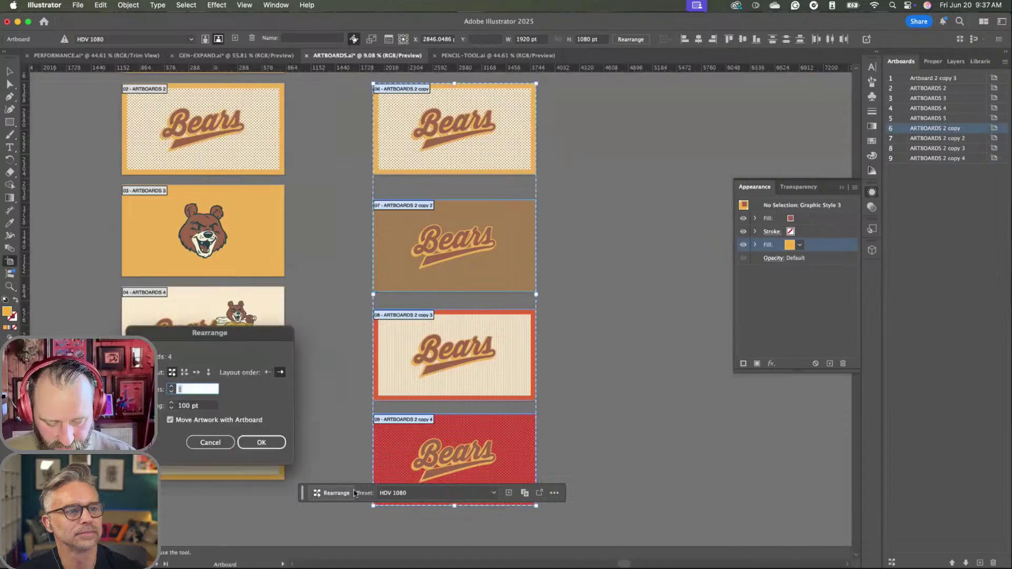
left_click(261, 442)
key("super+z")
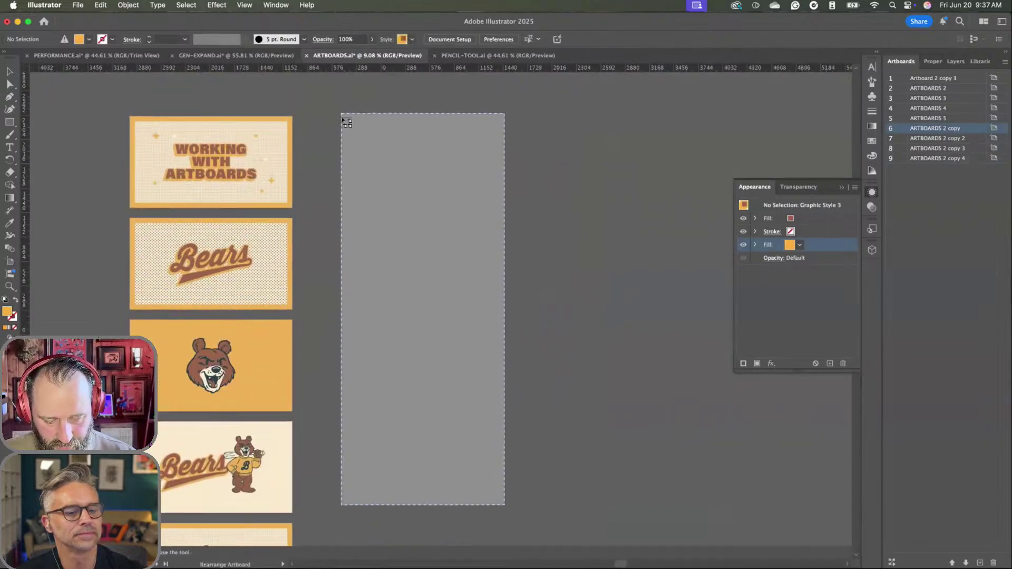
key("Escape")
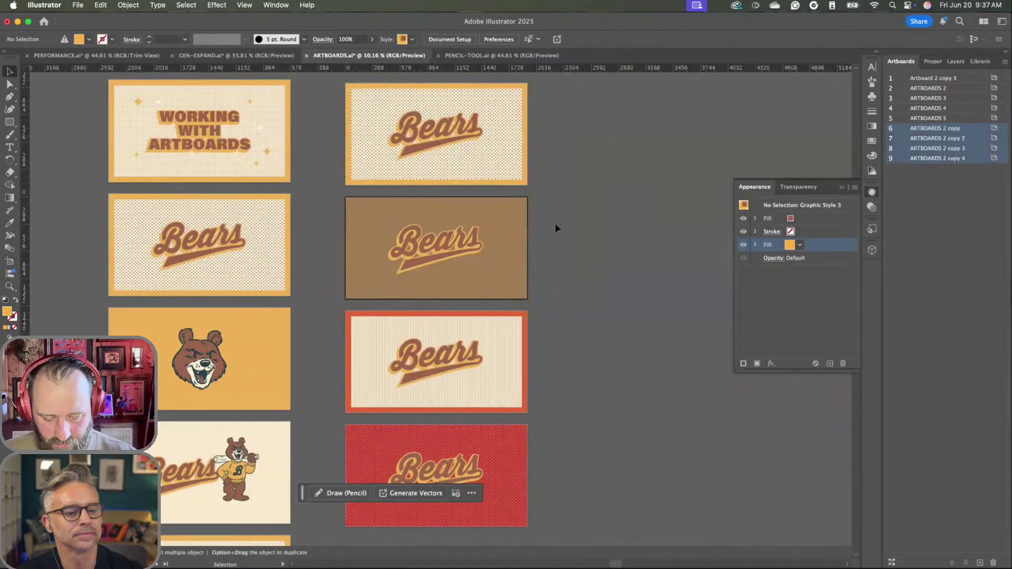
scroll(476, 246, "down", 4)
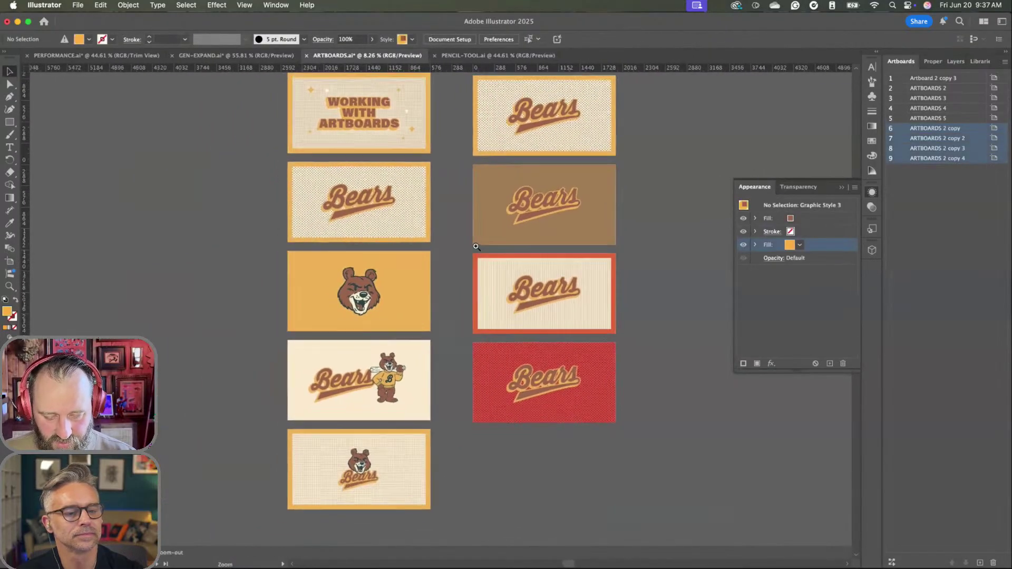
scroll(476, 246, "down", 1)
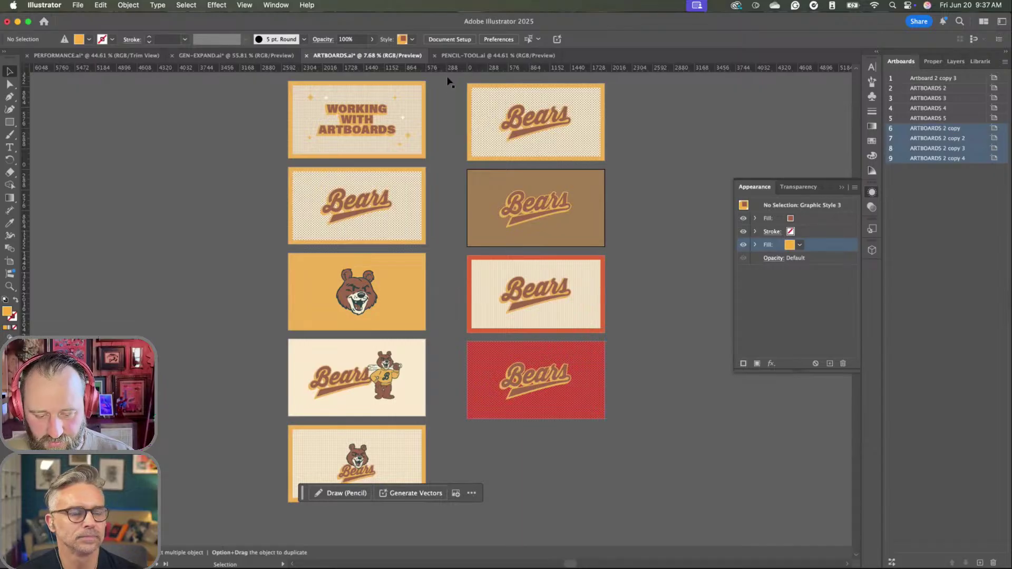
- View the title artboard in PENCIL-TOOL.ai, return to ARTBOARDS.ai, and move the contextual task bar away from the bottom artboard
left_click(468, 57)
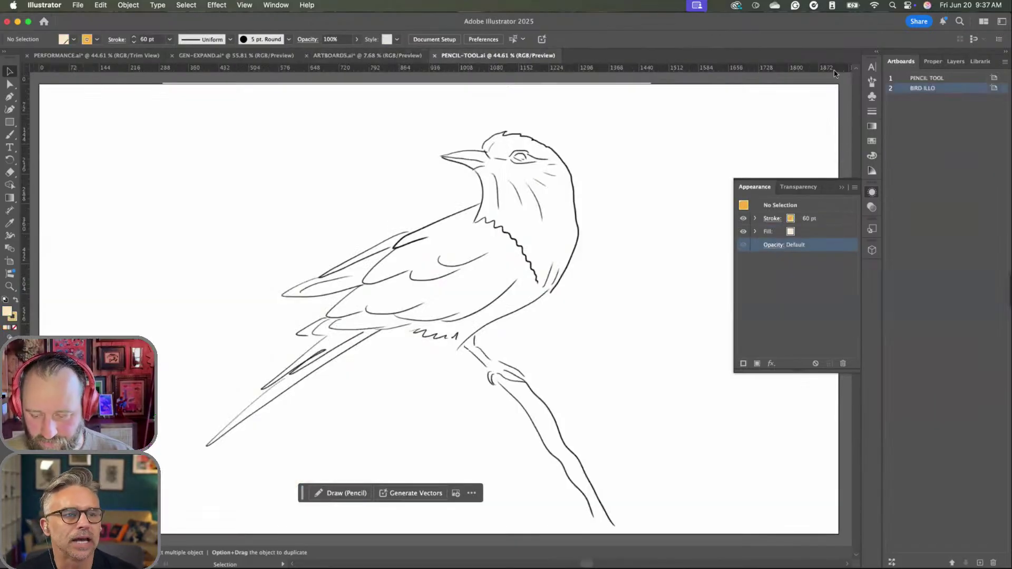
key("shift+Page_Up")
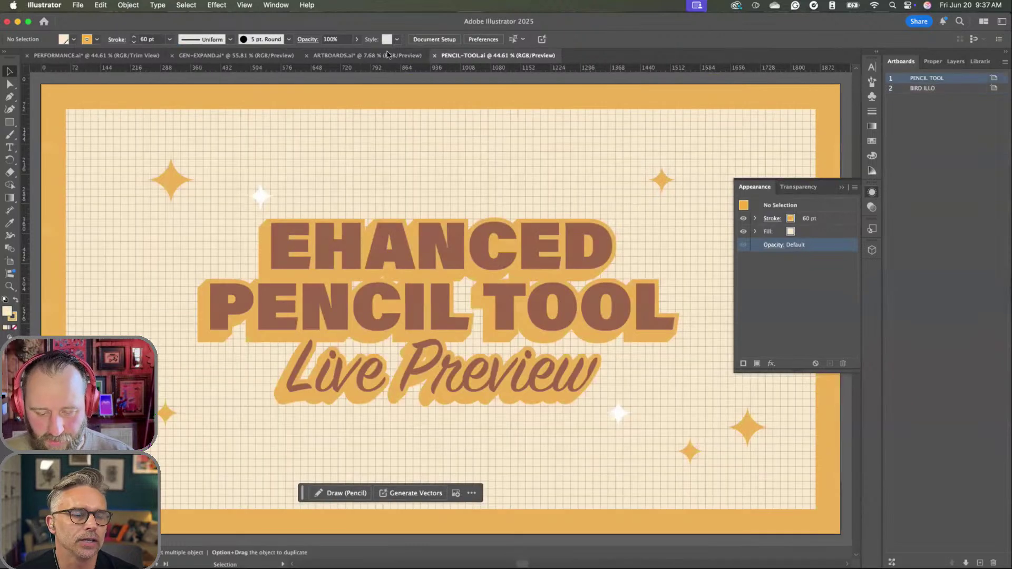
left_click(388, 55)
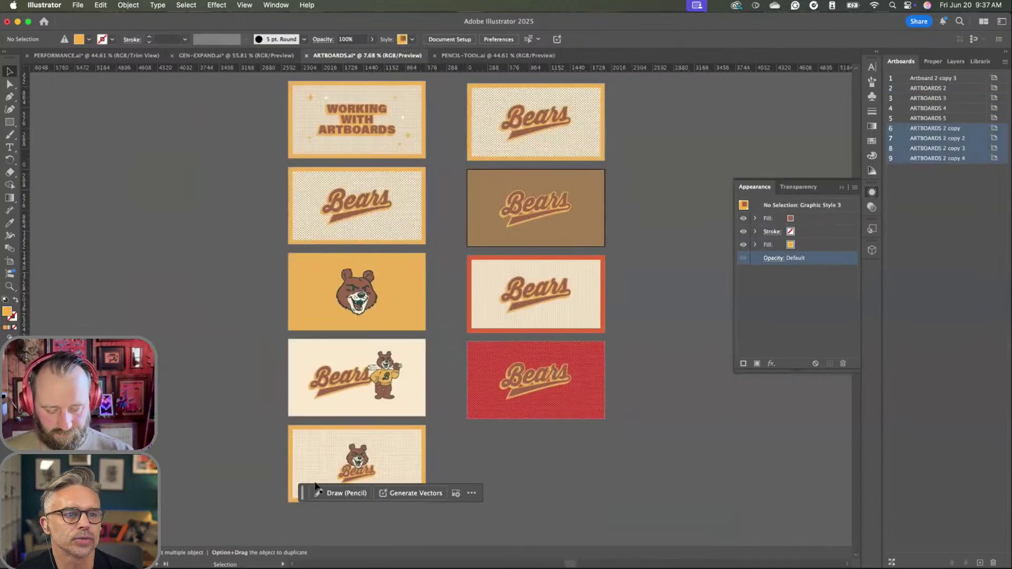
mouse_move(303, 493)
left_mouse_down()
mouse_move(198, 385)
mouse_move(92, 343)
left_mouse_up()
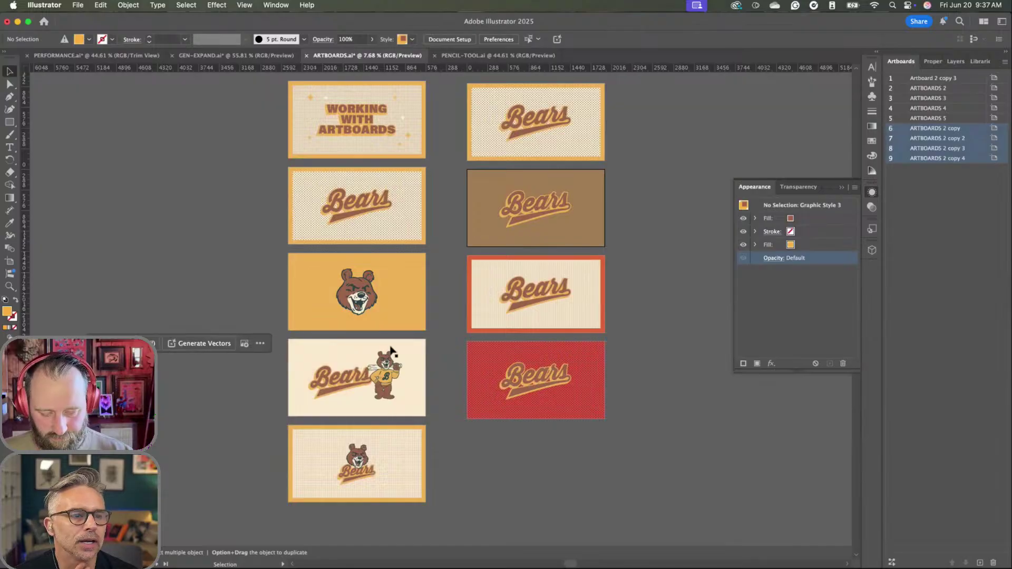
- Try to rearrange only ARTBOARDS 2 copy and ARTBOARDS 2 copy 4 side by side with 100 pt spacing, then undo it
left_click(10, 261)
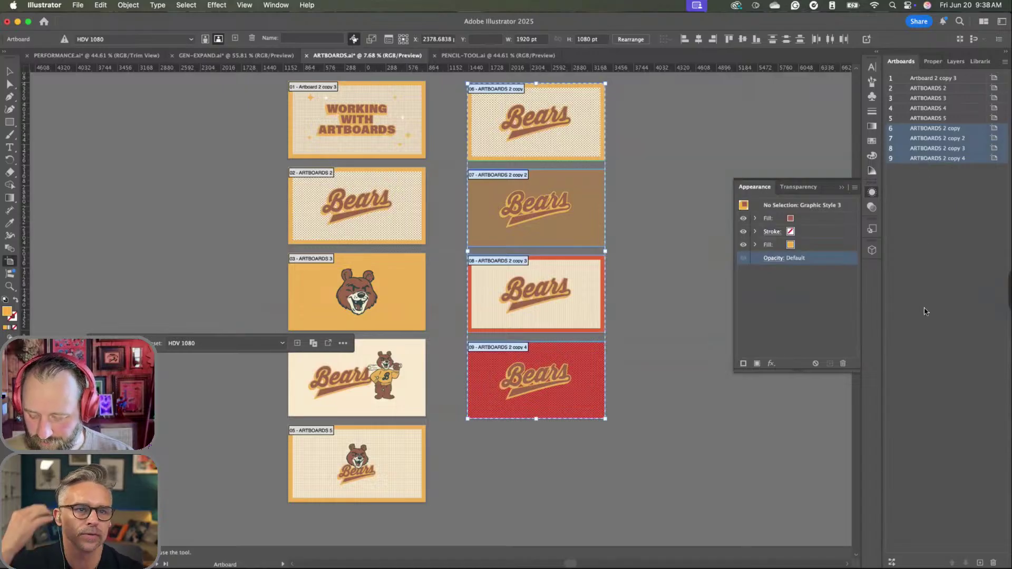
left_click(917, 131)
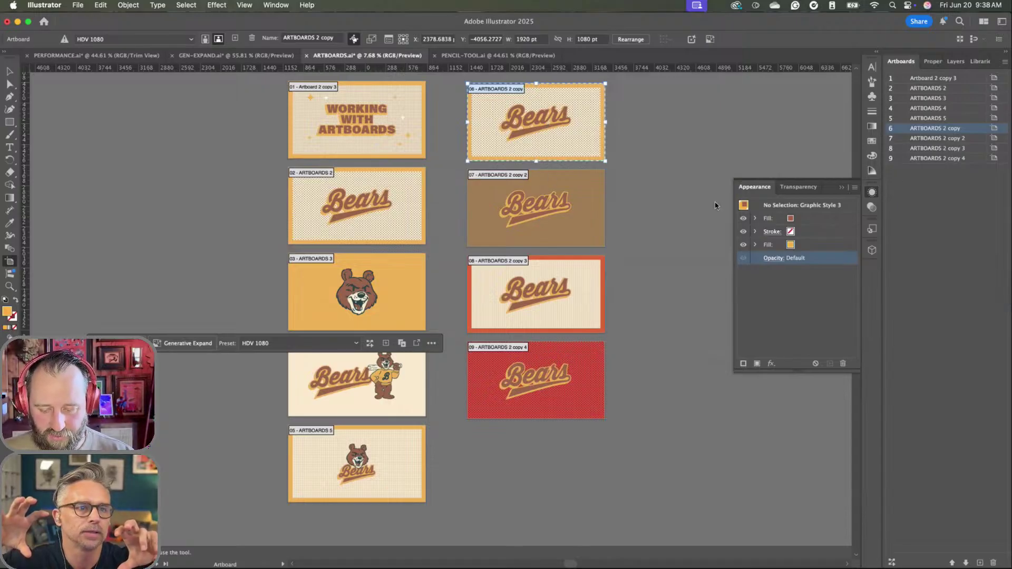
left_click(892, 159)
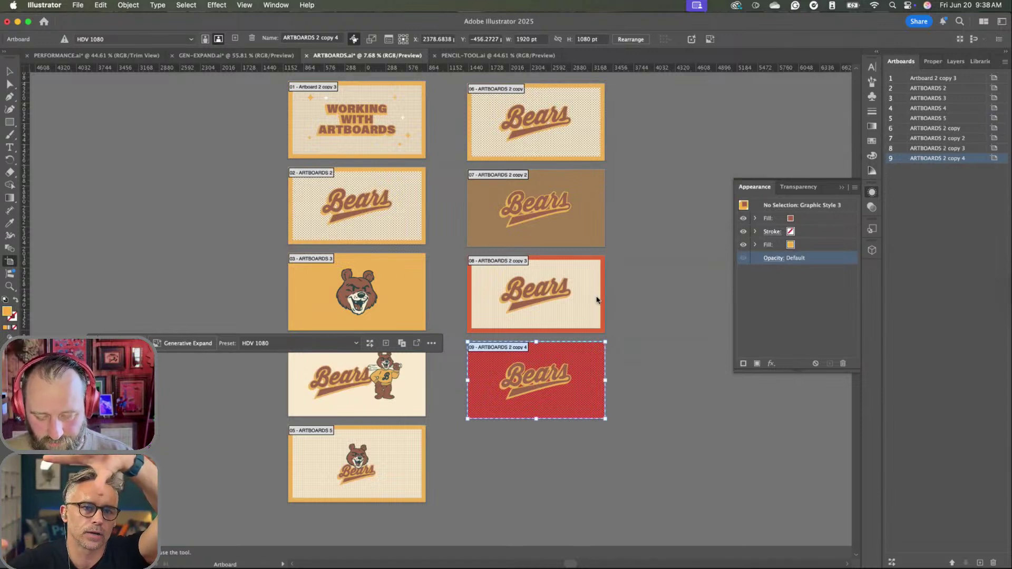
left_click(553, 131, "shift")
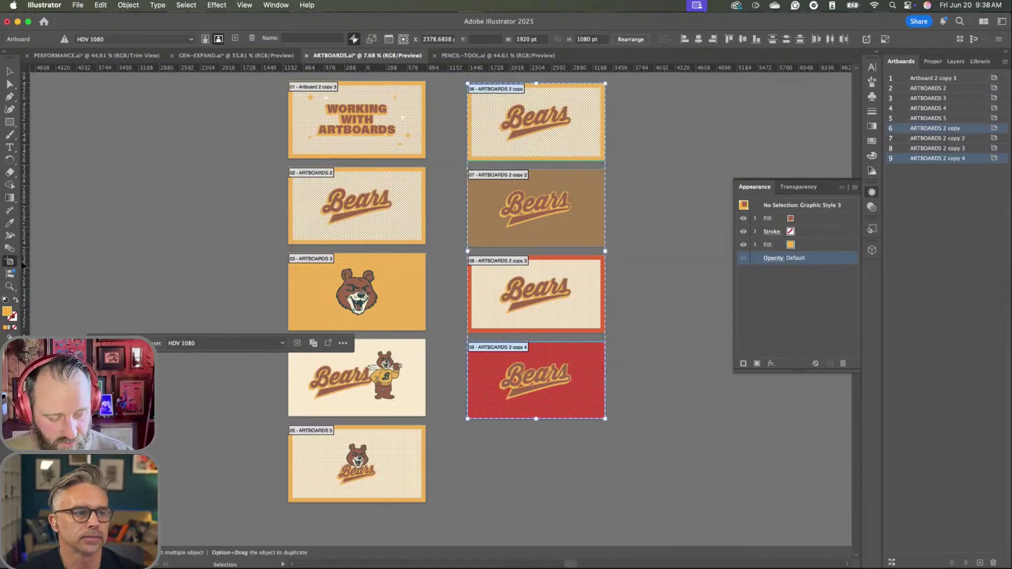
left_click(115, 343)
type("1")
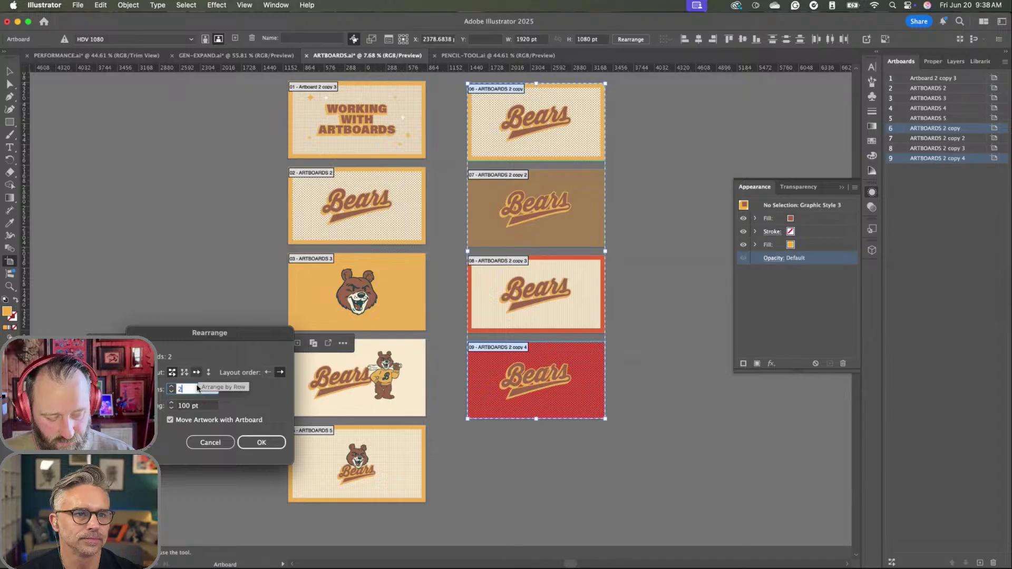
left_click(262, 442)
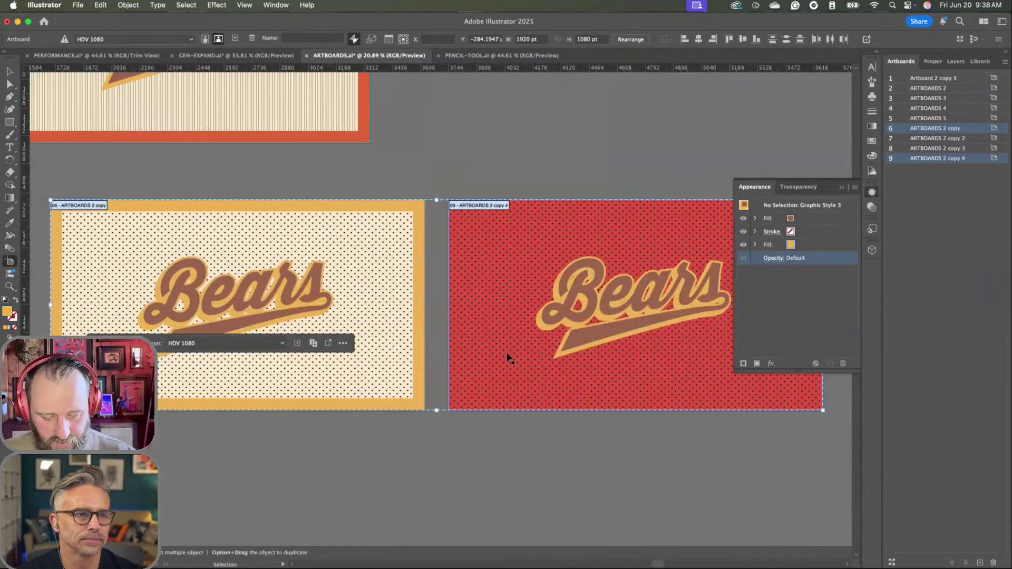
scroll(501, 275, "right", 5)
scroll(490, 316, "down", 5)
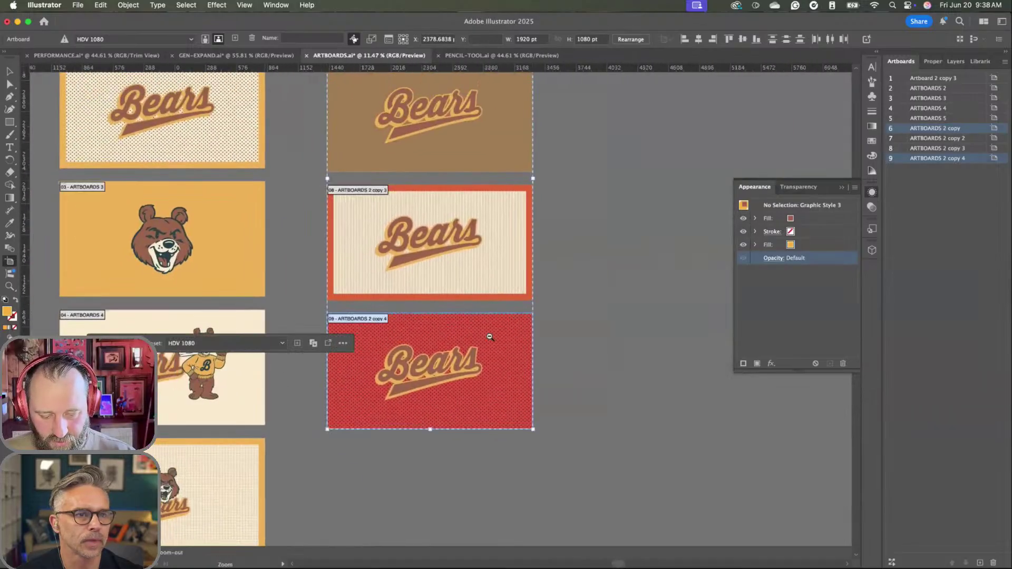
scroll(490, 336, "down", 3)
scroll(490, 337, "up", 1)
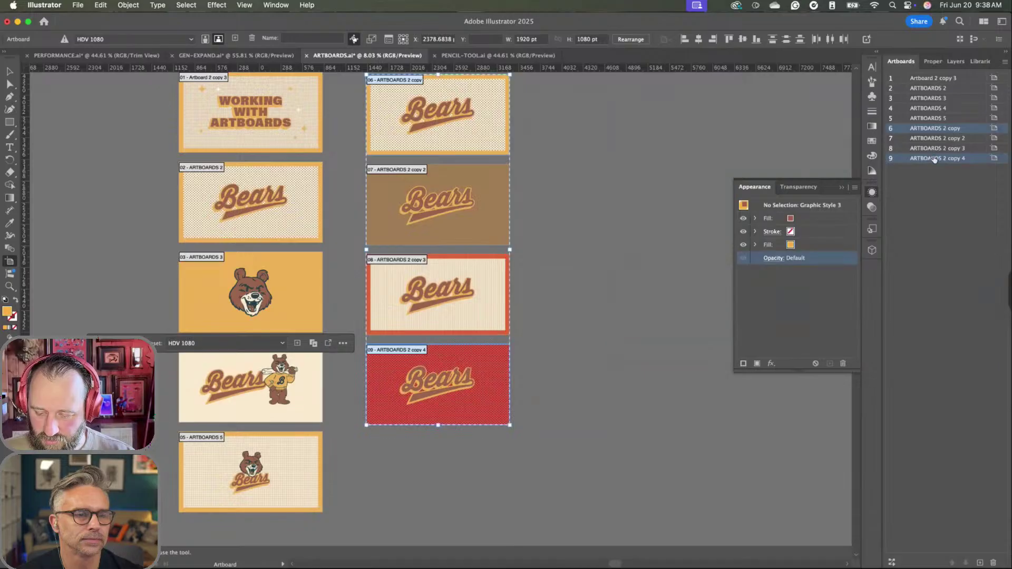
- Select the range of artboards from ARTBOARDS 2 copy to ARTBOARDS 2 copy 4, show it in artboard editing mode, and exit that mode
left_click(8, 72)
left_click(912, 131)
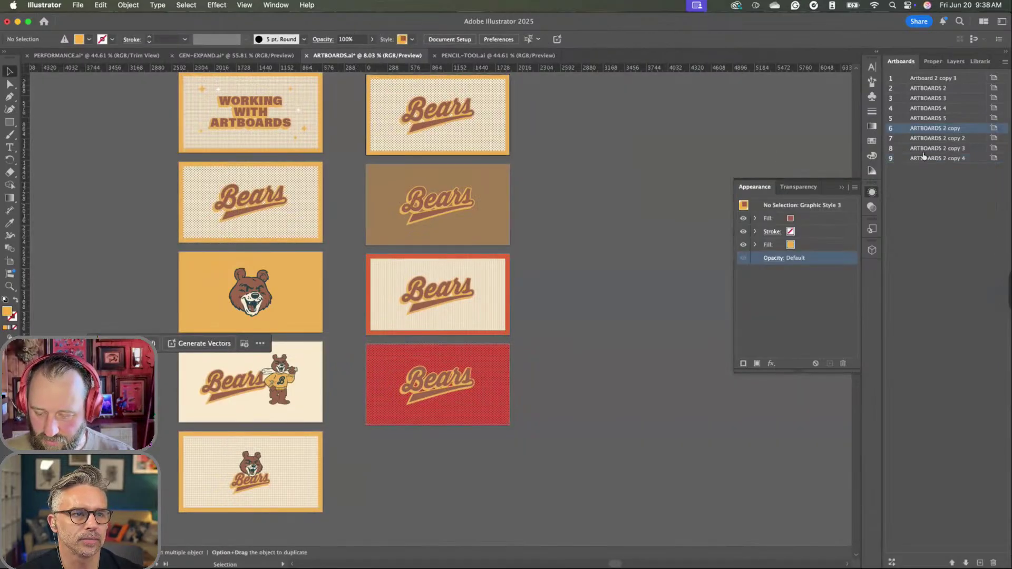
left_click(924, 158, "shift")
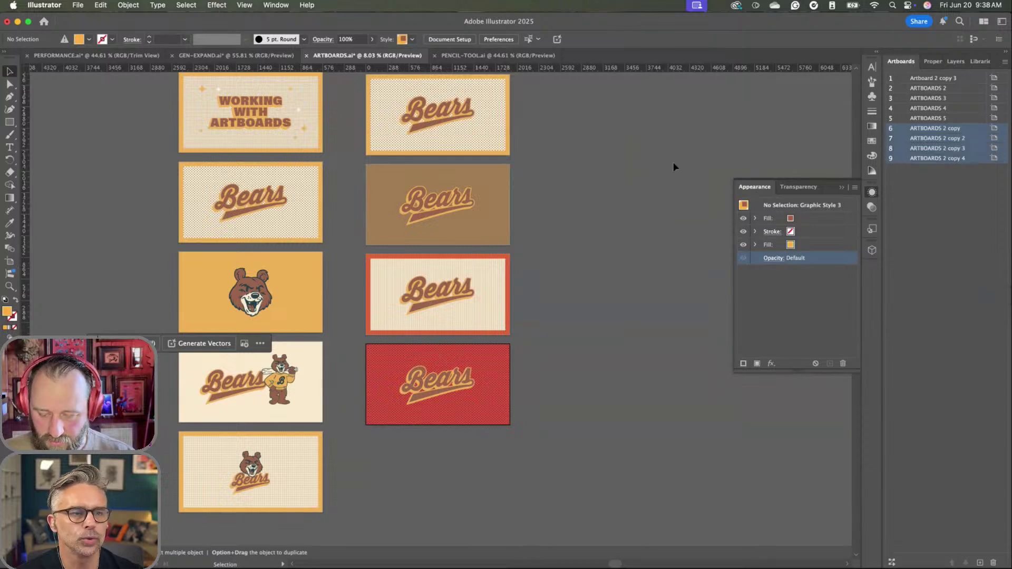
left_click(10, 262)
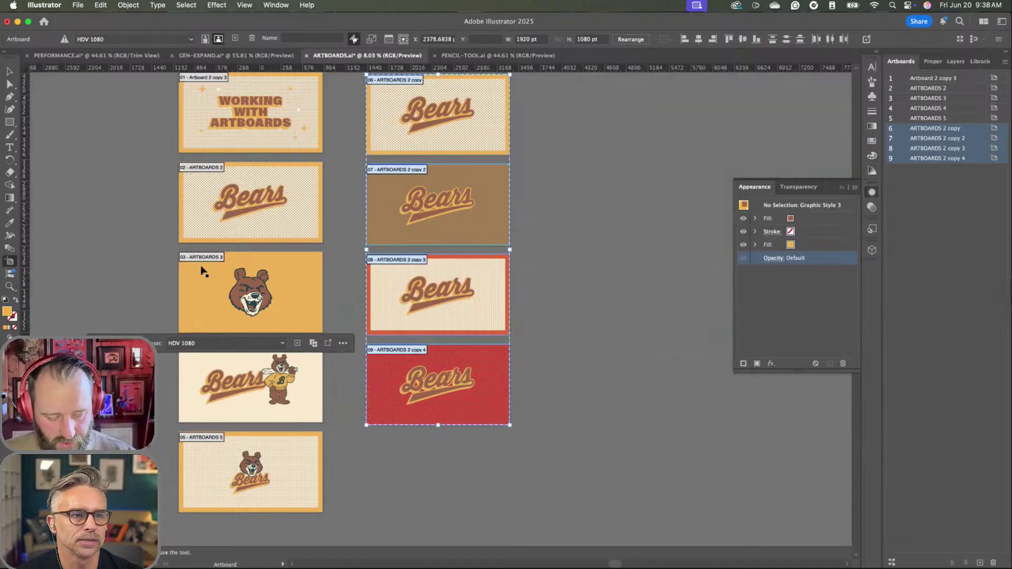
key("Escape")
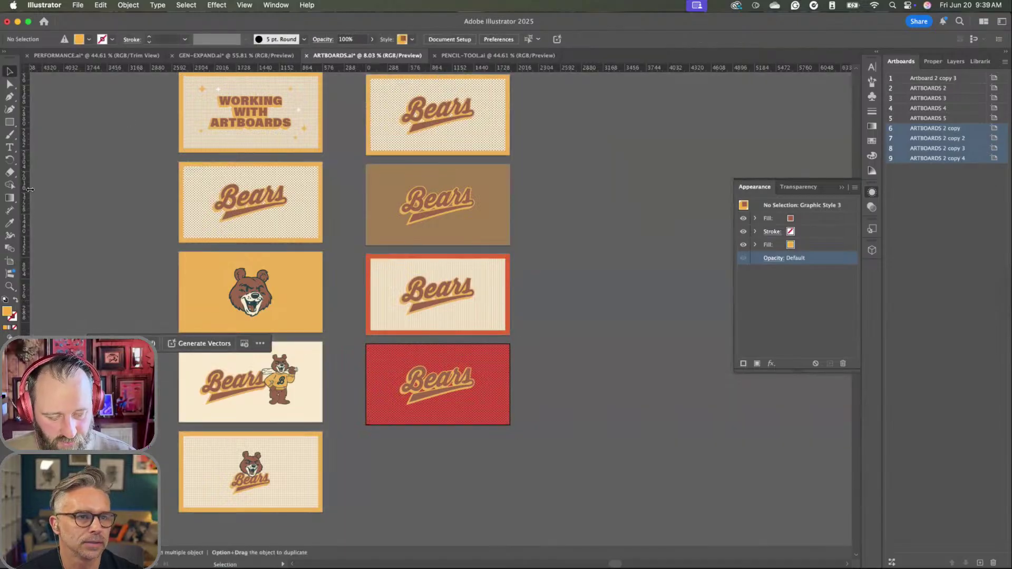
- Rearrange ARTBOARDS 2 copy through ARTBOARDS 2 copy 4 in a two-column grid with 100 pt spacing, moving artwork along, and place it beside the originals
key("shift+o")
left_click(232, 112)
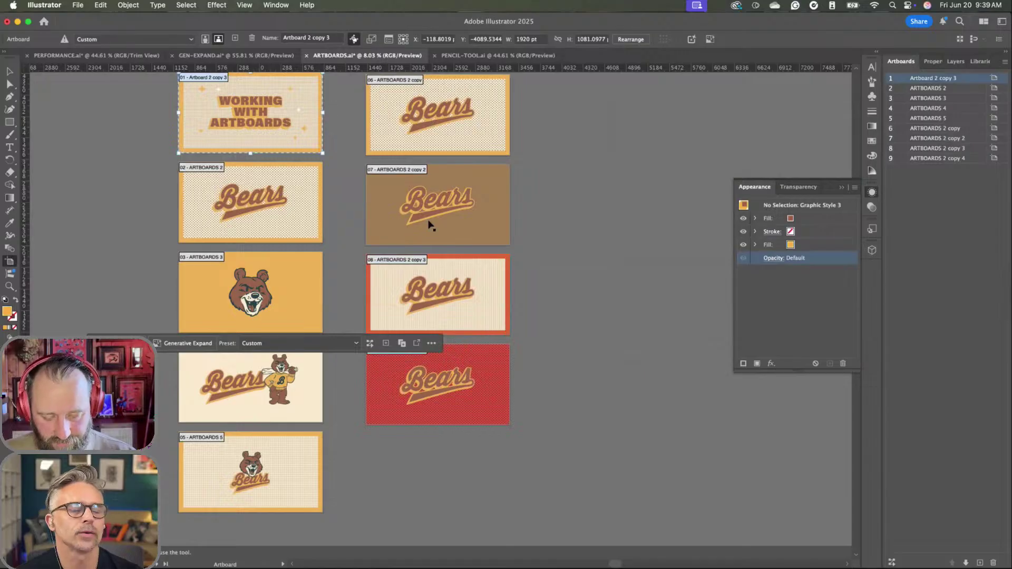
left_click(458, 132)
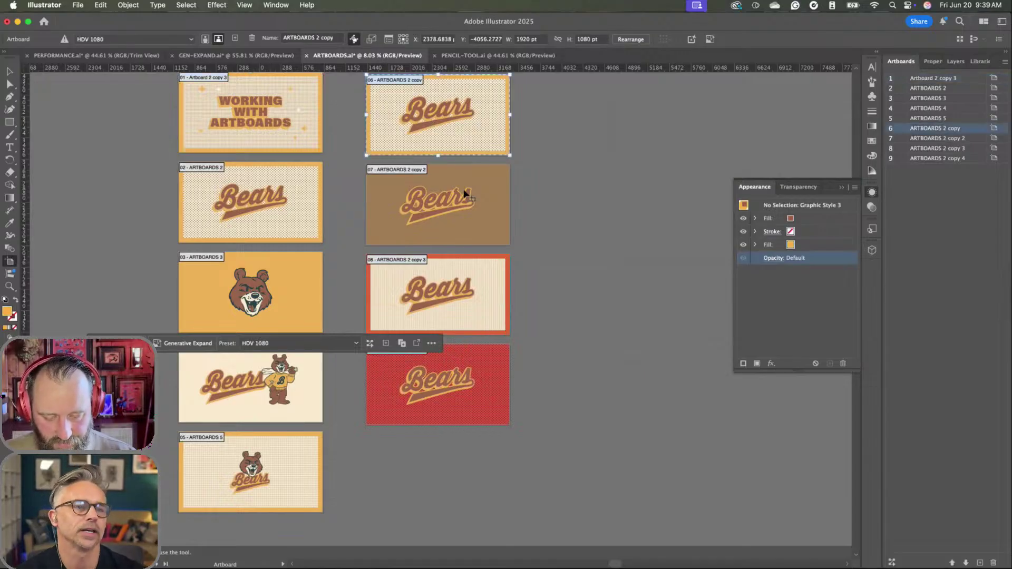
left_click(463, 194, "shift")
left_click(459, 295, "shift")
left_click(451, 365, "shift")
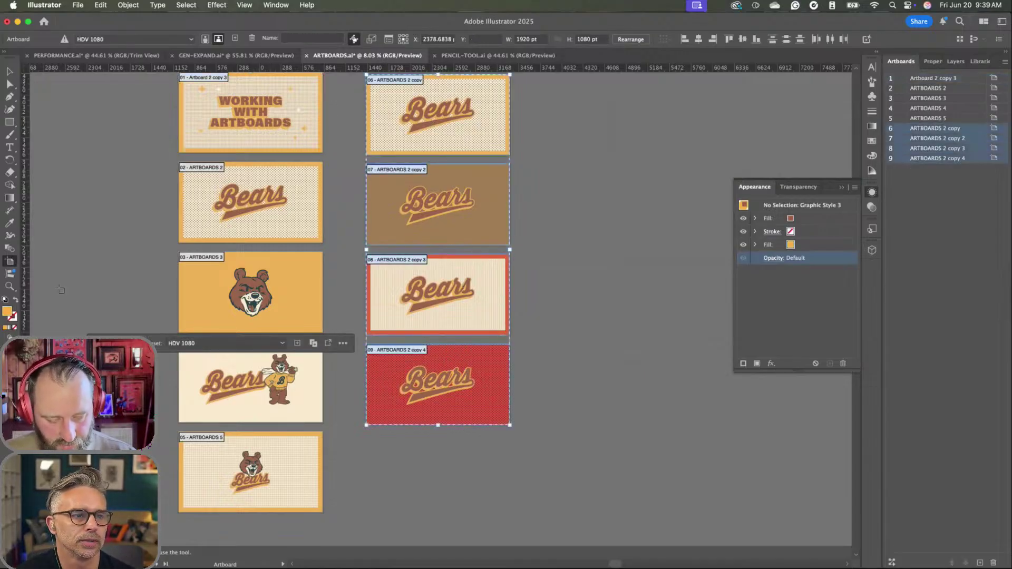
left_click(121, 343)
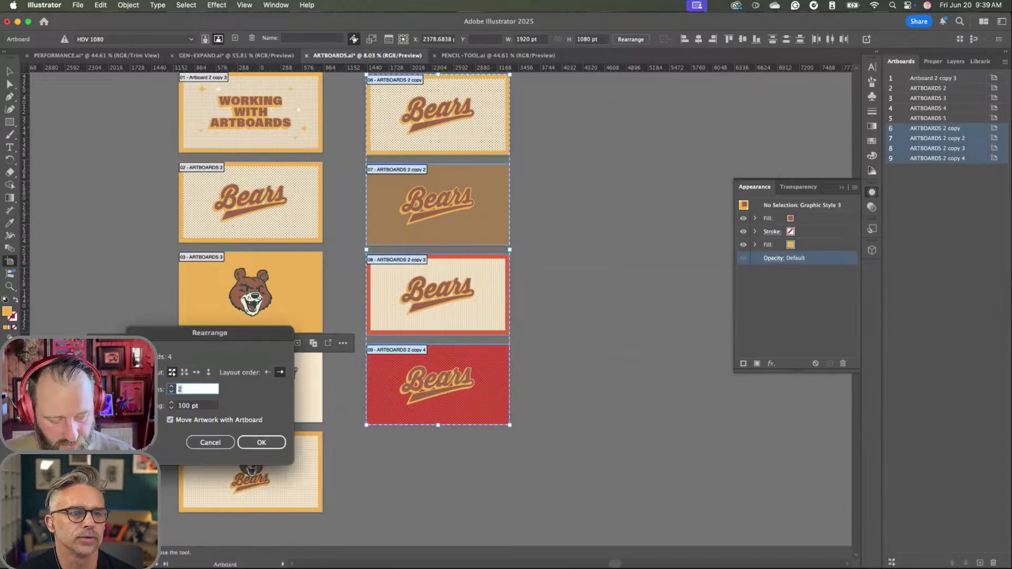
left_click(171, 388)
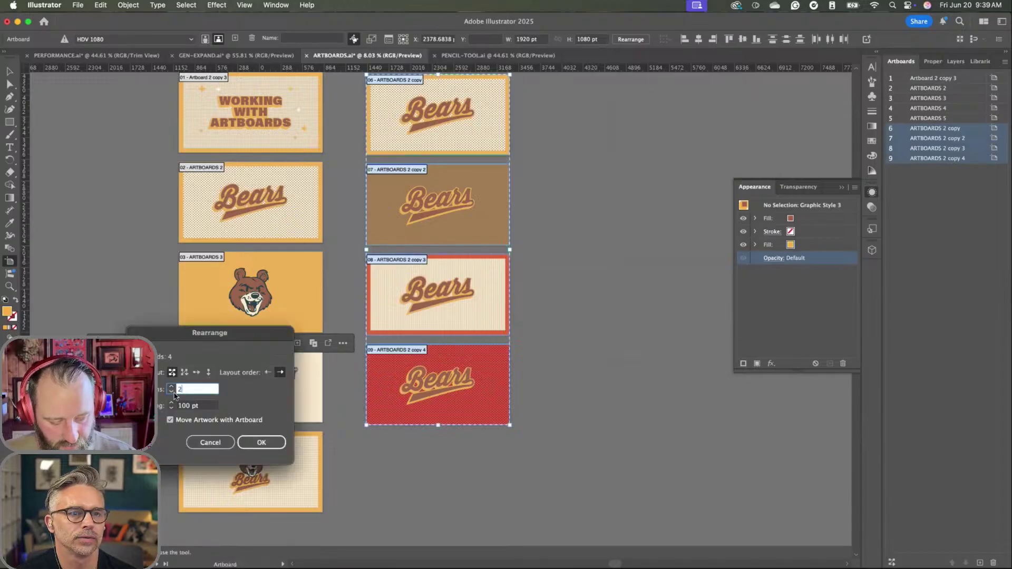
left_click(262, 442)
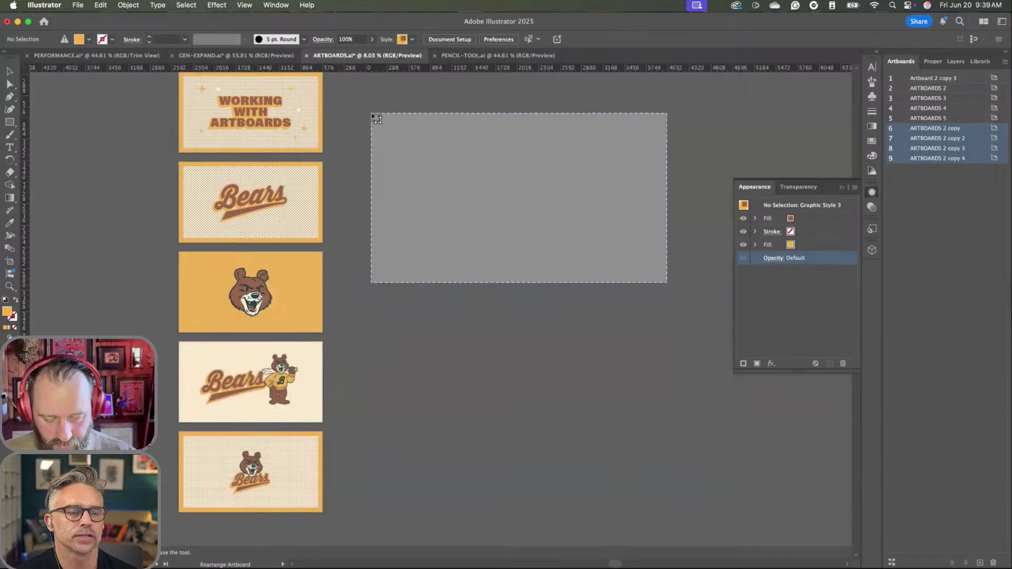
key("super+0")
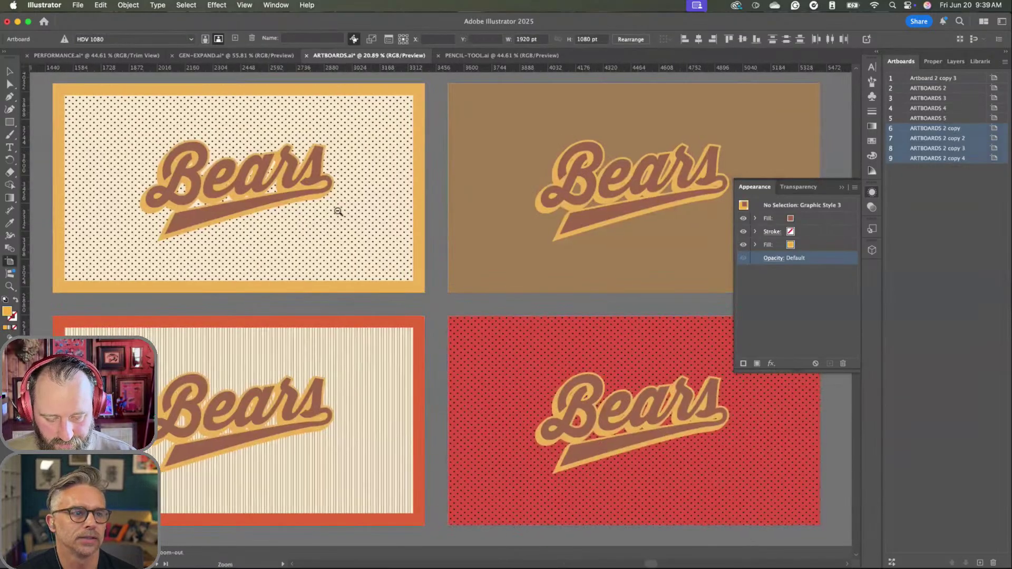
left_click(338, 211, "alt")
key("v")
- Examine the two-by-two grid of Bears artboards next to the original column, collapsing the Appearance panel for a clear view
left_click_drag(348, 226, 466, 256)
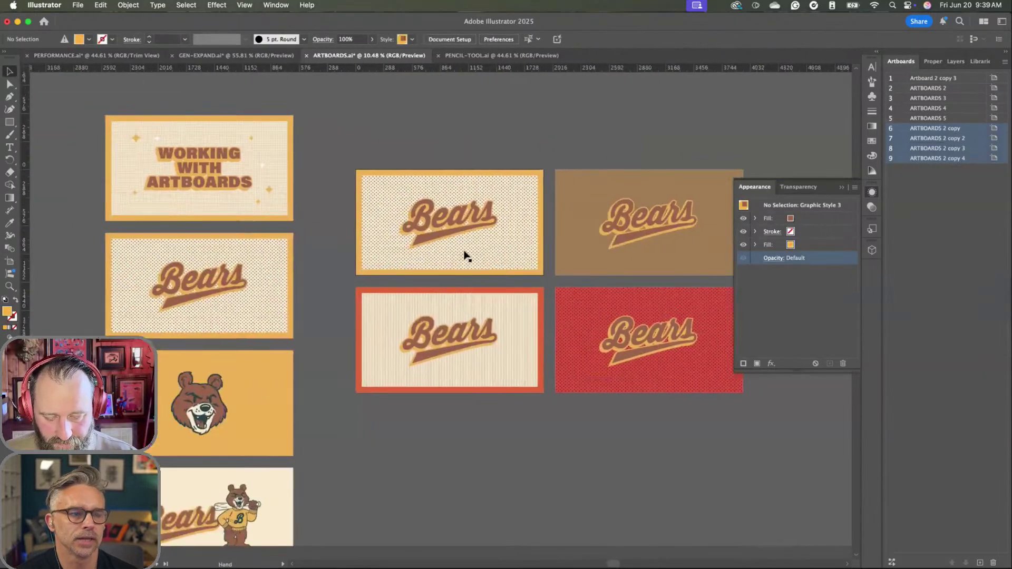
scroll(490, 271, "up", 5)
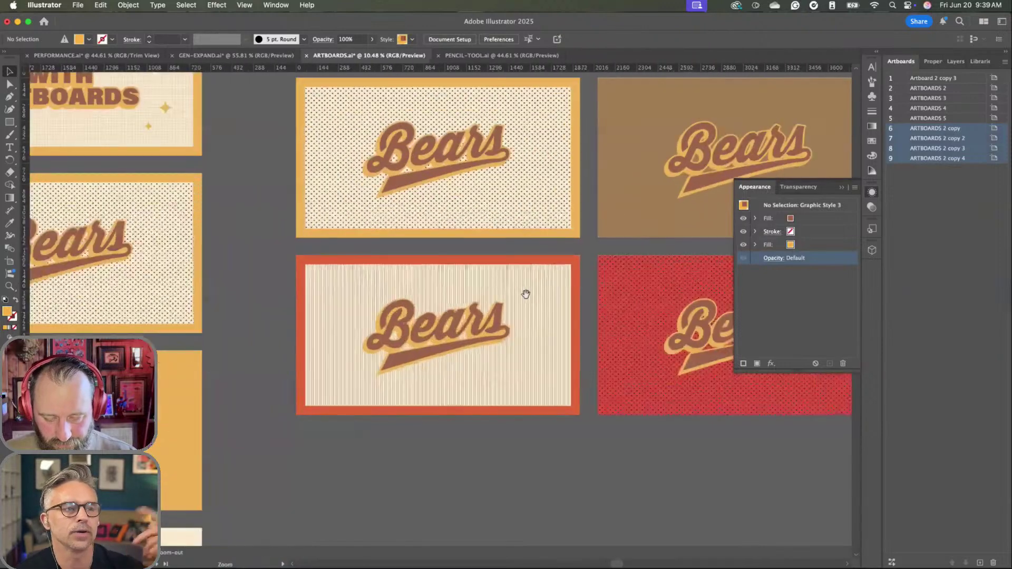
left_click_drag(526, 294, 452, 296)
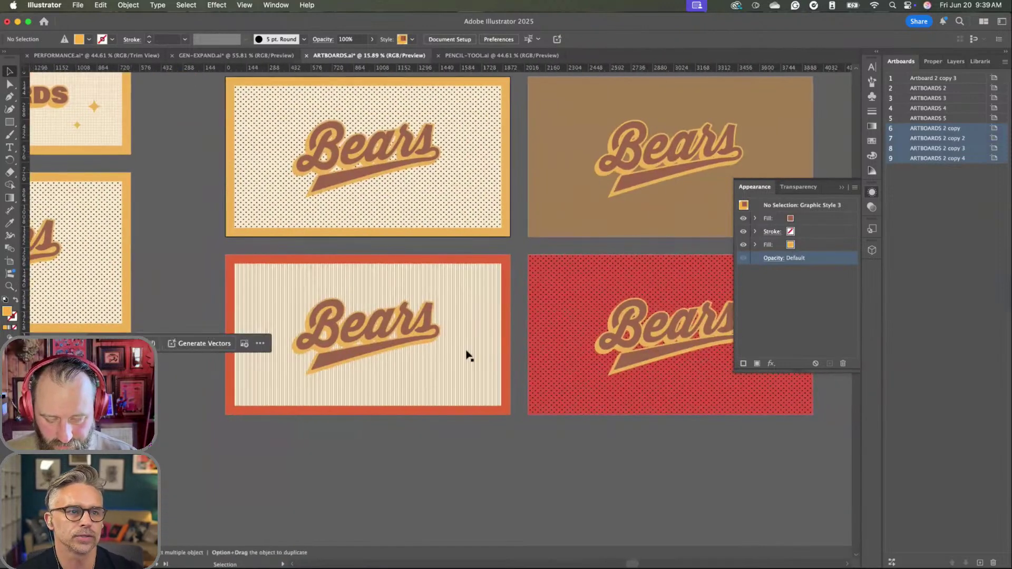
left_click(842, 187)
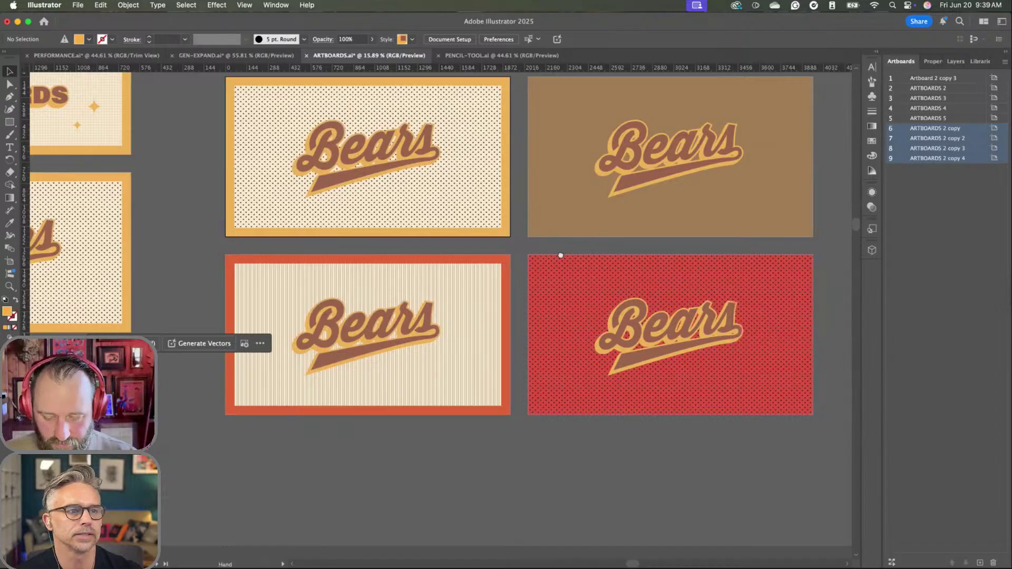
scroll(560, 255, "down", 3)
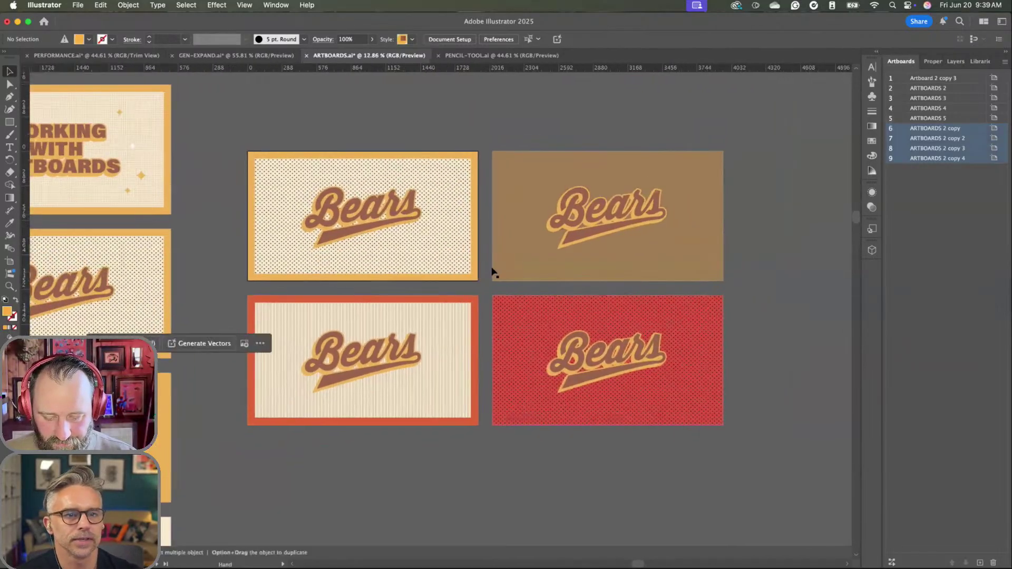
left_click_drag(482, 287, 606, 262)
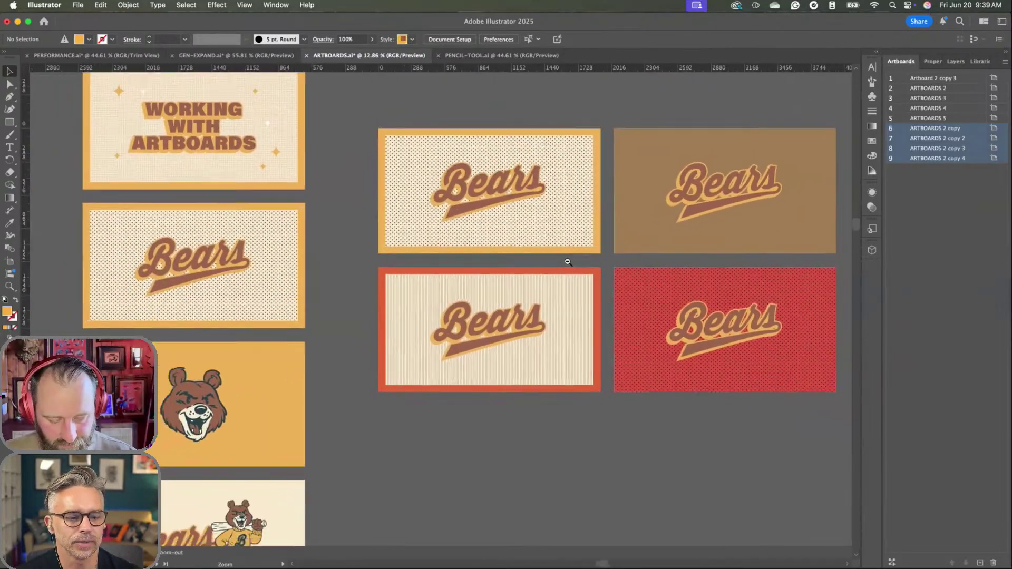
scroll(568, 262, "down", 2)
left_click(437, 266)
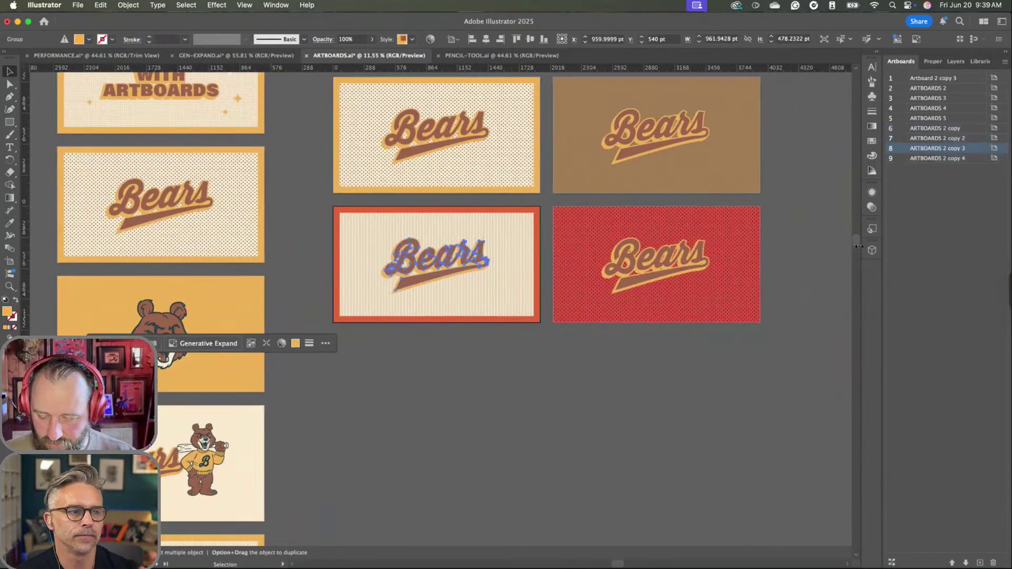
scroll(319, 265, "up", 3)
scroll(318, 264, "left", 1)
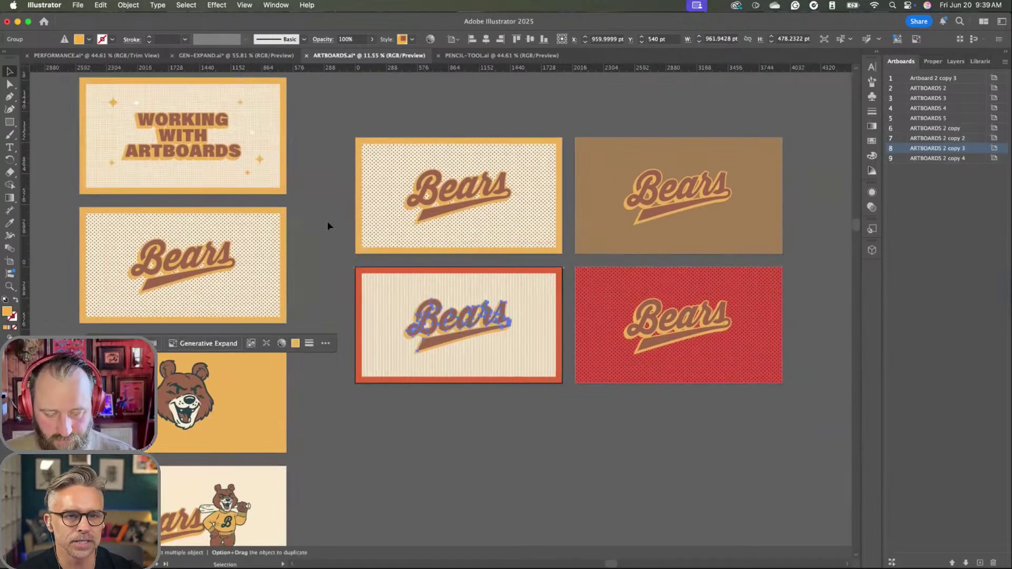
left_click(327, 226)
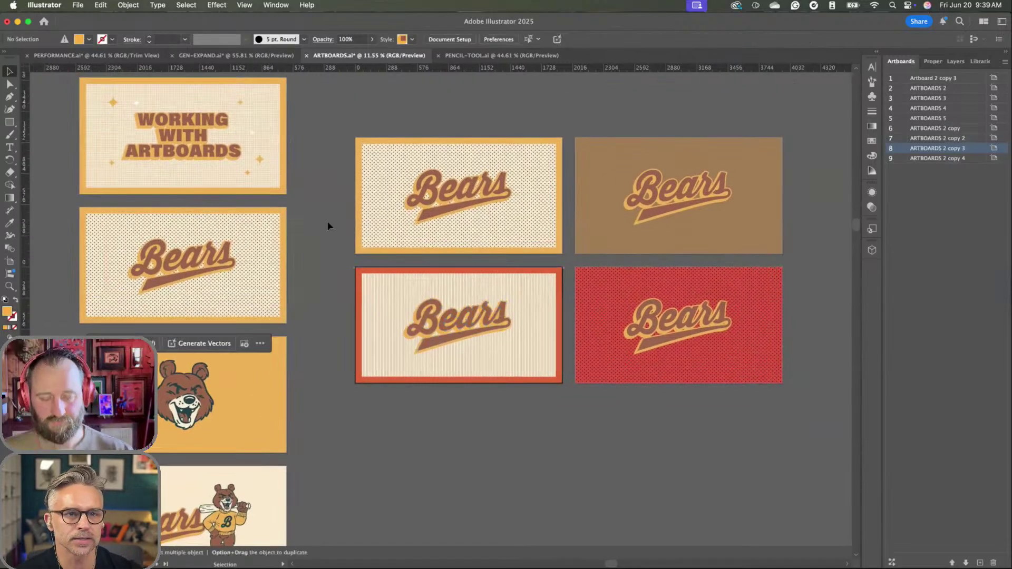
- Switch to PENCIL-TOOL.ai, move the contextual task bar to the lower middle of the canvas, and show the BIRD ILLO artboard
left_click(483, 56)
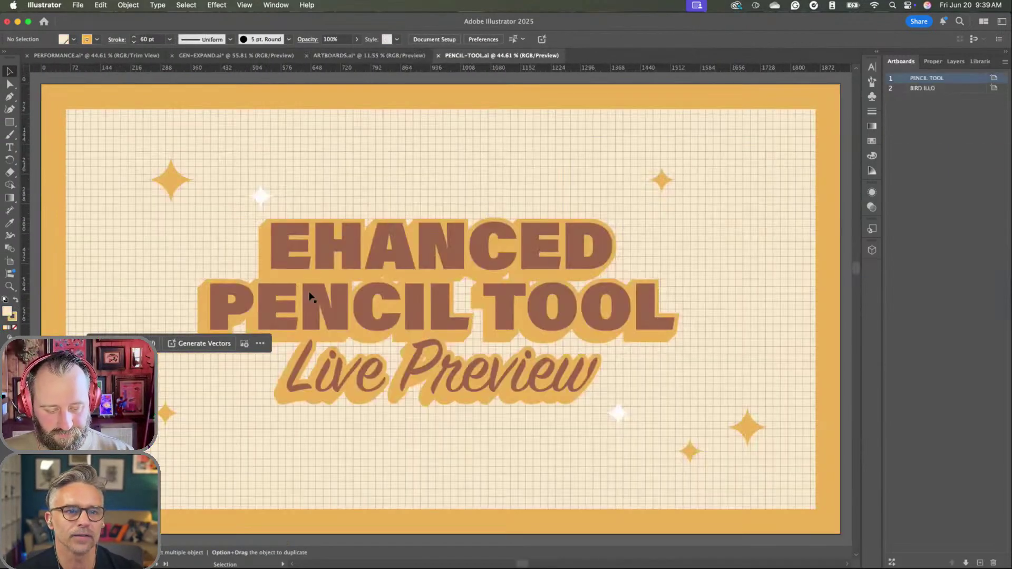
mouse_move(91, 343)
left_mouse_down()
mouse_move(282, 486)
mouse_move(343, 506)
mouse_move(325, 508)
left_mouse_up()
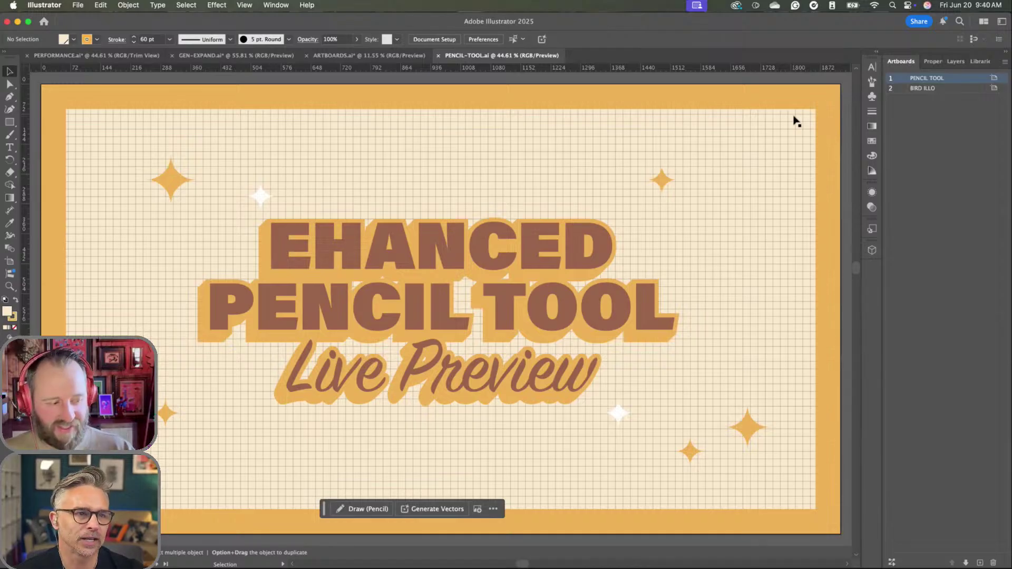
left_click(891, 89)
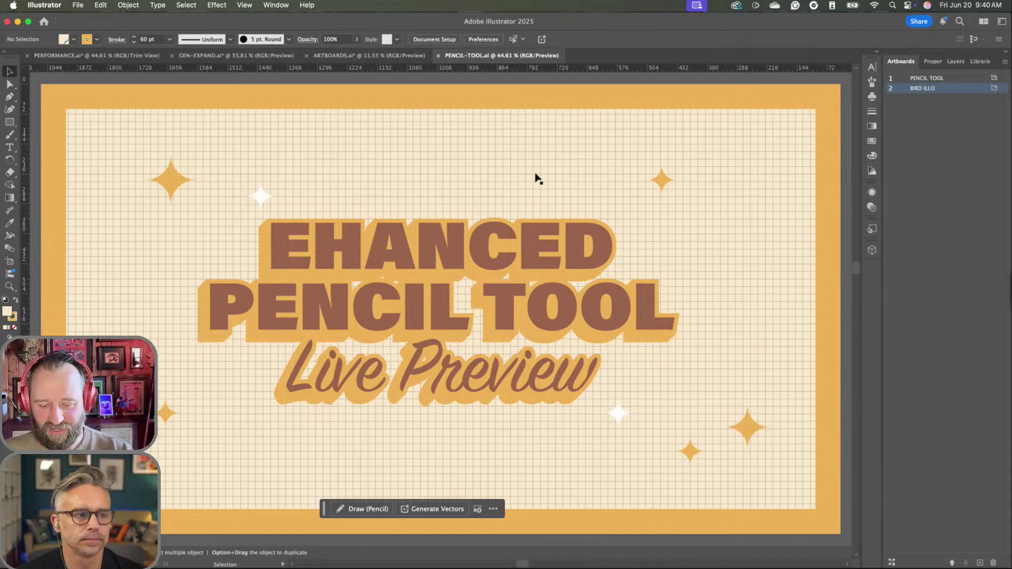
double_click(891, 89)
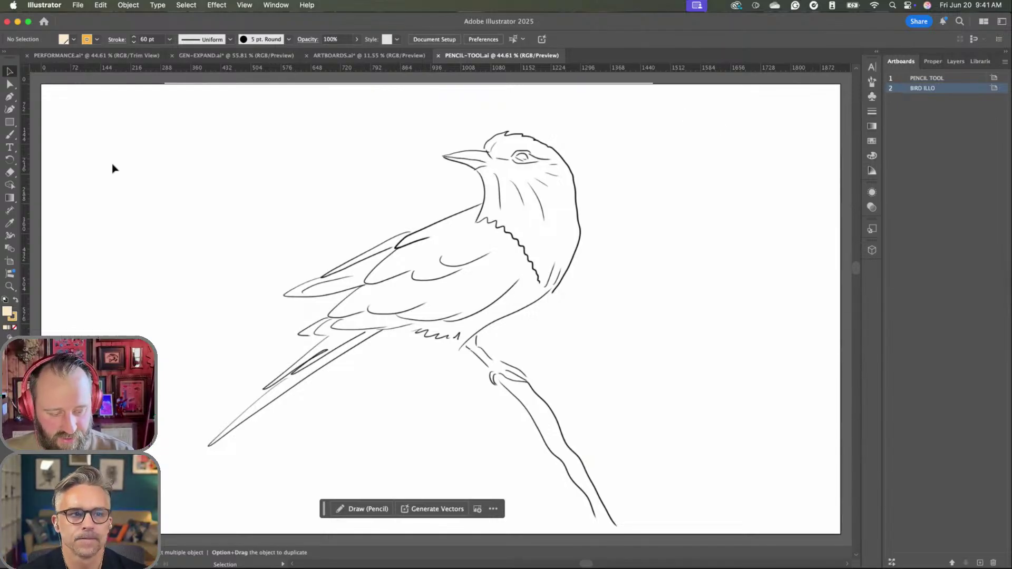
- Lower the opacity of the linked bird sketch on the BIRD ILLO artboard to 22% and leave it deselected
left_click(481, 241)
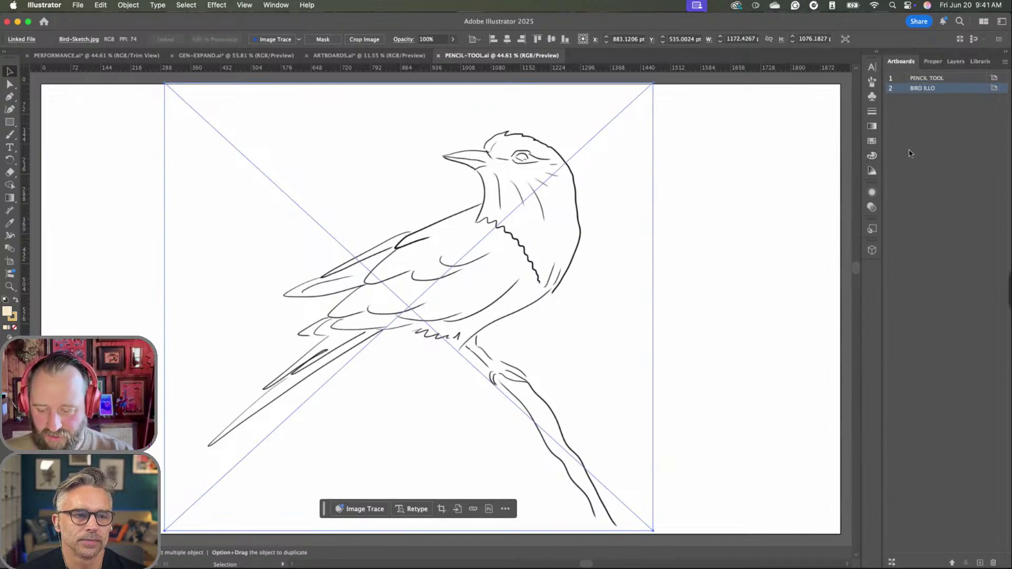
left_click(870, 208)
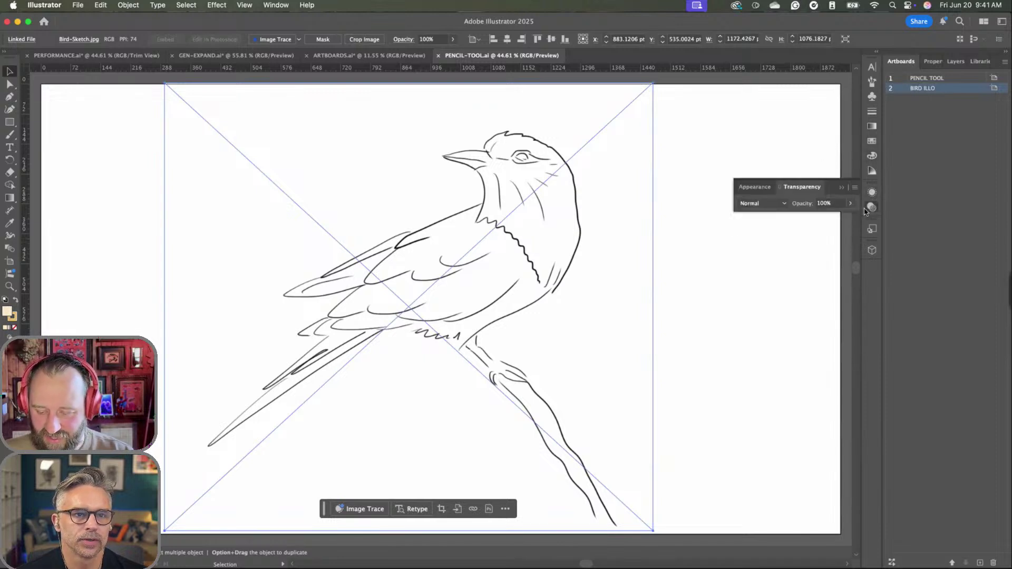
left_click(850, 203)
left_click_drag(849, 217, 819, 217)
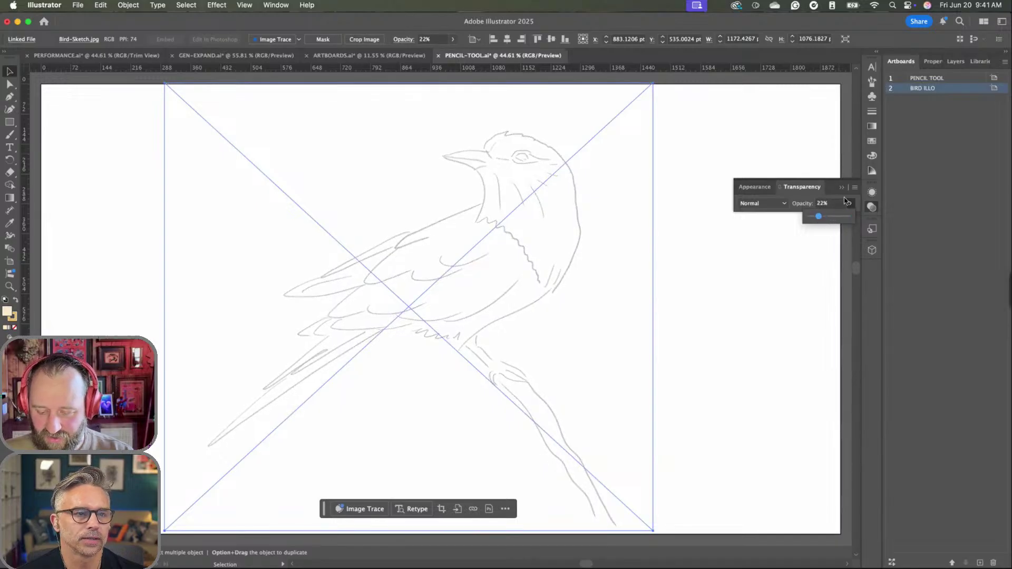
left_click(922, 104)
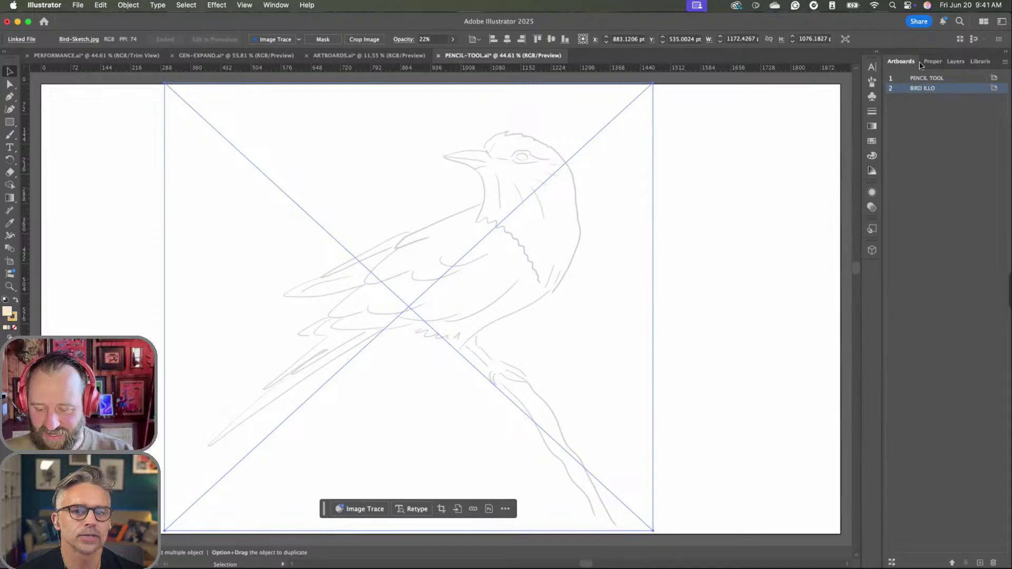
left_click(706, 189)
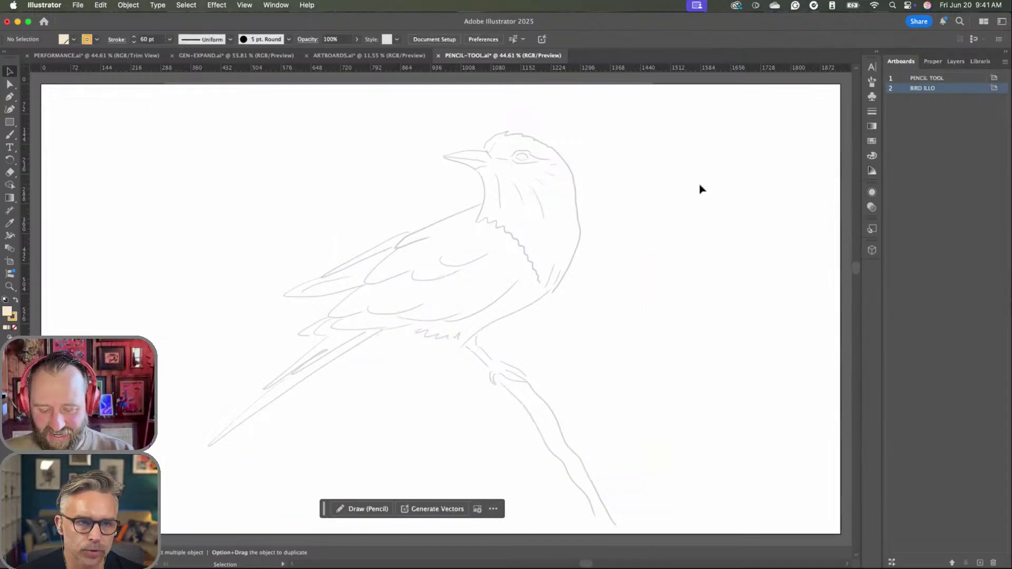
left_click(566, 205)
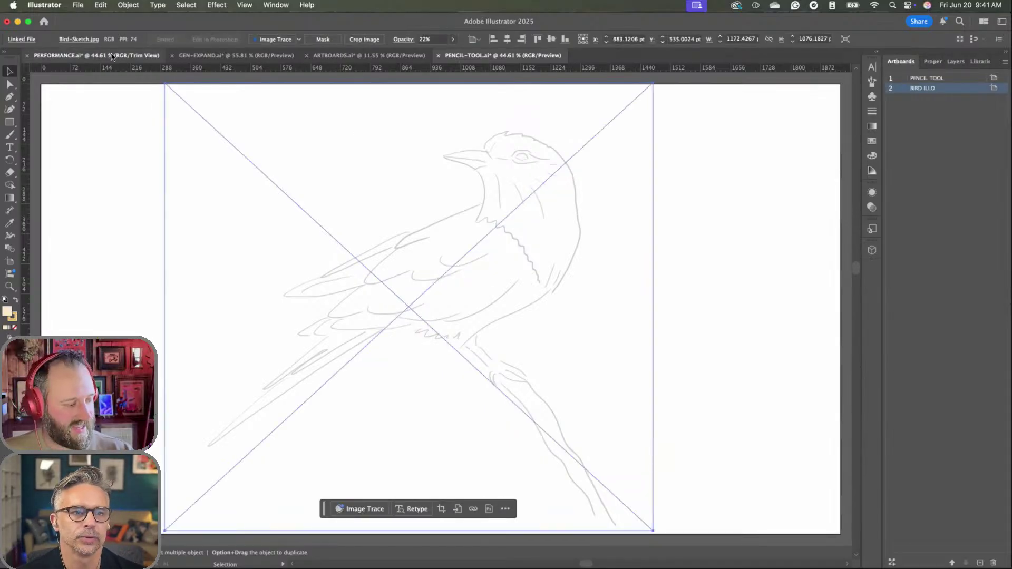
key("super+shift+a")
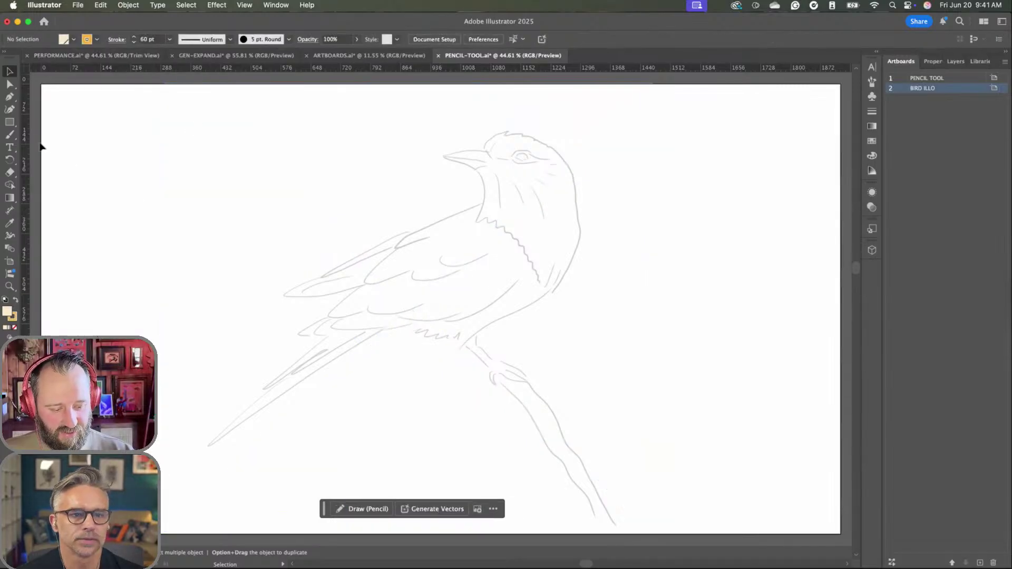
- Activate the Pencil tool, try the Live preview setting in its options, and cancel the options dialog
mouse_move(9, 135)
left_mouse_down()
mouse_move(32, 136)
mouse_move(59, 162)
mouse_move(32, 161)
left_mouse_up()
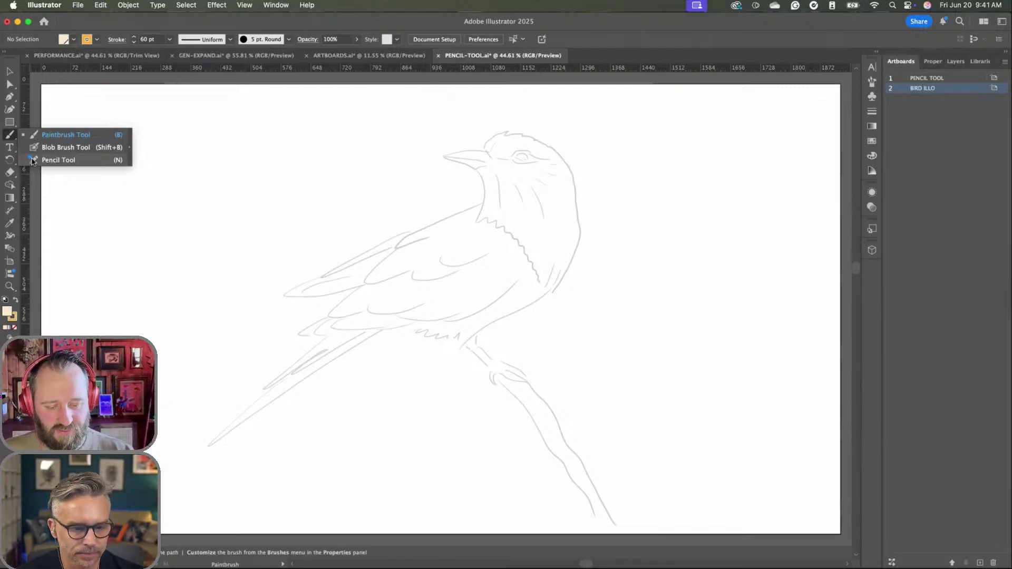
left_click_drag(33, 161, 33, 161)
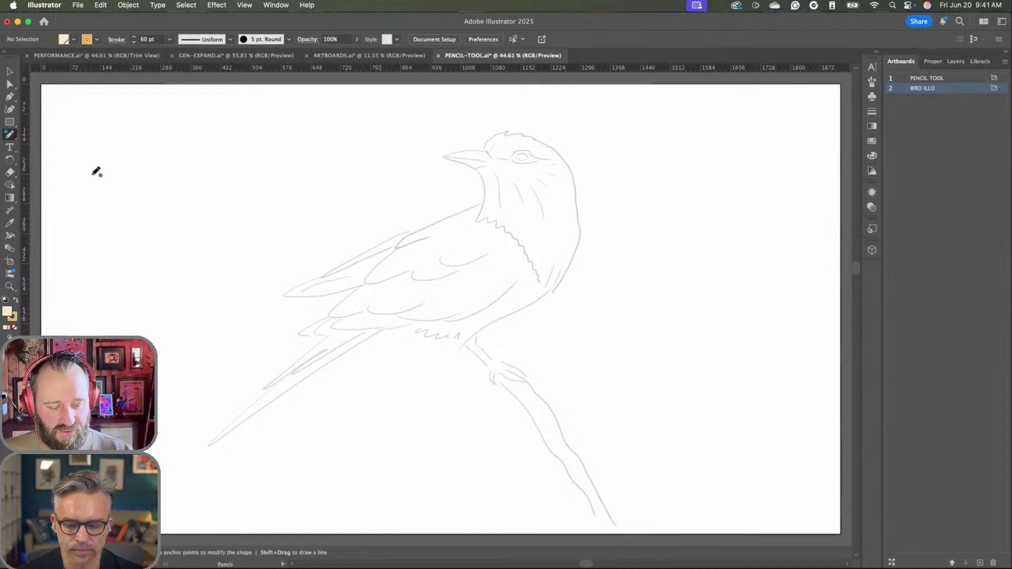
double_click(12, 135)
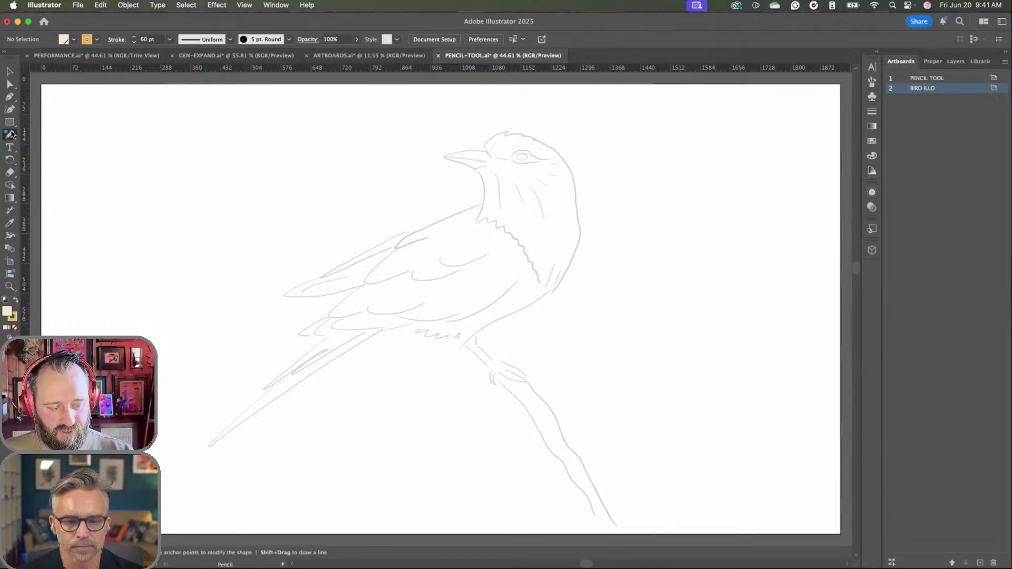
left_click_drag(466, 176, 177, 111)
left_click(135, 272)
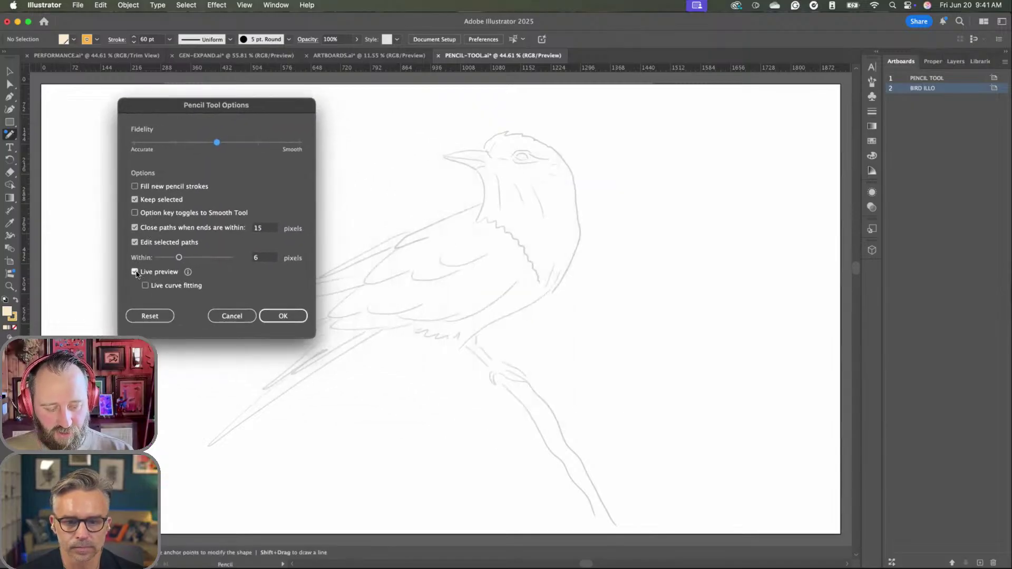
left_click(232, 317)
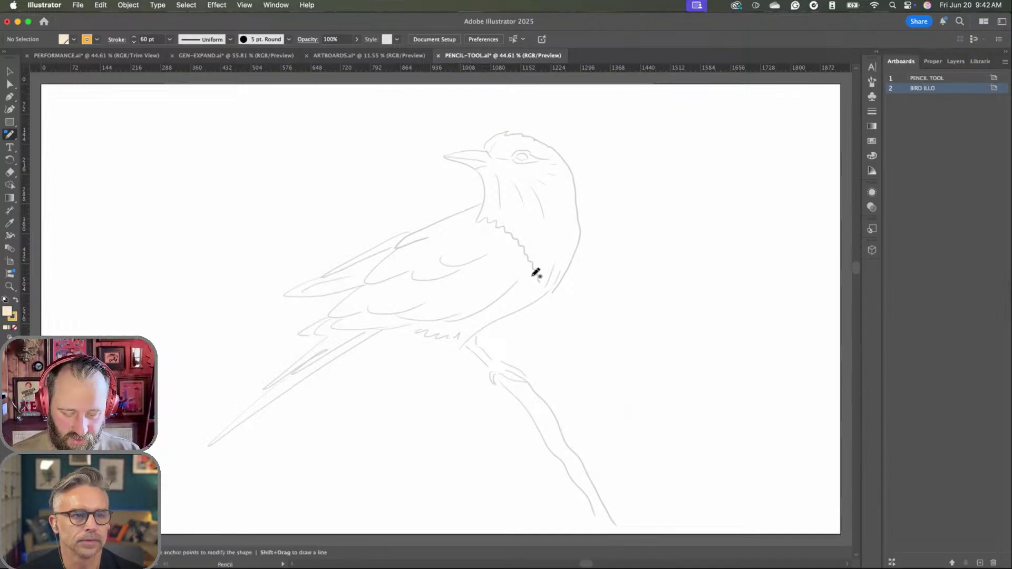
- Draw a test zigzag about 842 pt wide and 524 pt high with the Pencil tool over the bird sketch, then undo it
key("space")
left_click_drag(512, 278, 559, 282)
mouse_move(211, 285)
left_mouse_down()
mouse_move(332, 176)
mouse_move(416, 204)
mouse_move(466, 301)
mouse_move(519, 343)
left_mouse_up()
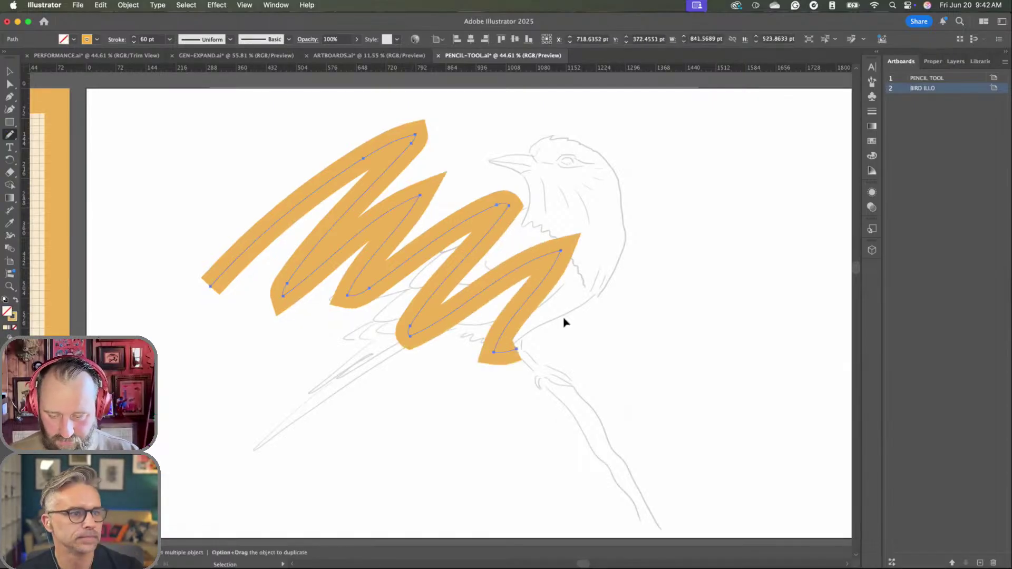
key("super+z")
- Draw a freehand Pencil zigzag about 1026 pt wide and 531 pt high across the bird sketch with the 60 pt orange stroke
key("space")
mouse_move(420, 264)
left_mouse_down()
mouse_move(407, 230)
mouse_move(406, 251)
left_mouse_up()
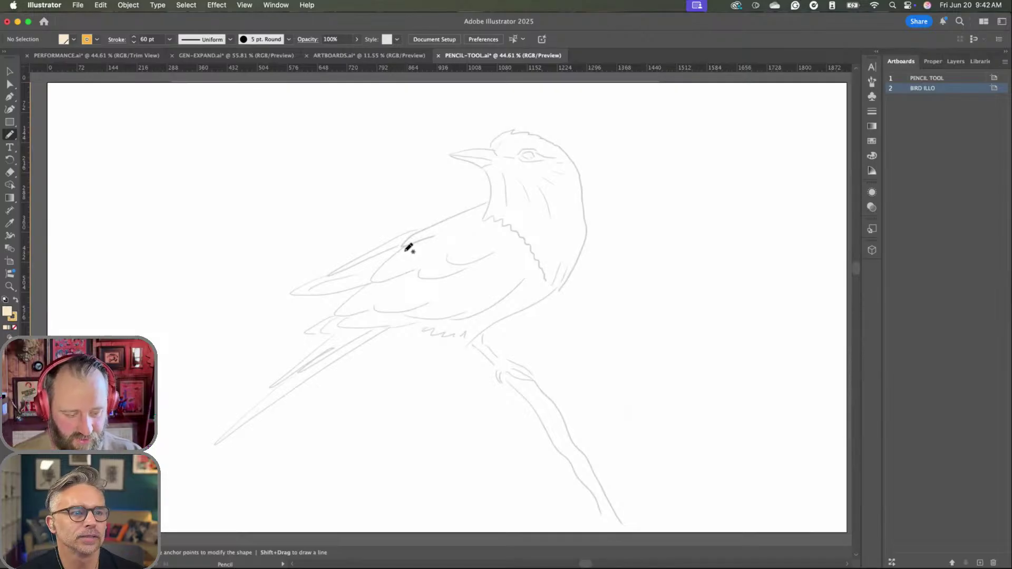
mouse_move(126, 315)
left_mouse_down()
mouse_move(346, 197)
mouse_move(552, 341)
left_mouse_up()
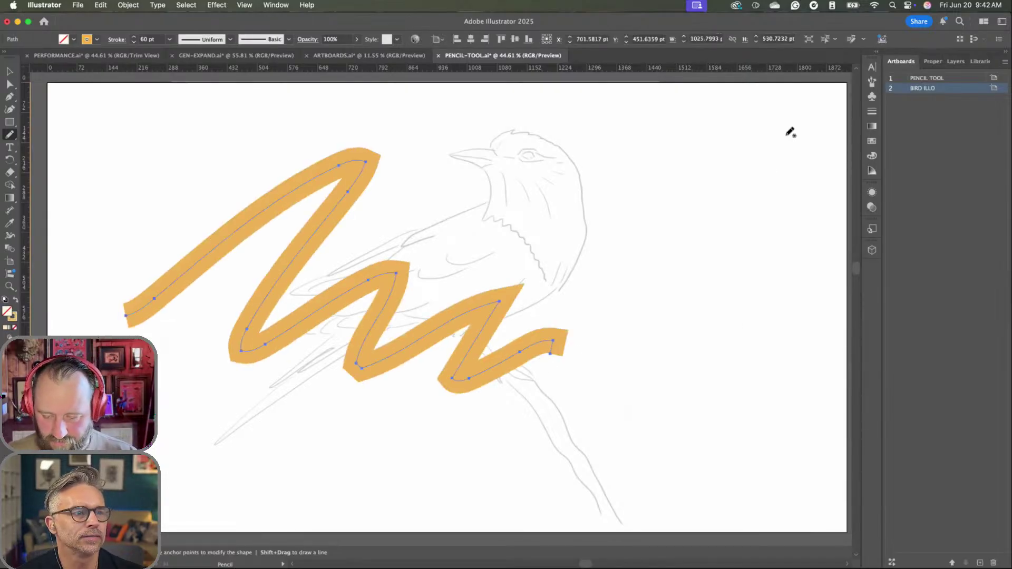
- Toggle the New Art Has Basic Appearance option in the Appearance settings
left_click(873, 193)
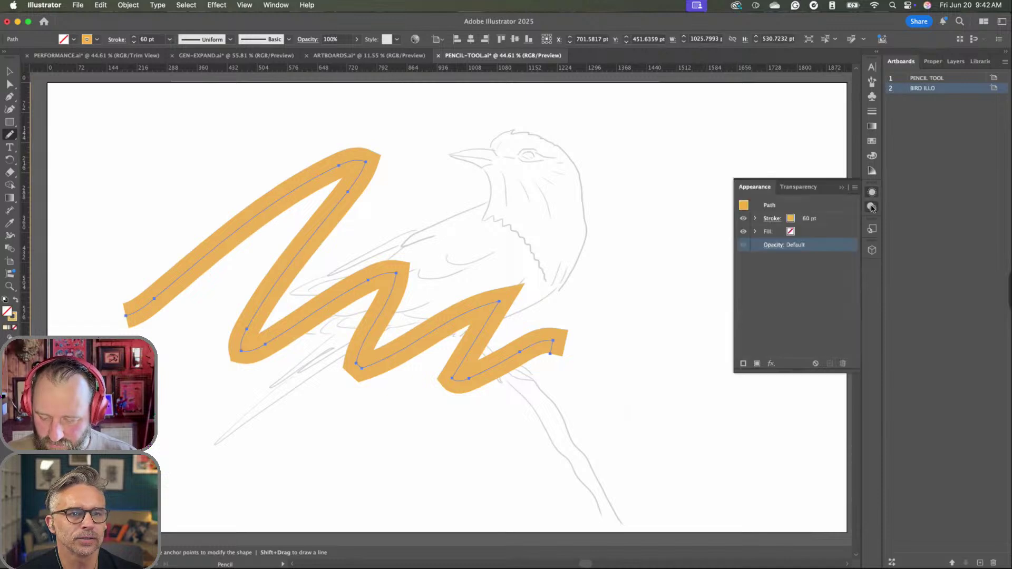
left_click(872, 207)
left_click(870, 195)
left_click(855, 187)
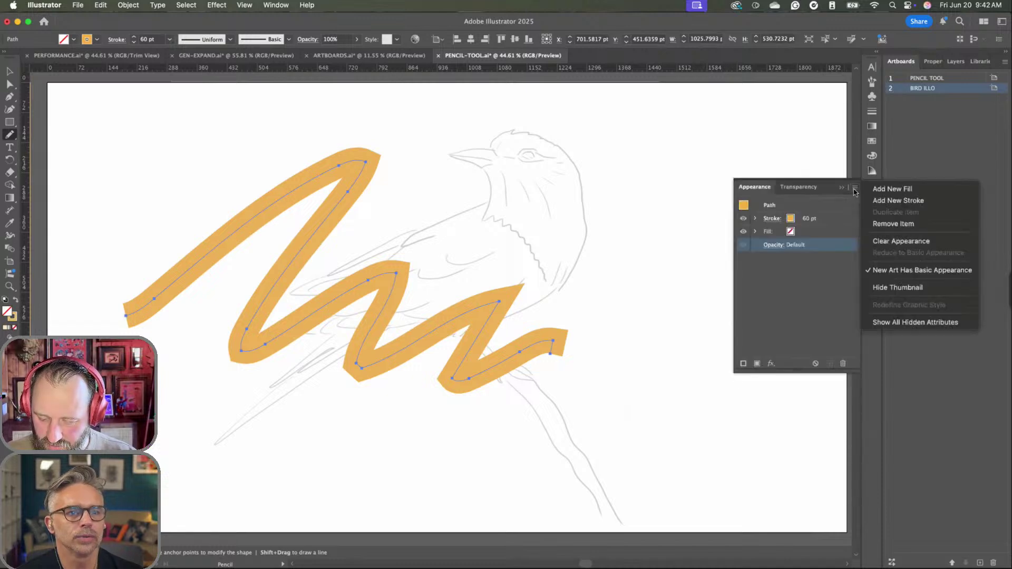
left_click(890, 270)
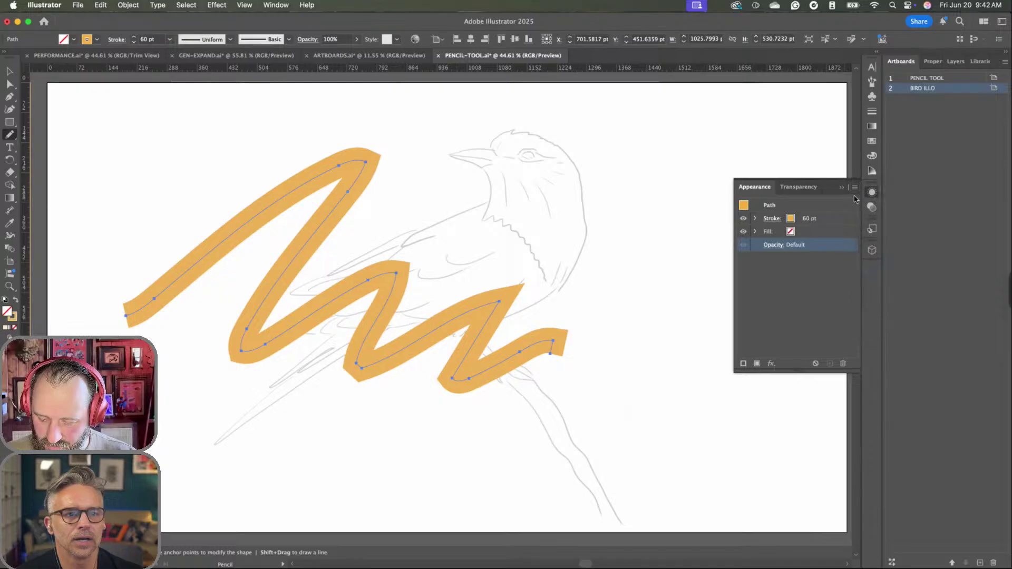
left_click(872, 193)
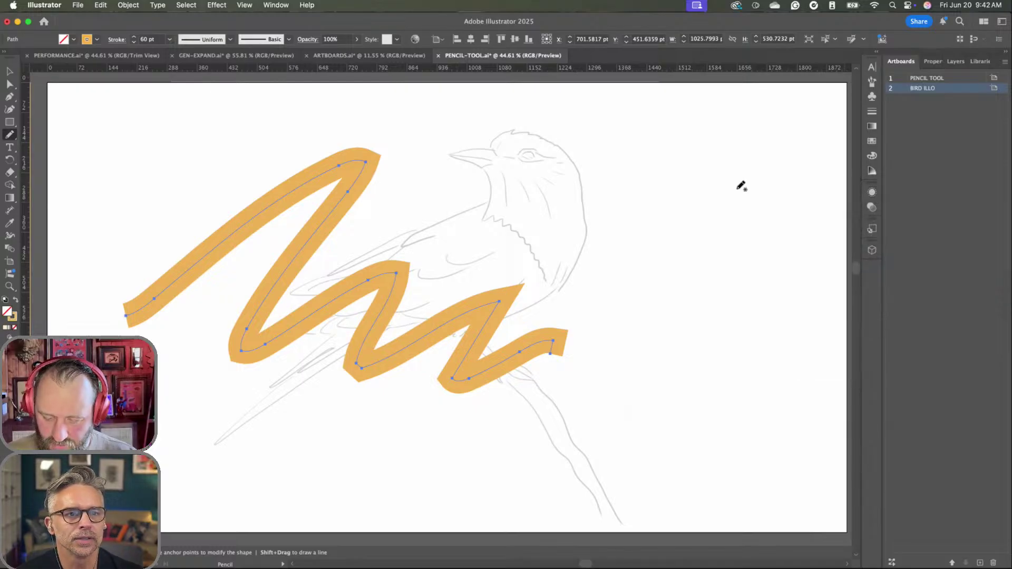
- Draw a second Pencil zigzag about 439 pt wide and 336 pt high from the bird's breast outward, then turn off the Pencil's Live preview
mouse_move(550, 234)
left_mouse_down()
mouse_move(606, 206)
mouse_move(689, 300)
mouse_move(706, 297)
left_mouse_up()
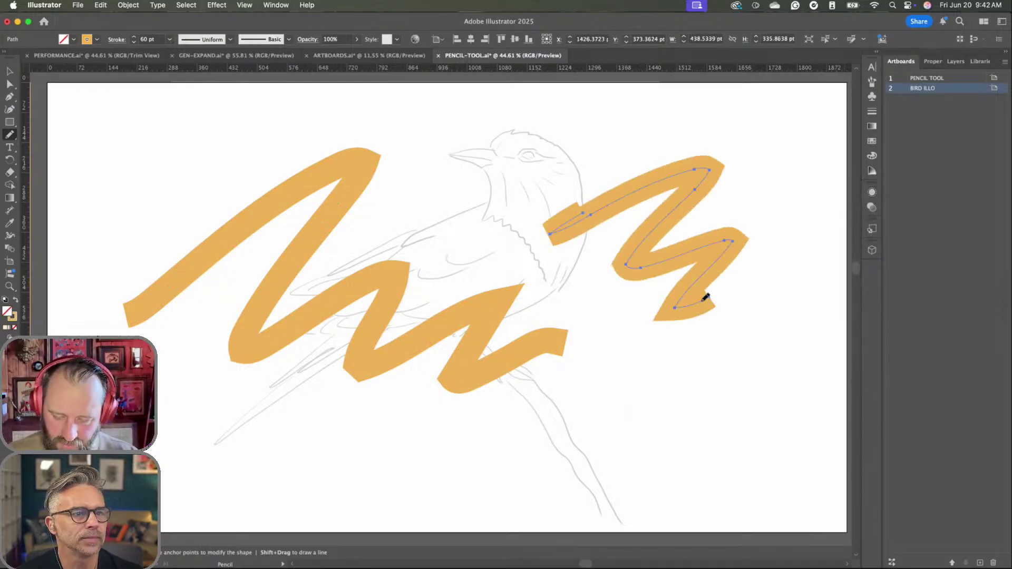
double_click(9, 136)
left_click(134, 271)
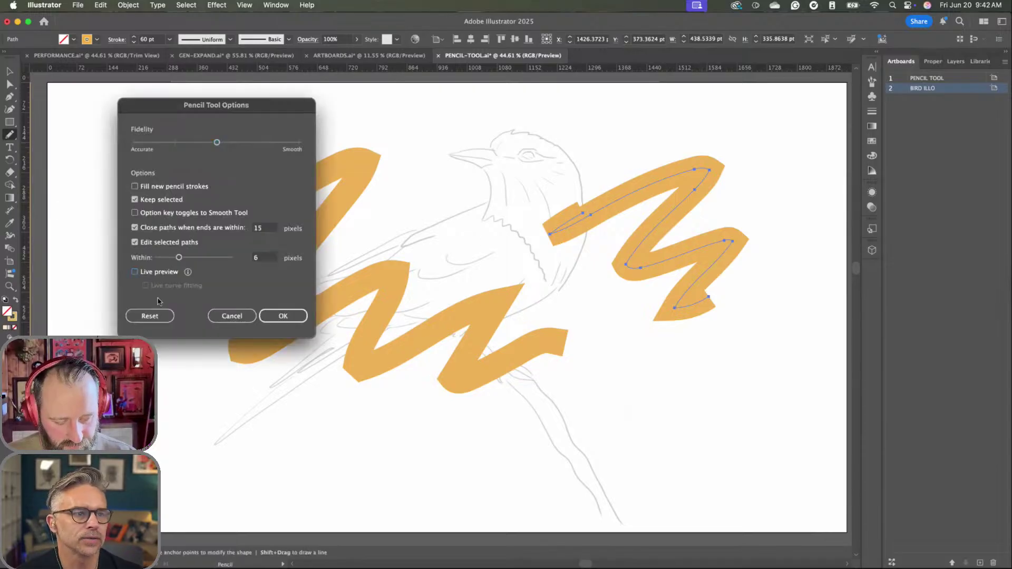
left_click(284, 316)
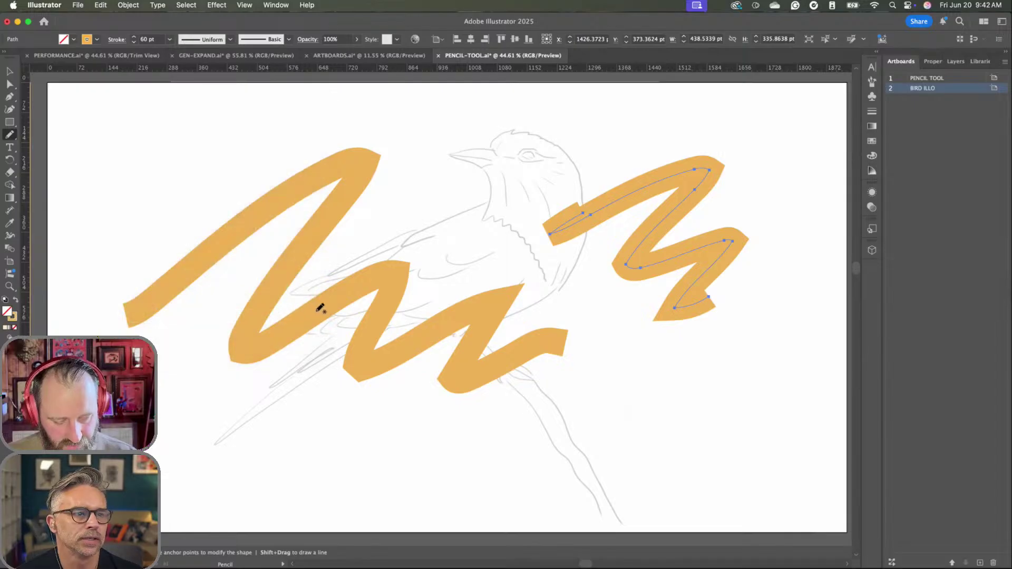
- Select both orange zigzag paths and delete them from the bird sketch
key("v")
left_click(319, 312)
left_click(593, 211, "shift")
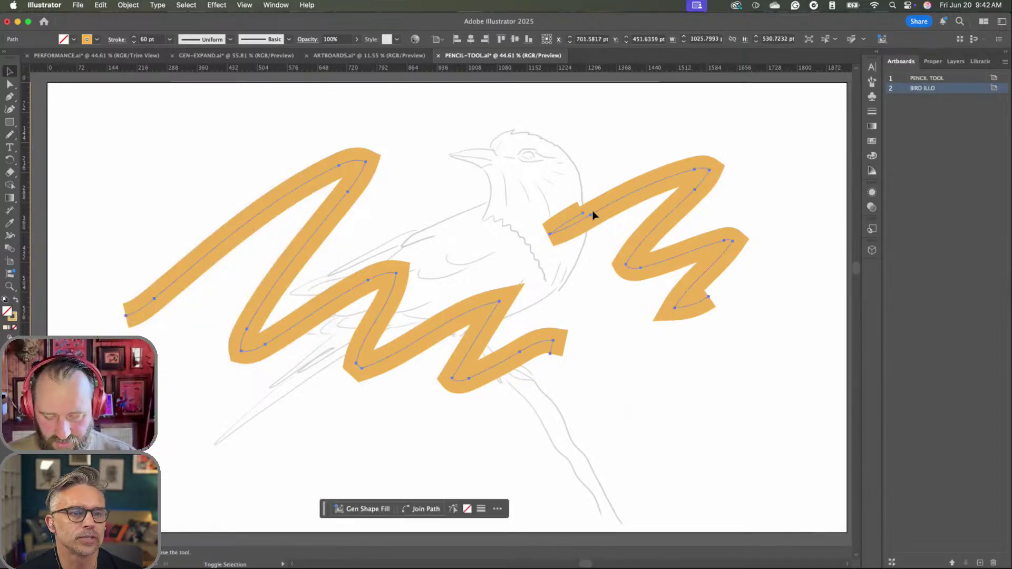
key("Delete")
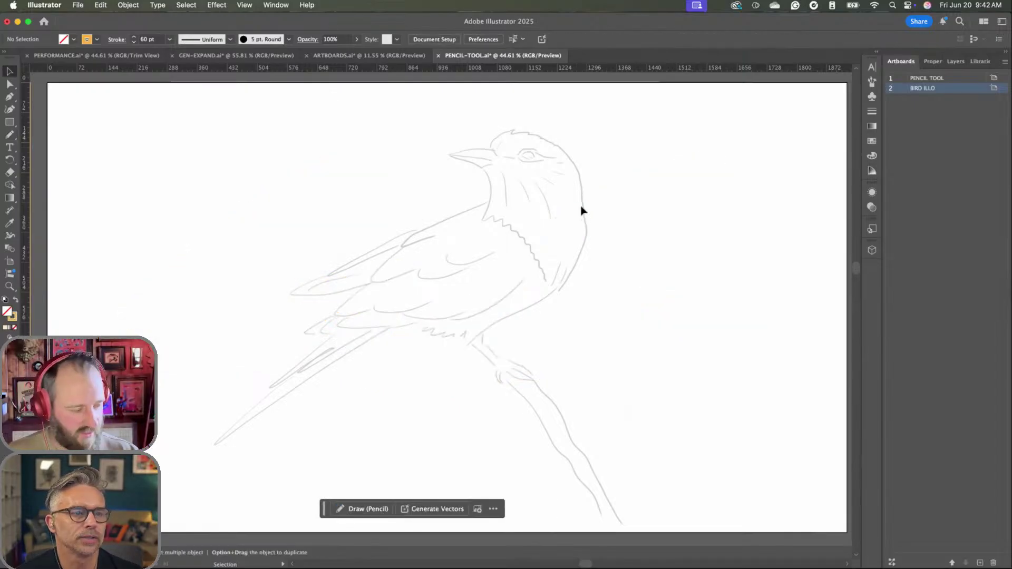
- Draw a test Pencil zigzag about 1592 pt wide and 596 pt high across the bird sketch without Live preview, then undo it
key("n")
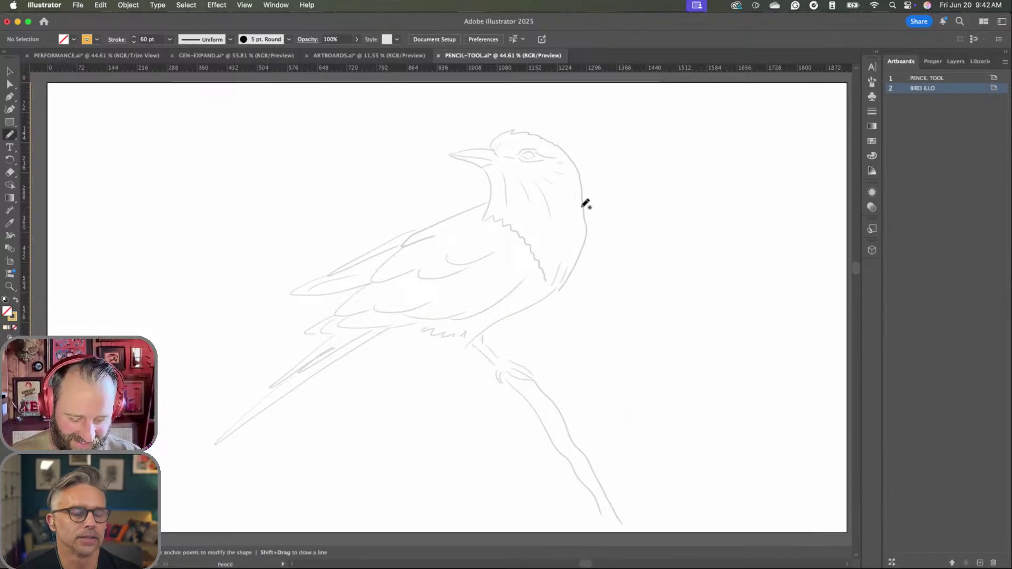
mouse_move(96, 329)
left_mouse_down()
mouse_move(206, 237)
mouse_move(213, 292)
mouse_move(336, 236)
mouse_move(480, 256)
mouse_move(529, 346)
mouse_move(703, 394)
mouse_move(759, 434)
left_mouse_up()
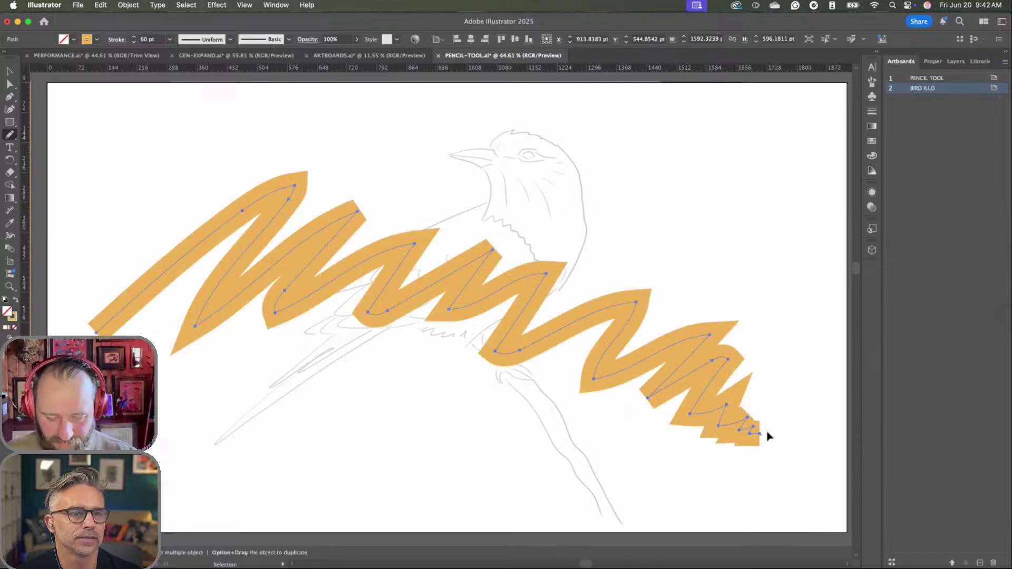
key("super+z")
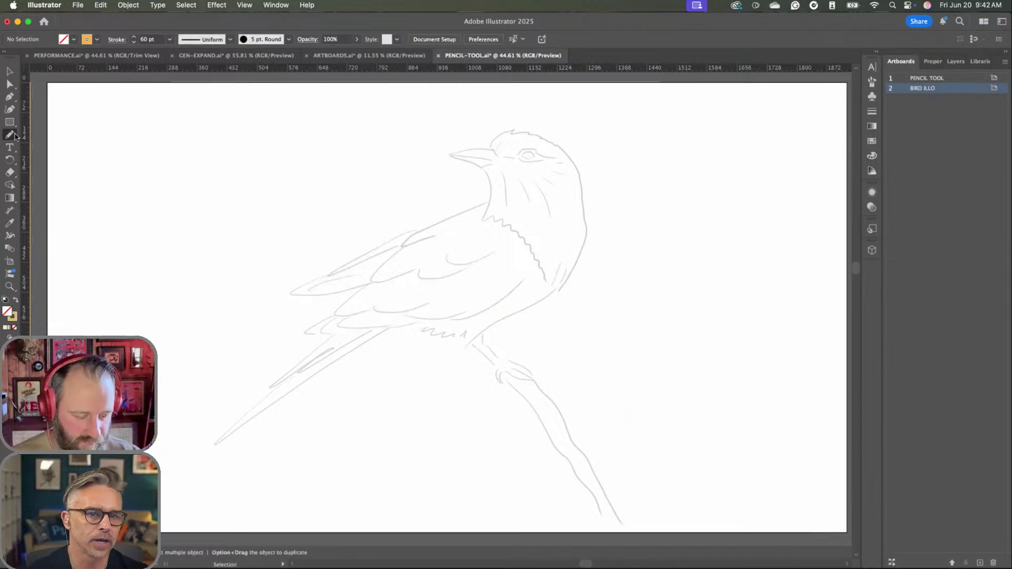
- Enable Live preview and Live curve fitting in the Pencil tool options and confirm them
double_click(11, 134)
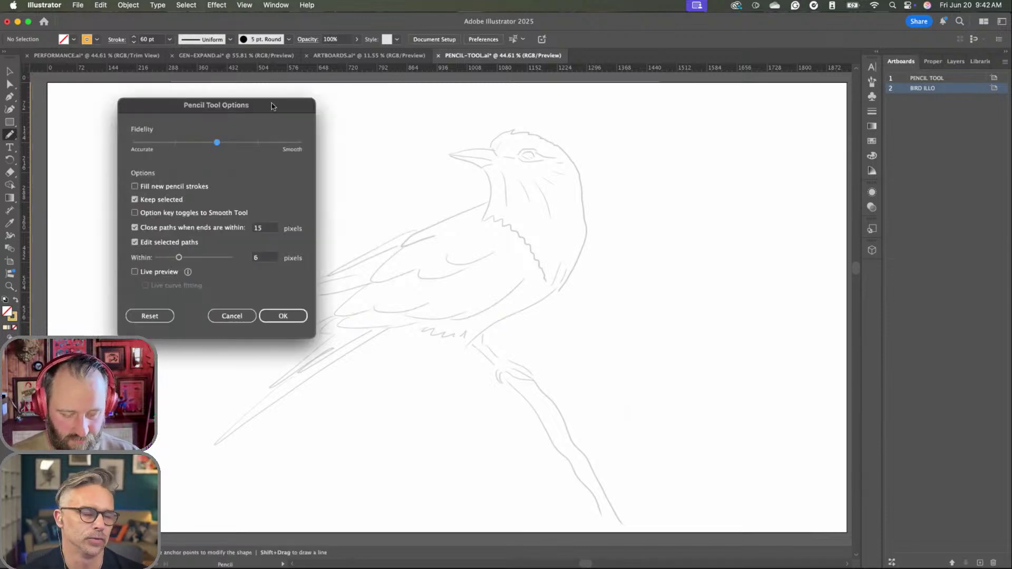
mouse_move(271, 103)
left_mouse_down()
mouse_move(300, 124)
mouse_move(715, 163)
mouse_move(742, 175)
left_mouse_up()
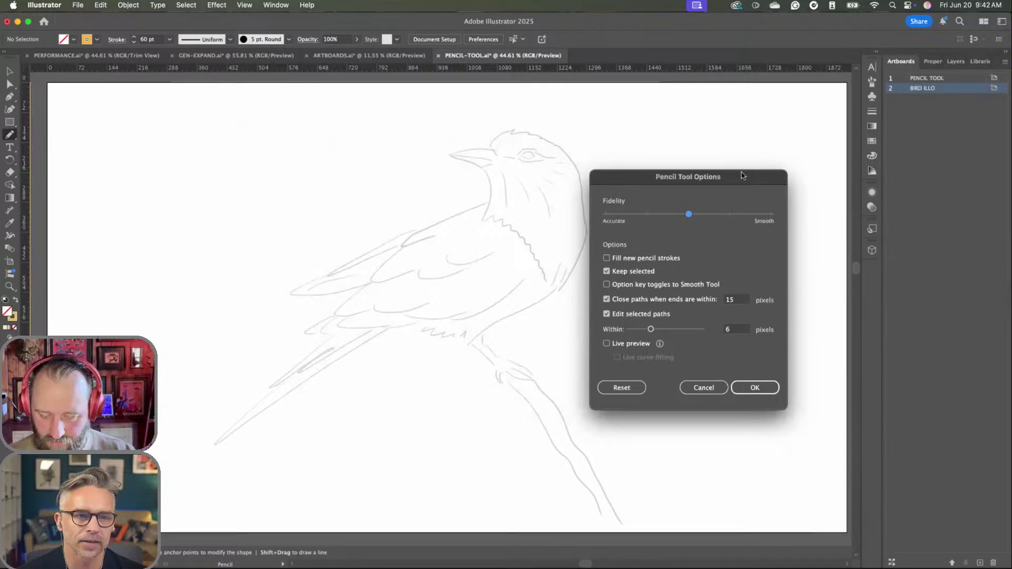
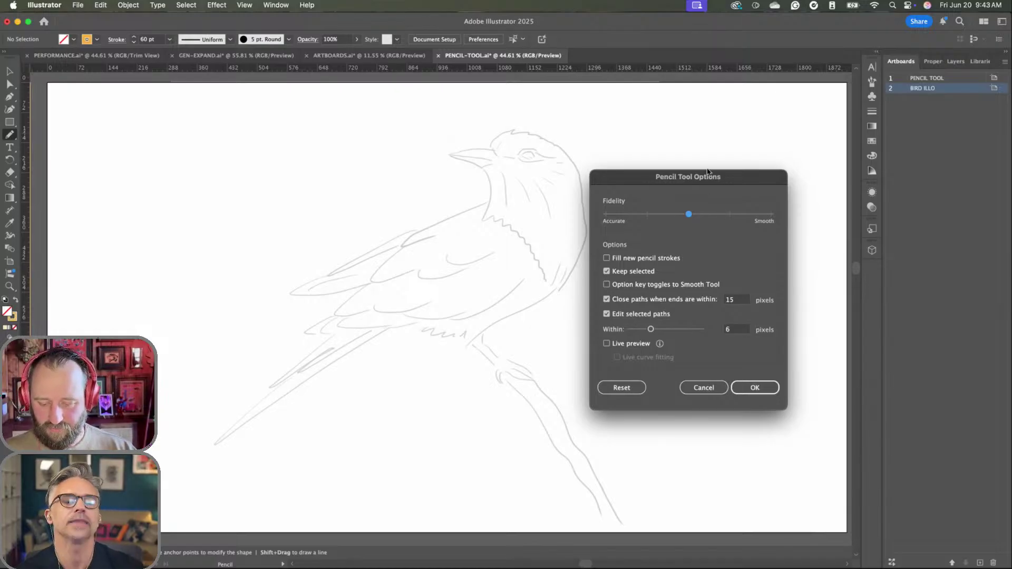
mouse_move(708, 171)
left_mouse_down()
mouse_move(725, 151)
mouse_move(718, 118)
left_mouse_up()
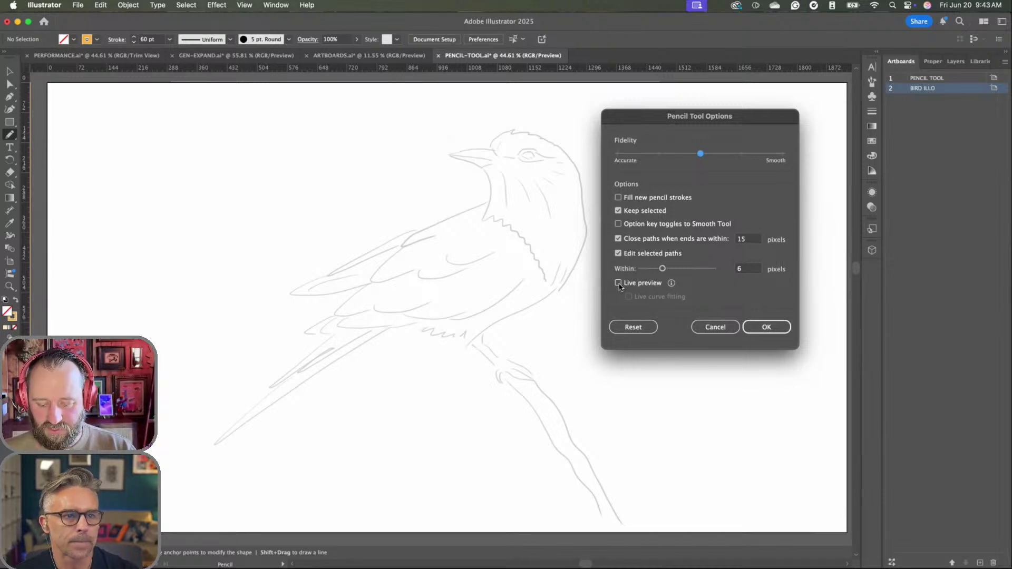
left_click(618, 284)
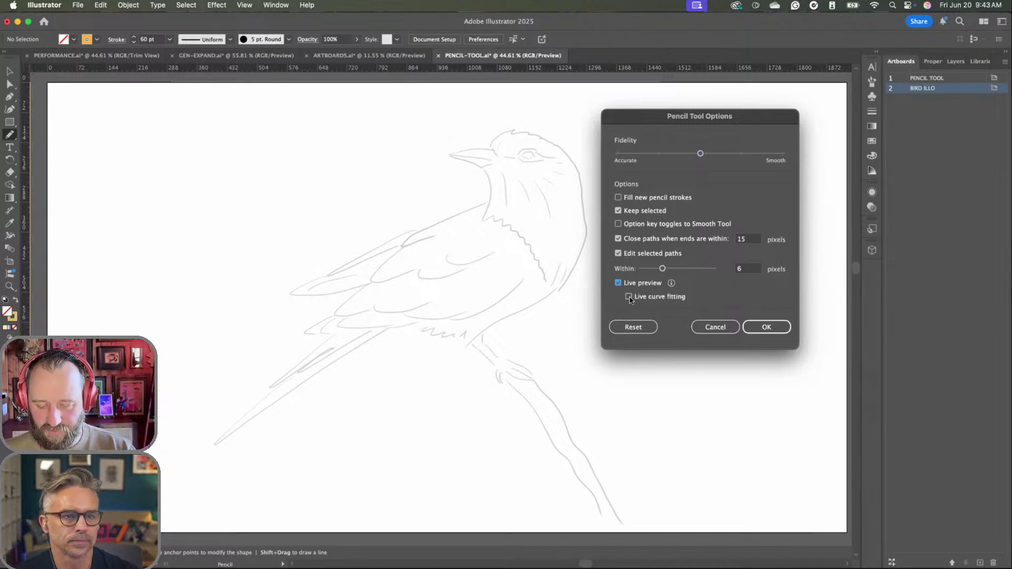
left_click(628, 297)
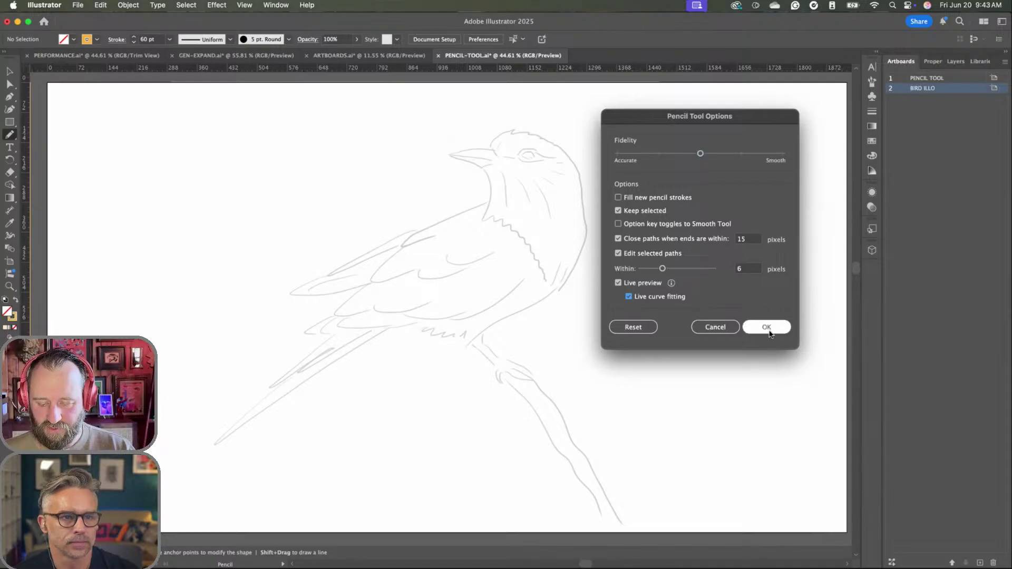
left_click(767, 328)
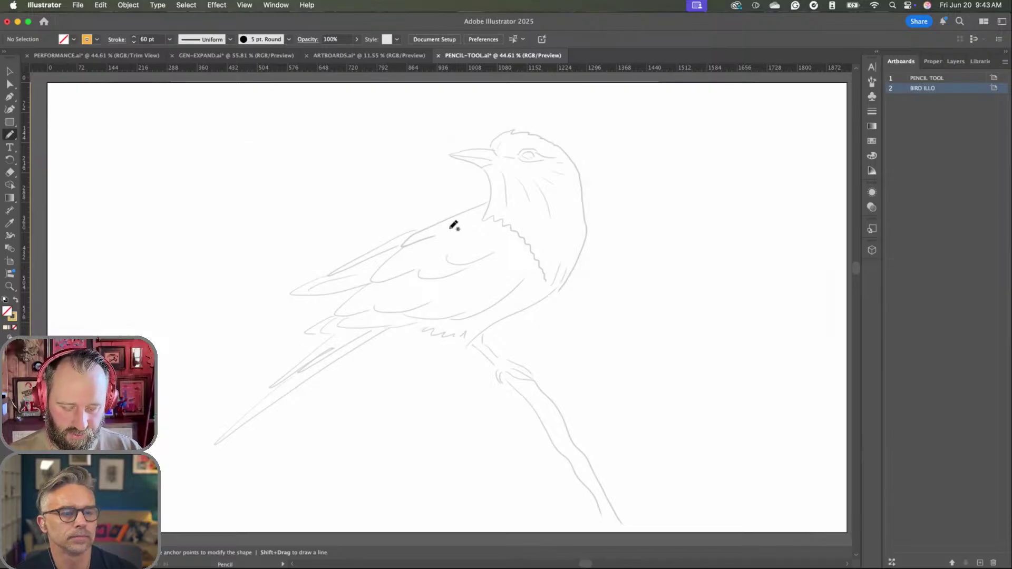
- Draw a freehand Pencil test stroke across the bird's back, then undo it
mouse_move(364, 232)
left_mouse_down()
mouse_move(479, 183)
mouse_move(492, 215)
mouse_move(544, 256)
left_mouse_up()
key("super+z")
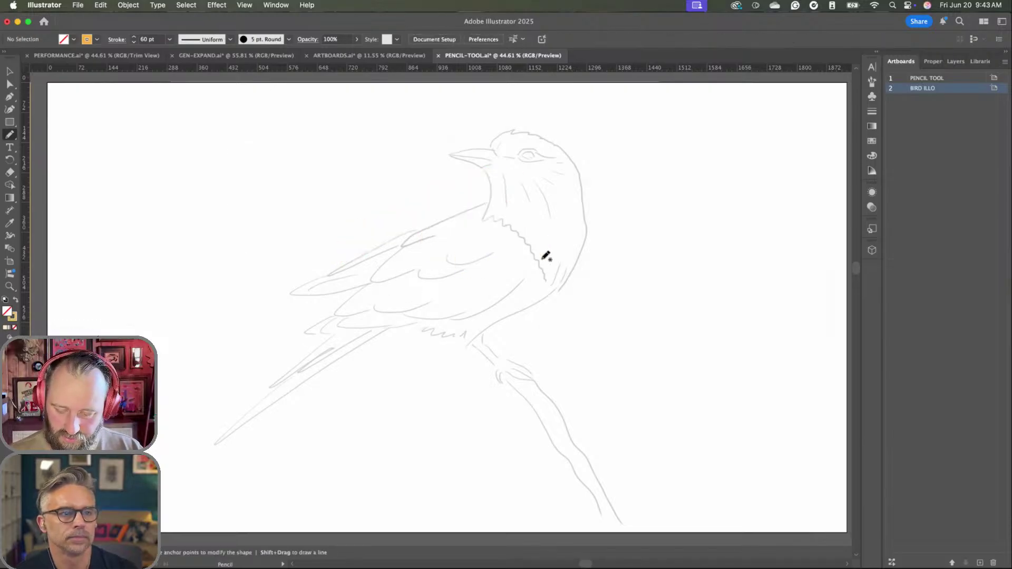
key("v")
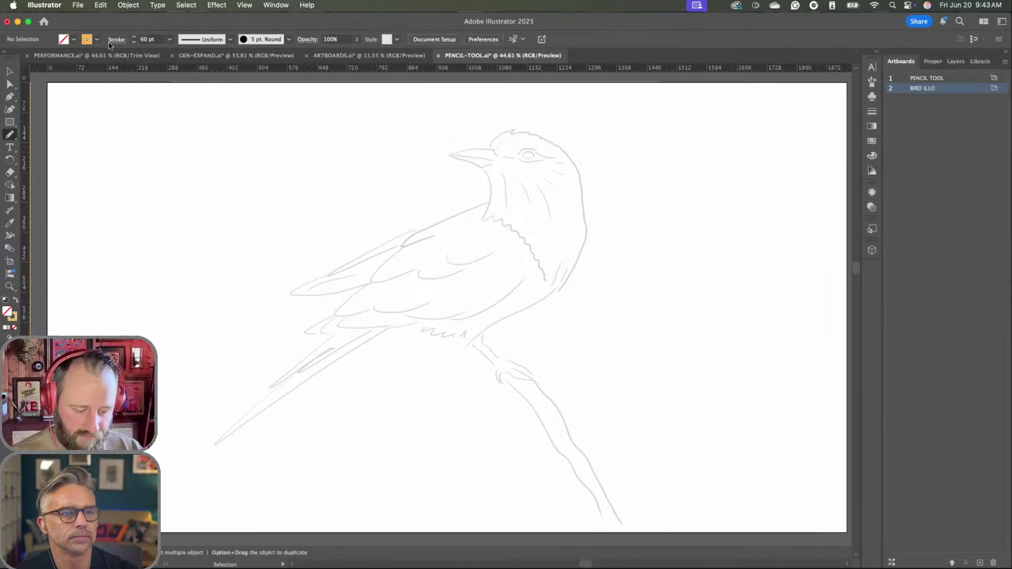
- Set the stroke weight to 1 pt and apply the variable width profile that tapers at both ends
left_click(170, 39)
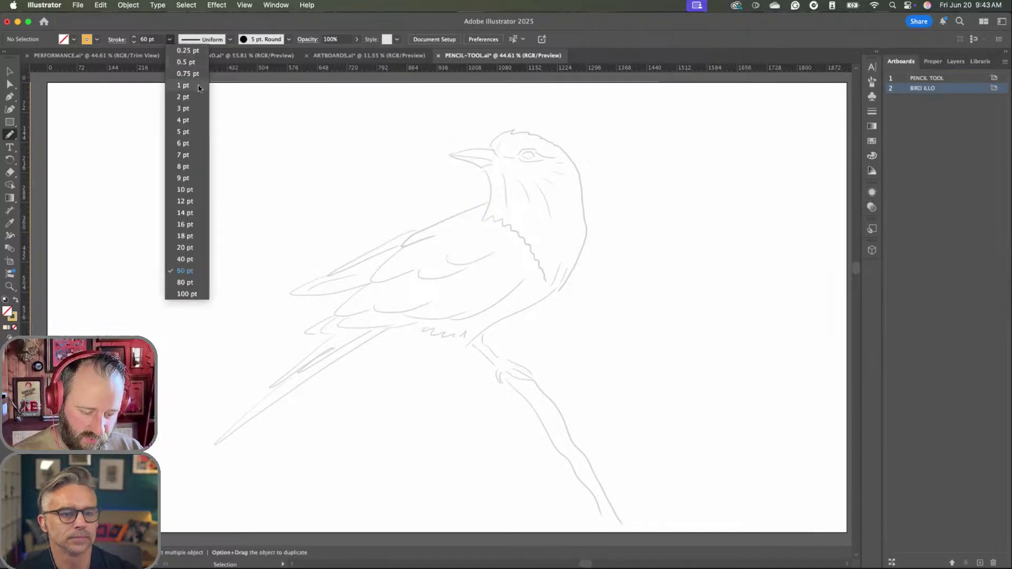
left_click(198, 86)
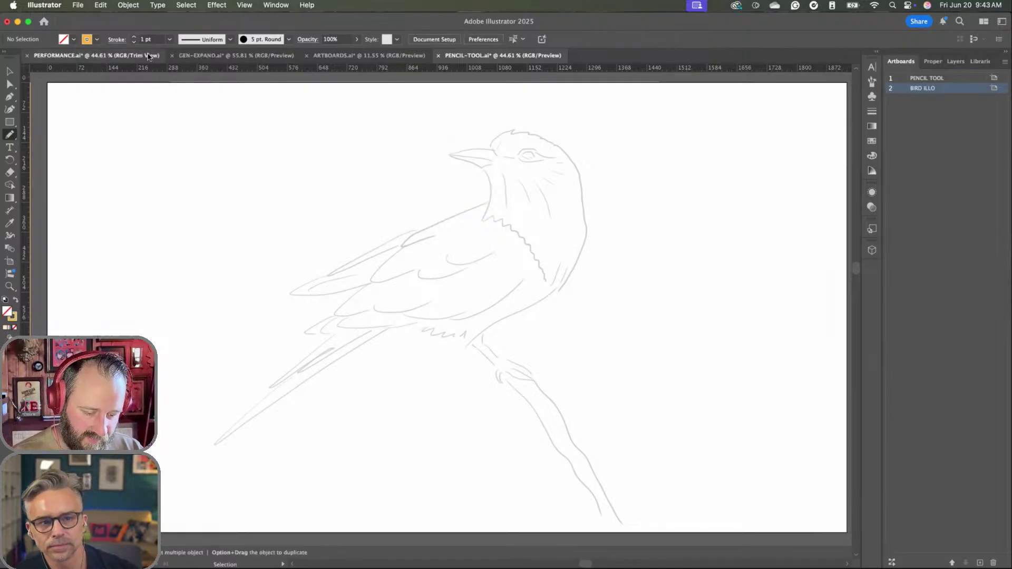
left_click(288, 40)
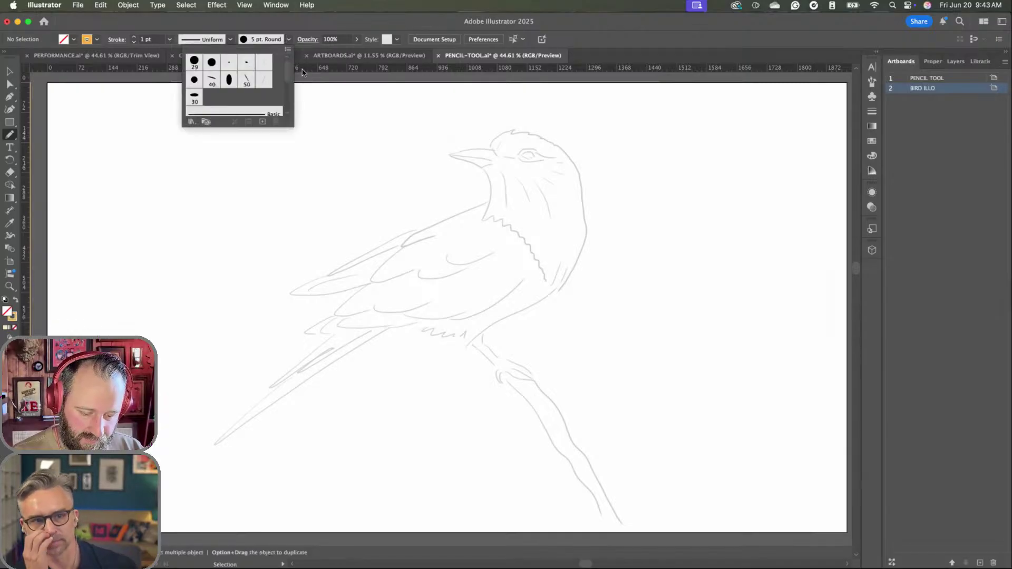
left_click(288, 39)
left_click(230, 39)
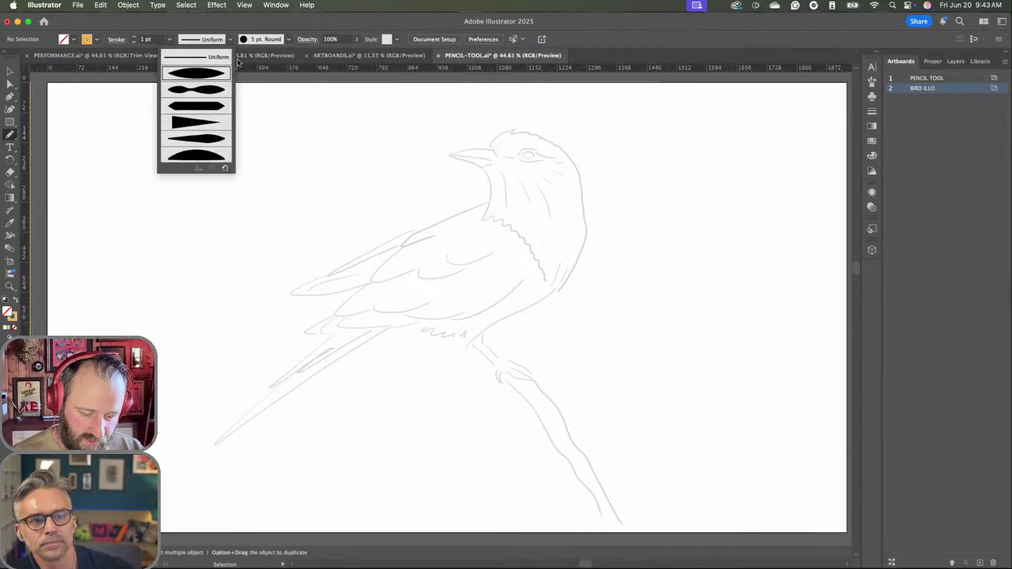
left_click(222, 72)
left_click(231, 39)
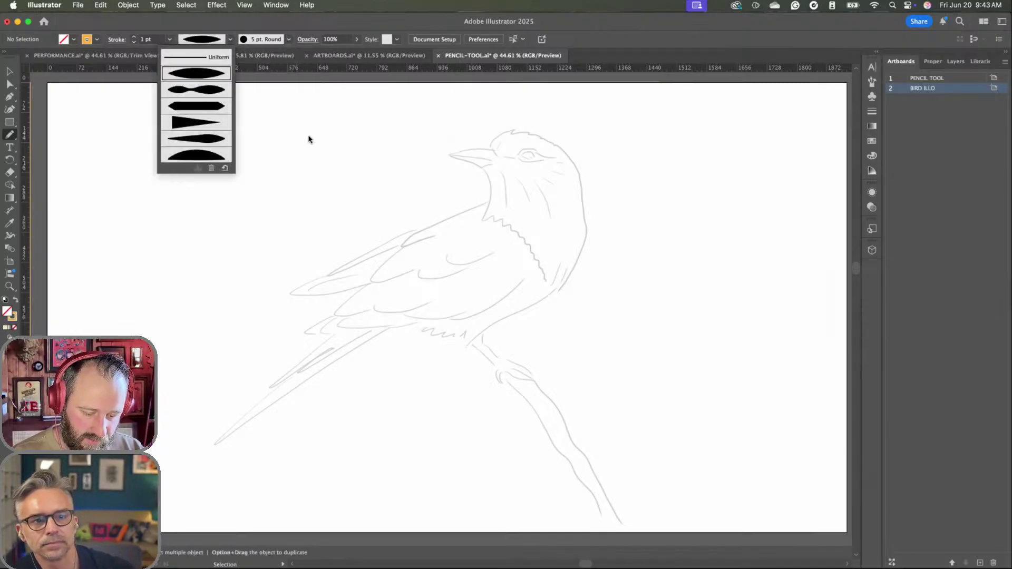
left_click(230, 40)
- Trace the upper edge of the bird's rear wing feathers with the 1 pt tapered Pencil stroke, then undo it
left_click_drag(302, 287, 415, 230)
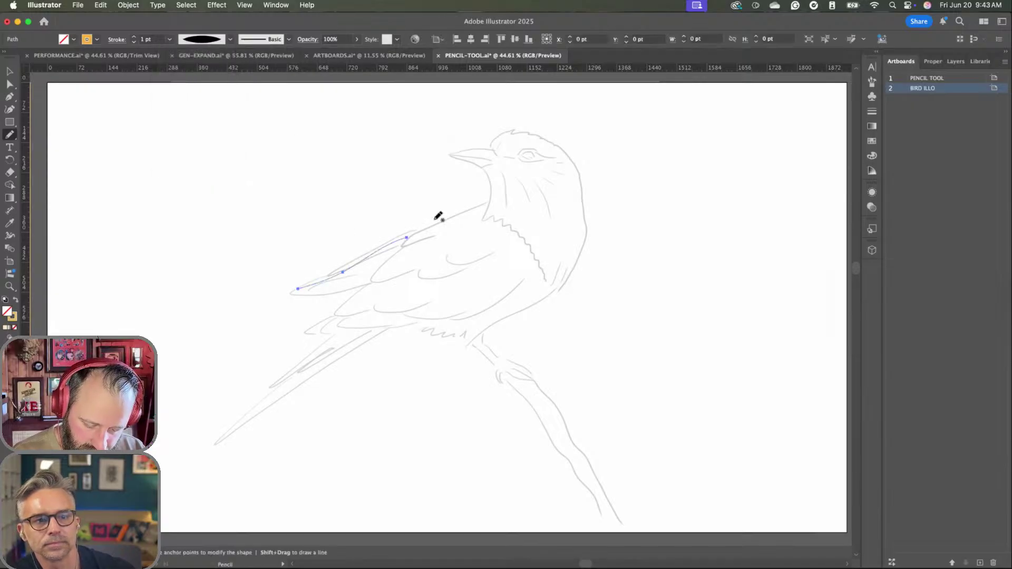
key("super+z")
- Change the stroke color to black and set the stroke weight to 5 pt
key("super+space")
left_click_drag(337, 242, 416, 235)
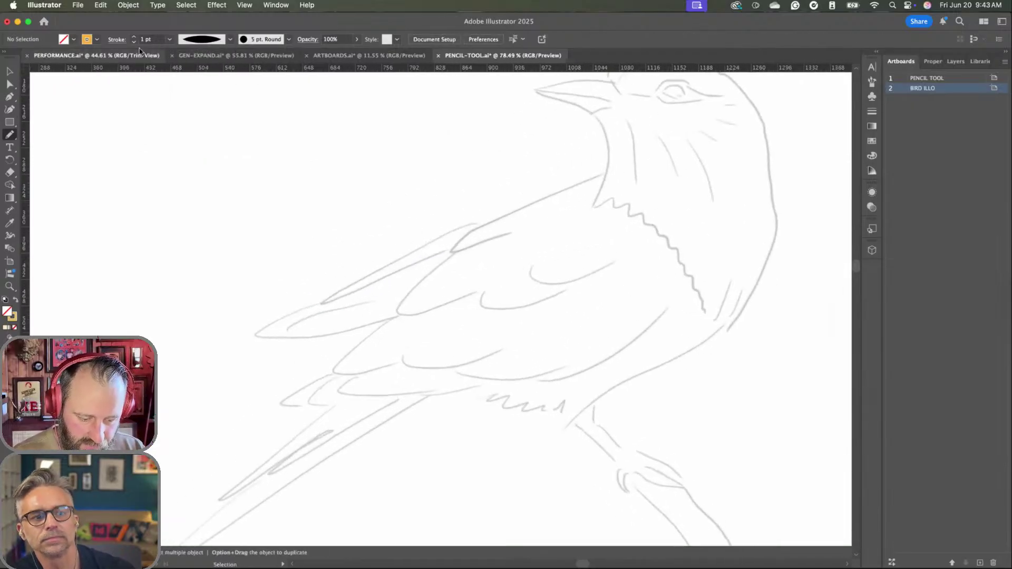
left_click(97, 39)
left_click(34, 79)
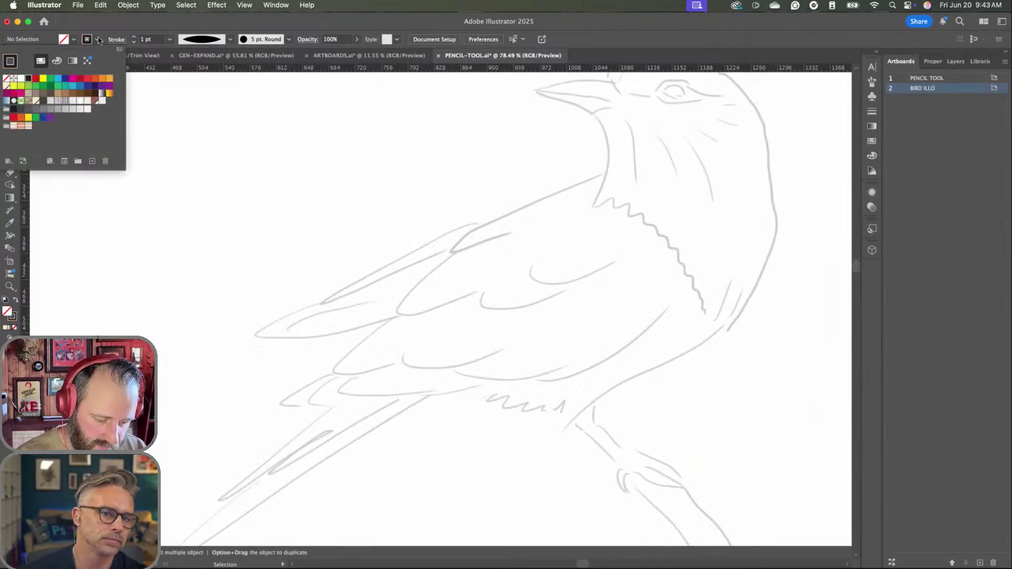
left_click(169, 39)
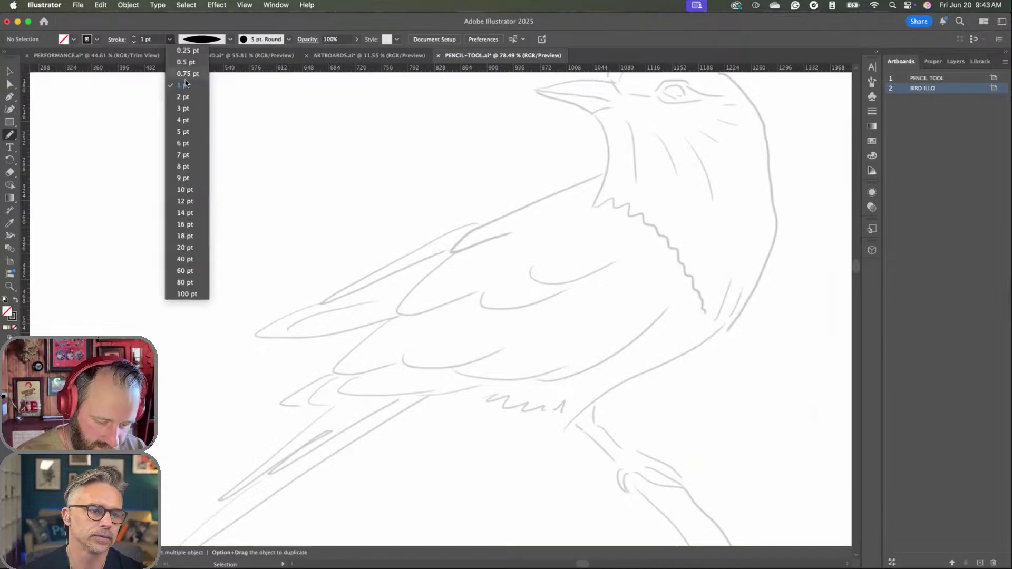
left_click(184, 132)
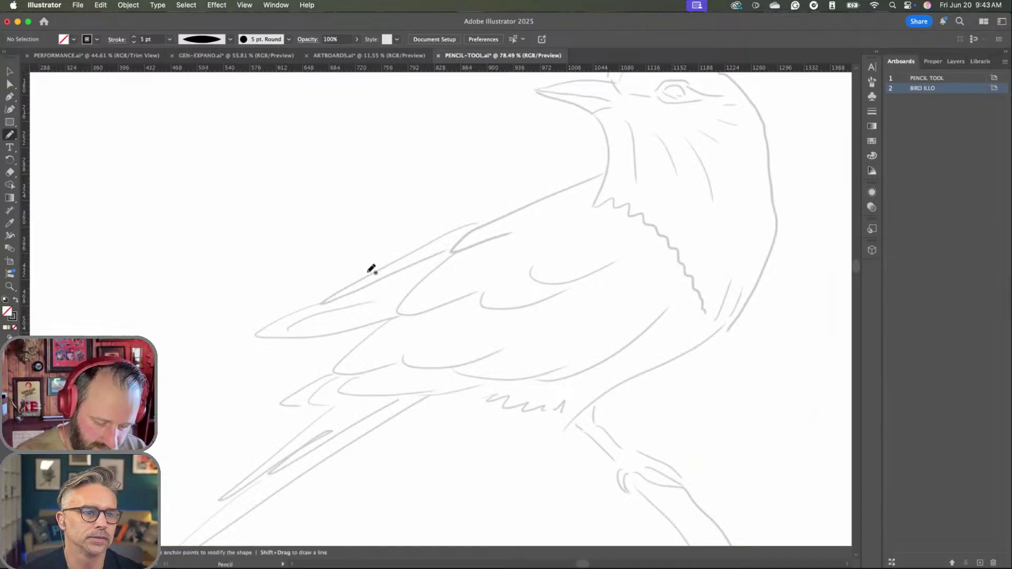
- Draw a tapered test arc about 225 pt wide and 171 pt high above the bird's wing, then undo it
mouse_move(278, 299)
left_mouse_down()
mouse_move(263, 314)
mouse_move(429, 187)
left_mouse_up()
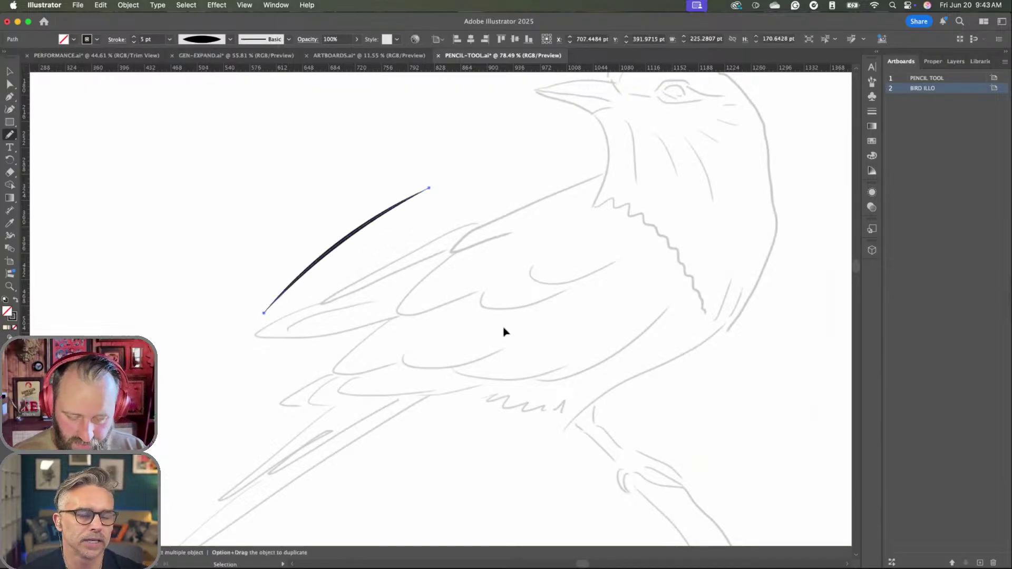
key("super+z")
- Trace the bird's back from the neck around the wing's first feather fold with a Pencil path about 215 pt wide and 107 pt high
scroll(506, 308, "right", 1)
scroll(506, 307, "down", 1)
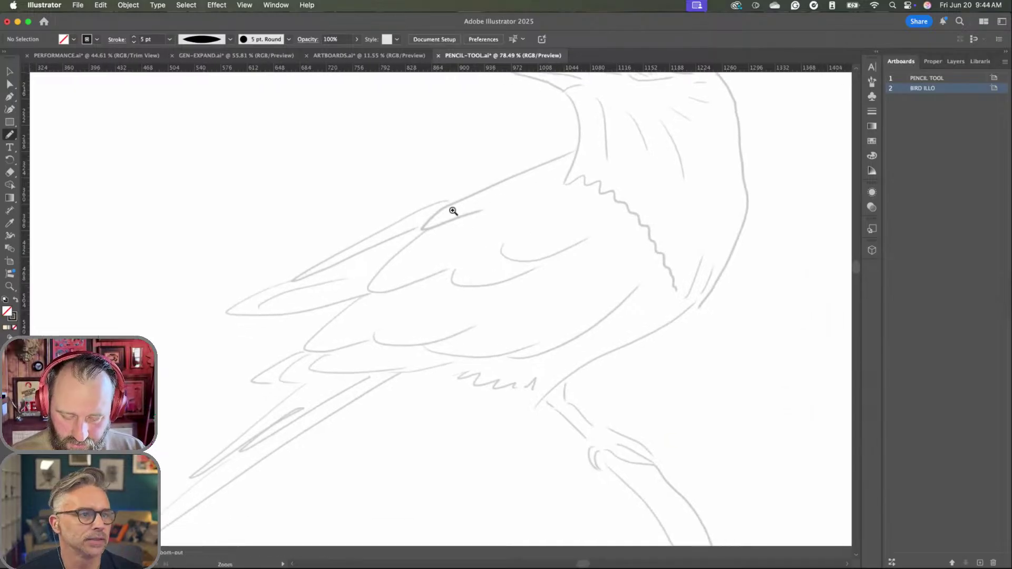
scroll(452, 211, "up", 2)
mouse_move(605, 138)
left_mouse_down()
mouse_move(516, 172)
mouse_move(414, 231)
mouse_move(490, 210)
left_mouse_up()
left_click(485, 295, "super")
left_click_drag(492, 293, 617, 241)
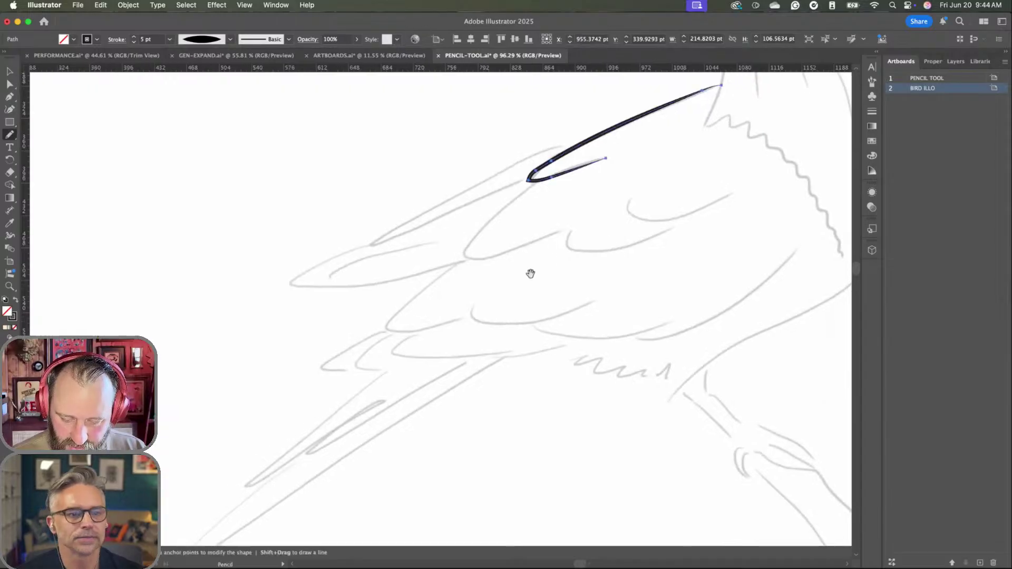
left_click_drag(531, 273, 448, 285)
scroll(517, 280, "right", 5)
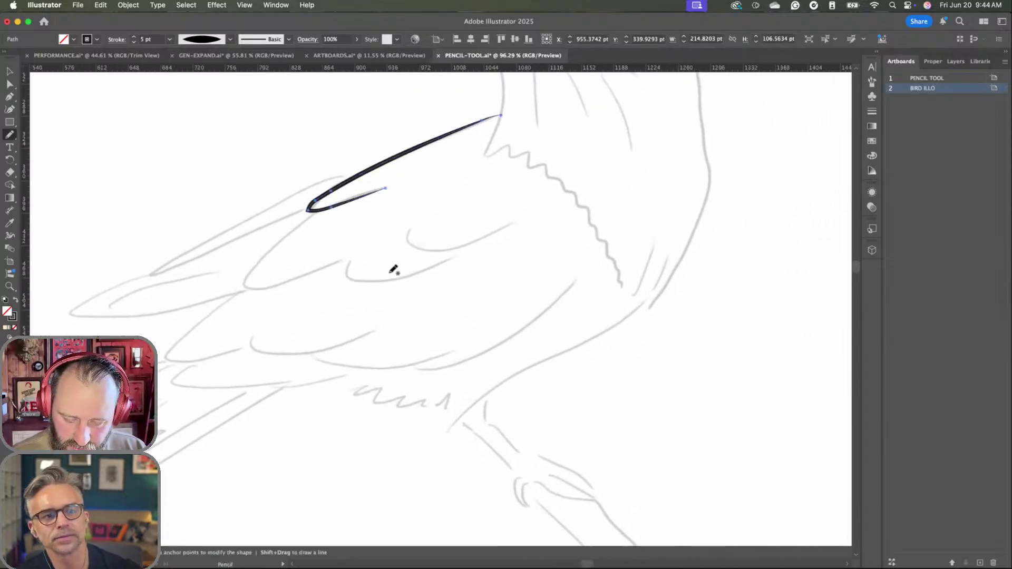
- Try to trace the wing's second feather fold from the end of the back line with the Pencil, undoing each attempt
scroll(357, 273, "left", 5)
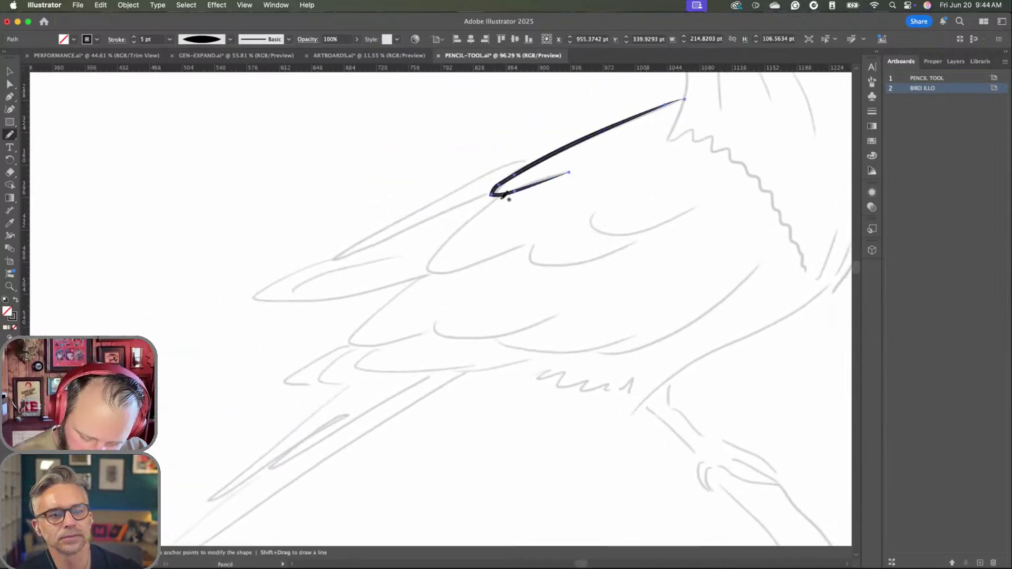
mouse_move(506, 196)
left_mouse_down()
mouse_move(442, 252)
mouse_move(450, 270)
mouse_move(554, 229)
left_mouse_up()
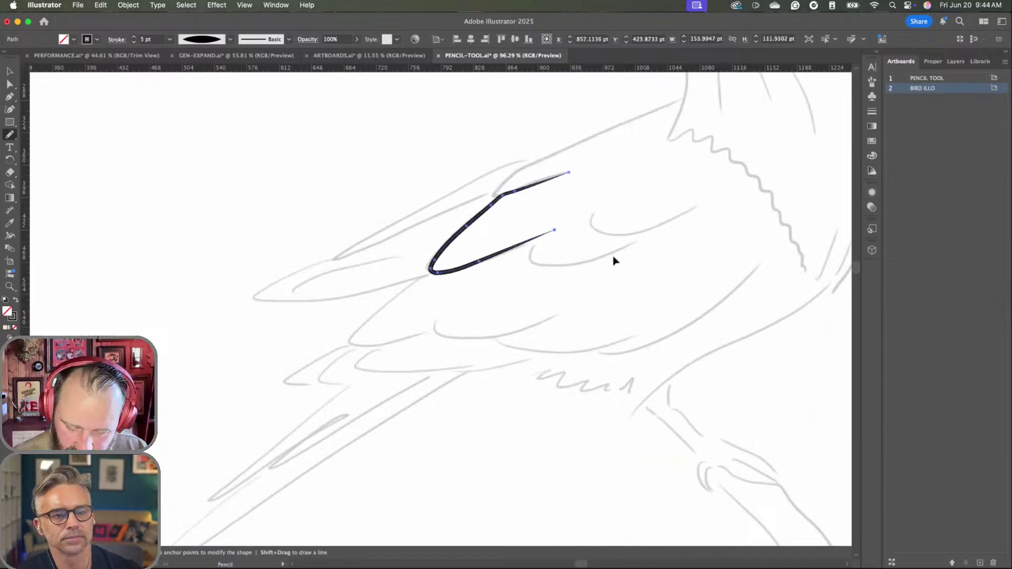
key("super+z")
scroll(579, 227, "right", 2)
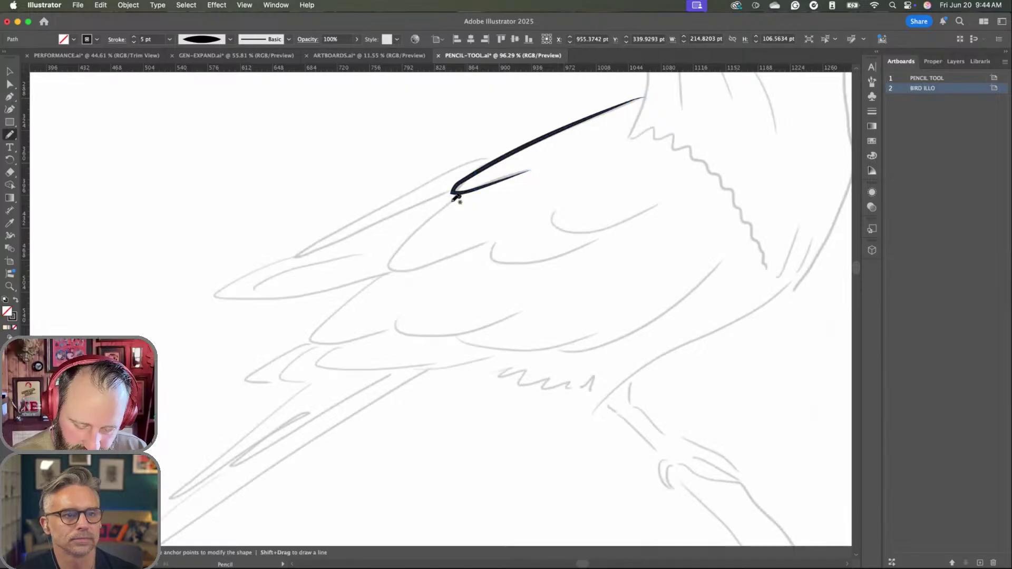
mouse_move(456, 196)
left_mouse_down()
mouse_move(469, 252)
mouse_move(517, 241)
left_mouse_up()
key("super+z")
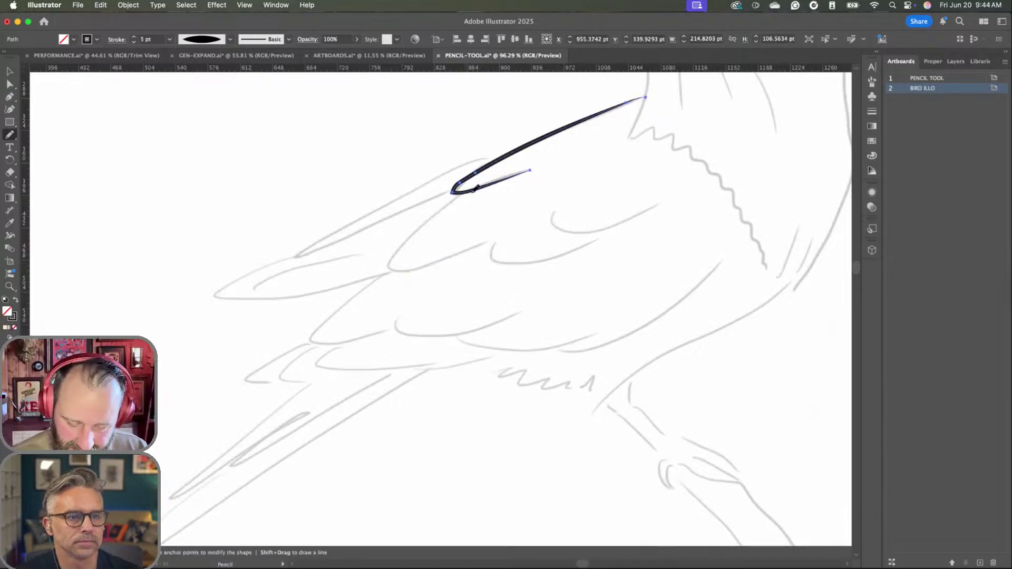
mouse_move(477, 187)
left_mouse_down()
mouse_move(453, 200)
mouse_move(459, 254)
mouse_move(513, 229)
left_mouse_up()
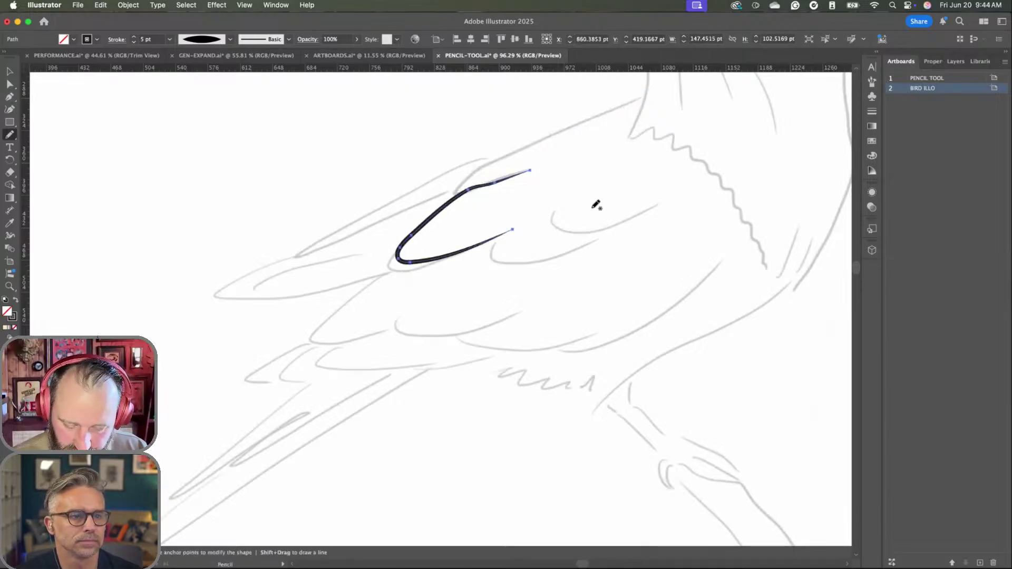
key("super+z")
- Turn off Edit selected paths in the Pencil tool options
double_click(10, 134)
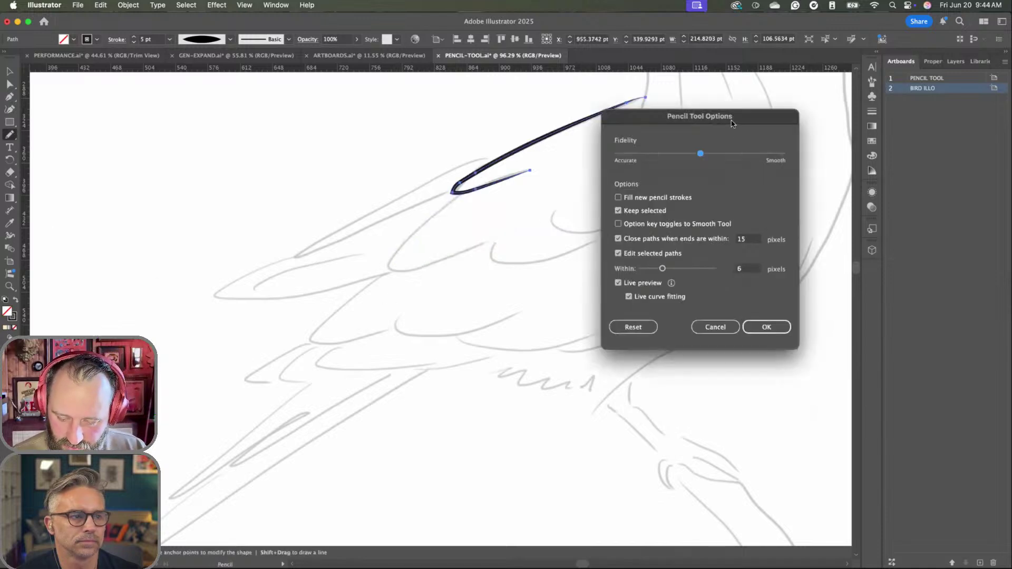
left_click_drag(731, 123, 340, 118)
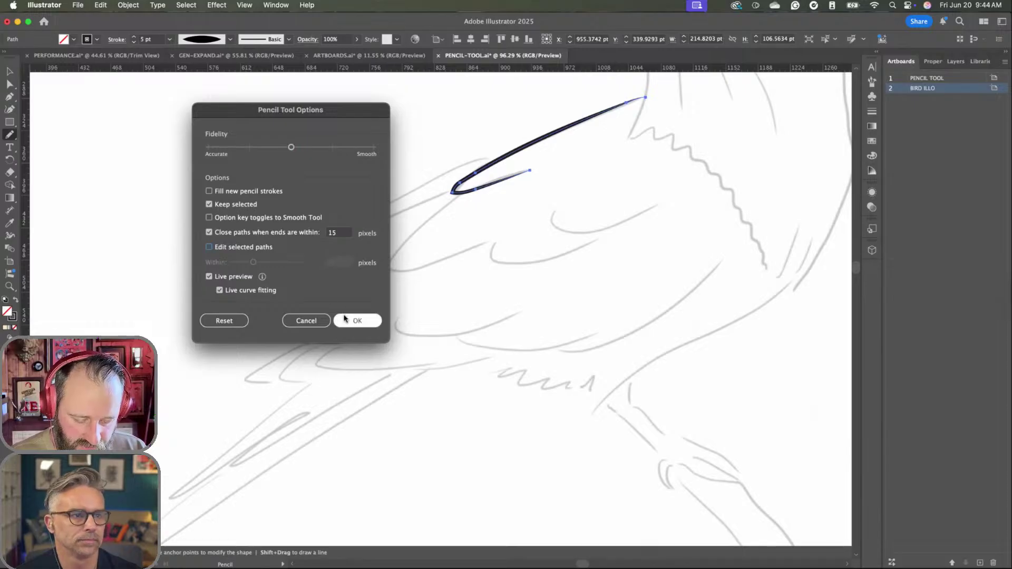
key("Return")
- Trace the second feather fold, about 115 by 87 pt, and the two inner wing feathers, the upper one about 151 by 53 pt
mouse_move(458, 195)
left_mouse_down()
mouse_move(448, 203)
mouse_move(490, 245)
mouse_move(607, 245)
left_mouse_up()
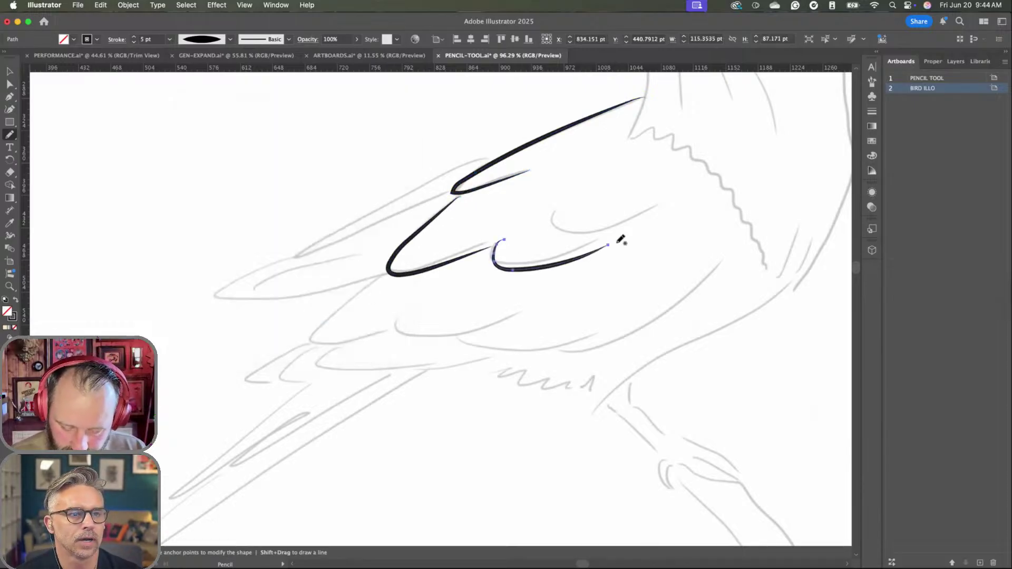
mouse_move(561, 208)
left_mouse_down()
mouse_move(587, 234)
mouse_move(693, 185)
left_mouse_up()
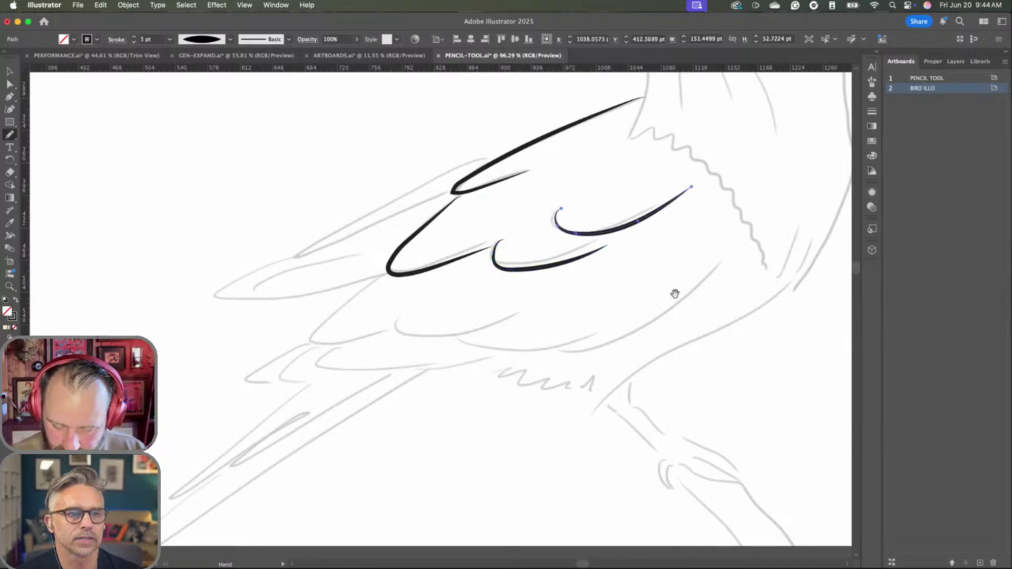
- Try to trace the lower wing feather and the wing's bottom edge with Pencil strokes, then undo them
left_click_drag(673, 293, 615, 267)
left_click_drag(343, 287, 493, 275)
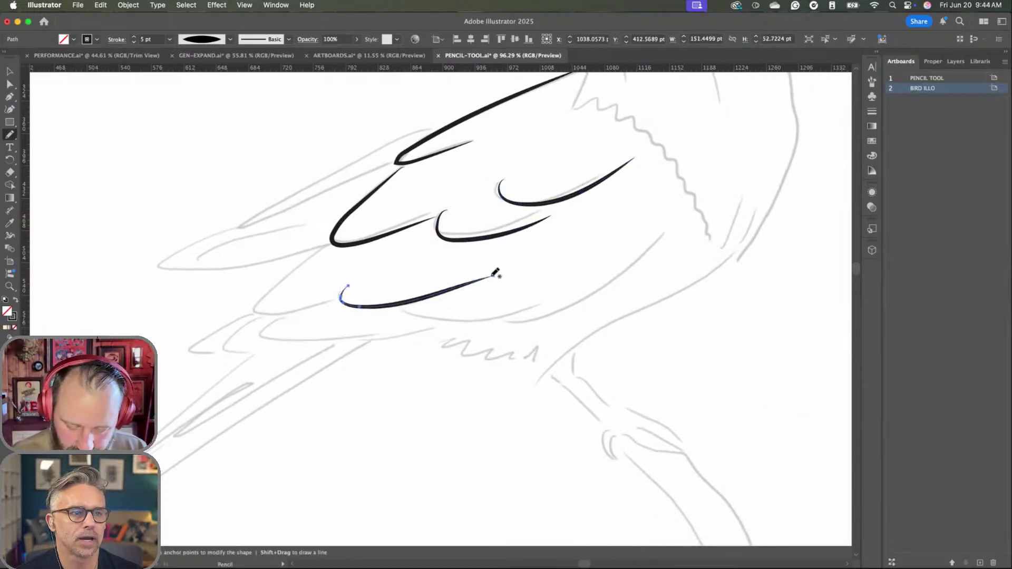
mouse_move(403, 307)
left_mouse_down()
mouse_move(545, 307)
mouse_move(632, 269)
left_mouse_up()
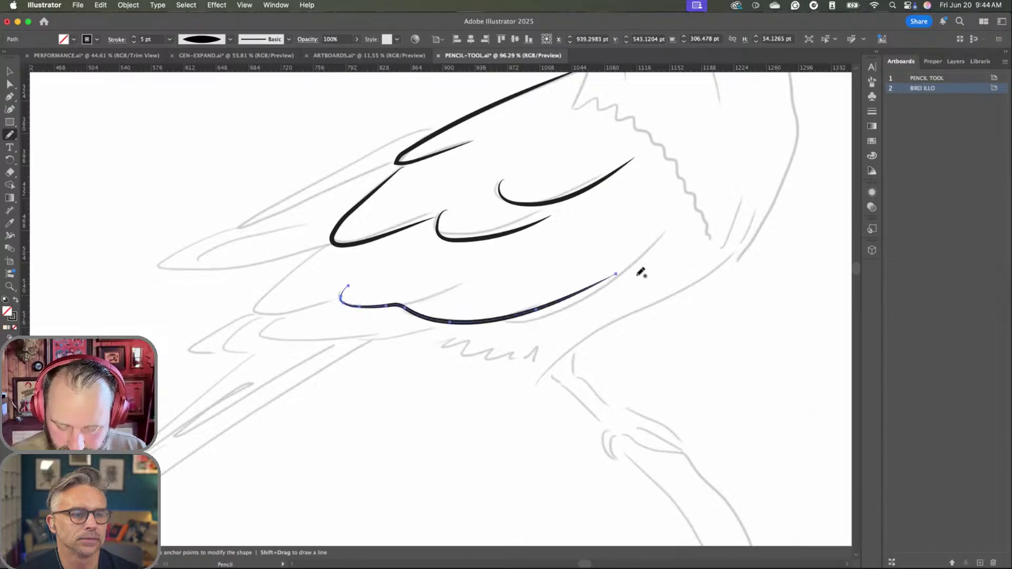
left_click_drag(583, 302, 511, 295)
left_click_drag(513, 378, 502, 381)
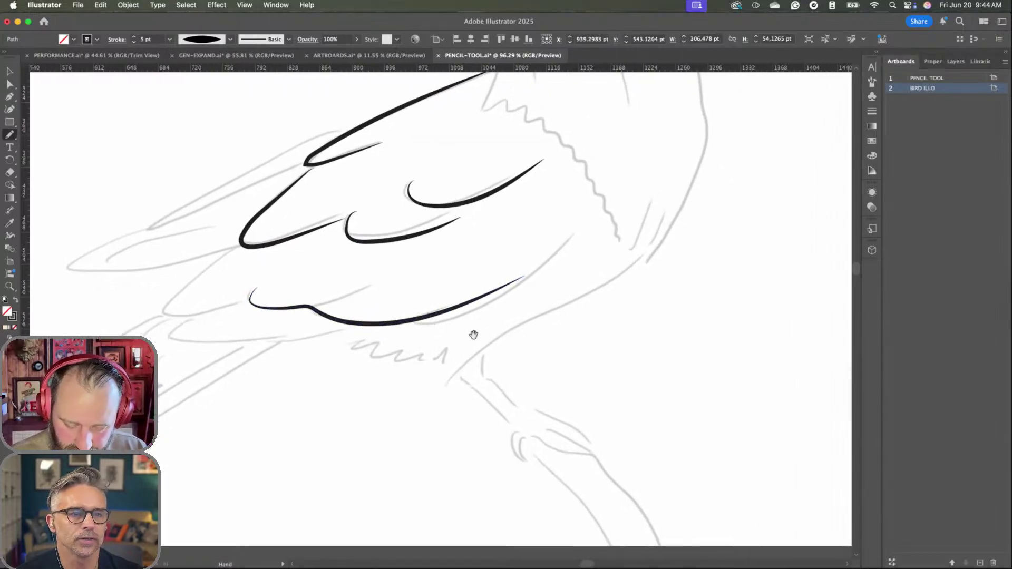
- Trace the lower wing with three separate Pencil strokes, the middle one about 236 pt wide and 57 pt high
left_click_drag(269, 307, 401, 276)
mouse_move(310, 311)
left_mouse_down()
mouse_move(409, 312)
mouse_move(522, 269)
left_mouse_up()
left_click_drag(419, 317, 578, 235)
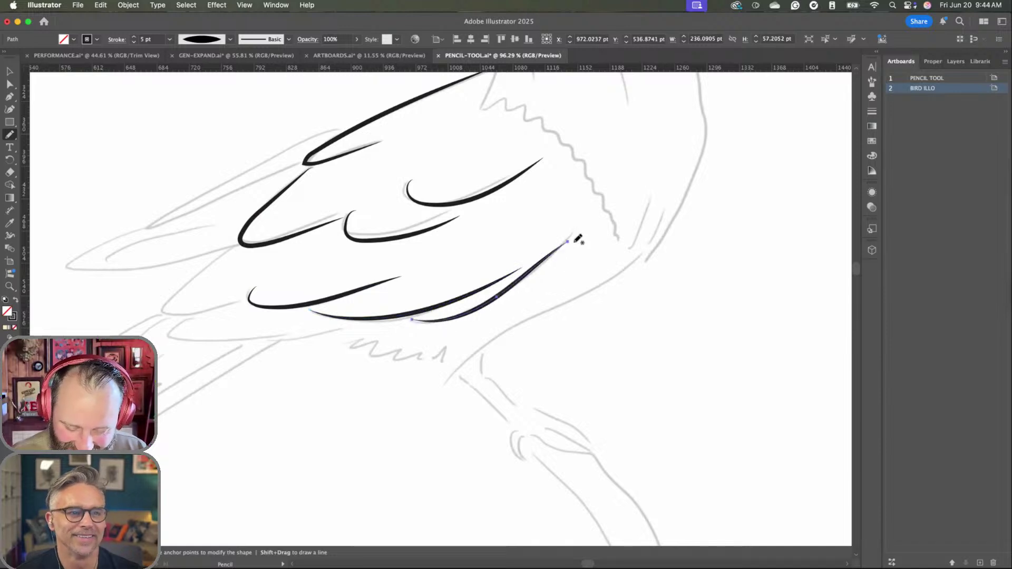
- Trace the bird's lower breast line from the leg up to the chest, about 225 pt wide and 149 pt high
scroll(496, 343, "right", 3)
left_click_drag(416, 383, 409, 393)
mouse_move(442, 359)
left_mouse_down()
mouse_move(617, 248)
mouse_move(583, 299)
mouse_move(530, 296)
mouse_move(489, 318)
mouse_move(591, 295)
mouse_move(536, 316)
left_mouse_up()
scroll(522, 308, "down", 2)
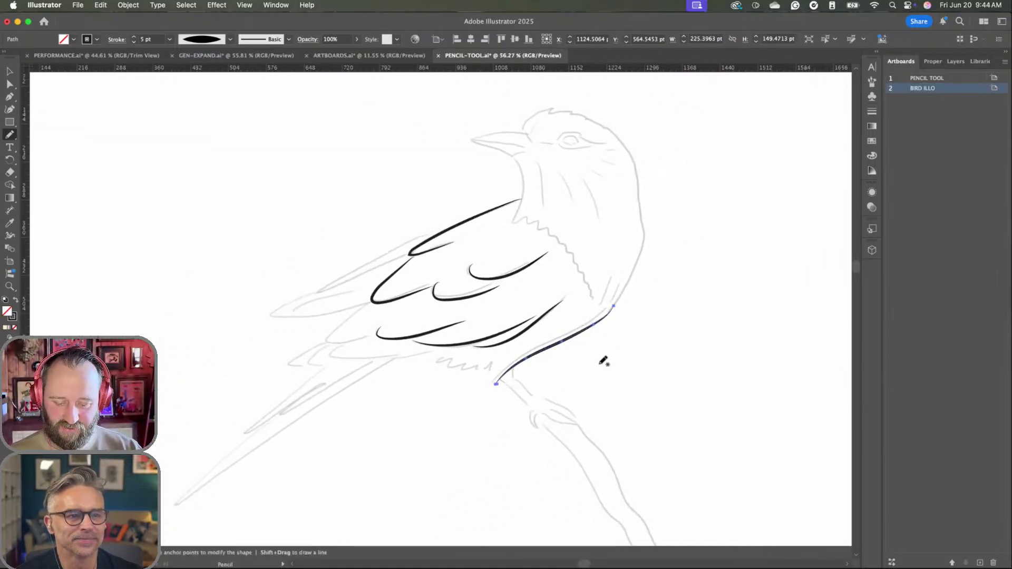
scroll(527, 316, "down", 2)
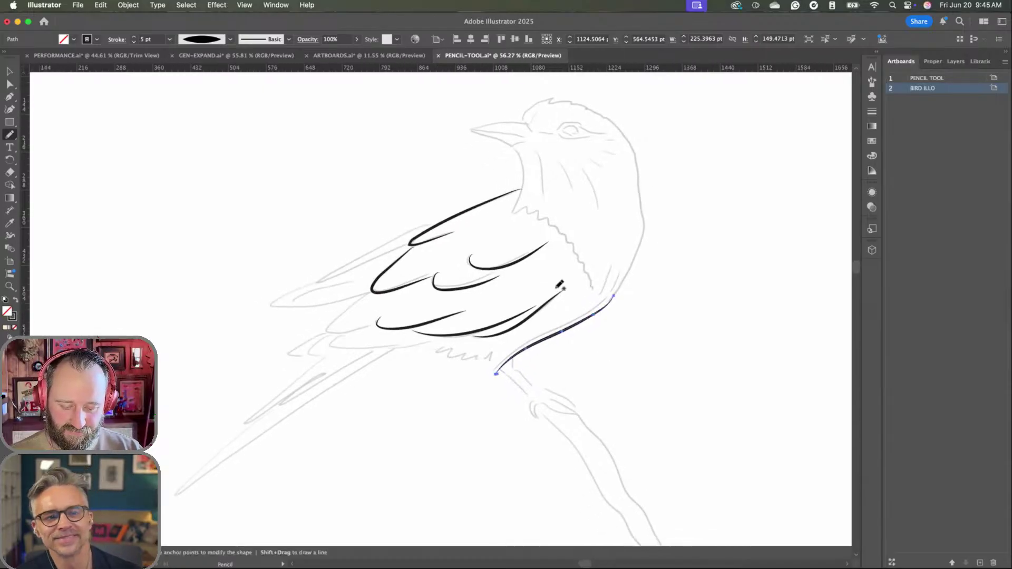
- Select all the traced Pencil strokes on the bird and delete them
left_click(10, 70)
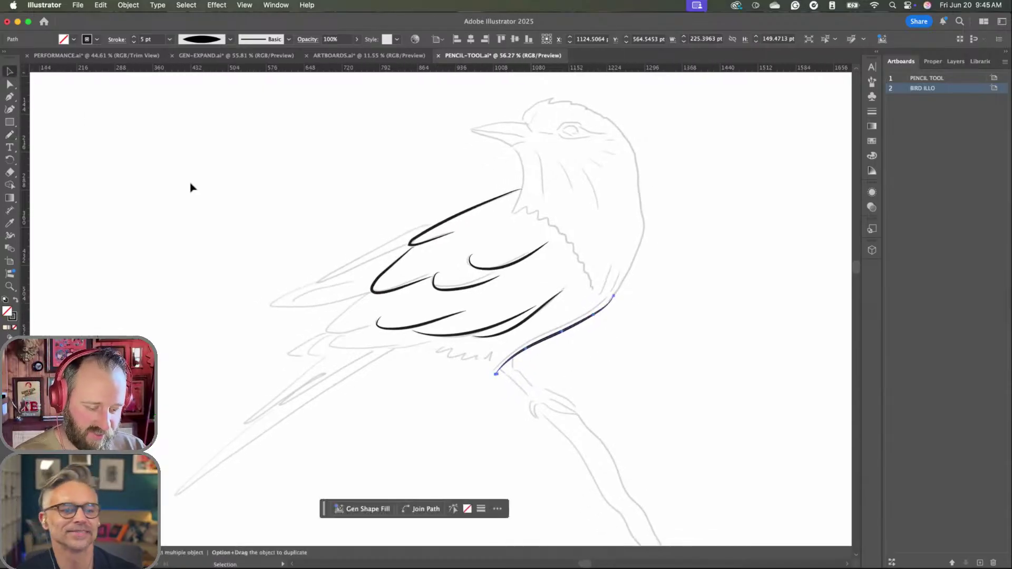
key("super+a")
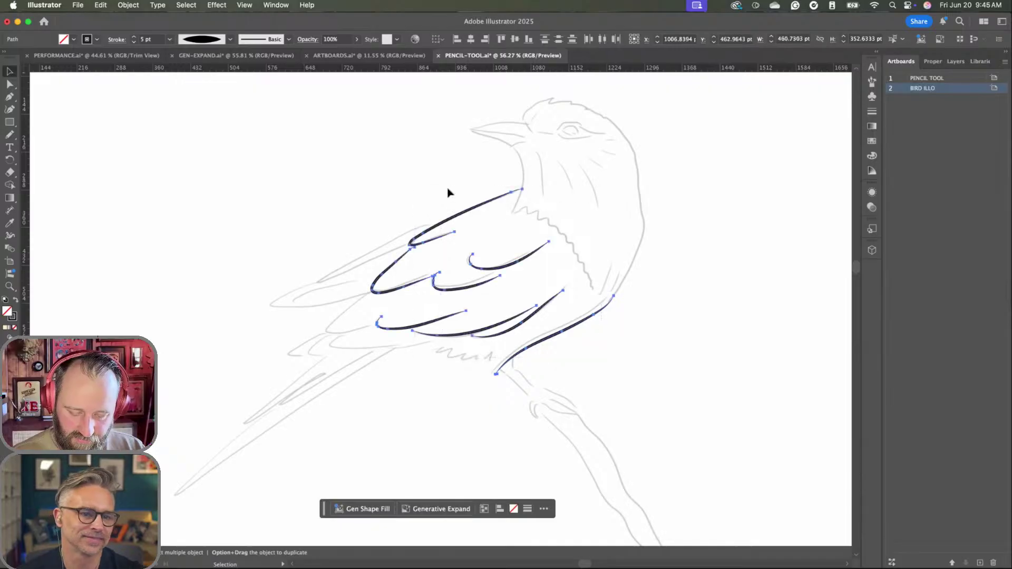
key("Delete")
- Set the Pencil tool's stroke to the Uniform width profile
scroll(499, 280, "left", 3)
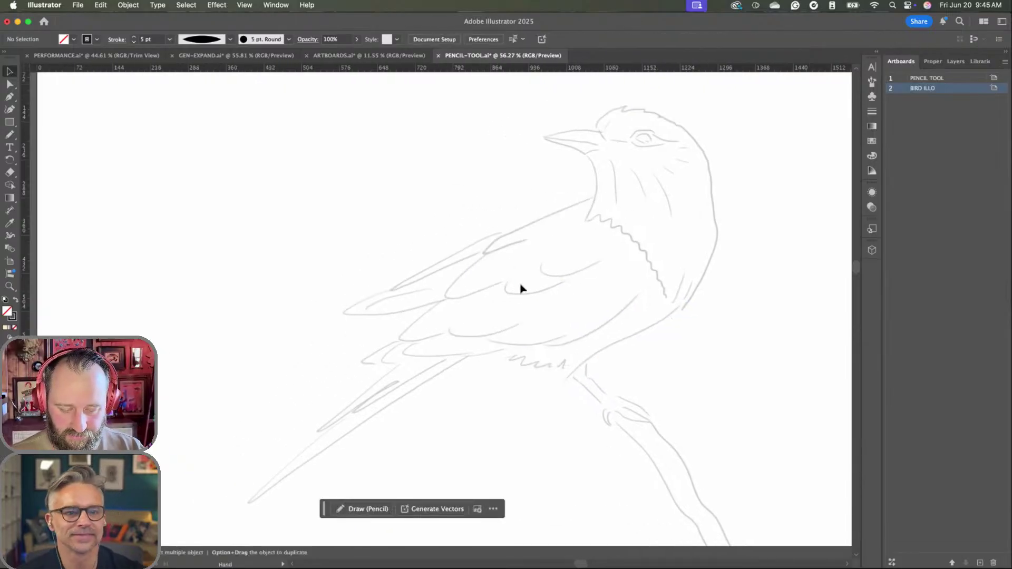
left_click(11, 136)
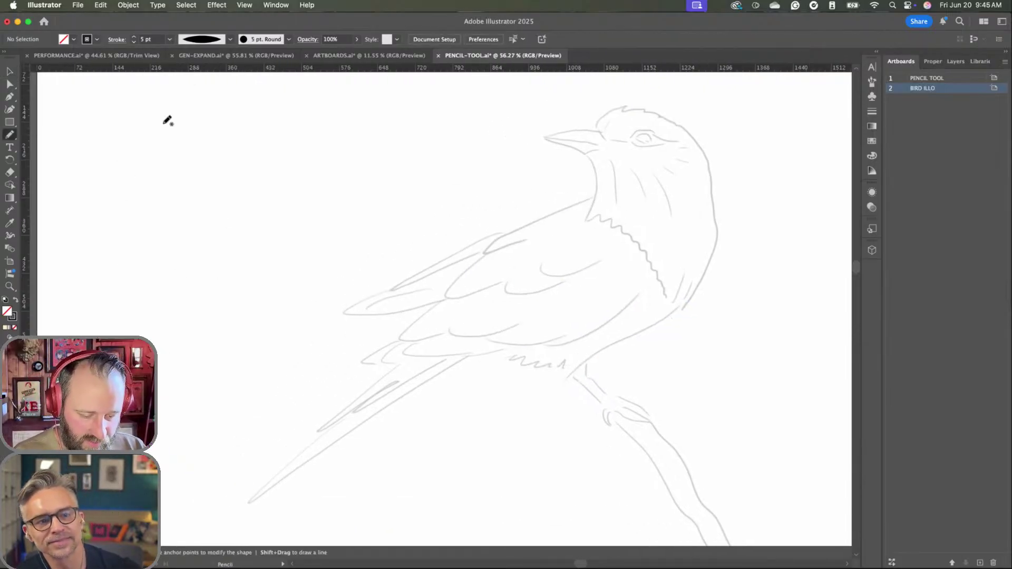
scroll(412, 222, "left", 2)
left_click(232, 40)
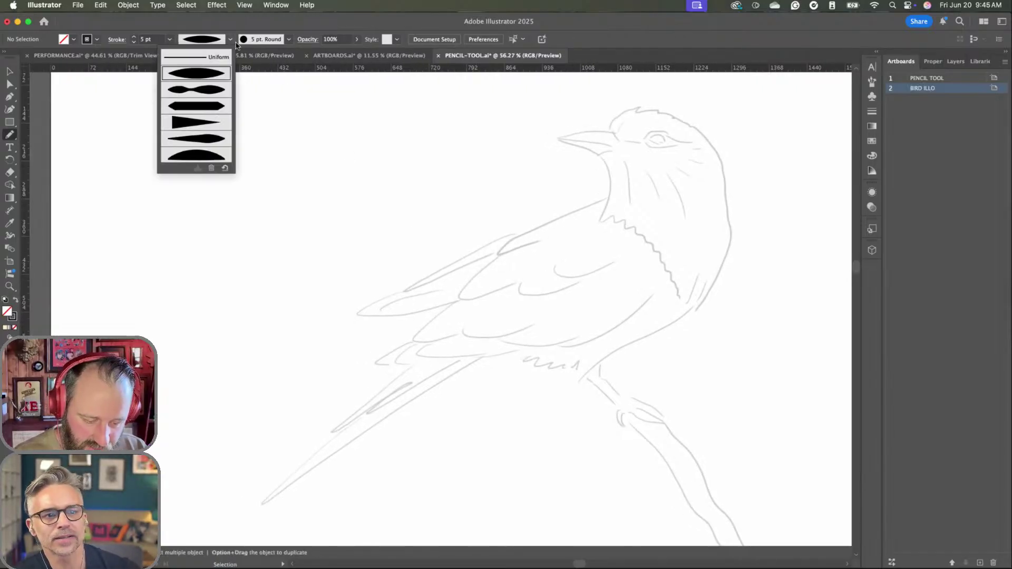
left_click(217, 61)
left_click(230, 39)
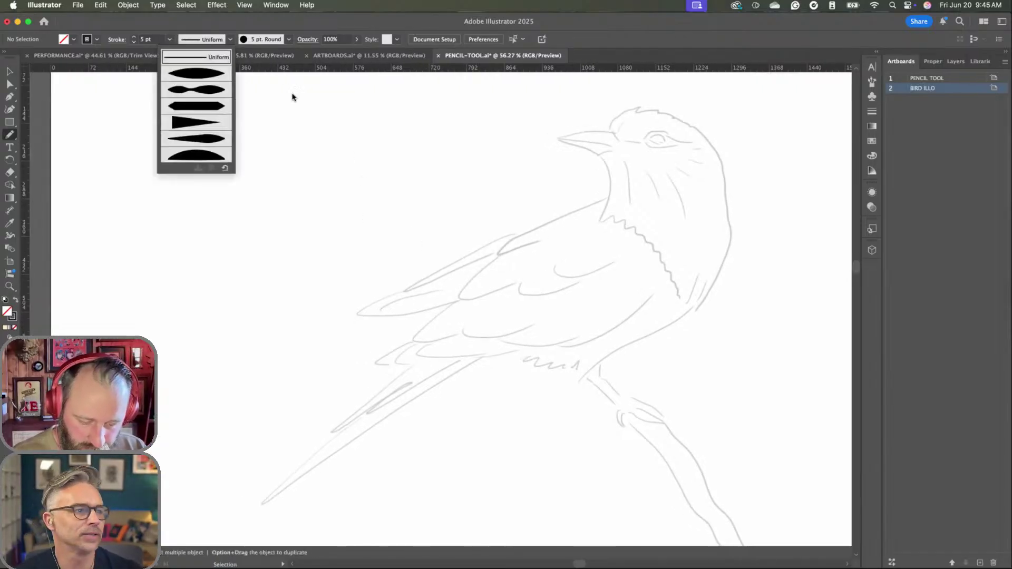
left_click(230, 39)
left_click(289, 40)
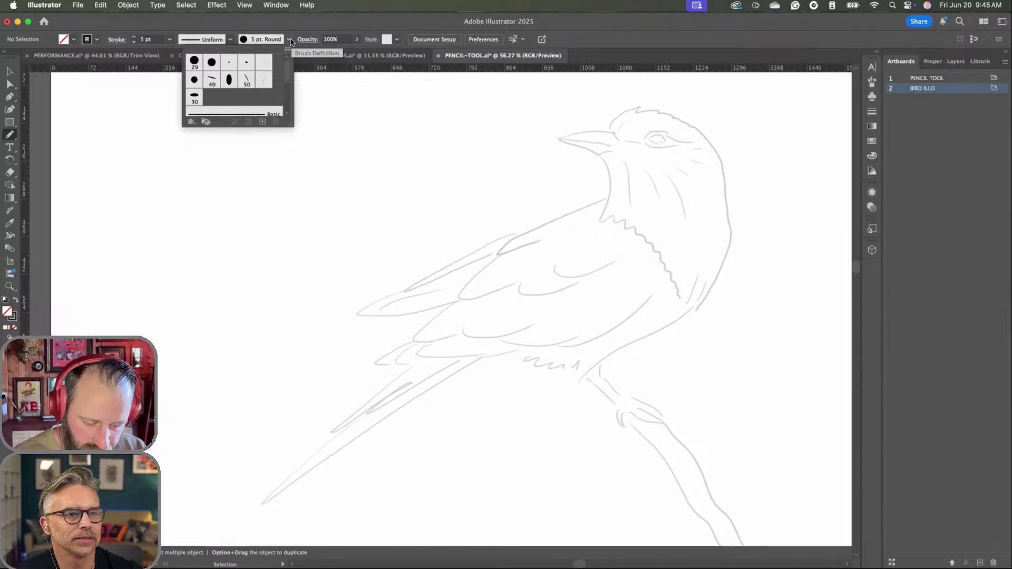
left_click(290, 40)
- Trace the lower edge of the bird's beak with a 5 pt uniform Pencil stroke, then undo it
mouse_move(516, 288)
left_mouse_down()
mouse_move(588, 271)
mouse_move(424, 290)
left_mouse_up()
left_click_drag(576, 227, 481, 295)
scroll(492, 264, "up", 2)
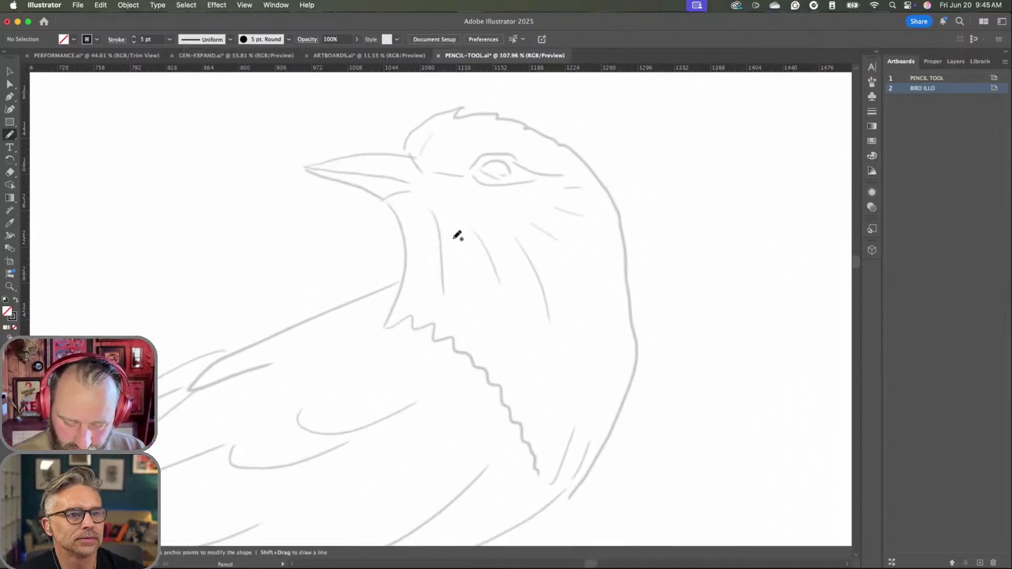
scroll(348, 196, "up", 5)
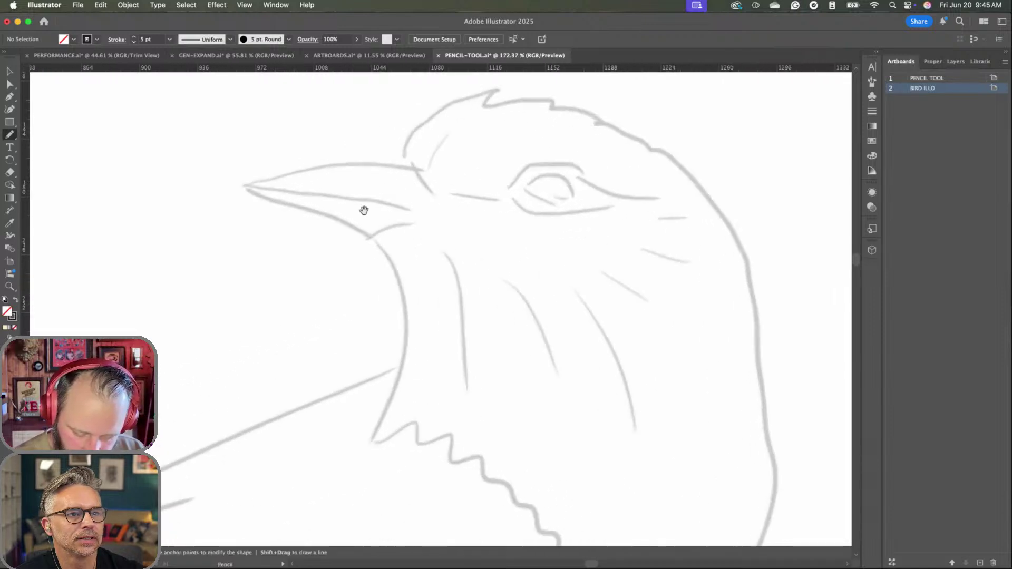
mouse_move(204, 192)
left_mouse_down()
mouse_move(271, 208)
mouse_move(340, 245)
left_mouse_up()
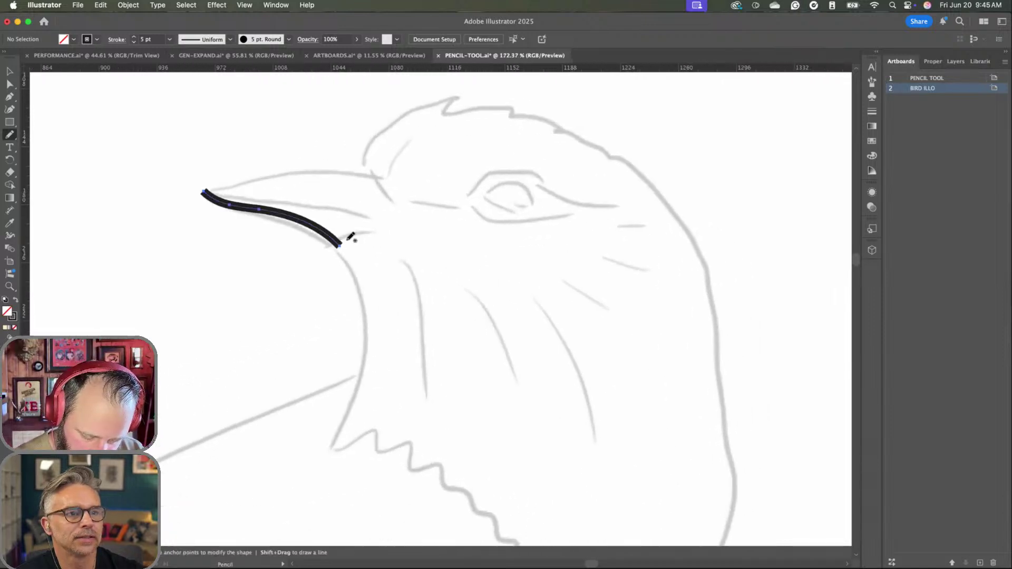
key("super+z")
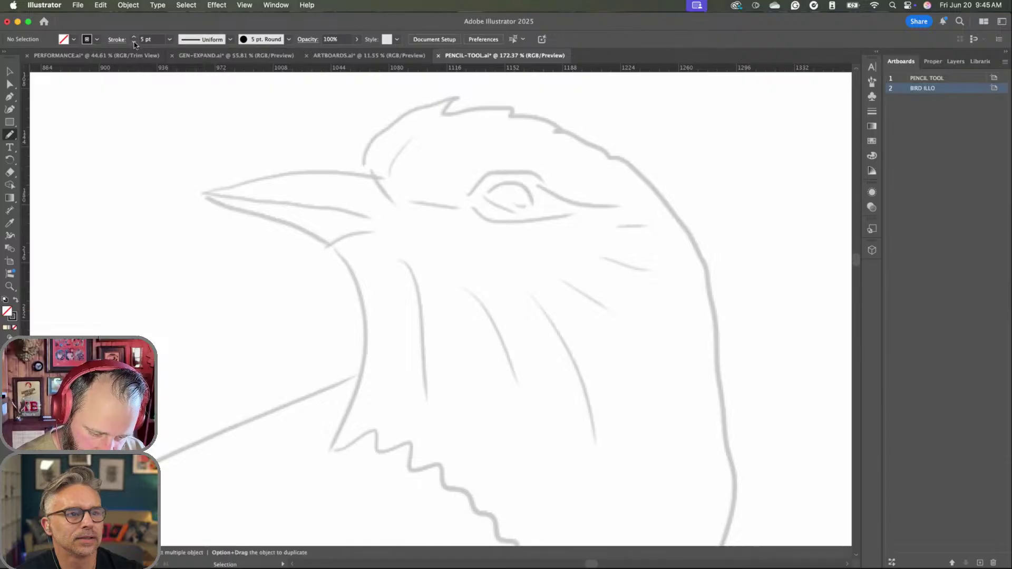
- Set the stroke weight to 2 pt and outline the lower beak with three Pencil strokes, its upper edge about 116 pt wide
left_click(136, 44)
left_click_drag(206, 193, 337, 244)
mouse_move(206, 194)
left_mouse_down()
mouse_move(340, 205)
mouse_move(394, 230)
left_mouse_up()
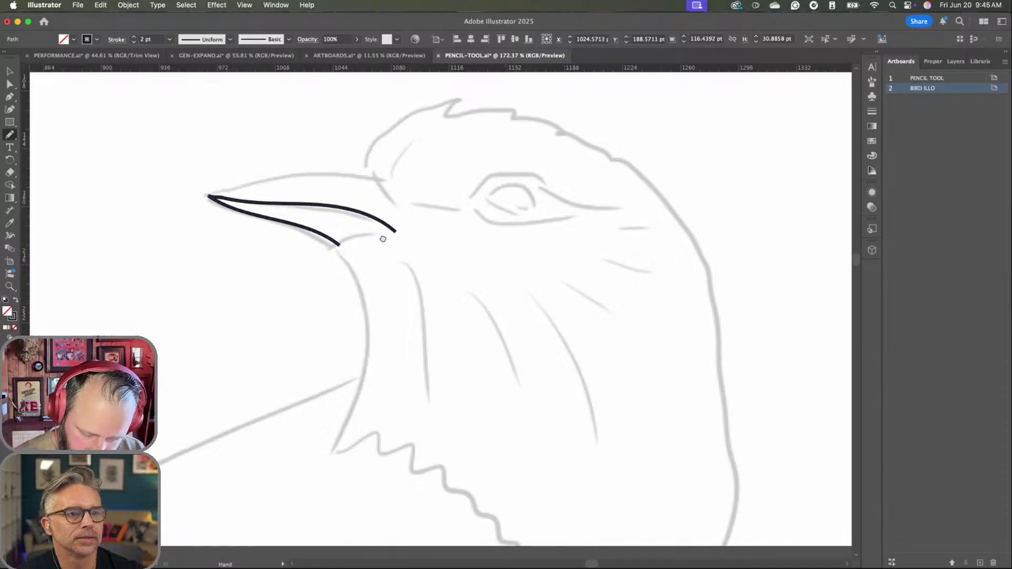
scroll(474, 279, "up", 2)
scroll(474, 279, "left", 3)
left_click_drag(416, 301, 471, 288)
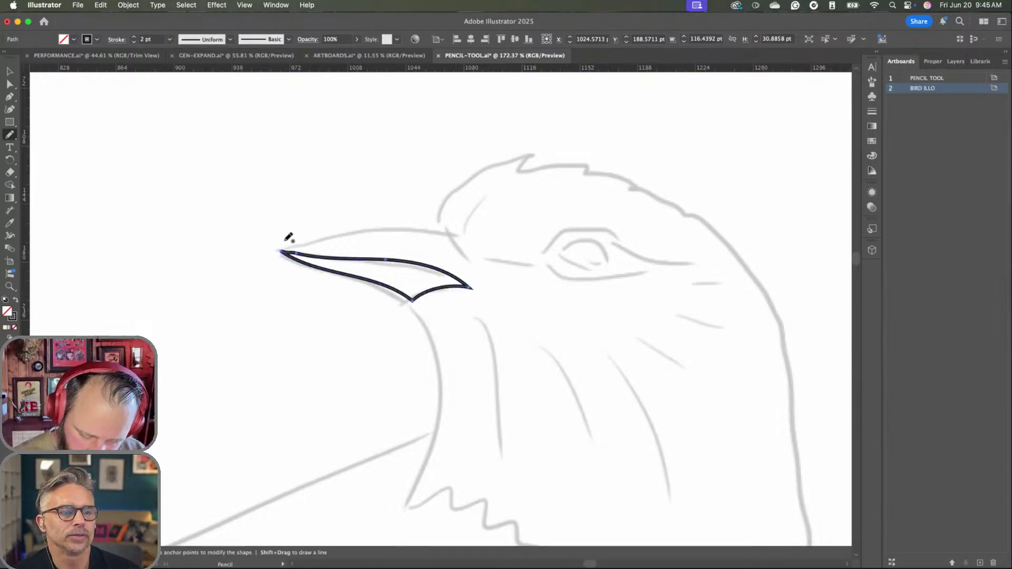
- Trace the head from beside the eye around the forehead and crown, about 204 pt wide and 97 pt high, then undo it
scroll(500, 268, "right", 5)
scroll(500, 269, "down", 2)
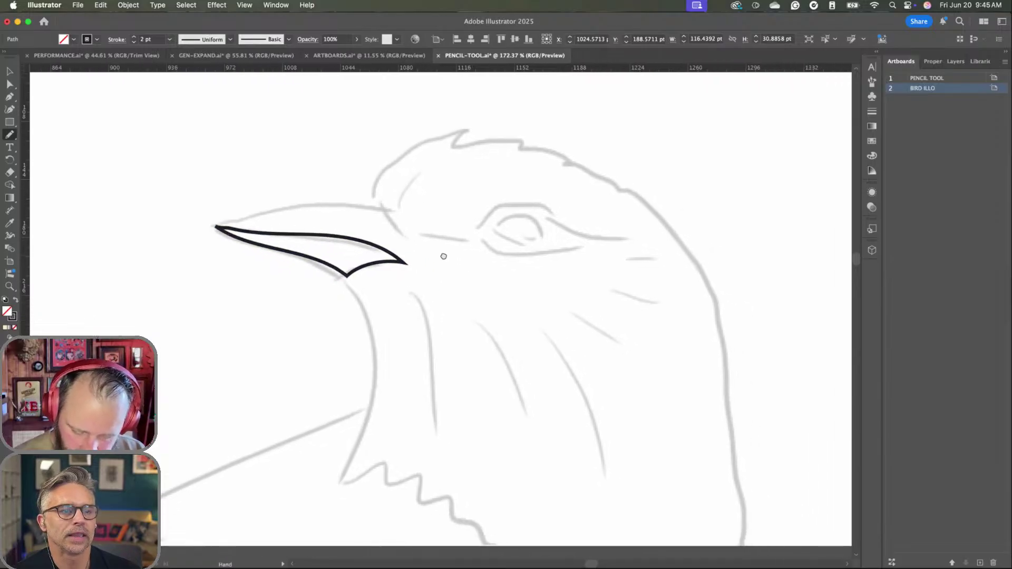
key("v")
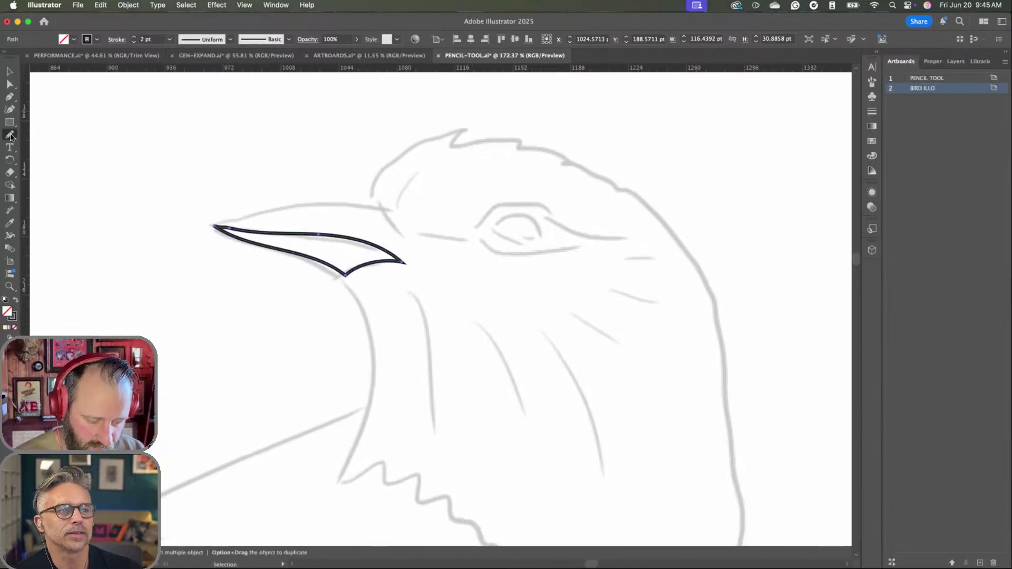
left_click(11, 136)
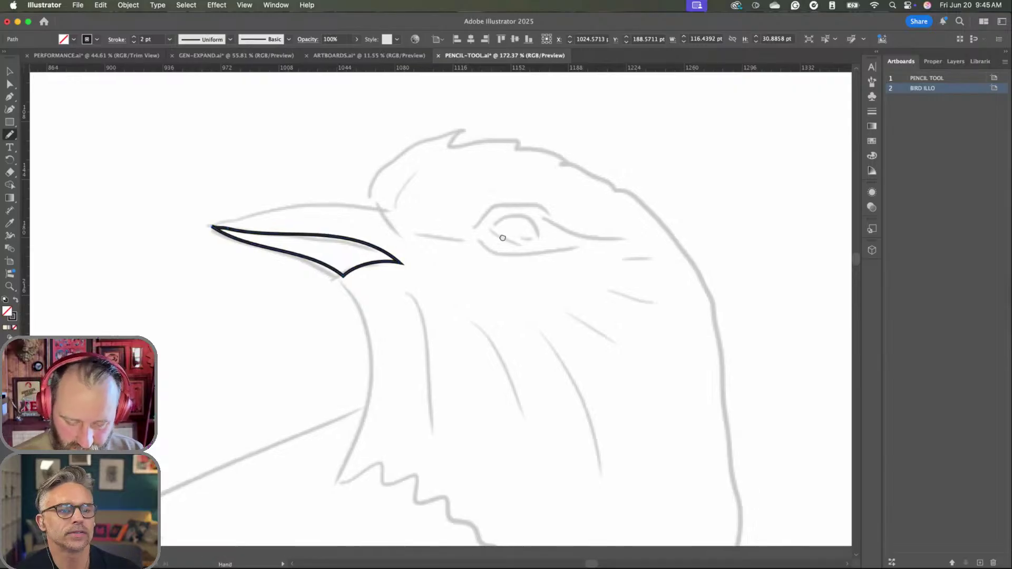
scroll(413, 231, "right", 3)
scroll(413, 231, "up", 1)
mouse_move(425, 248)
left_mouse_down()
mouse_move(355, 235)
mouse_move(342, 165)
mouse_move(413, 140)
mouse_move(599, 192)
mouse_move(657, 298)
left_mouse_up()
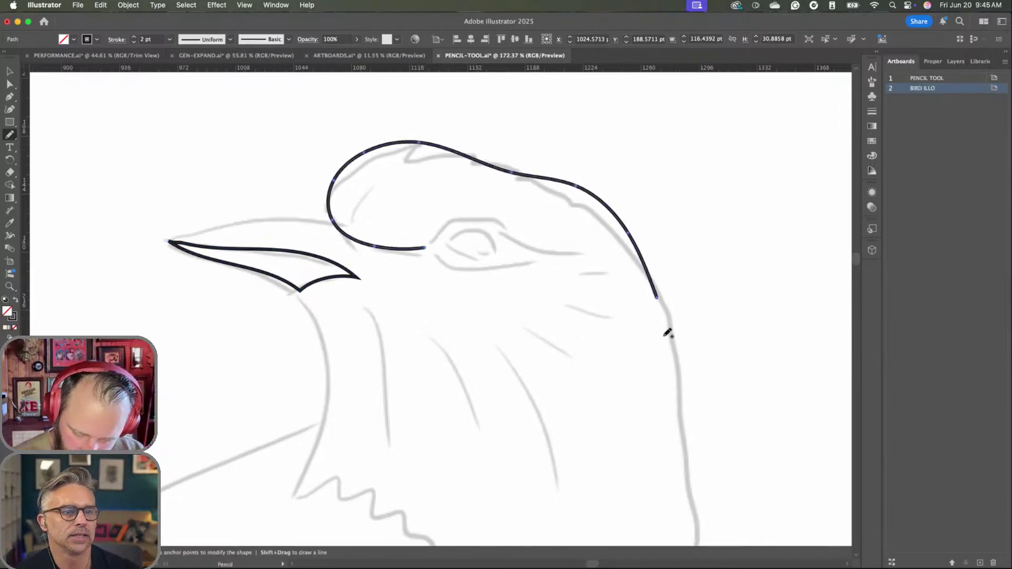
key("v")
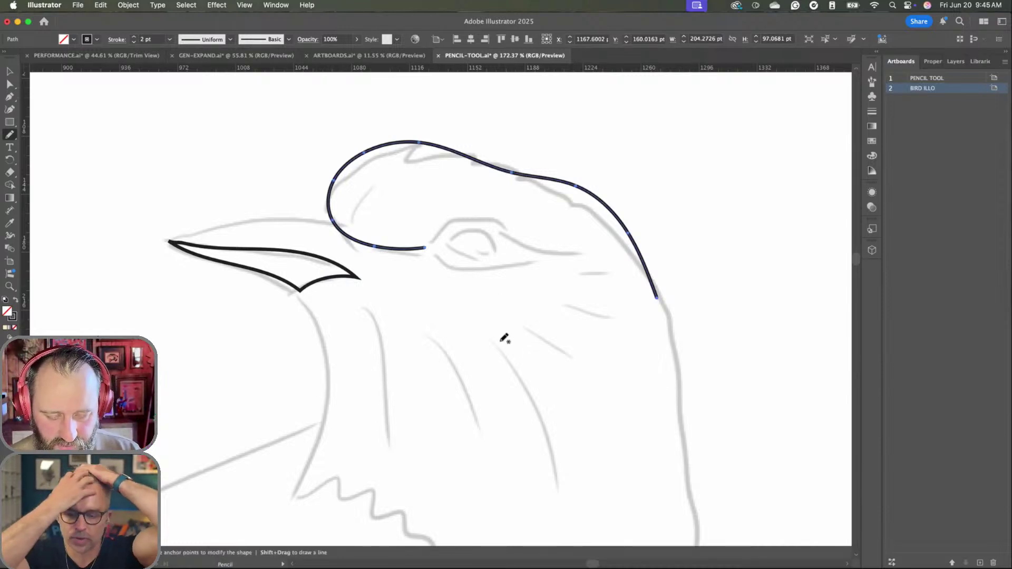
key("super+z")
- Trace the head with a Pencil path from the eye's front corner around the forehead and crown, about 200 pt wide and 93 pt high
key("n")
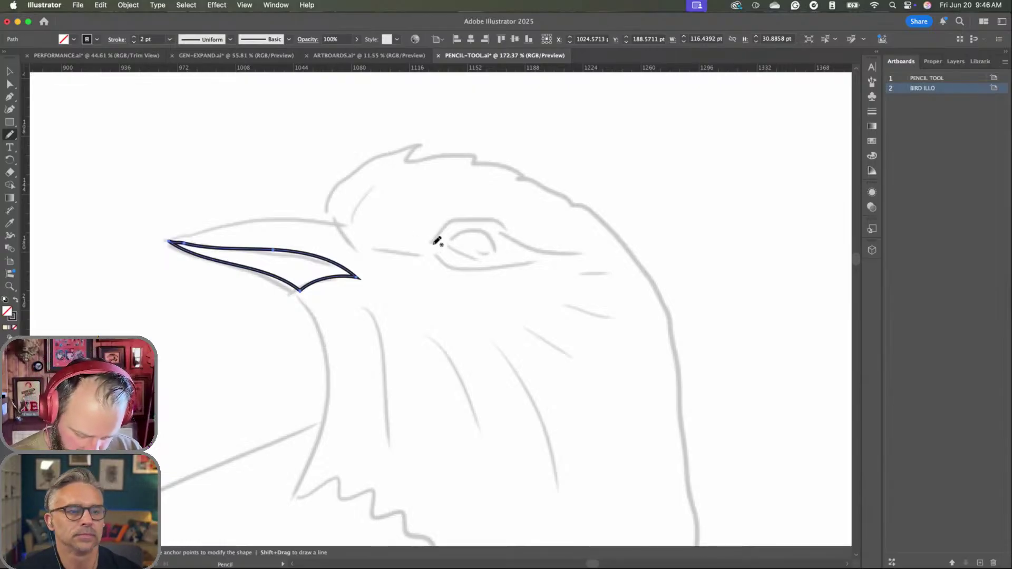
mouse_move(433, 244)
left_mouse_down()
mouse_move(396, 246)
mouse_move(350, 226)
mouse_move(335, 190)
mouse_move(358, 156)
mouse_move(437, 146)
mouse_move(538, 176)
mouse_move(607, 218)
mouse_move(642, 257)
mouse_move(654, 293)
left_mouse_up()
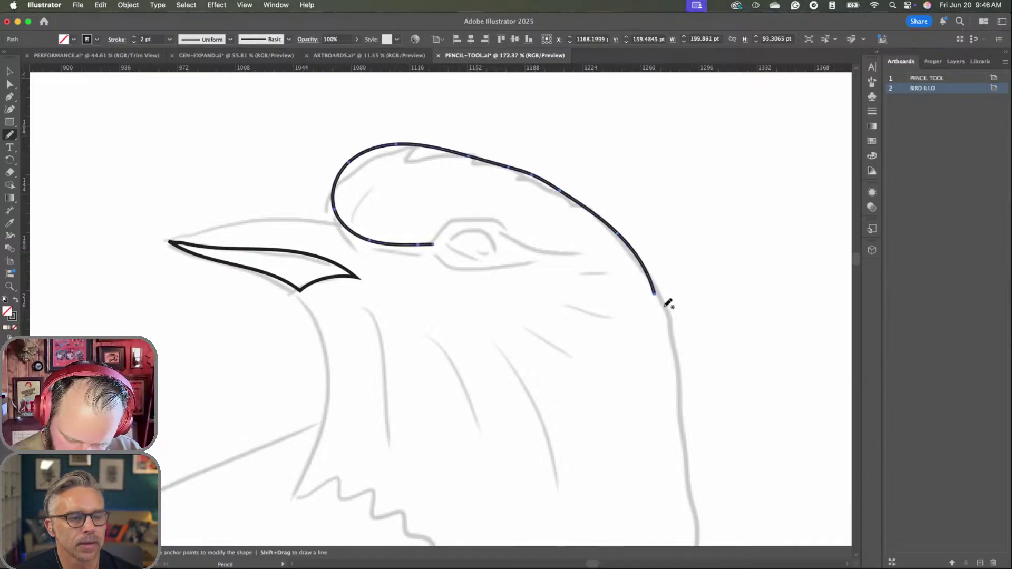
- Trace the upper eyelid from the eye's front corner toward the back of the head with the Pencil tool, then undo it
key("a")
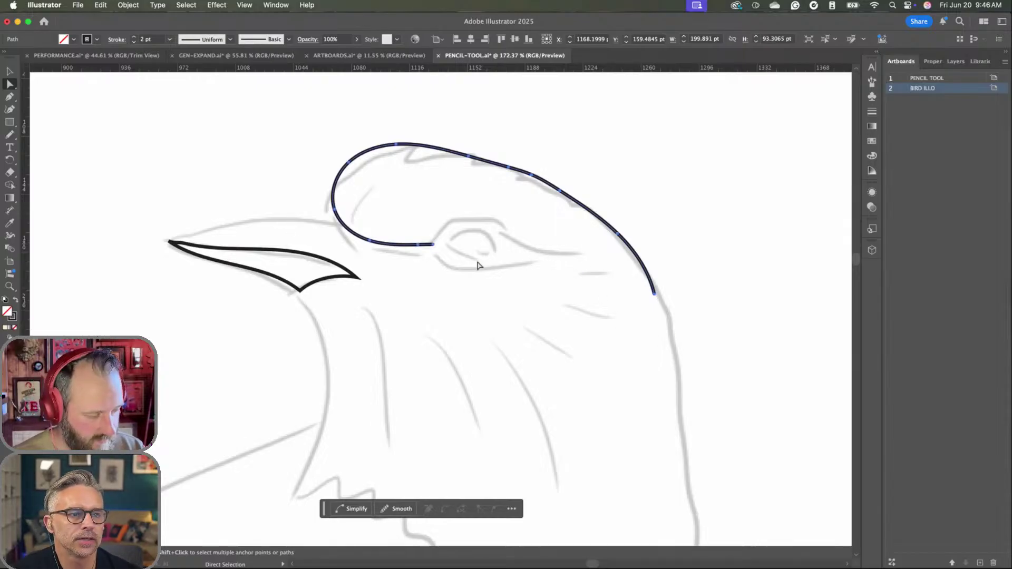
key("n")
mouse_move(438, 242)
left_mouse_down()
mouse_move(465, 221)
mouse_move(519, 233)
mouse_move(575, 270)
left_mouse_up()
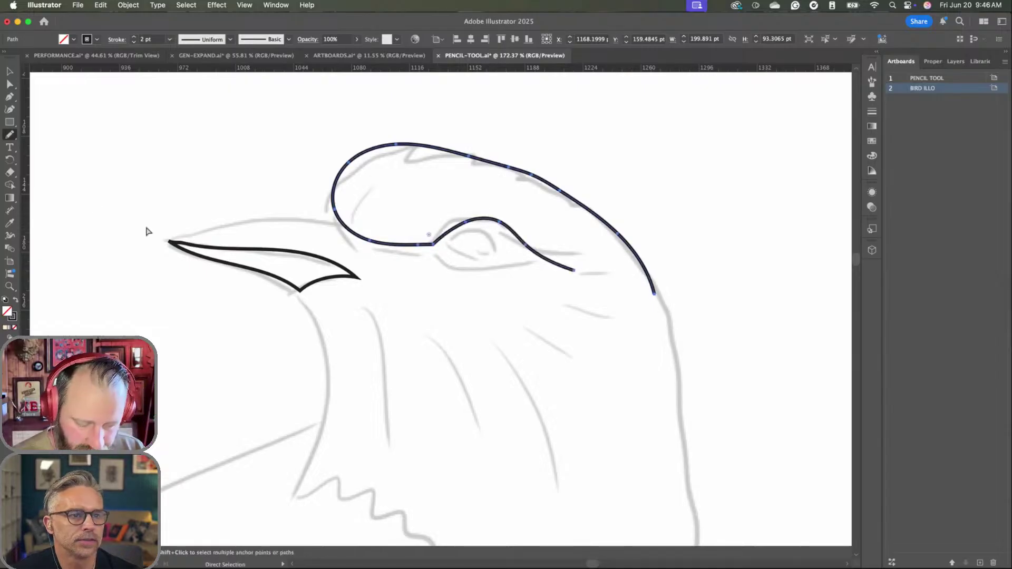
key("super+z")
- Review and accept the Pencil tool options, and retrace the upper eyelid from the eye's front corner toward the back of the head
double_click(13, 137)
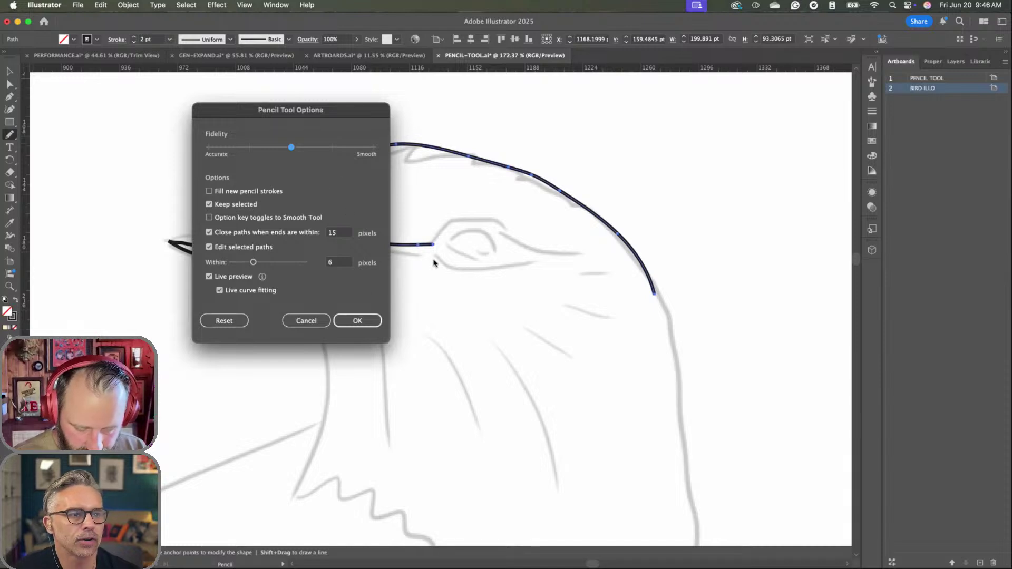
left_click(363, 320)
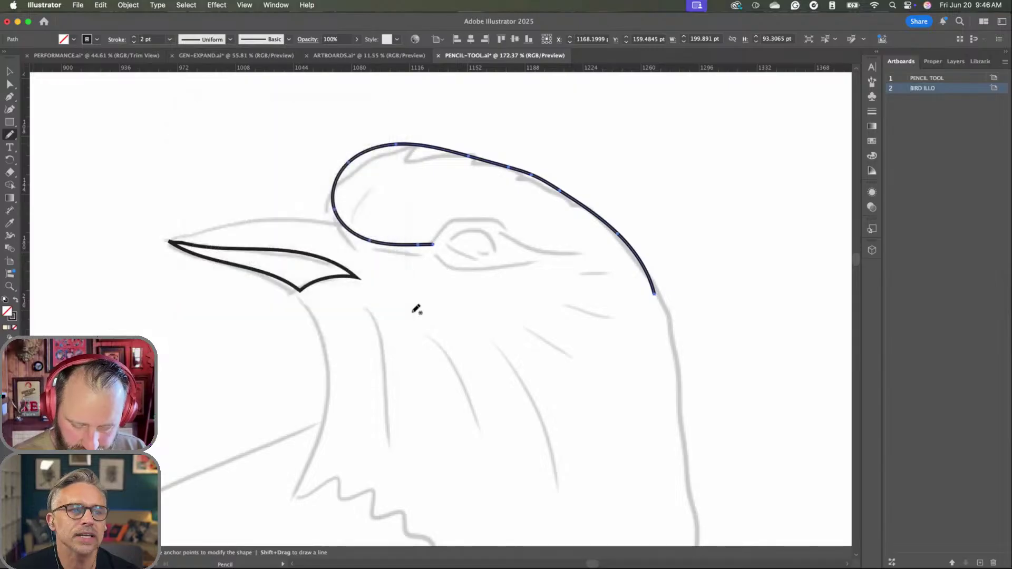
mouse_move(436, 241)
left_mouse_down()
mouse_move(474, 217)
mouse_move(578, 262)
left_mouse_up()
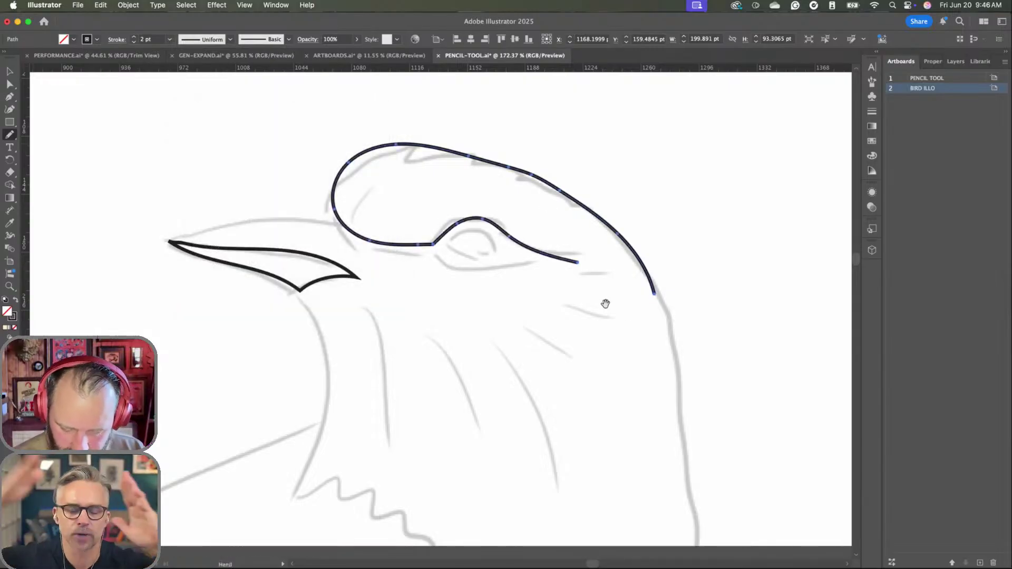
- Deselect the path and trace the lower eyelid with a Pencil stroke about 74 pt wide and 17 pt high
key("super+shift+a")
scroll(562, 216, "down", 3)
scroll(562, 217, "right", 1)
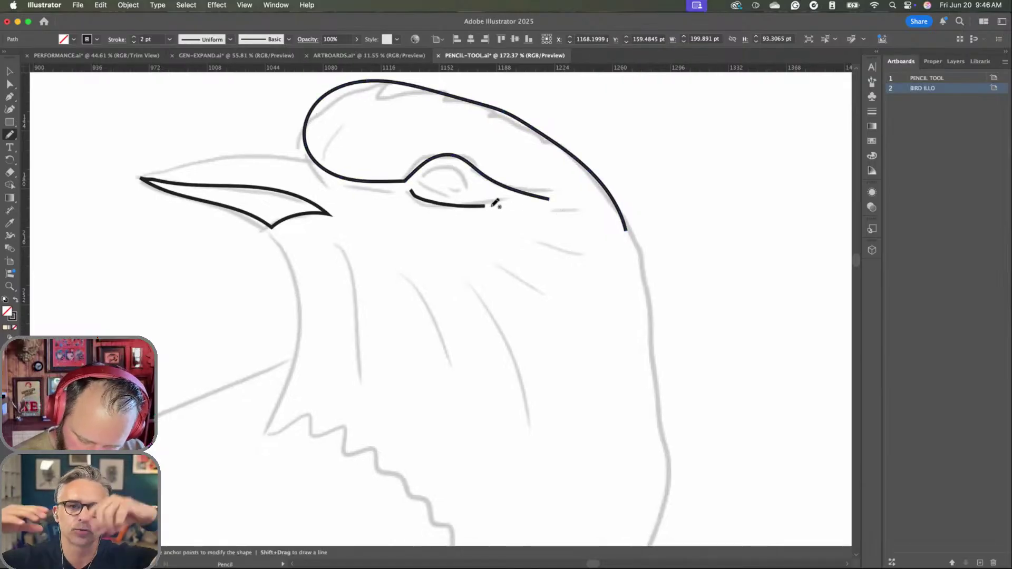
left_click_drag(496, 203, 529, 216)
- Trace the bird's throat from below the beak to the start of the jagged feather edge, about 23 pt wide and 126 pt high
scroll(615, 283, "down", 2)
scroll(583, 282, "down", 2)
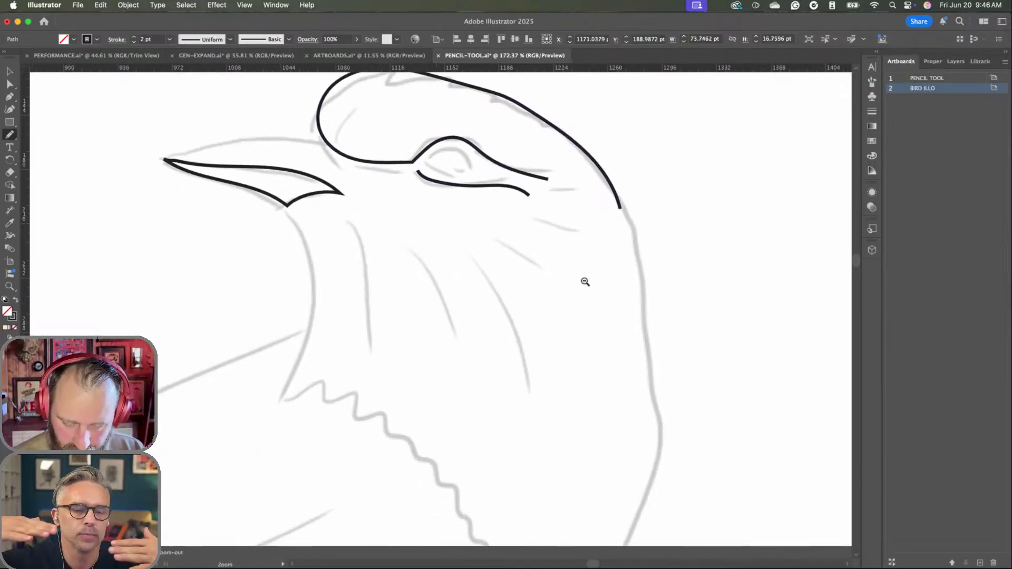
scroll(606, 274, "down", 4)
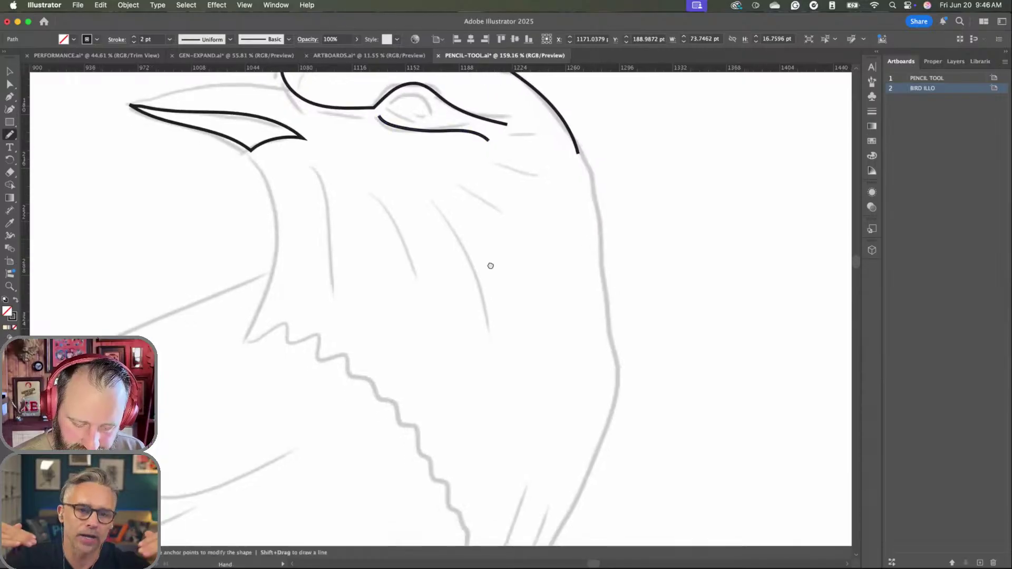
scroll(480, 253, "left", 4)
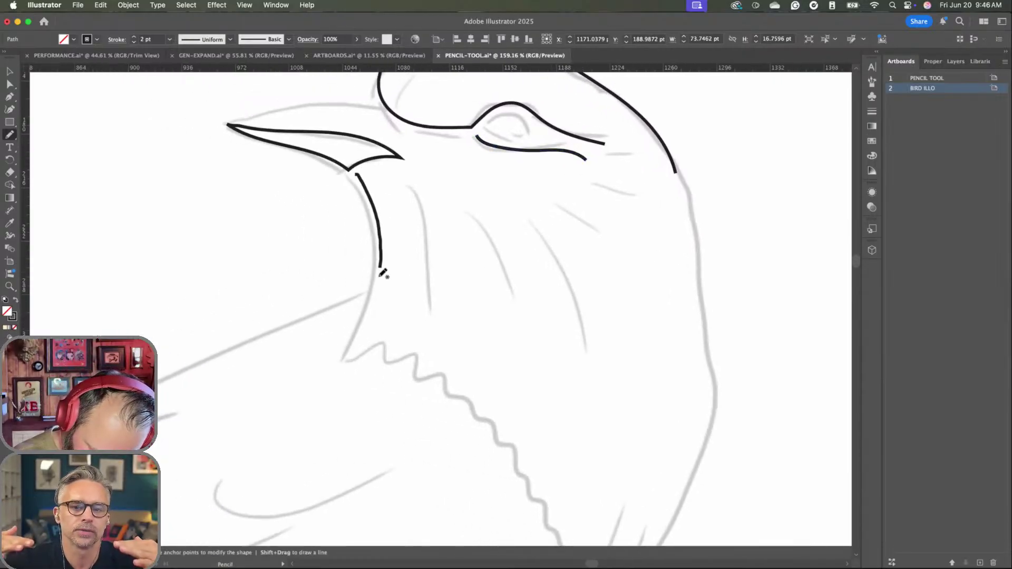
left_click_drag(363, 334, 345, 362)
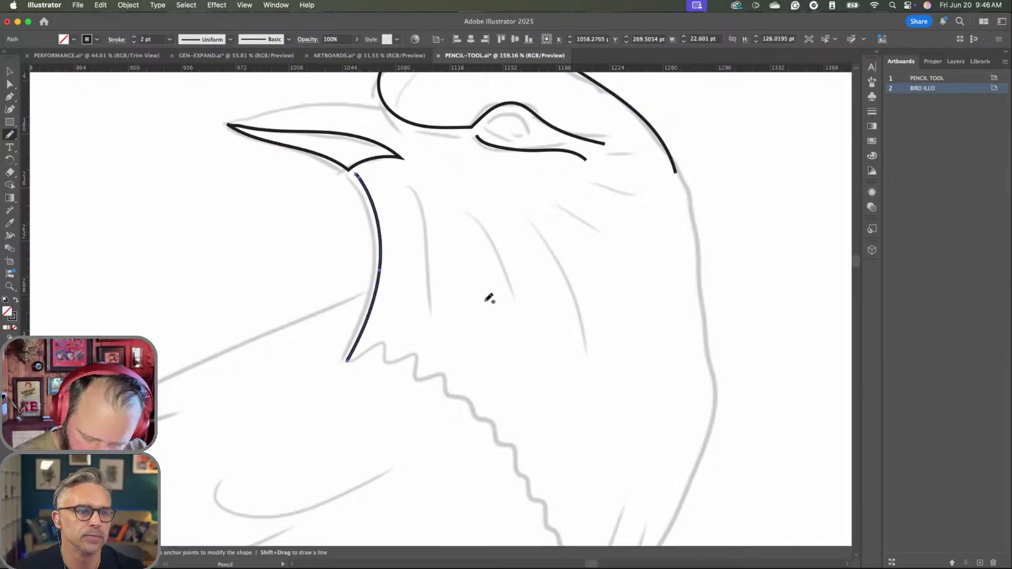
- Trace the top edge of the upper beak from its tip to the forehead, about 111 pt wide and 14 pt high
scroll(490, 299, "right", 4)
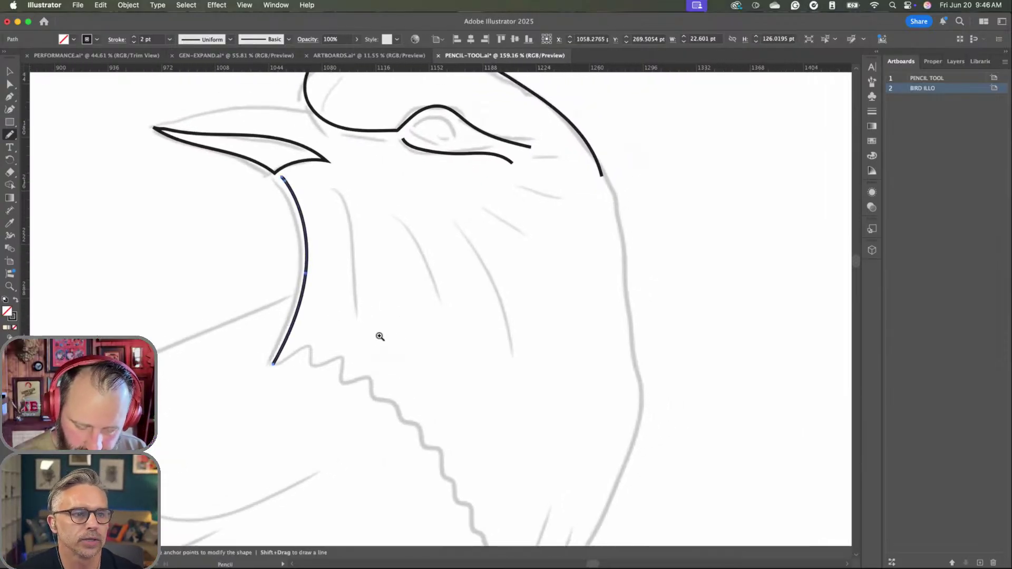
scroll(404, 303, "up", 3)
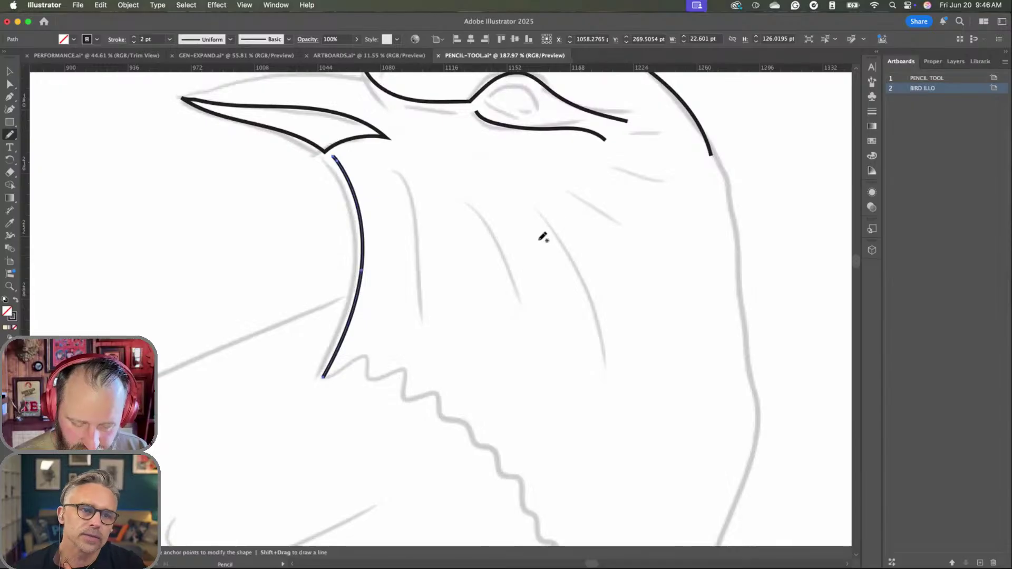
scroll(511, 259, "up", 4)
scroll(383, 148, "up", 1)
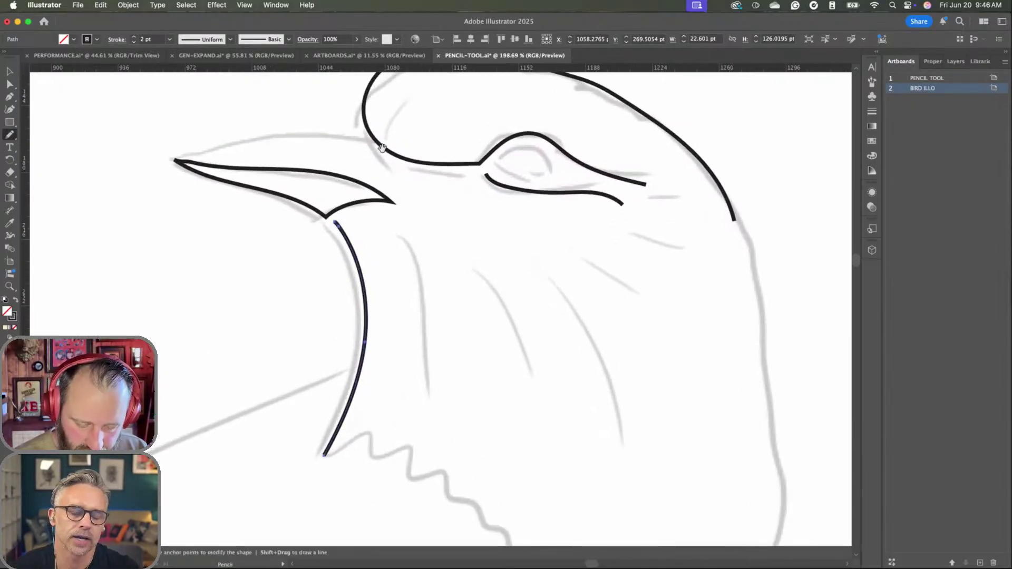
left_click_drag(382, 148, 435, 195)
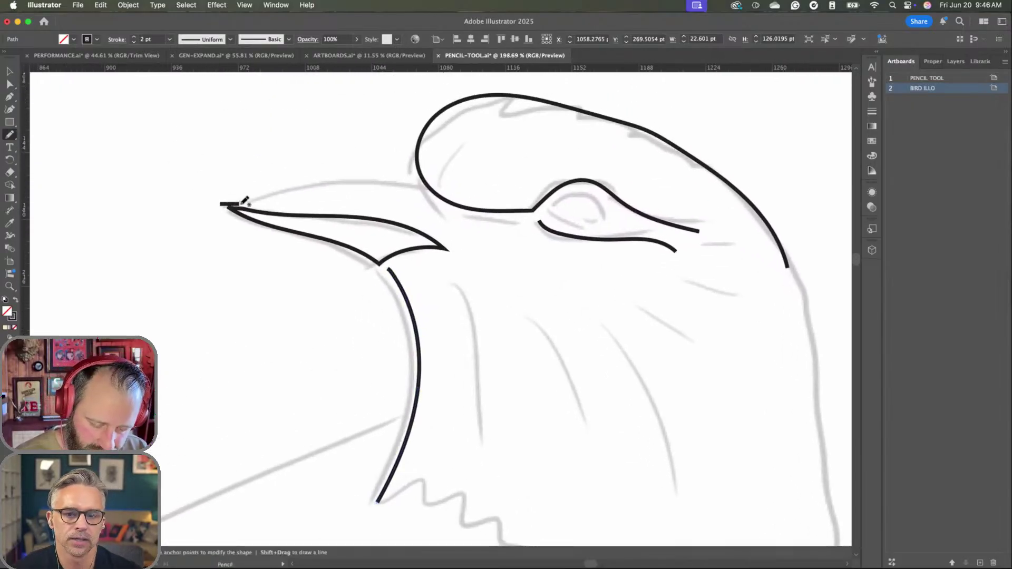
left_click_drag(429, 186, 426, 188)
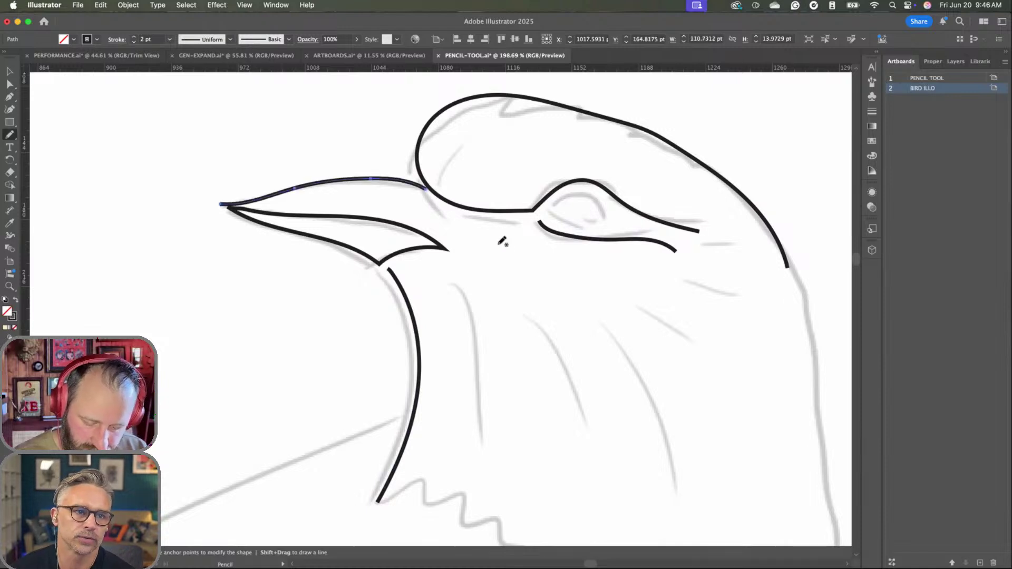
scroll(564, 254, "down", 3)
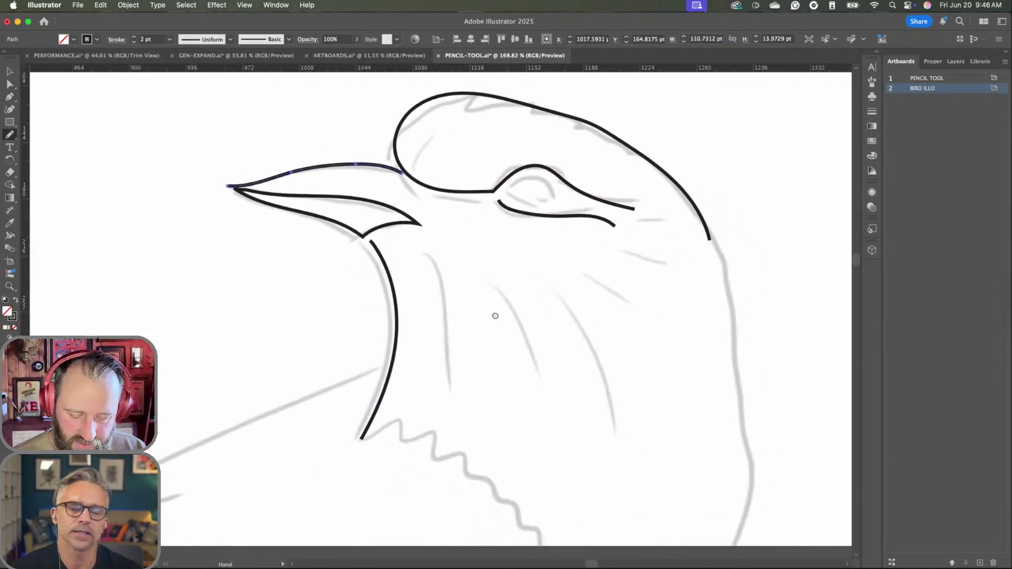
scroll(457, 290, "down", 2)
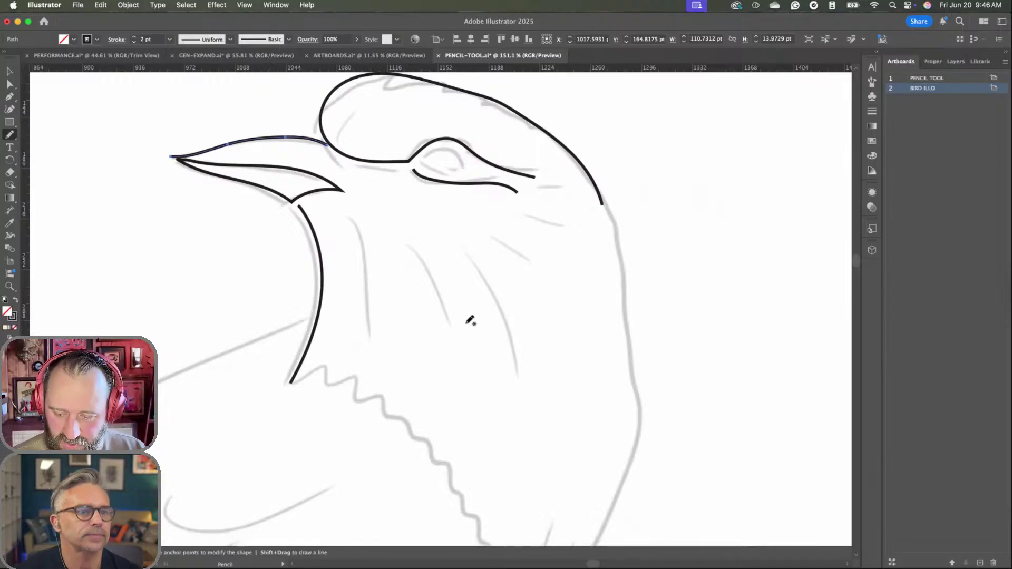
scroll(429, 287, "down", 2)
scroll(428, 288, "right", 1)
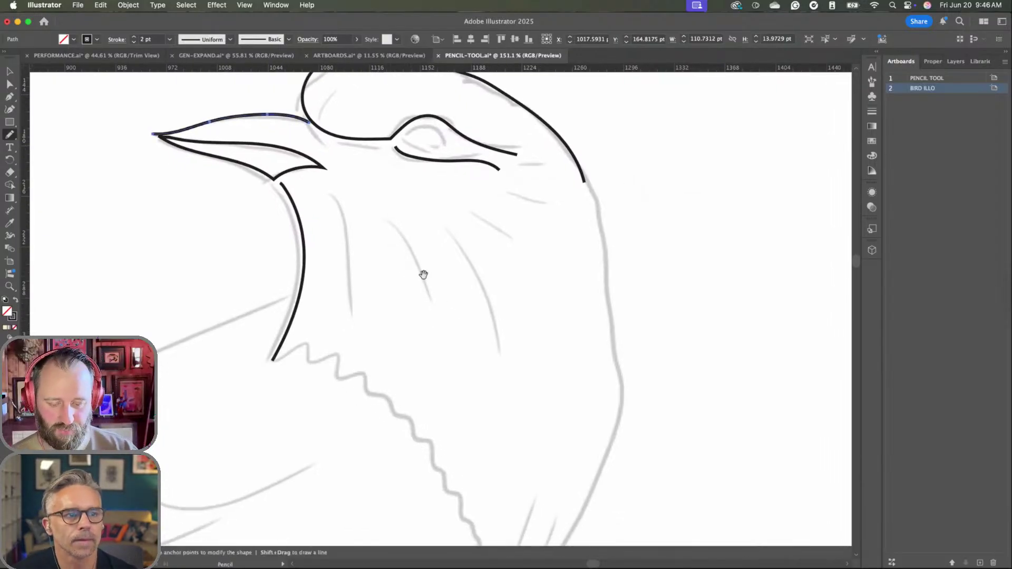
scroll(526, 316, "up", 3)
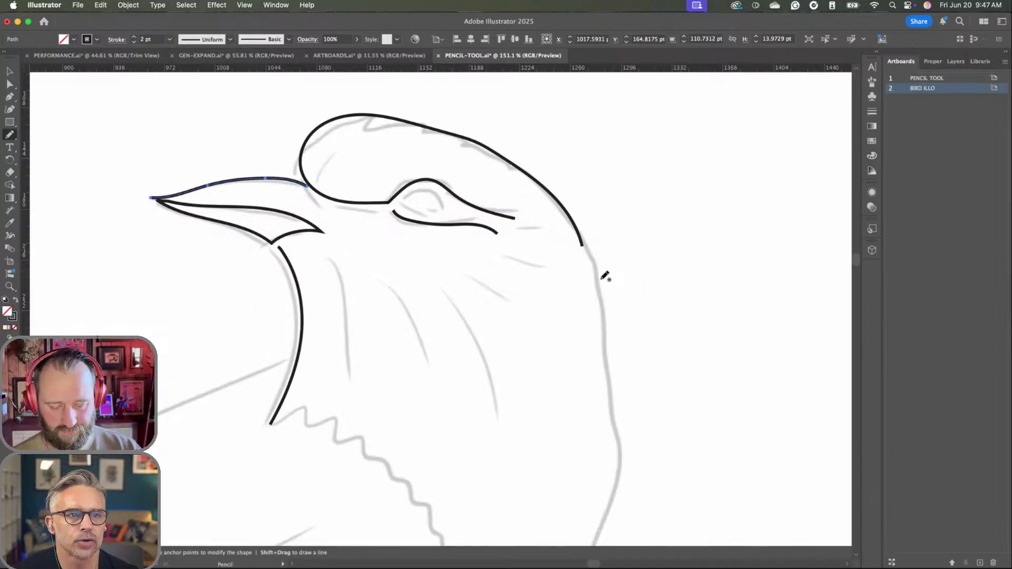
scroll(479, 366, "up", 2)
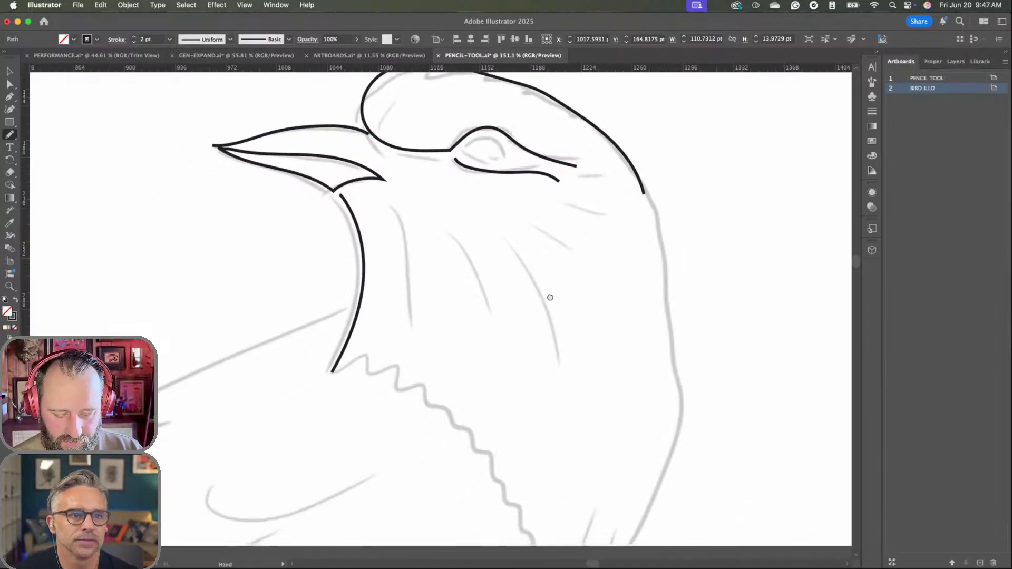
scroll(411, 271, "down", 2)
scroll(501, 244, "down", 1)
- Draw the round eyeball between the eyelids, undo it, and redraw it as a closed Pencil path about 20 pt wide and 19 pt high
scroll(554, 285, "up", 4)
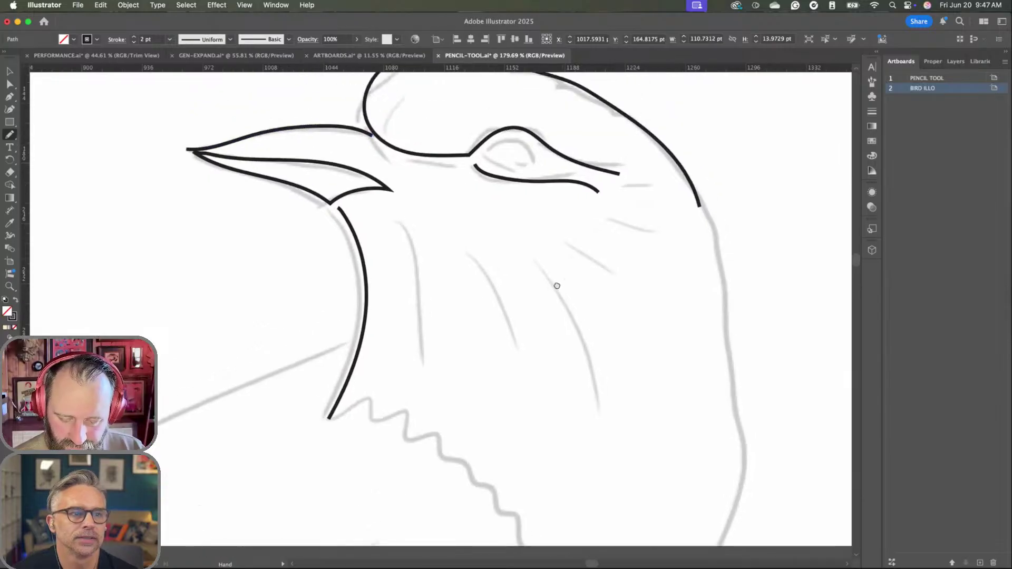
left_click_drag(531, 179, 515, 217)
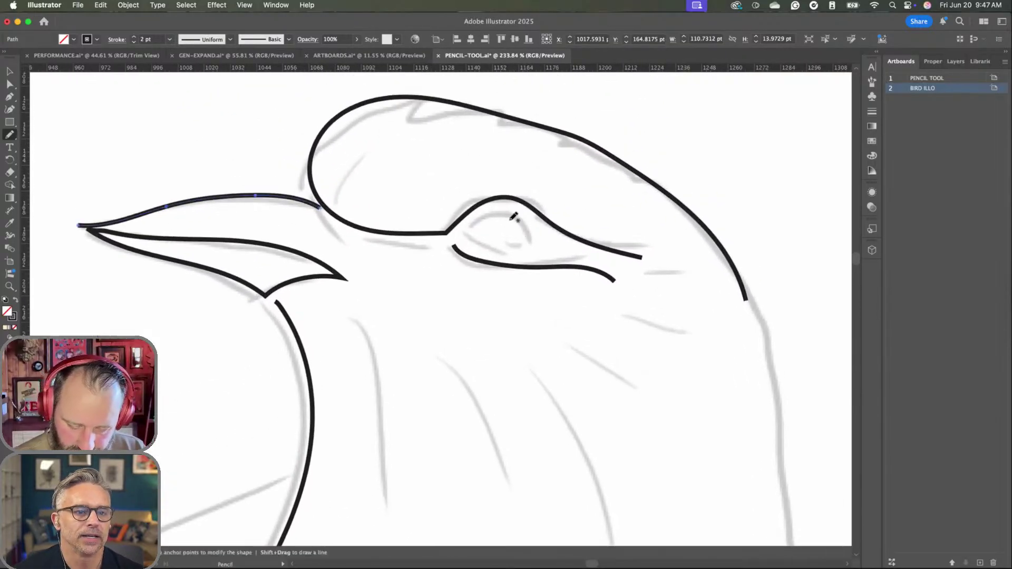
left_click(516, 212, "super")
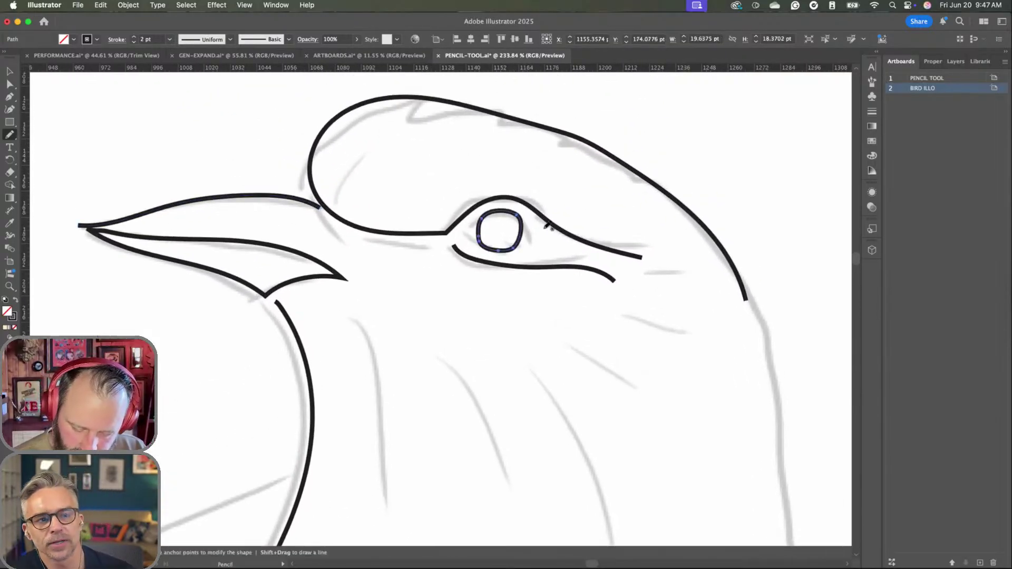
scroll(553, 231, "up", 3)
mouse_move(554, 232)
left_mouse_down()
mouse_move(462, 225)
mouse_move(443, 257)
mouse_move(463, 284)
mouse_move(501, 275)
mouse_move(511, 236)
left_mouse_up()
key("super+z")
- Trace the beak's back edge from the forehead to the mouth corner, about 11 pt wide and 33 pt high, then undo it
scroll(537, 325, "down", 5)
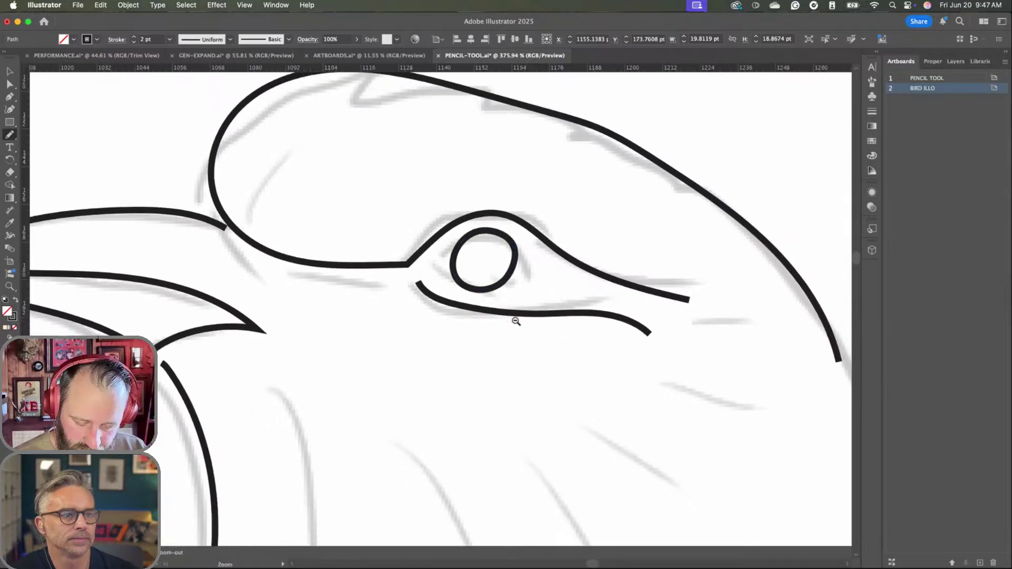
scroll(389, 292, "down", 2)
scroll(389, 293, "left", 3)
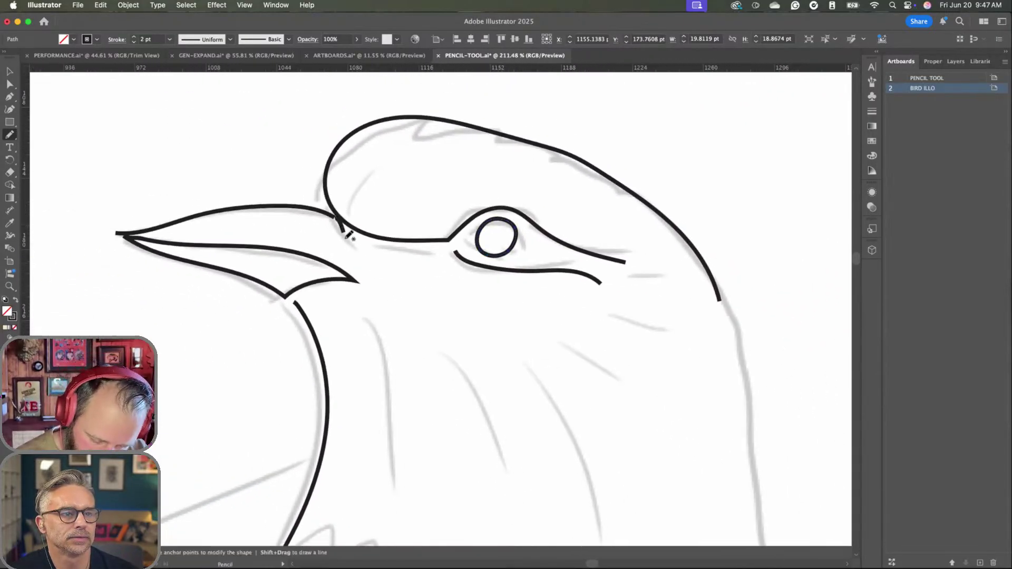
scroll(363, 242, "up", 2)
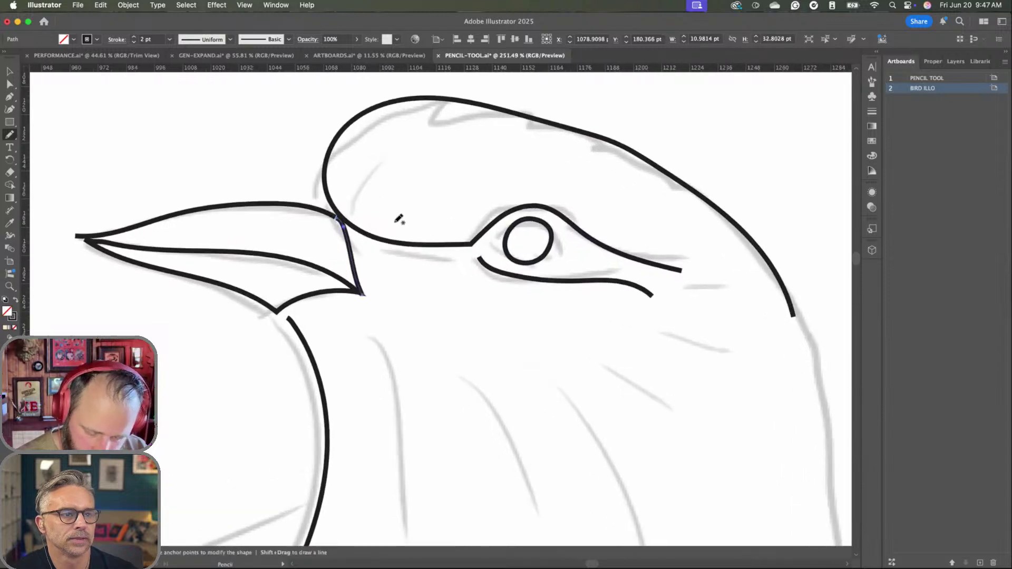
key("super+z")
- Select the upper beak path and review the Pencil tool options without changing them
left_click(323, 212)
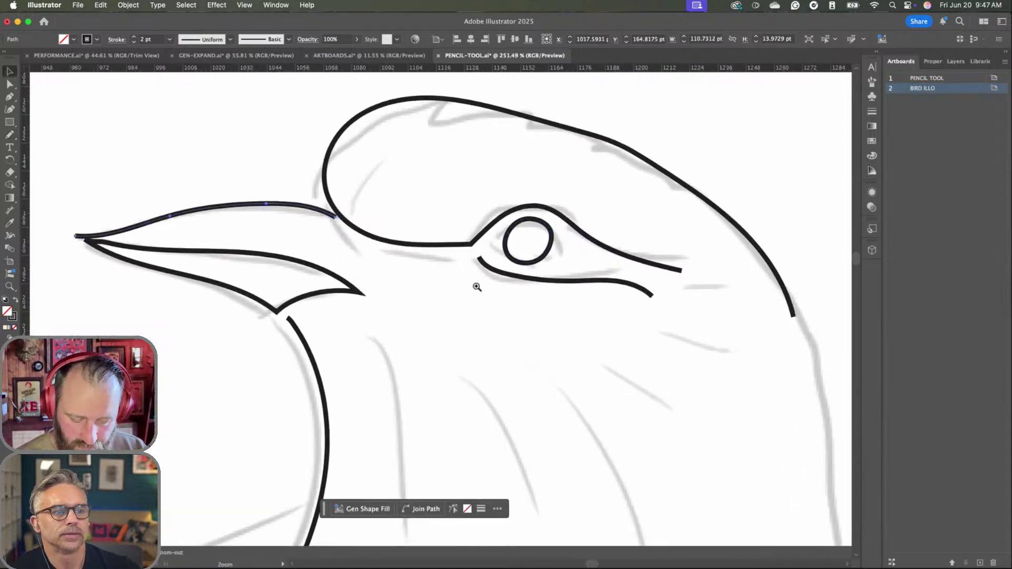
scroll(474, 284, "down", 5)
scroll(490, 423, "down", 3)
scroll(536, 330, "up", 1)
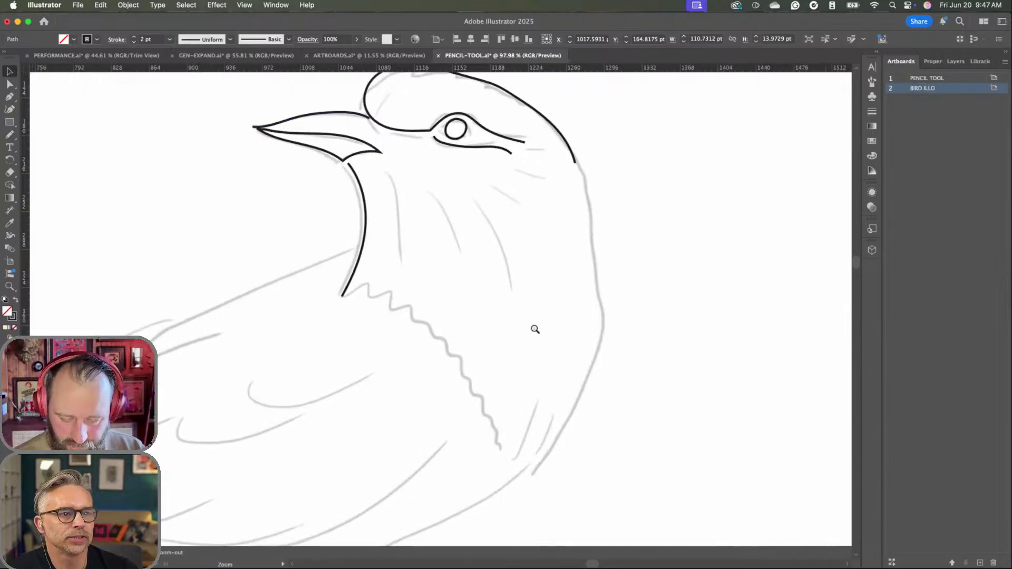
scroll(413, 296, "up", 1)
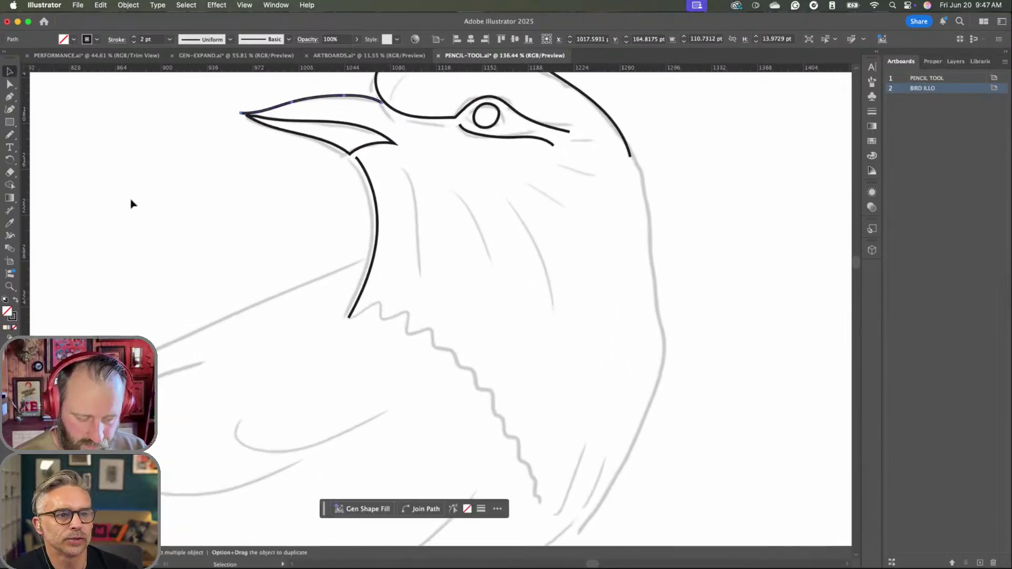
double_click(9, 134)
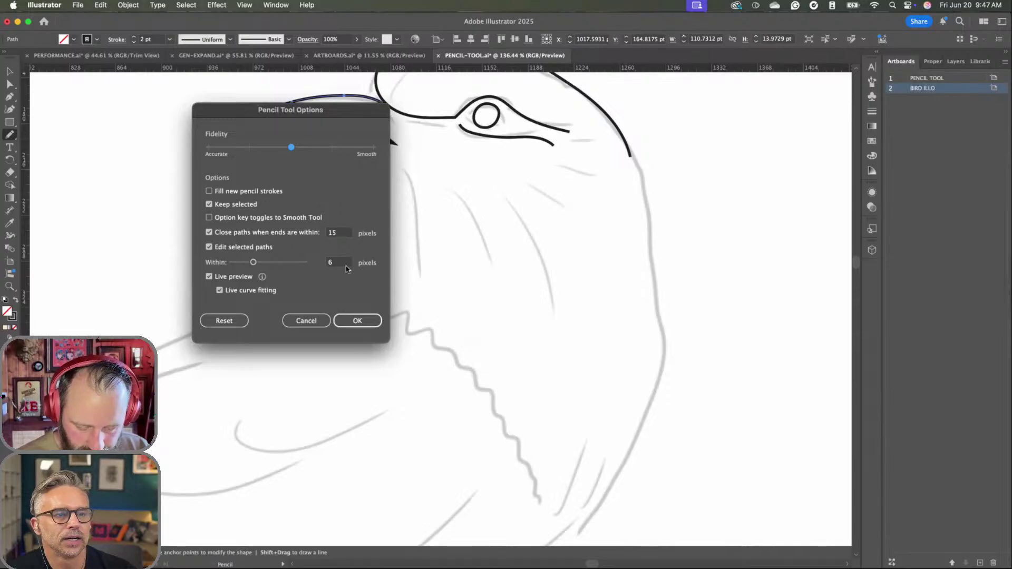
left_click(327, 321)
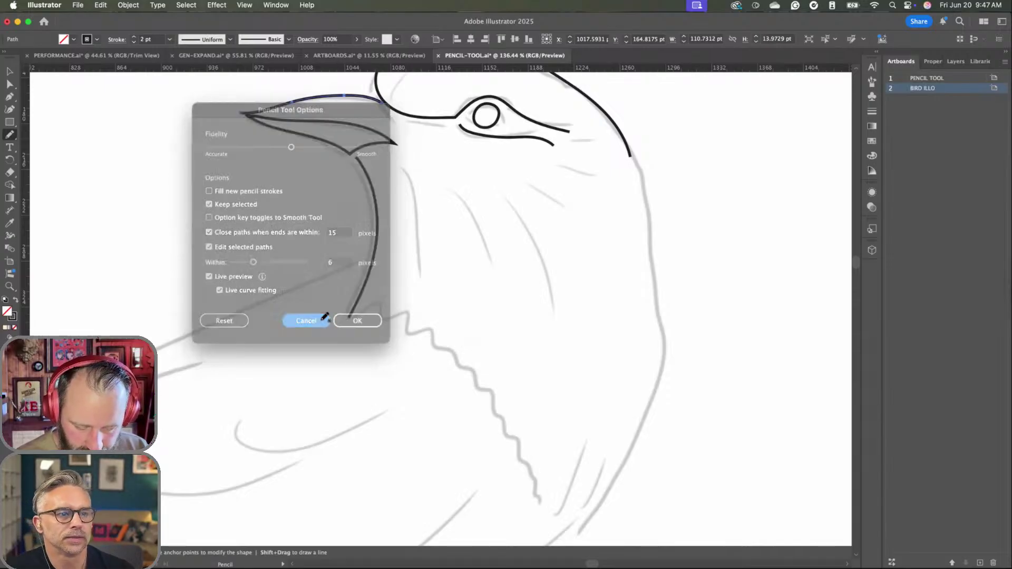
- Trace the jagged collar and the back of the neck as one path about 236 pt wide and 302 pt high, then undo it
scroll(460, 284, "up", 3)
scroll(460, 285, "right", 1)
key("super+shift+a")
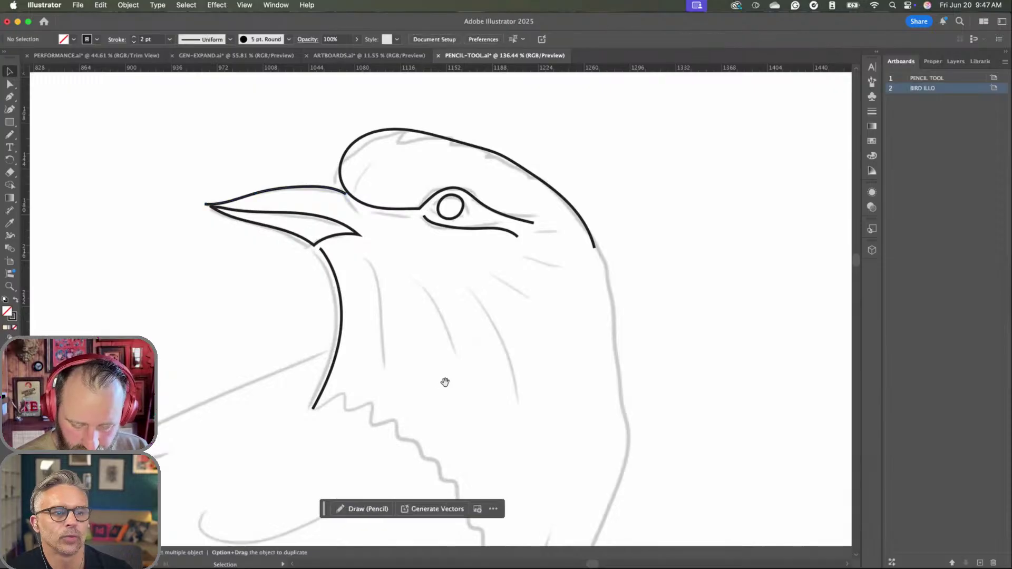
scroll(450, 296, "down", 3)
key("v")
left_click(15, 139)
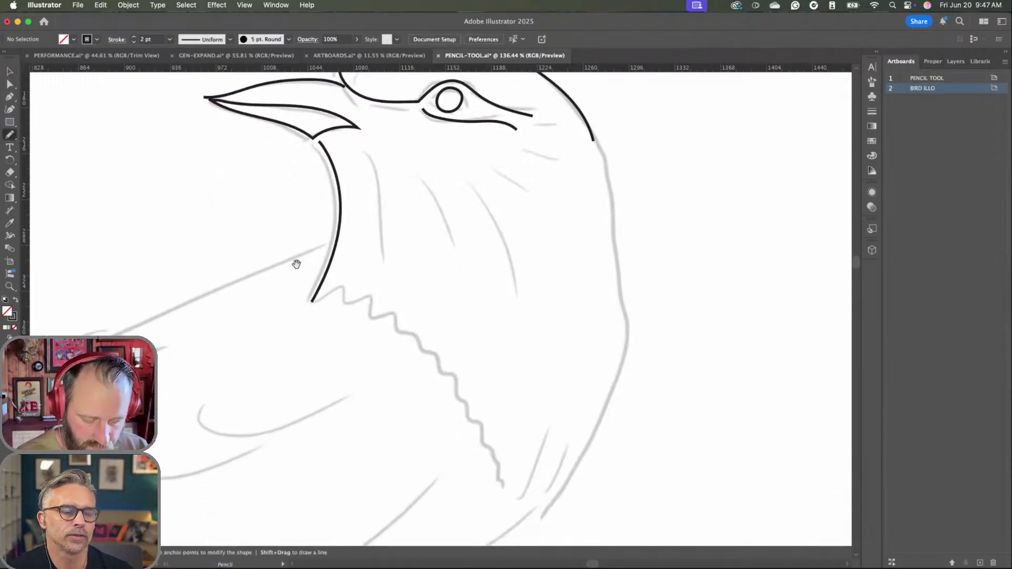
scroll(463, 294, "down", 2)
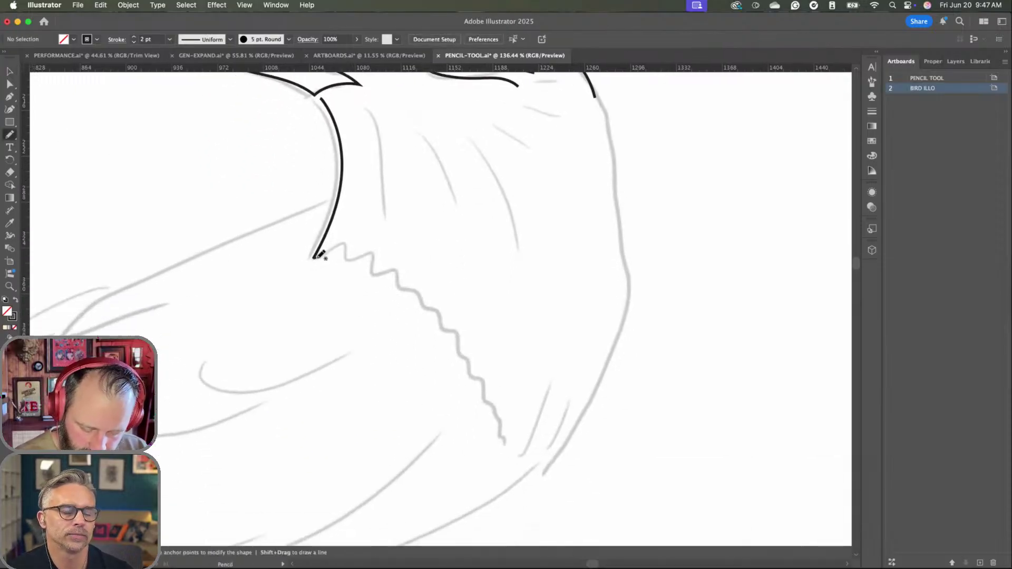
left_click_drag(479, 339, 540, 423)
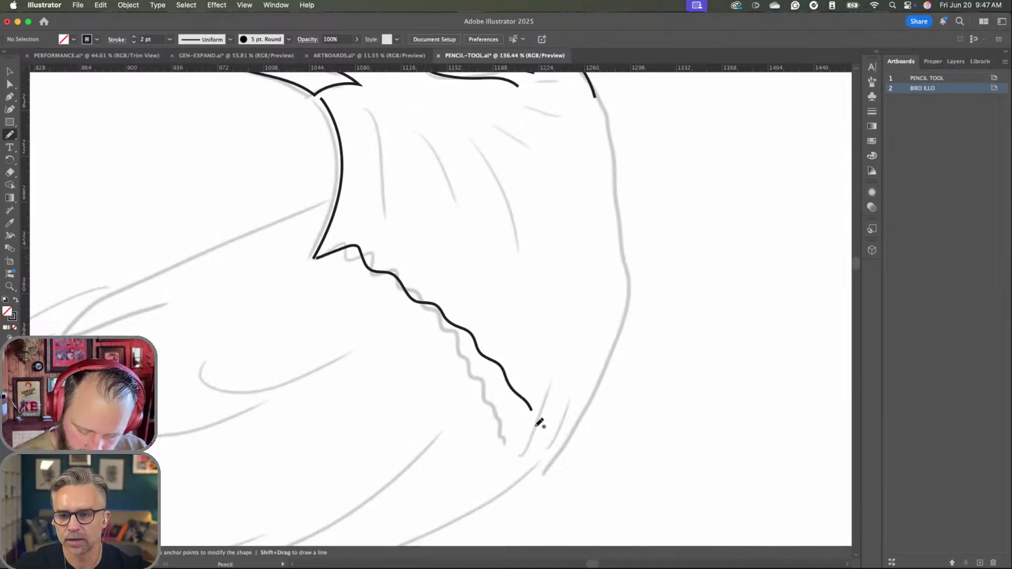
mouse_move(599, 365)
left_mouse_down()
mouse_move(616, 274)
mouse_move(597, 94)
left_mouse_up()
scroll(600, 161, "down", 3)
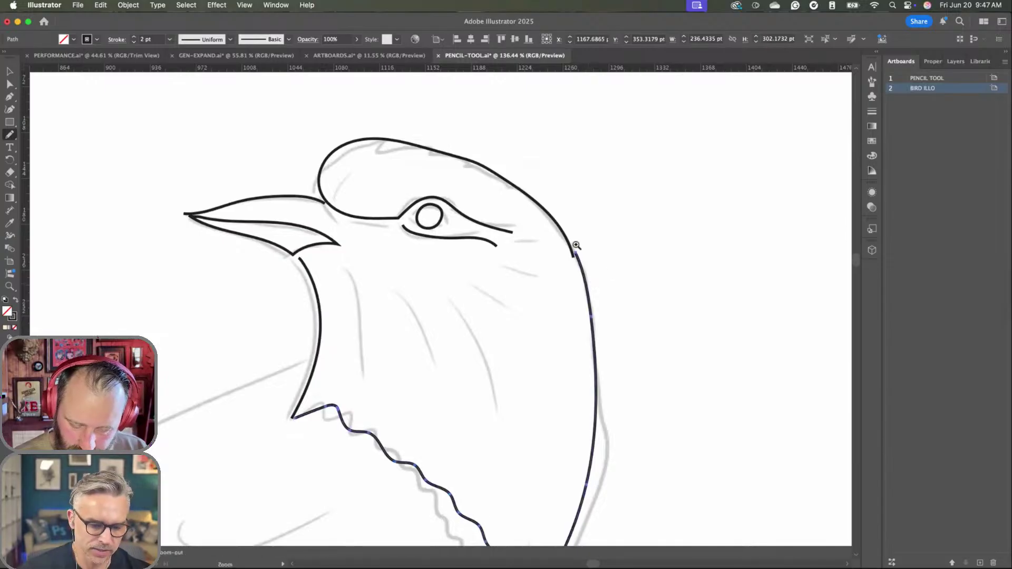
scroll(574, 244, "up", 8)
scroll(613, 297, "down", 3)
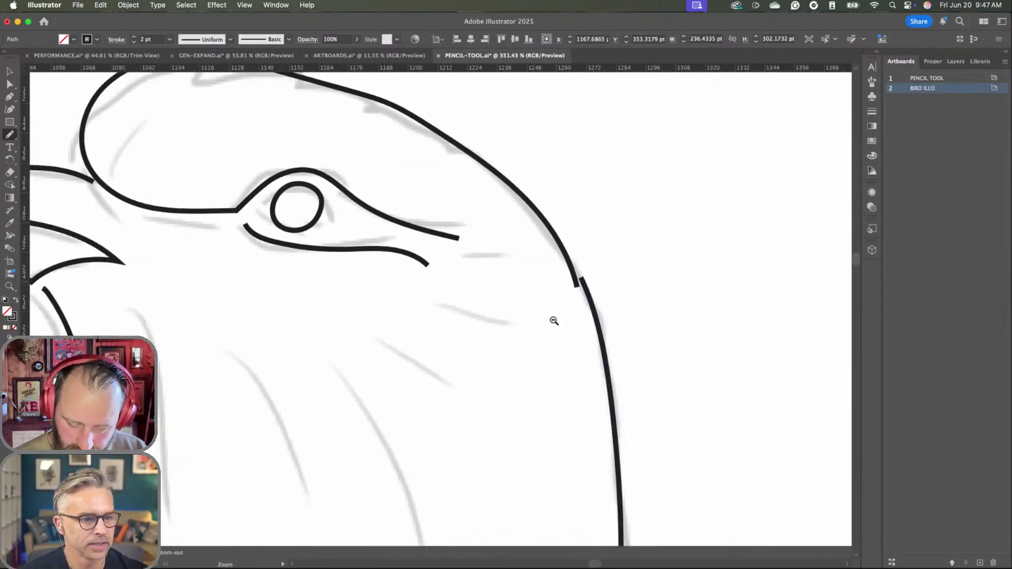
key("super+z")
- Select the head outline, extend it down the back of the neck, undo, and redraw the extension so the path is about 217 pt wide and 371 pt high
scroll(574, 320, "down", 3)
scroll(544, 319, "up", 2)
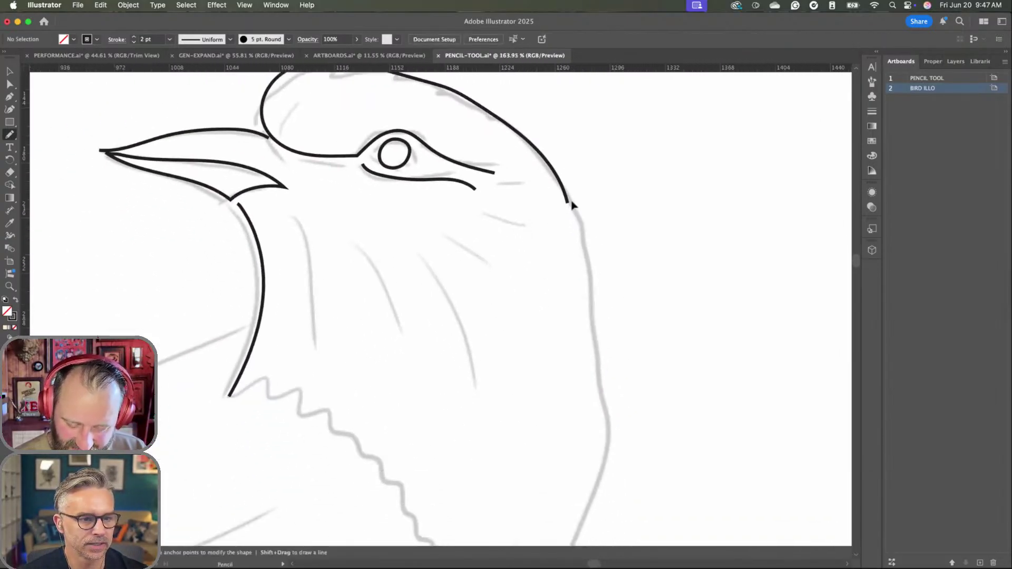
key("v")
left_click(572, 206)
key("n")
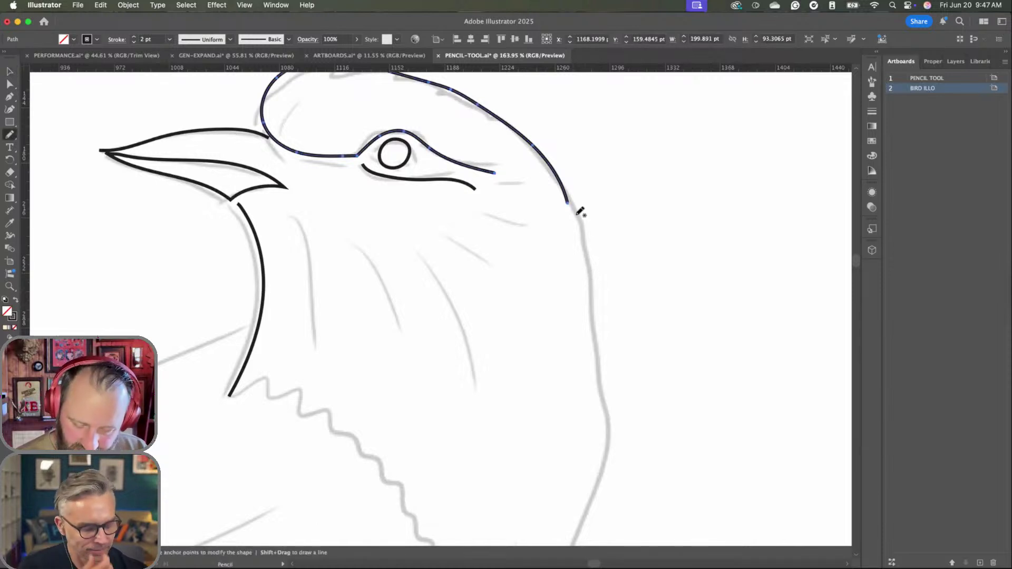
left_click_drag(579, 211, 566, 131)
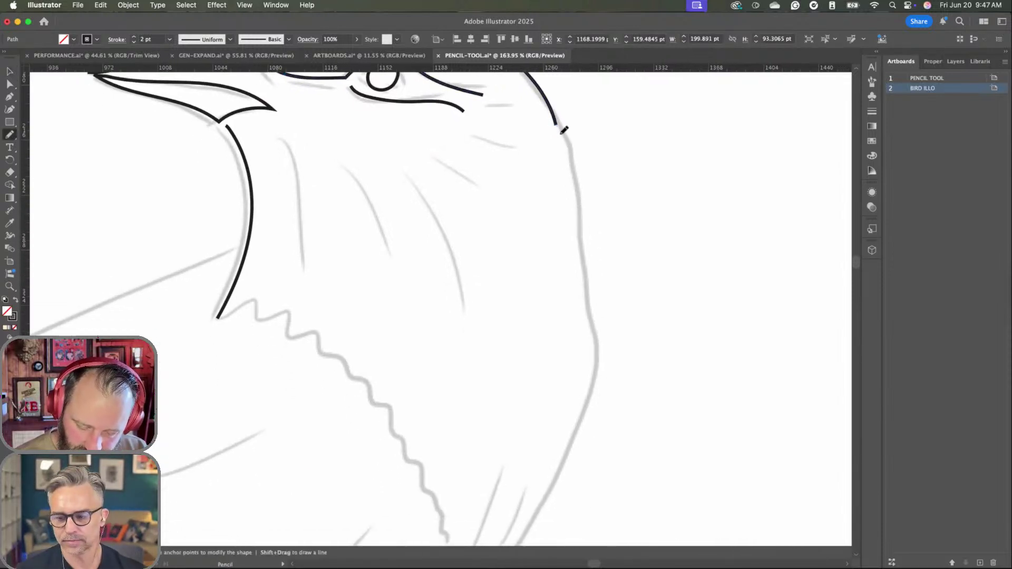
left_click_drag(581, 407, 531, 529)
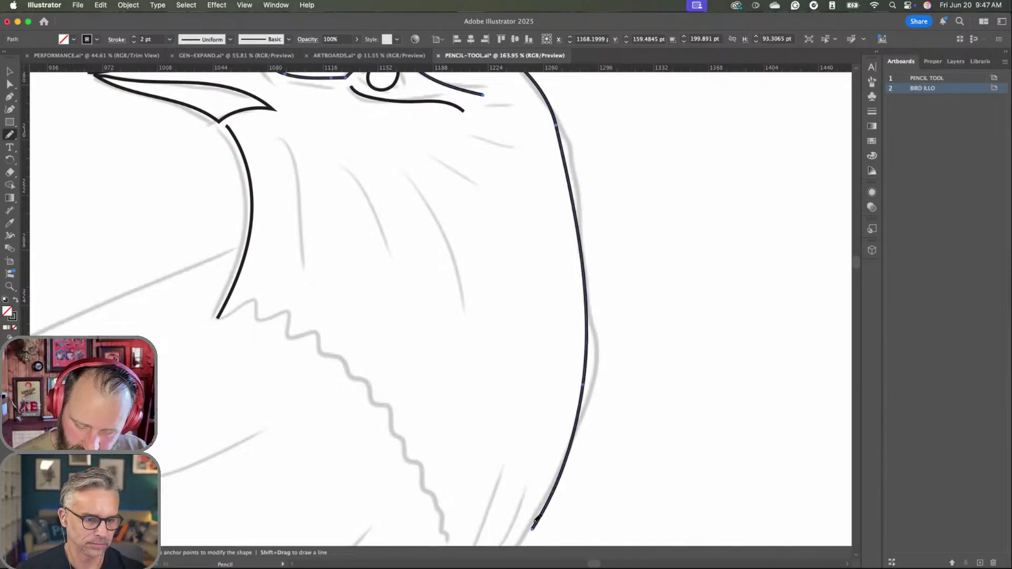
mouse_move(553, 436)
left_mouse_down()
mouse_move(560, 328)
mouse_move(541, 399)
left_mouse_up()
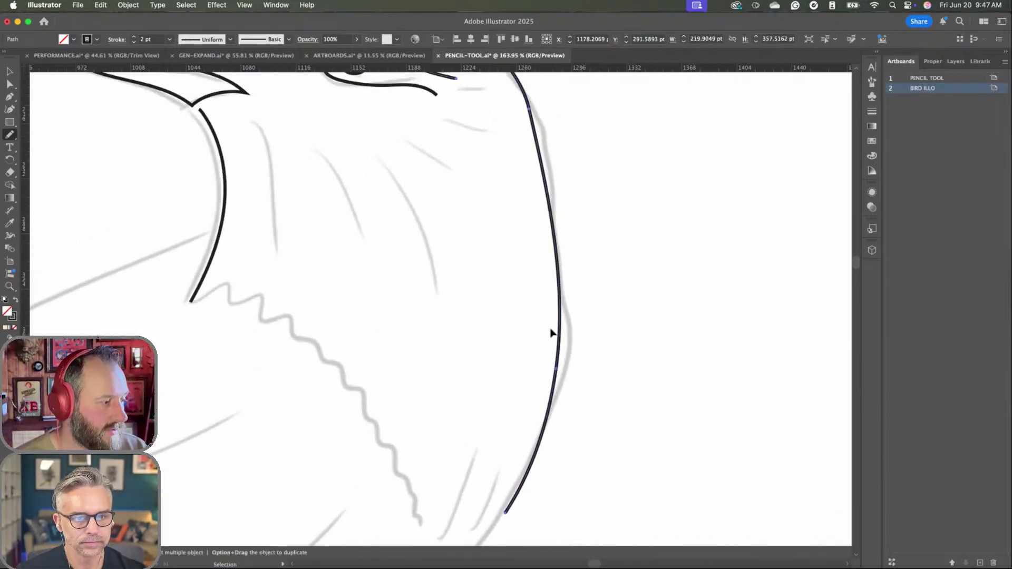
key("super+z")
scroll(564, 301, "up", 5)
scroll(560, 301, "down", 3)
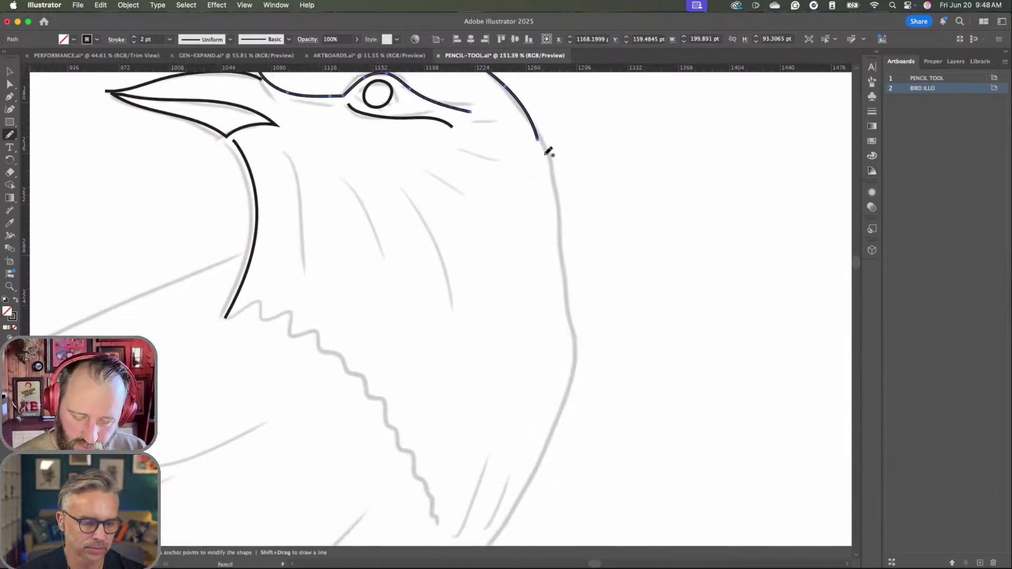
left_click_drag(541, 141, 555, 191)
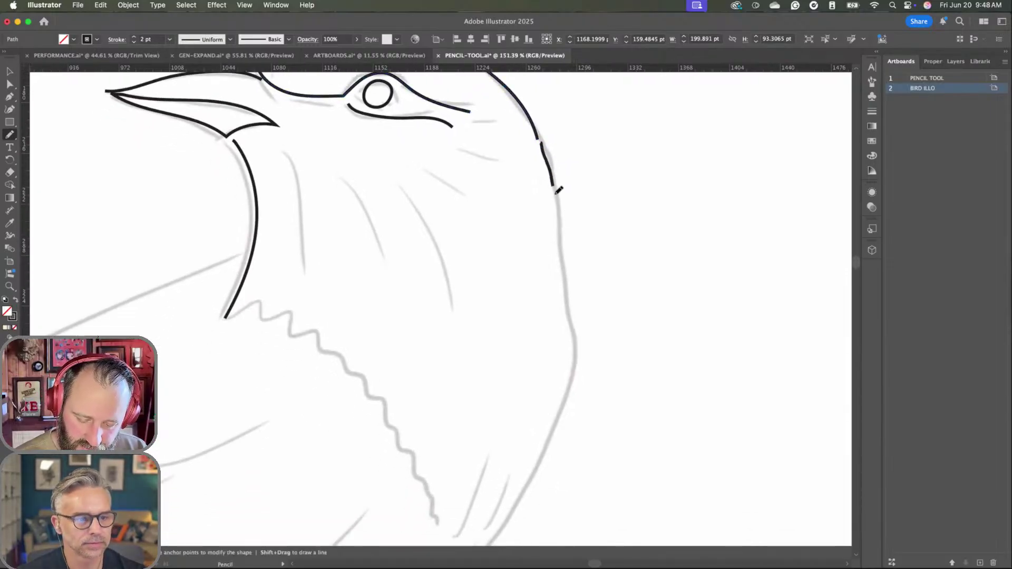
mouse_move(565, 289)
left_mouse_down()
mouse_move(547, 437)
mouse_move(501, 534)
left_mouse_up()
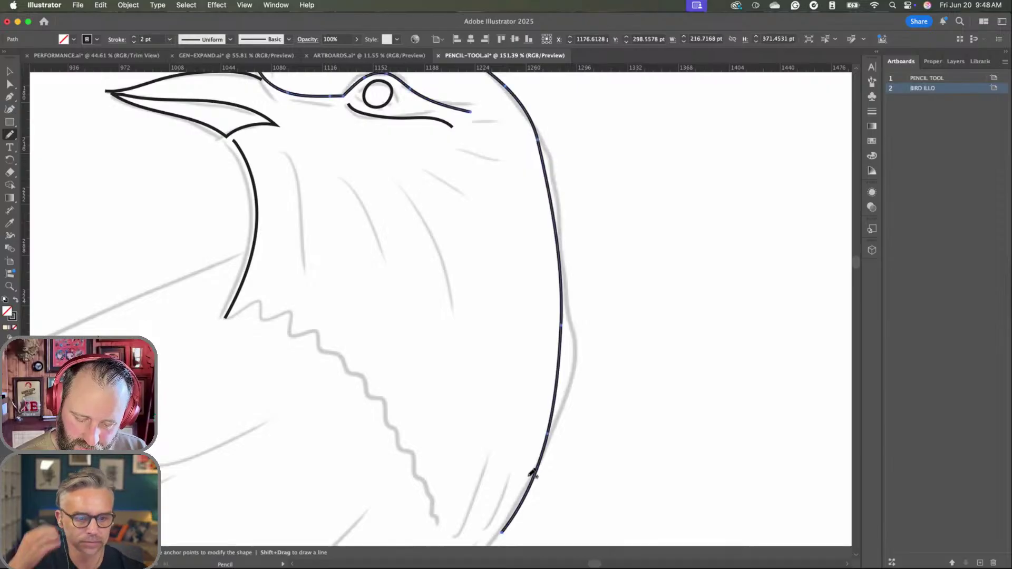
- Continue the head outline from the neck's lower end along the jagged collar to the throat, making the path about 238 pt wide and 400 pt high
left_click_drag(531, 404, 544, 250)
scroll(539, 355, "up", 3)
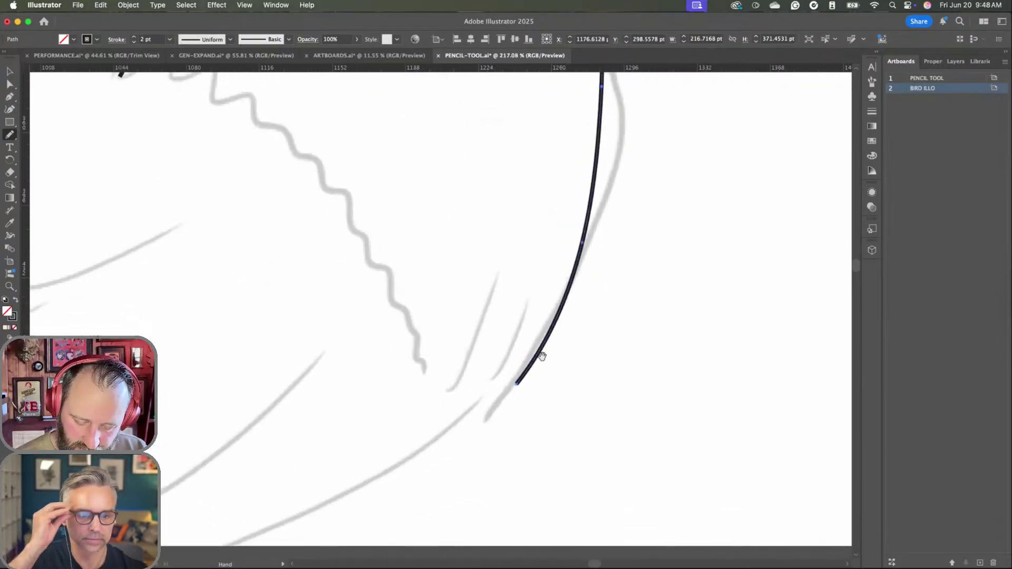
left_click_drag(568, 341, 533, 391)
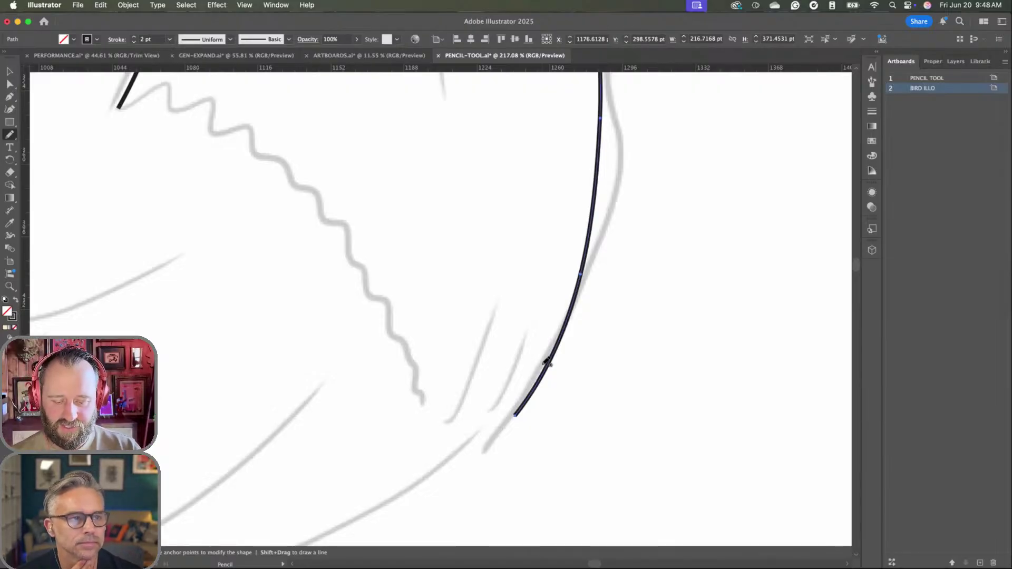
left_click_drag(562, 375, 572, 398)
left_click(556, 389, "alt+super")
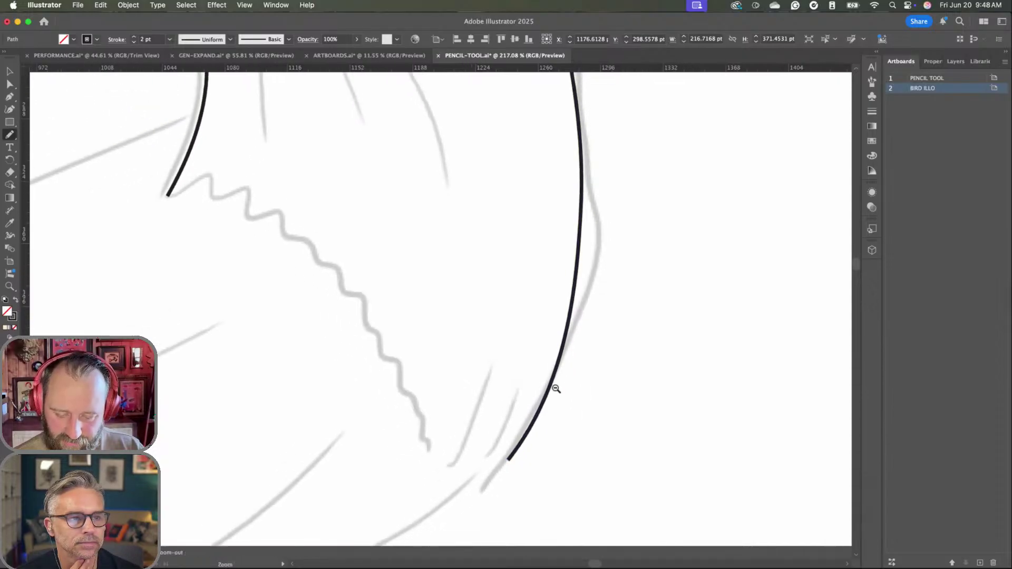
scroll(556, 389, "down", 5)
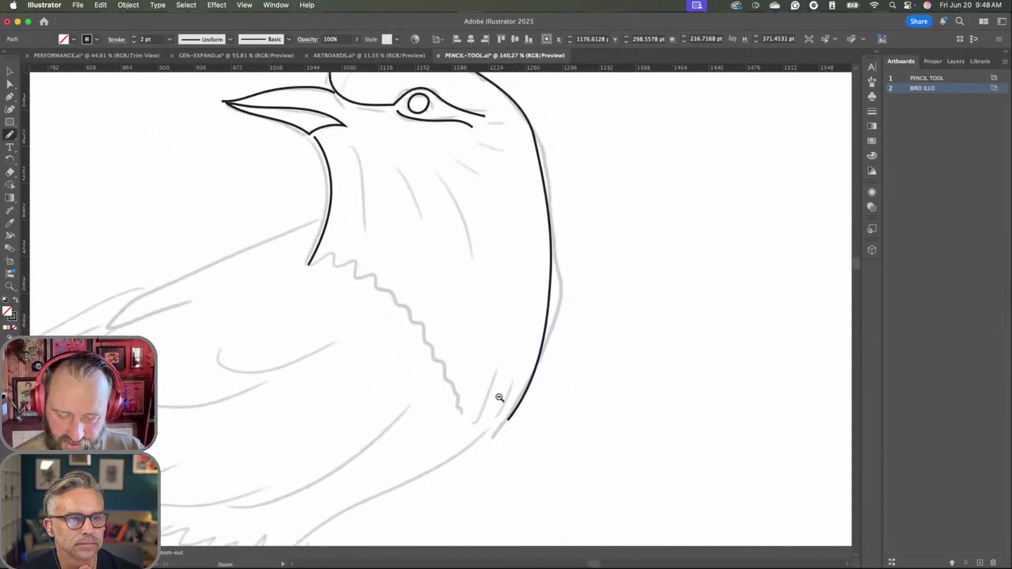
scroll(499, 397, "down", 2)
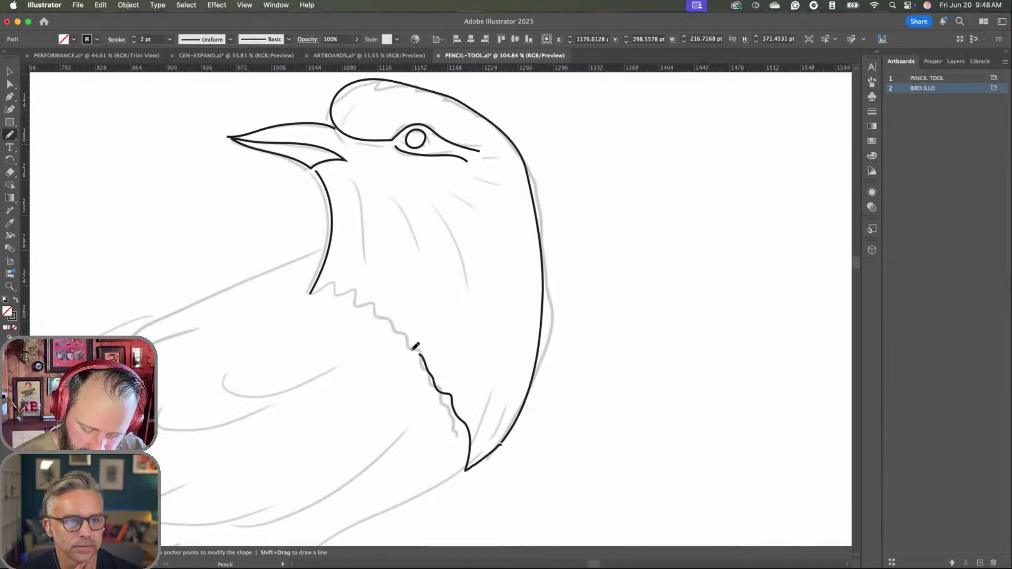
mouse_move(412, 349)
left_mouse_down()
mouse_move(388, 312)
mouse_move(317, 278)
left_mouse_up()
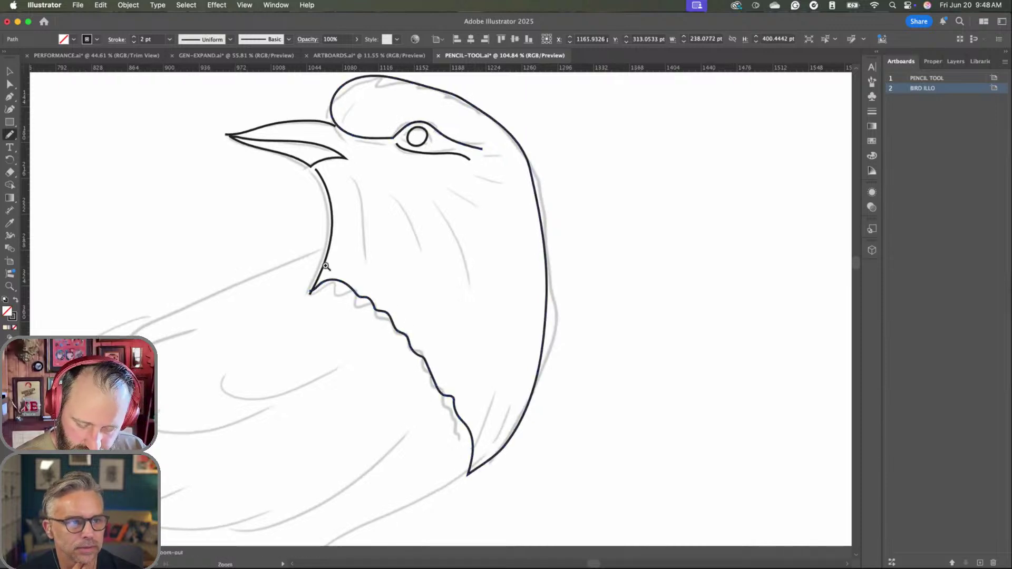
- Draw a closed outline around the main wing about 538 pt wide and 304 pt high, then undo it
scroll(316, 275, "up", 3)
scroll(402, 288, "down", 5)
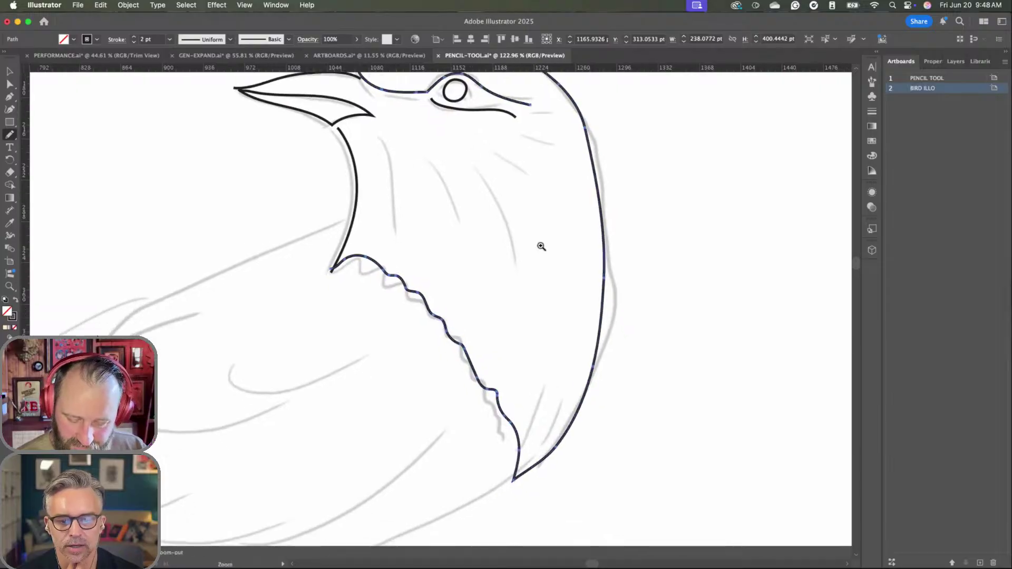
scroll(632, 298, "down", 3)
scroll(592, 332, "down", 2)
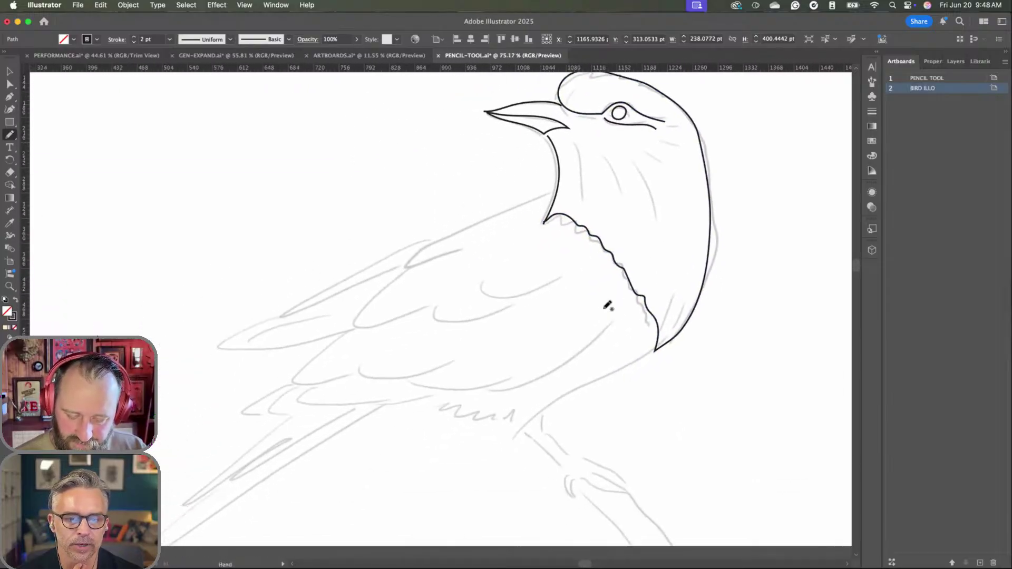
scroll(522, 284, "down", 2)
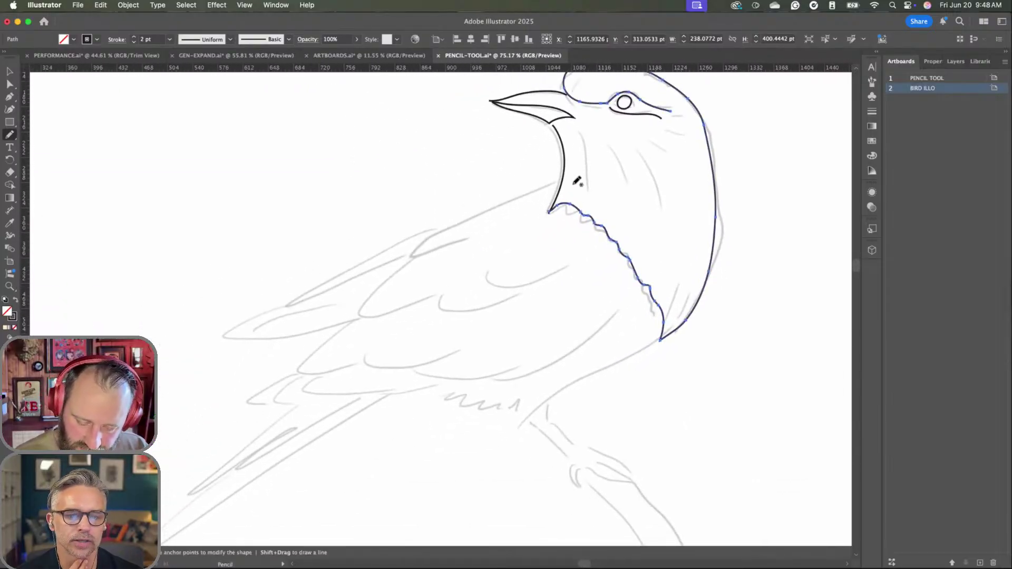
left_click_drag(585, 175, 502, 207)
mouse_move(372, 297)
left_mouse_down()
mouse_move(275, 383)
mouse_move(498, 363)
mouse_move(604, 310)
mouse_move(649, 221)
mouse_move(609, 175)
left_mouse_up()
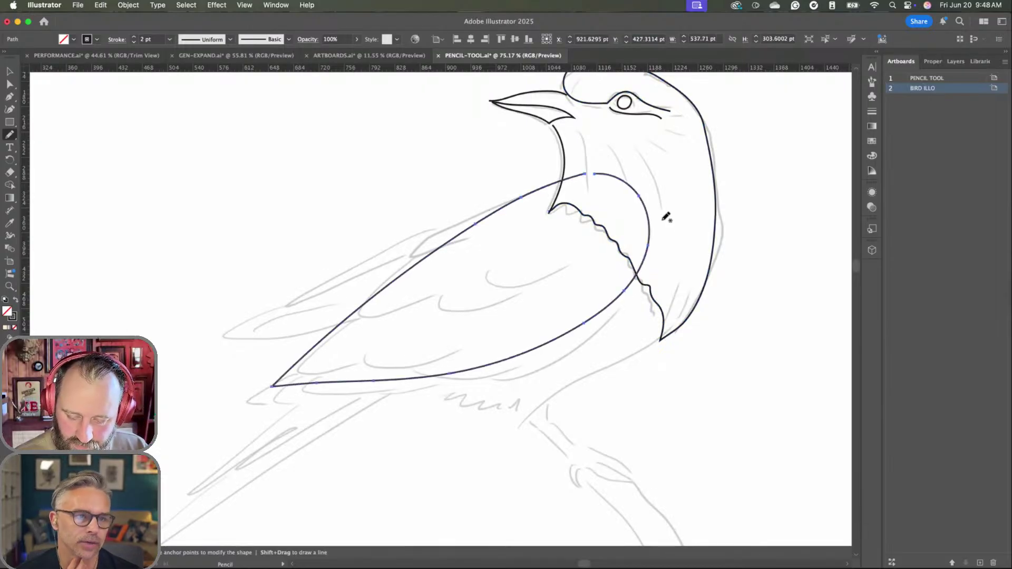
key("super+z")
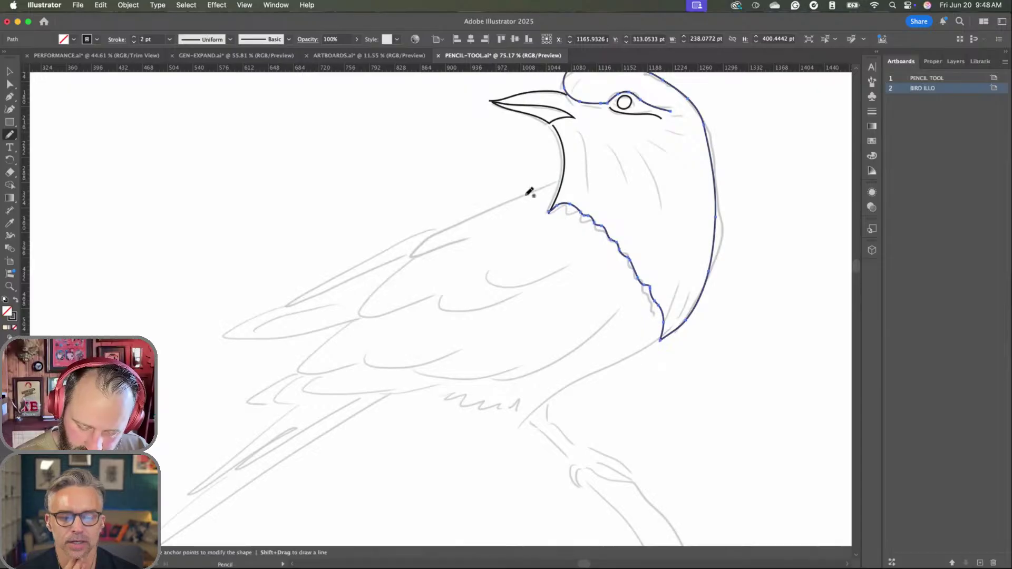
- Redraw the main wing as a closed Pencil path about 540 pt wide and 316 pt high, overlapping the collar
left_click_drag(540, 188, 435, 240)
mouse_move(319, 345)
left_mouse_down()
mouse_move(267, 397)
mouse_move(364, 396)
left_mouse_up()
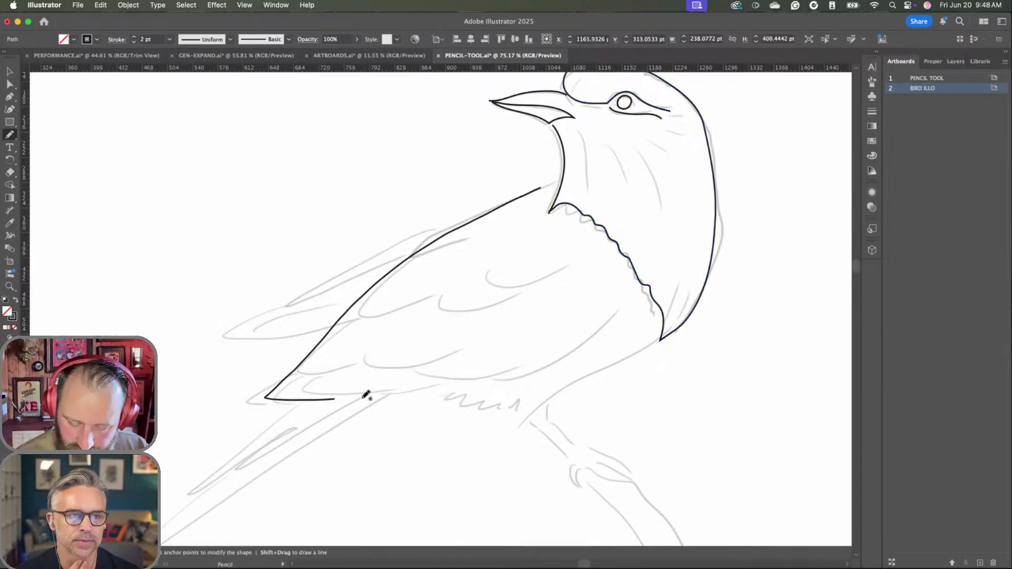
mouse_move(632, 286)
left_mouse_down()
mouse_move(642, 231)
mouse_move(619, 193)
mouse_move(543, 186)
left_mouse_up()
key("super+shift+a")
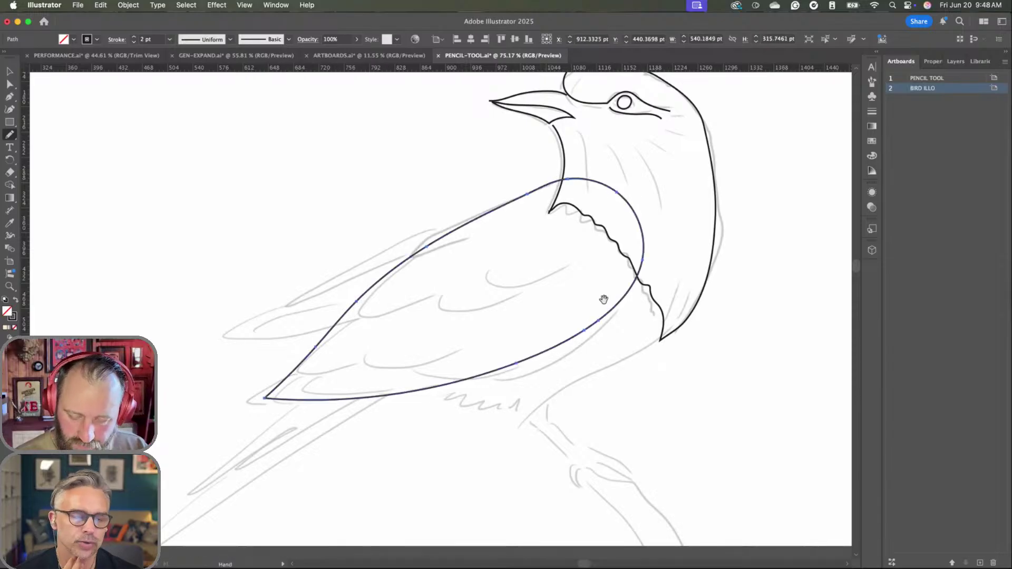
- Draw the far wing behind the bird's back as a closed Pencil path about 434 pt wide and 202 pt high
scroll(606, 313, "up", 4)
scroll(616, 296, "left", 5)
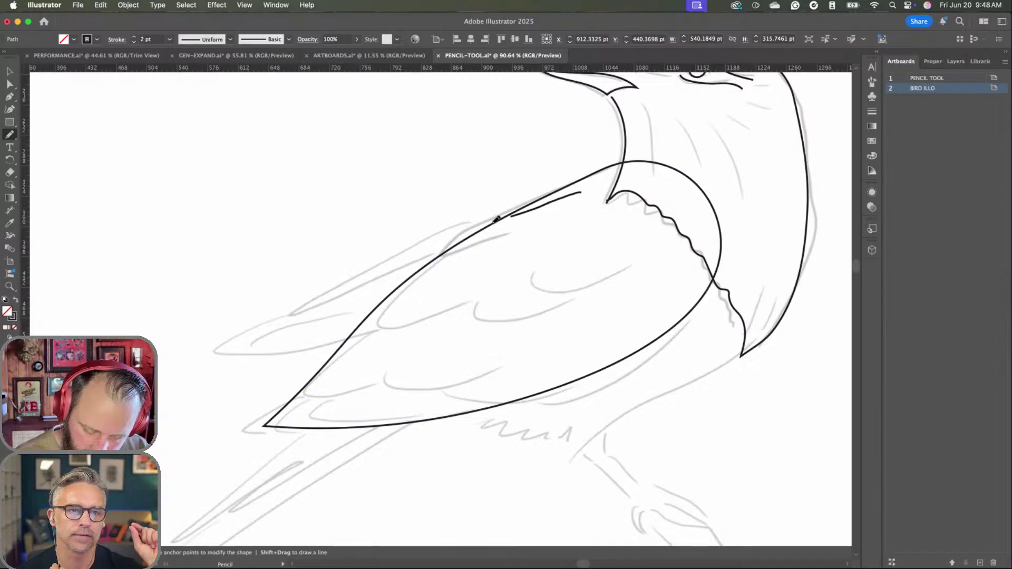
mouse_move(496, 221)
left_mouse_down()
mouse_move(221, 341)
mouse_move(222, 359)
mouse_move(264, 363)
mouse_move(428, 310)
mouse_move(496, 280)
mouse_move(580, 194)
left_mouse_up()
- Trace the short tail feather below the wing tip as a closed Pencil path about 230 pt wide and 160 pt high
scroll(648, 282, "right", 5)
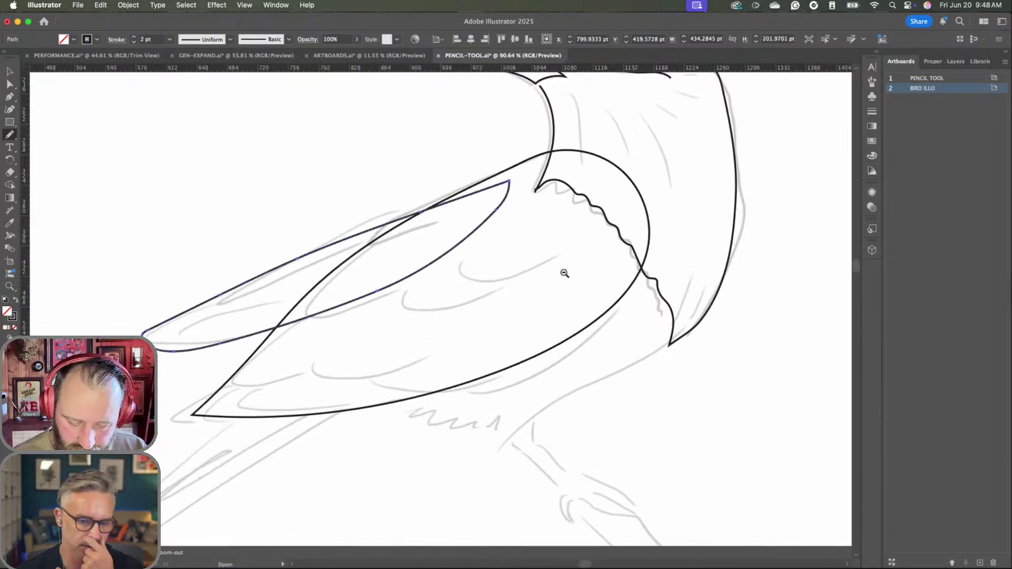
scroll(564, 273, "down", 5)
scroll(493, 339, "up", 5)
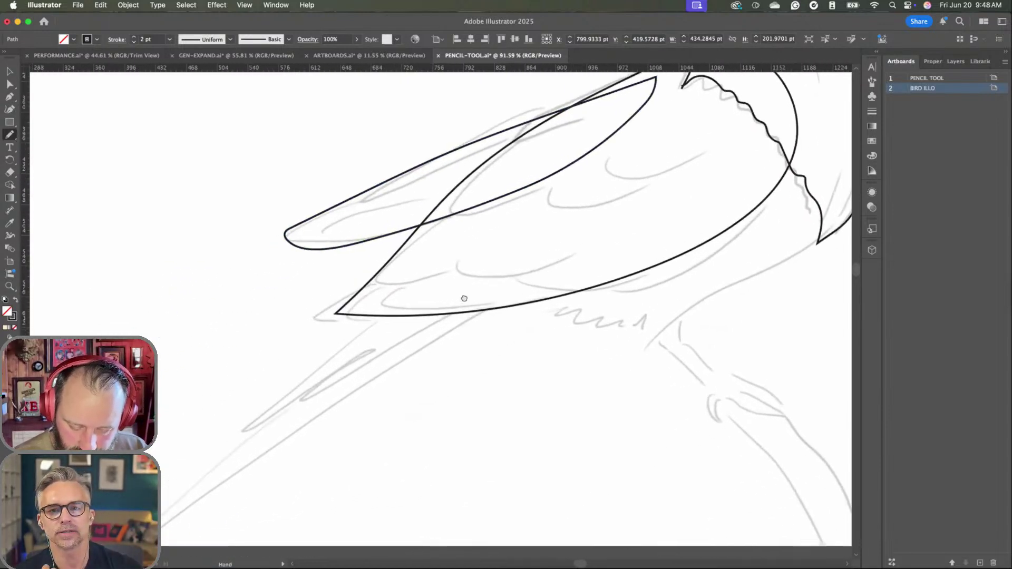
scroll(464, 298, "up", 5)
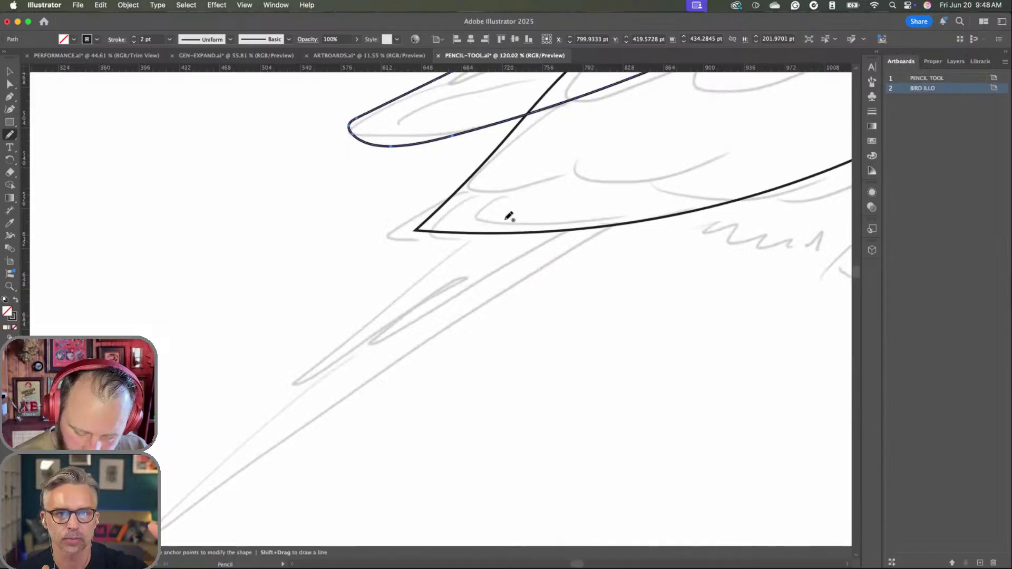
left_click_drag(513, 214, 489, 229)
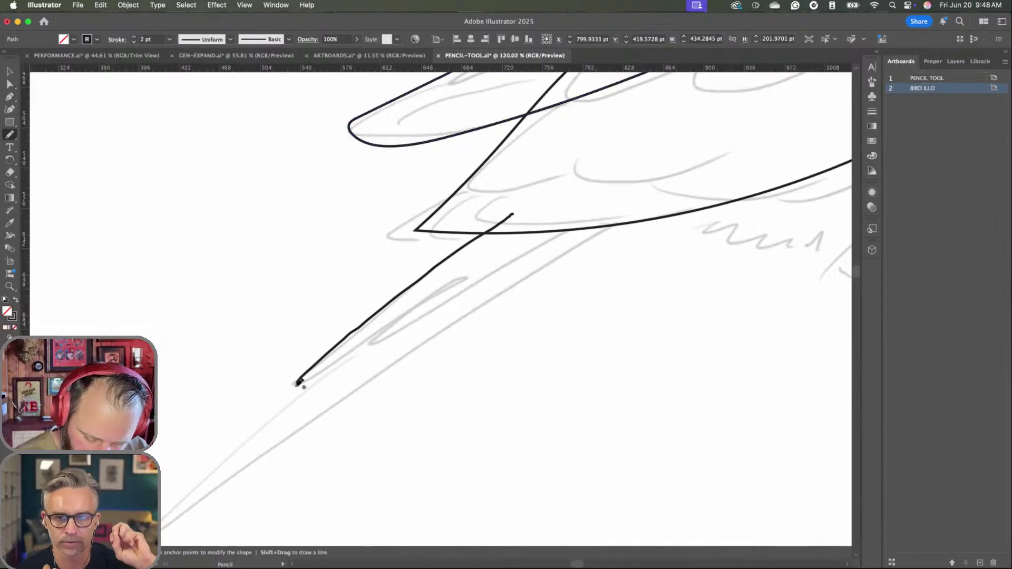
mouse_move(297, 382)
left_mouse_down()
mouse_move(402, 323)
mouse_move(556, 210)
mouse_move(523, 206)
left_mouse_up()
- Trace the long tail feather beneath the short one as a closed Pencil path about 408 pt wide and 297 pt high
scroll(580, 226, "down", 3)
scroll(580, 227, "left", 2)
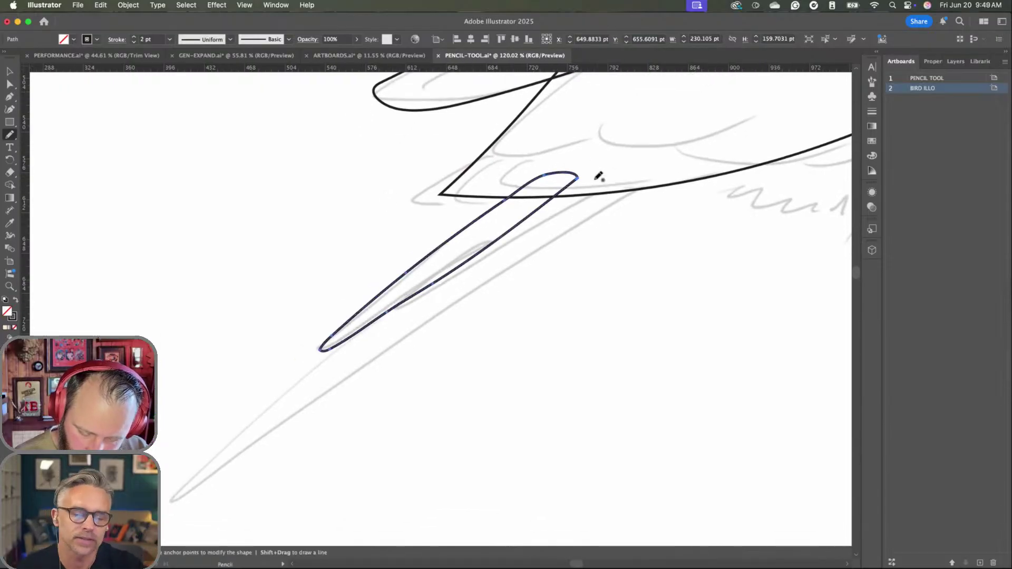
mouse_move(337, 351)
left_mouse_down()
mouse_move(180, 488)
mouse_move(621, 188)
mouse_move(633, 169)
mouse_move(604, 159)
left_mouse_up()
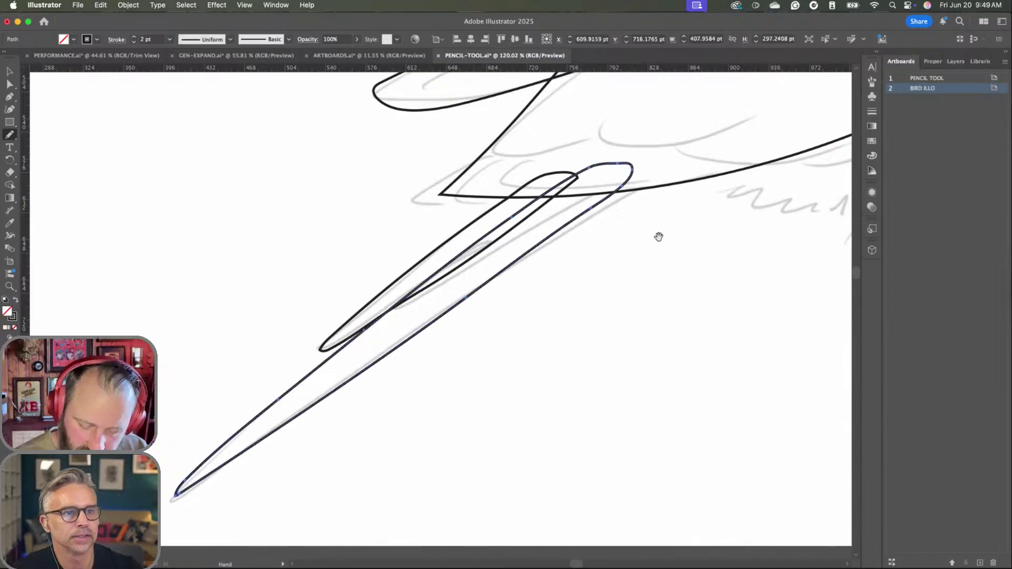
scroll(657, 235, "down", 5)
scroll(600, 296, "up", 2)
scroll(600, 297, "right", 5)
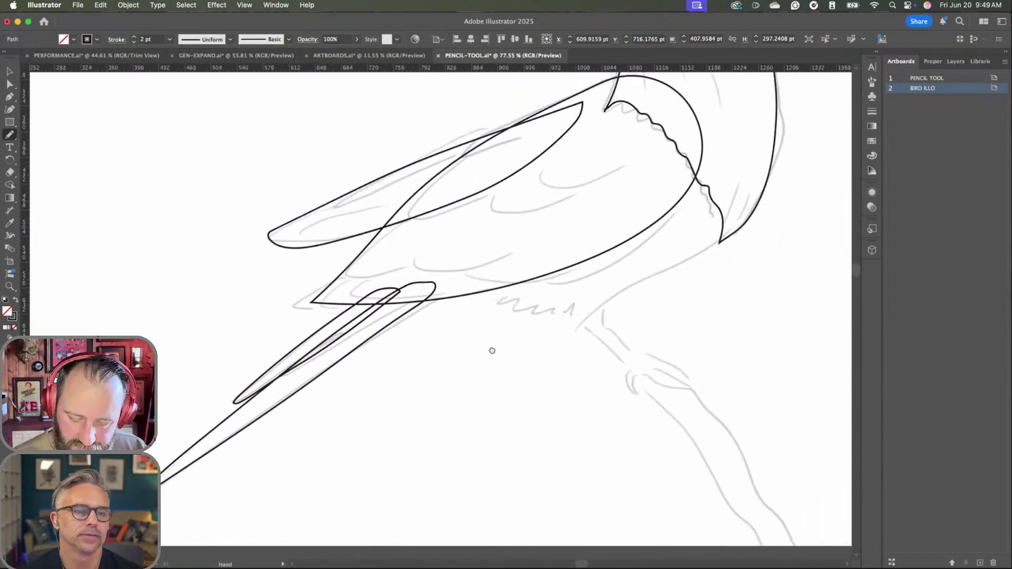
- Trace the bird's belly beneath the main wing as a closed Pencil path about 350 pt wide and 190 pt high
scroll(596, 301, "up", 4)
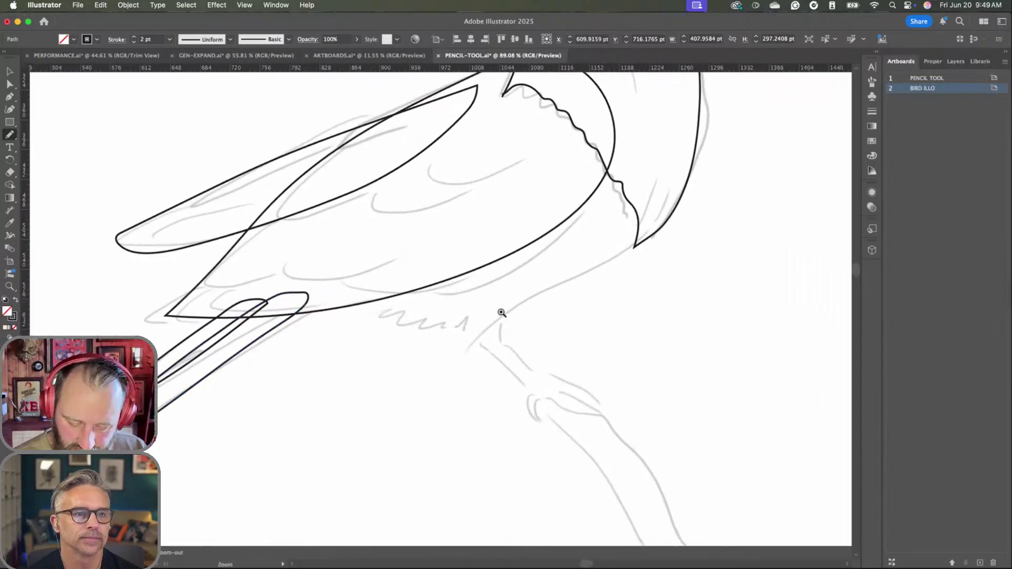
scroll(537, 287, "up", 2)
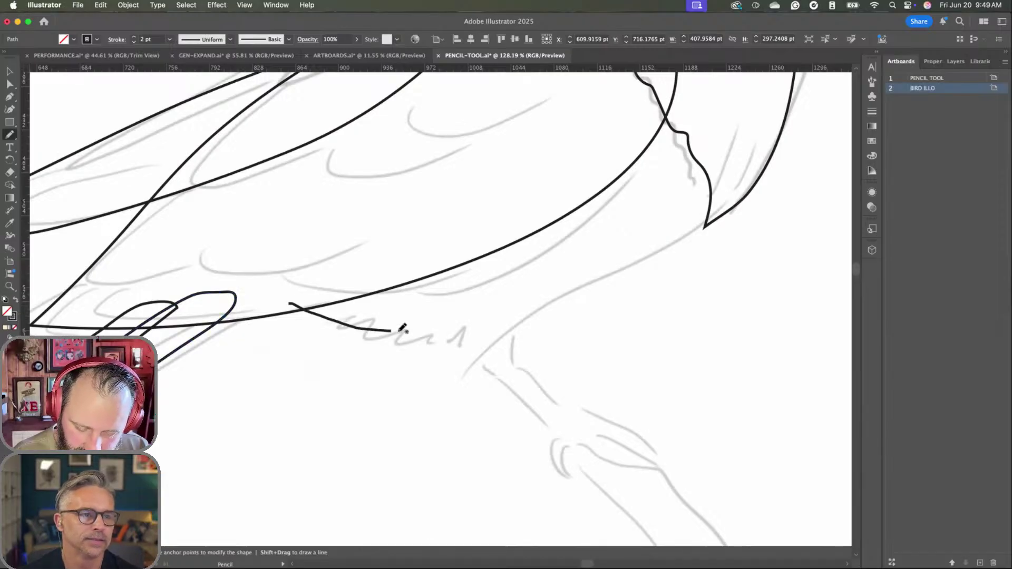
mouse_move(518, 309)
left_mouse_down()
mouse_move(630, 264)
mouse_move(678, 222)
mouse_move(709, 146)
mouse_move(694, 112)
mouse_move(666, 104)
mouse_move(613, 125)
mouse_move(407, 245)
mouse_move(295, 294)
left_mouse_up()
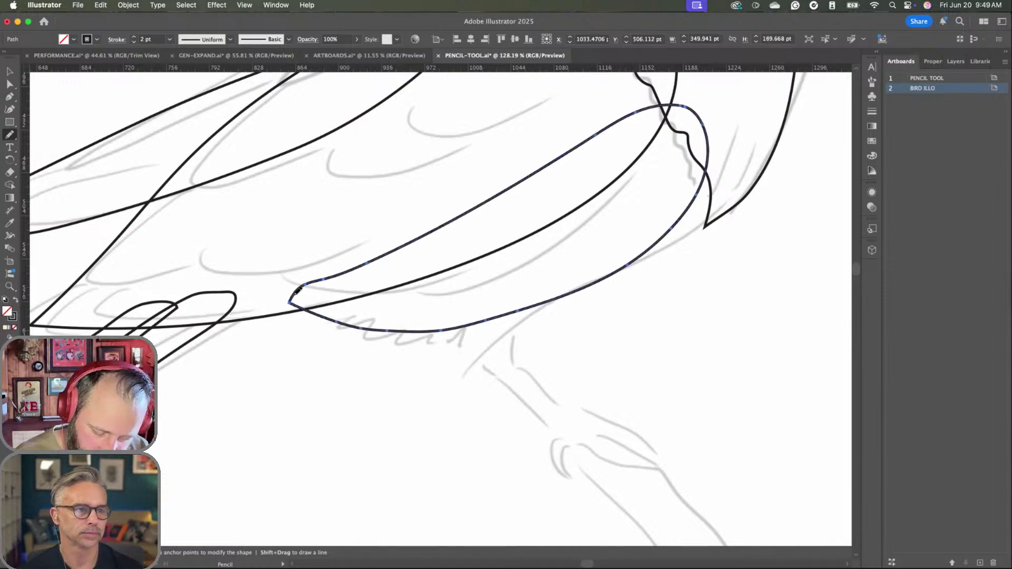
scroll(585, 316, "down", 5)
scroll(547, 306, "down", 4)
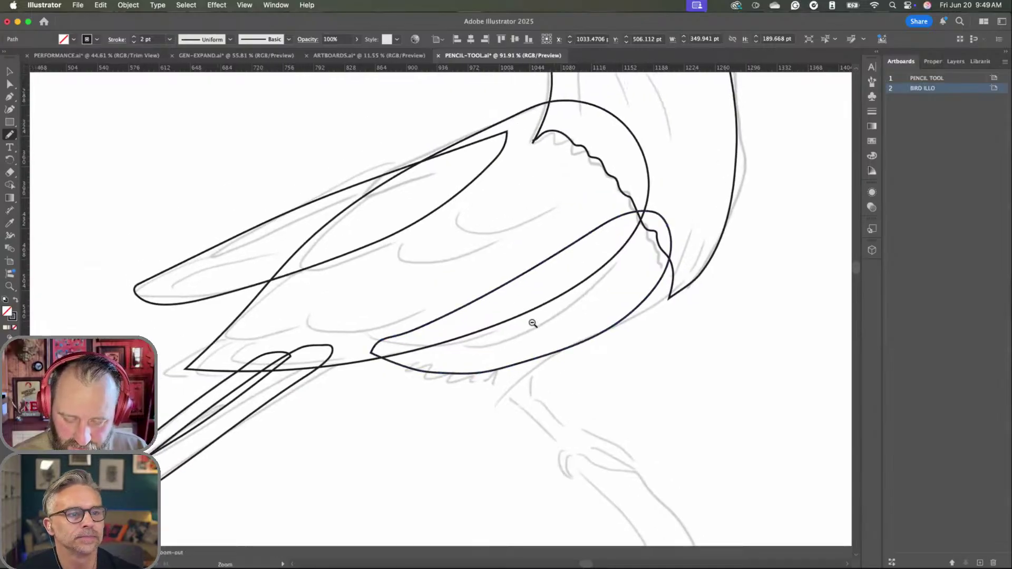
scroll(600, 229, "up", 3)
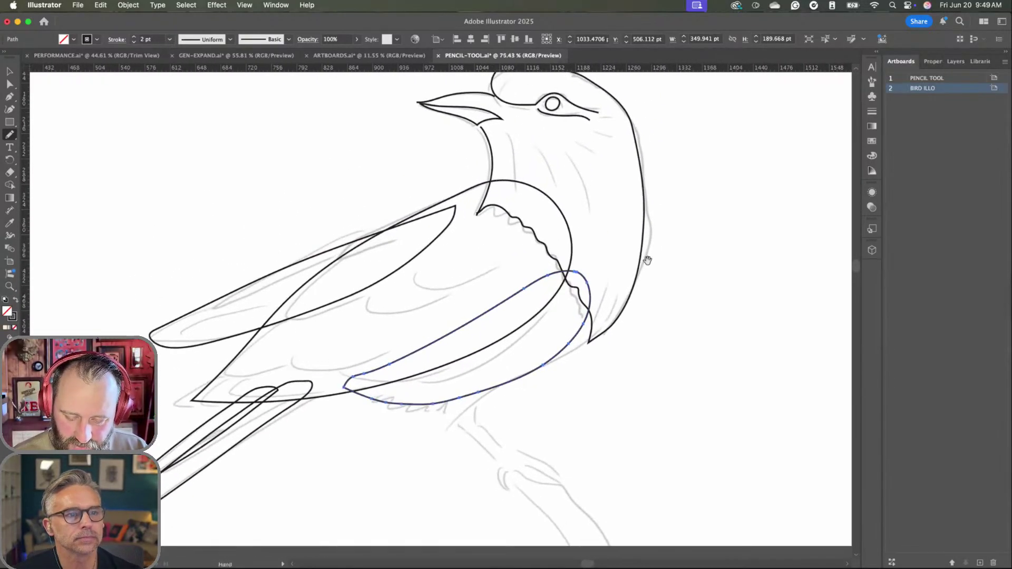
scroll(640, 228, "down", 3)
- Show the swatches and delete the earlier head, eye, beak, throat and collar paths, keeping the wings, belly and tail
key("v")
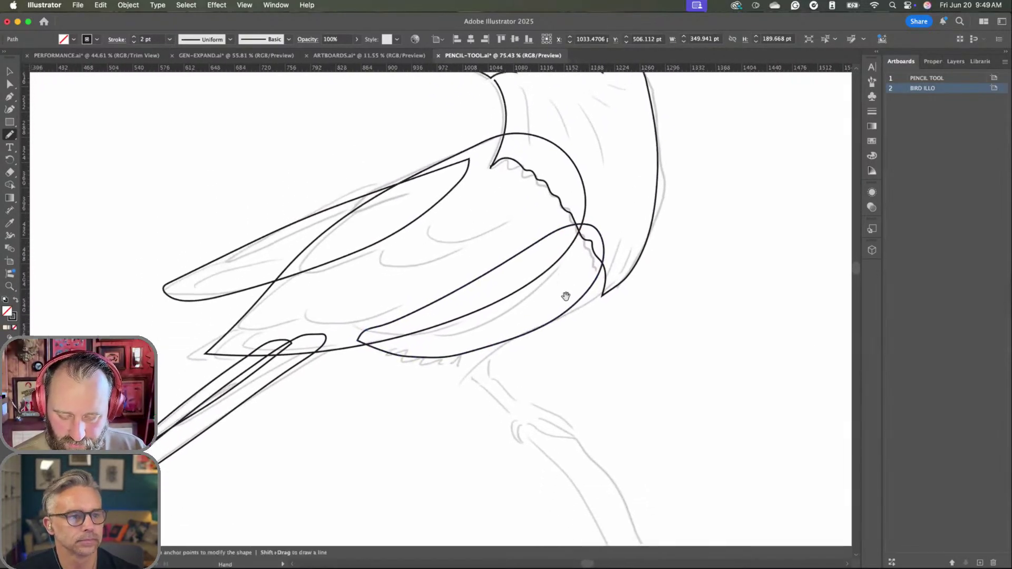
left_click(567, 302)
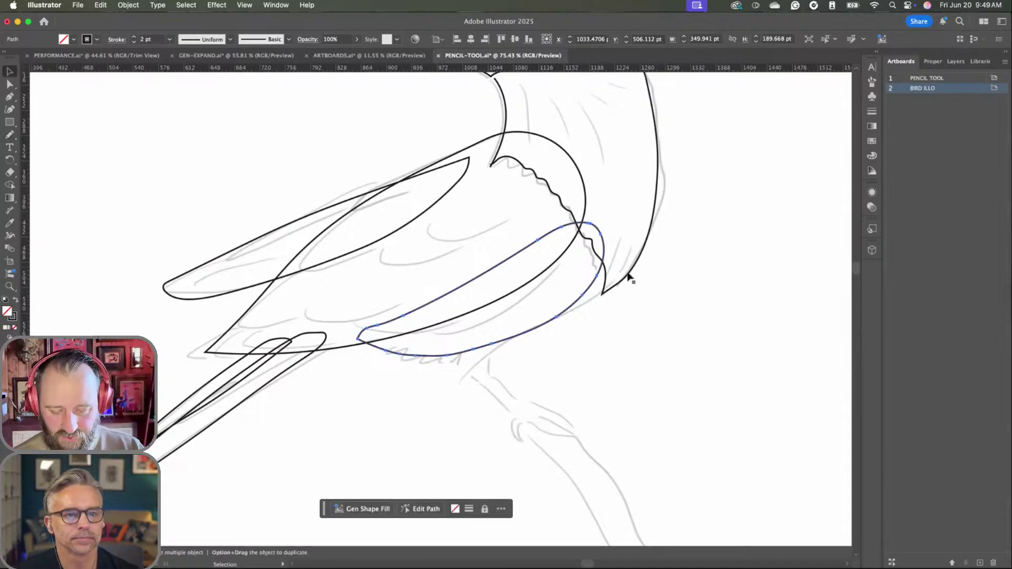
scroll(543, 316, "down", 3)
scroll(543, 315, "left", 3)
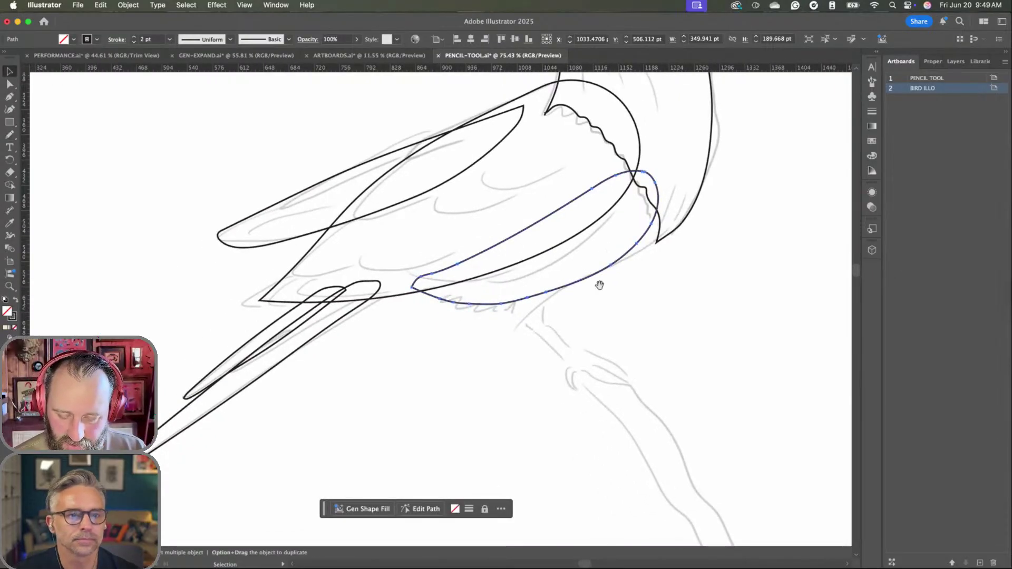
scroll(600, 285, "up", 4)
scroll(600, 285, "right", 4)
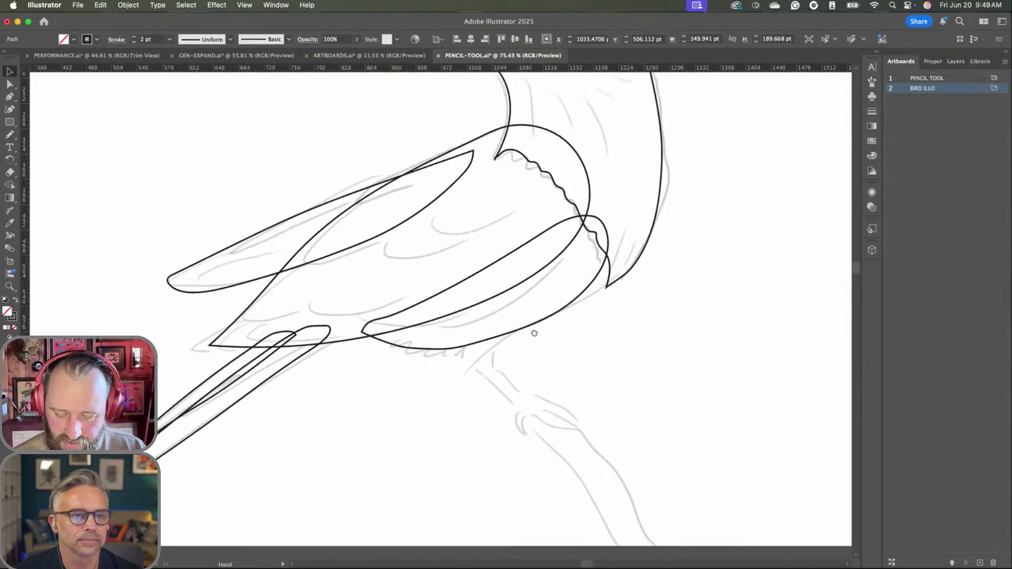
left_click(872, 142)
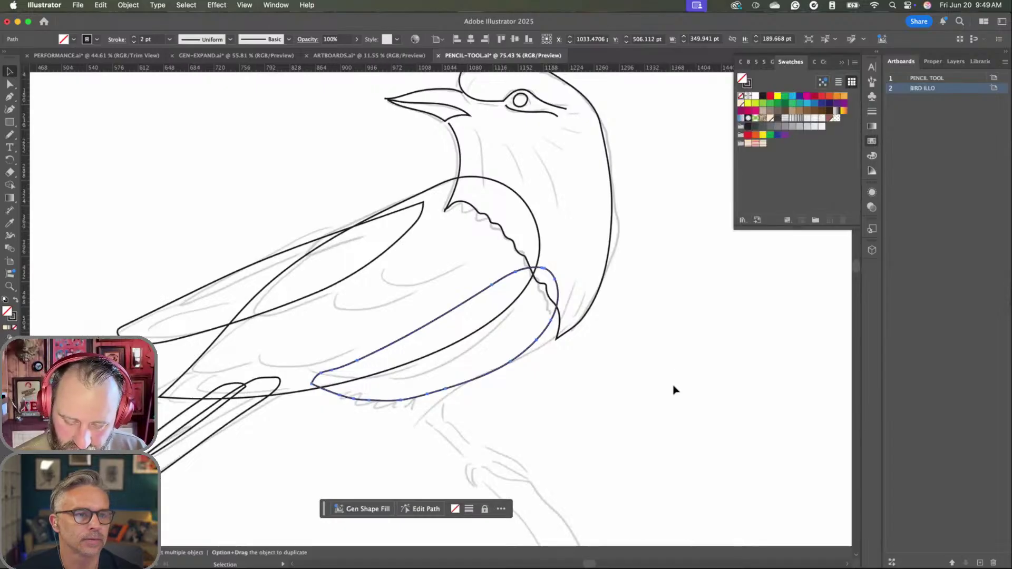
left_click_drag(532, 388, 133, 275)
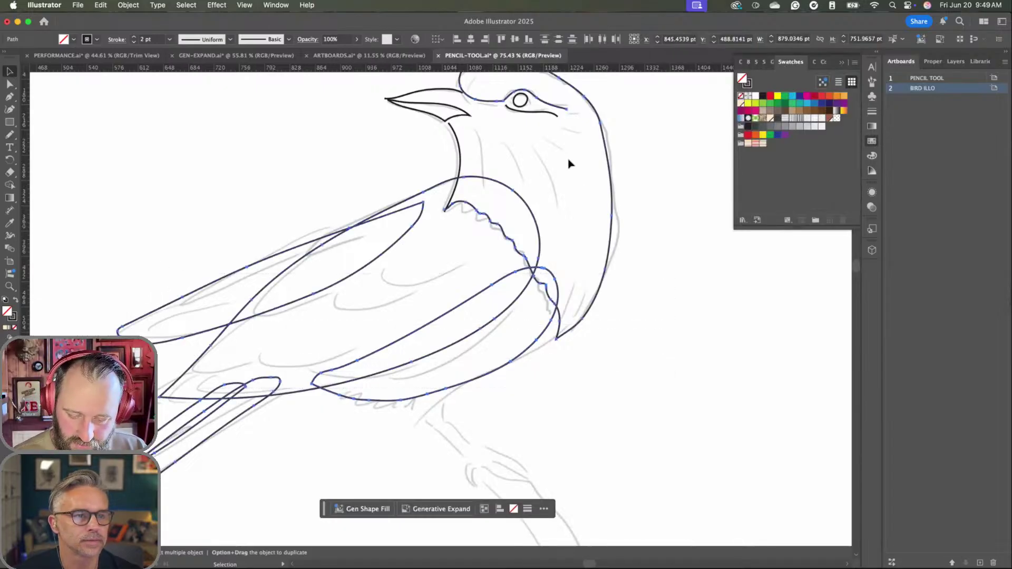
scroll(576, 244, "down", 5)
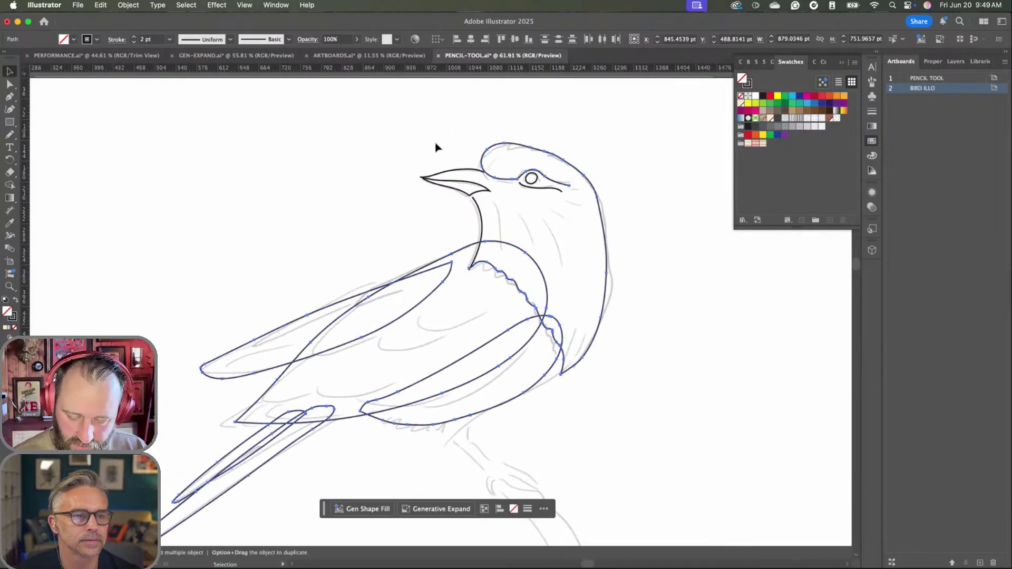
left_click_drag(435, 147, 619, 206)
key("Delete")
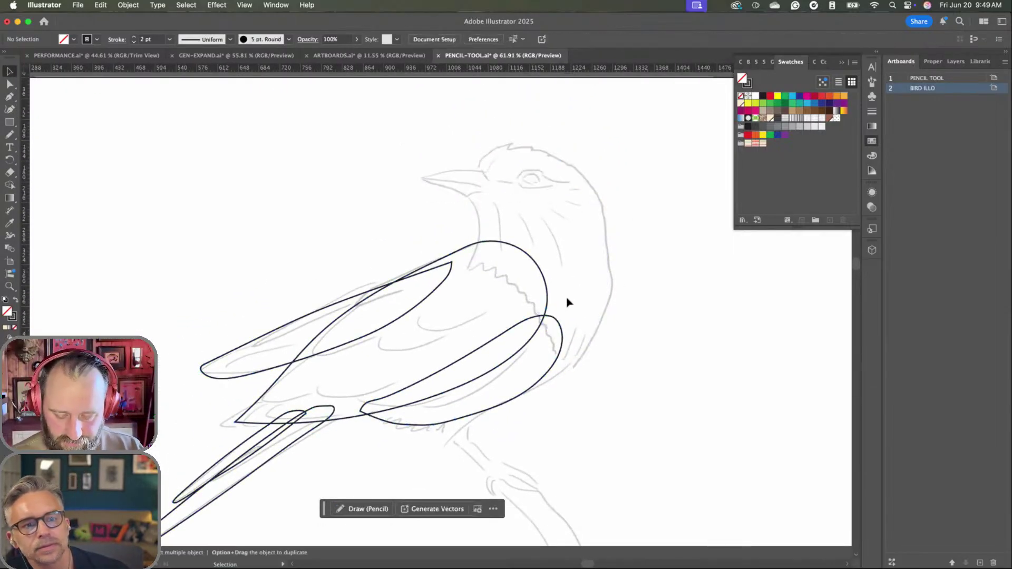
- Trace the lower beak as a closed Pencil path about 109 pt wide and 30 pt high, and deselect it
scroll(558, 296, "up", 6)
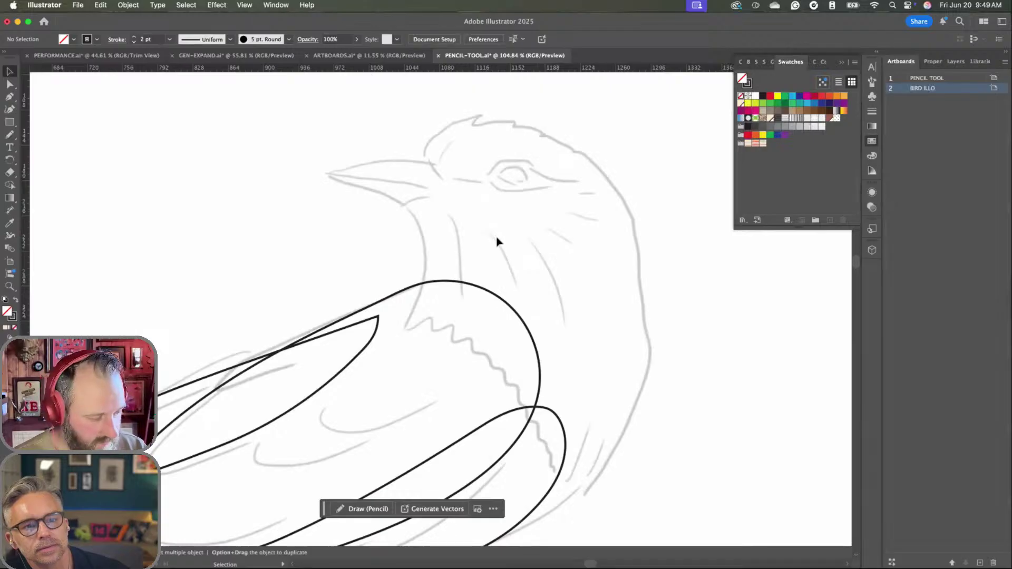
key("n")
scroll(481, 248, "up", 3)
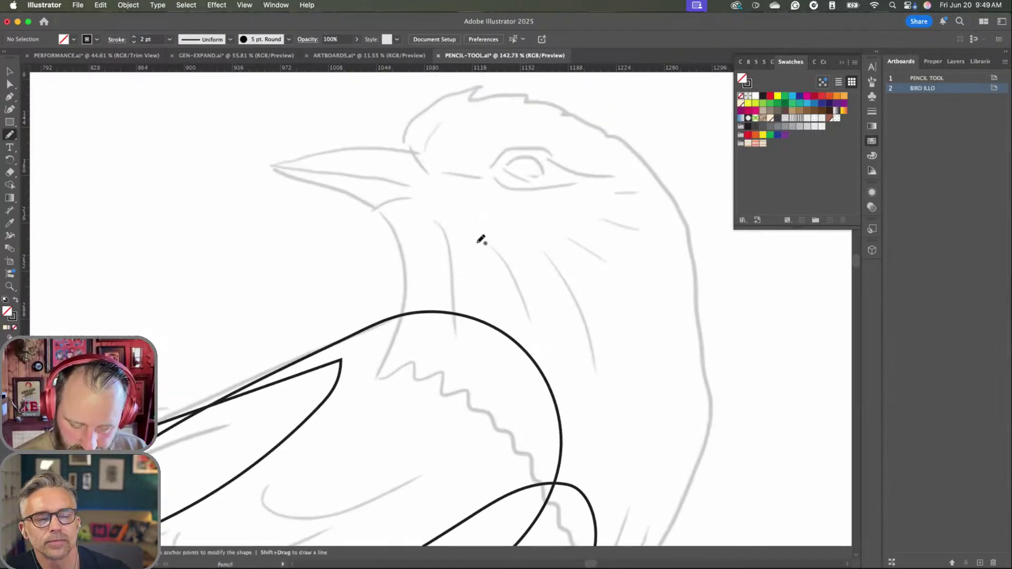
scroll(271, 158, "up", 3)
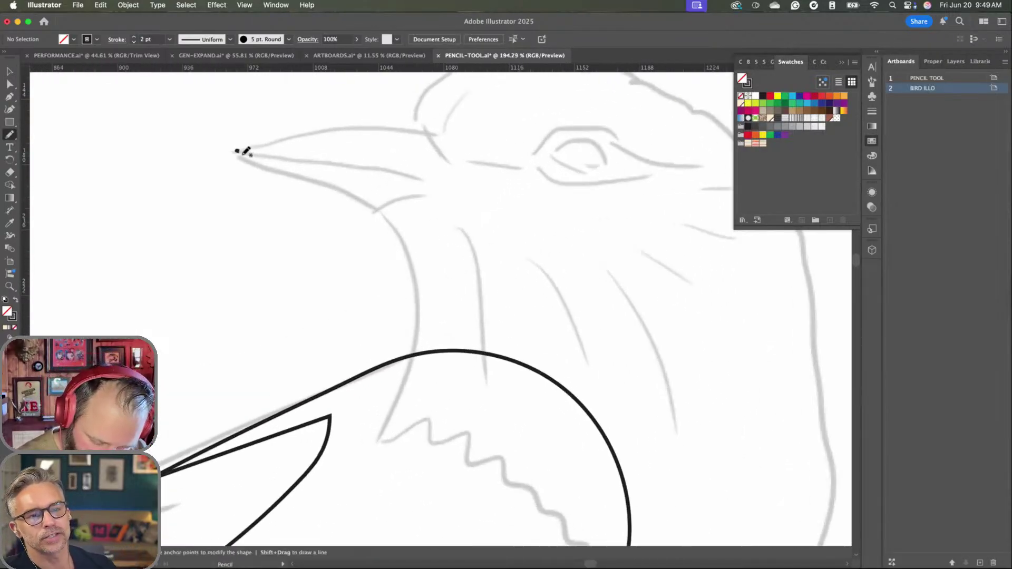
mouse_move(237, 151)
left_mouse_down()
mouse_move(382, 207)
mouse_move(442, 184)
mouse_move(399, 167)
mouse_move(242, 153)
left_mouse_up()
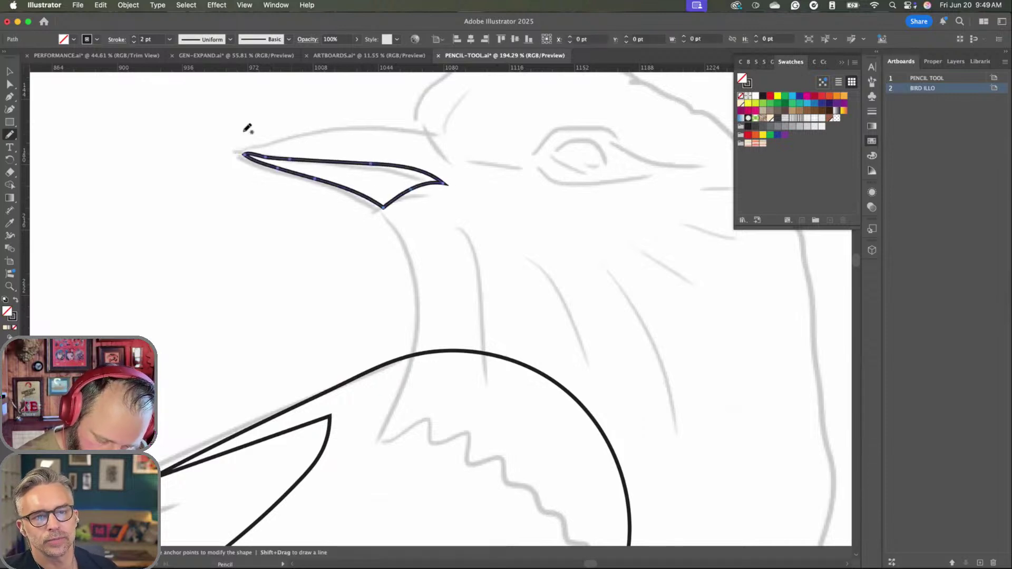
mouse_move(508, 174)
left_mouse_down()
mouse_move(497, 183)
mouse_move(498, 159)
left_mouse_up()
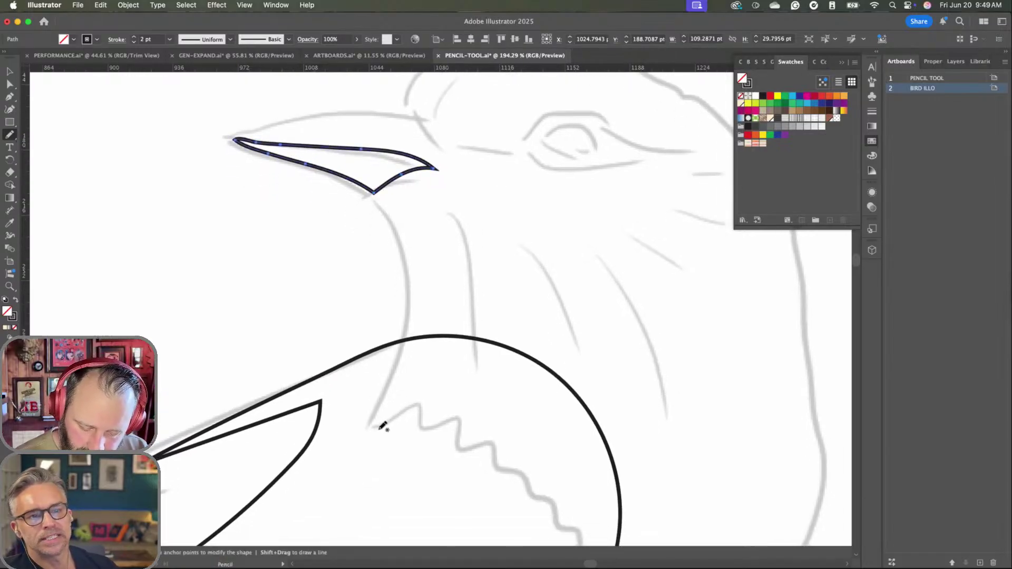
key("v")
left_click(477, 299)
scroll(475, 267, "down", 3)
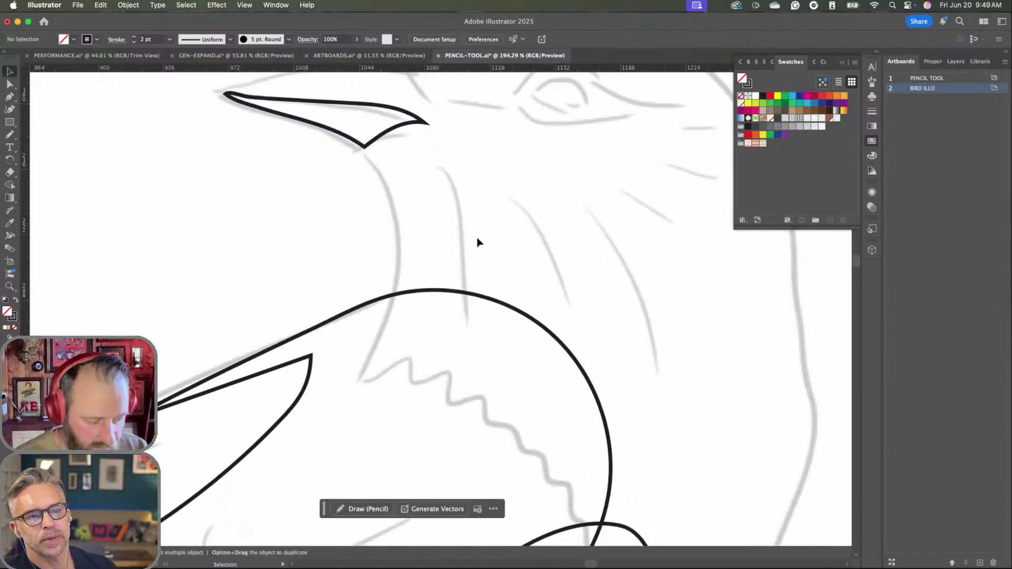
- Try to trace the throat from the collar up to the beak as a Pencil path about 28 pt wide and 145 pt high
key("n")
mouse_move(357, 383)
left_mouse_down()
mouse_move(395, 298)
mouse_move(400, 255)
mouse_move(396, 207)
mouse_move(365, 135)
mouse_move(416, 118)
left_mouse_up()
left_click(467, 196, "alt+super")
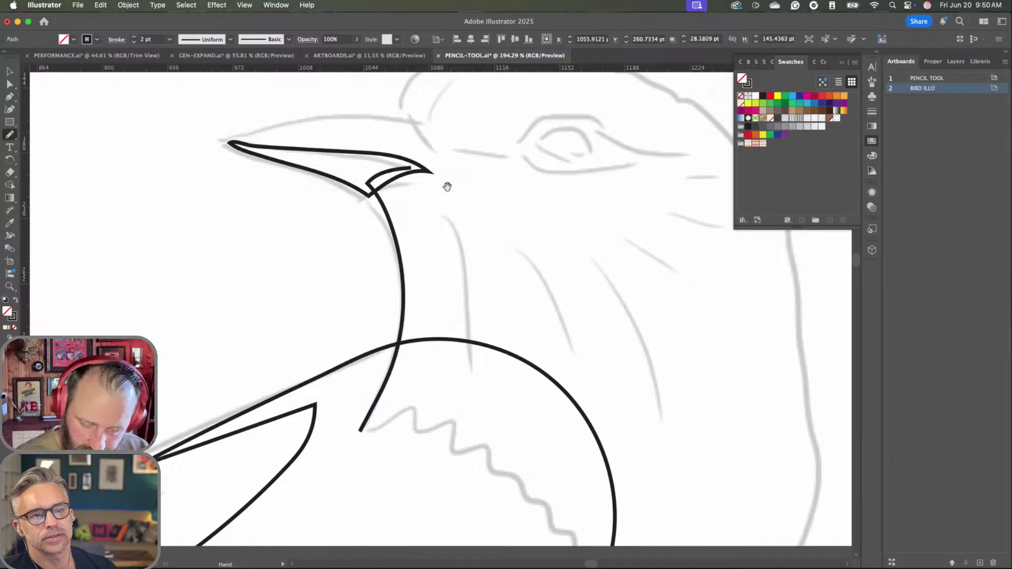
left_click(461, 237, "alt+super")
scroll(502, 215, "up", 1)
key("super+z")
- Trace the upper beak as a closed Pencil path about 128 pt wide and 37 pt high, overlapping the lower beak
scroll(454, 192, "up", 1)
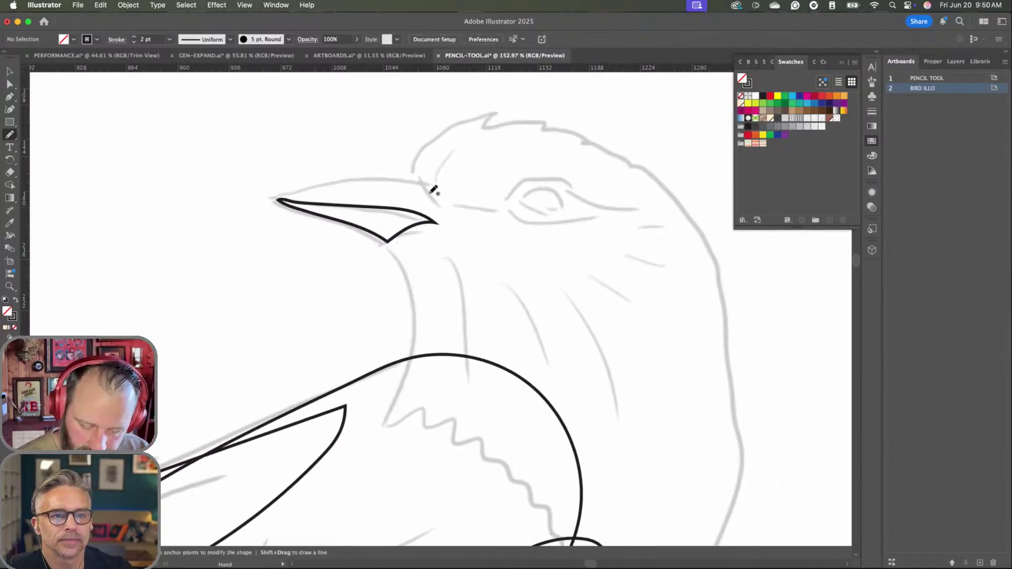
mouse_move(269, 196)
left_mouse_down()
mouse_move(344, 180)
mouse_move(426, 179)
mouse_move(458, 226)
mouse_move(269, 196)
left_mouse_up()
scroll(495, 254, "right", 5)
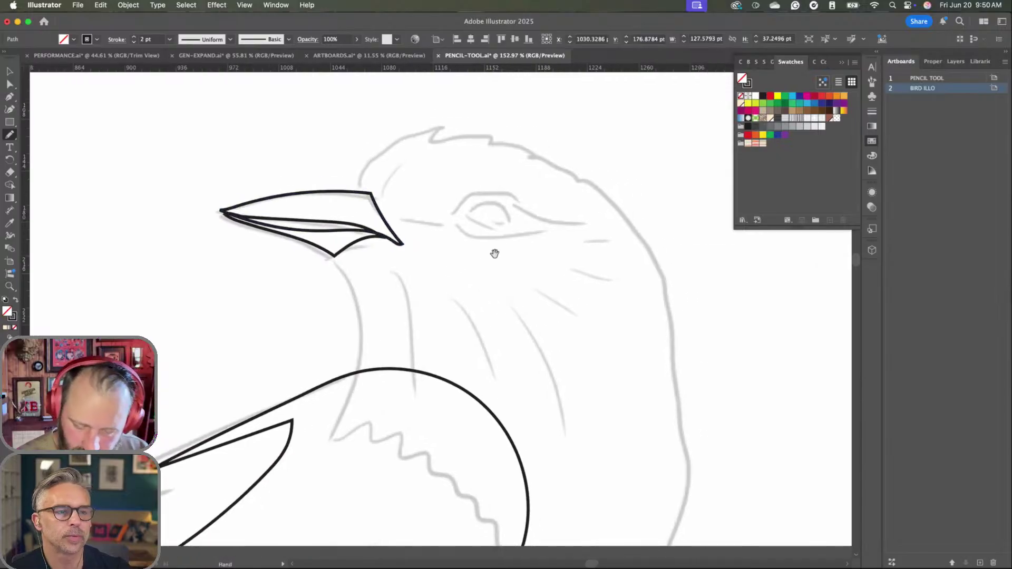
scroll(499, 263, "down", 5)
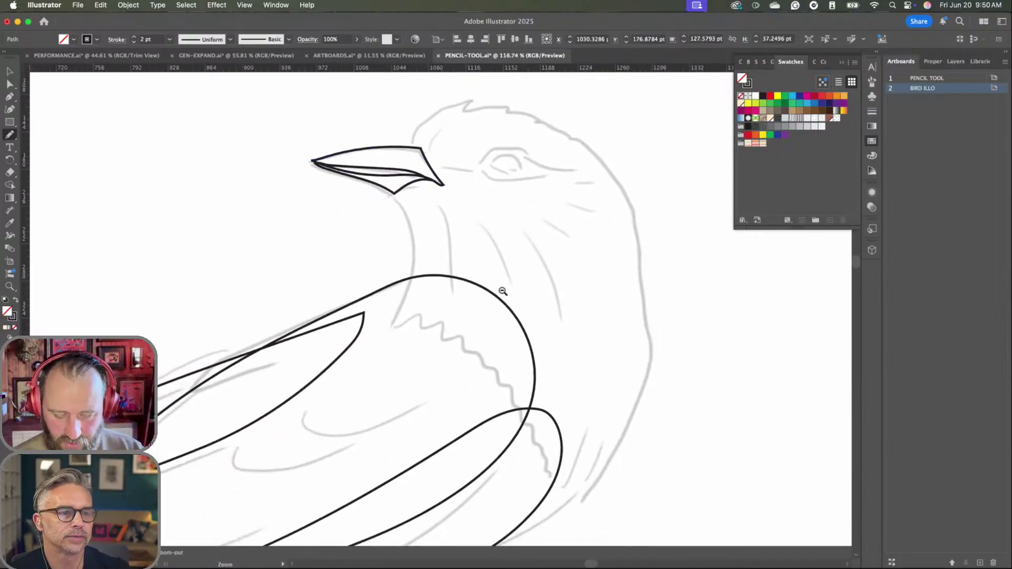
scroll(503, 291, "down", 4)
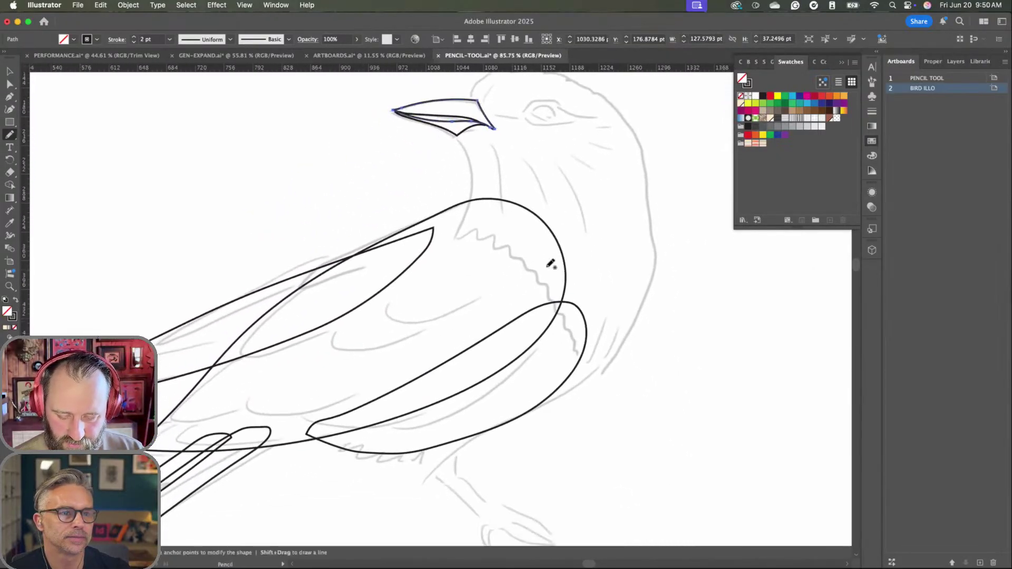
- Trace from the eye around the forehead, over the crown and down the nape as an open Pencil path about 209 pt wide and 230 pt high
scroll(469, 334, "up", 5)
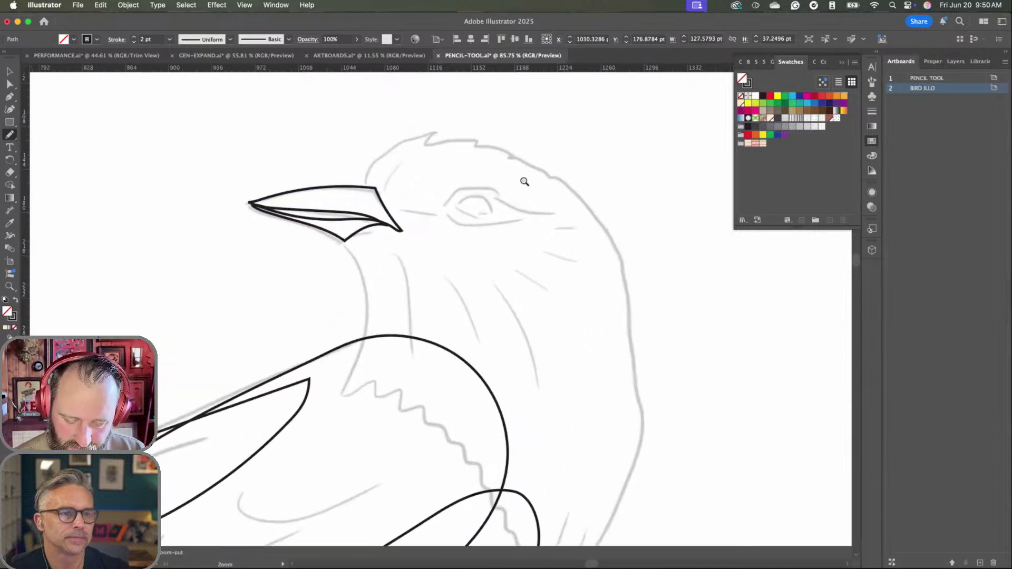
scroll(524, 181, "up", 3)
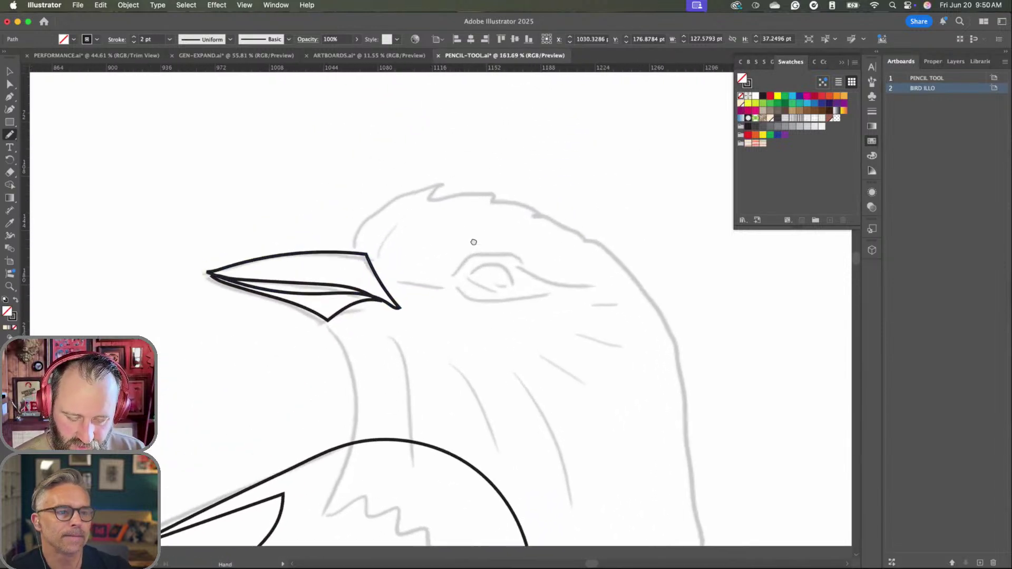
mouse_move(473, 241)
left_mouse_down()
mouse_move(481, 247)
mouse_move(403, 282)
mouse_move(415, 225)
mouse_move(479, 197)
mouse_move(538, 193)
mouse_move(665, 294)
mouse_move(699, 375)
mouse_move(714, 526)
mouse_move(663, 320)
mouse_move(614, 355)
mouse_move(614, 368)
left_mouse_up()
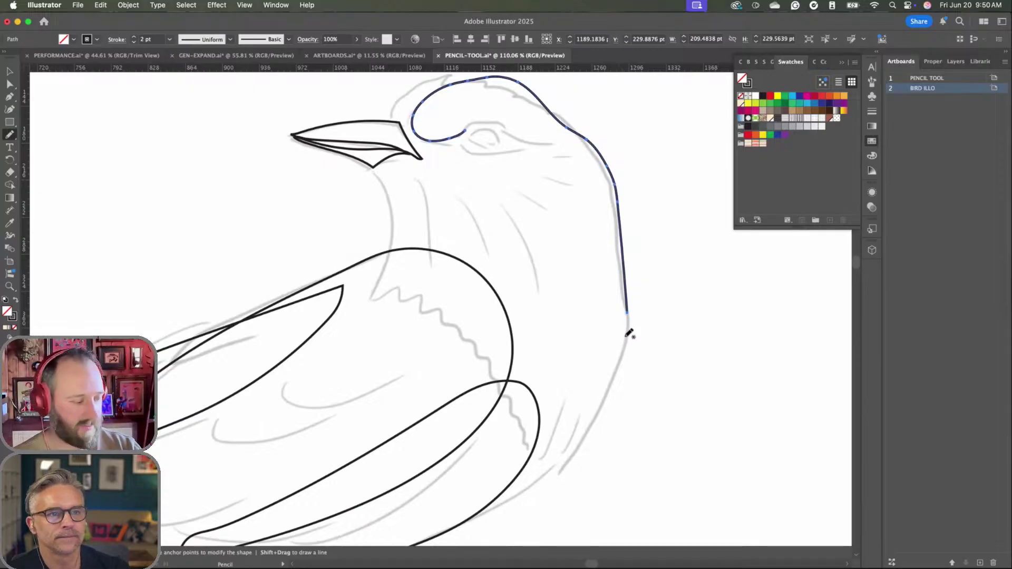
- Continue the head path down to the collar's lower tip, back along the collar and up the throat, making it about 250 by 417 pt
scroll(627, 341, "down", 2)
left_click_drag(635, 341, 631, 352)
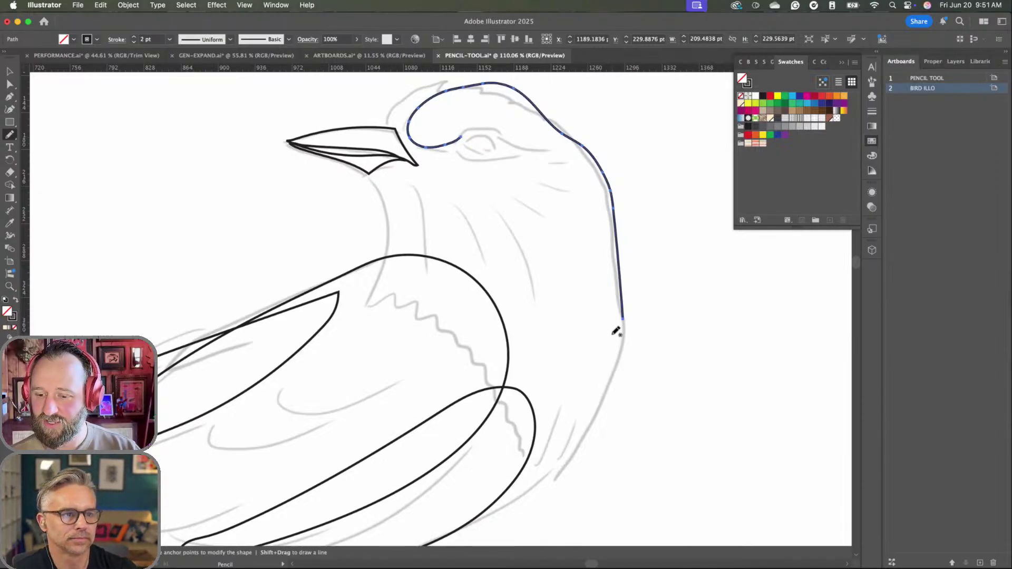
scroll(631, 348, "down", 3)
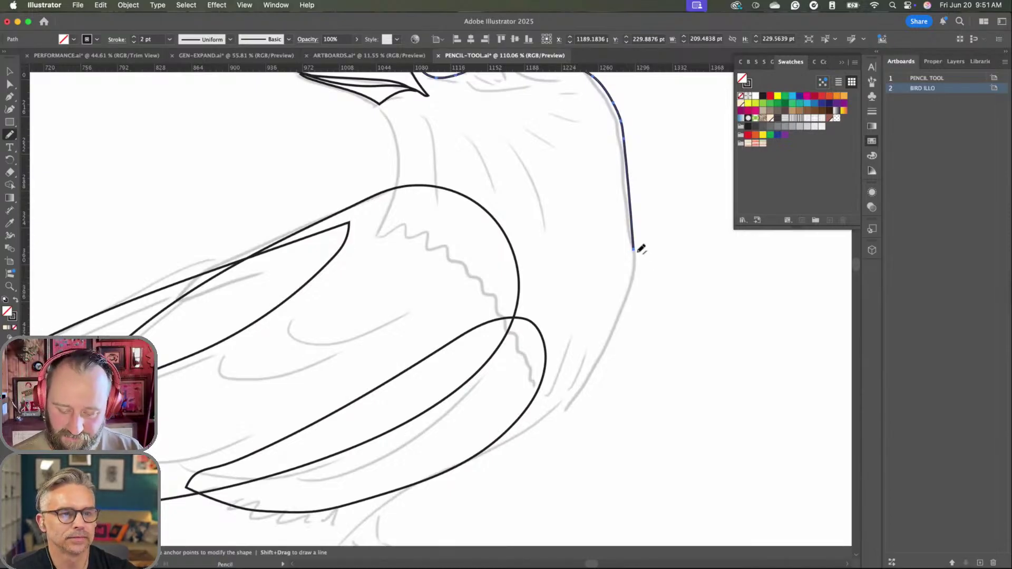
mouse_move(636, 246)
left_mouse_down()
mouse_move(607, 348)
mouse_move(584, 381)
mouse_move(513, 435)
mouse_move(526, 376)
mouse_move(513, 340)
mouse_move(396, 237)
mouse_move(404, 179)
mouse_move(381, 97)
left_mouse_up()
scroll(381, 97, "up", 5)
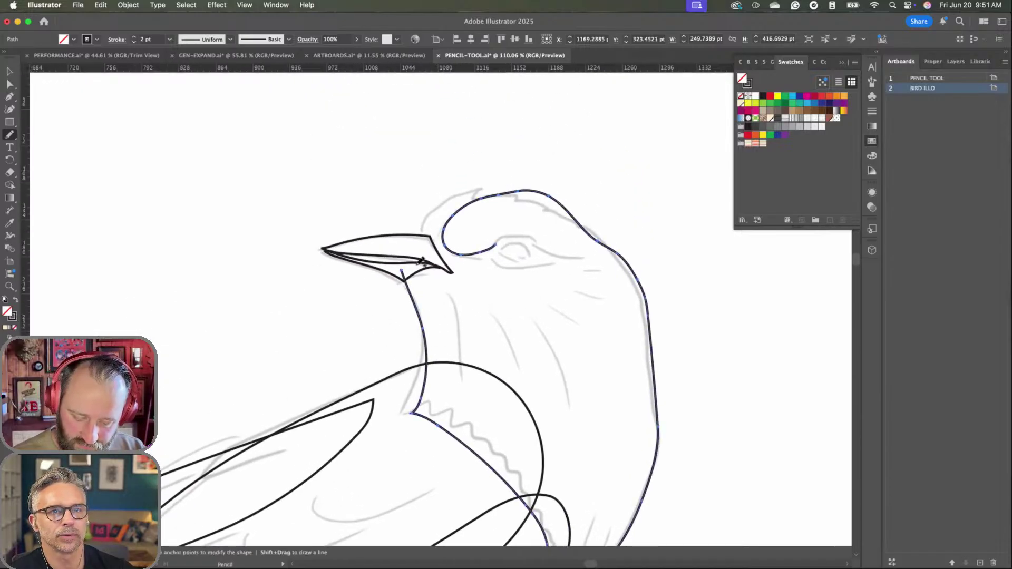
- Try to continue the head path from the throat across the beak's base and up over the forehead
mouse_move(406, 266)
left_mouse_down()
mouse_move(435, 213)
mouse_move(491, 187)
left_mouse_up()
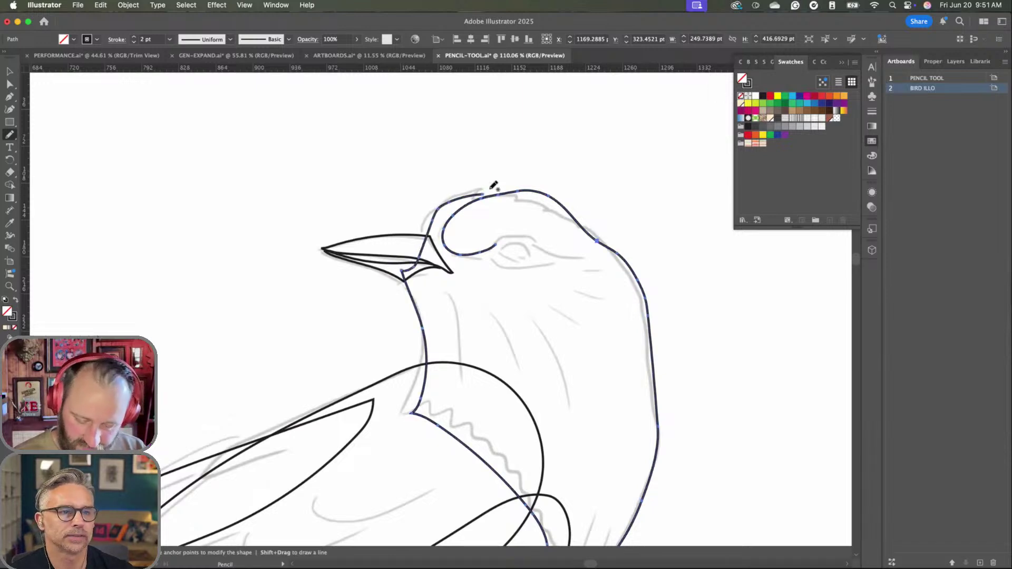
key("v")
key("super+z")
- Try to reshape the collar tip of the open head path by moving its anchor point with Direct Selection
mouse_move(571, 377)
left_mouse_down()
mouse_move(531, 275)
mouse_move(447, 343)
left_mouse_up()
left_click_drag(487, 343, 538, 276)
scroll(539, 276, "down", 2)
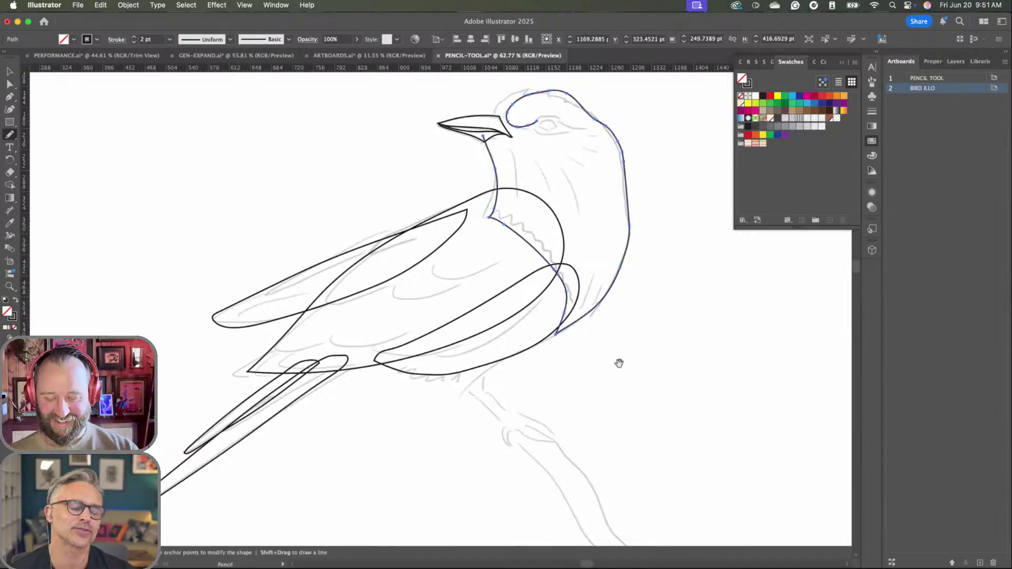
key("v")
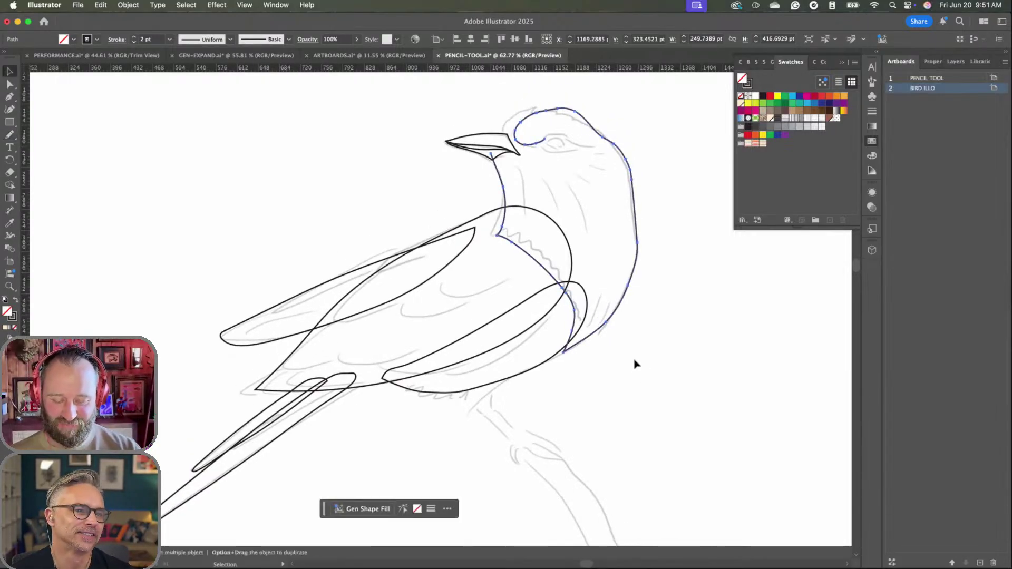
left_click(636, 364)
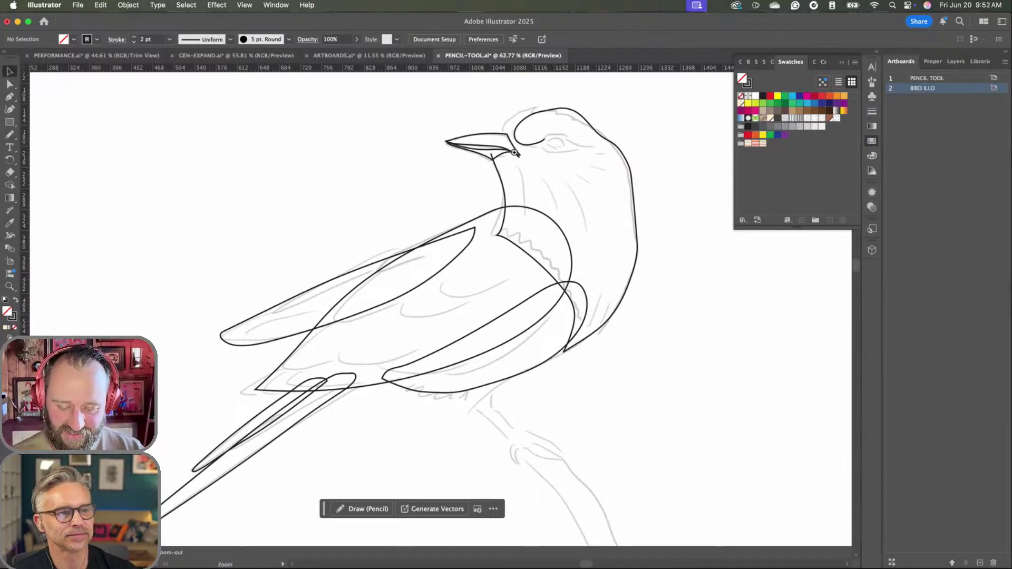
scroll(515, 153, "up", 5)
key("a")
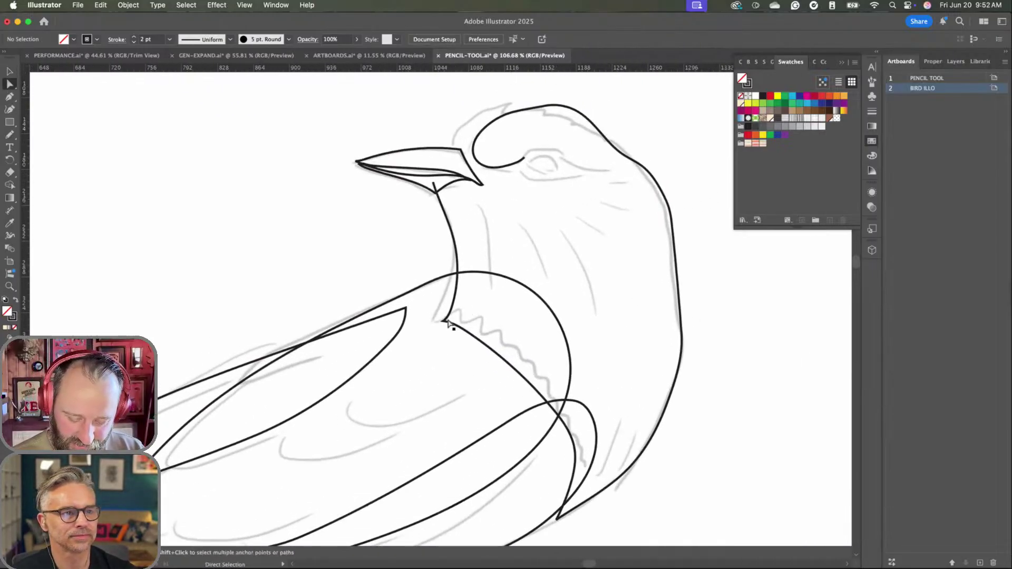
left_click(452, 310)
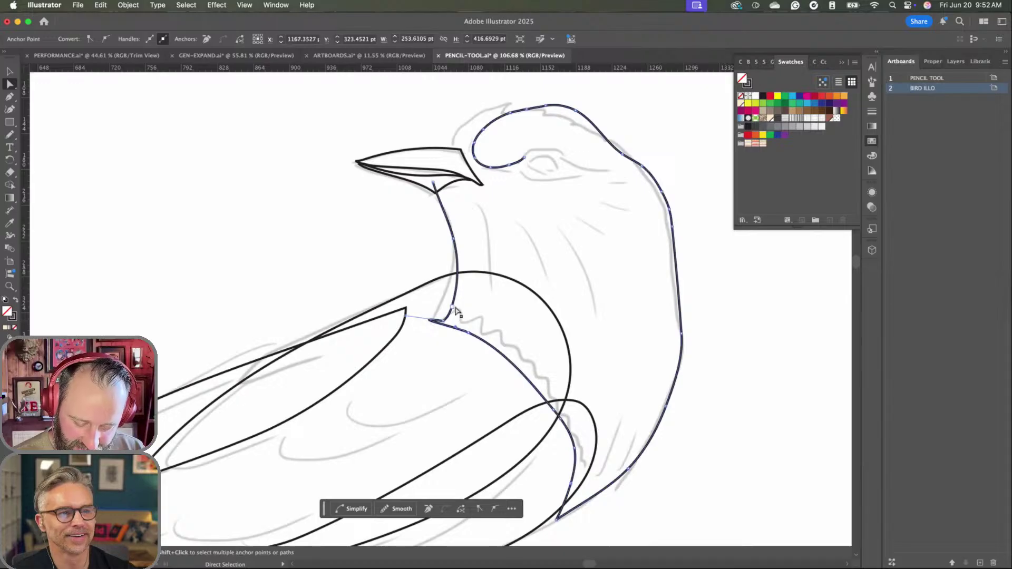
left_click_drag(452, 308, 442, 310)
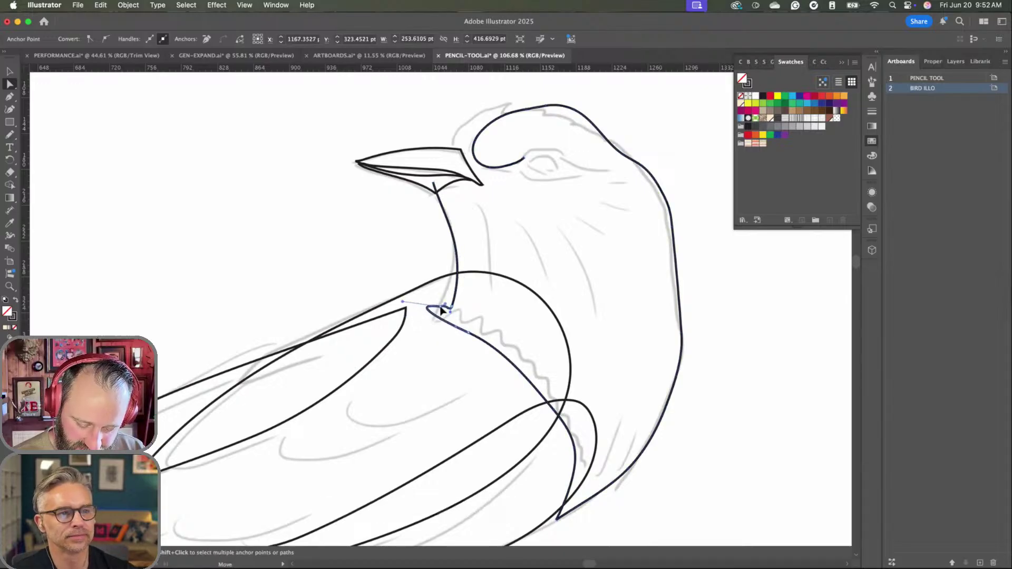
- Undo the collar edit and the head path's extension along the collar and throat, back to its end at the nape
key("super+z")
key("super+z")
key("super+z")
key("super+z")
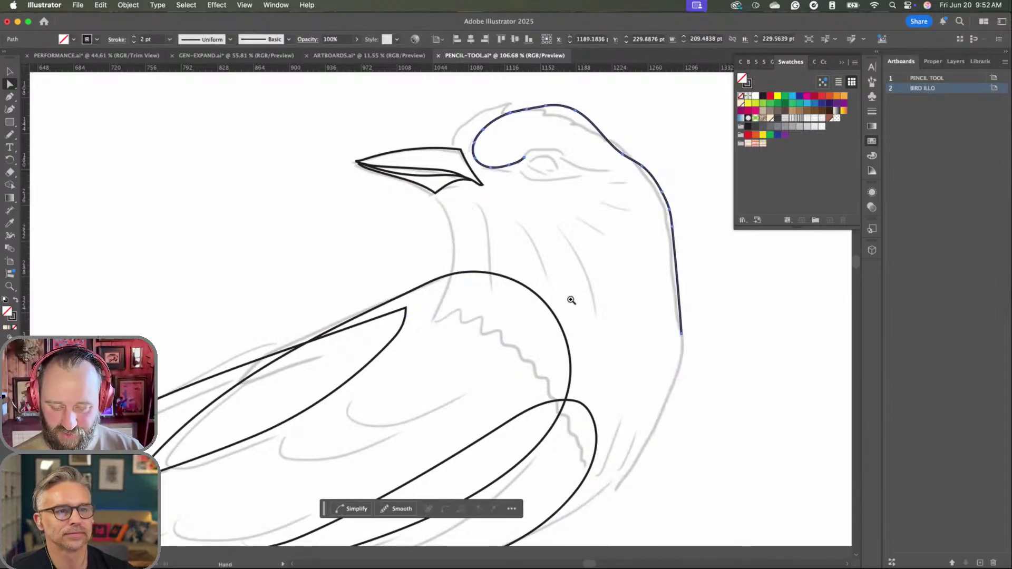
- Select the closed belly shape and the large near-wing shape together
scroll(570, 299, "down", 3)
key("v")
scroll(566, 299, "down", 3)
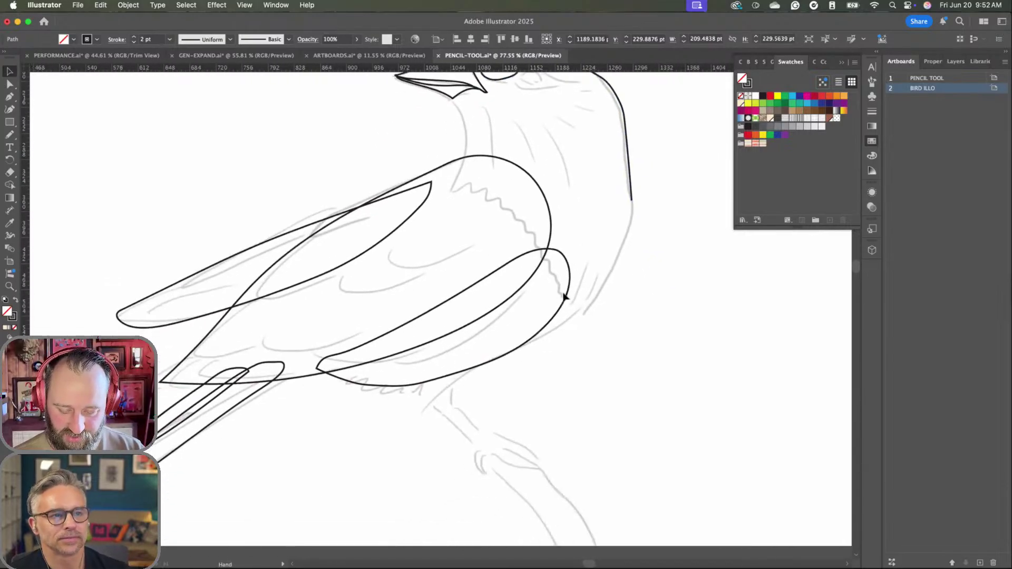
scroll(565, 298, "down", 2)
scroll(561, 316, "up", 1)
left_click(582, 290)
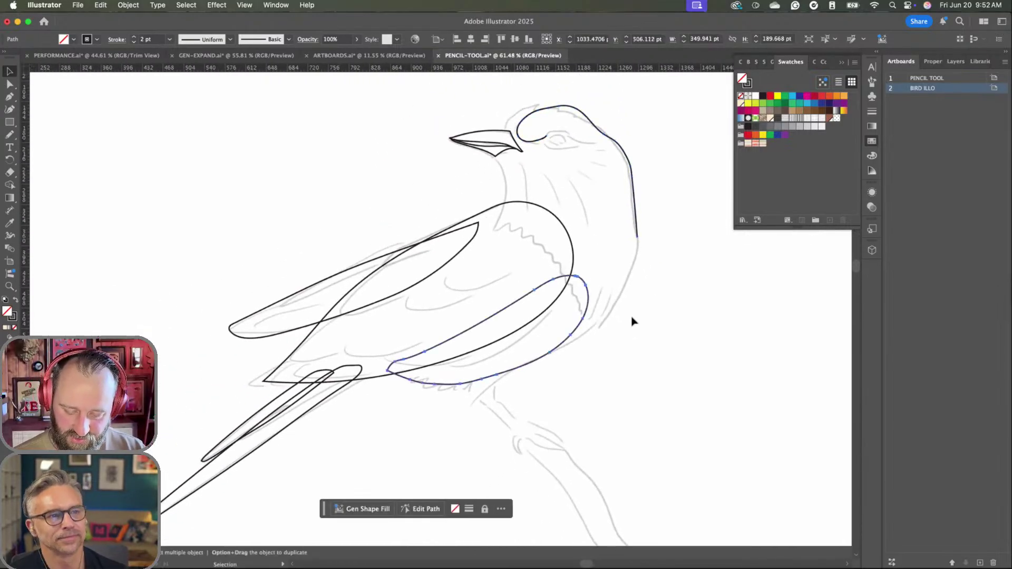
left_click(574, 258, "shift")
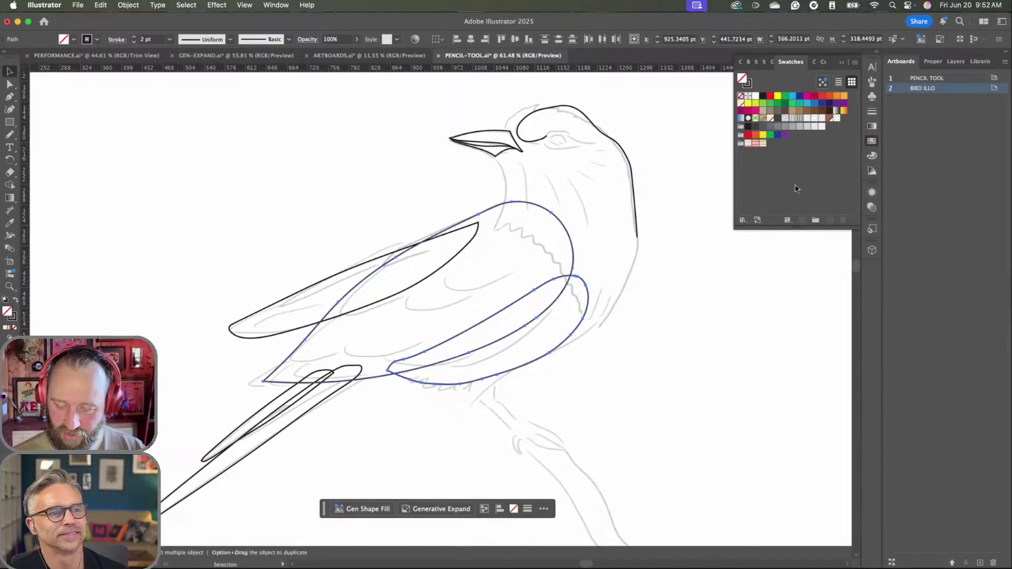
left_click(875, 126)
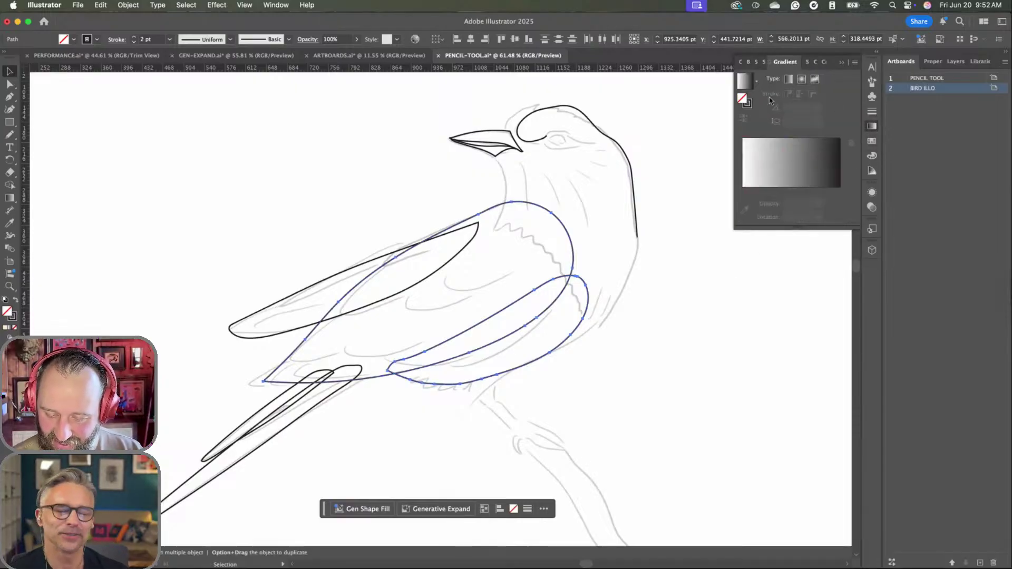
left_click(757, 81)
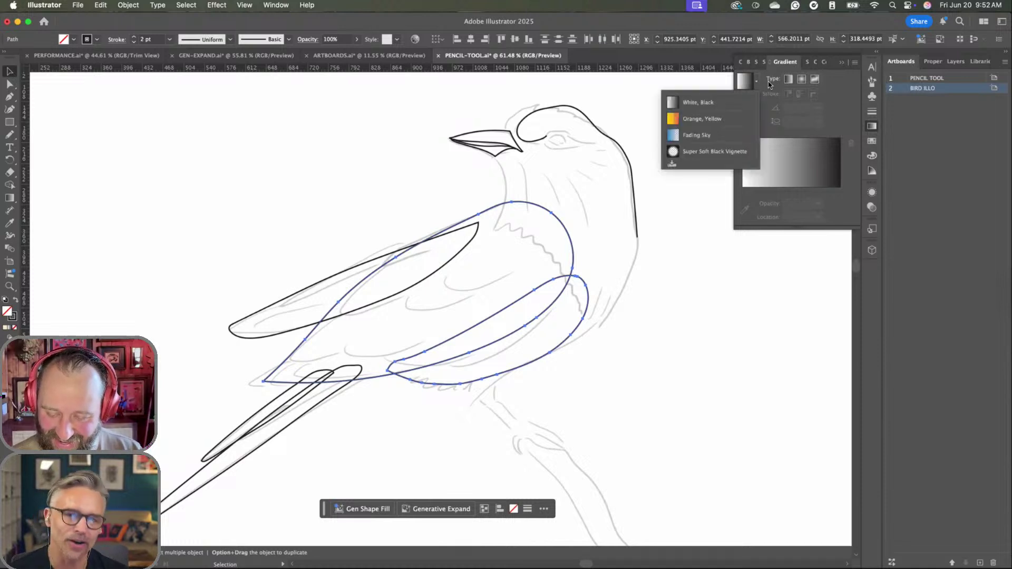
left_click(832, 84)
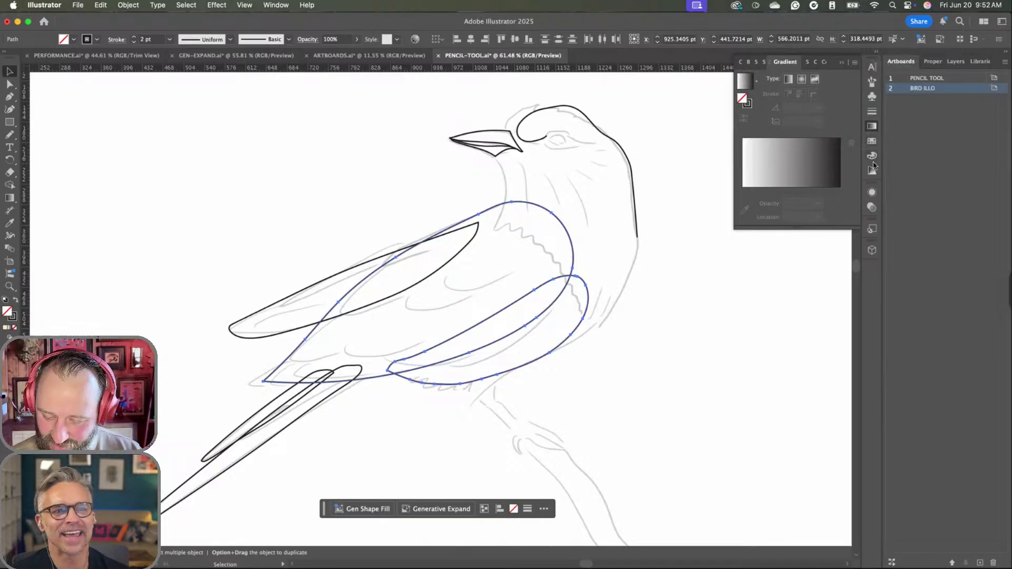
- Open the Pastels gradient swatch library and fill the selected wing and belly shapes with its pink-yellow-blue gradient
left_click(875, 141)
left_click(855, 62)
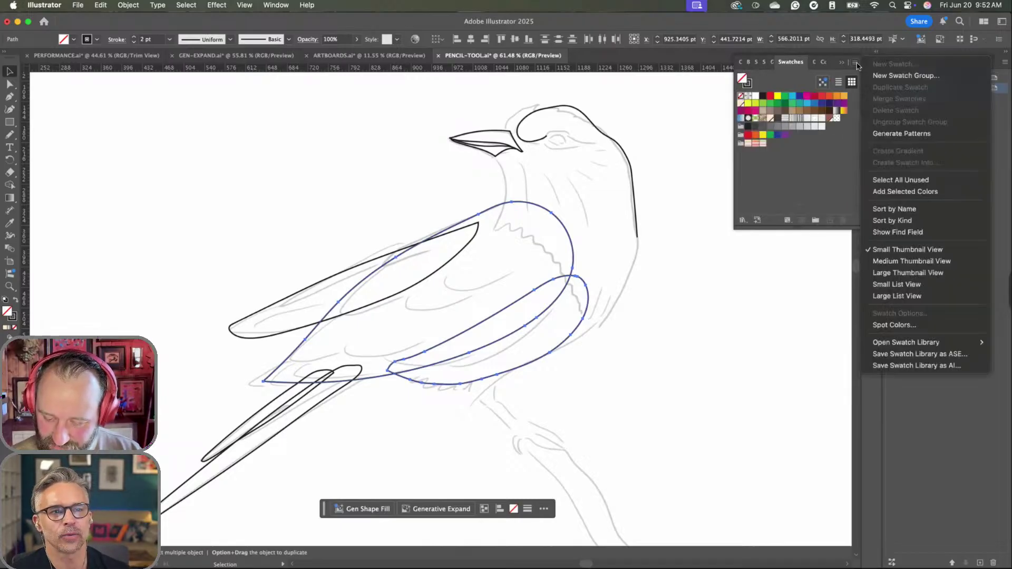
mouse_move(907, 343)
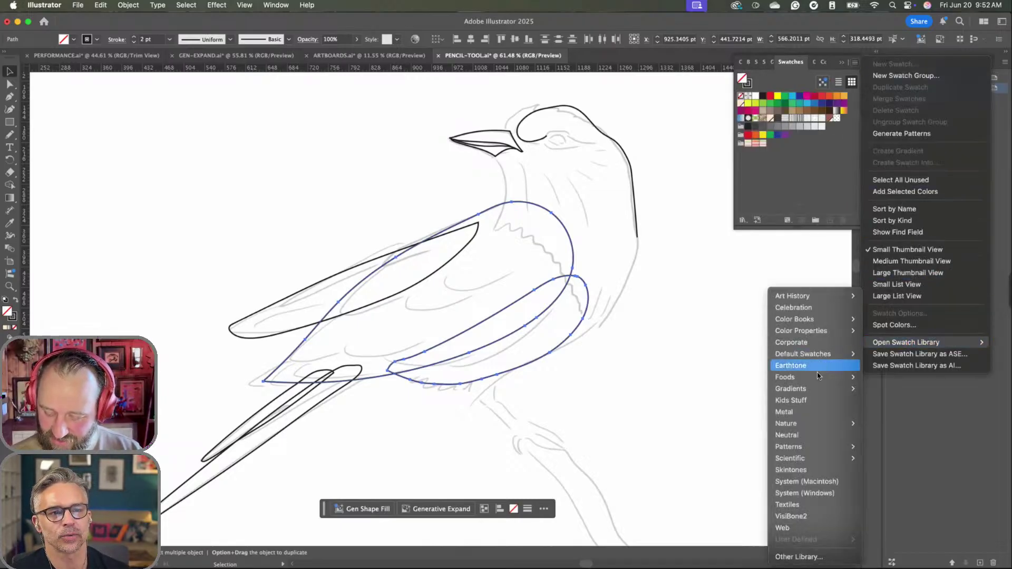
mouse_move(813, 390)
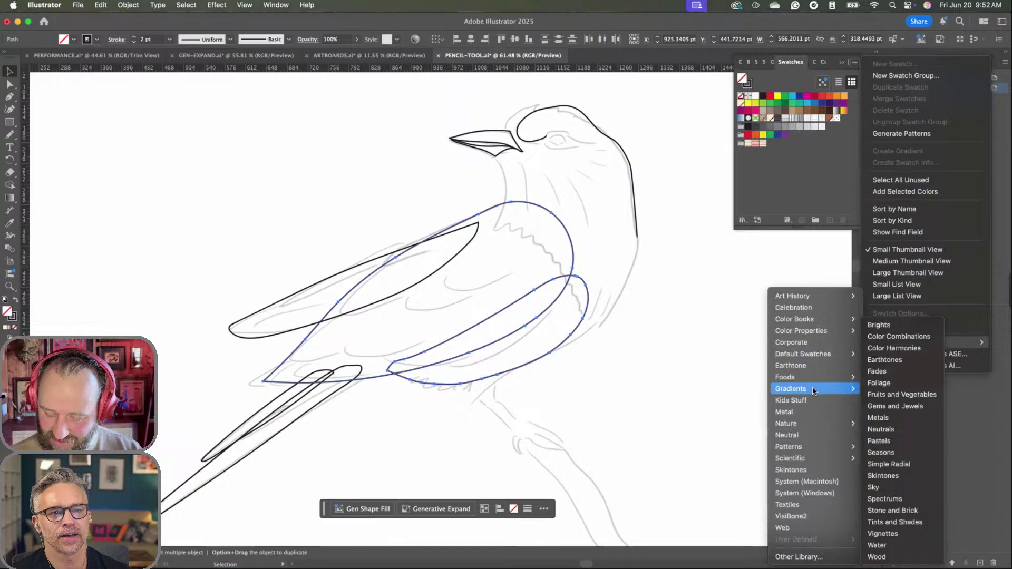
left_click(904, 442)
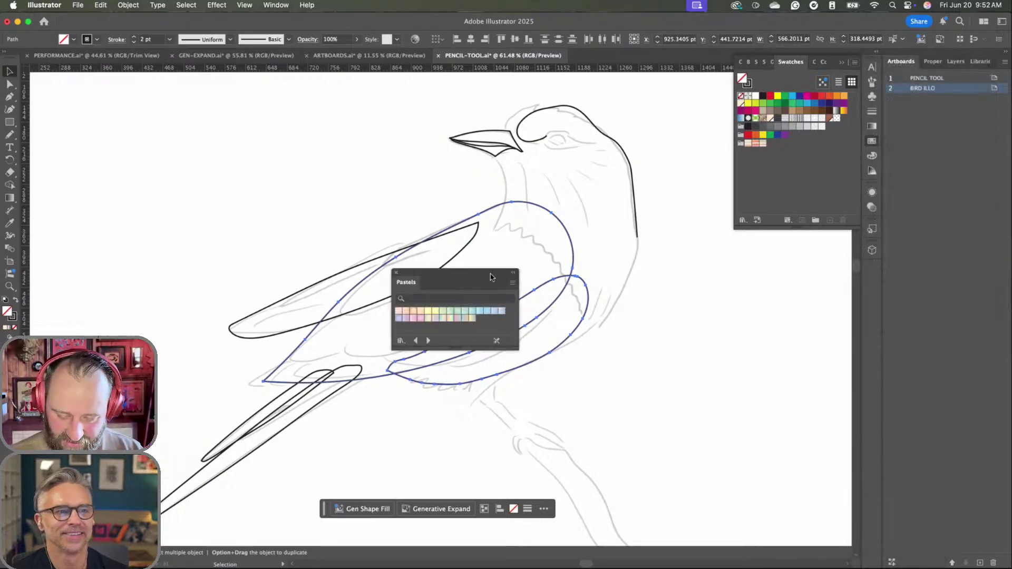
left_click_drag(490, 277, 809, 255)
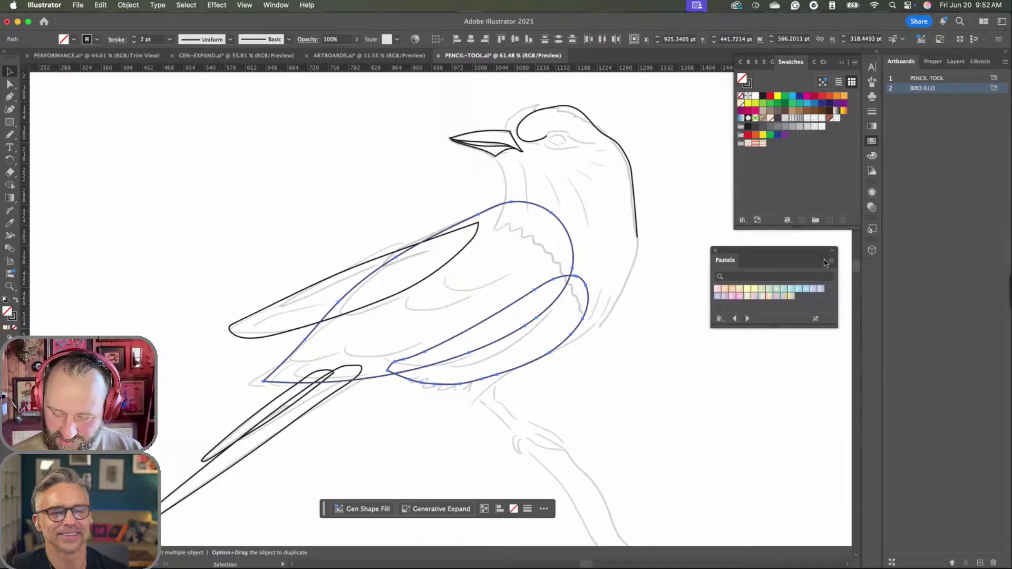
left_click(769, 297)
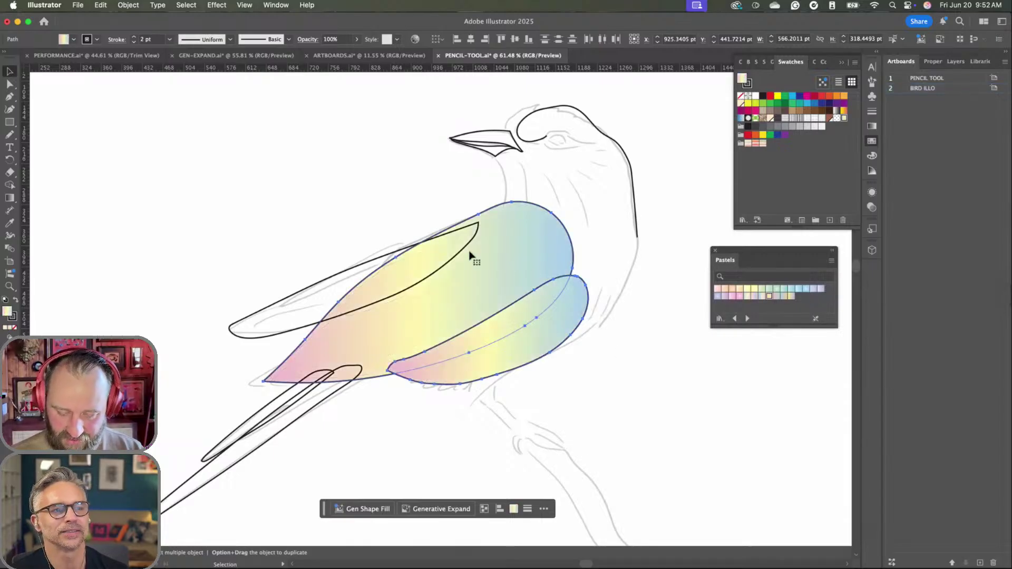
- Fill the far wing with a blue-to-orange Pastels gradient and both tail feathers with a muted blue-to-orange one
left_click(311, 313)
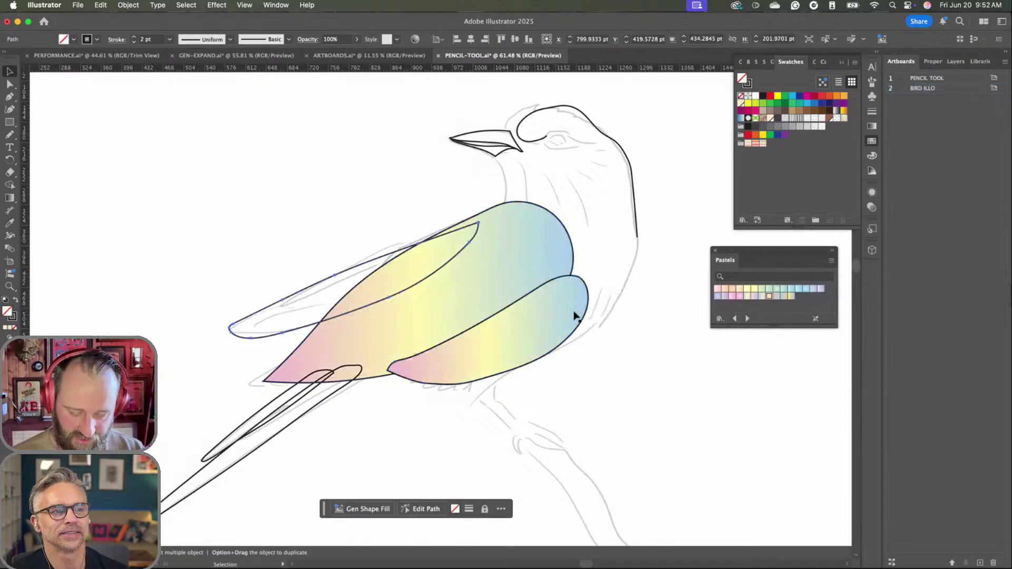
left_click(762, 296)
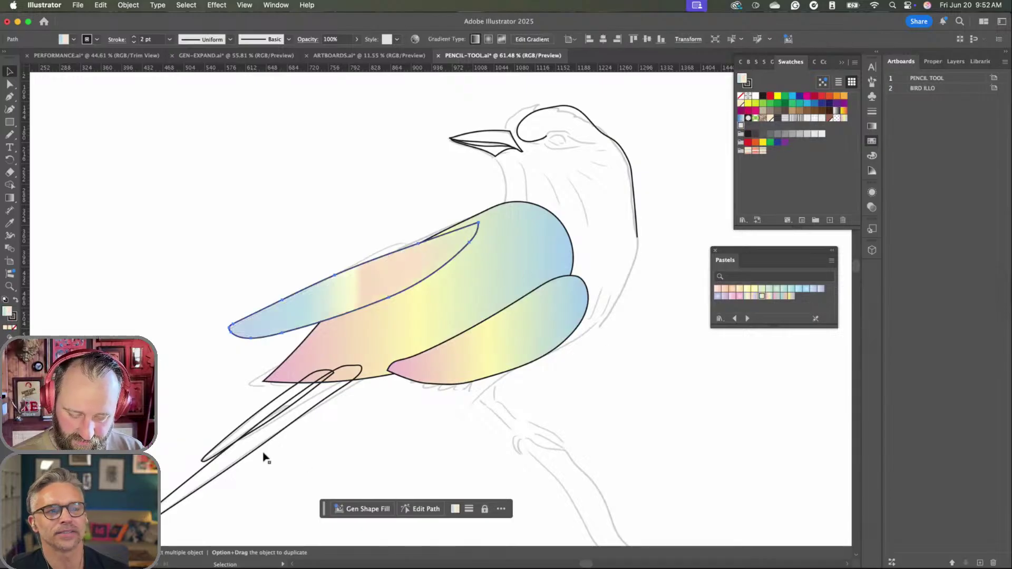
left_click(252, 441)
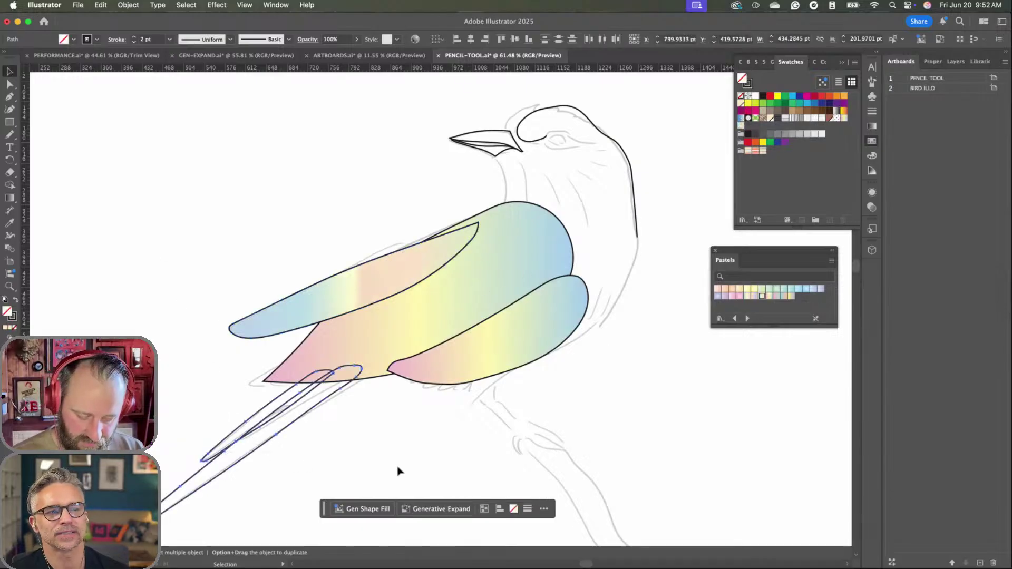
left_click(784, 296)
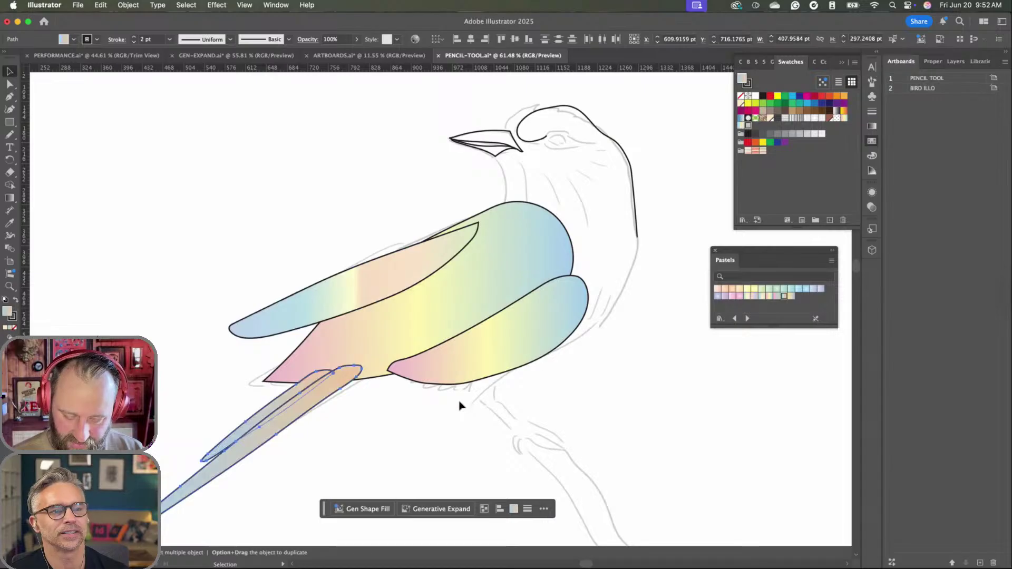
scroll(459, 406, "down", 3)
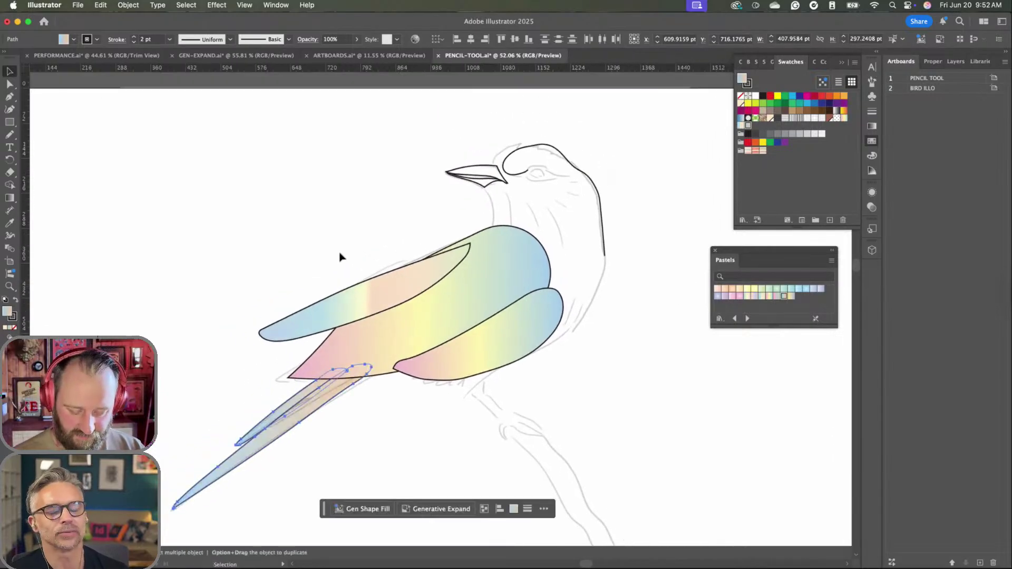
- Arrange the tail feathers and the far wing behind the large near-wing shape
left_click(353, 253)
left_click(317, 398)
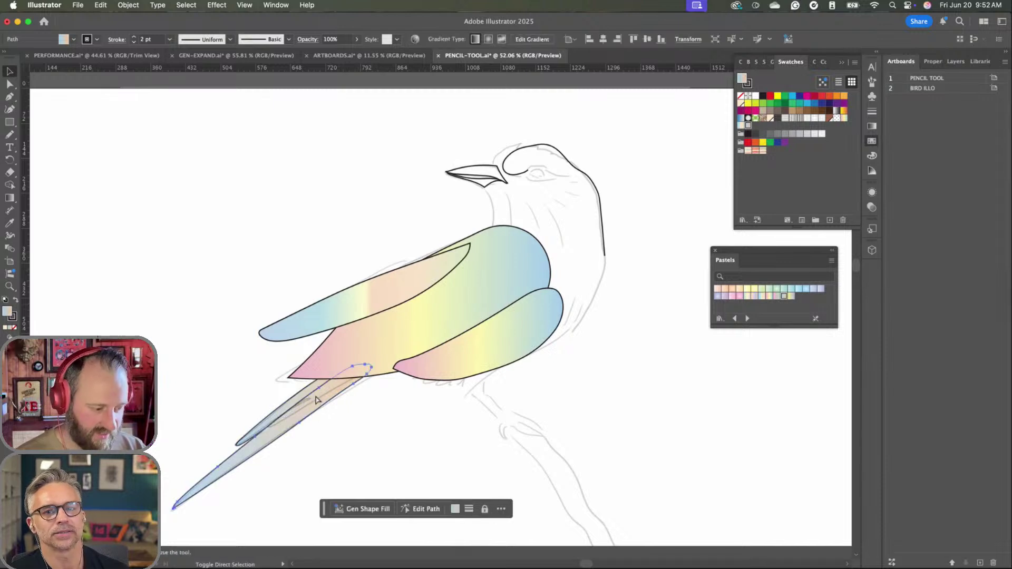
left_click(442, 258)
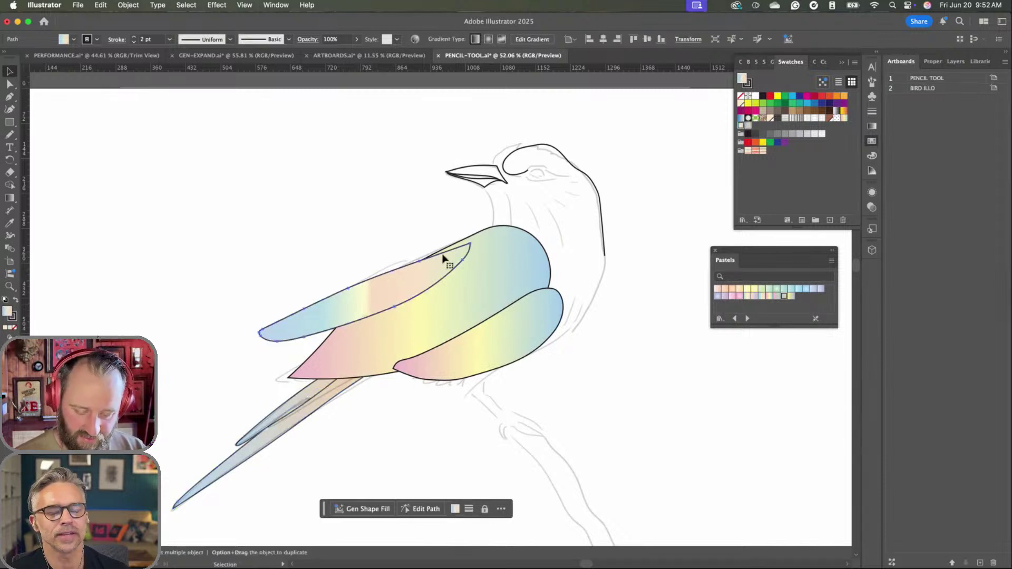
key("super+bracketleft")
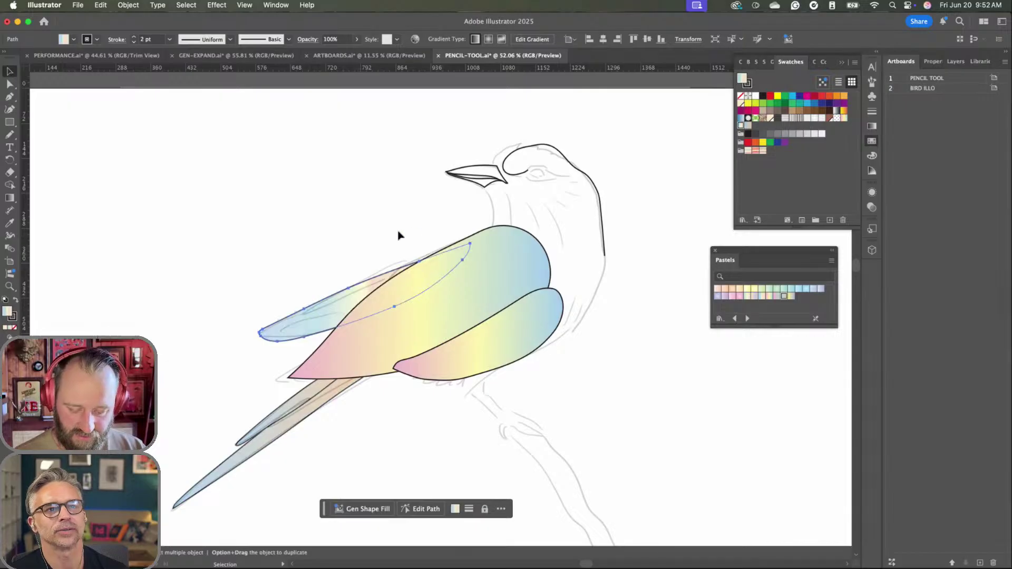
left_click(399, 240)
- Hide the placed bird sketch to view the gradient-filled shapes on their own
key("super+a")
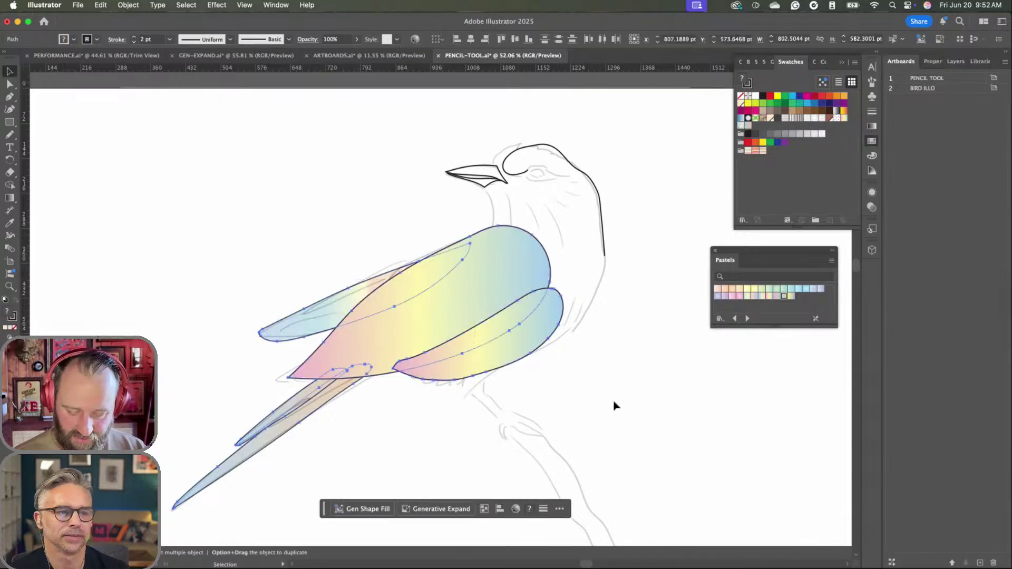
left_click(931, 61)
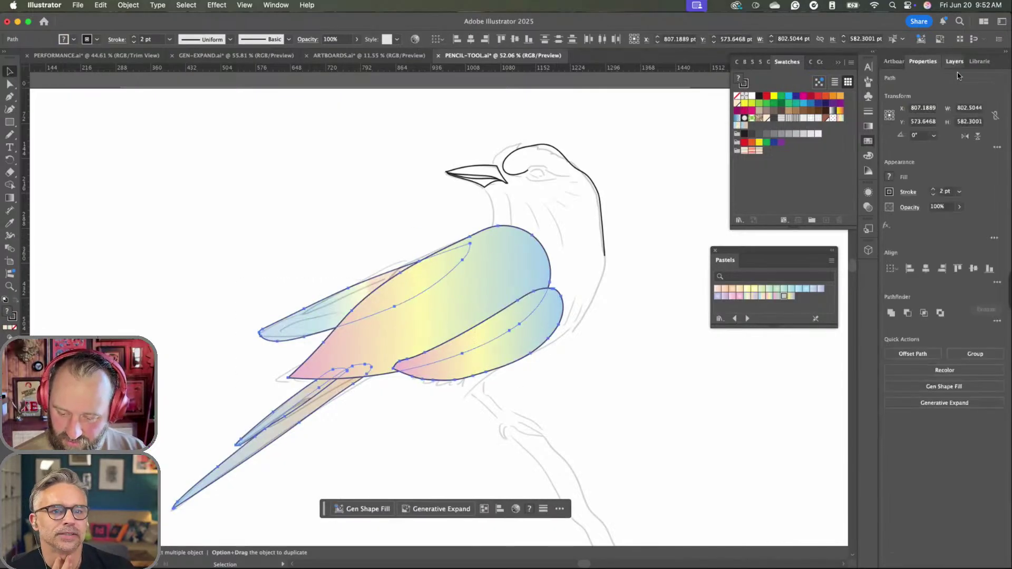
left_click(954, 62)
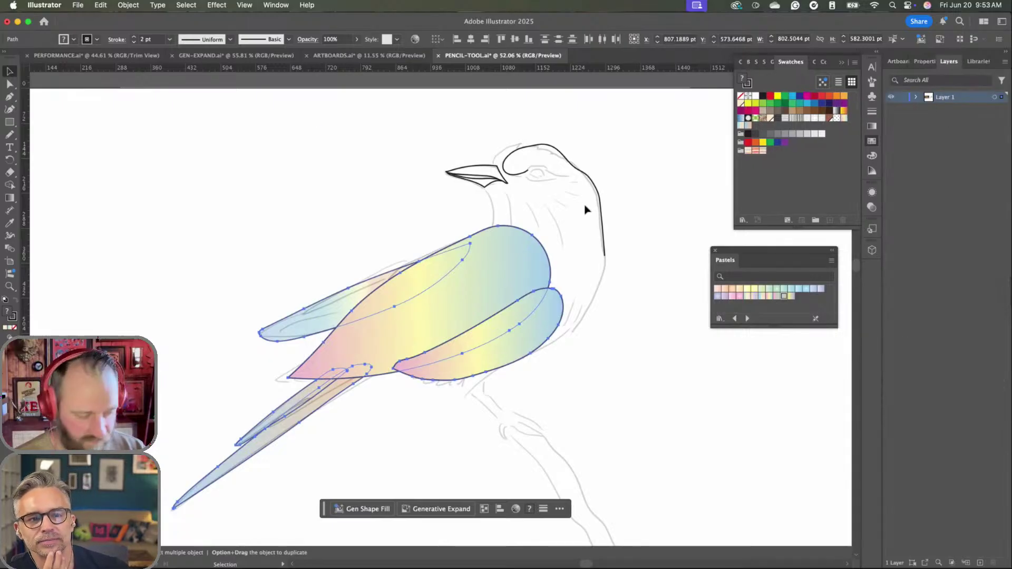
left_click(615, 208)
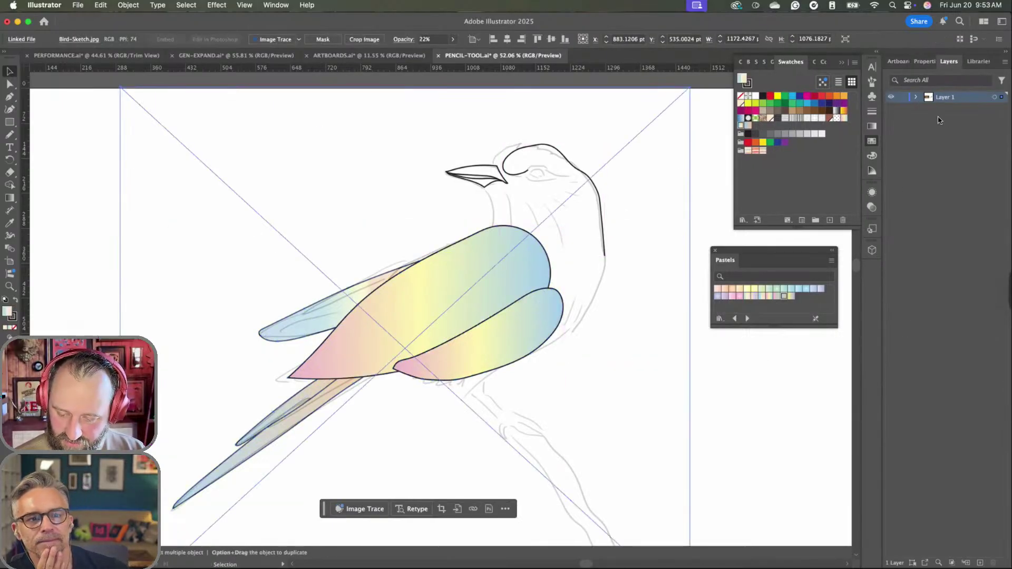
key("a")
key("v")
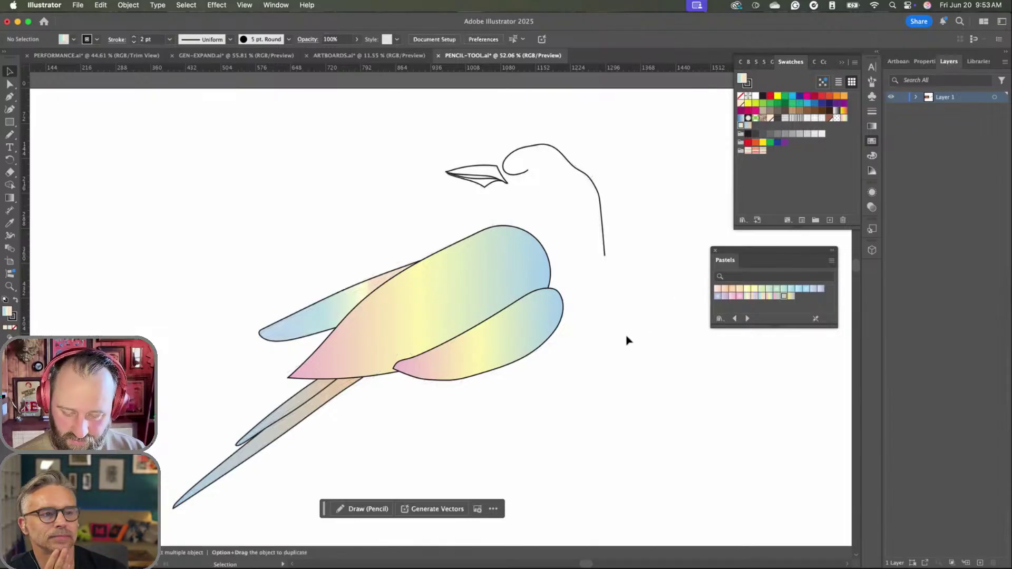
scroll(556, 277, "down", 1)
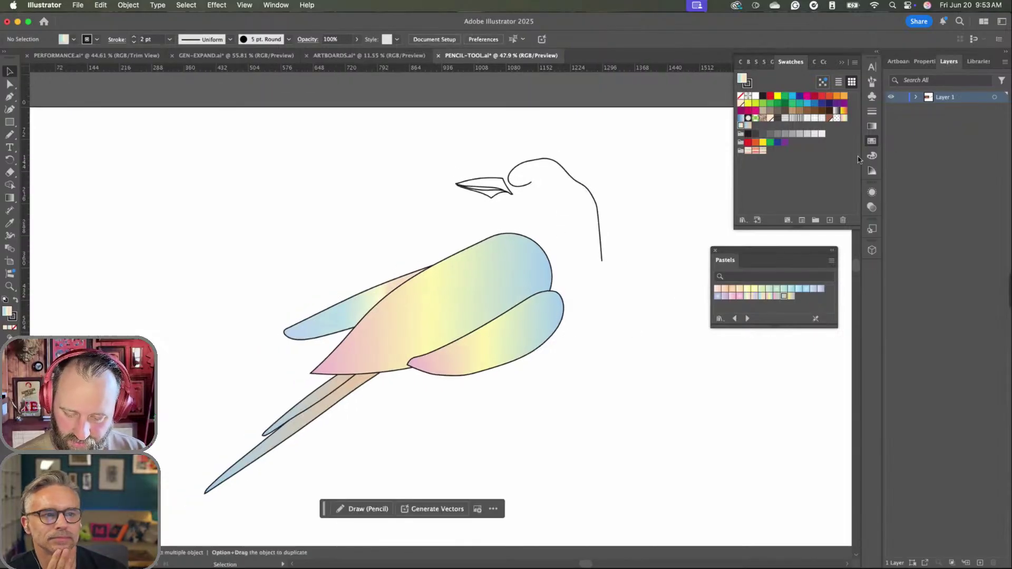
- Show the hidden sketch again and delete the partial head outline
key("super+alt+3")
scroll(595, 211, "up", 4)
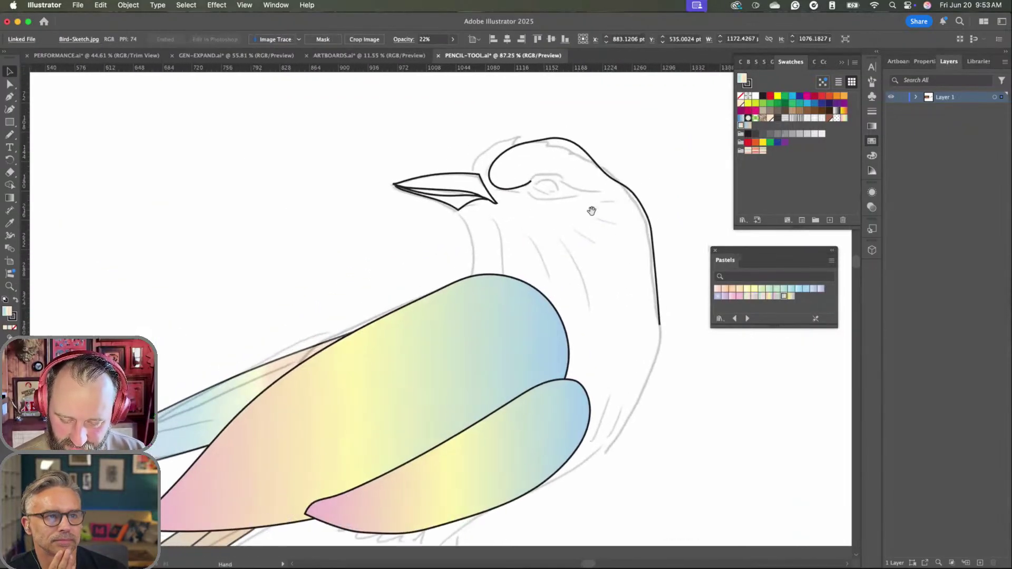
left_click(606, 184)
key("Delete")
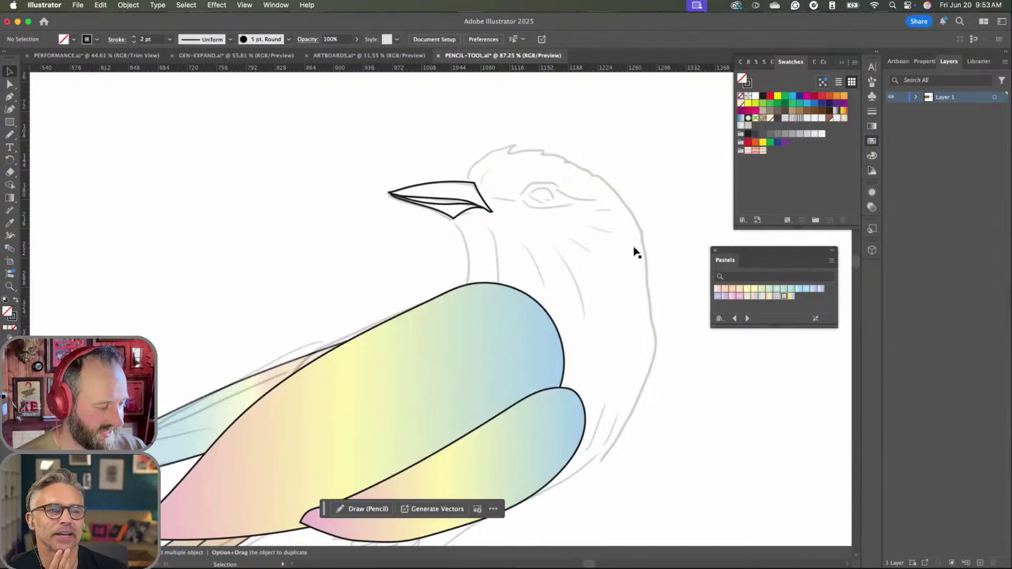
- Trace the bird's head and breast with the Pencil tool as one closed shape overlapping the beak and both near-wing shapes
key("n")
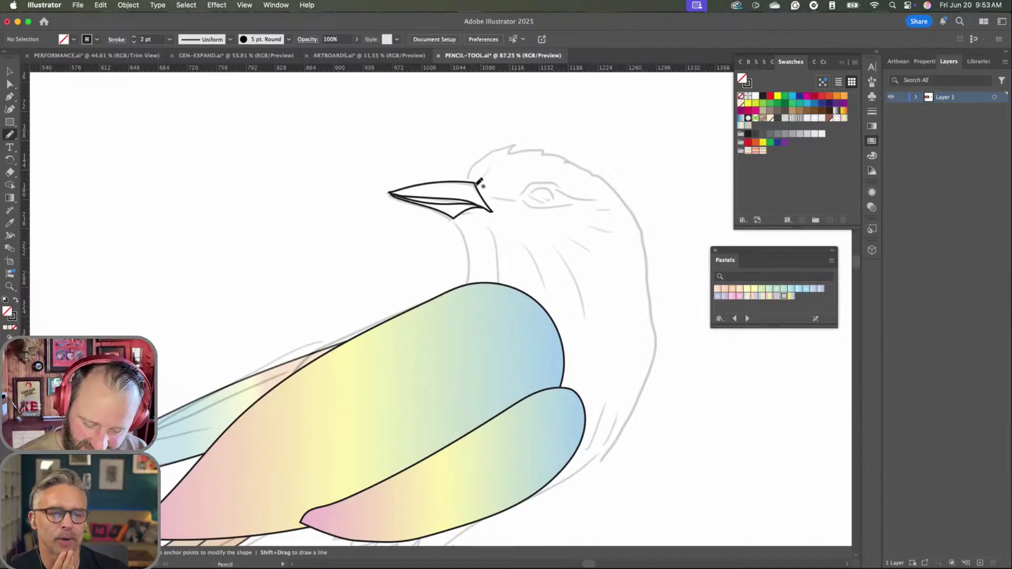
mouse_move(476, 182)
left_mouse_down()
mouse_move(491, 148)
mouse_move(544, 140)
mouse_move(595, 169)
mouse_move(638, 214)
mouse_move(653, 291)
mouse_move(650, 375)
mouse_move(594, 454)
mouse_move(551, 480)
mouse_move(554, 428)
mouse_move(522, 341)
mouse_move(479, 298)
mouse_move(455, 212)
mouse_move(503, 162)
left_mouse_up()
key("v")
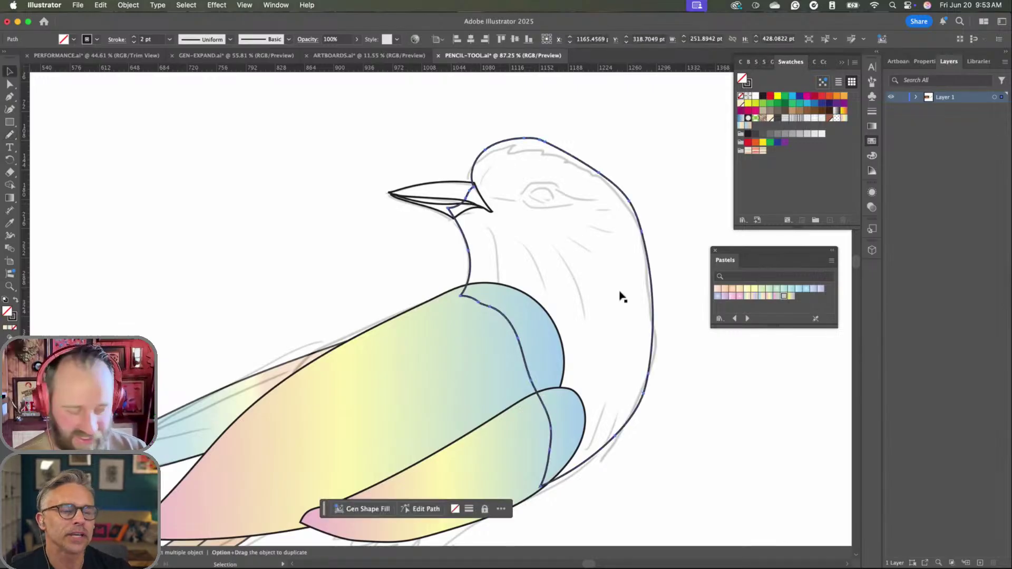
- Fill the head-and-breast shape with the pastel gradient sampled from the large near wing using the Eyedropper
key("i")
left_click(452, 355)
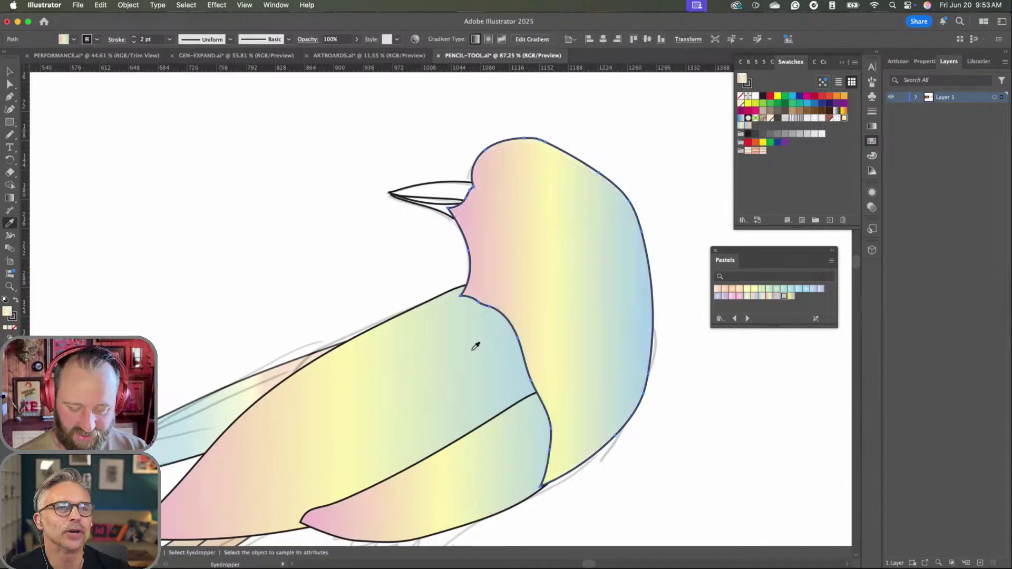
key("v")
key("a")
left_click(465, 311)
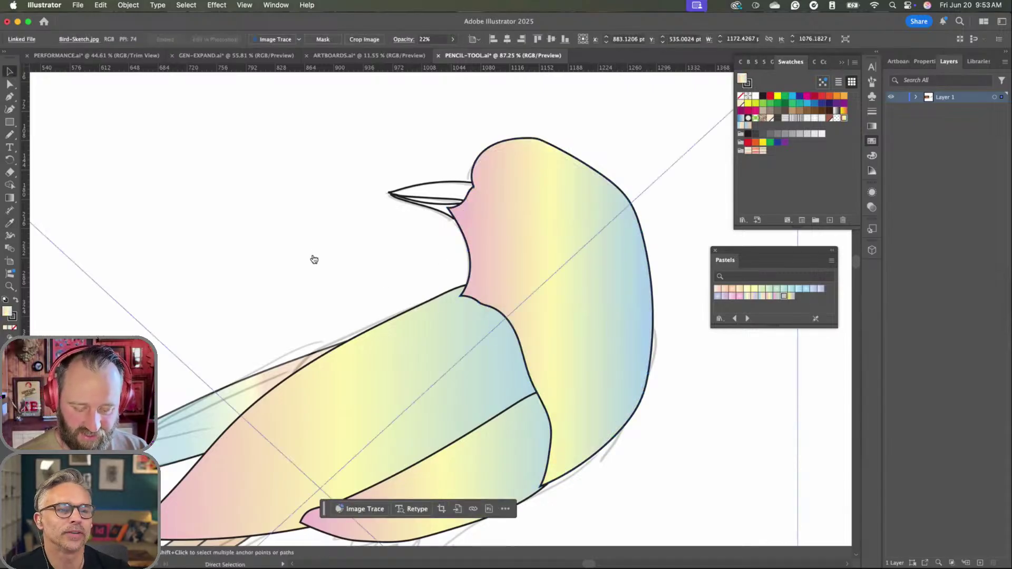
key("v")
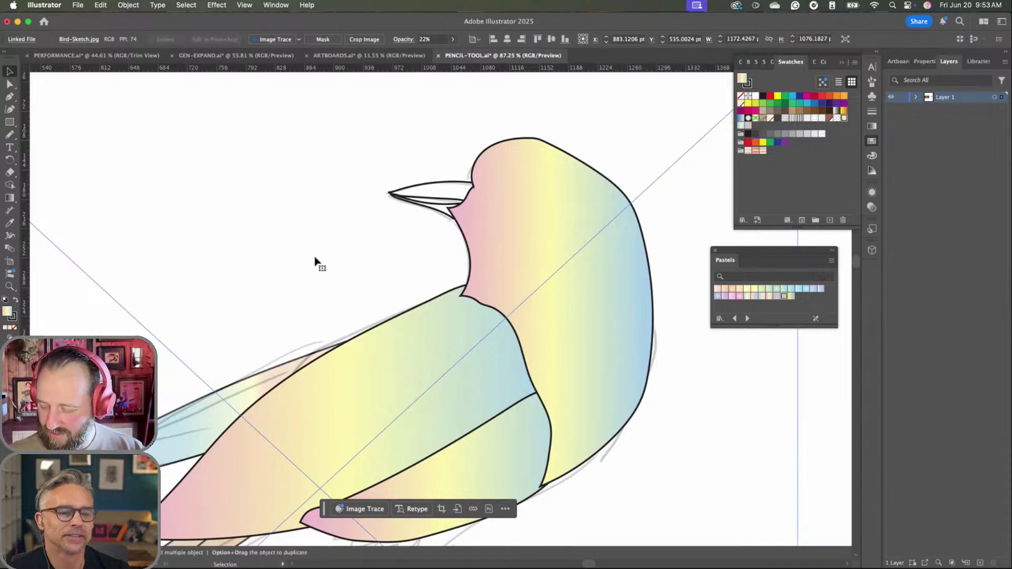
key("a")
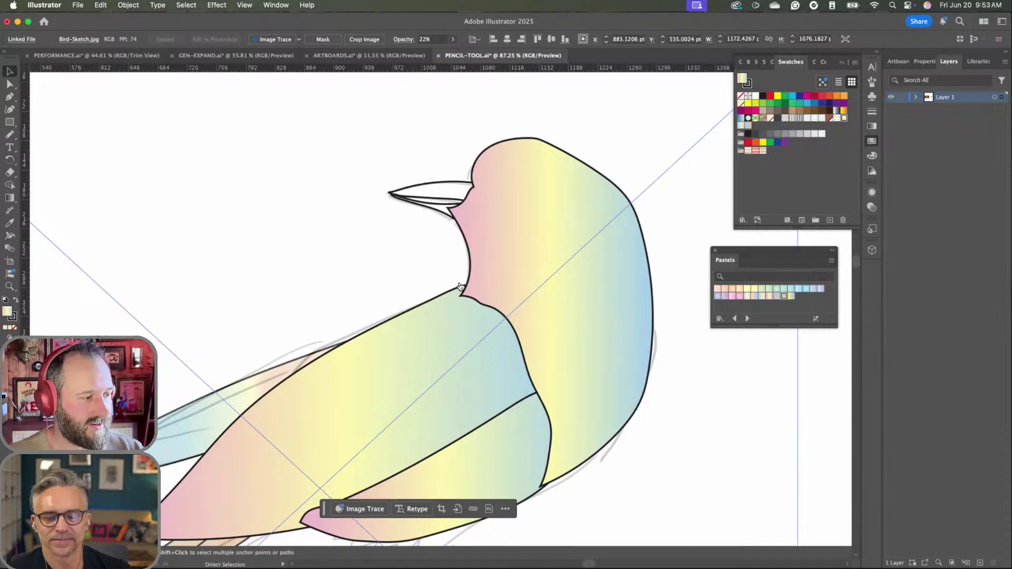
- Switch to Finder, preview Adobe_Live_Bird_Illo.ai in the ASSETS folder and open it in Illustrator
key("super+Tab")
left_click(404, 230)
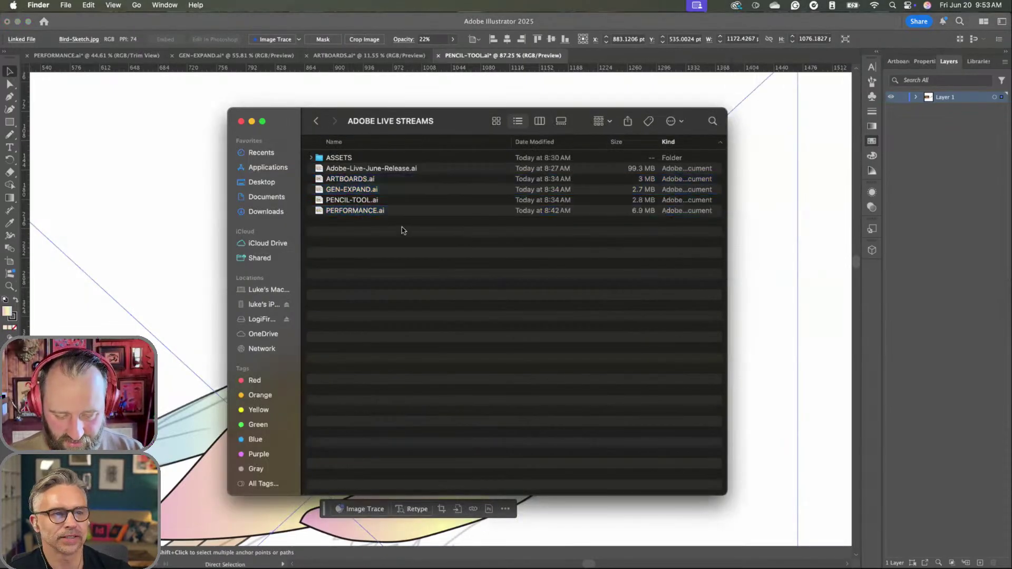
left_click(310, 158)
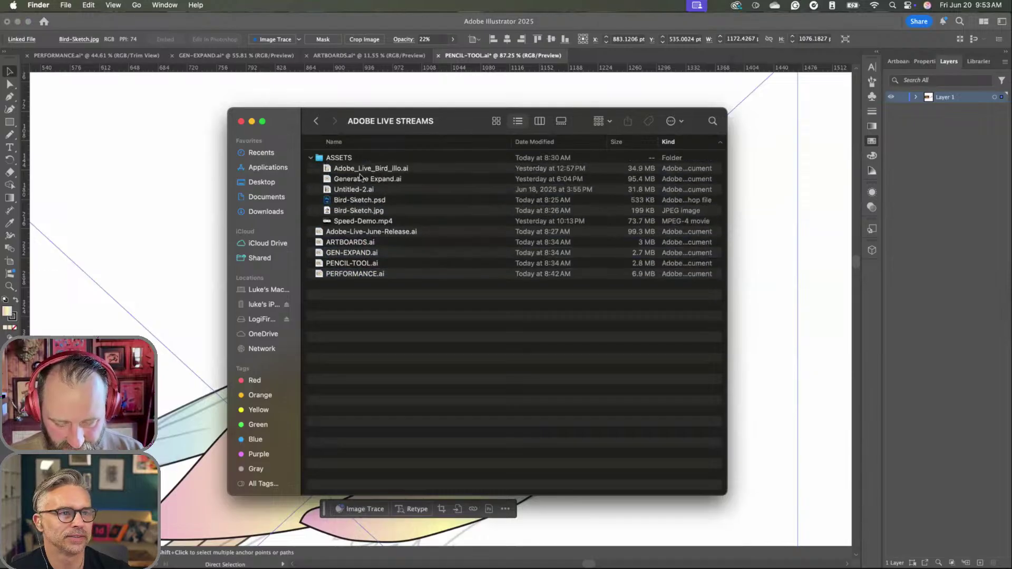
left_click(358, 170)
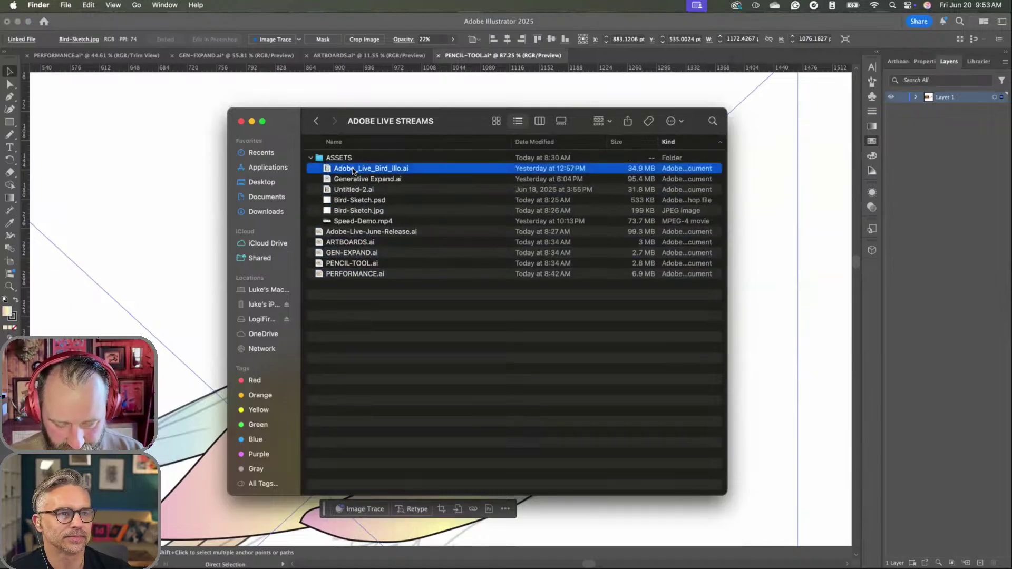
key("space")
key("space")
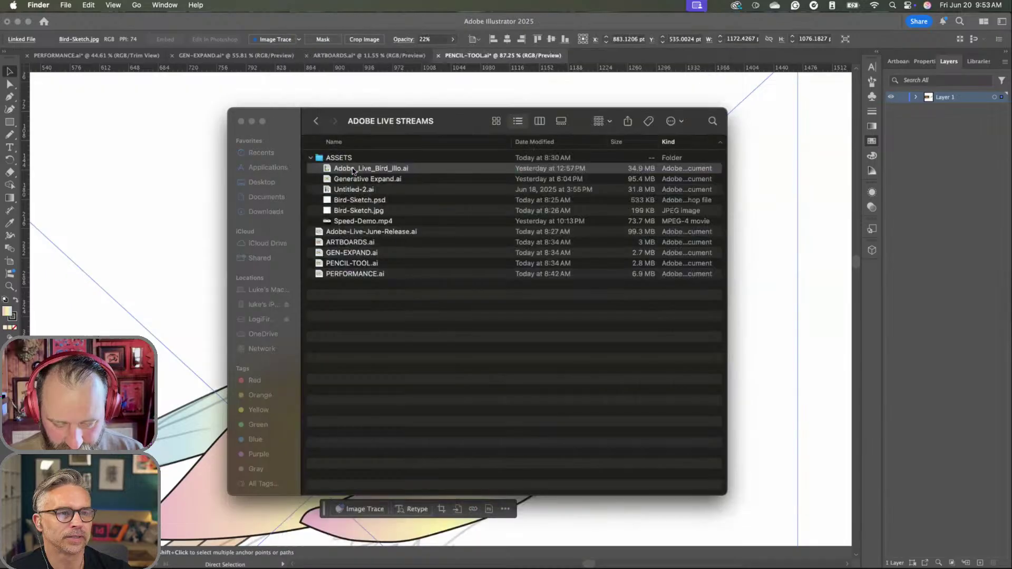
double_click(352, 170)
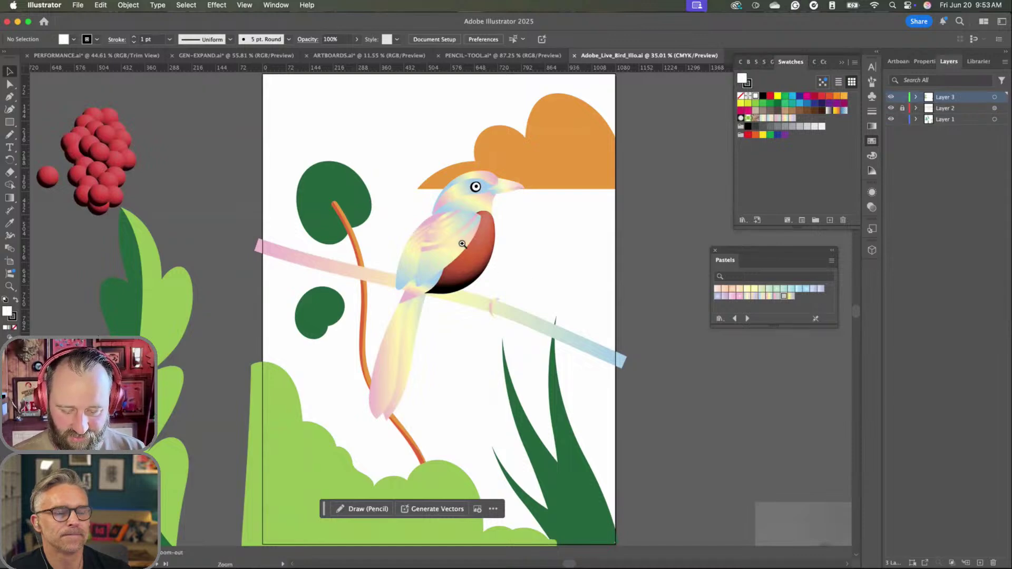
- Examine the finished bird illustration up close, selecting its clipped gradient wing group
scroll(489, 273, "up", 5)
scroll(489, 273, "up", 3)
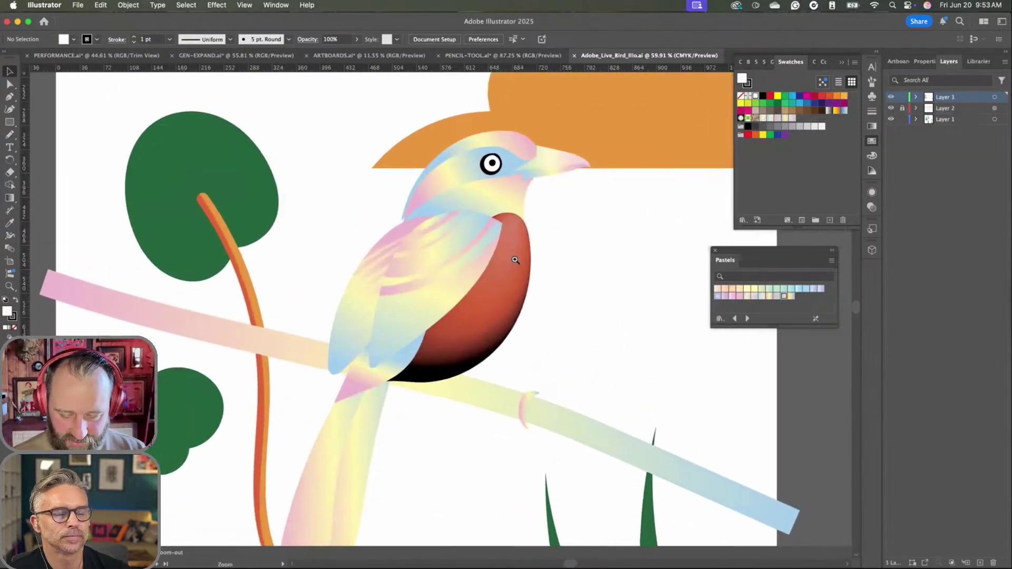
left_click(503, 258)
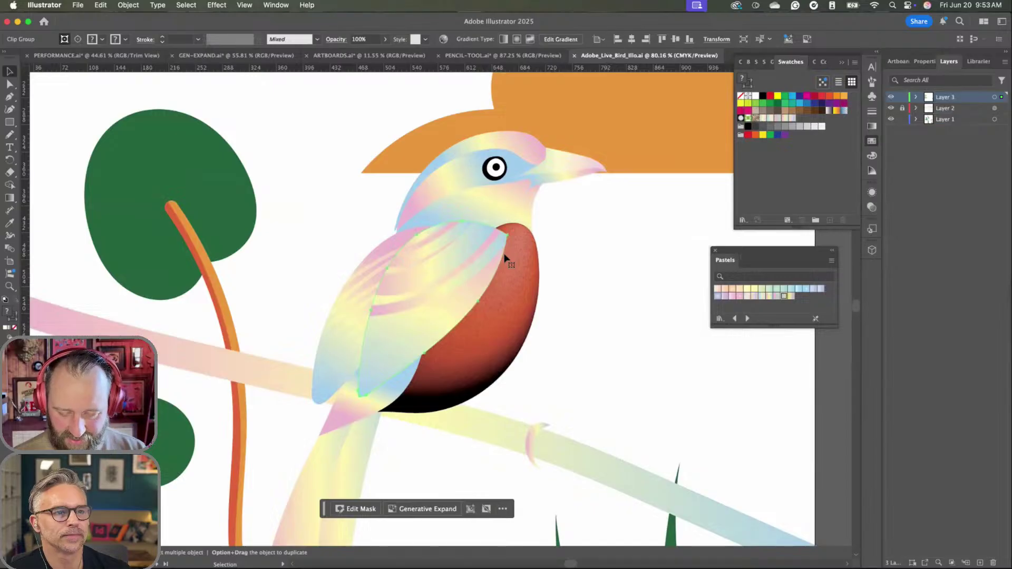
scroll(509, 316, "down", 3)
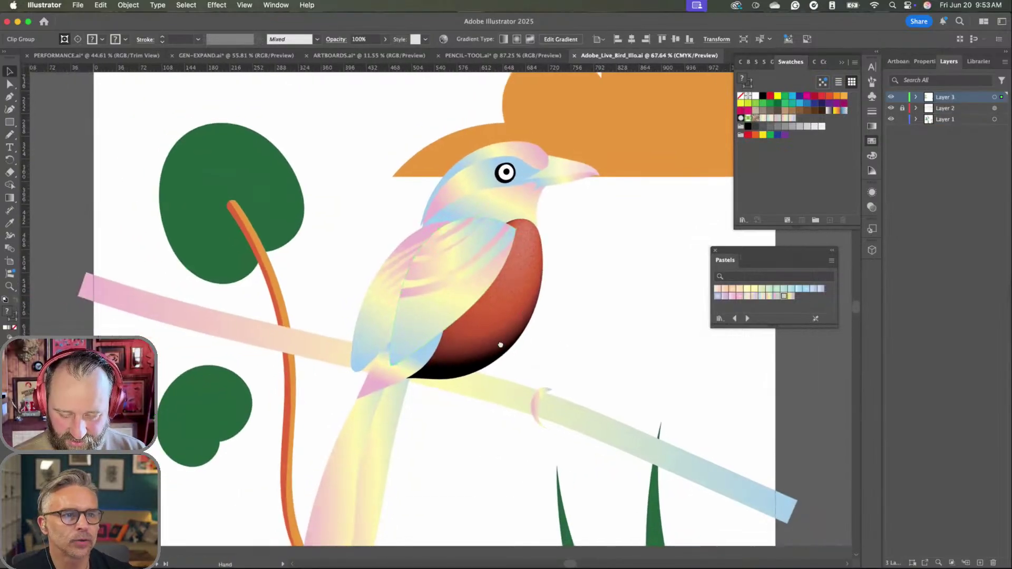
scroll(509, 314, "down", 3)
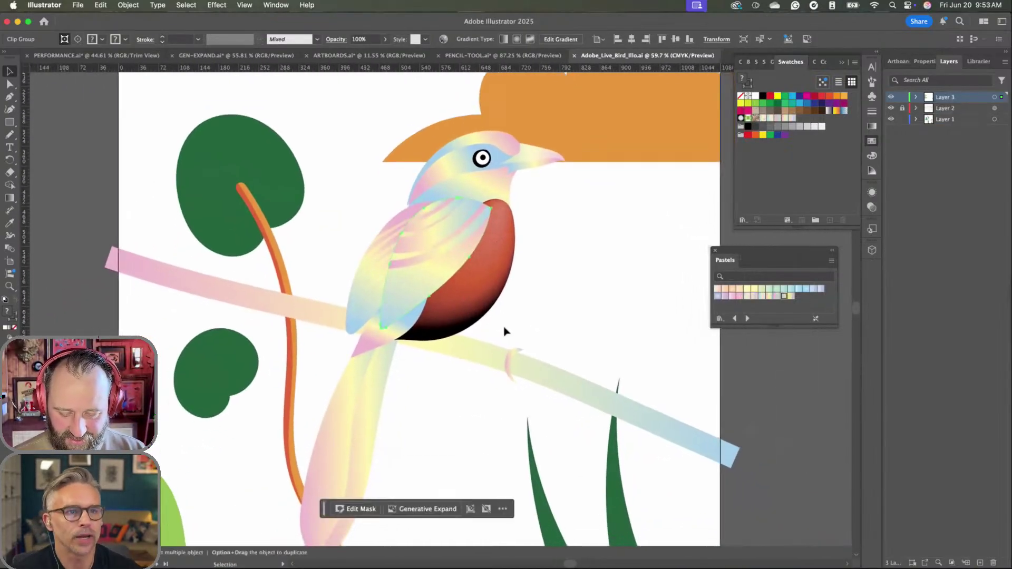
scroll(483, 337, "up", 4)
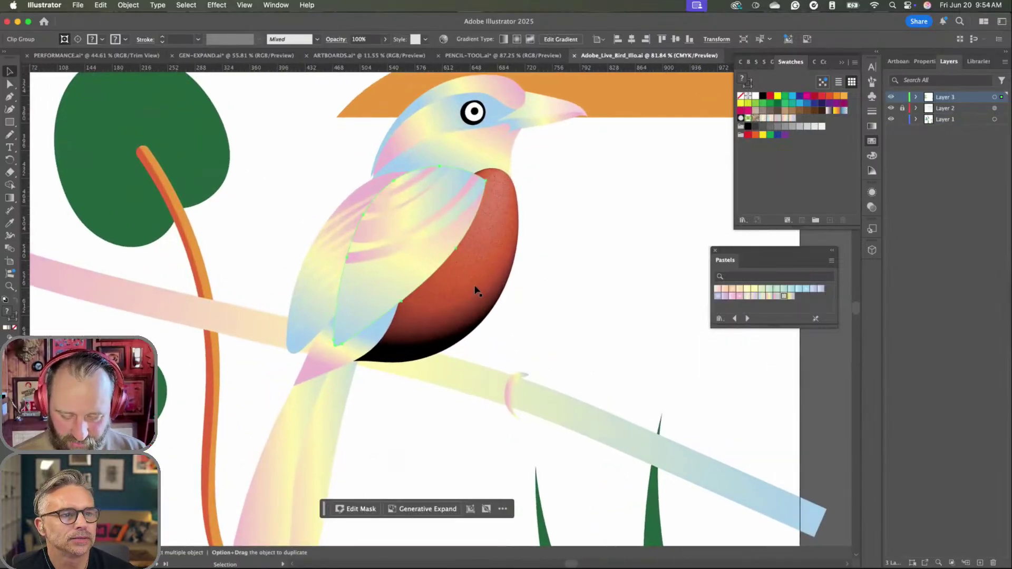
- Inspect the red belly's appearance attributes, expanding its stroke and fill entries and comparing them with the wing group
left_click(477, 289)
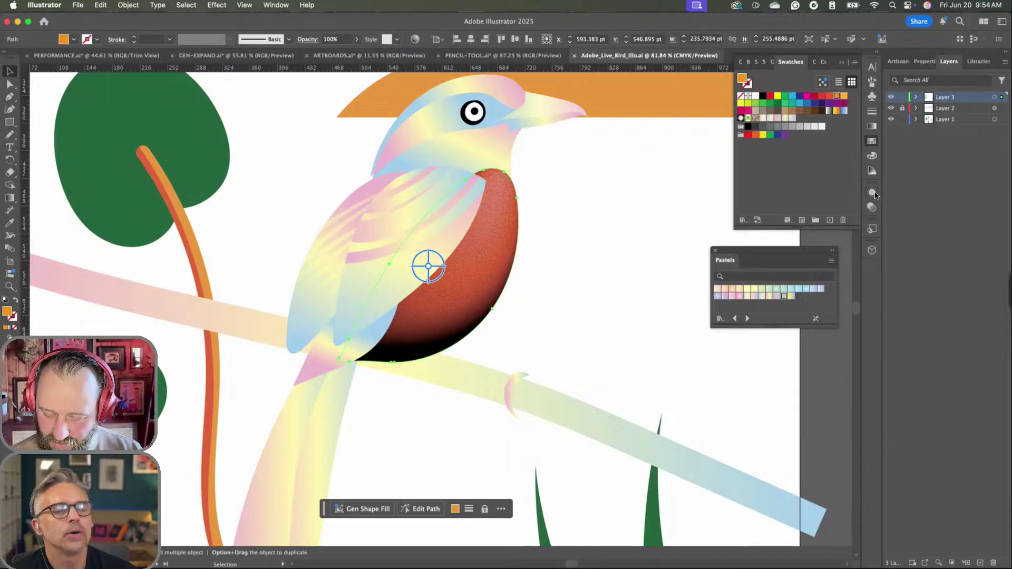
left_click(872, 193)
left_click(841, 250)
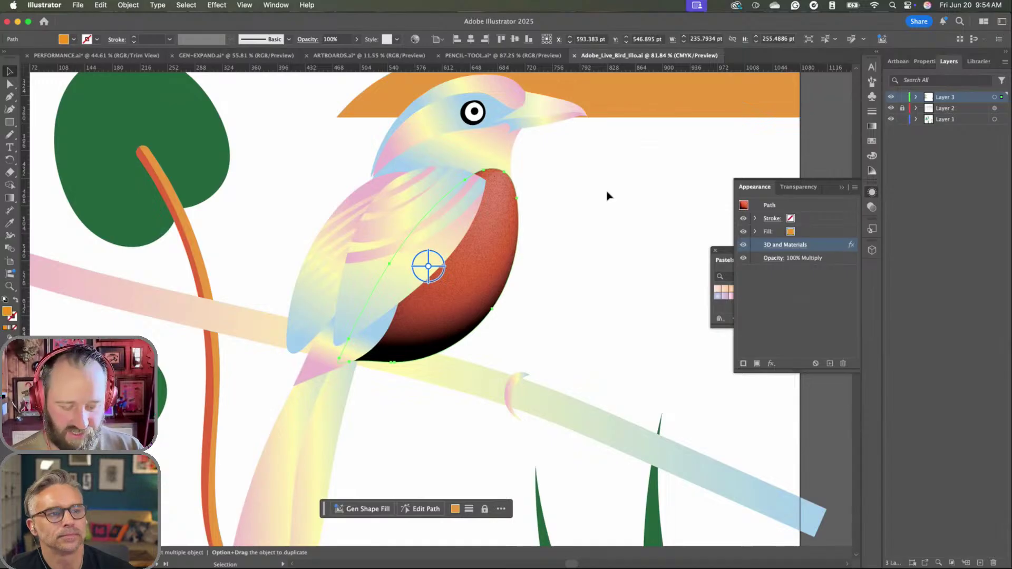
left_click(442, 213)
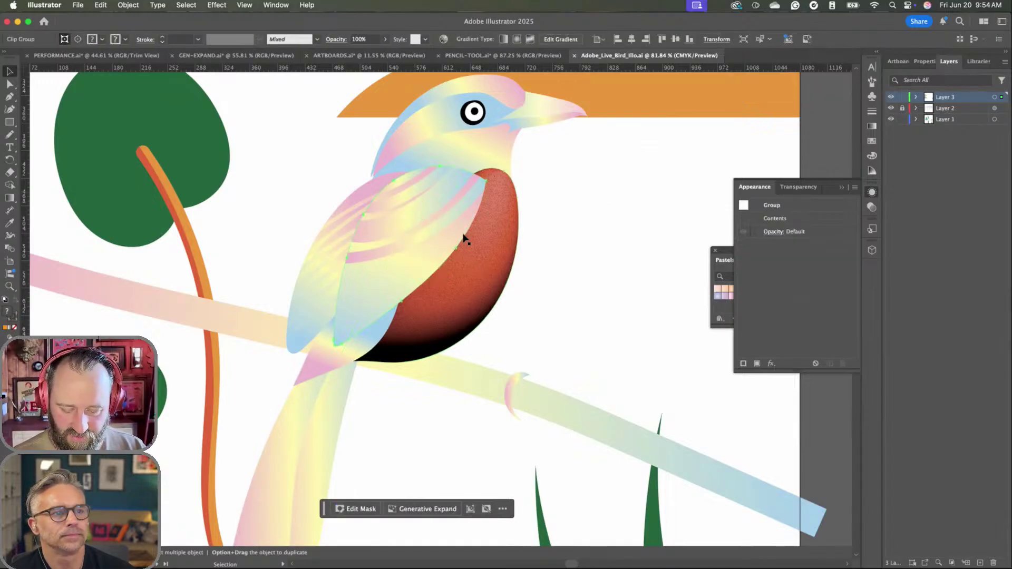
scroll(474, 237, "down", 3)
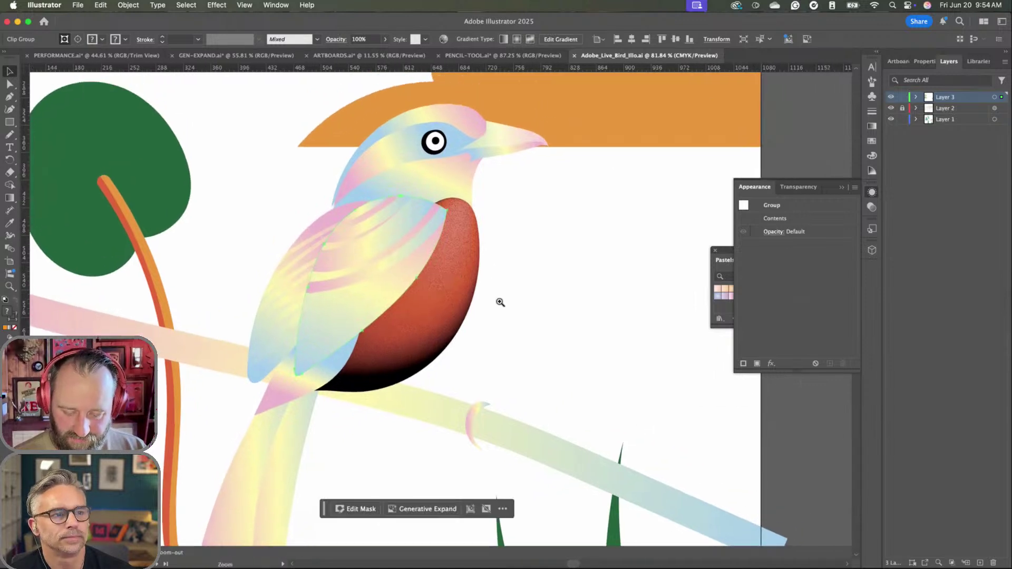
left_click(445, 289)
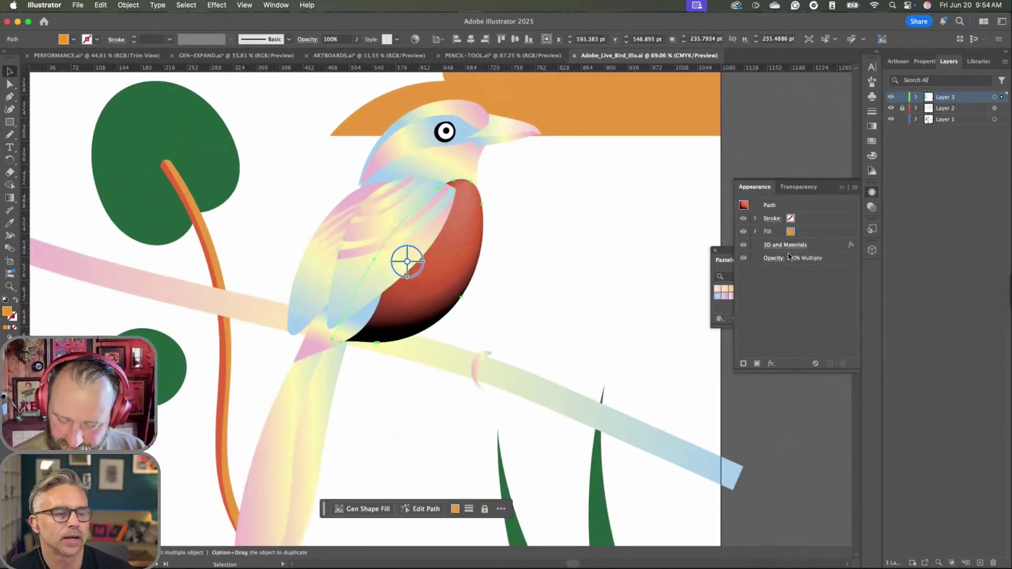
left_click(756, 232)
left_click(756, 218)
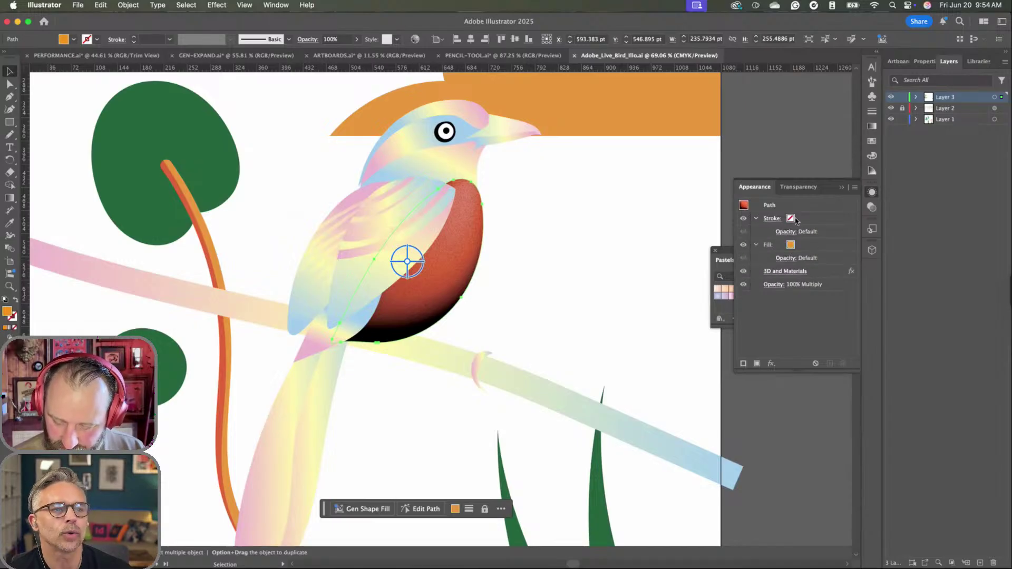
left_click(823, 275)
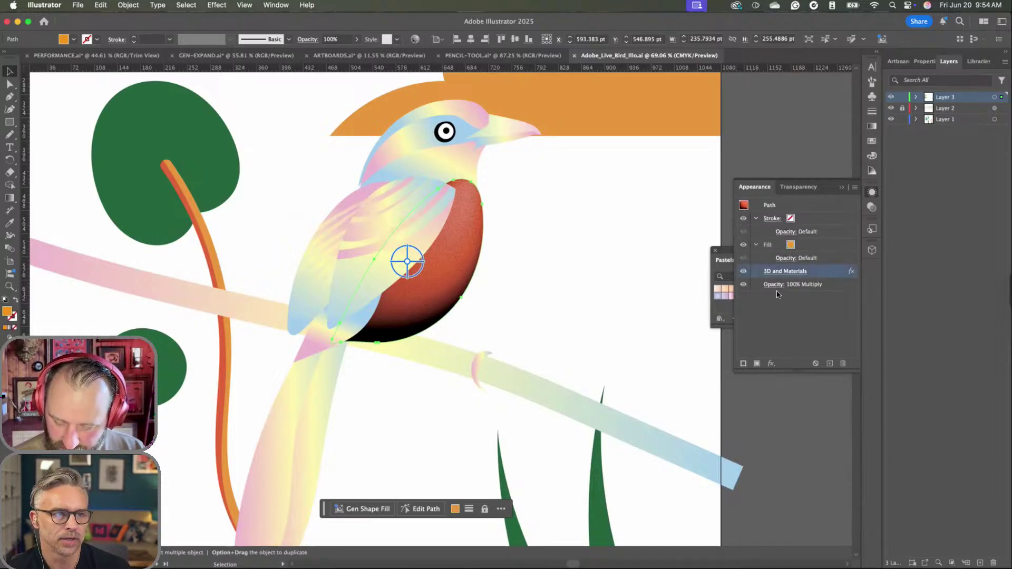
- Relight the belly's 3D and Materials effect with the Top Left lighting preset and shift the light to the sphere's upper centre
scroll(480, 264, "up", 5)
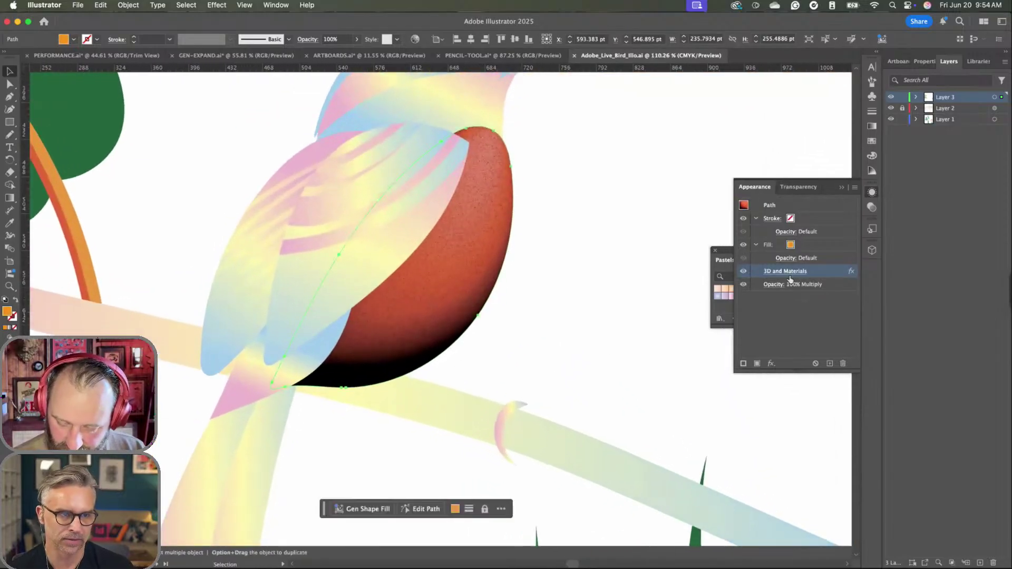
left_click(789, 272)
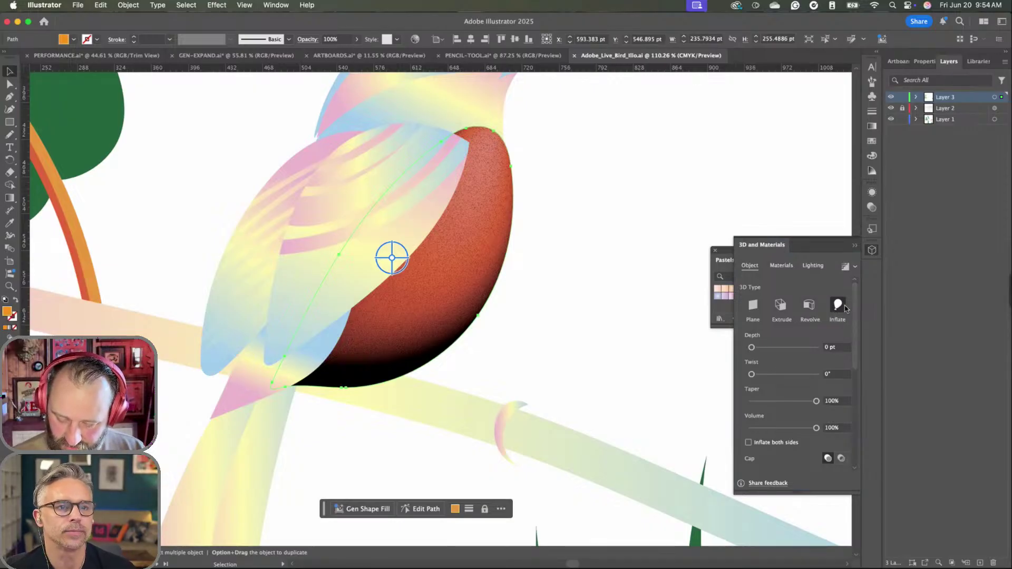
left_click(815, 266)
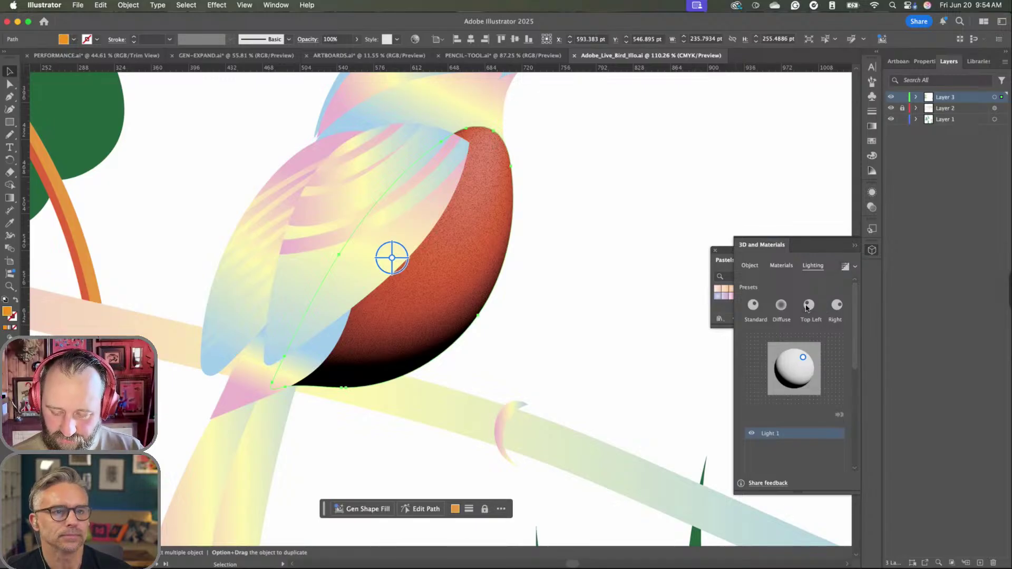
mouse_move(805, 361)
left_mouse_down()
mouse_move(798, 356)
mouse_move(795, 390)
mouse_move(807, 371)
mouse_move(789, 359)
mouse_move(798, 357)
left_mouse_up()
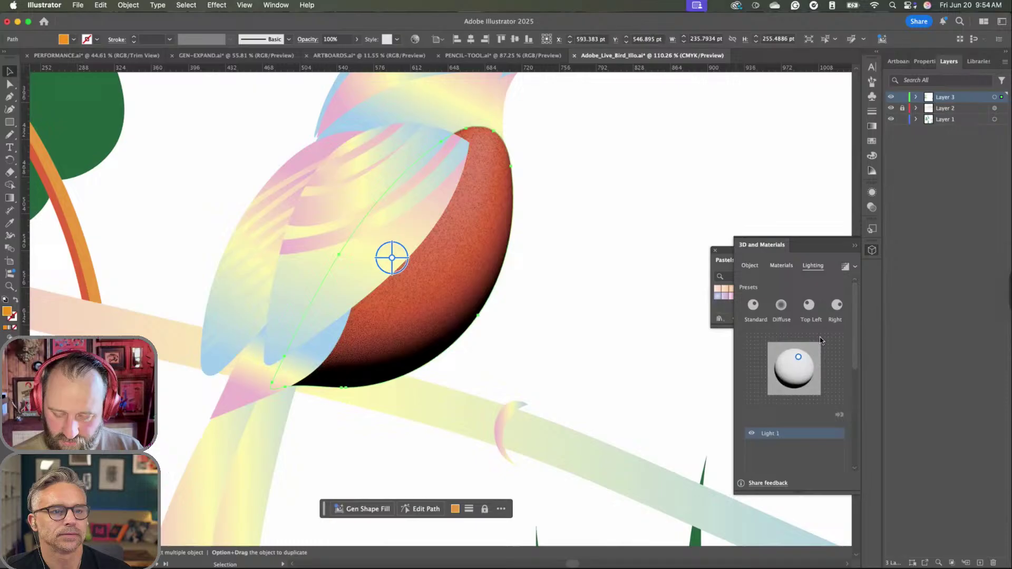
left_click(809, 305)
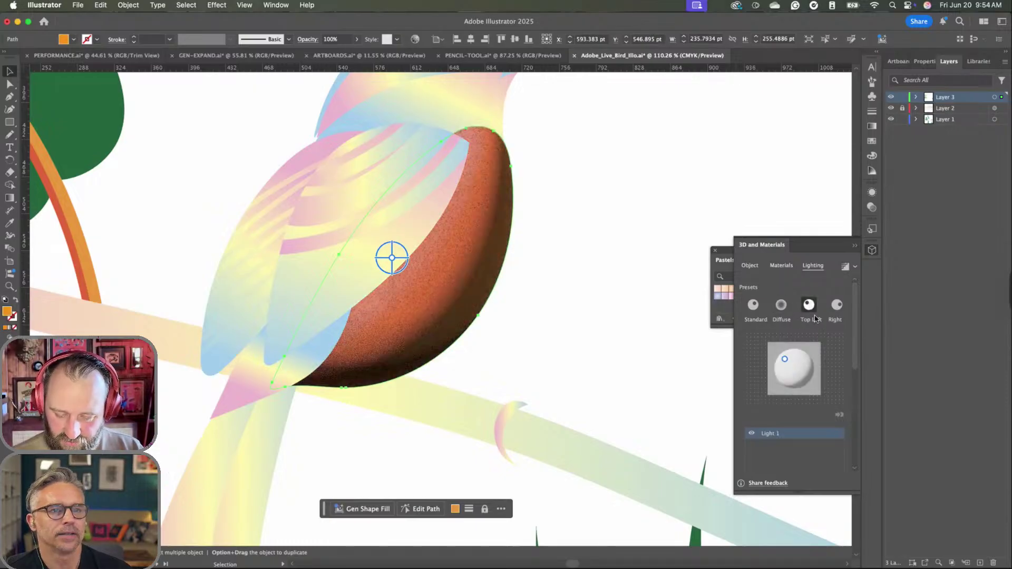
left_click_drag(796, 358, 793, 353)
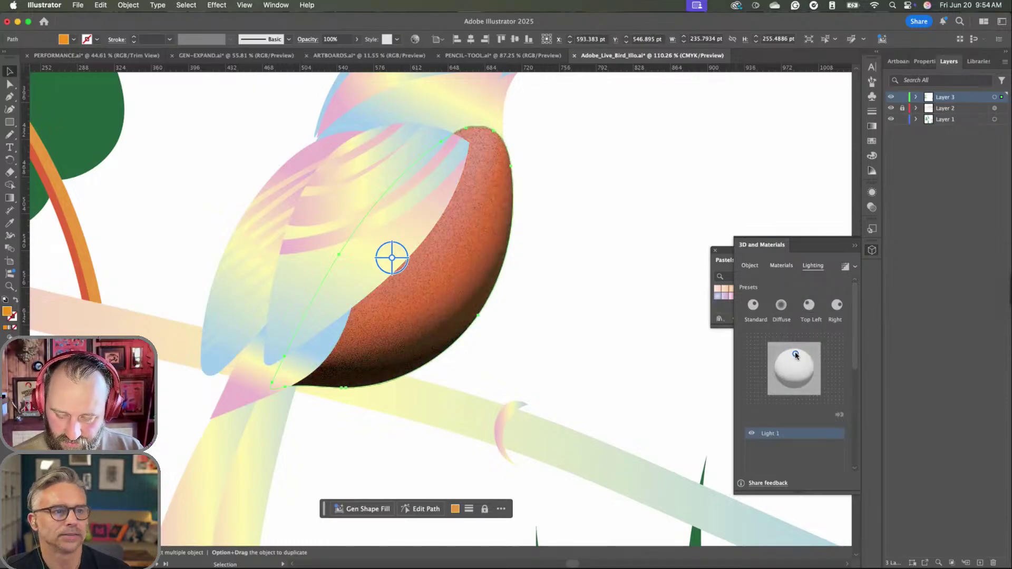
left_click(855, 246)
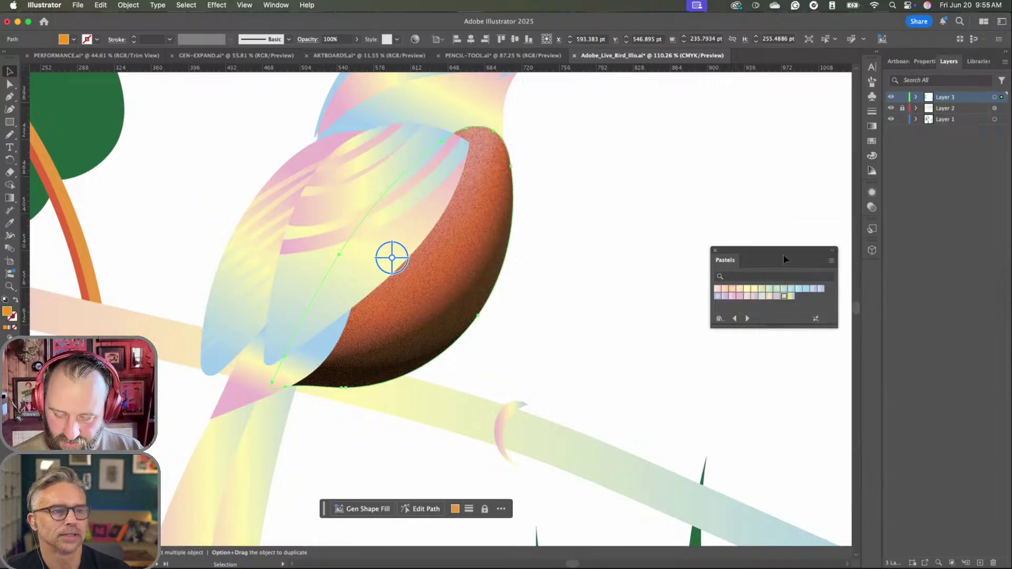
- Review the relit belly and the throat's gradient shape up close and within the whole bird illustration
key("z")
left_click(583, 210, "alt")
left_click(494, 289, "alt")
key("v")
scroll(540, 225, "up", 2)
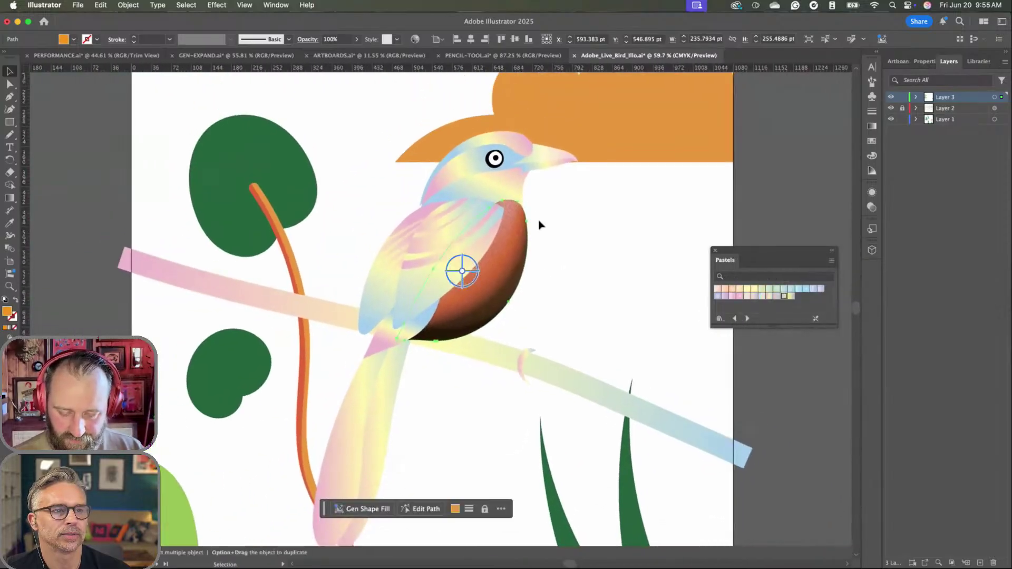
left_click(508, 182)
scroll(506, 185, "up", 3)
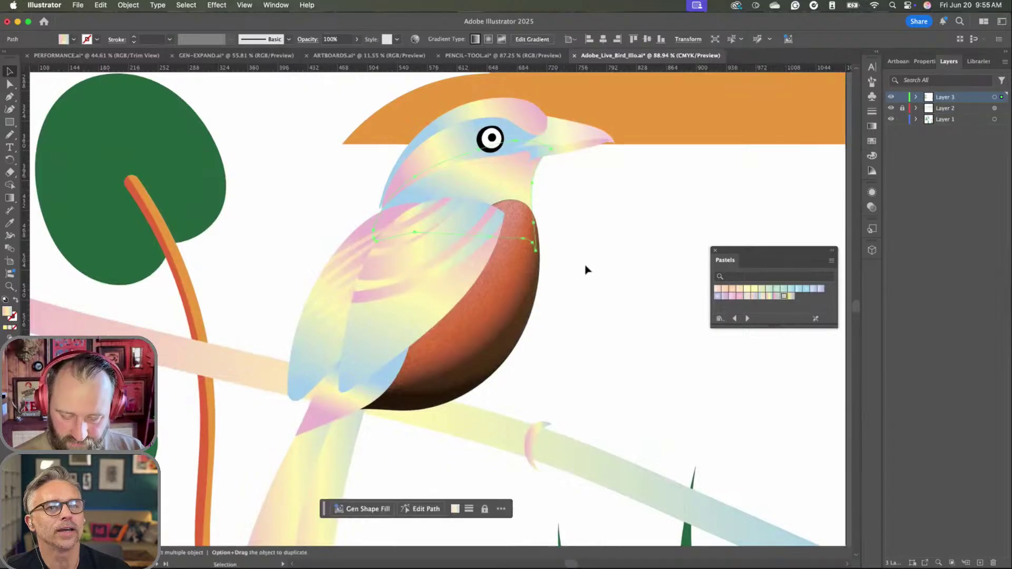
scroll(553, 323, "down", 5)
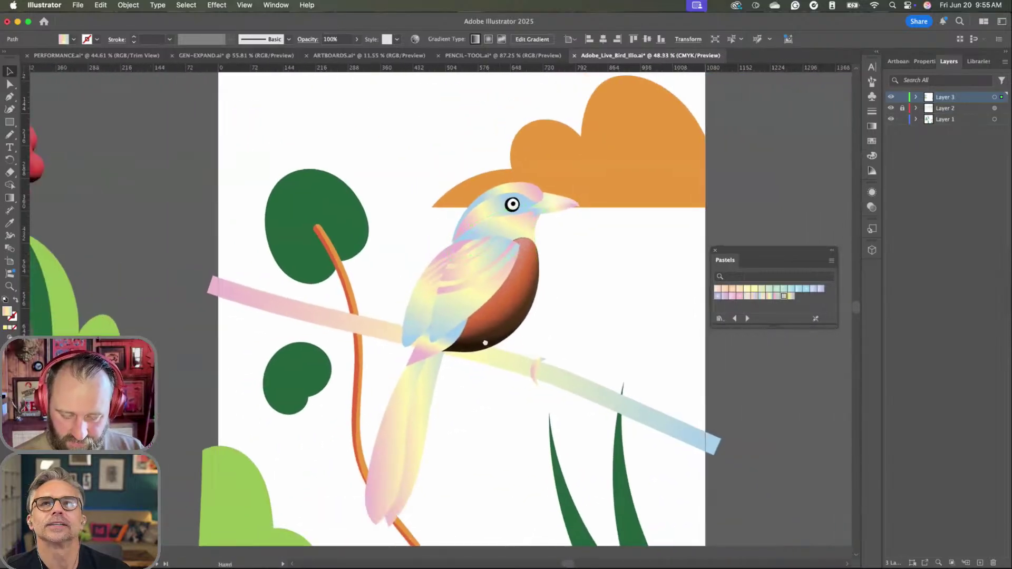
scroll(490, 312, "down", 1)
scroll(527, 275, "right", 2)
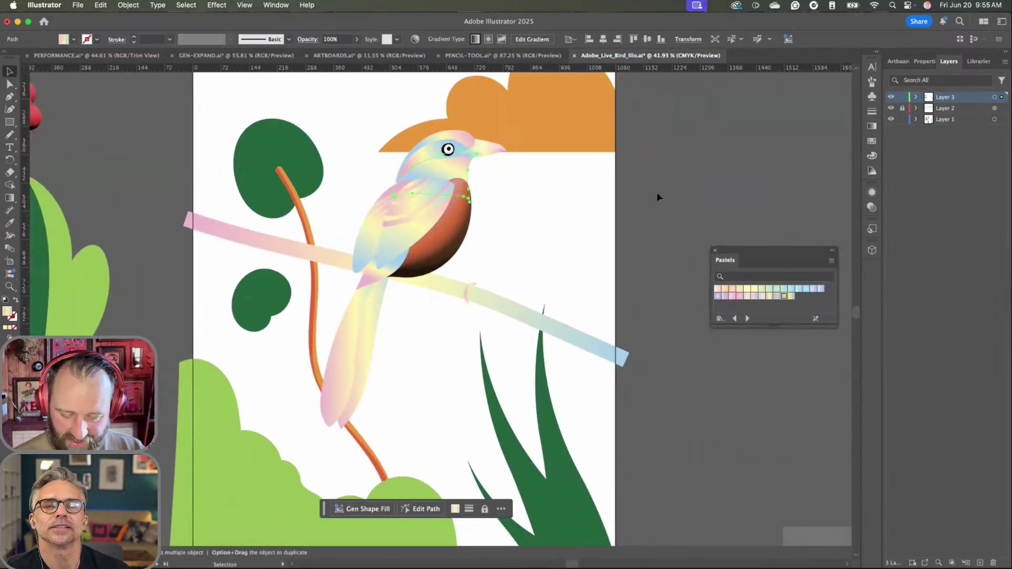
left_click(595, 241)
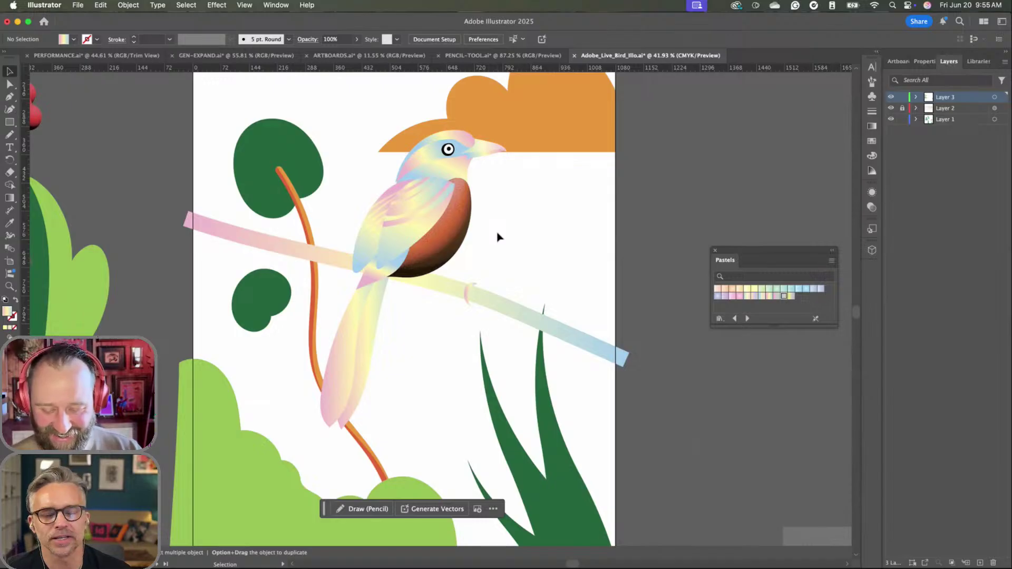
- Apply the 3D and Materials Inflate effect to the bird's pastel gradient throat shape
scroll(485, 211, "up", 4)
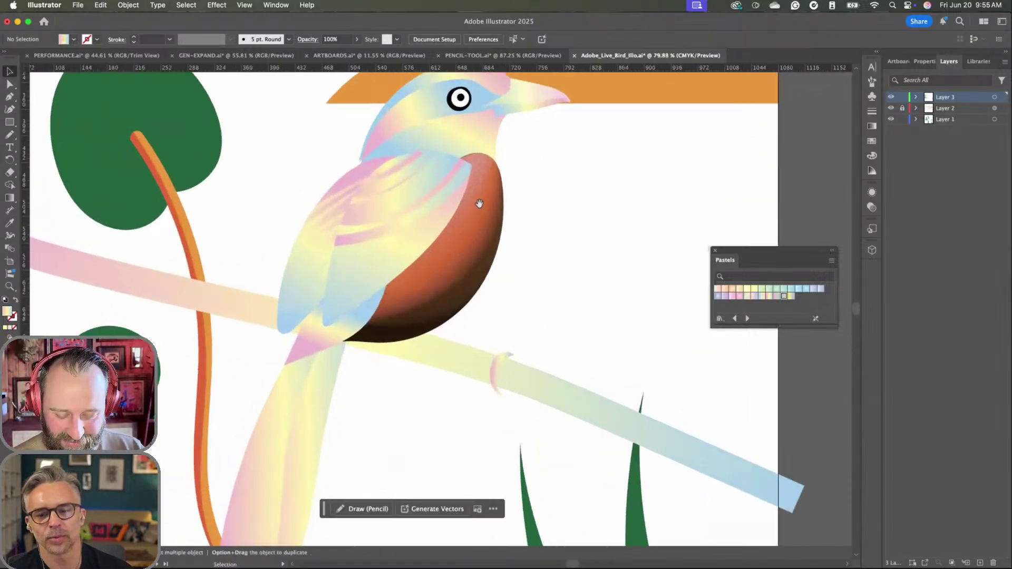
scroll(474, 218, "up", 2)
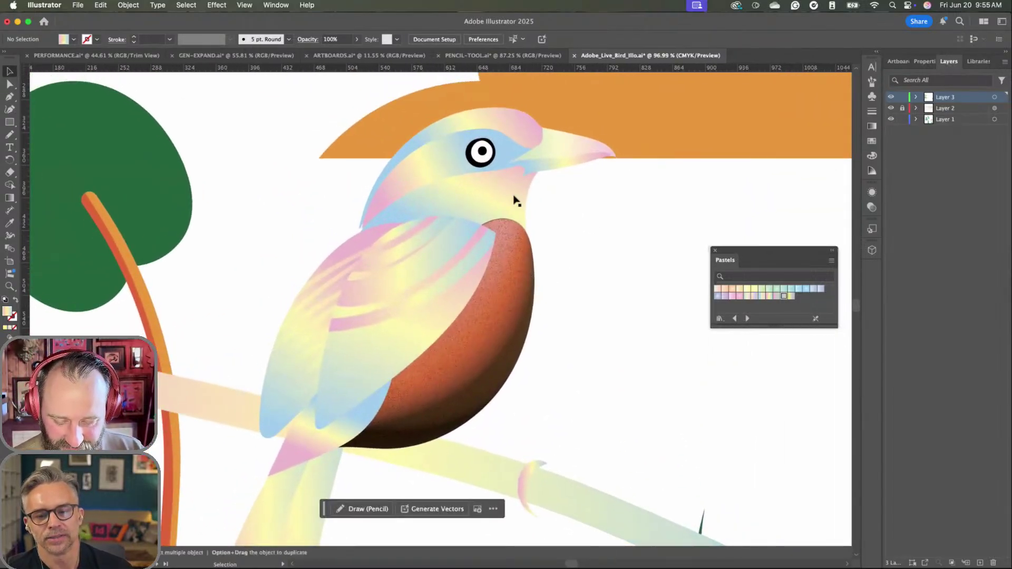
left_click(517, 200)
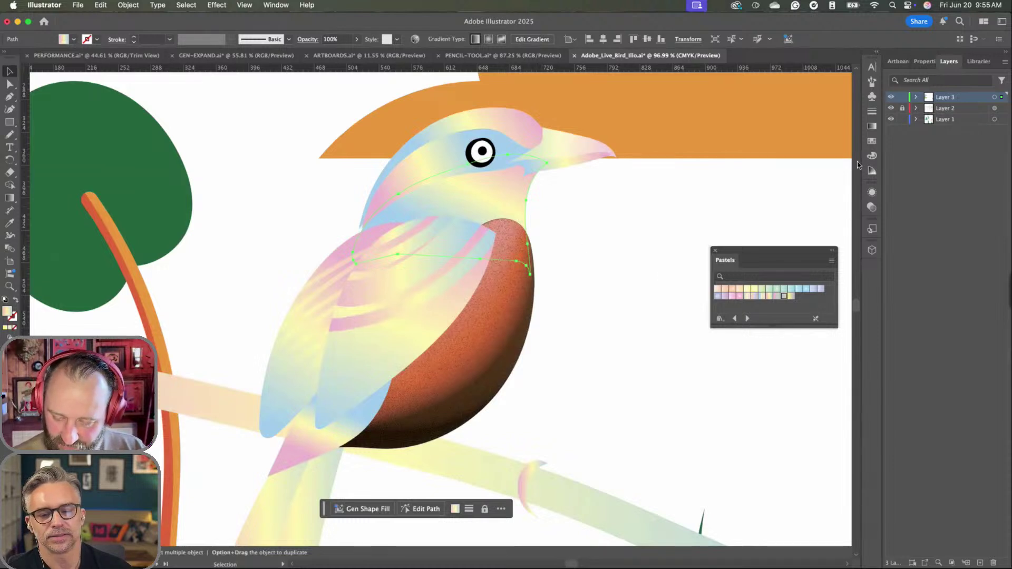
left_click(873, 193)
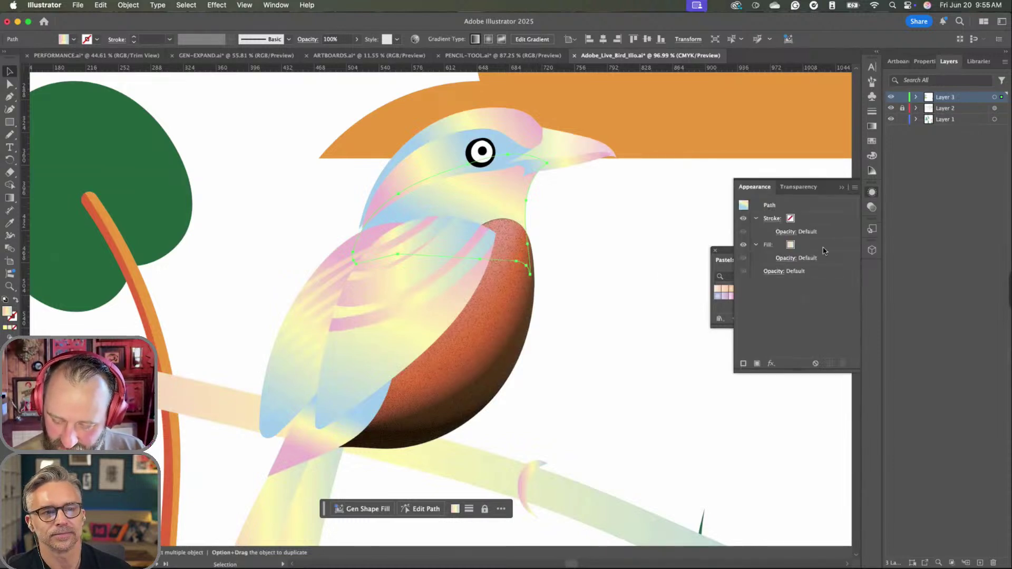
left_click(773, 365)
mouse_move(811, 318)
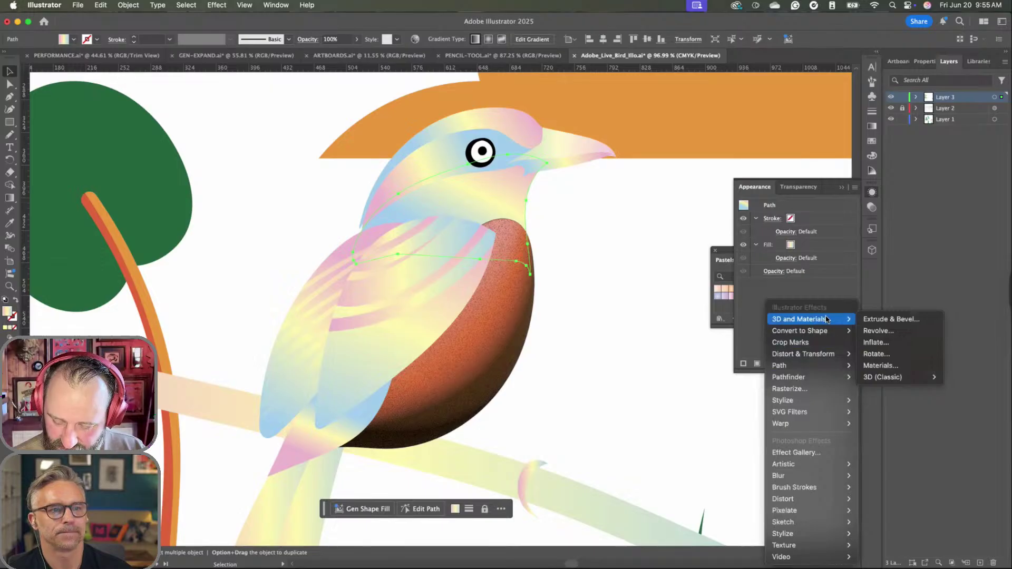
left_click(900, 343)
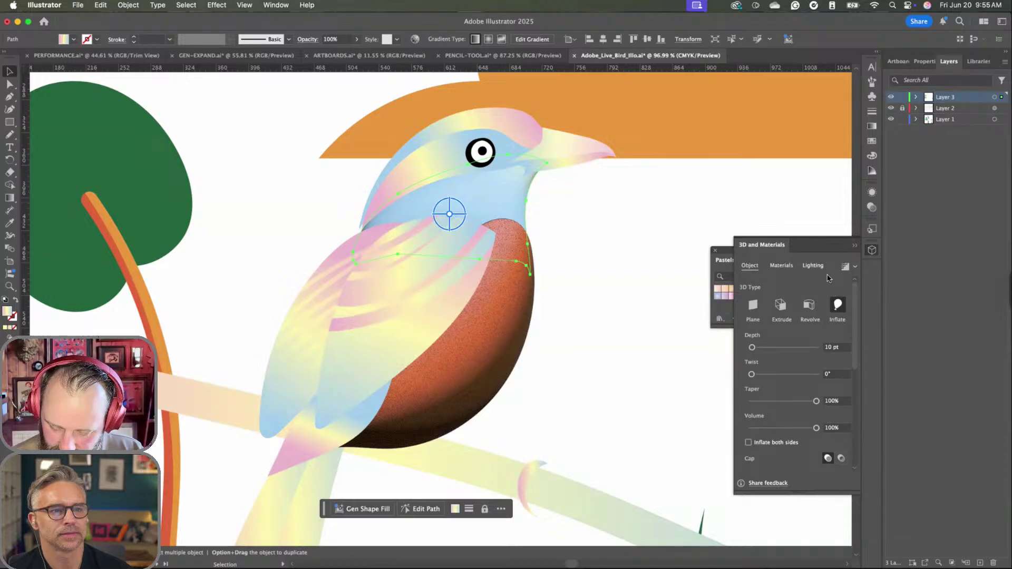
- Reposition Light 1 on the throat's 3D lighting sphere to the sphere's upper-left edge
left_click(813, 266)
mouse_move(805, 359)
left_mouse_down()
mouse_move(780, 360)
mouse_move(786, 316)
left_mouse_up()
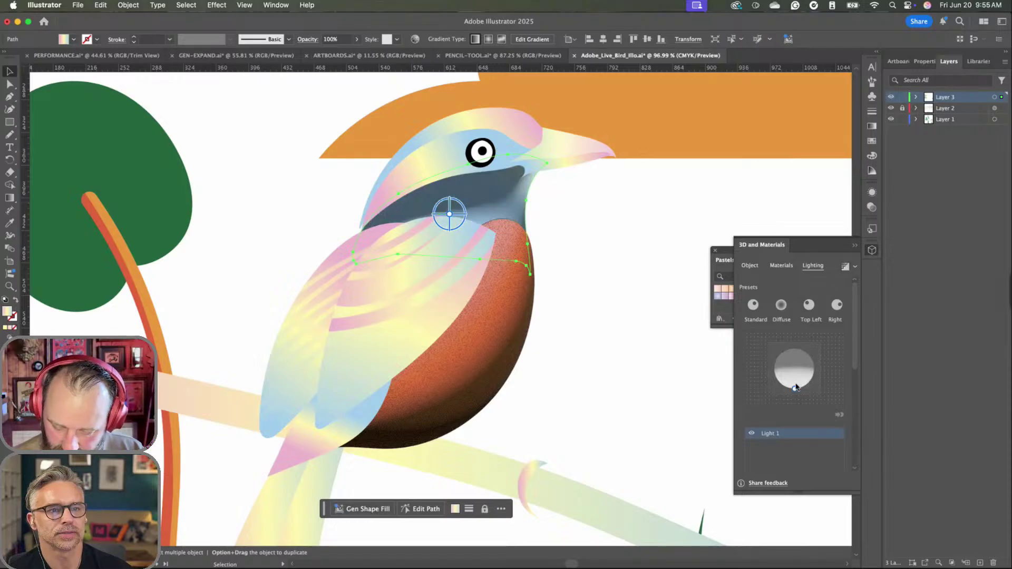
left_click_drag(796, 391, 777, 357)
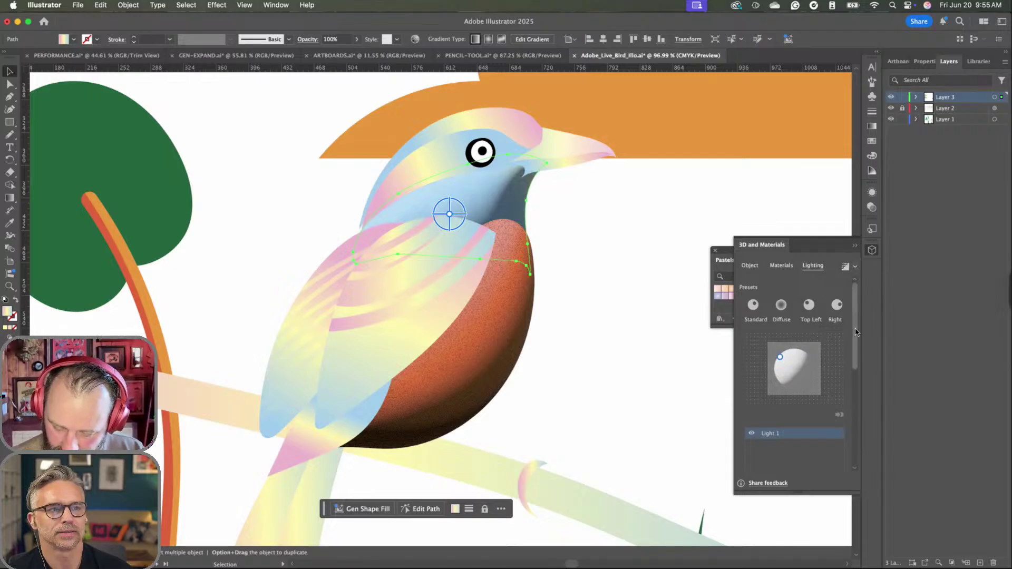
- Change the colour of the throat's Light 1 to purple, hex db64f4, and deselect the shape
scroll(820, 379, "down", 5)
left_click(841, 358)
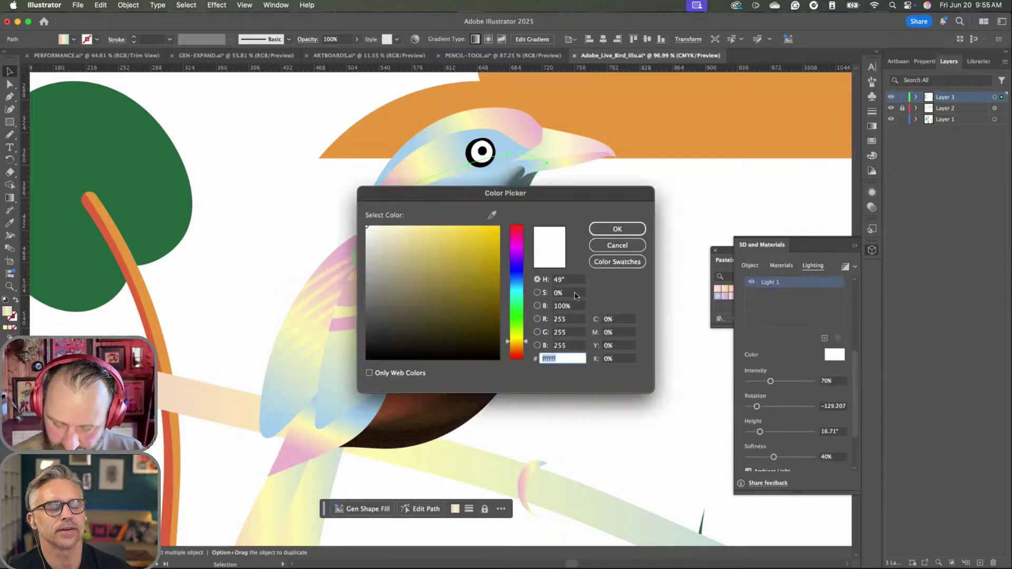
left_click_drag(538, 205, 437, 333)
left_click_drag(418, 401, 345, 359)
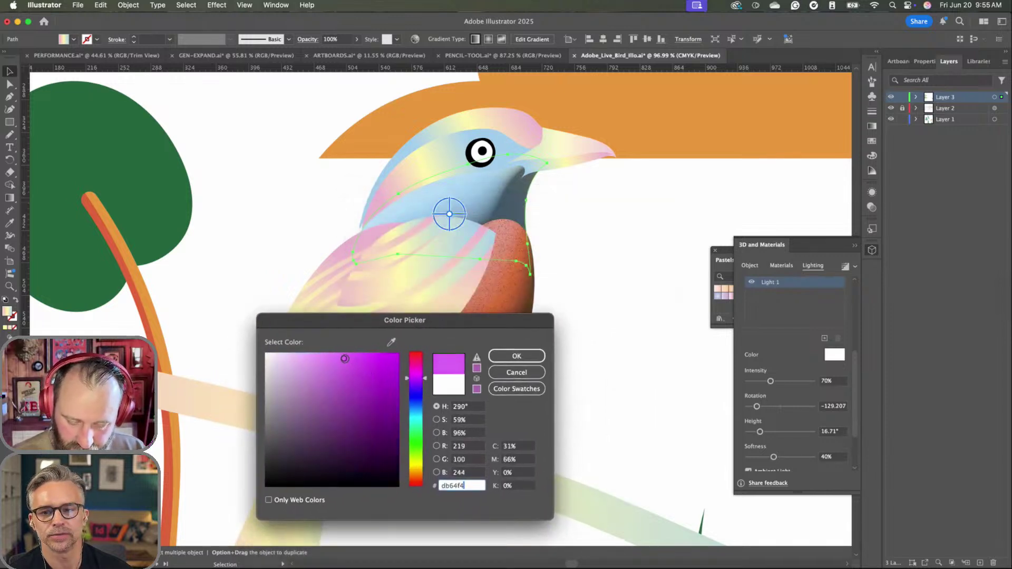
left_click(527, 356)
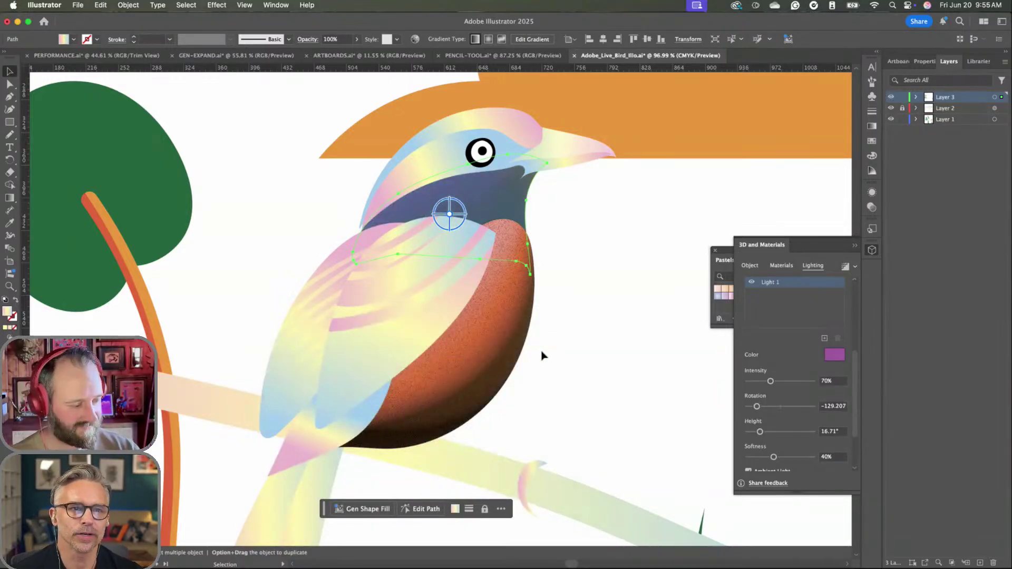
left_click(615, 289)
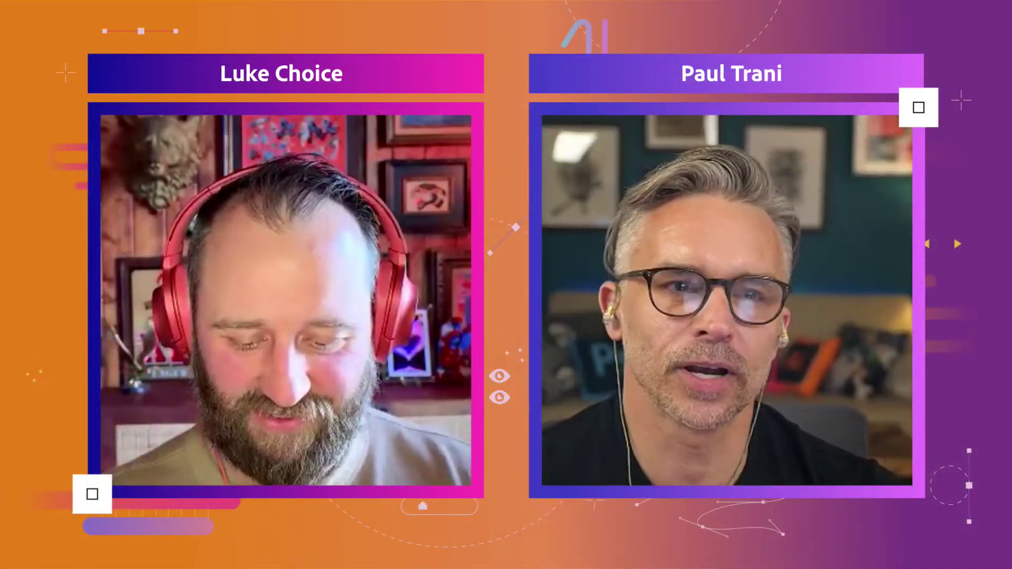